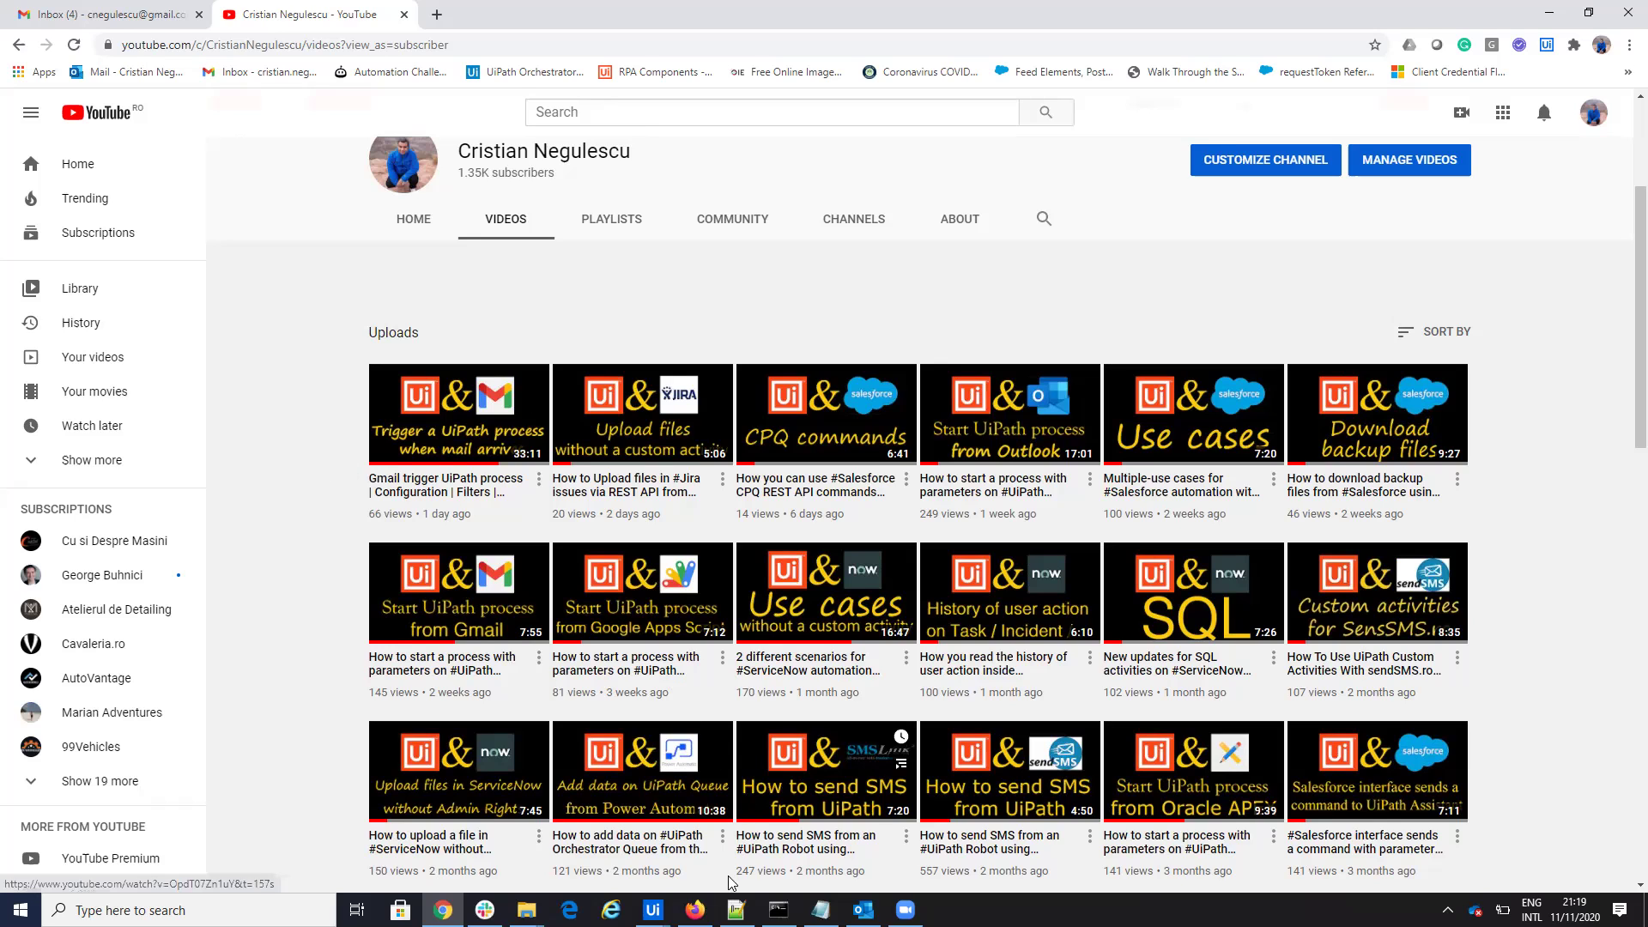
# Step: Switch to the Notepad++ notes and review the four agenda topics, from reading and sending emails to scheduling for Windows
pyautogui.click(736, 910)
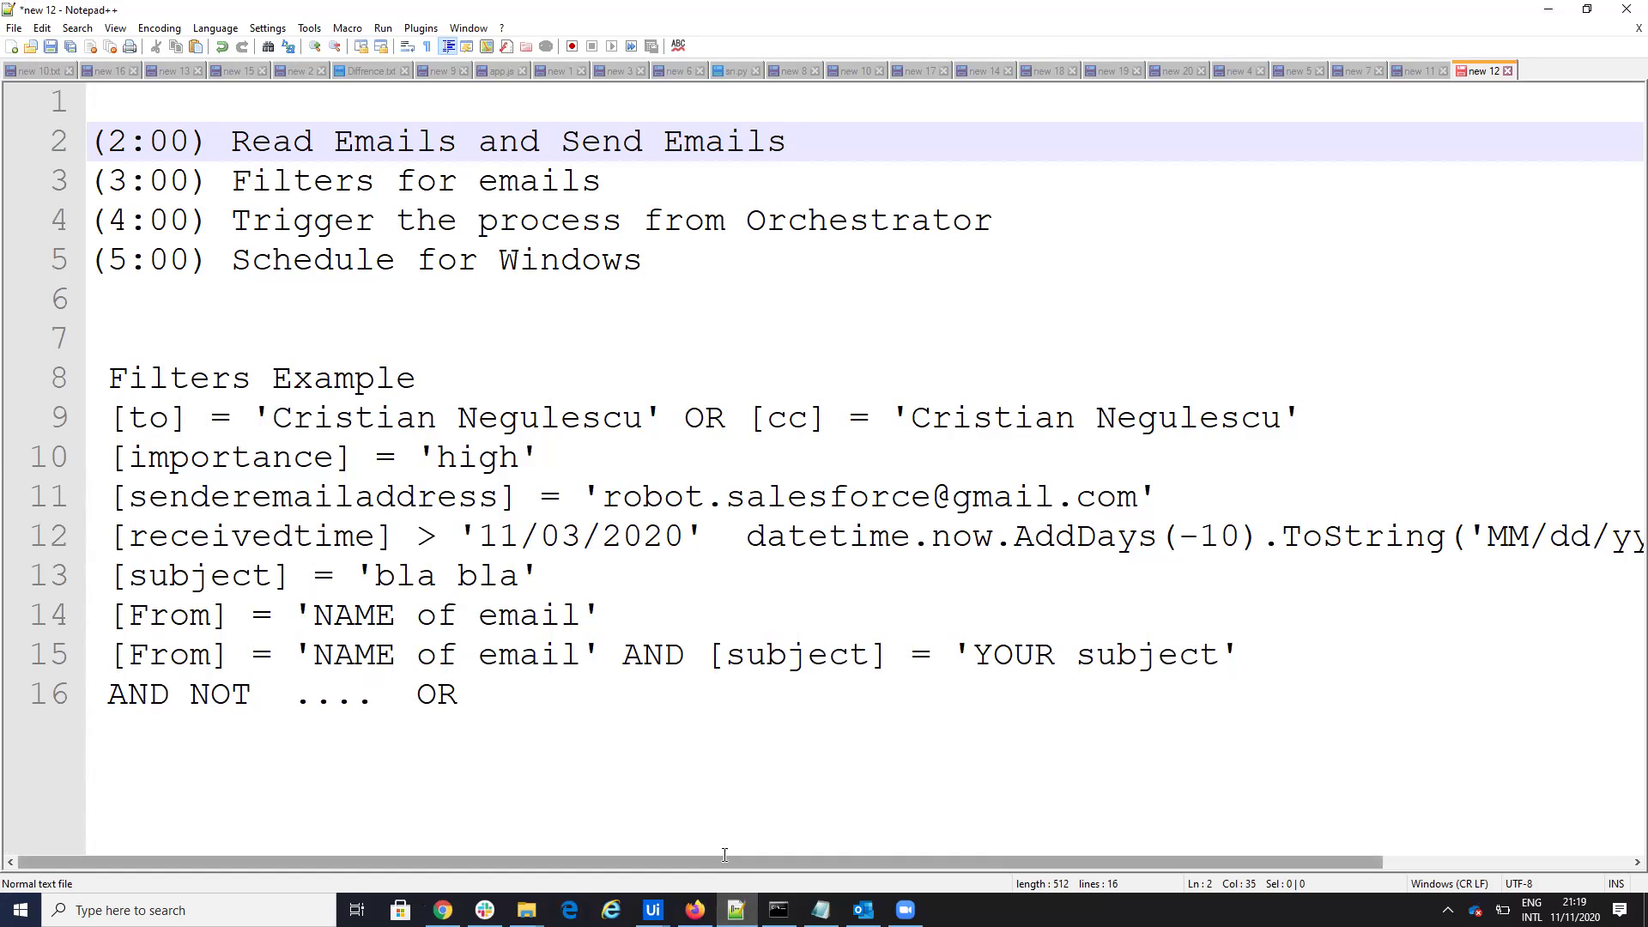
pyautogui.click(247, 143)
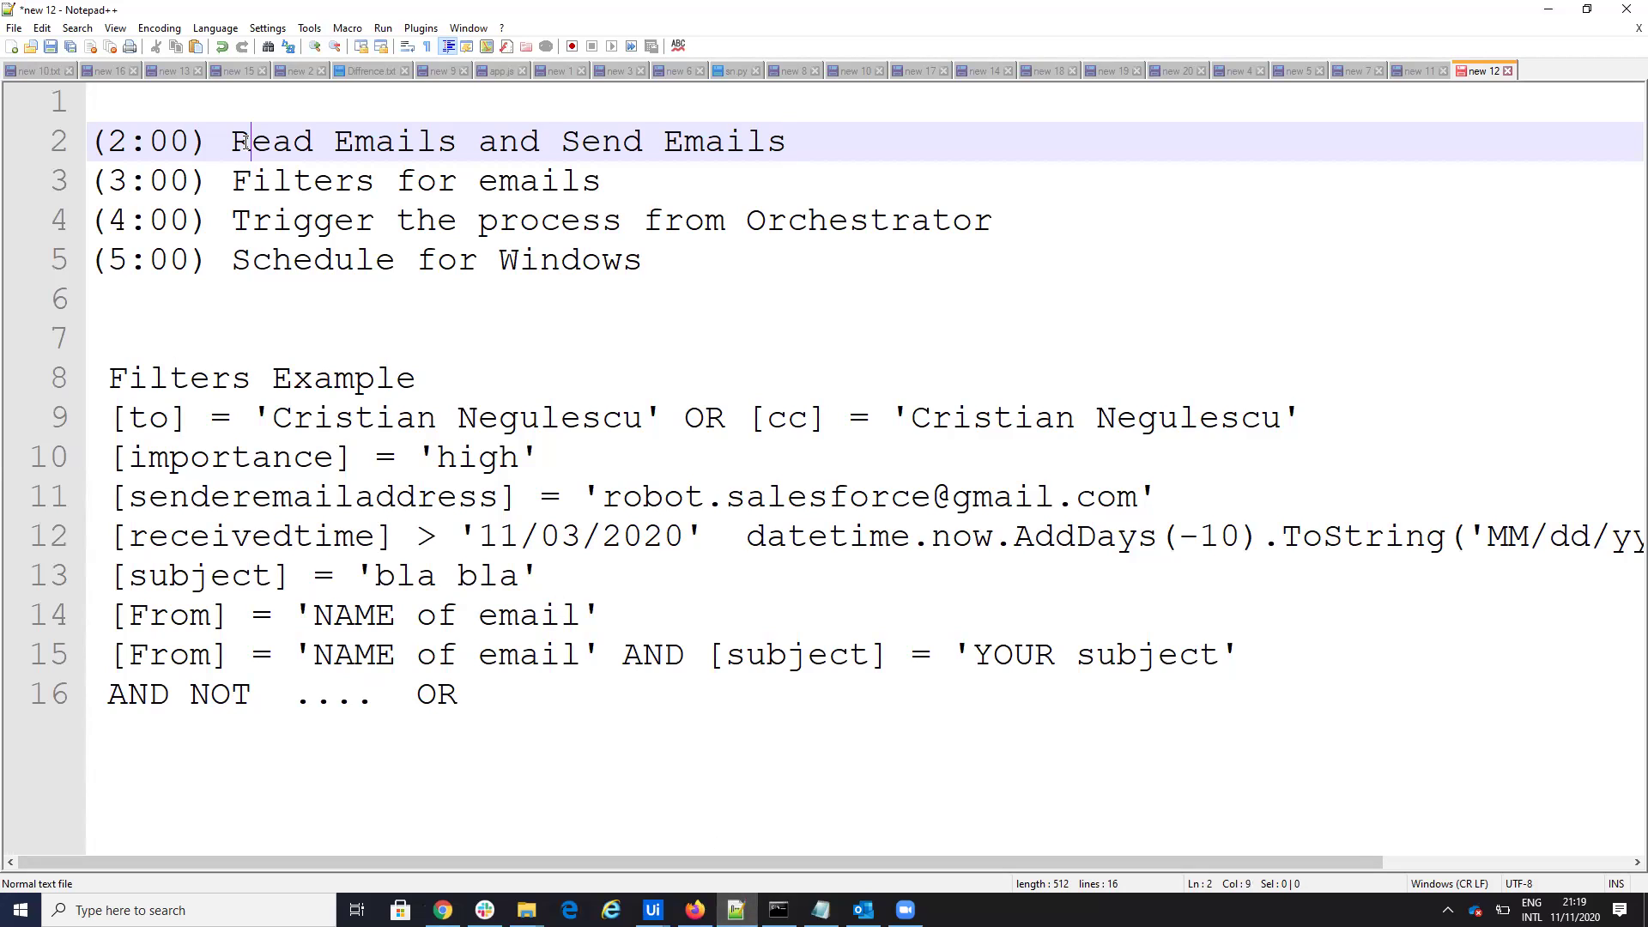
pyautogui.moveTo(237, 143); pyautogui.dragTo(788, 142)
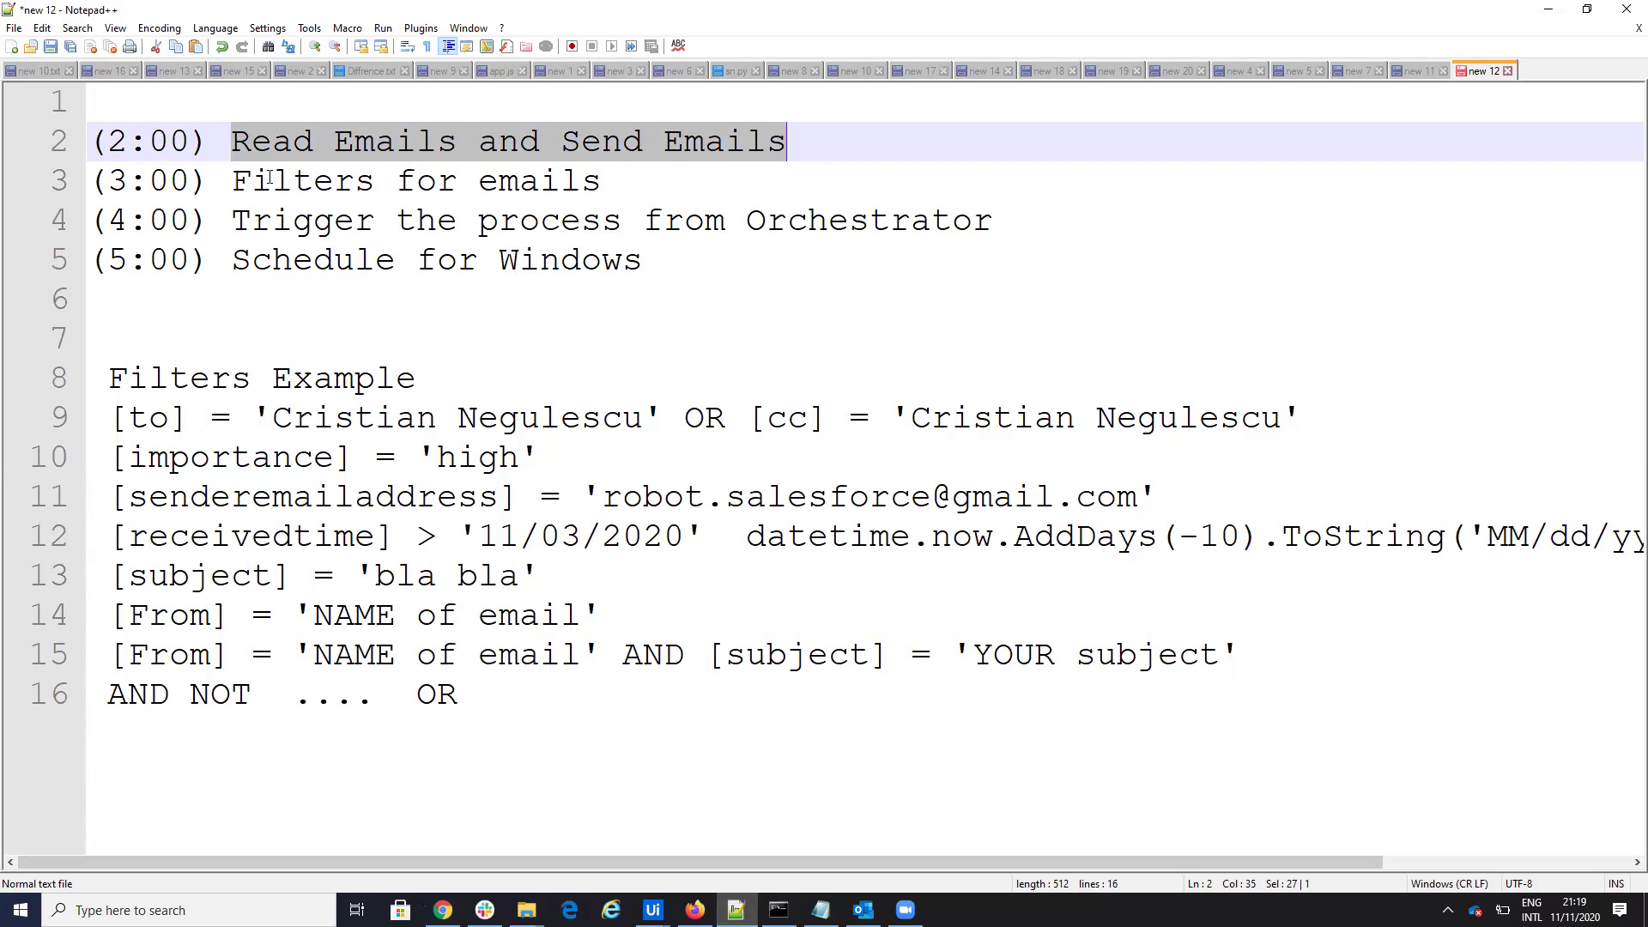
pyautogui.moveTo(234, 183); pyautogui.dragTo(610, 178)
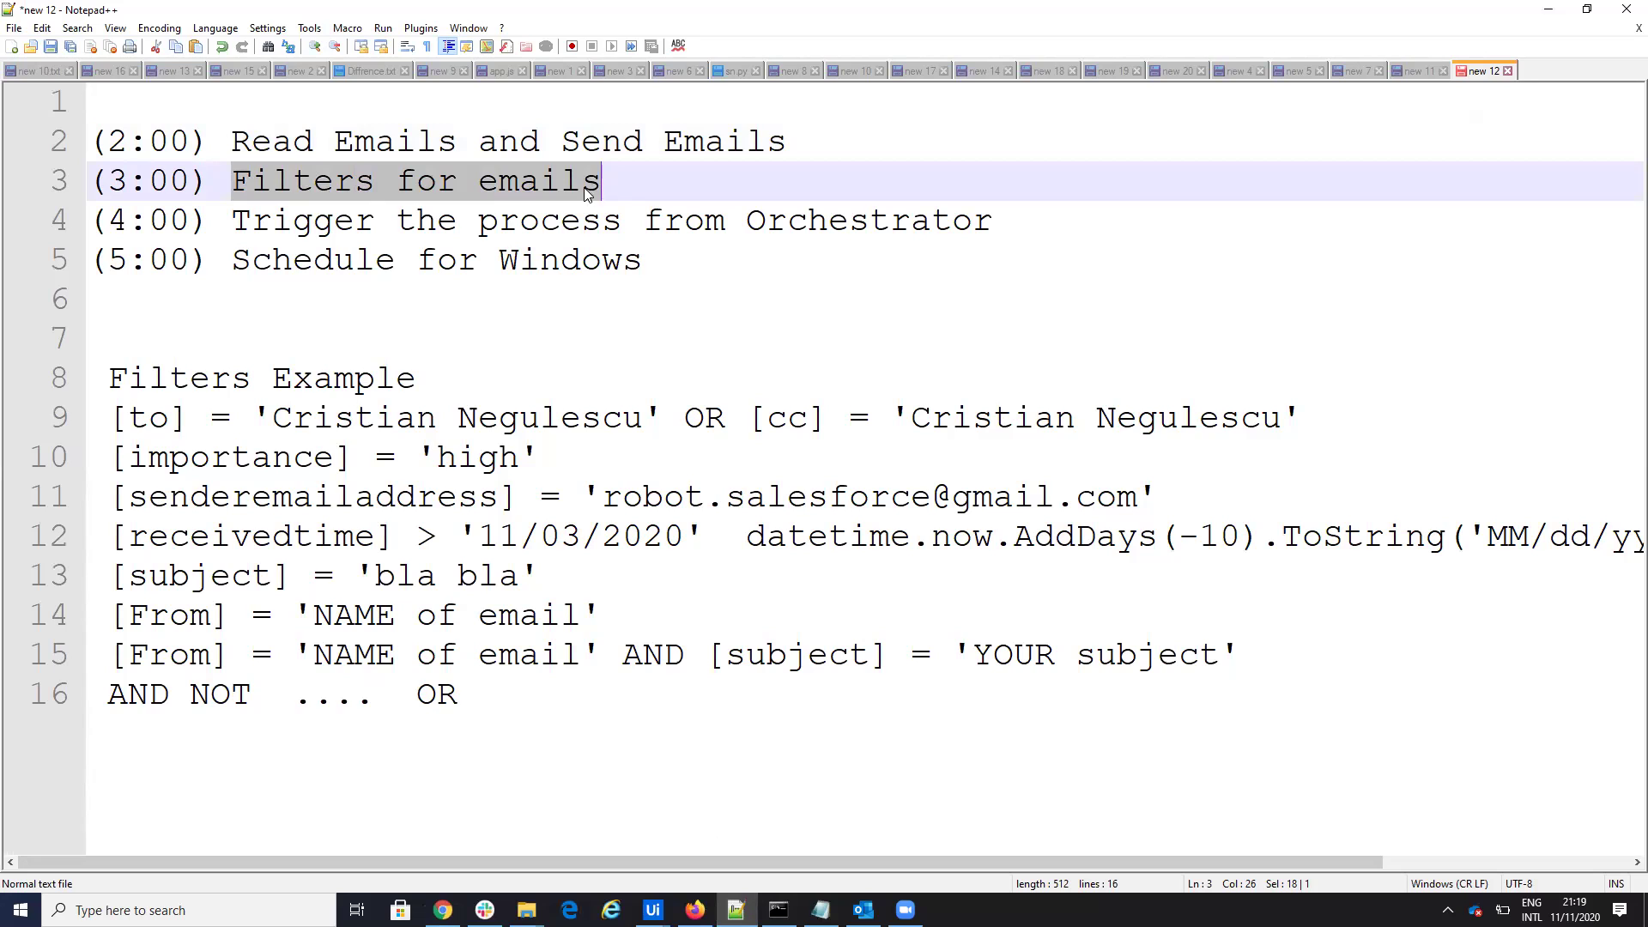
pyautogui.moveTo(234, 222); pyautogui.dragTo(996, 220)
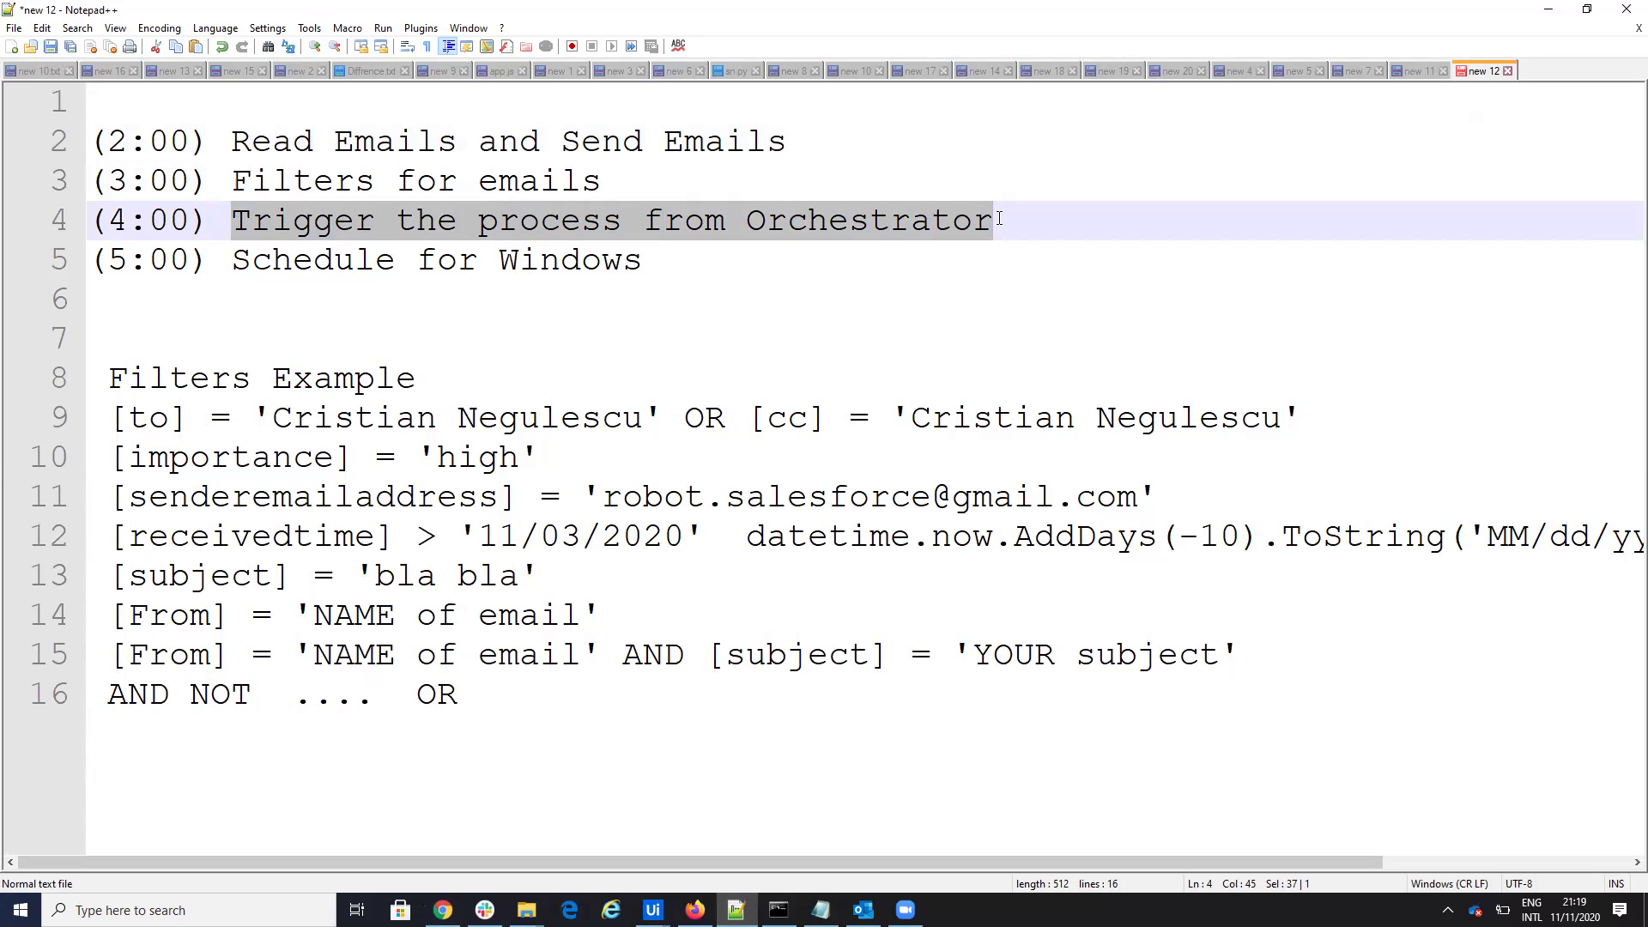
pyautogui.click(258, 259)
pyautogui.moveTo(269, 258); pyautogui.dragTo(644, 259)
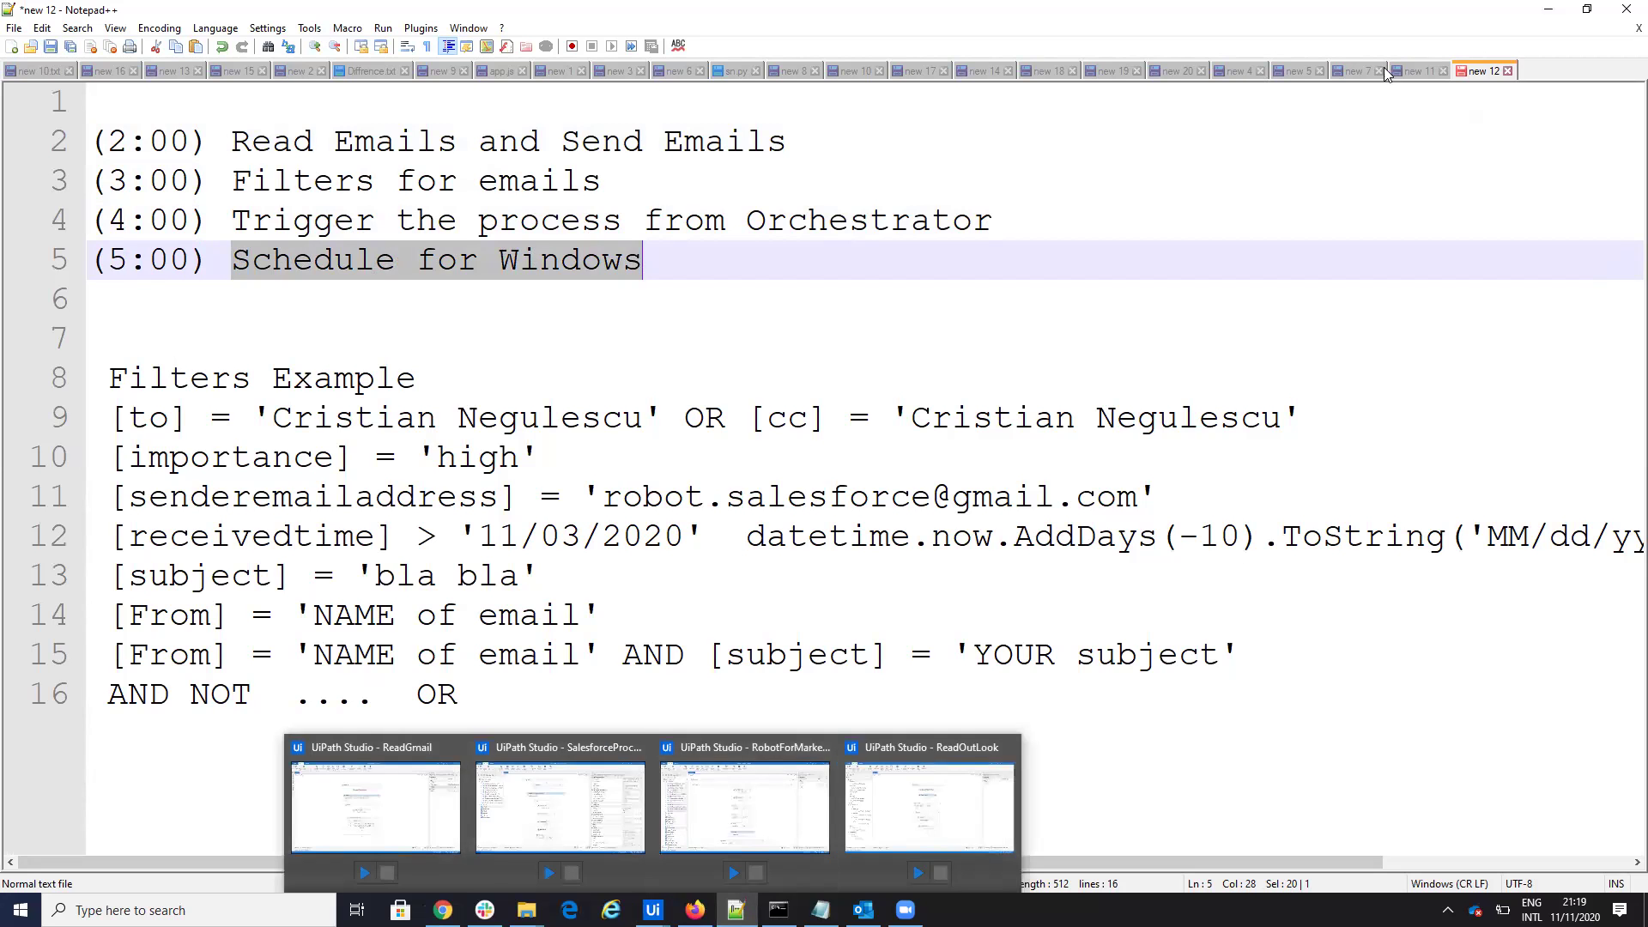
pyautogui.click(1547, 15)
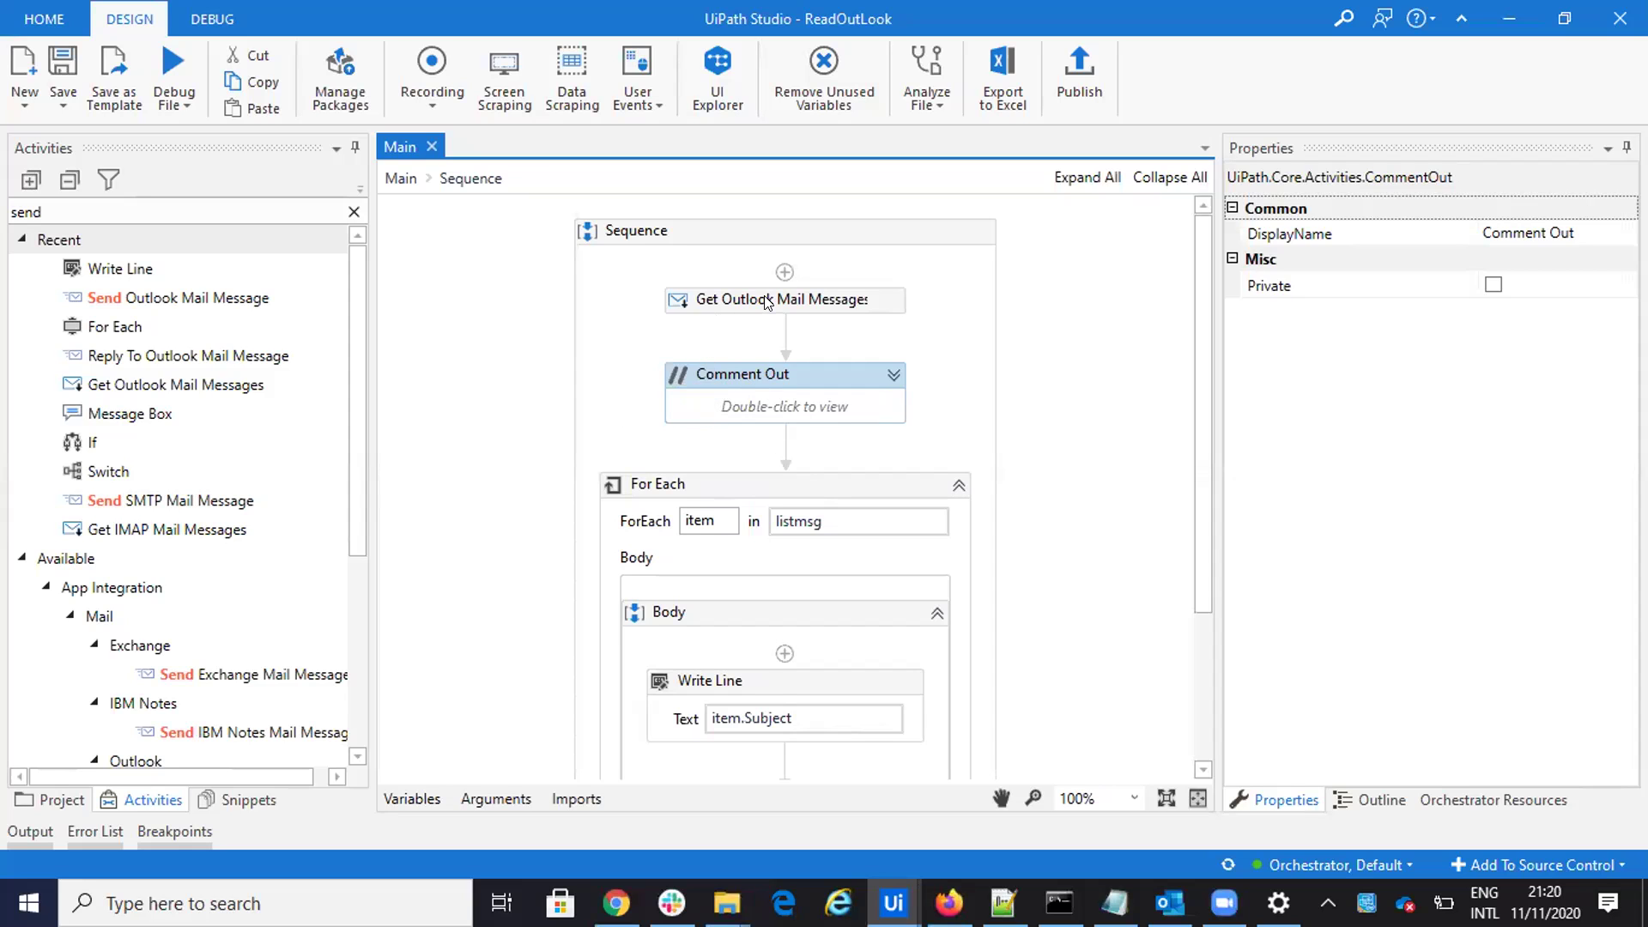
# Step: Search the UiPath Studio activities for "outlook"
pyautogui.click(67, 207)
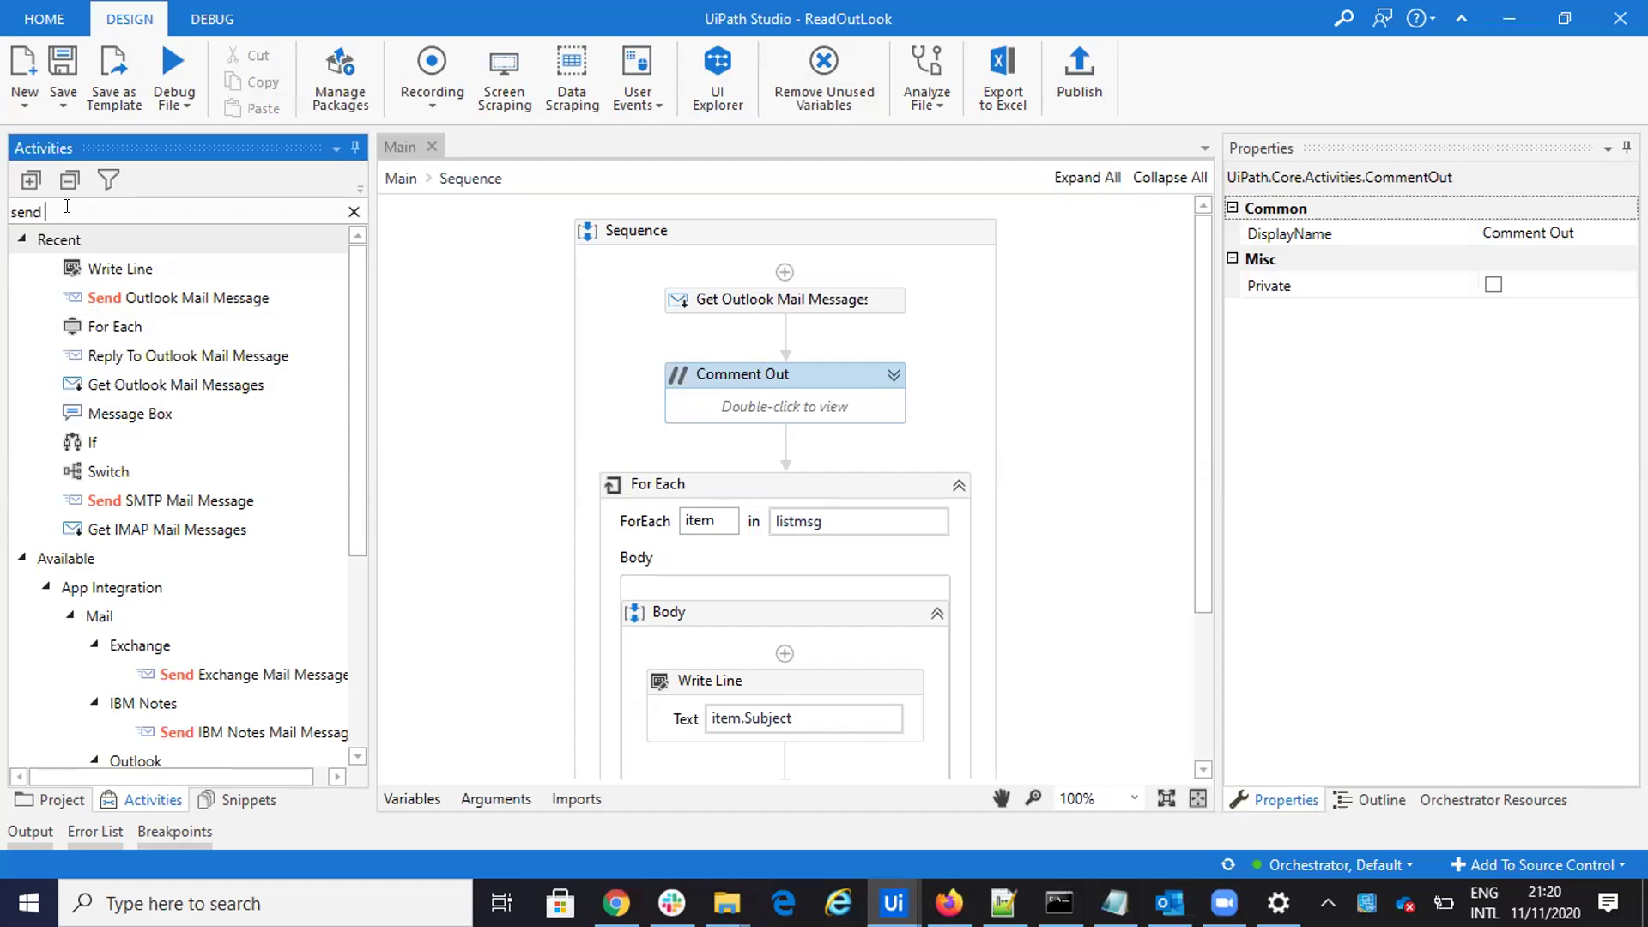
pyautogui.press('BackSpace')
pyautogui.press('BackSpace')
pyautogui.press('BackSpace')
pyautogui.press('BackSpace')
pyautogui.write('outlook')
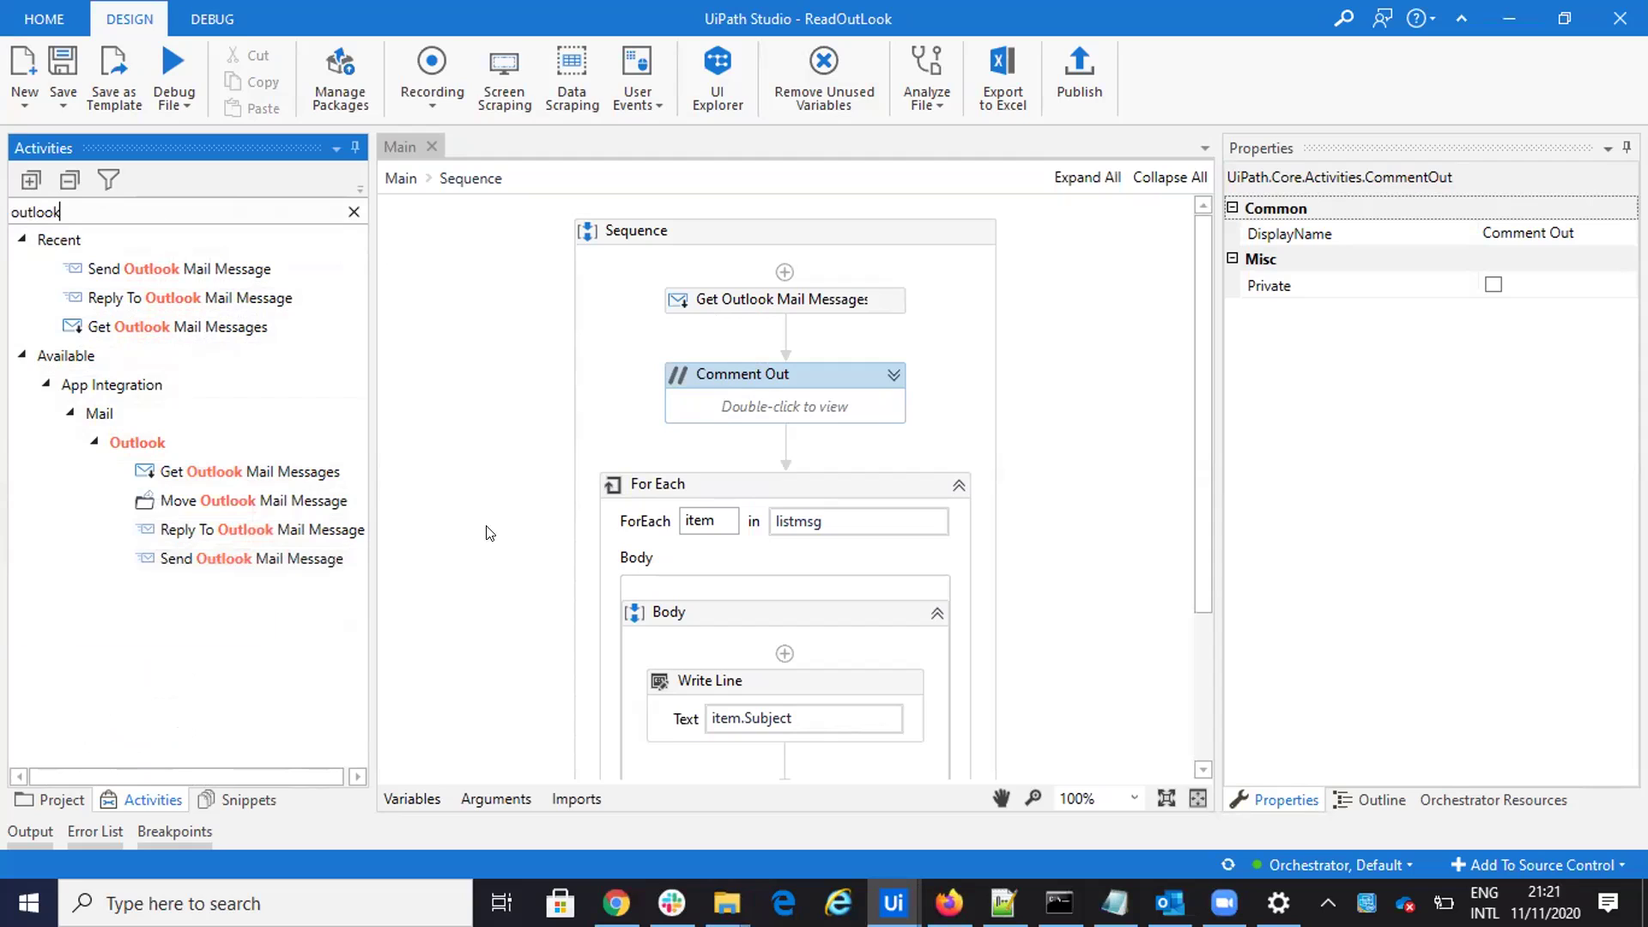
# Step: Examine the Account property of the Get Outlook Mail Messages activity and compare it with the mailbox in Outlook
pyautogui.click(763, 300)
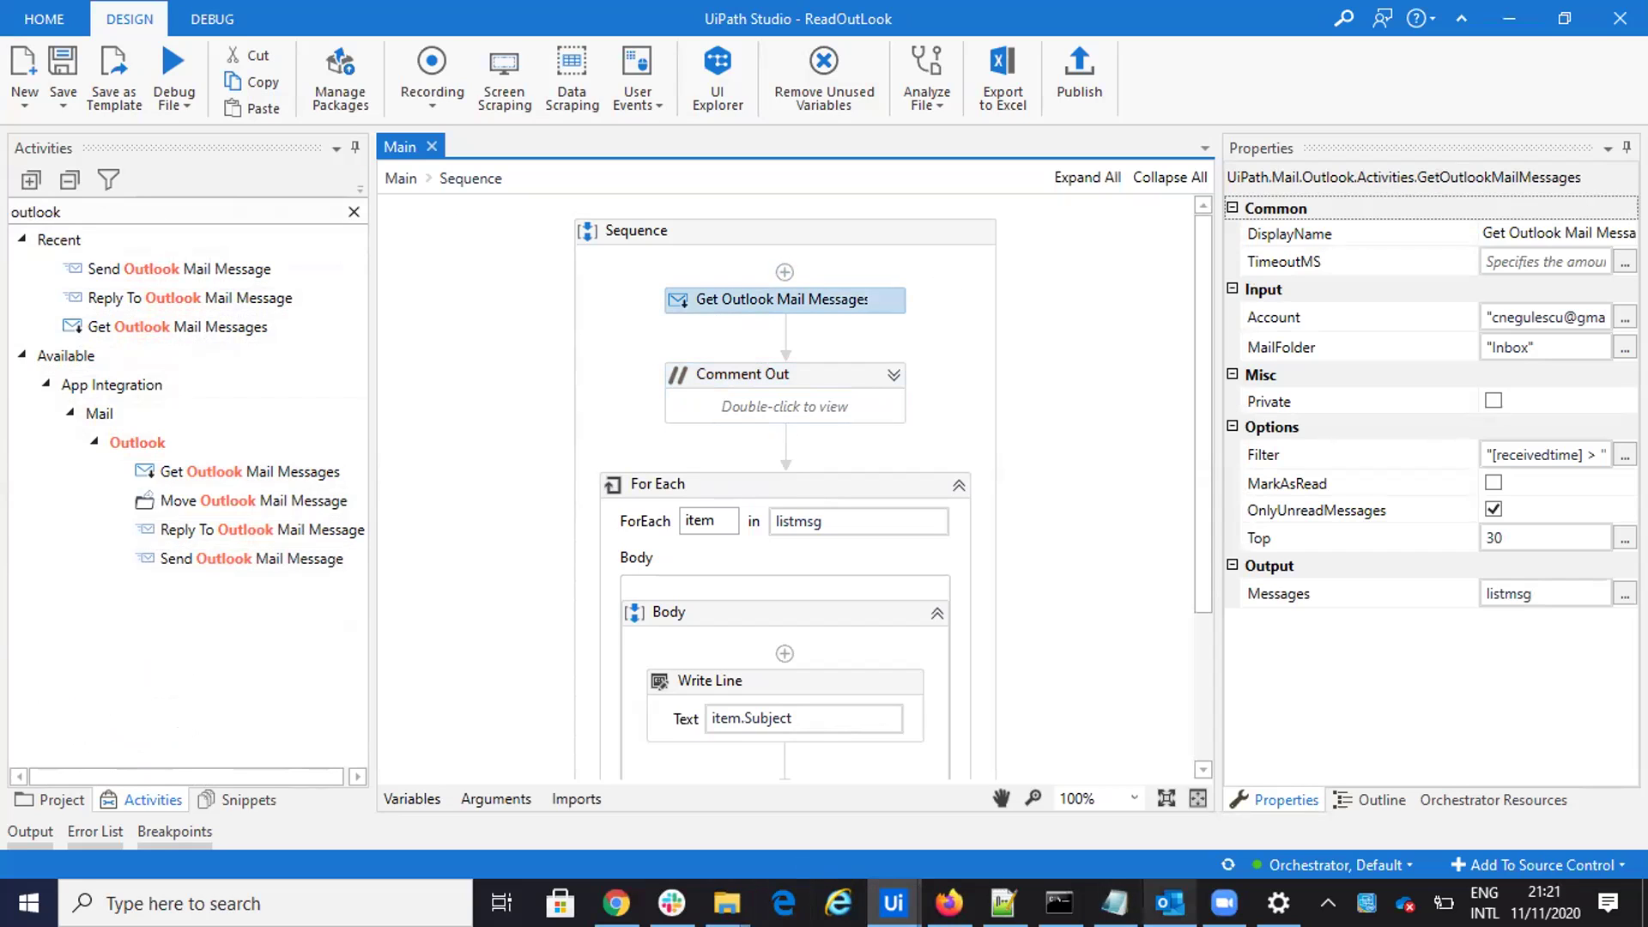
pyautogui.click(1170, 903)
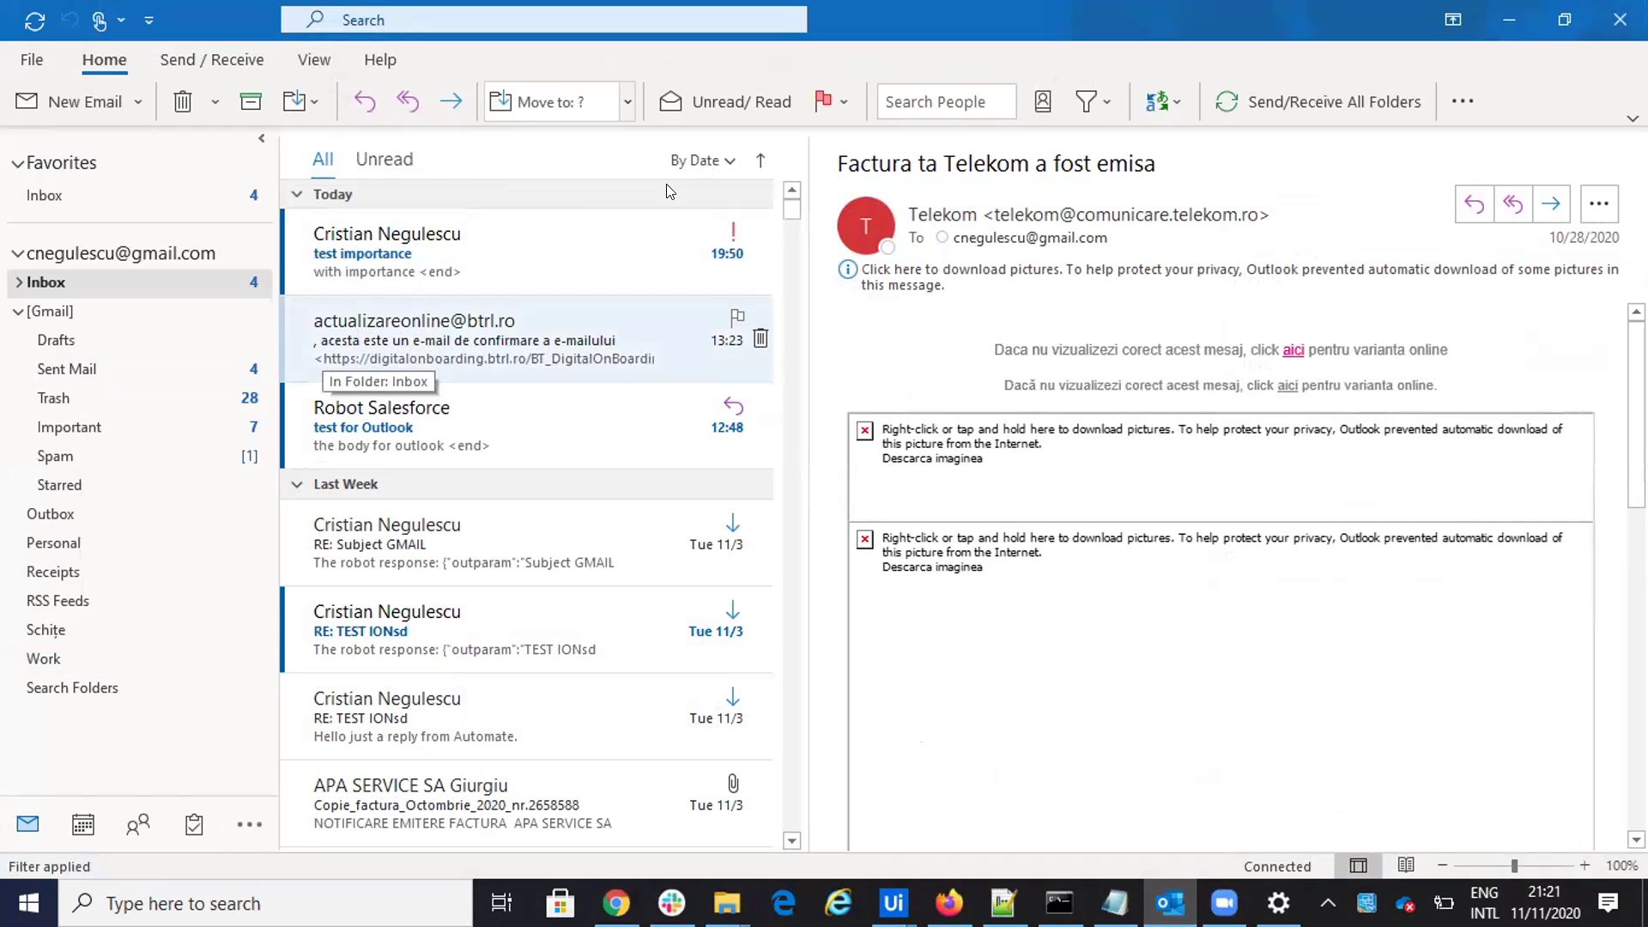
pyautogui.hotkey('alt', 'Tab')
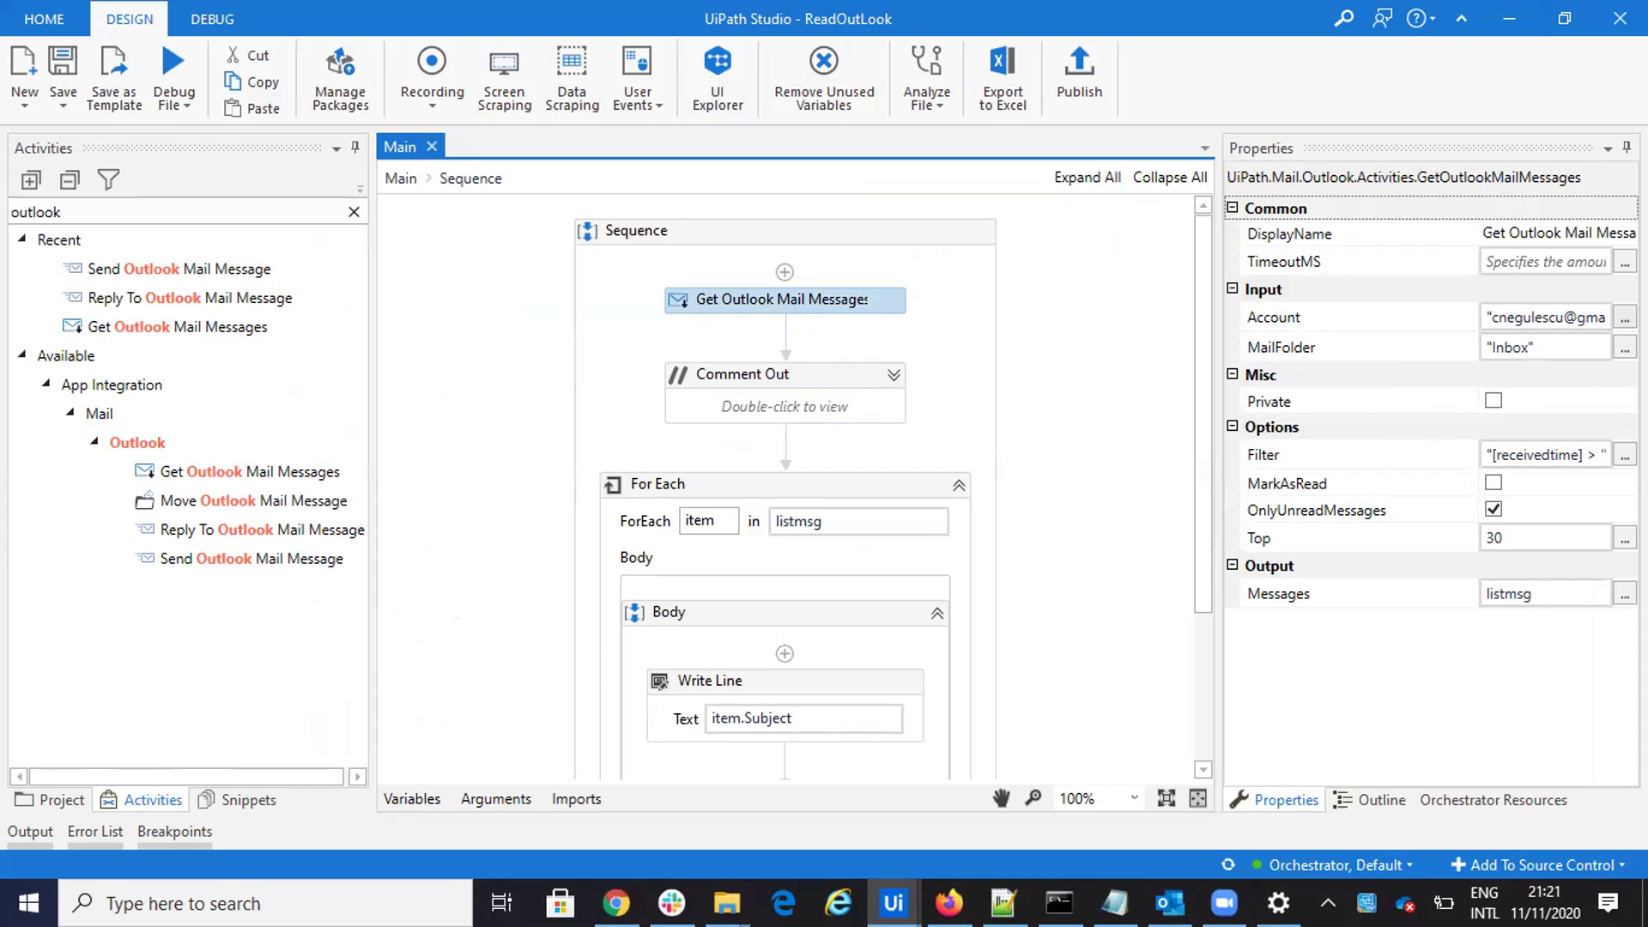
pyautogui.click(1625, 317)
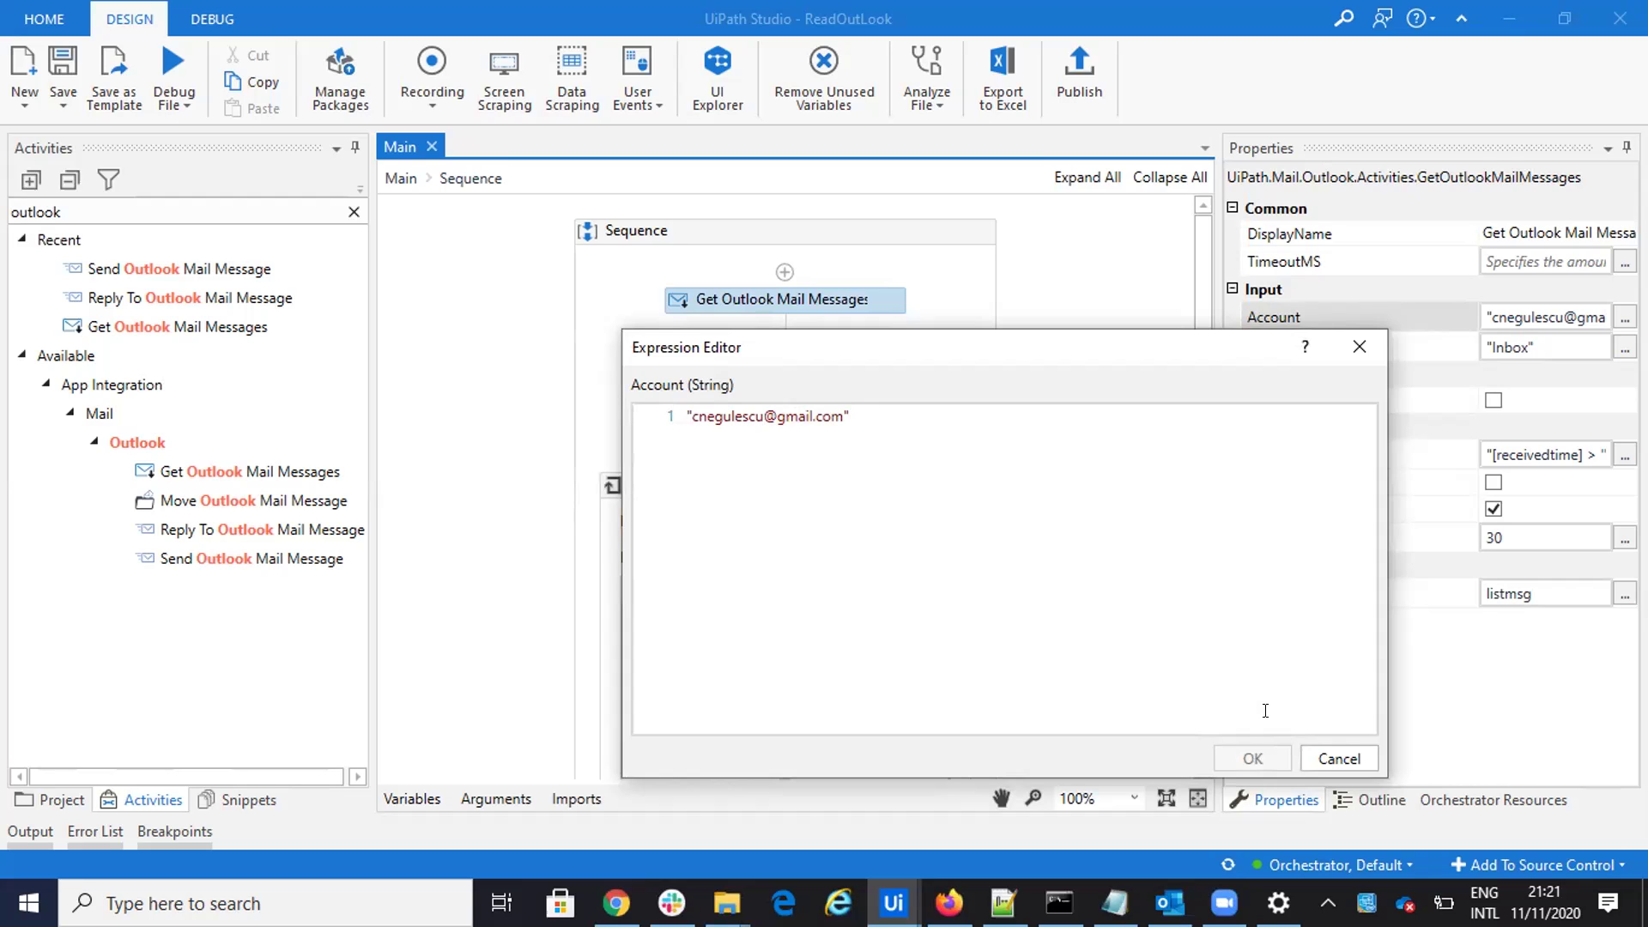
pyautogui.click(1340, 758)
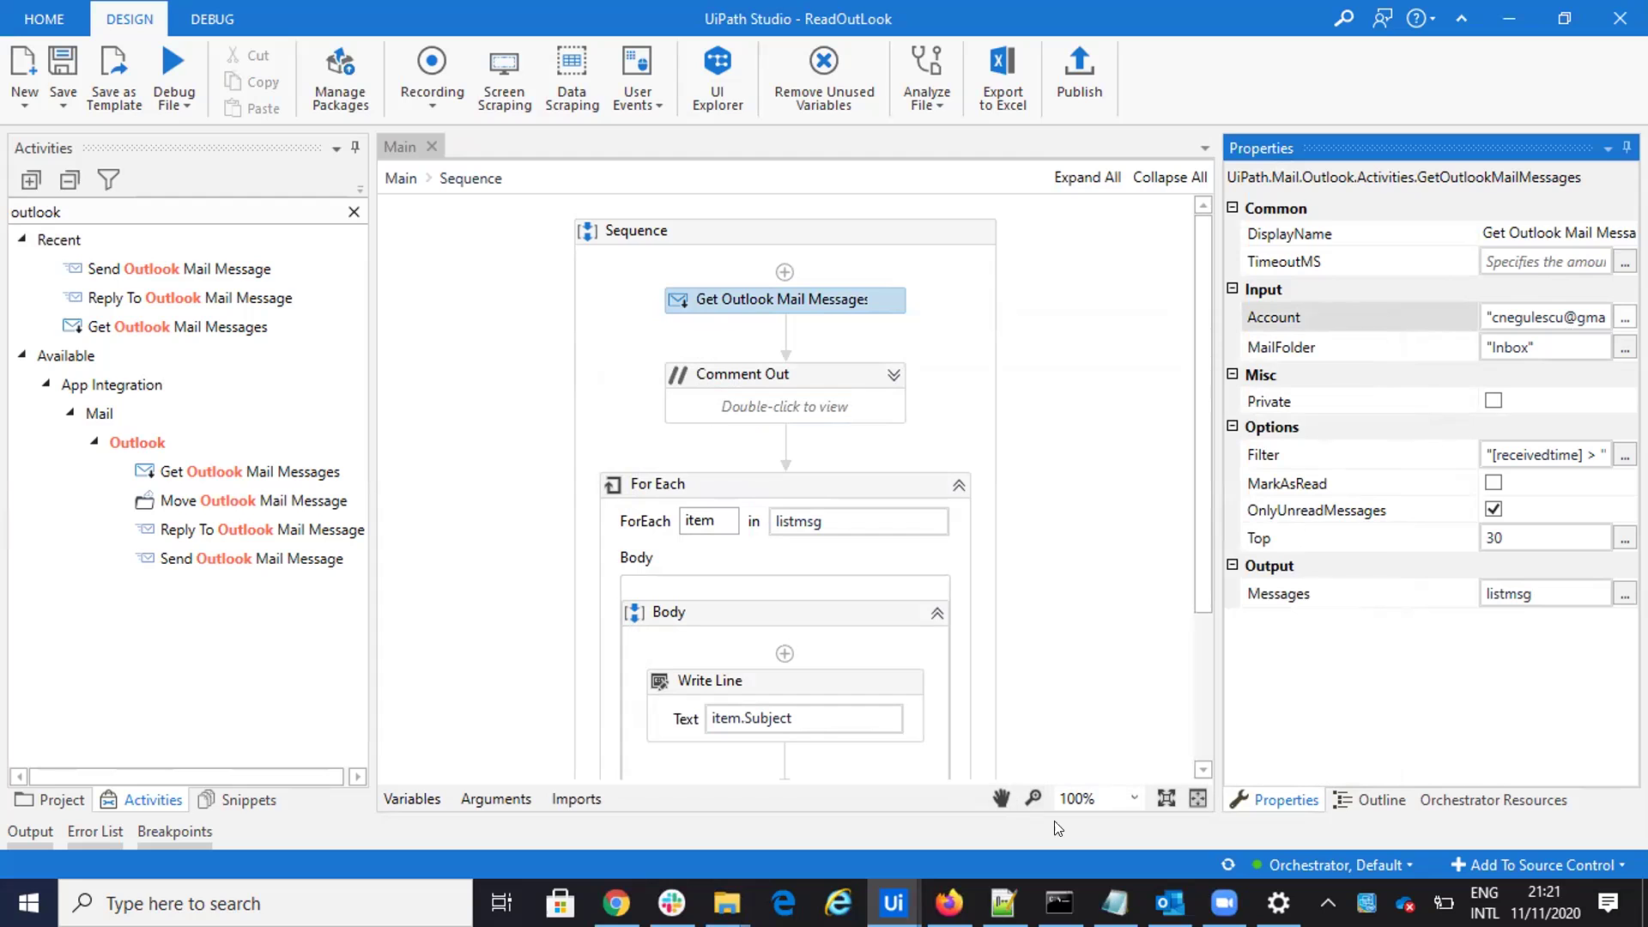
pyautogui.click(1169, 902)
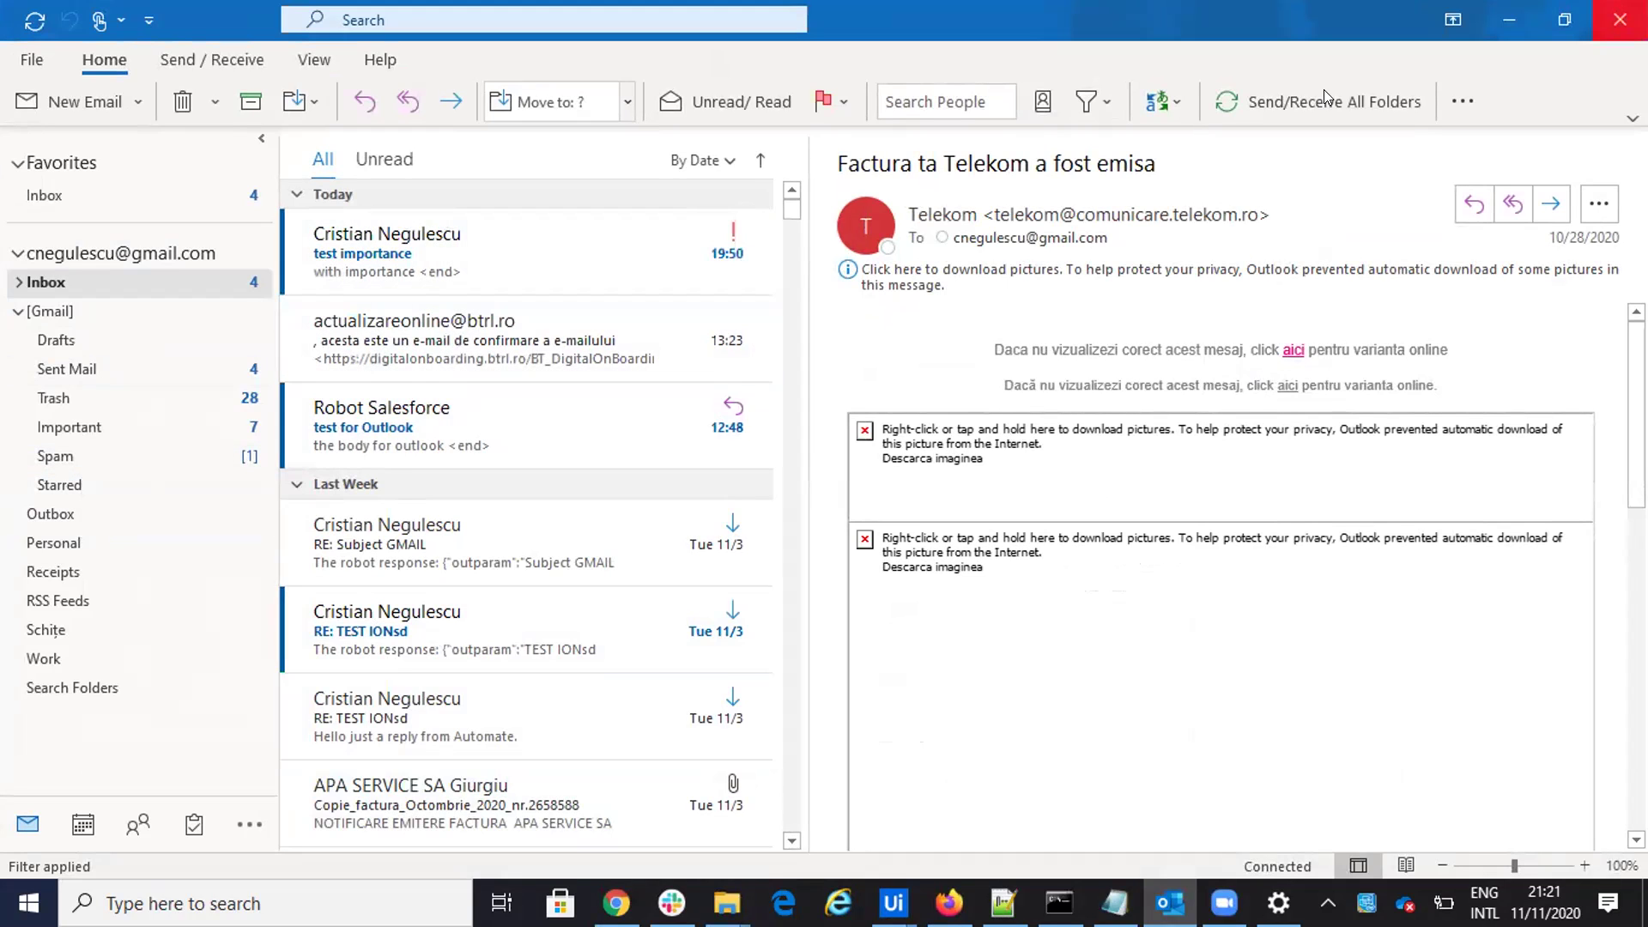
pyautogui.click(1508, 18)
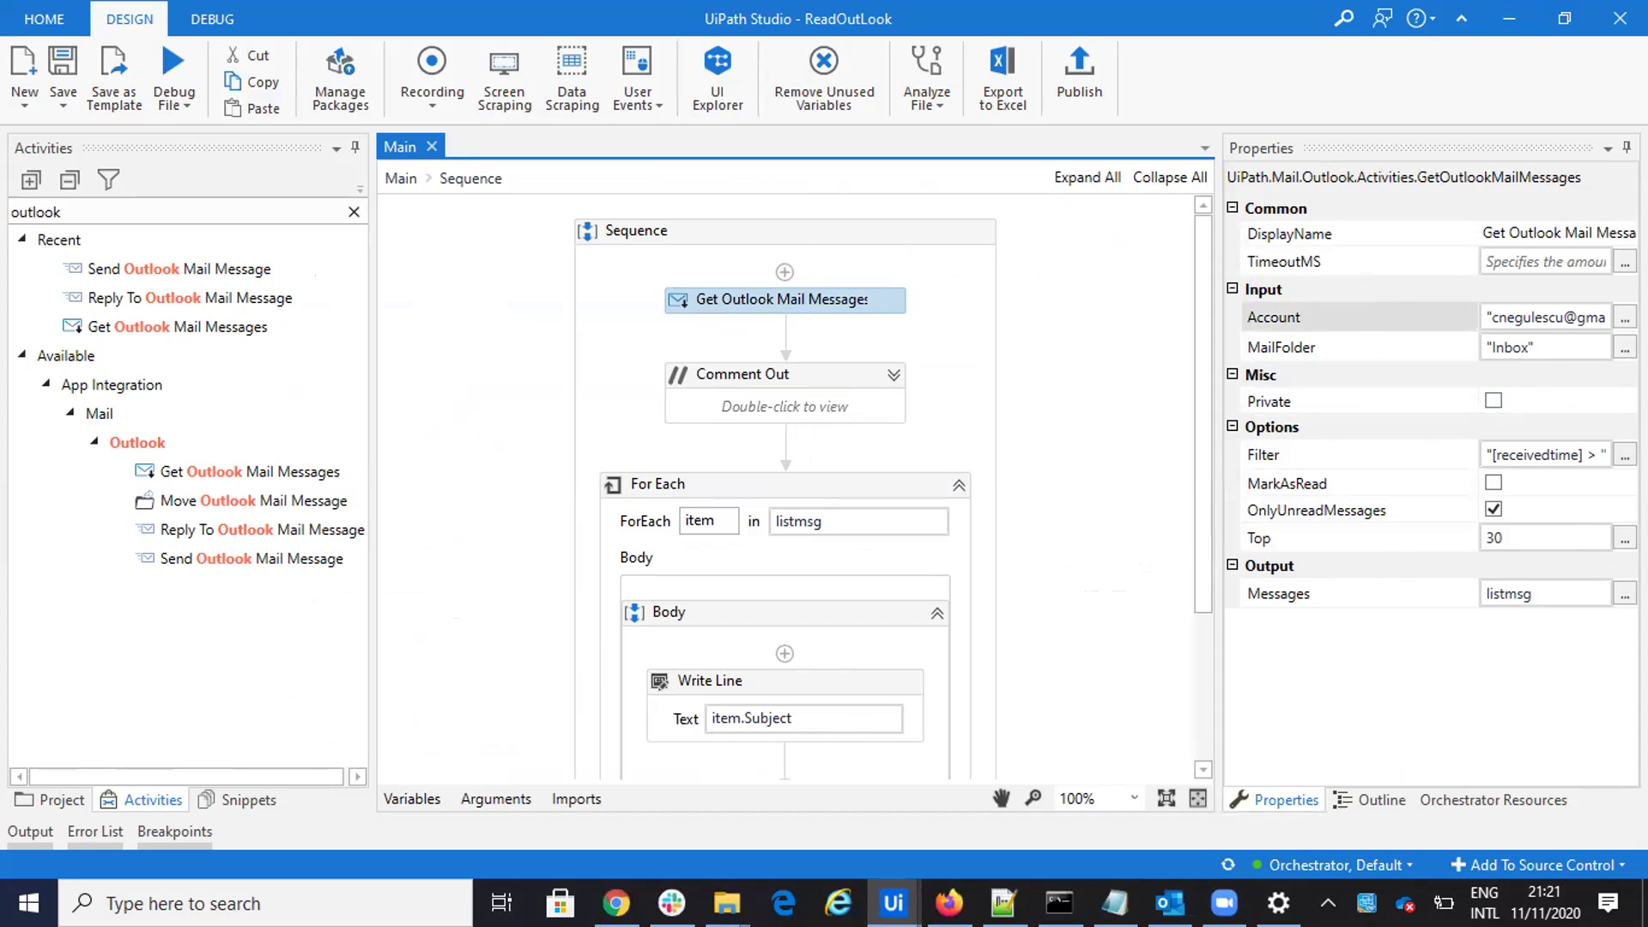
# Step: Copy the Get Outlook Mail Messages filter expression and paste it two lines below the last line of the Notepad++ notes
pyautogui.click(1625, 455)
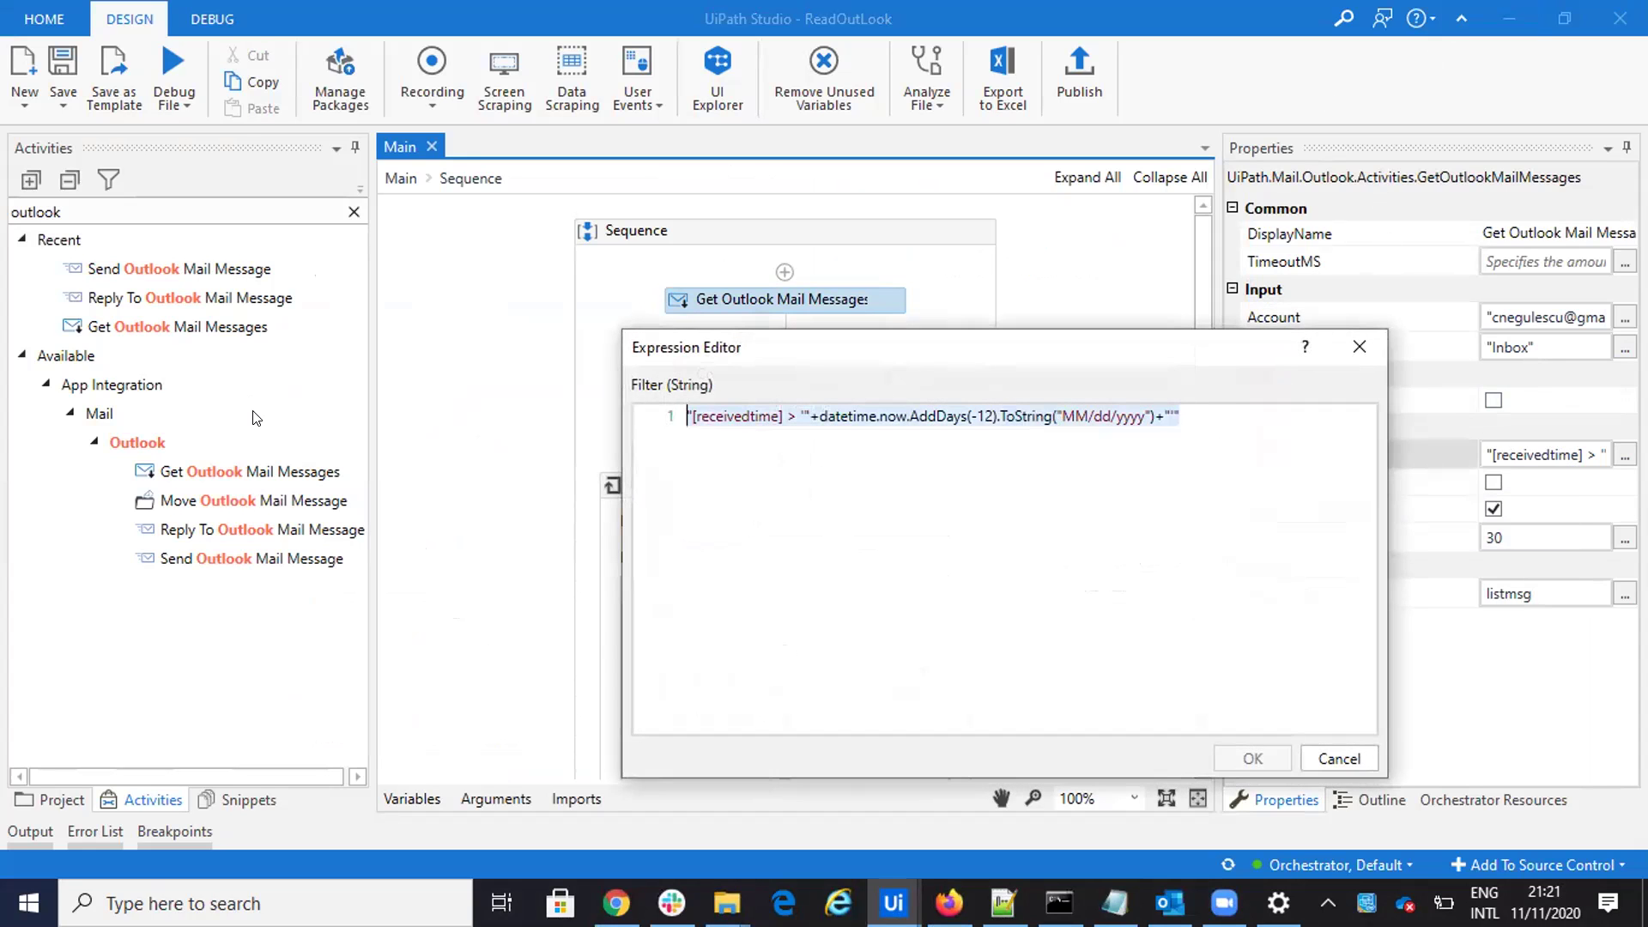
pyautogui.press('Delete')
pyautogui.click(1354, 337)
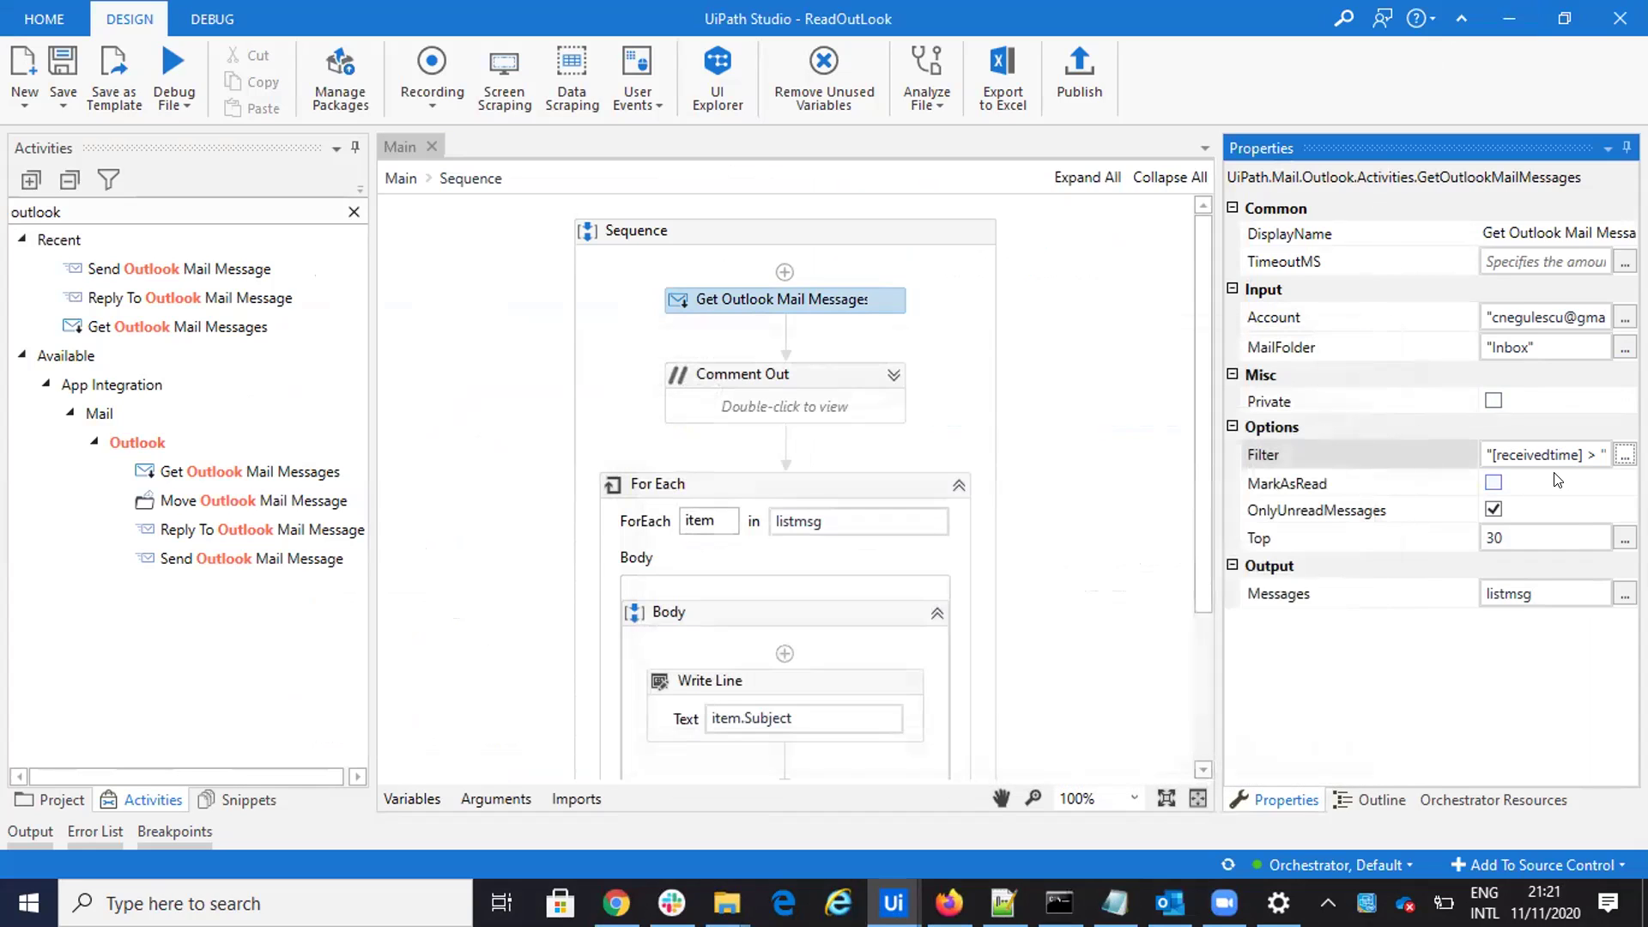
pyautogui.click(1003, 903)
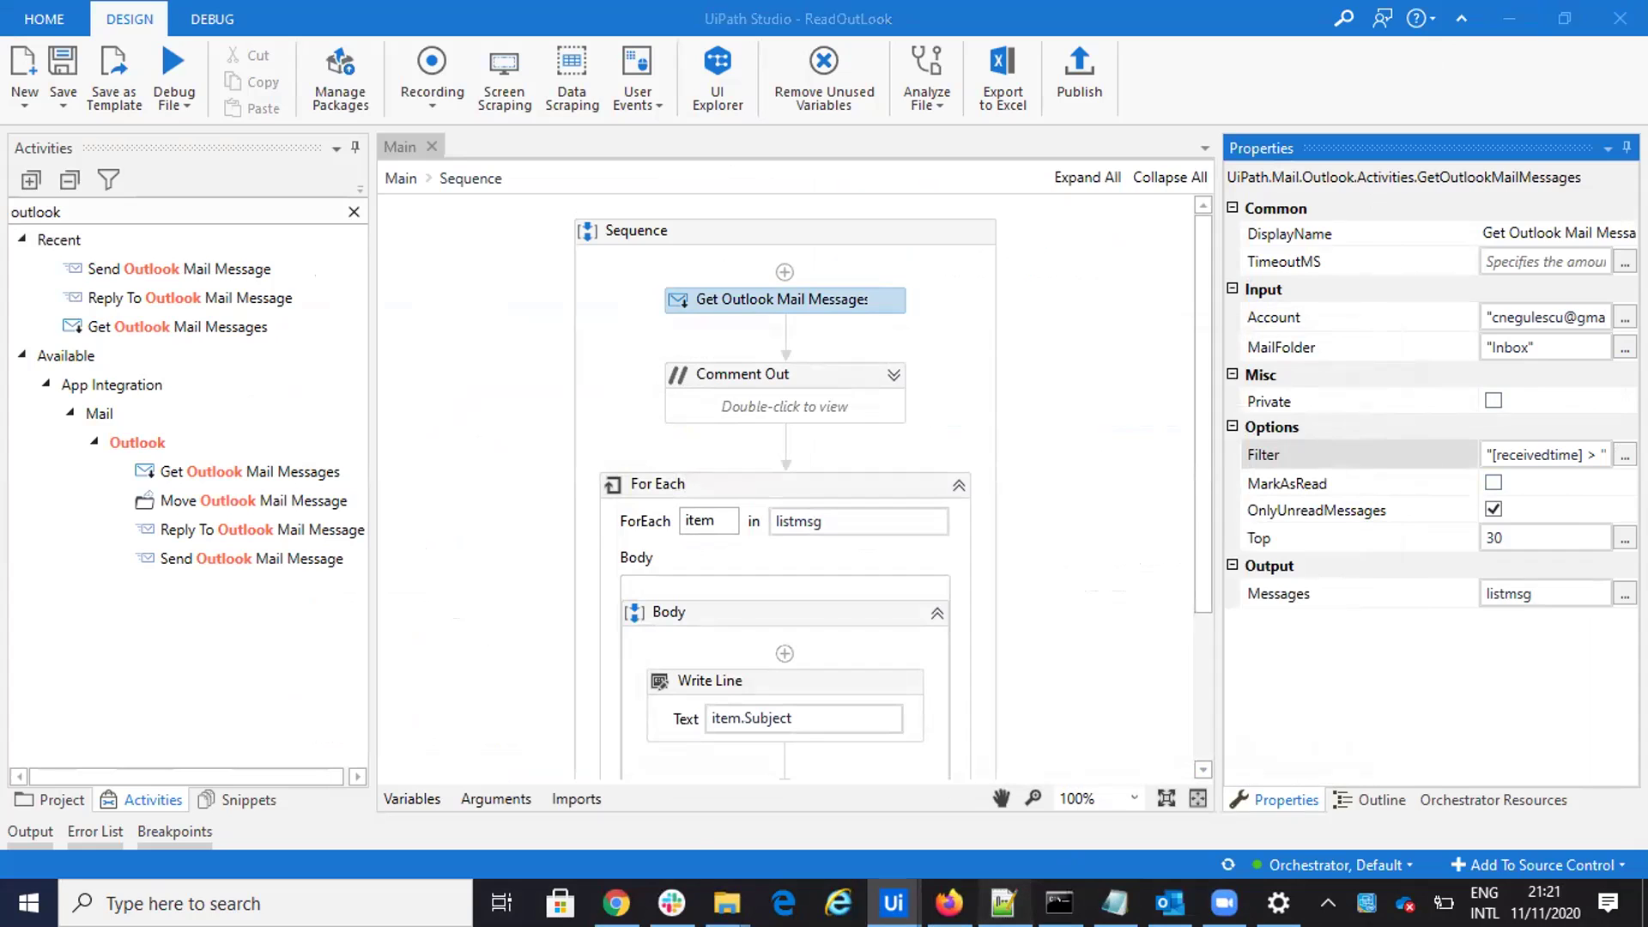
pyautogui.scroll(-1, 534, 748)
pyautogui.click(692, 750)
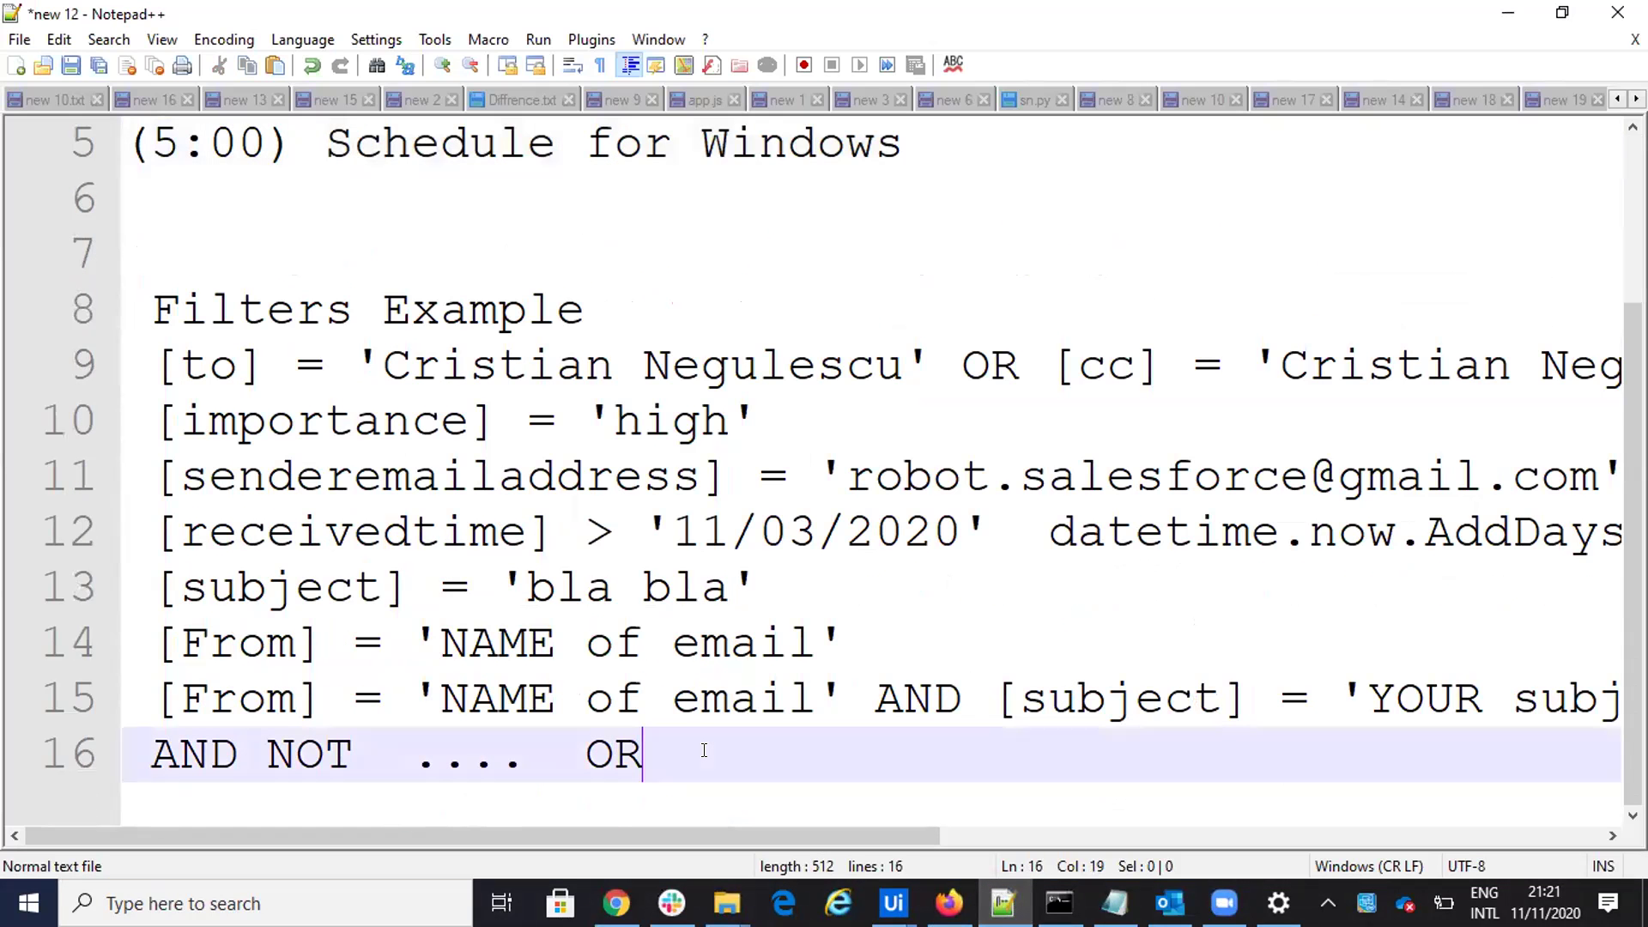
pyautogui.press('Return')
pyautogui.press('Return')
pyautogui.hotkey('ctrl', 'v')
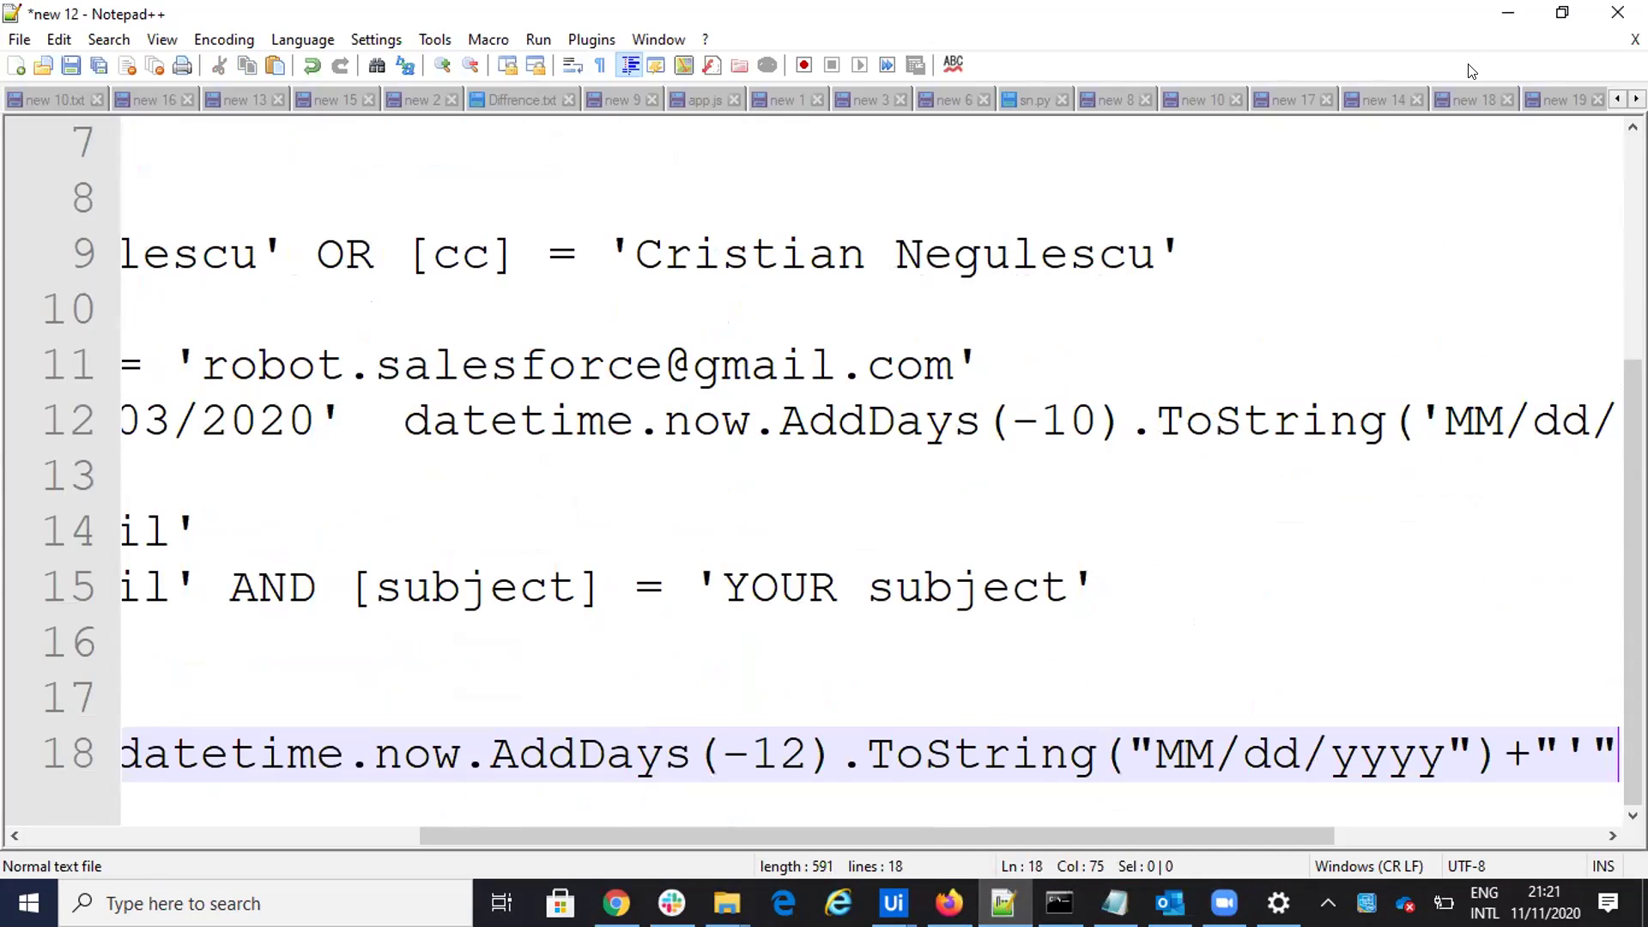
pyautogui.click(1508, 12)
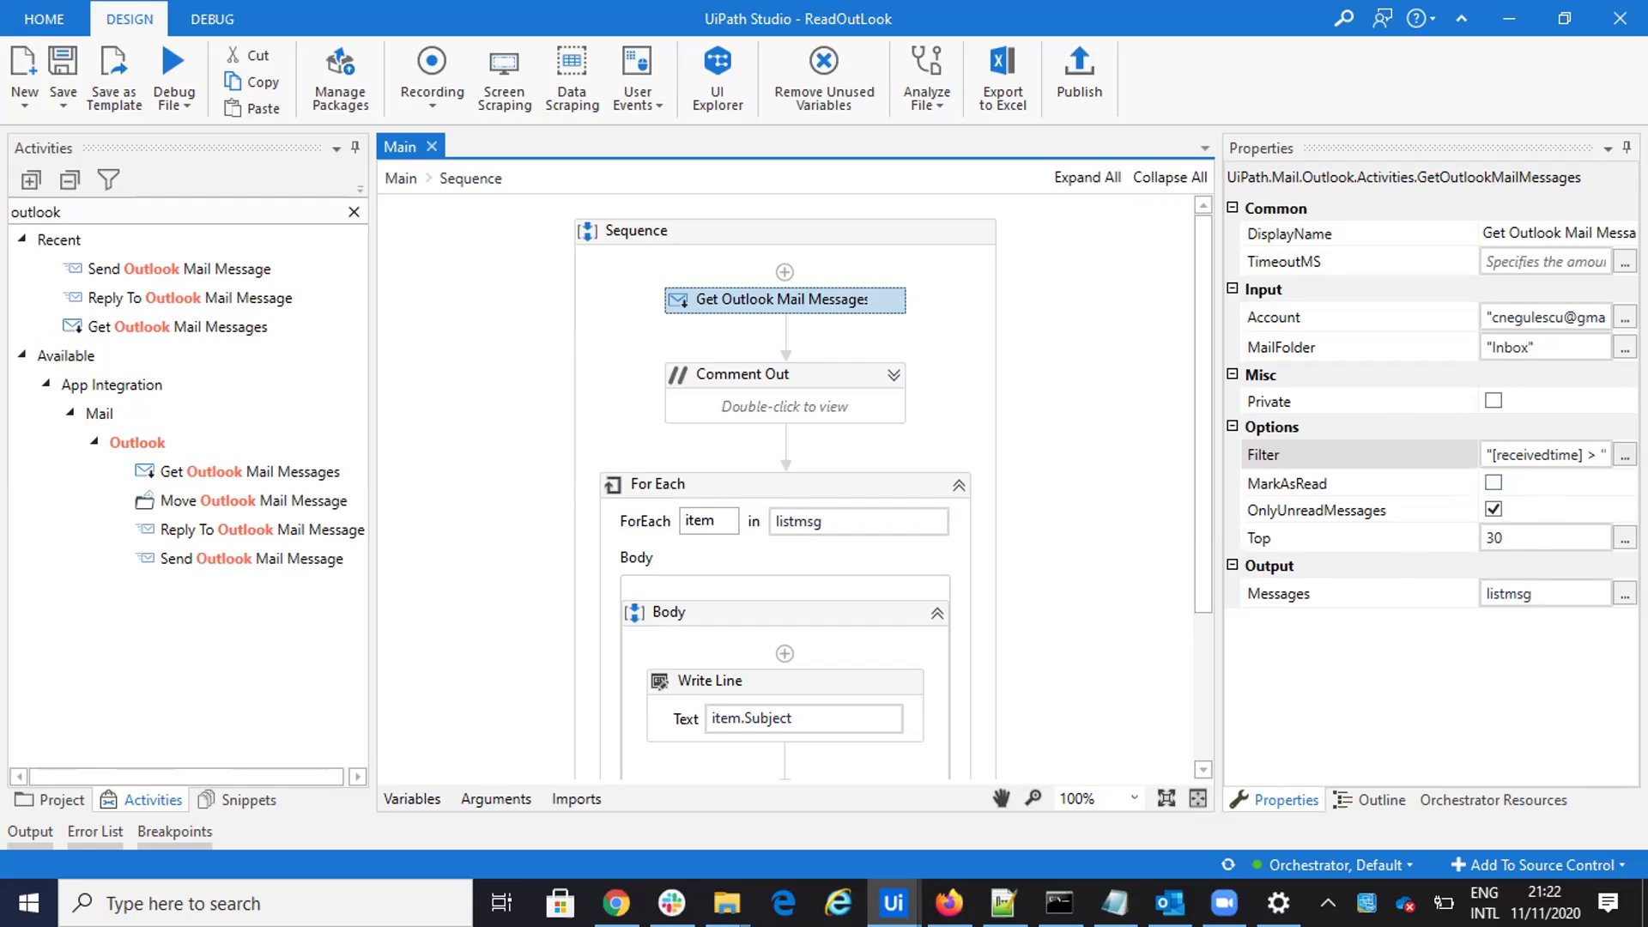
# Step: Clear the Filter expression of the Get Outlook Mail Messages activity
pyautogui.click(1624, 455)
pyautogui.hotkey('ctrl', 'a')
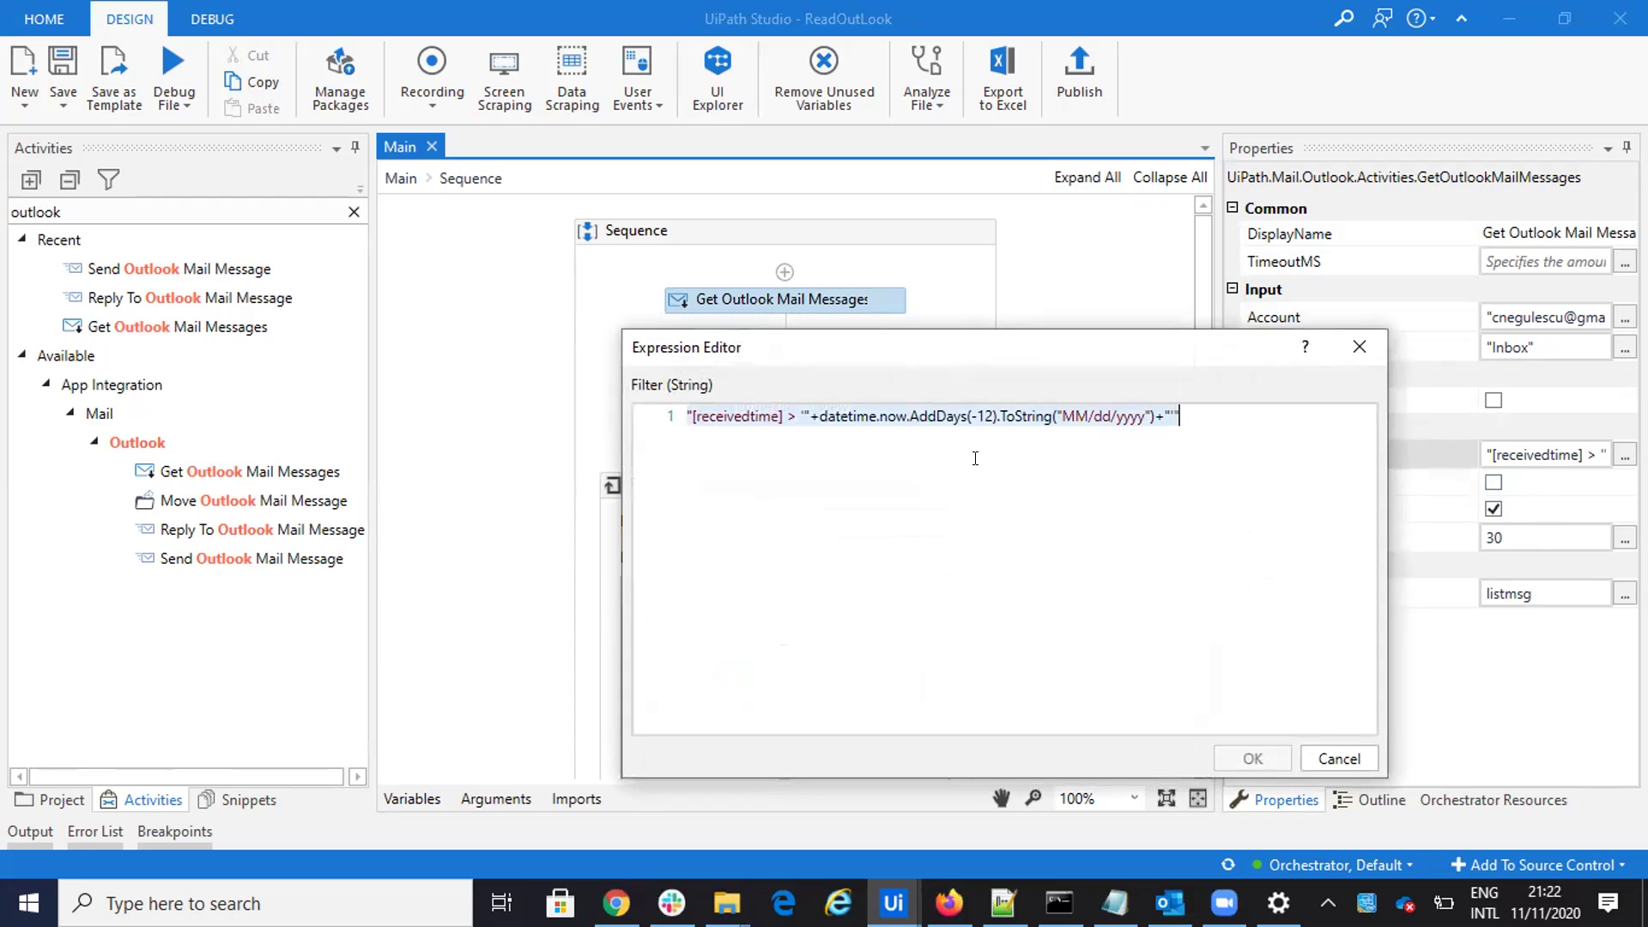
pyautogui.press('Delete')
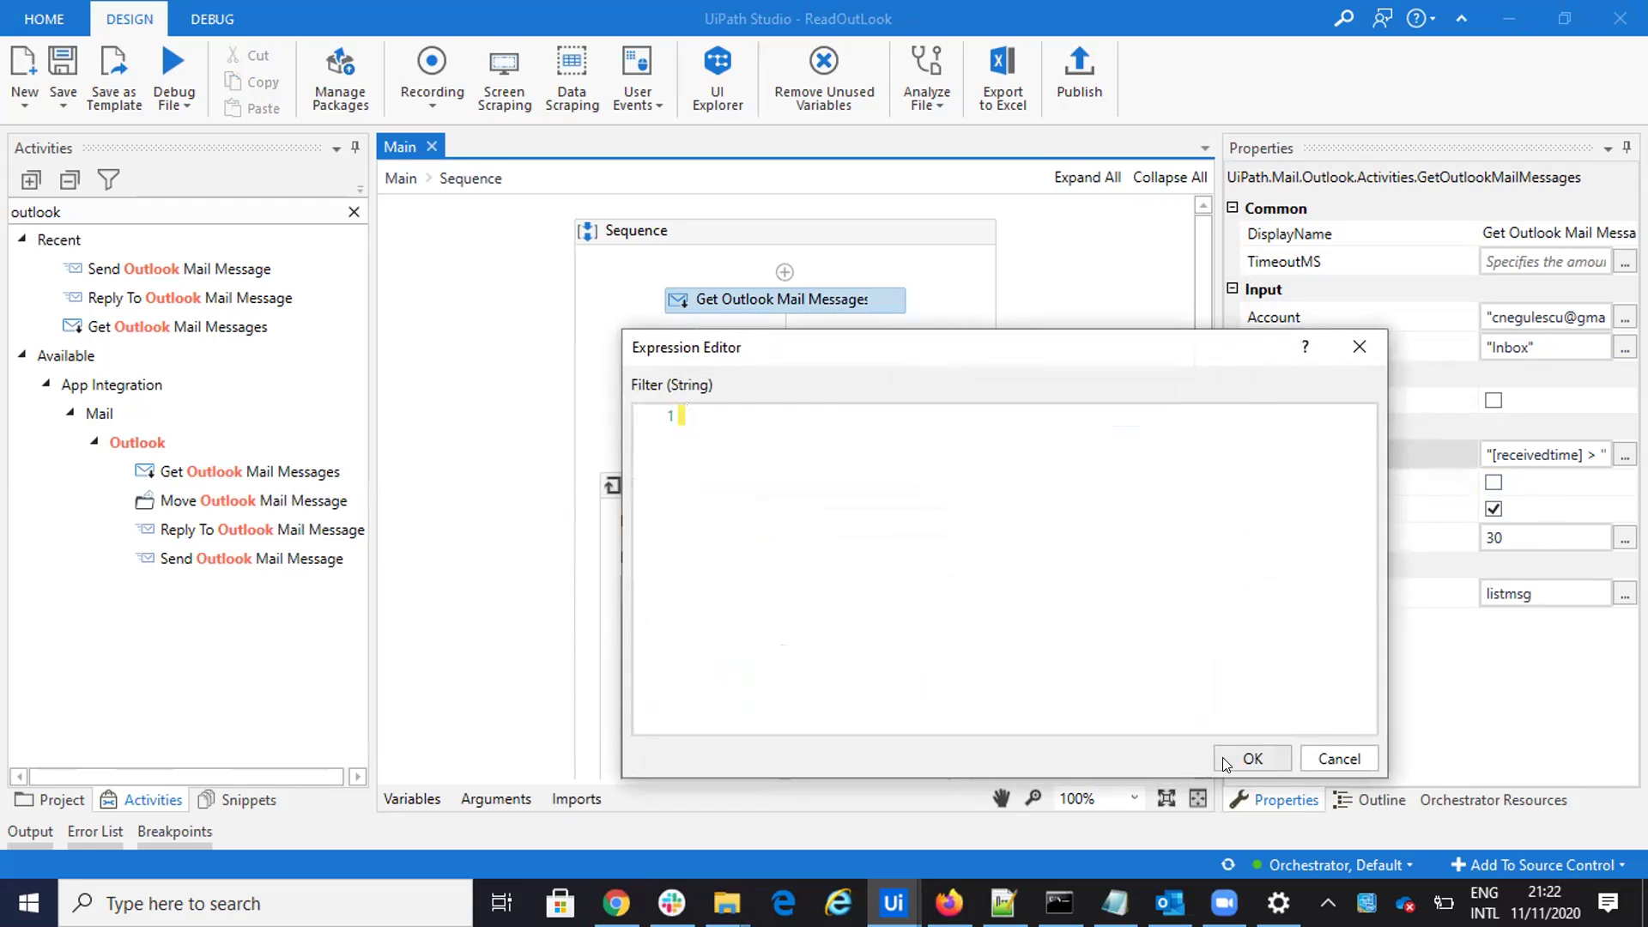
pyautogui.click(1253, 759)
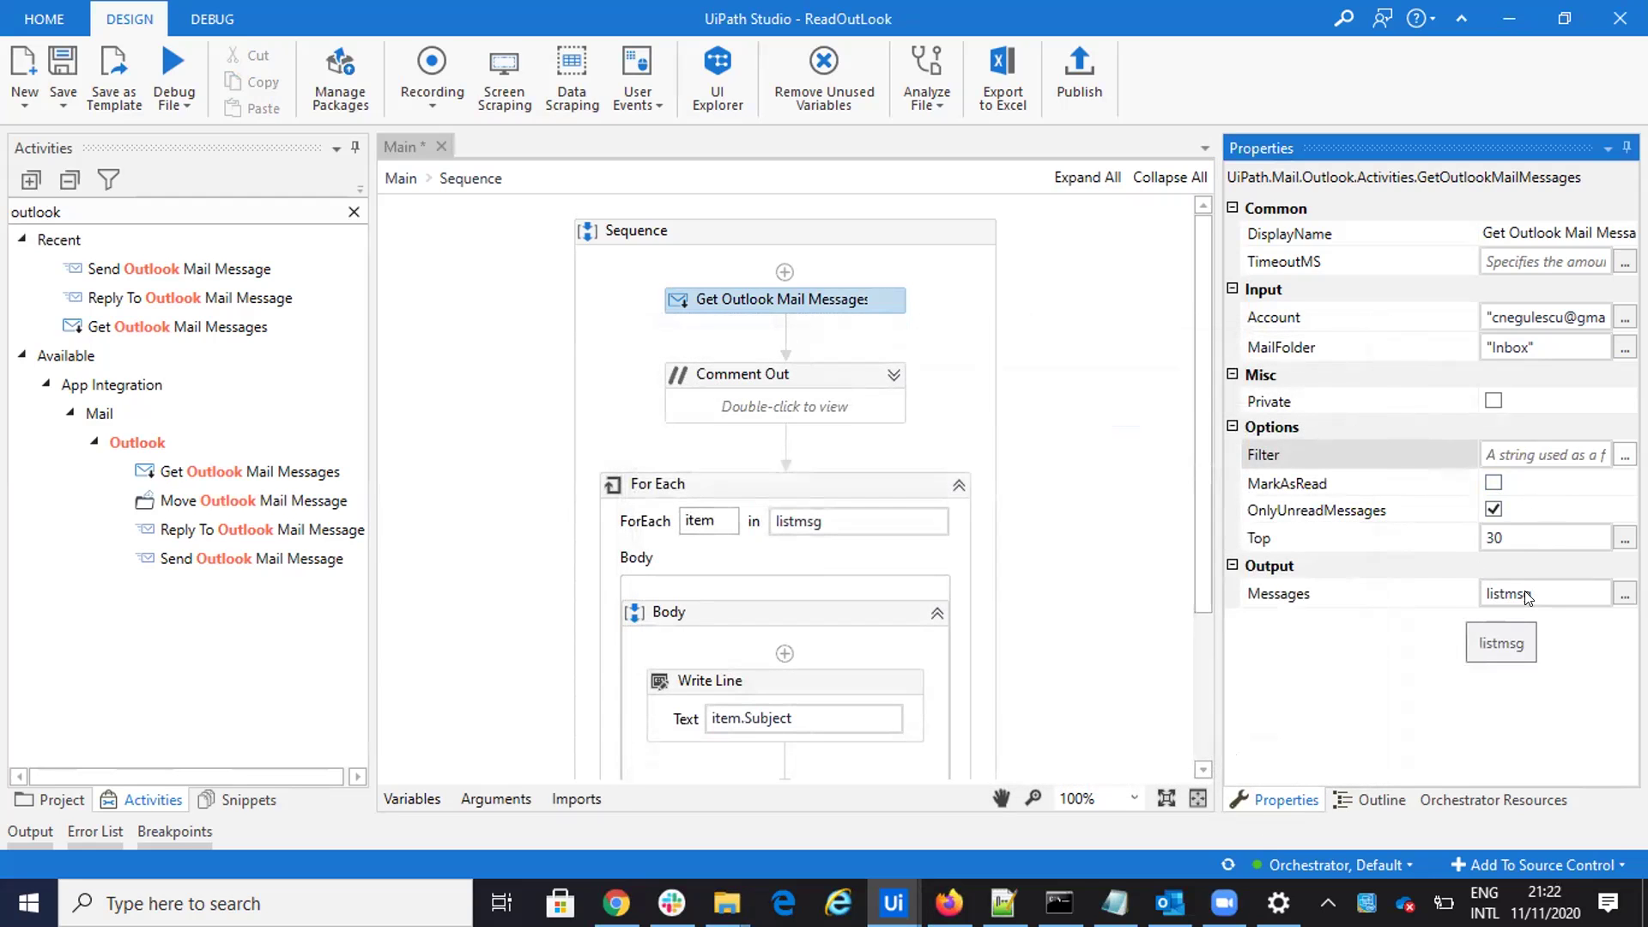
# Step: Examine the For Each activity's TypeArgument and search the .NET types for "mailmes"
pyautogui.click(790, 483)
pyautogui.scroll(-3, 797, 483)
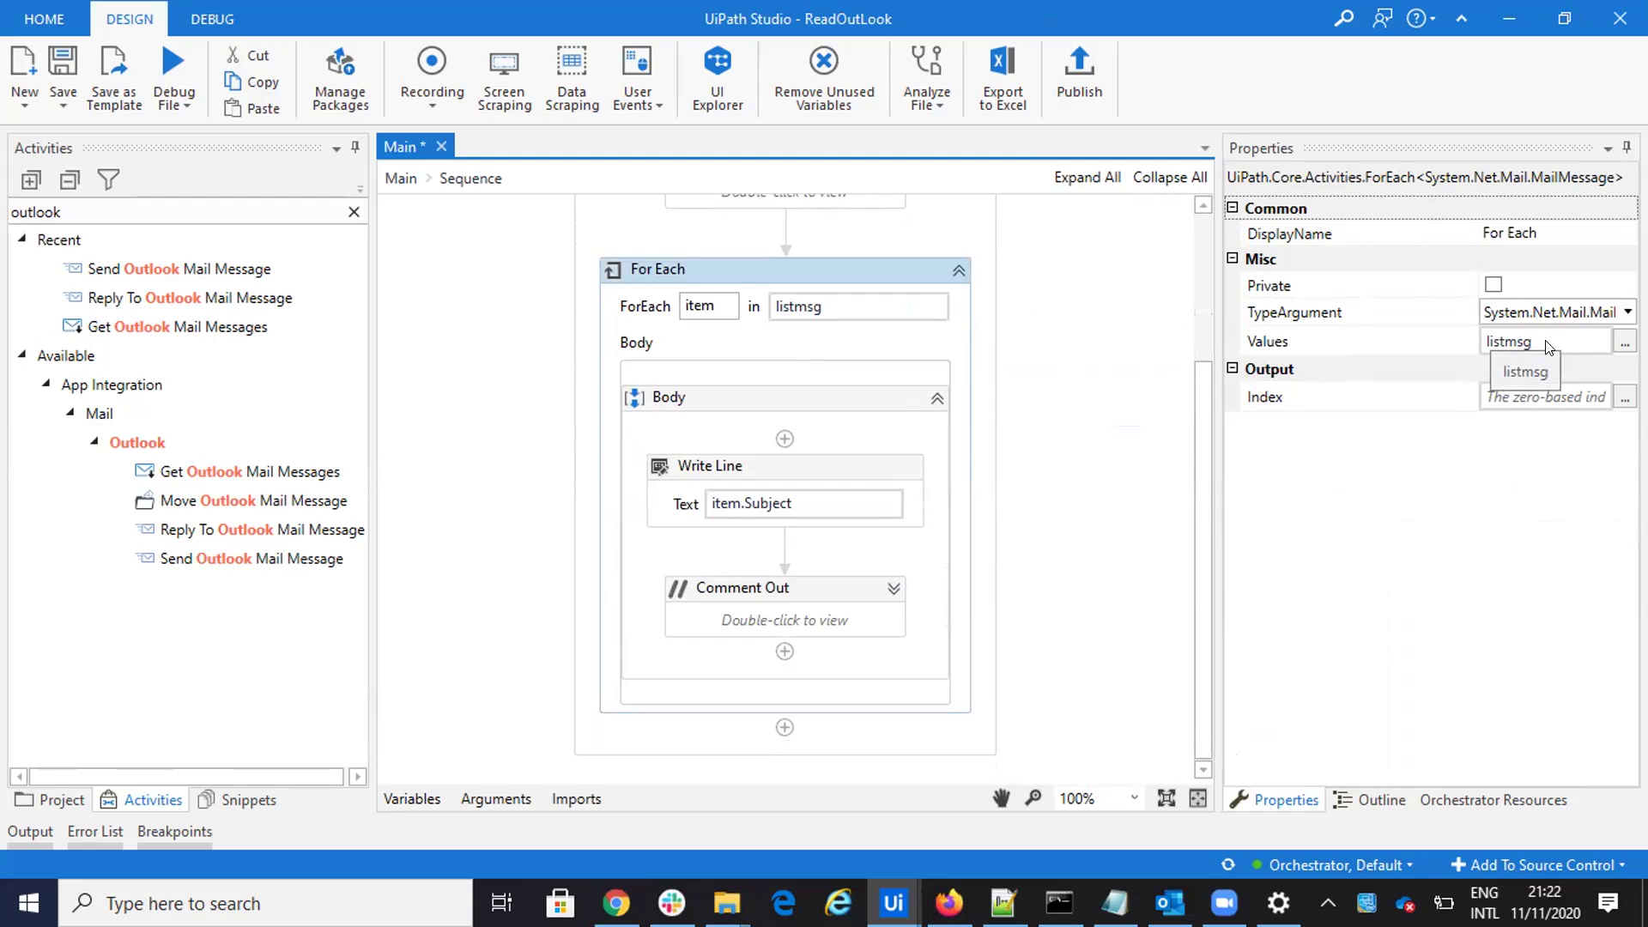
pyautogui.click(1546, 312)
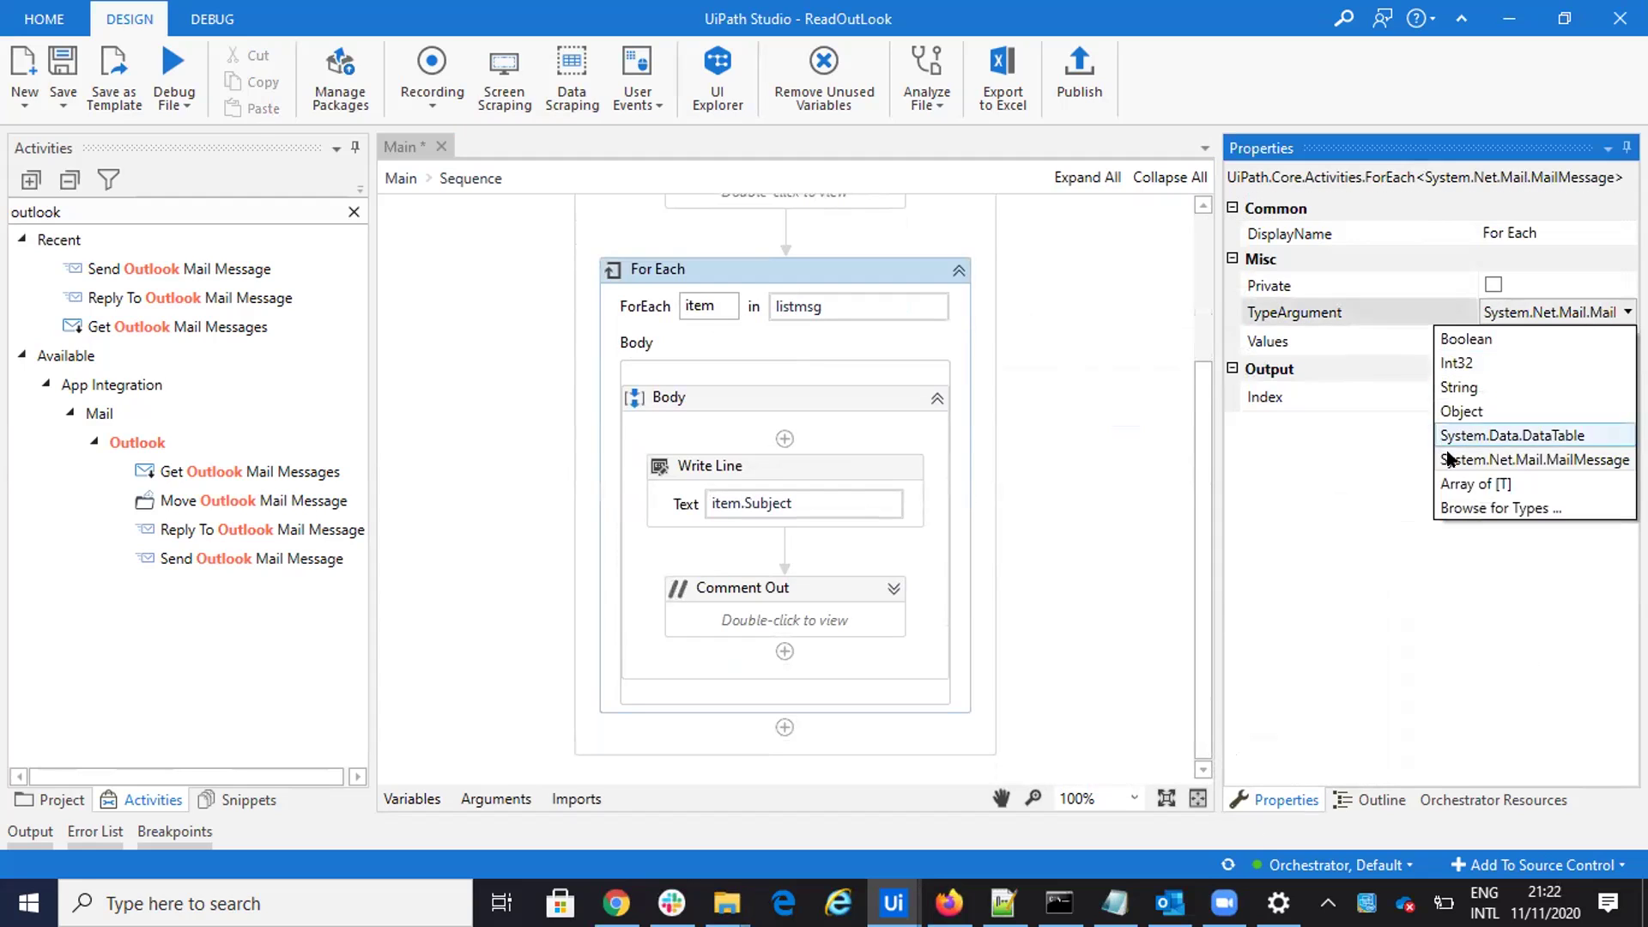
pyautogui.click(1484, 506)
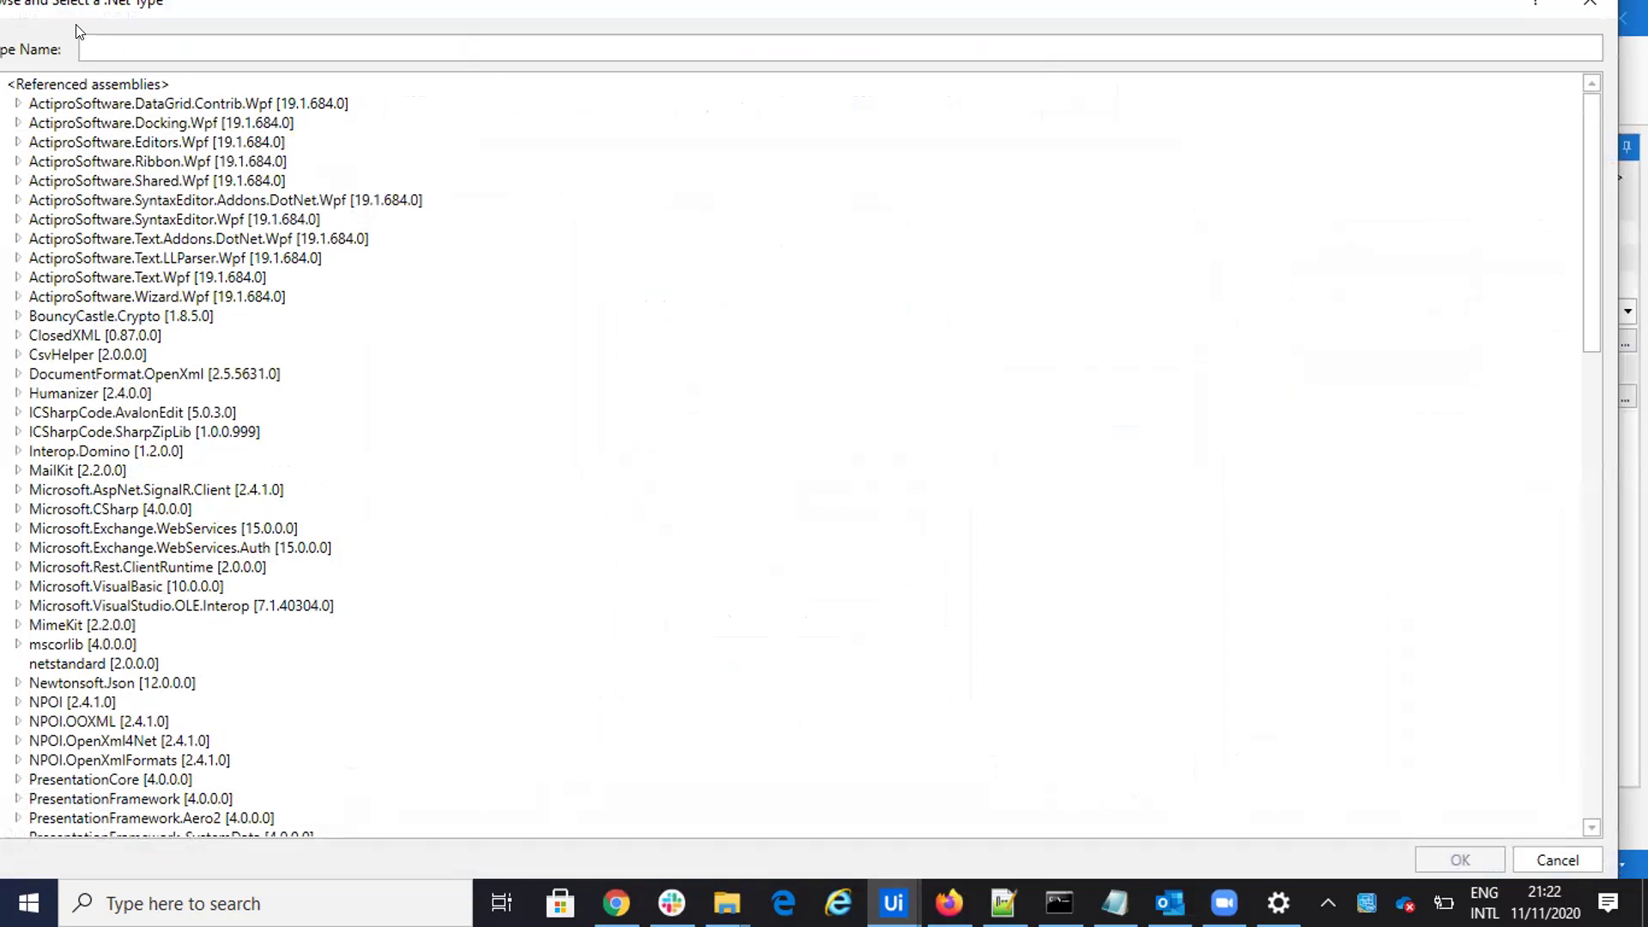
pyautogui.write('mail')
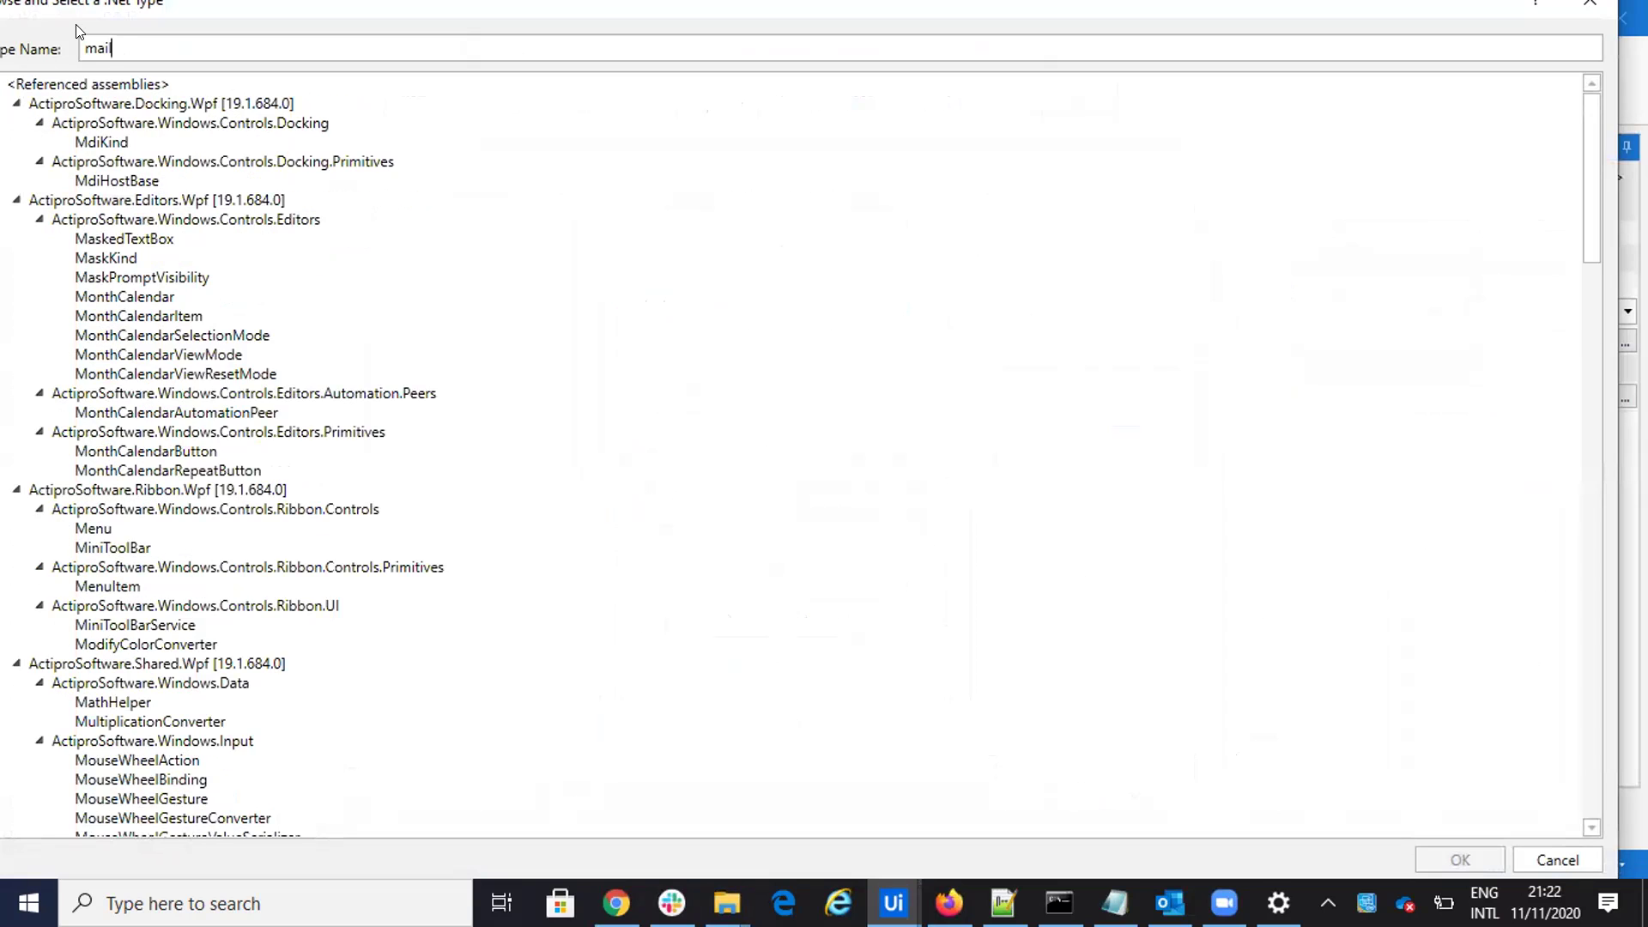
pyautogui.write('mes')
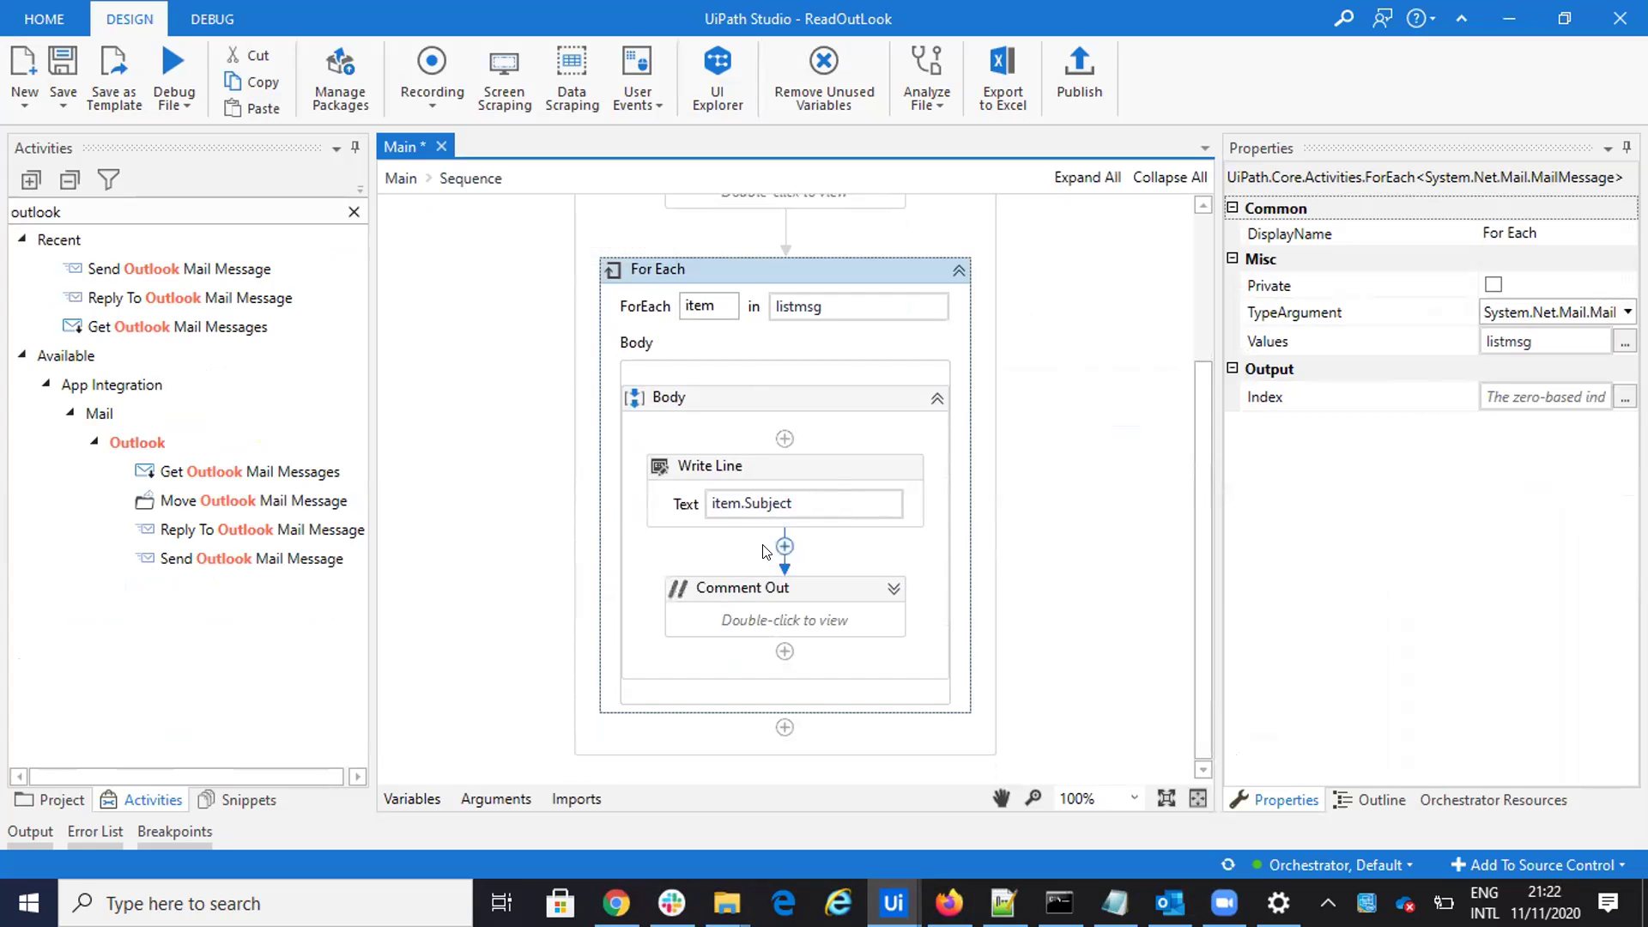
# Step: Re-enter item.Subject as the text of the Write Line activity in the For Each body, using the suggested Subject property
pyautogui.scroll(3, 777, 549)
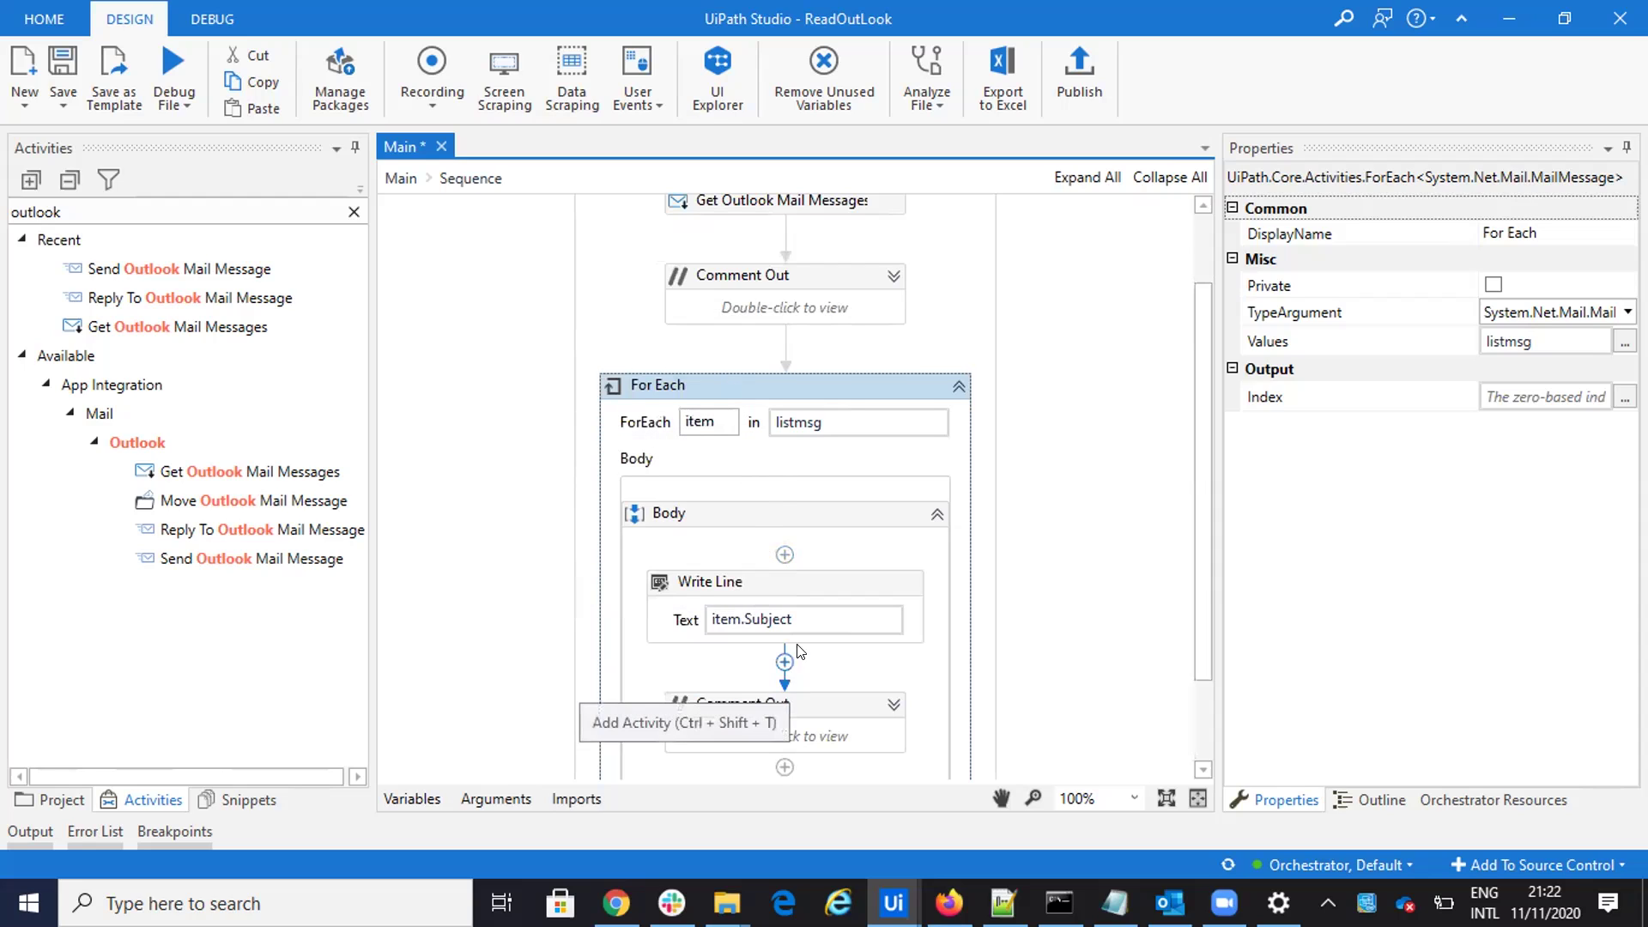
pyautogui.click(800, 620)
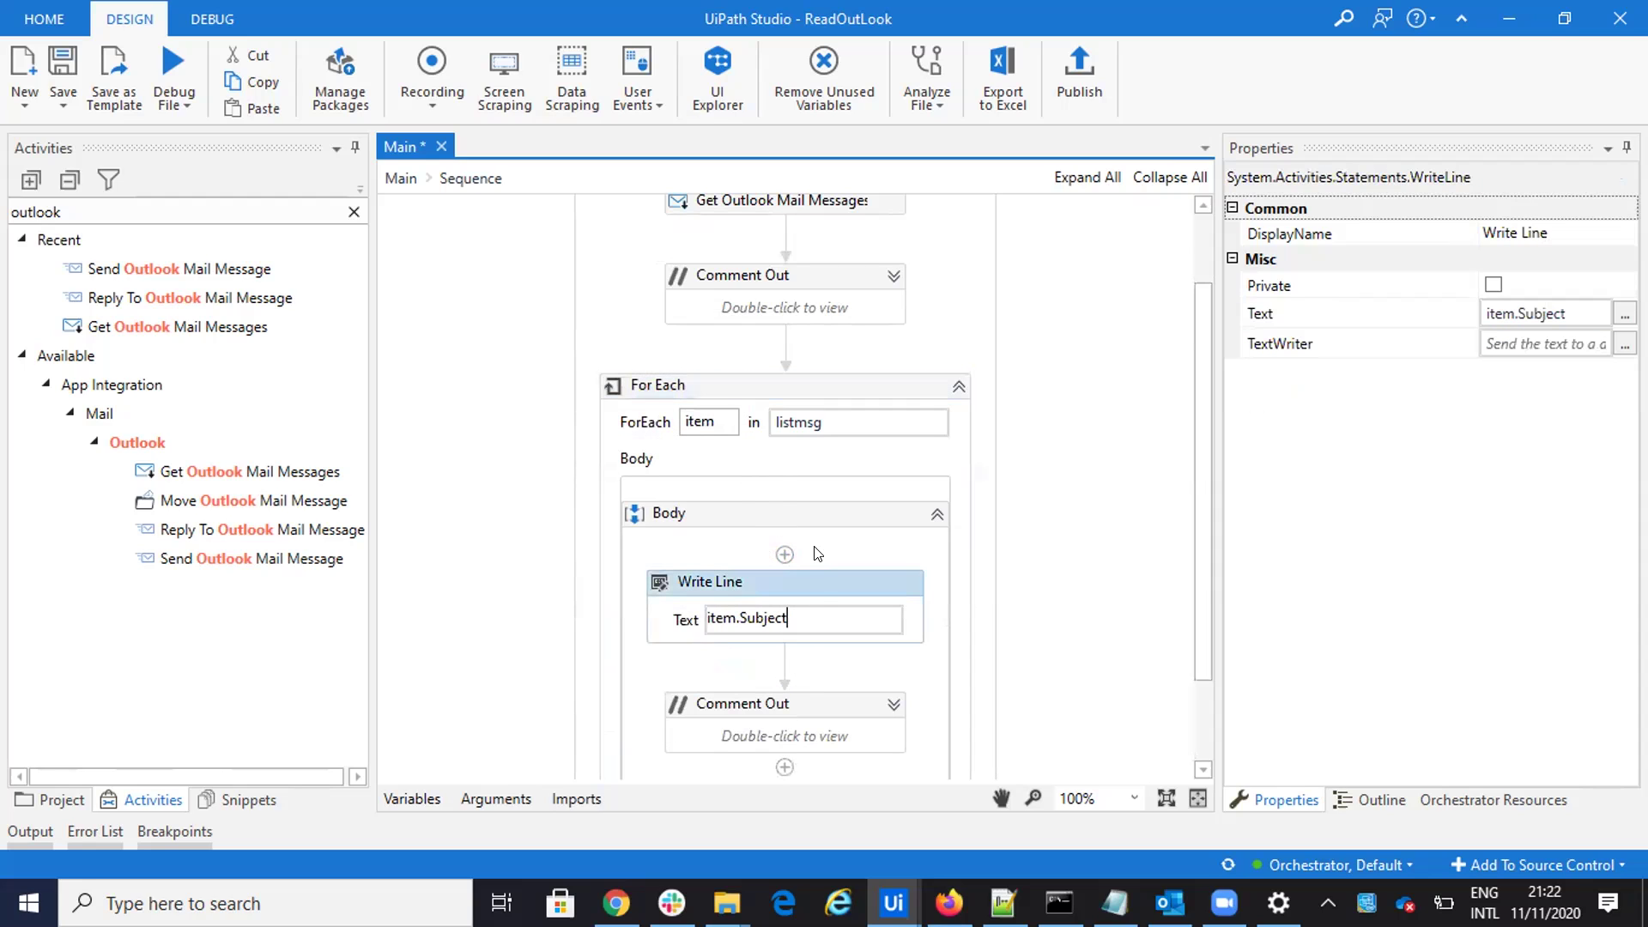
pyautogui.press('BackSpace')
pyautogui.press('BackSpace')
pyautogui.press('BackSpace')
pyautogui.press('BackSpace')
pyautogui.press('BackSpace')
pyautogui.press('BackSpace')
pyautogui.press('BackSpace')
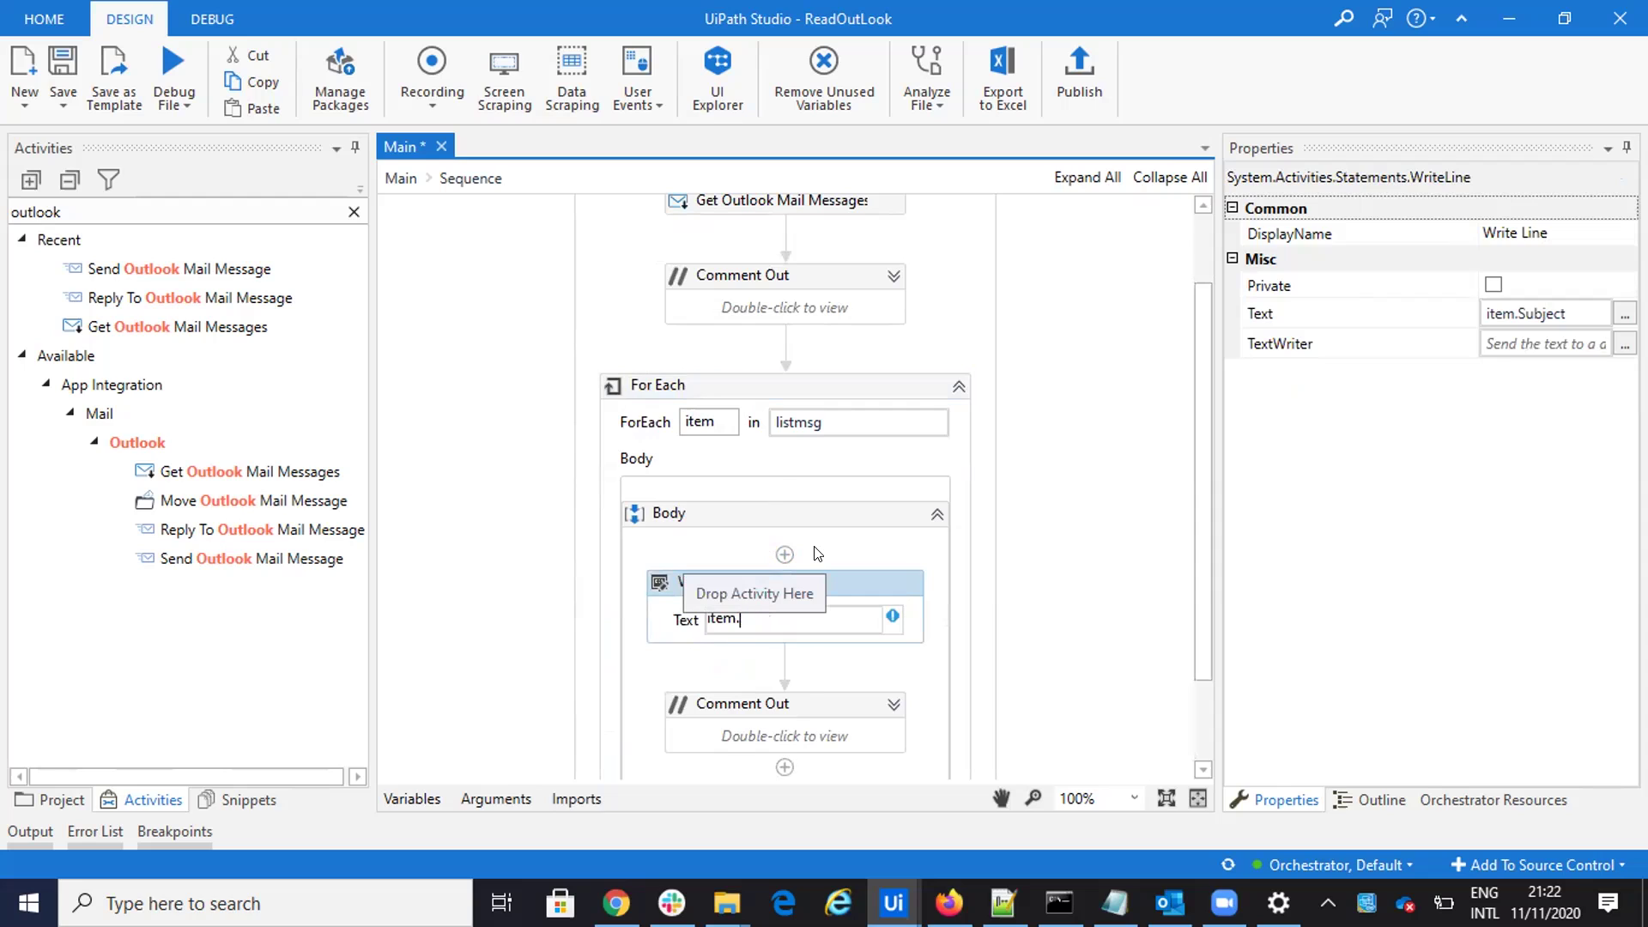
pyautogui.write('.su')
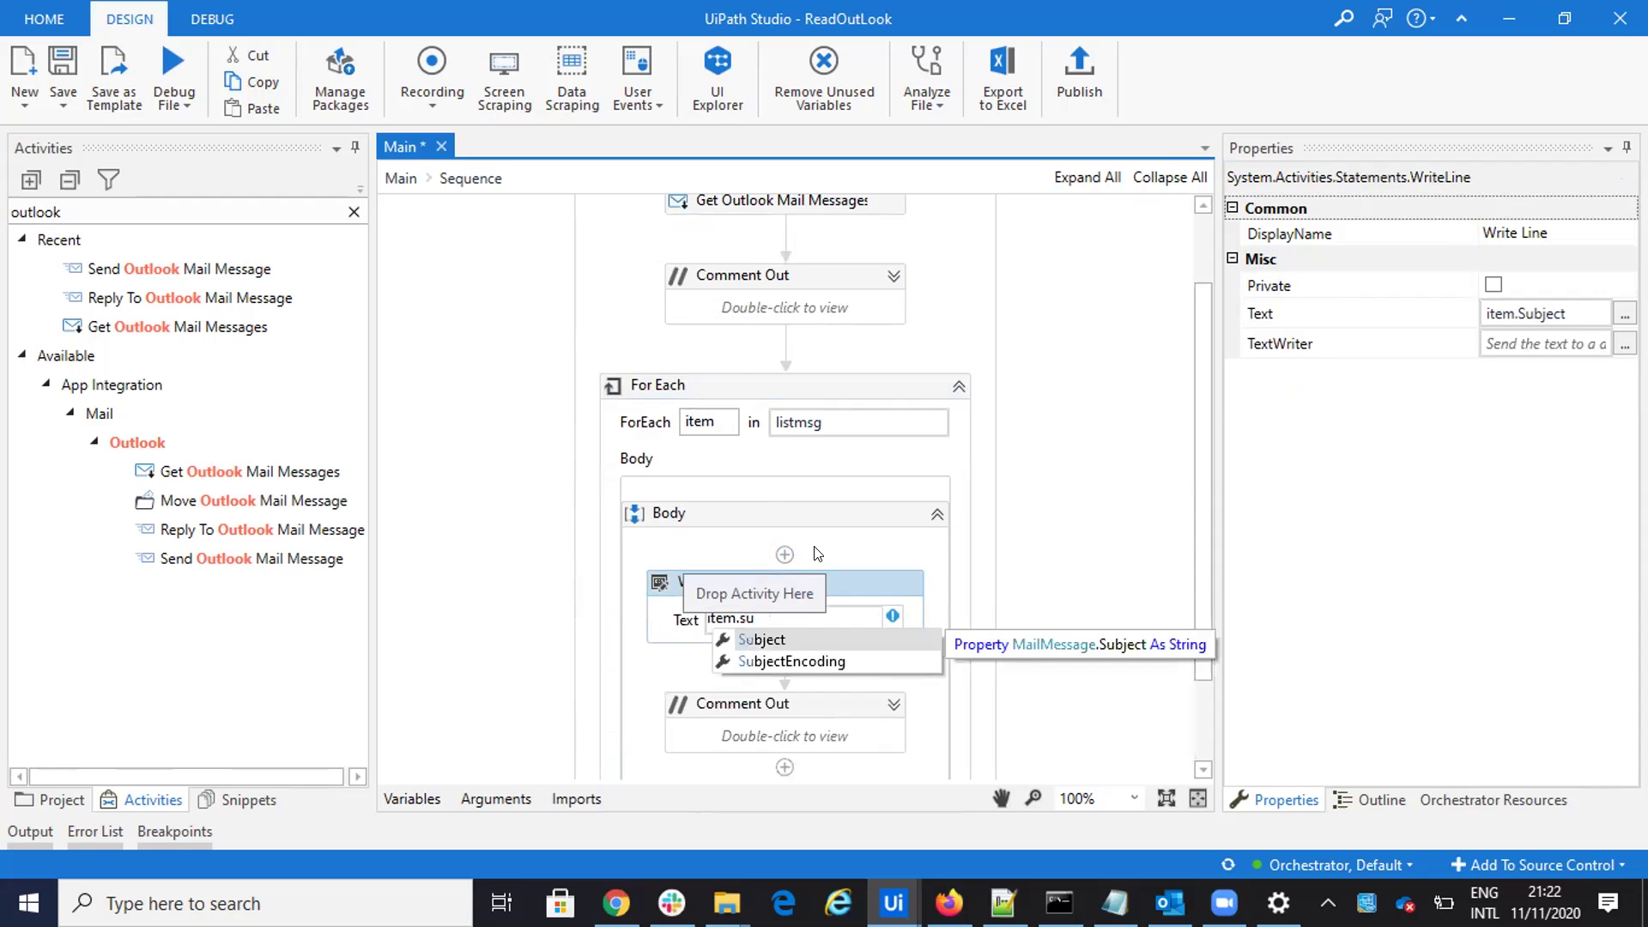
pyautogui.press('Tab')
# Step: Try item.From in the Write Line text and list the sender properties it offers
pyautogui.press('BackSpace')
pyautogui.press('BackSpace')
pyautogui.press('BackSpace')
pyautogui.press('BackSpace')
pyautogui.press('BackSpace')
pyautogui.press('BackSpace')
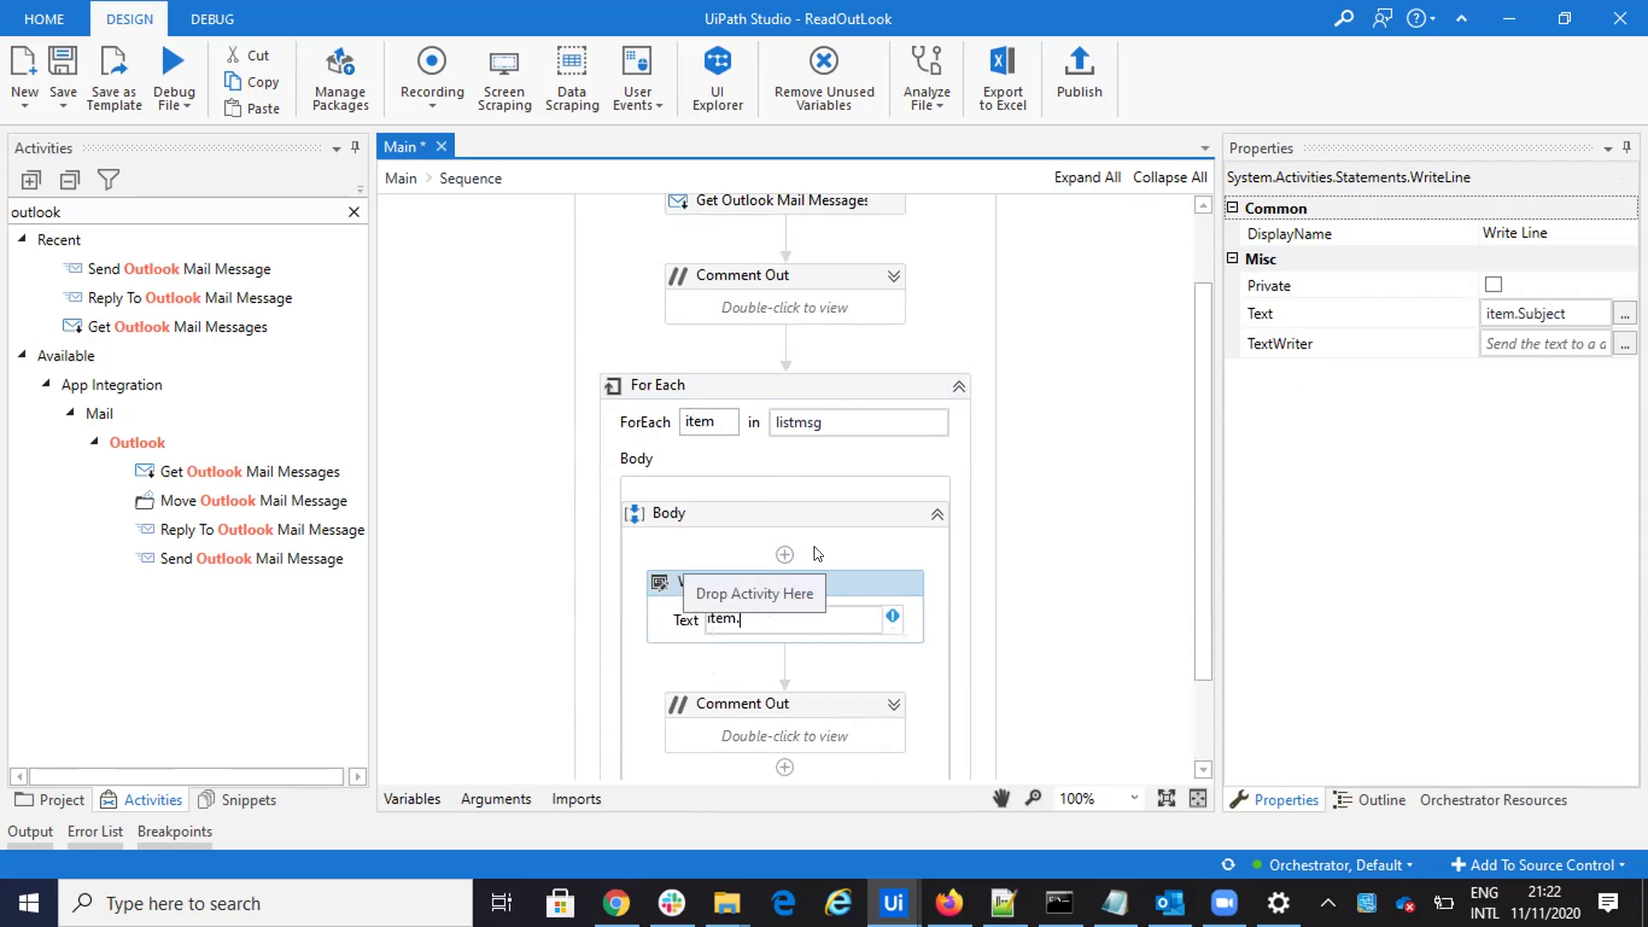
pyautogui.press('BackSpace')
pyautogui.write('.From')
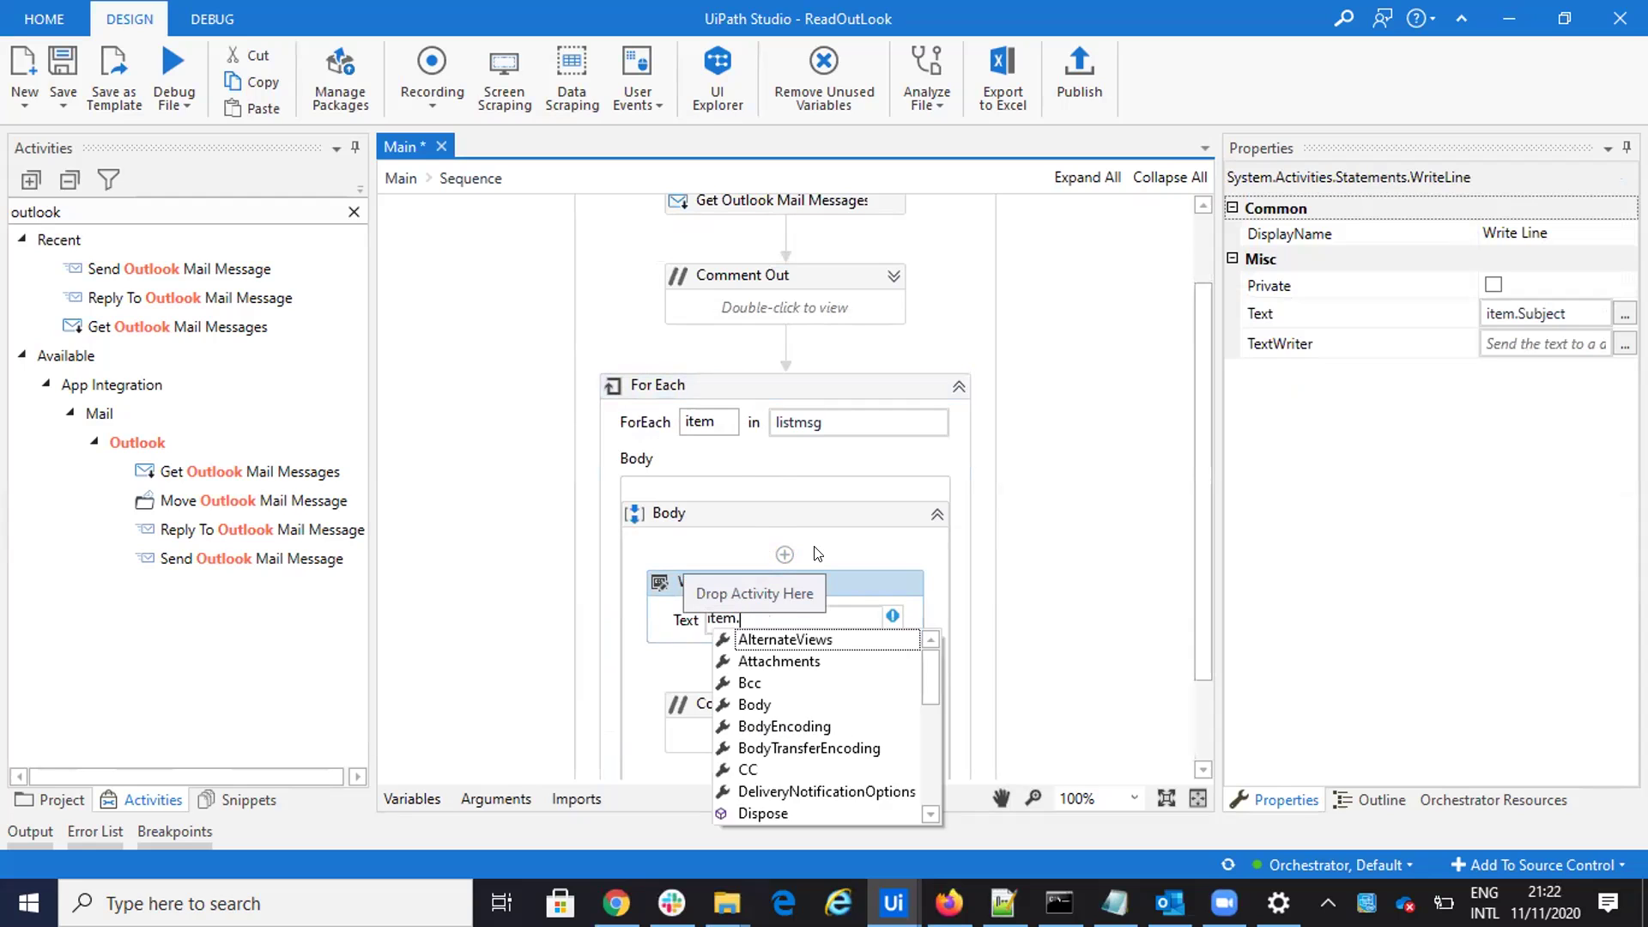
pyautogui.write('.s')
pyautogui.press('BackSpace')
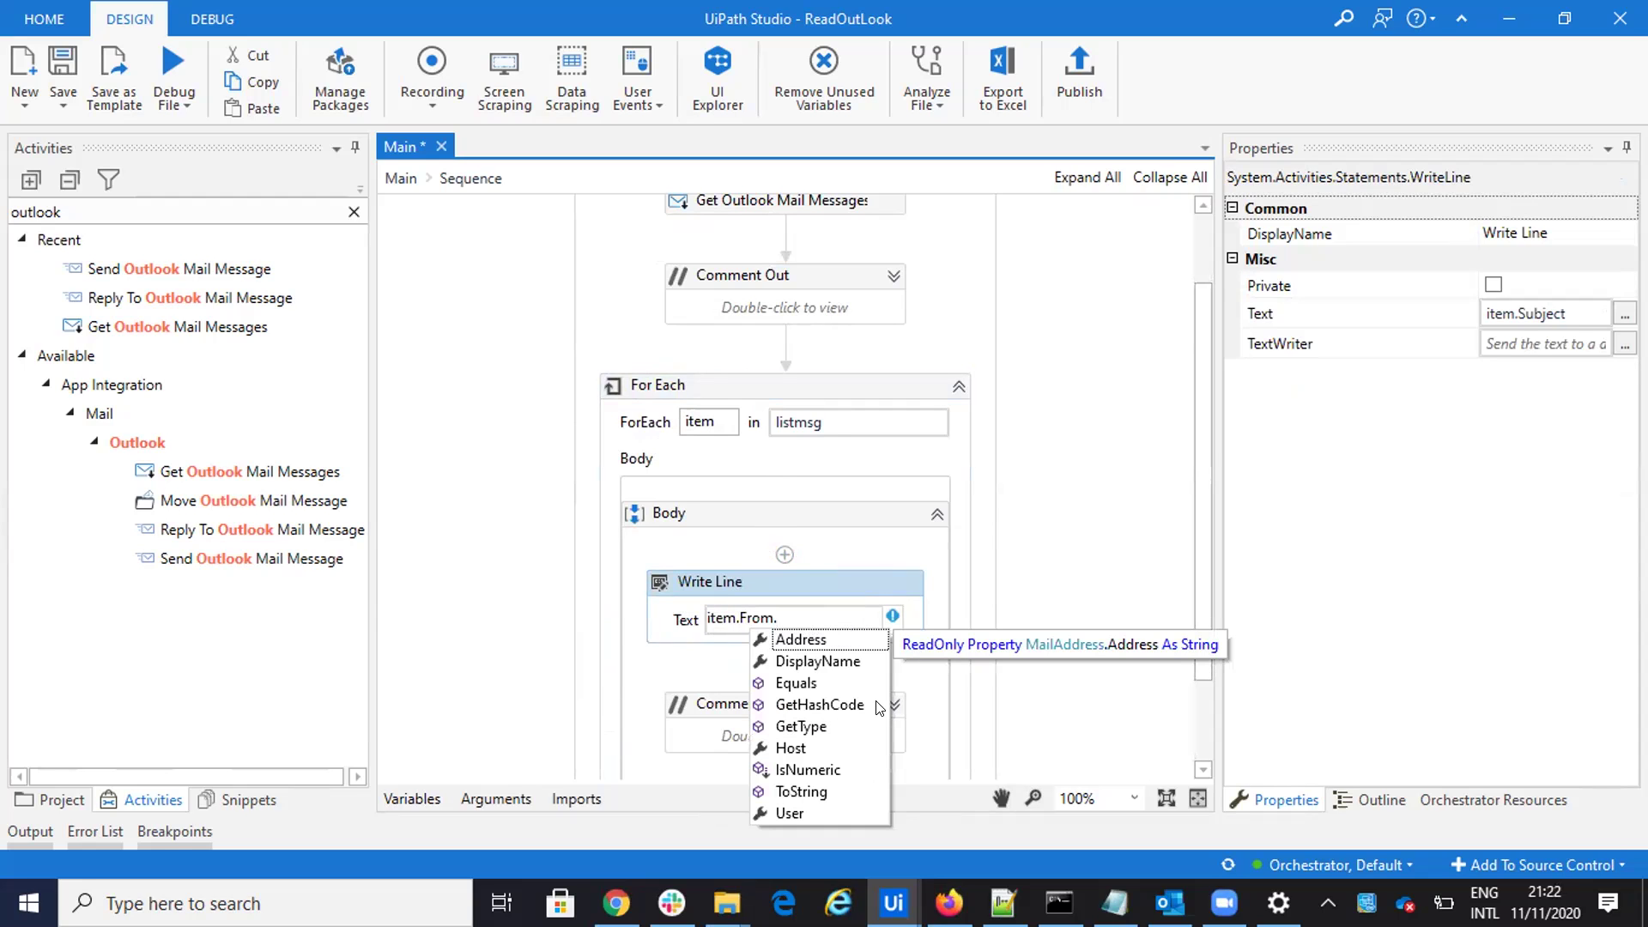
# Step: Set the Write Line text back to item.Subject using the suggested property
pyautogui.press('BackSpace')
pyautogui.press('BackSpace')
pyautogui.press('BackSpace')
pyautogui.press('BackSpace')
pyautogui.press('BackSpace')
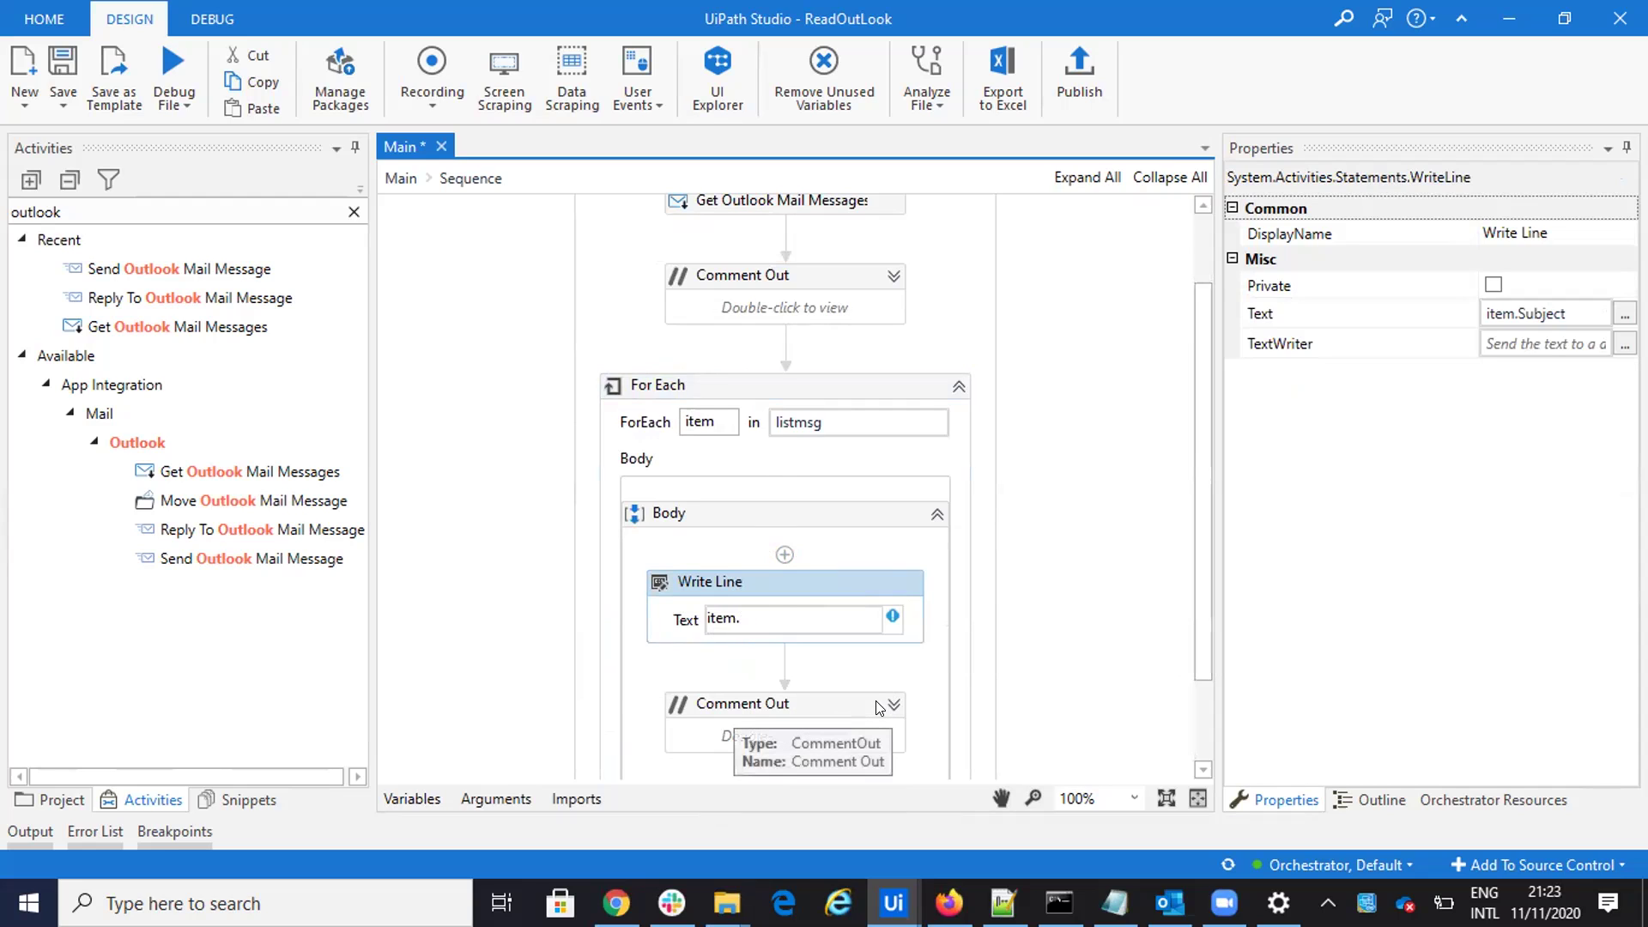
pyautogui.write('Sub')
pyautogui.press('Tab')
pyautogui.click(1107, 622)
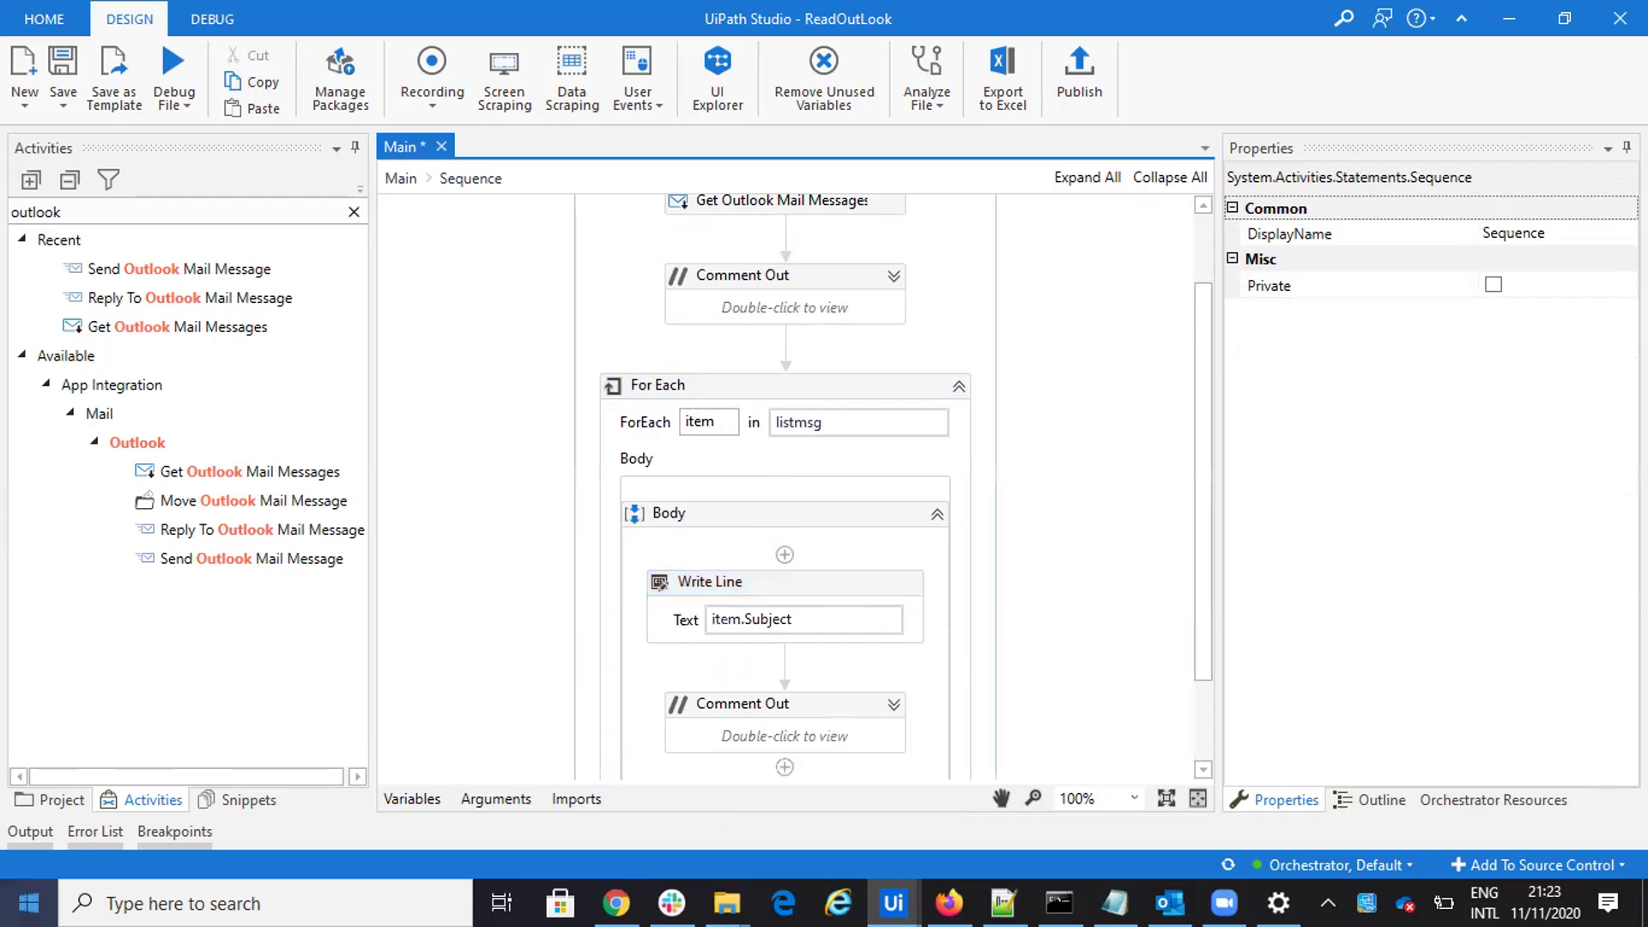
# Step: Check the previous run's output and delete the new Twitter message from the Outlook inbox, dismissing its notification
pyautogui.click(30, 832)
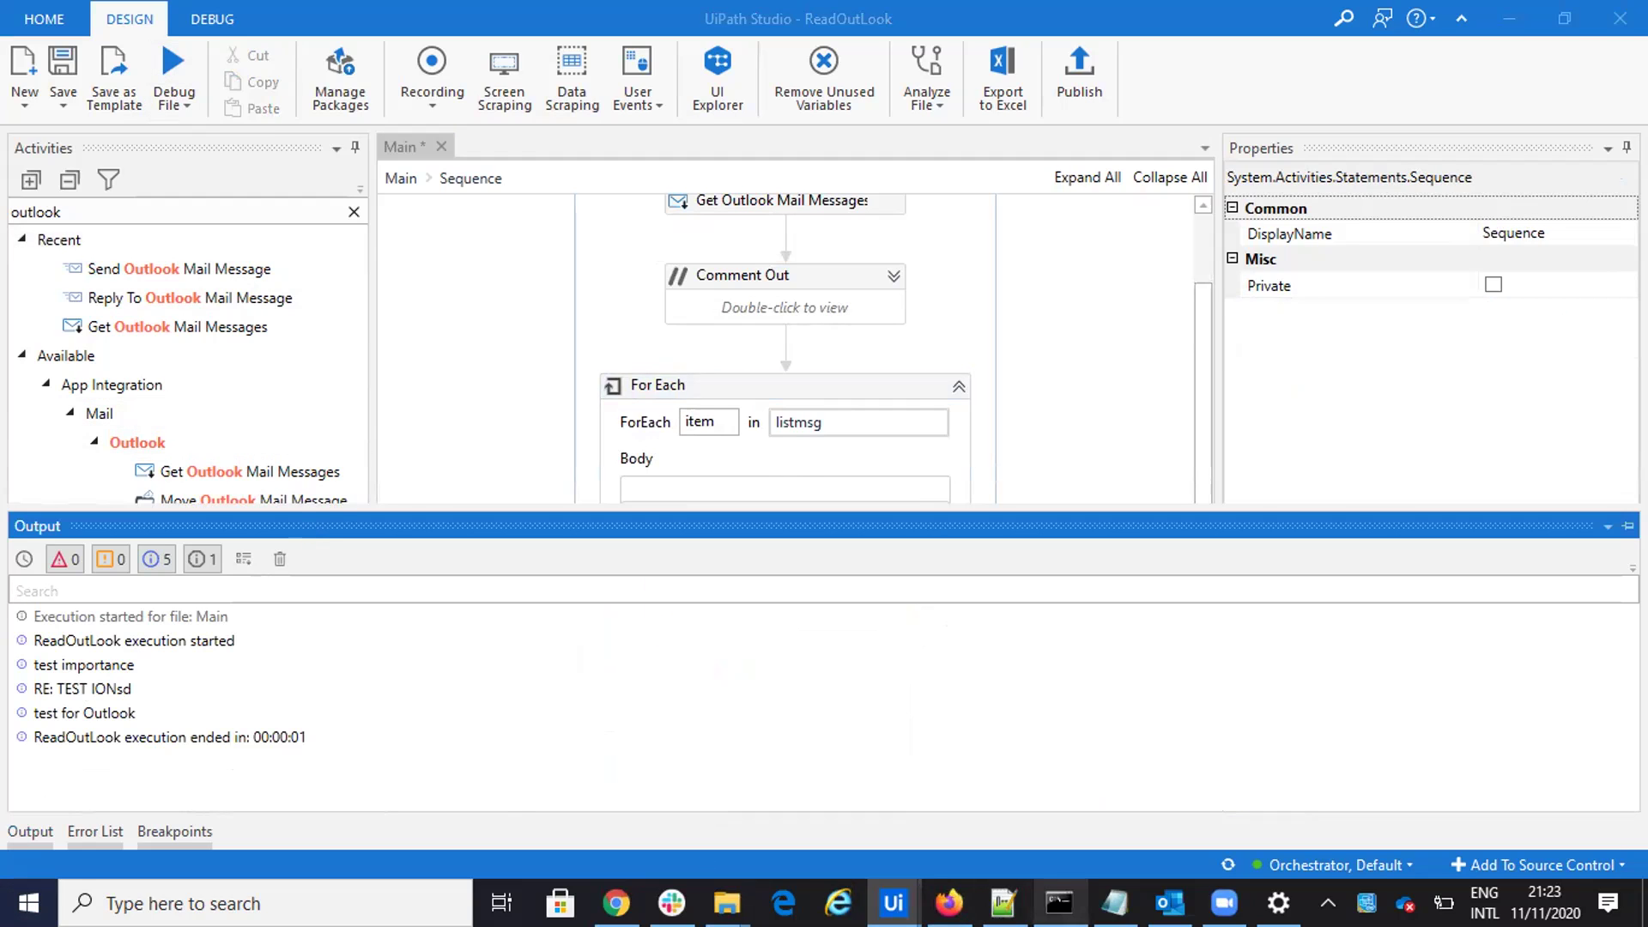
pyautogui.click(1170, 903)
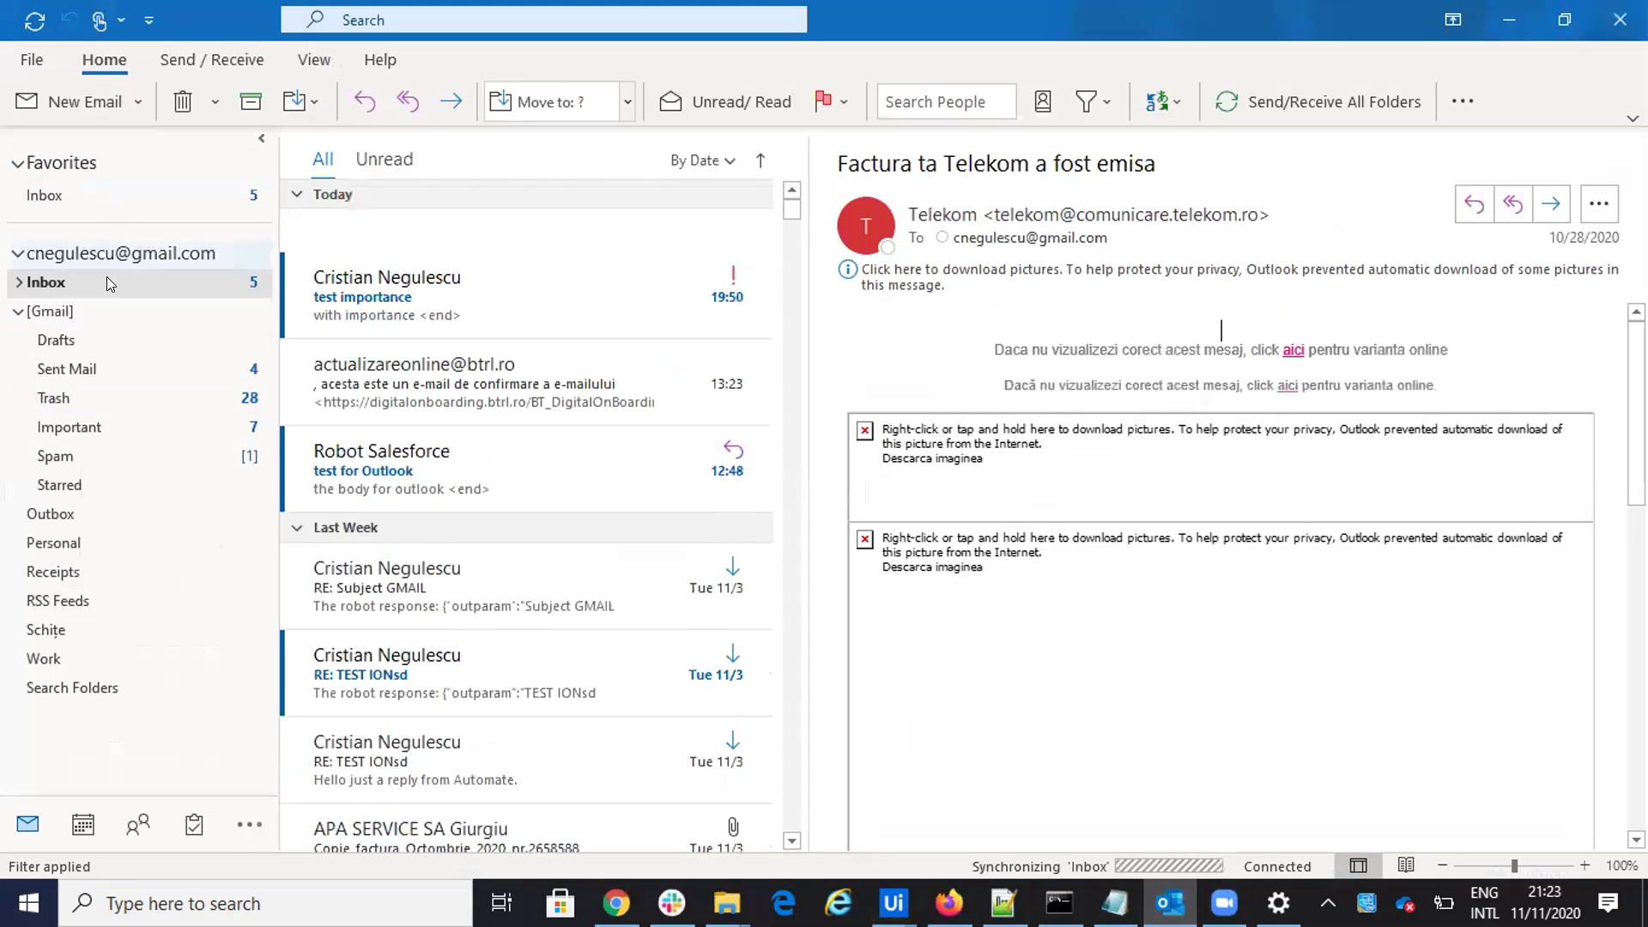
pyautogui.click(551, 278)
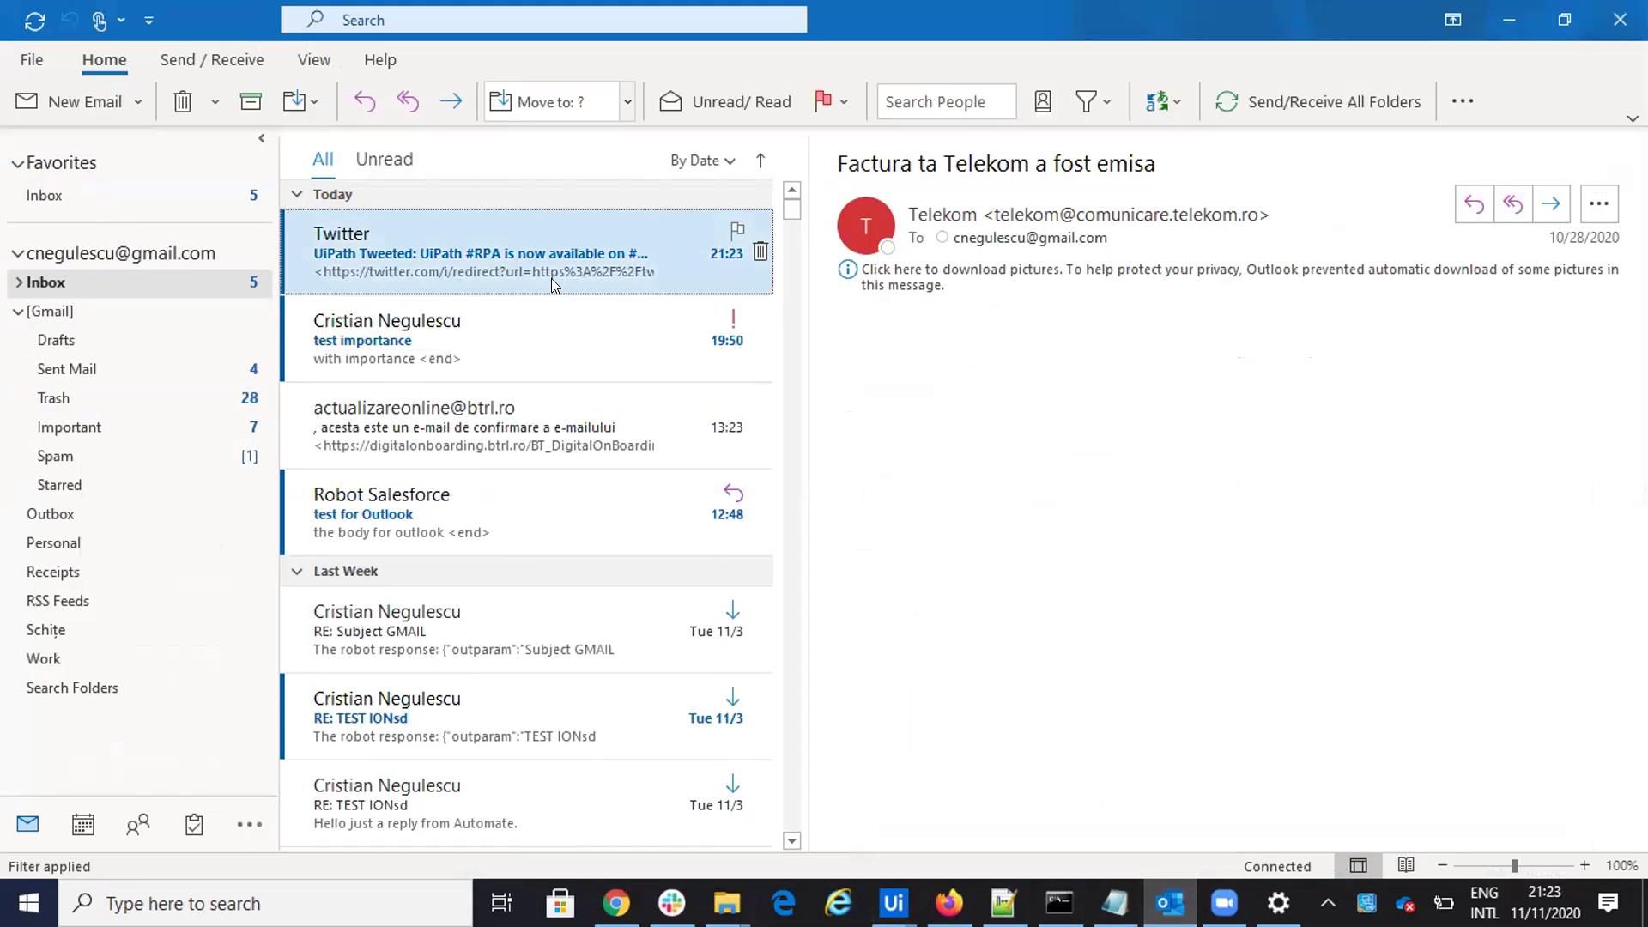
pyautogui.press('Delete')
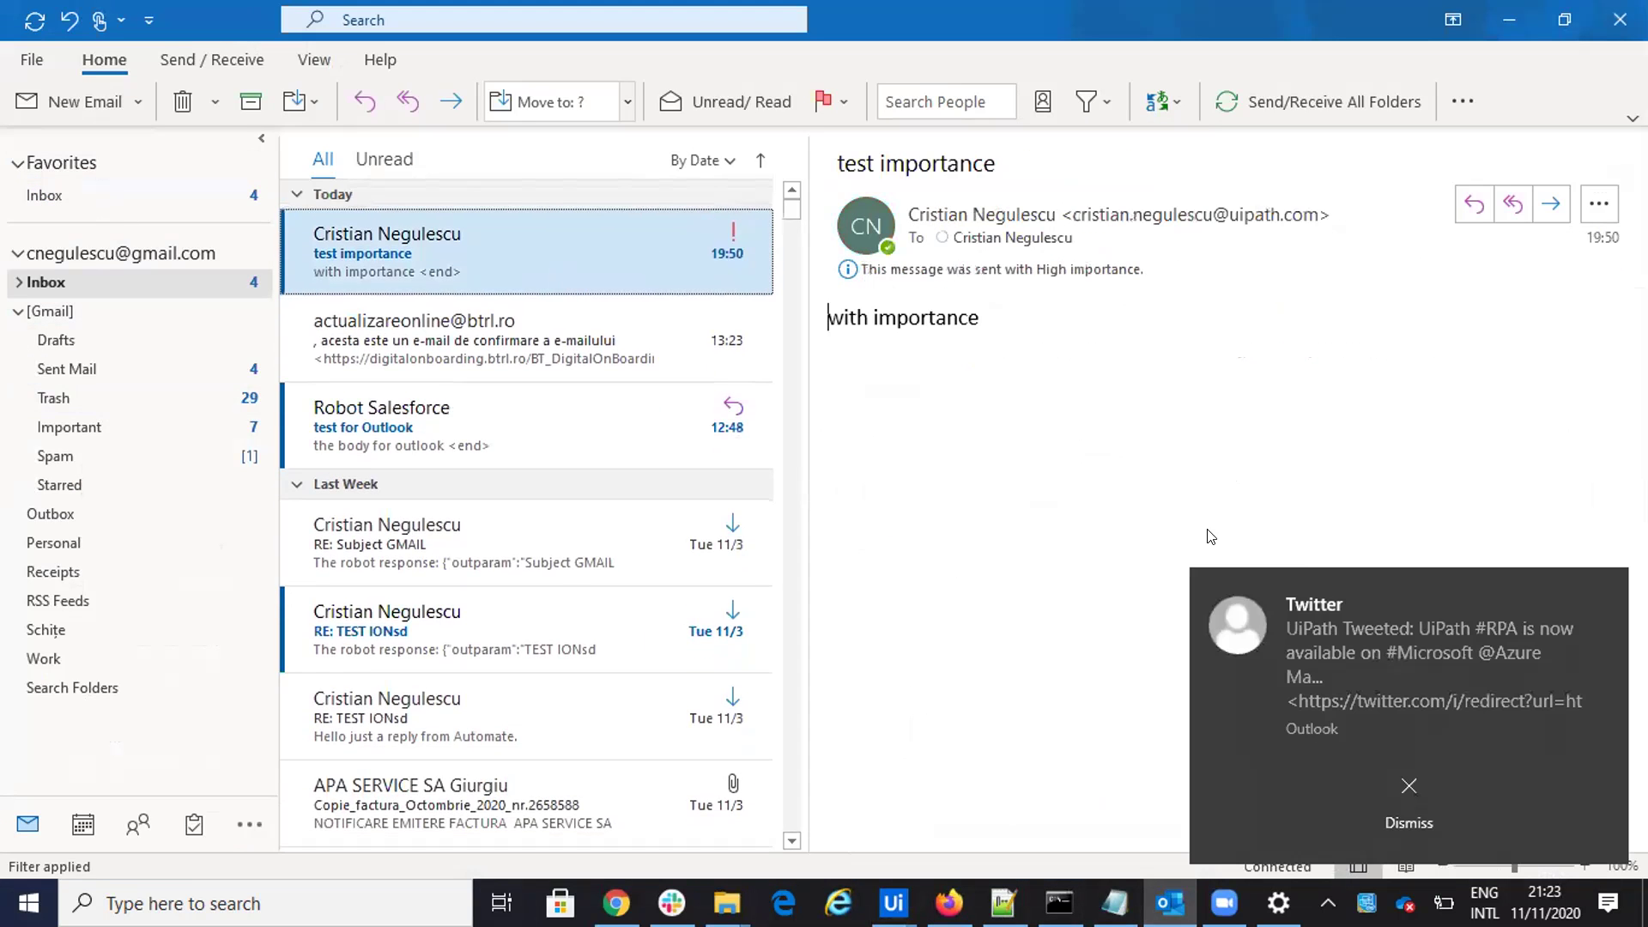
pyautogui.click(1382, 800)
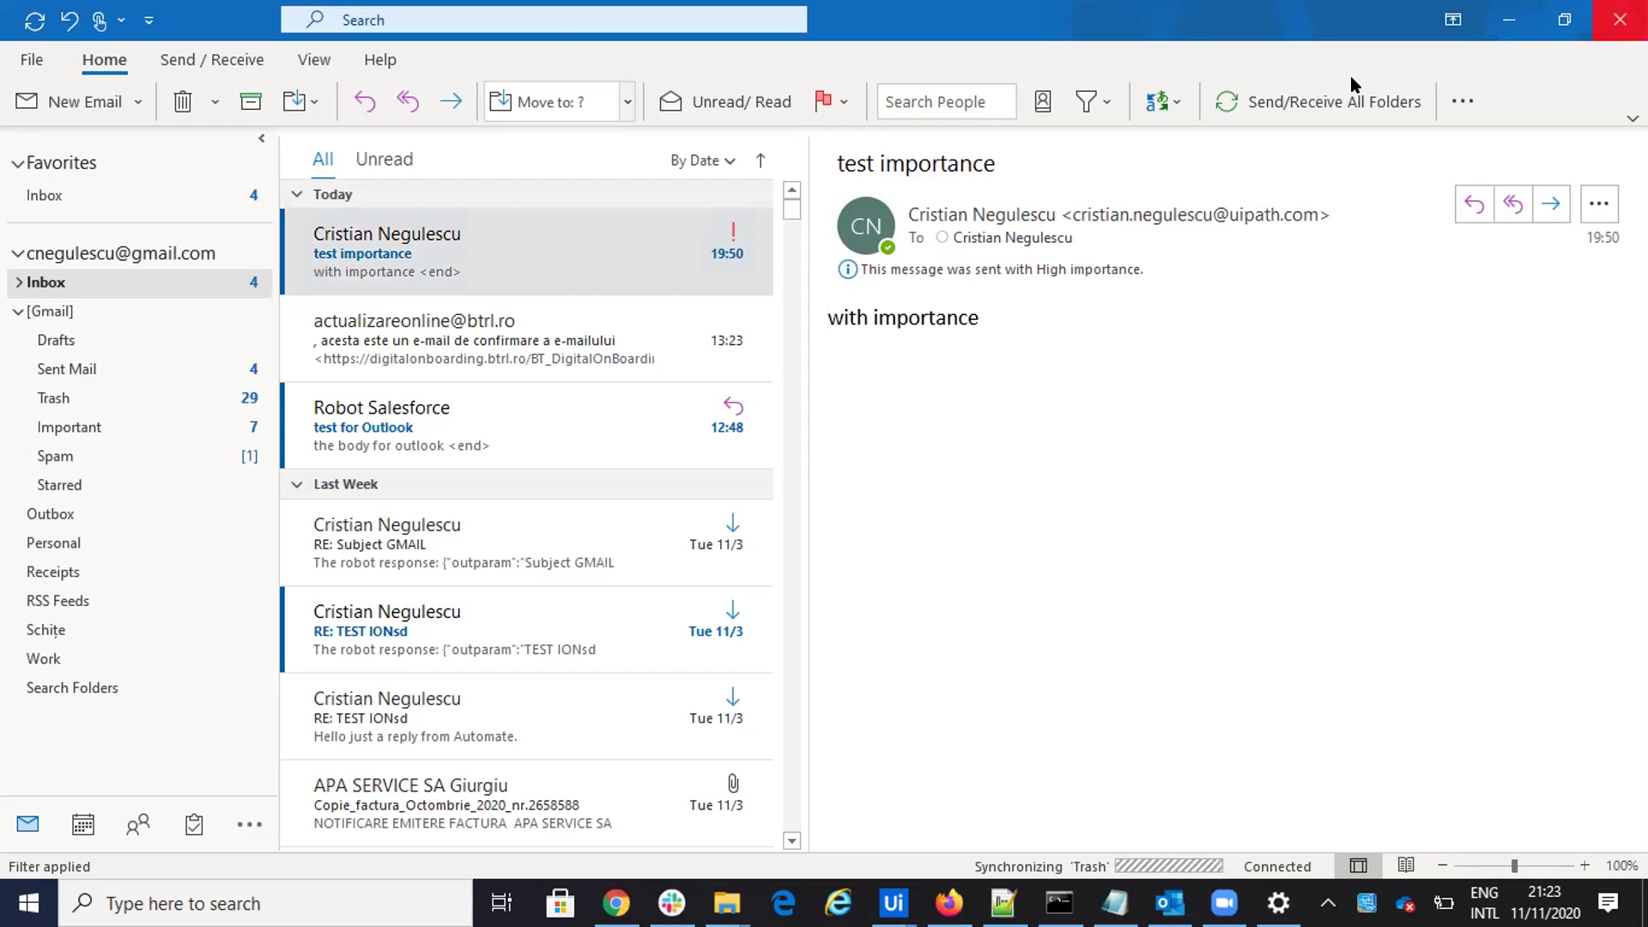
# Step: Switch back to UiPath Studio, run the current file and review the email subjects written to the output
pyautogui.hotkey('alt', 'Tab')
pyautogui.click(182, 94)
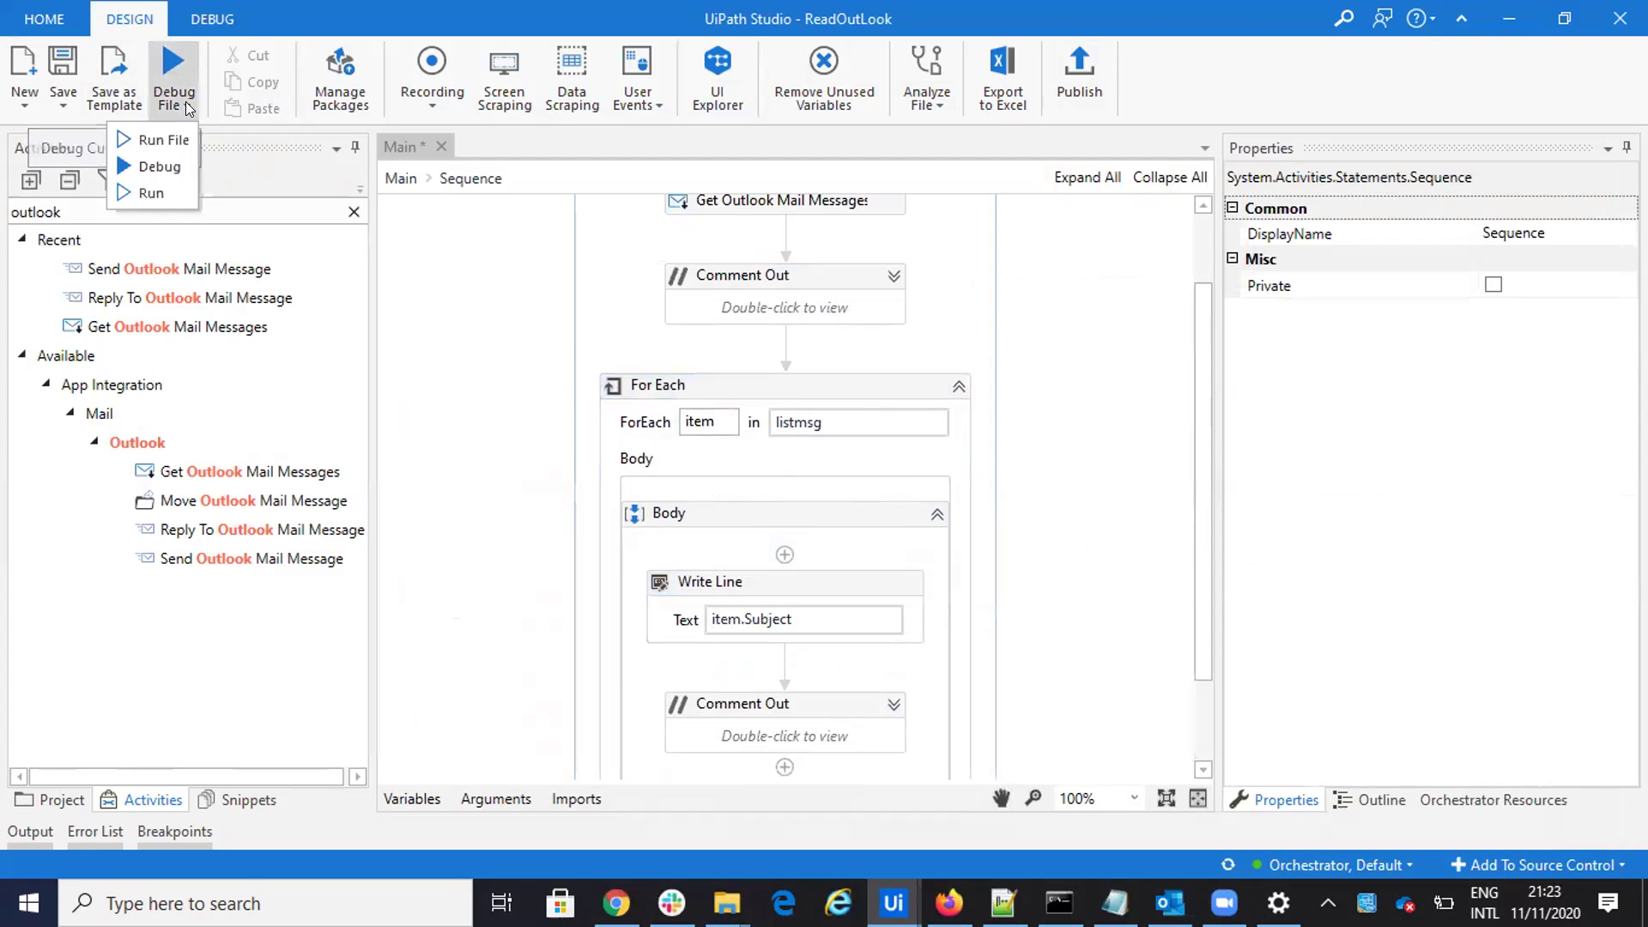
pyautogui.click(174, 129)
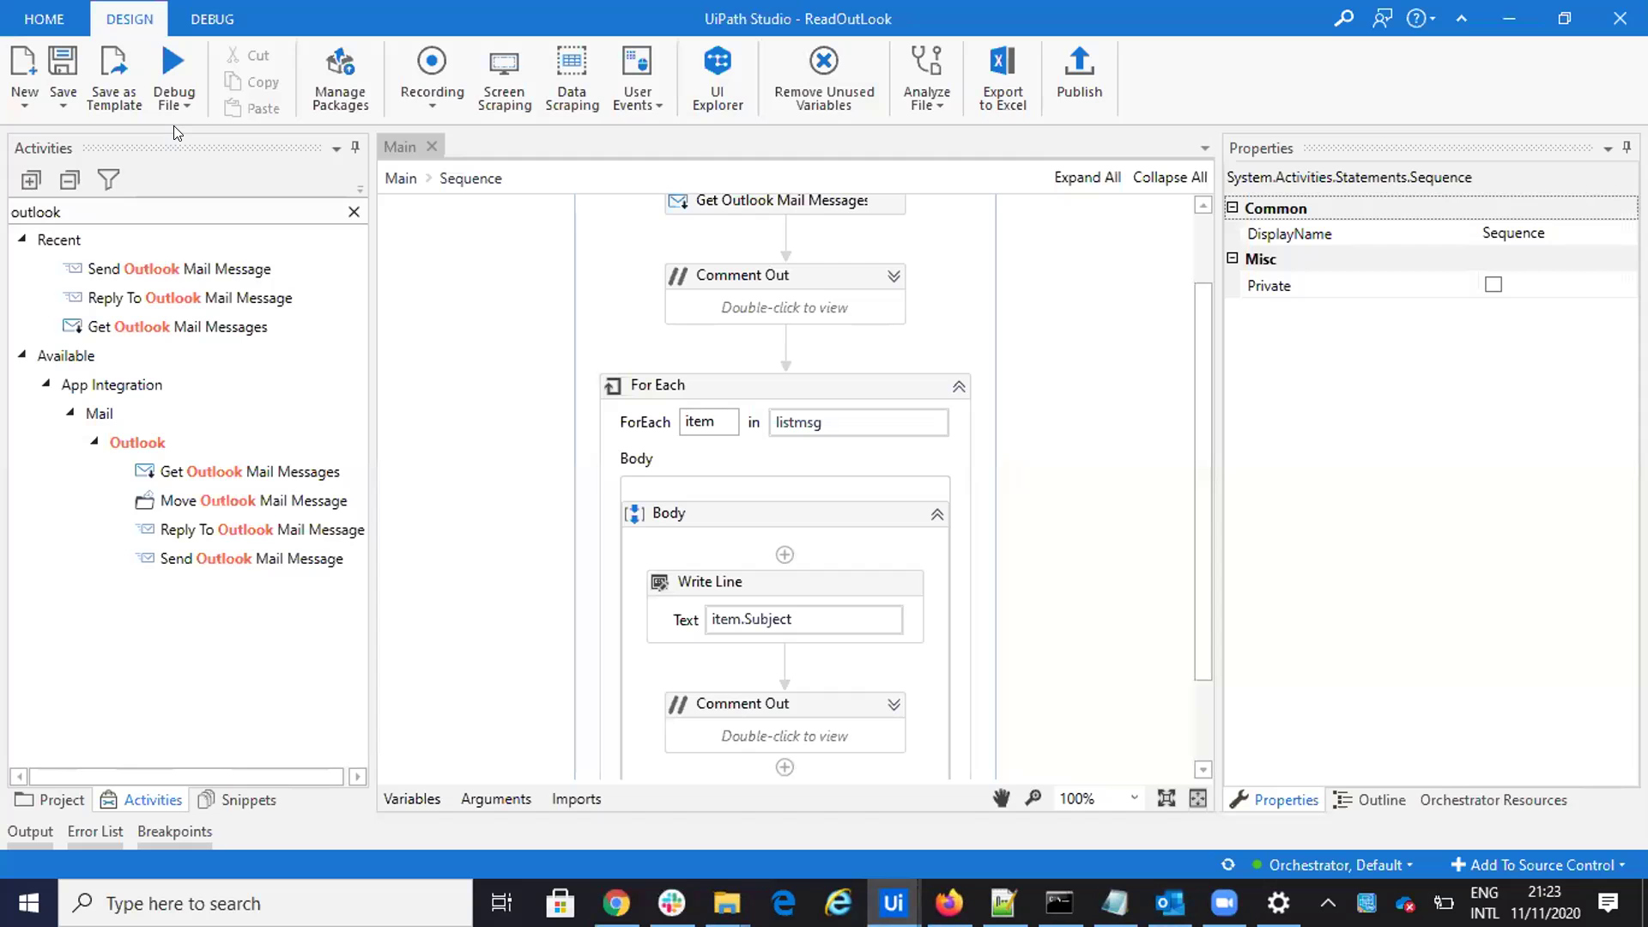
pyautogui.click(26, 833)
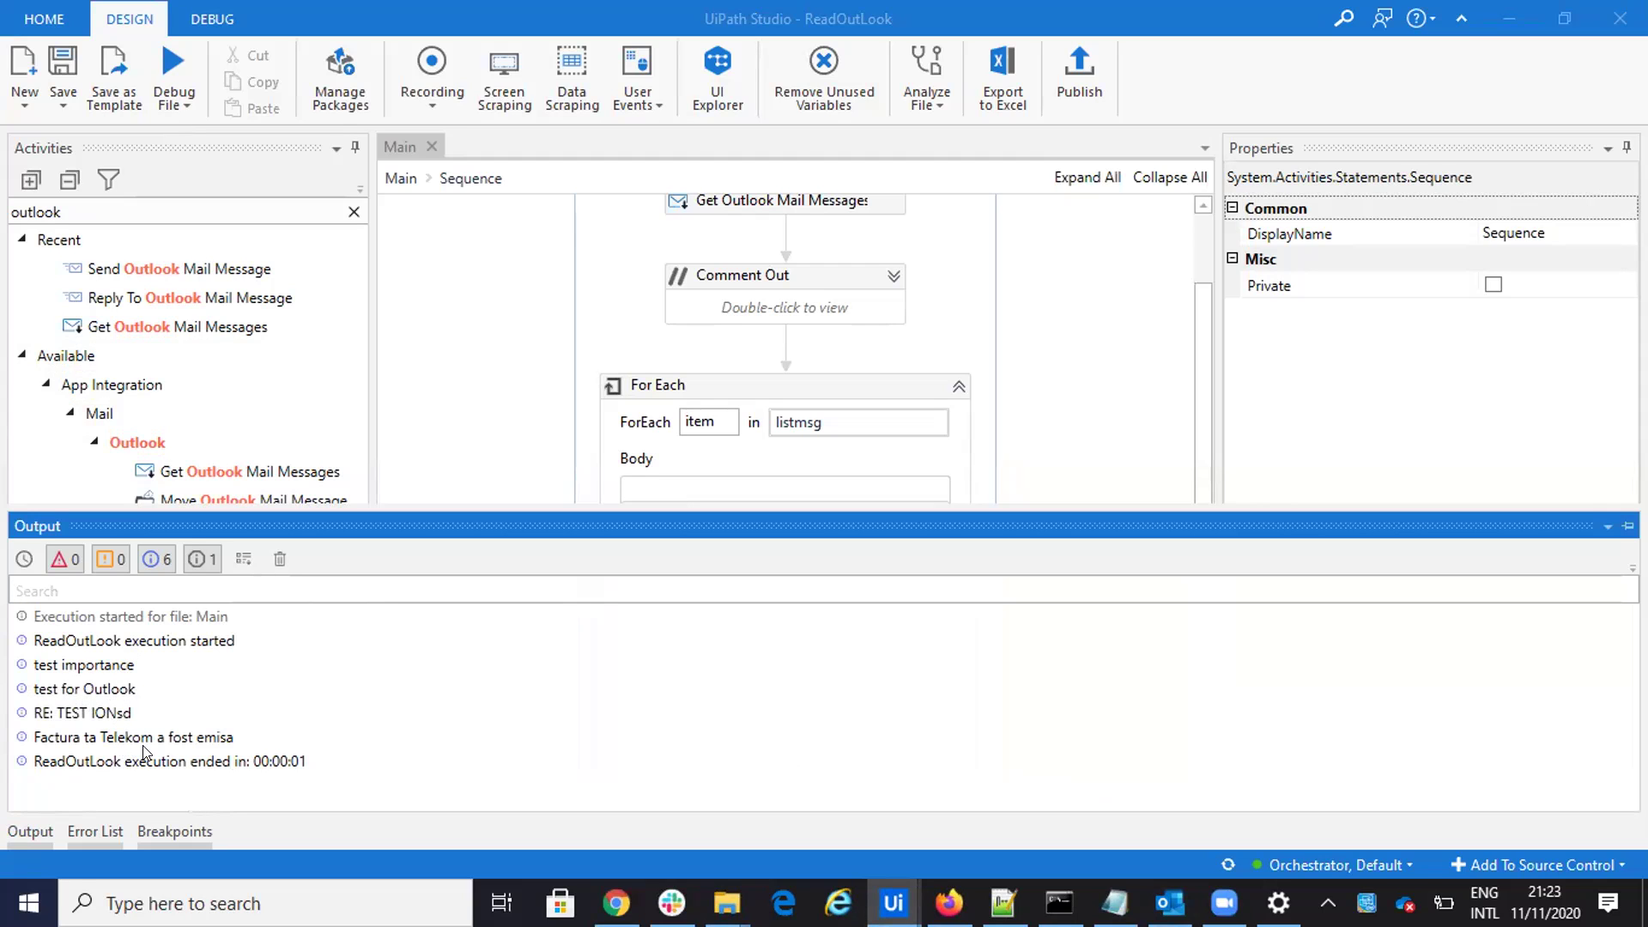
pyautogui.click(1084, 395)
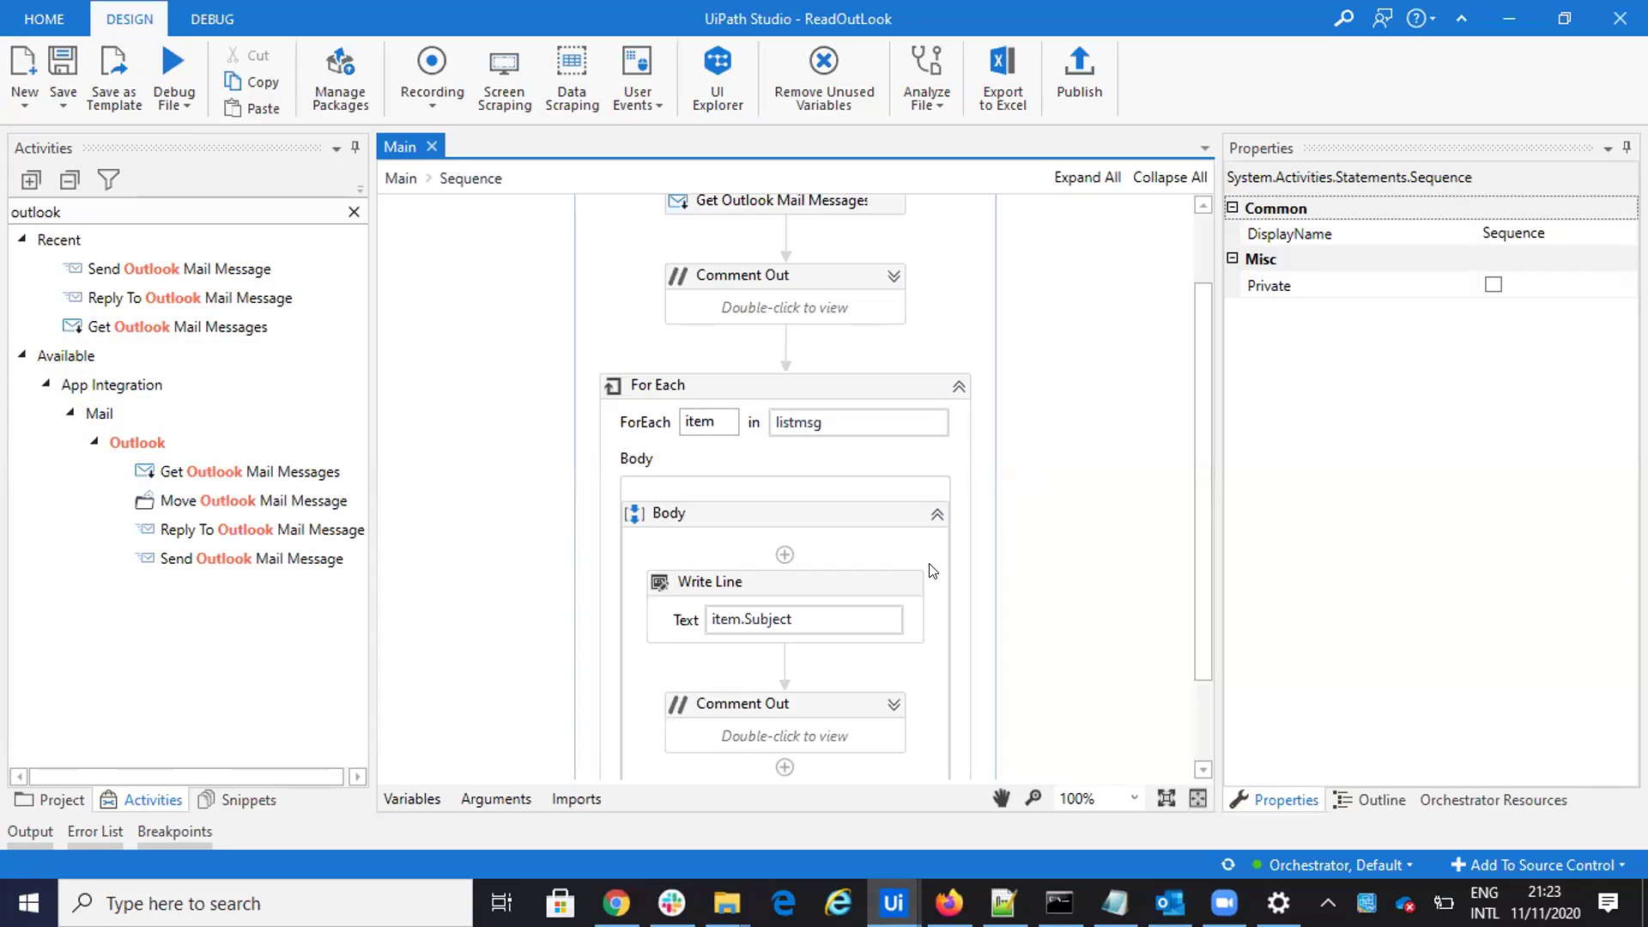
# Step: Enable the commented-out Reply To Outlook Mail Message activity below Write Line in the For Each body and review its settings
pyautogui.scroll(-1, 910, 601)
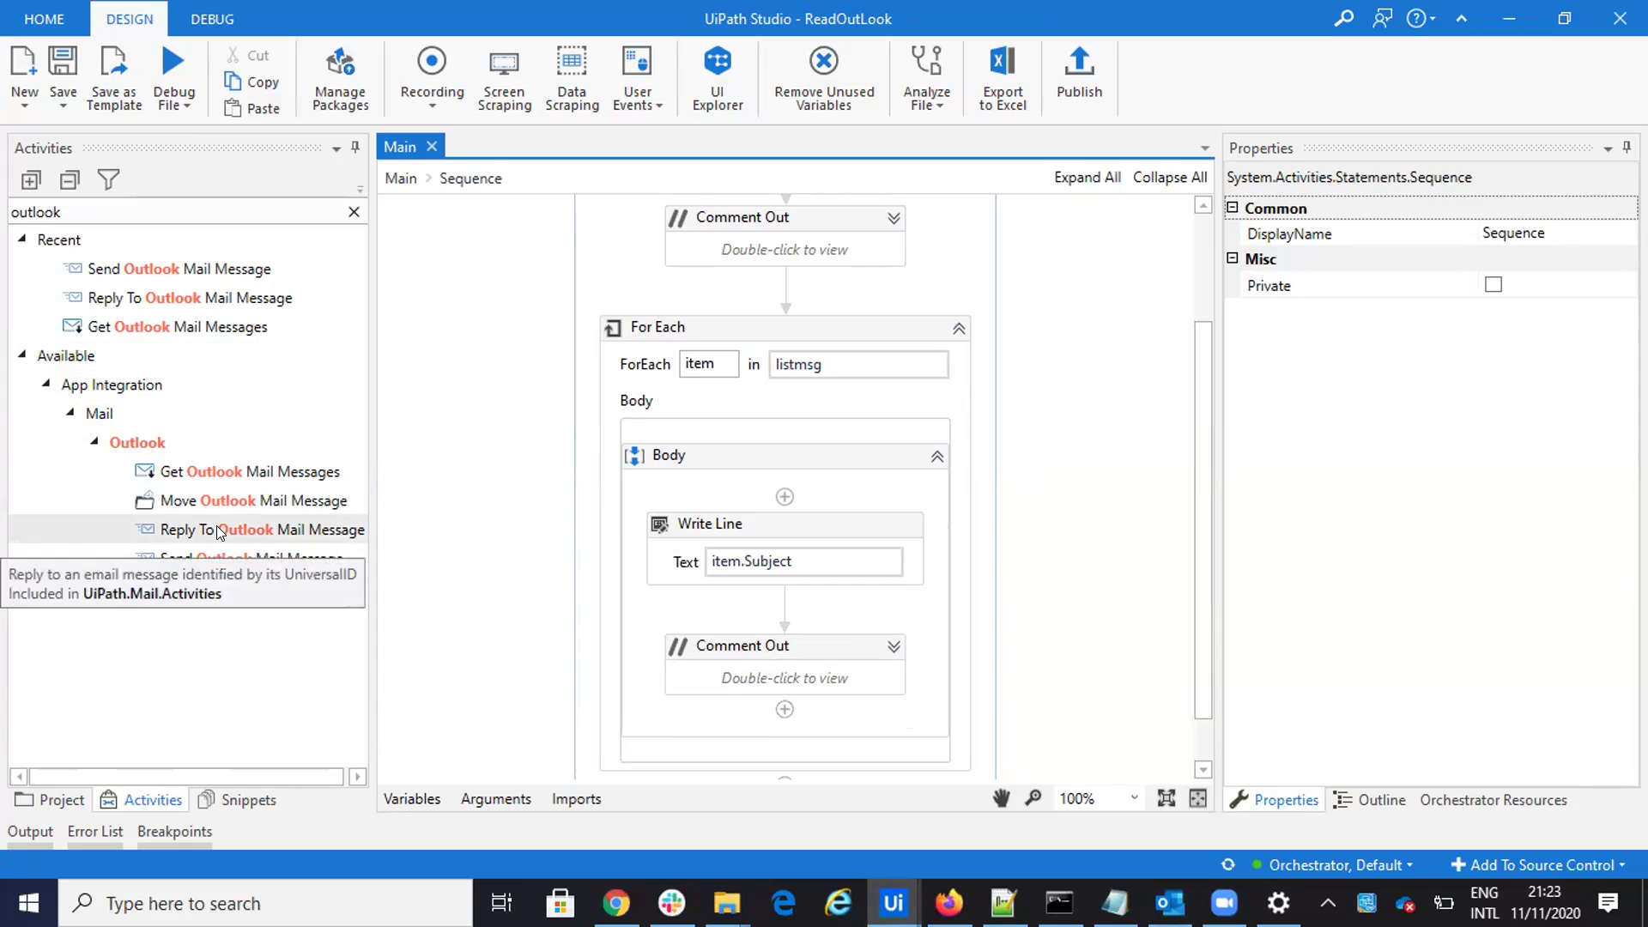
pyautogui.click(876, 647)
pyautogui.rightClick(876, 648)
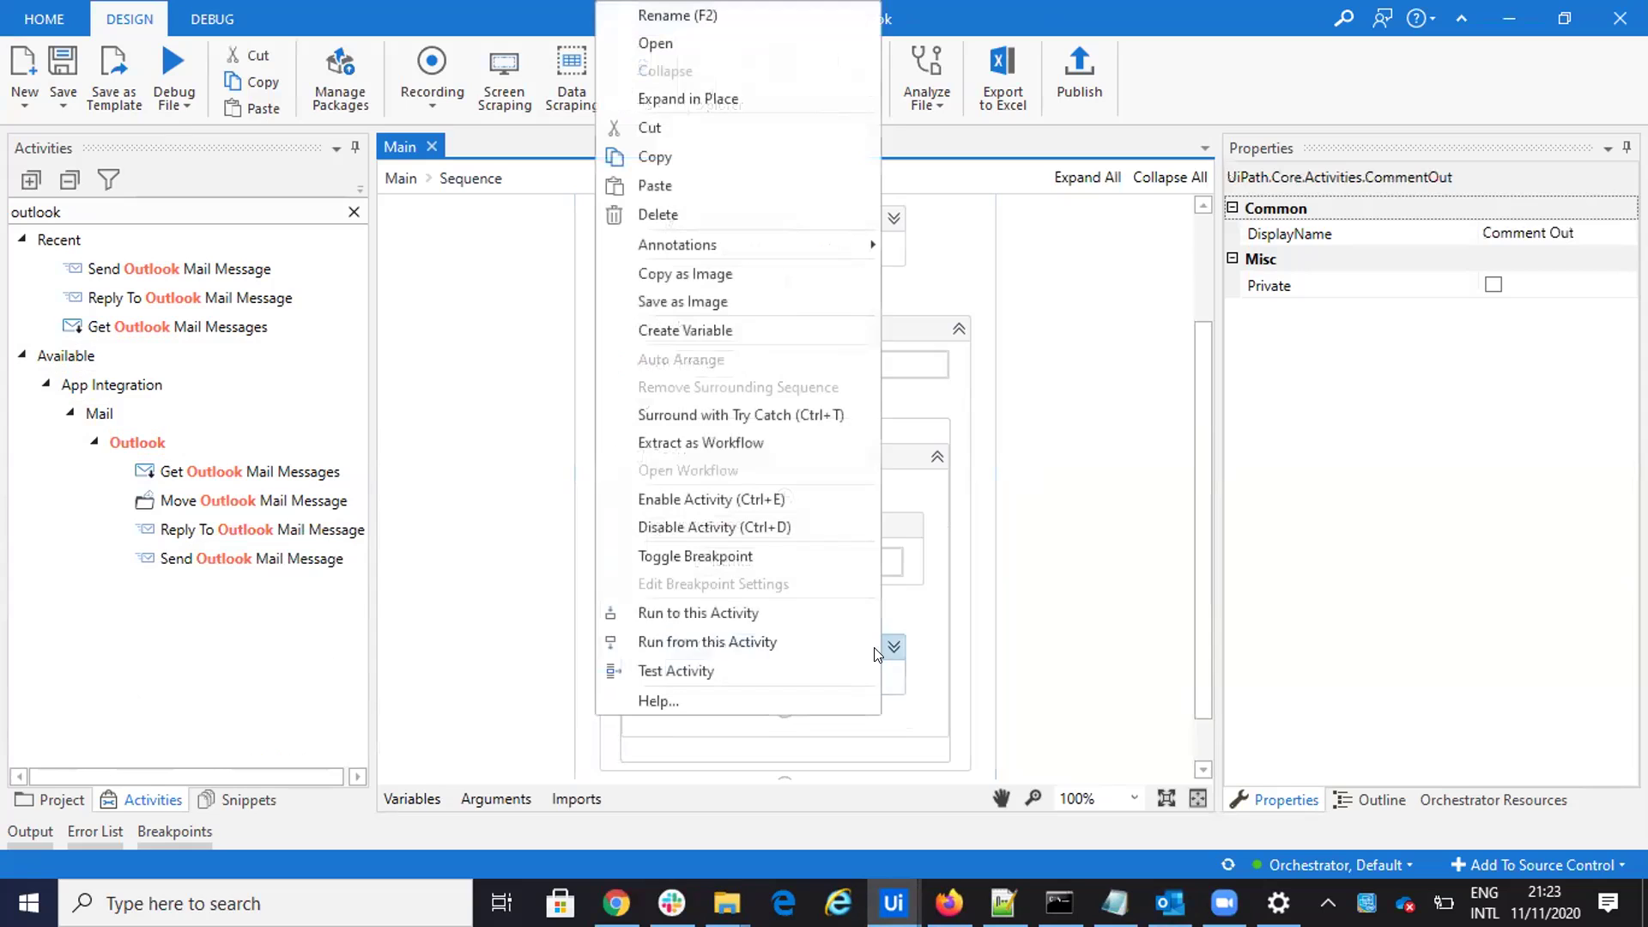
pyautogui.click(719, 499)
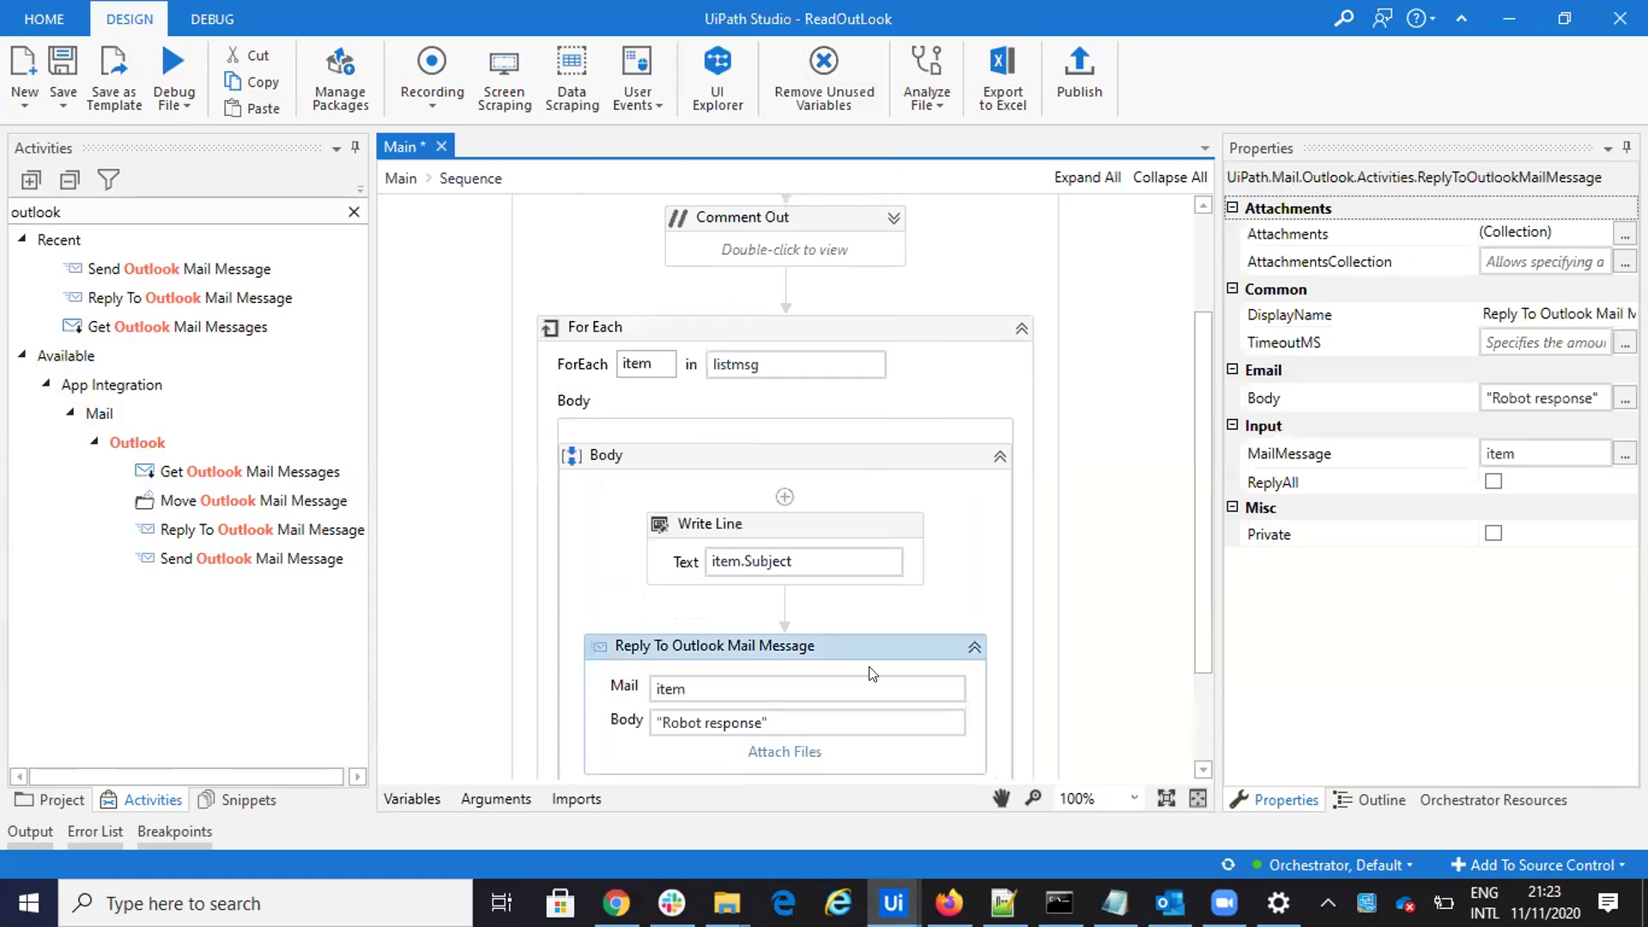
pyautogui.scroll(-3, 1052, 687)
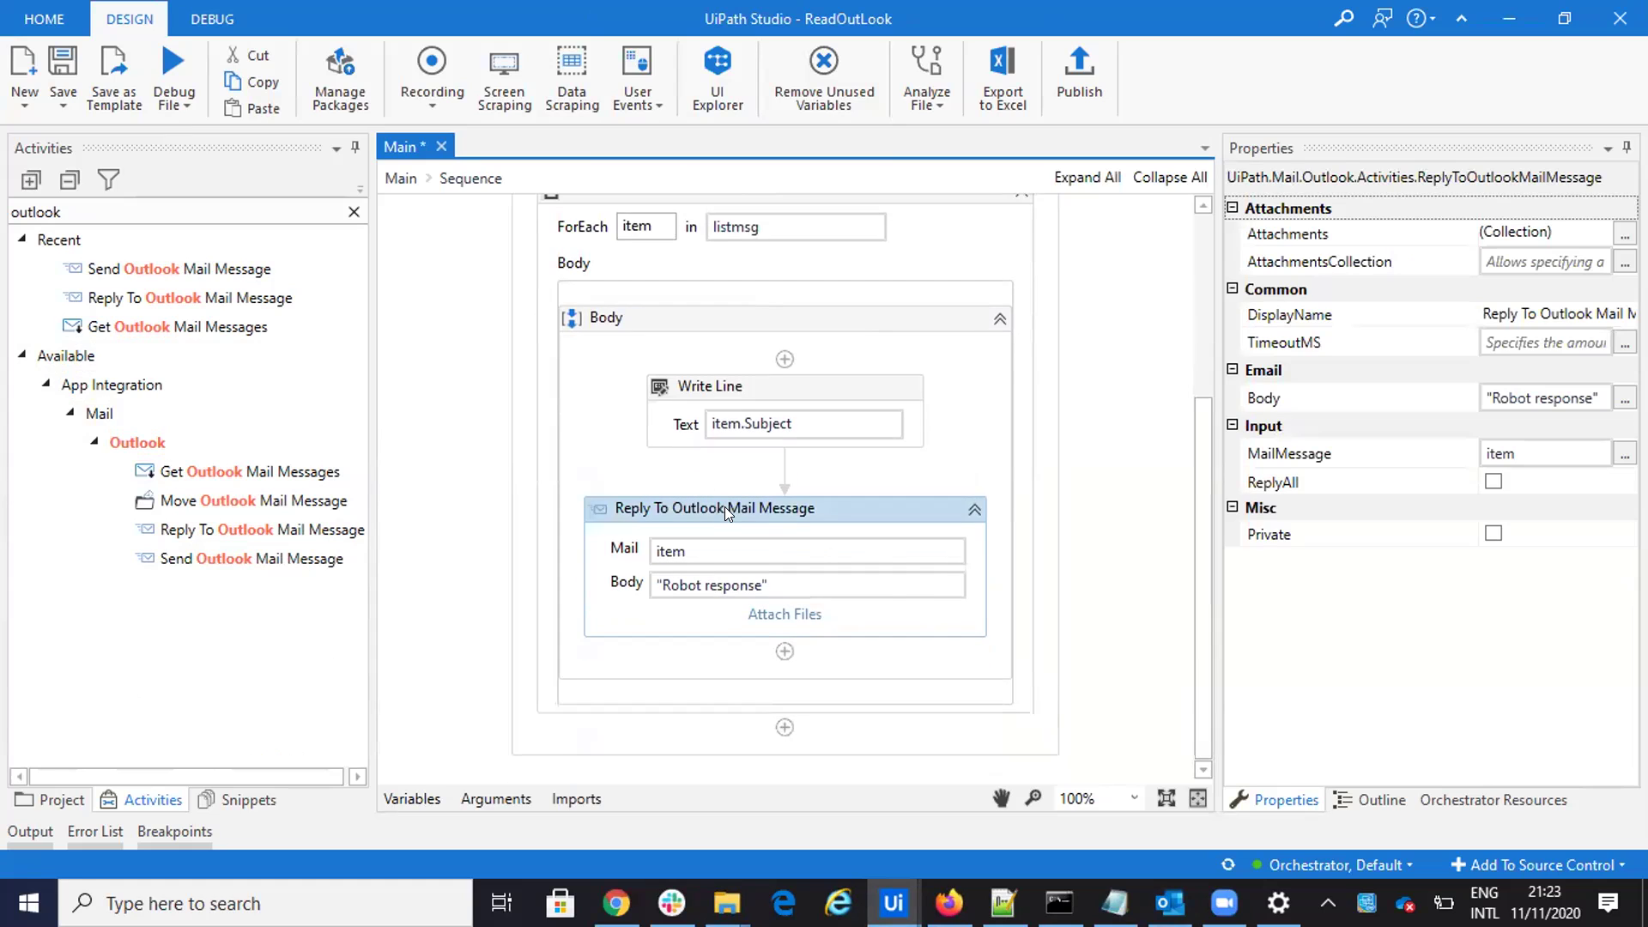
pyautogui.moveTo(812, 521)
pyautogui.mouseDown()
pyautogui.moveTo(761, 534)
pyautogui.moveTo(817, 525)
pyautogui.mouseUp()
pyautogui.scroll(3, 626, 317)
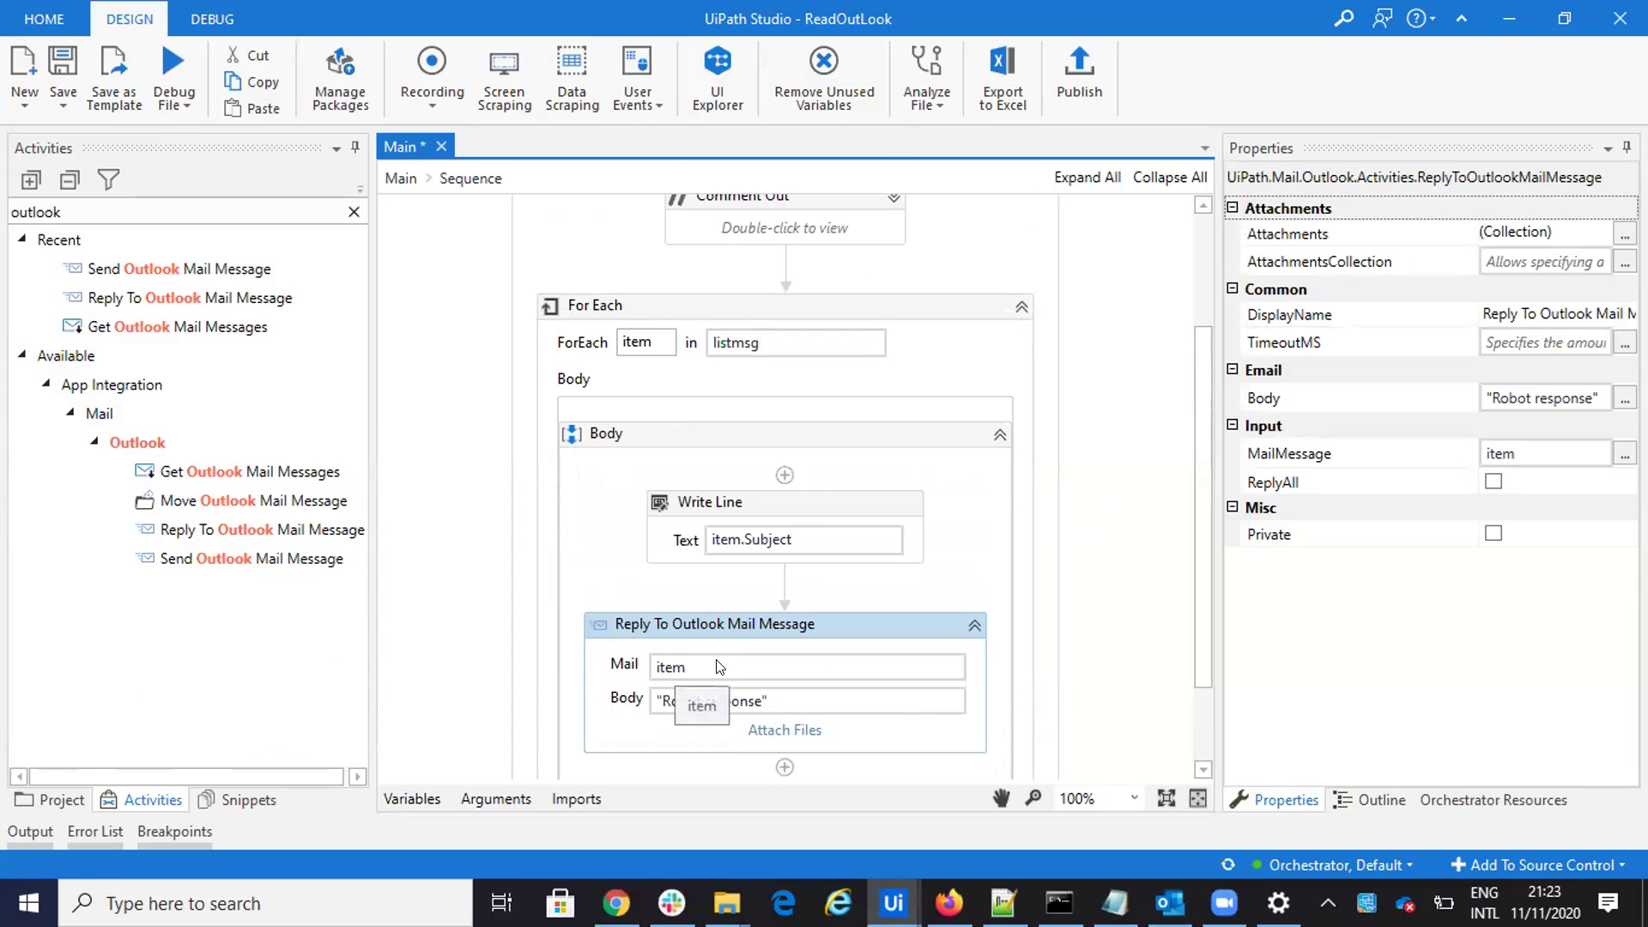
pyautogui.scroll(-1, 720, 667)
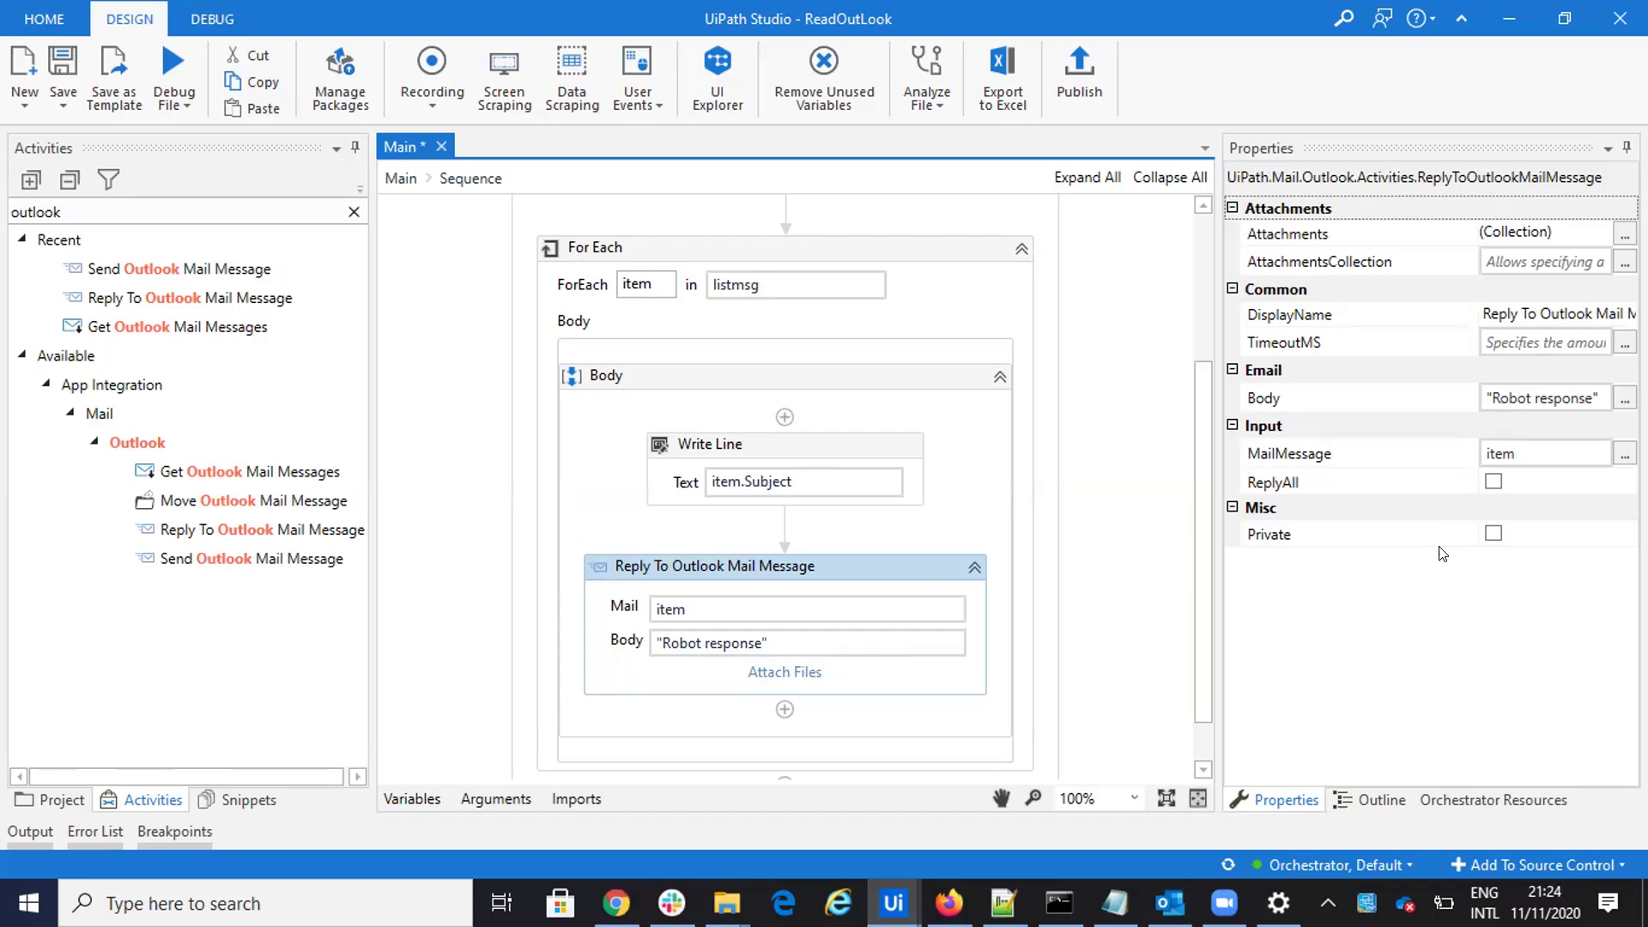
pyautogui.click(810, 447)
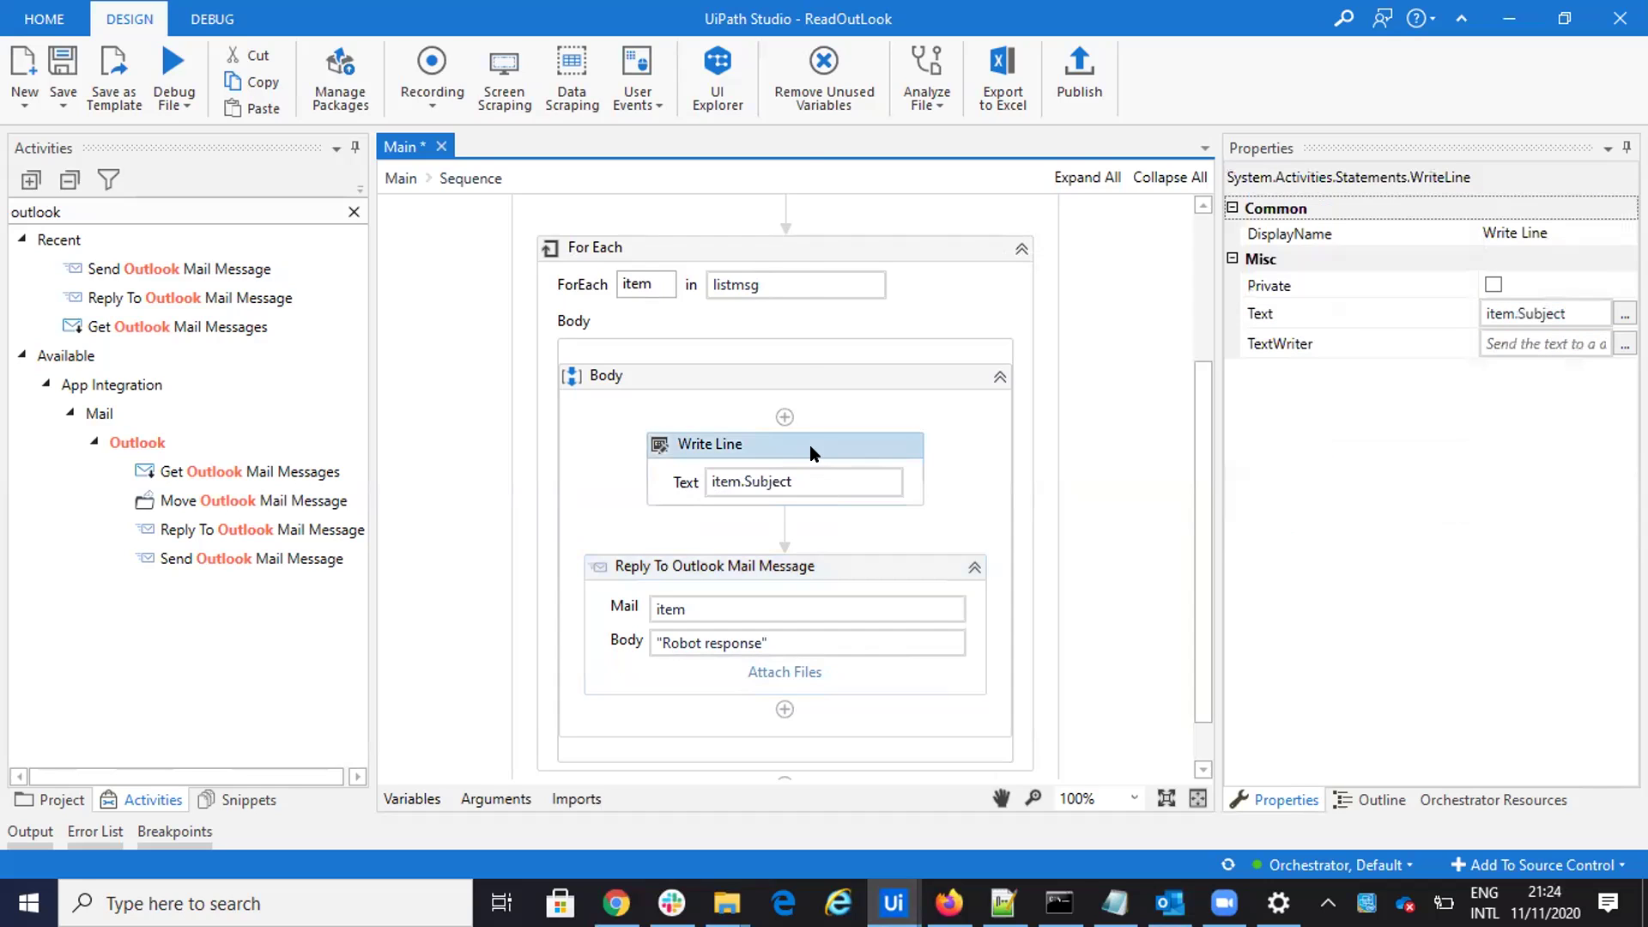
pyautogui.rightClick(810, 445)
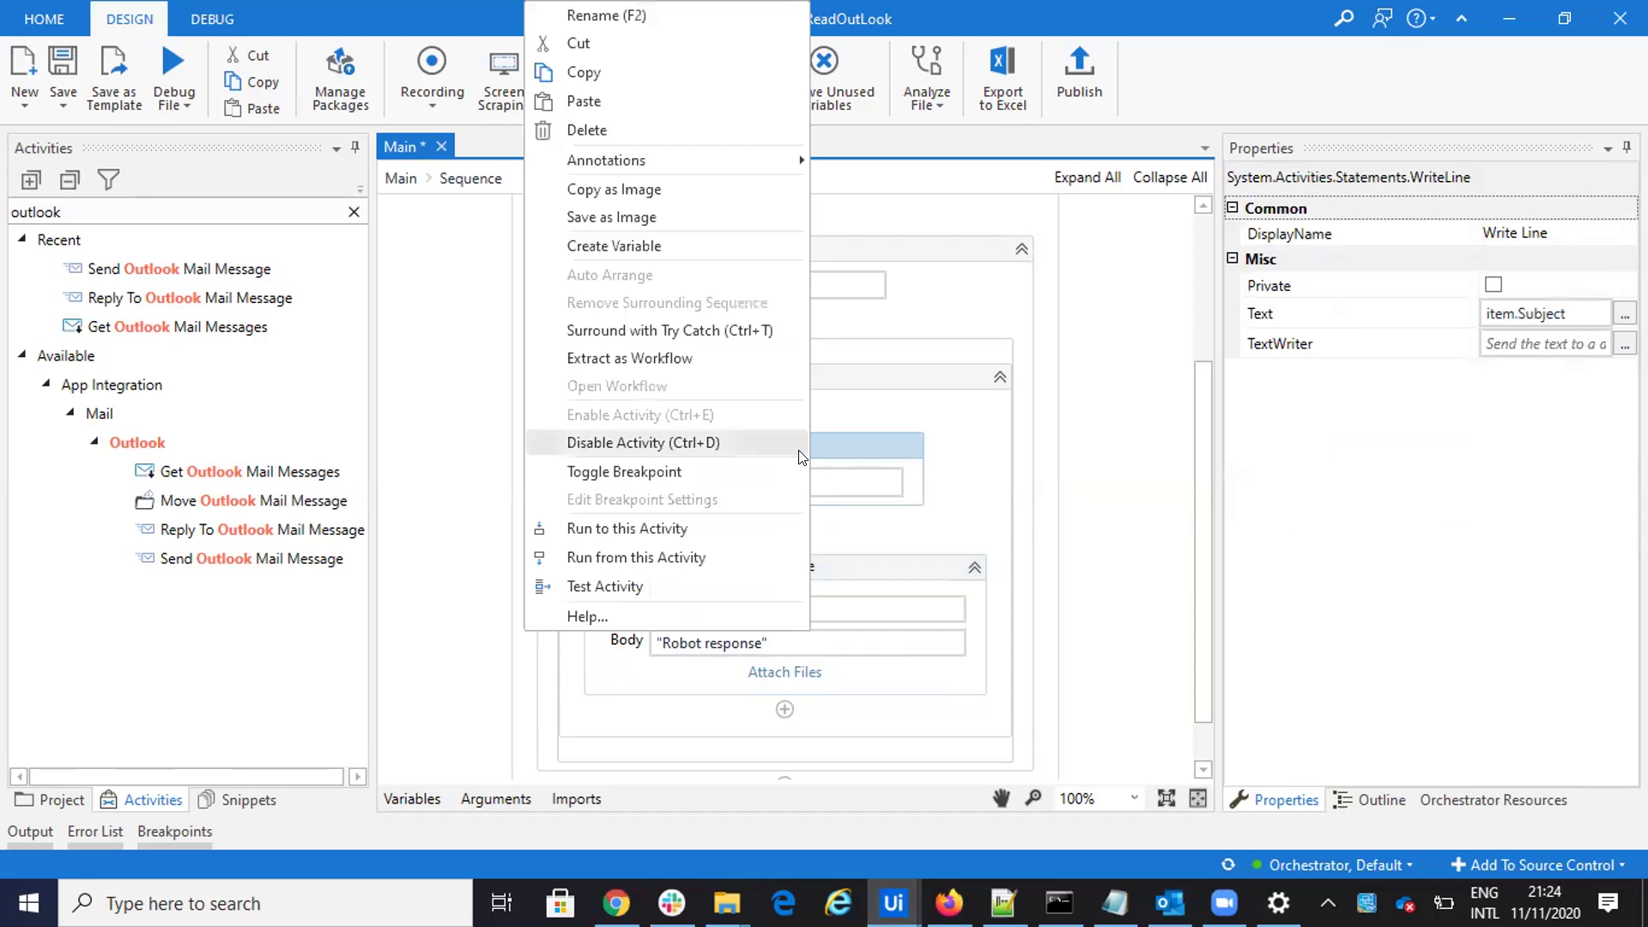
pyautogui.click(927, 473)
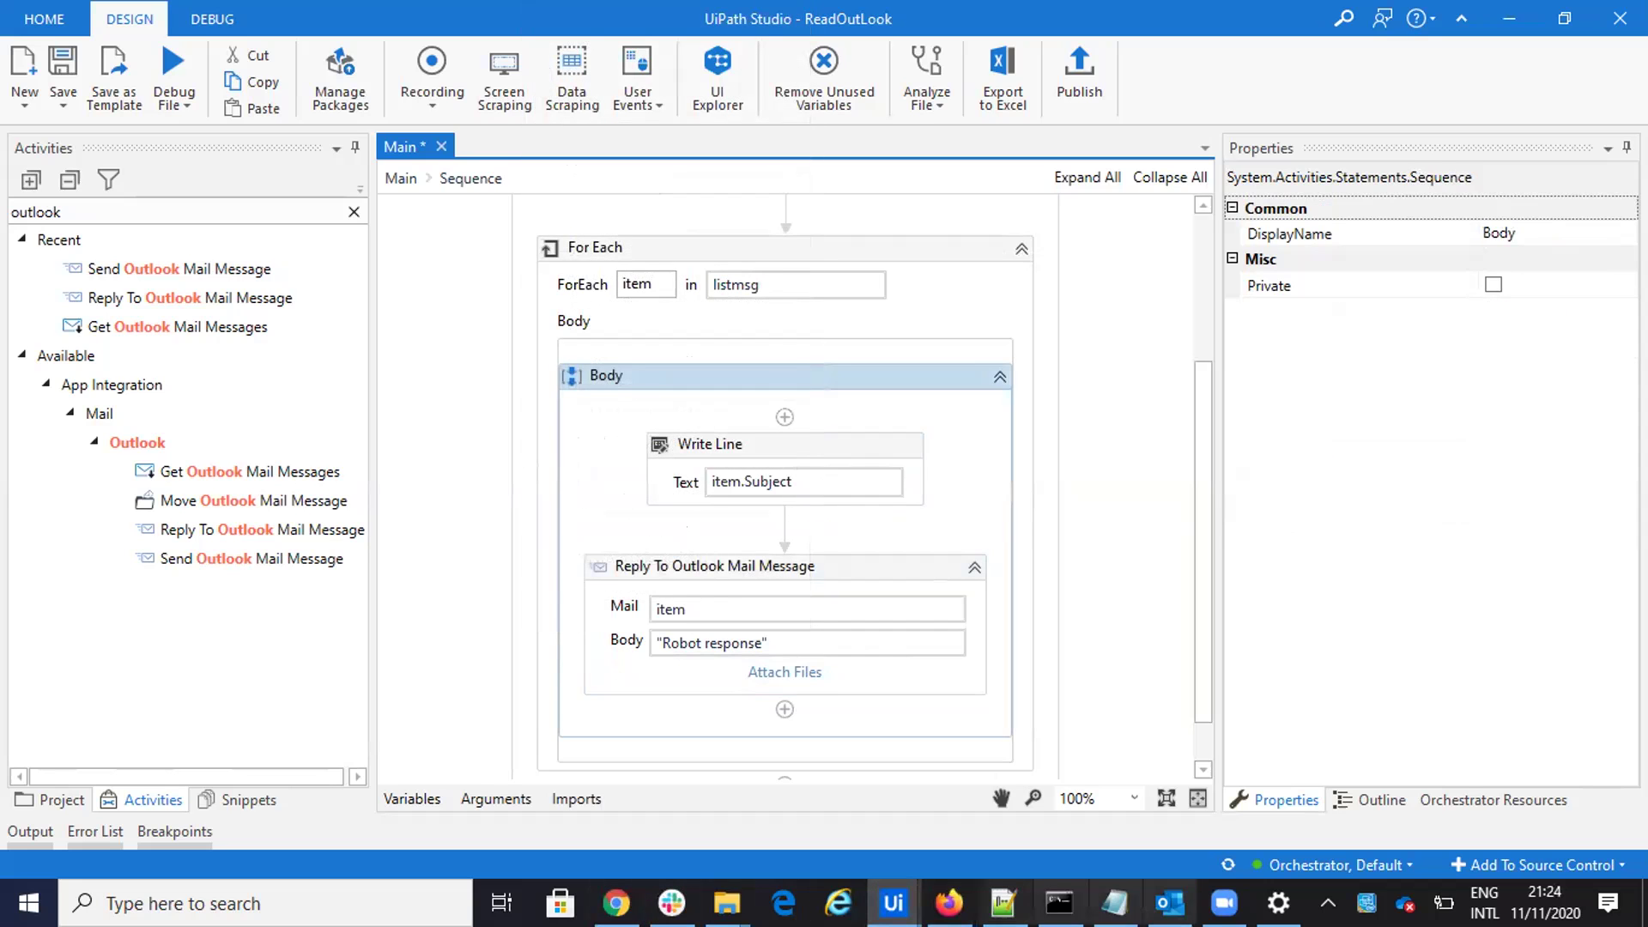
# Step: Switch to Outlook, read last week's unread RE: TEST IONsd message and mark it as unread again
pyautogui.click(1170, 903)
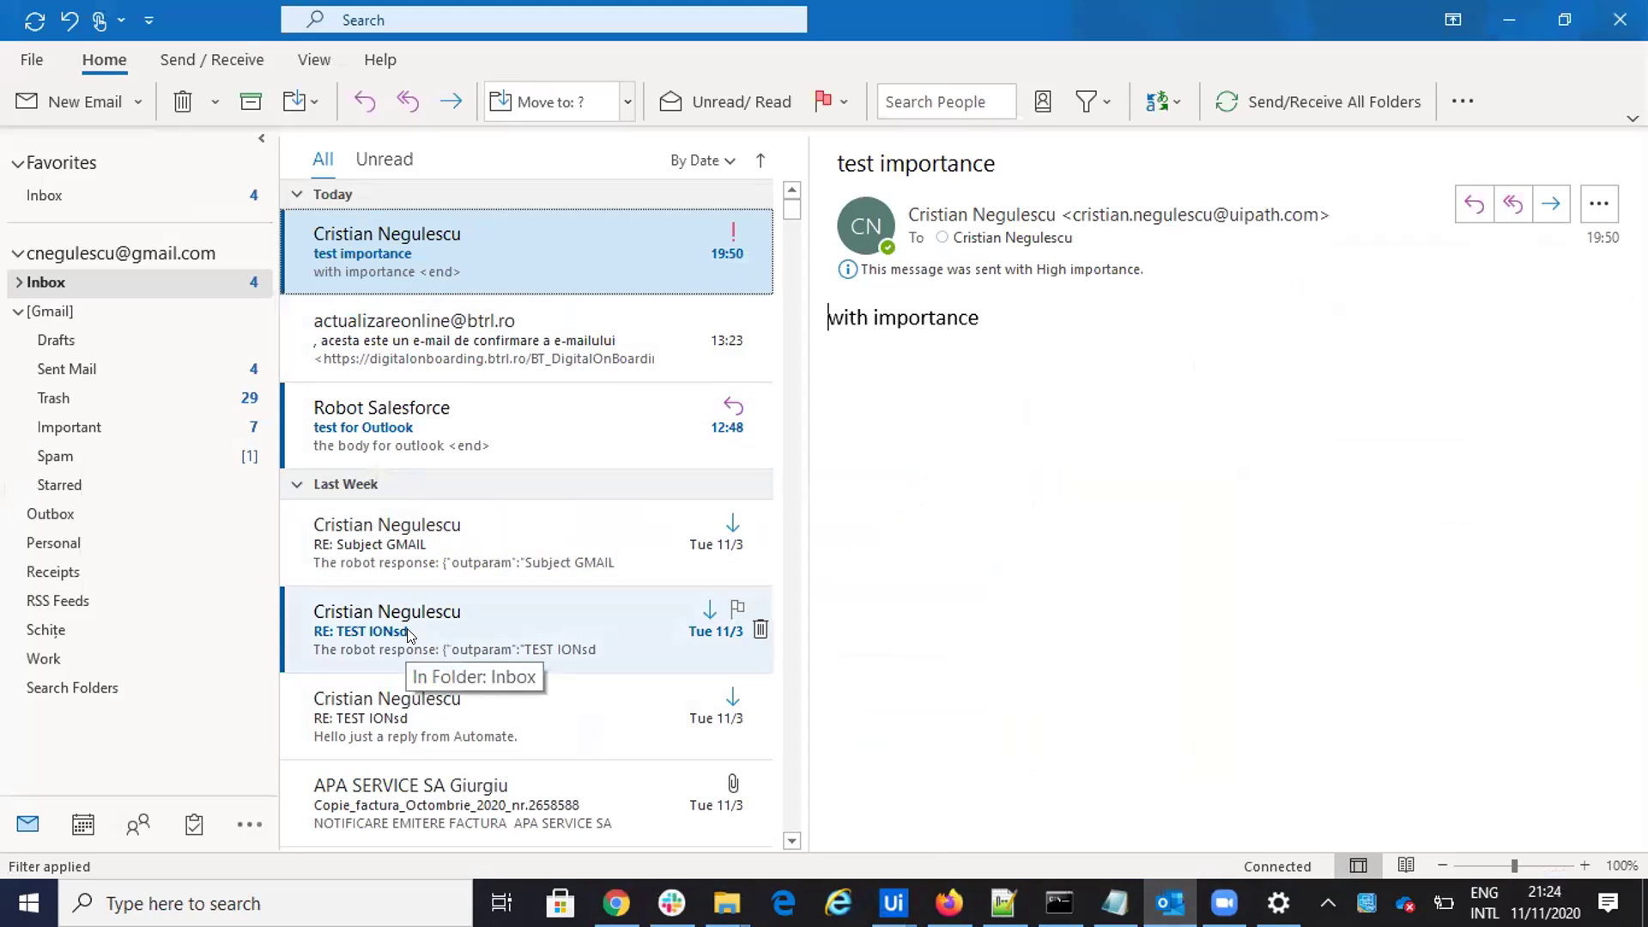
pyautogui.click(431, 631)
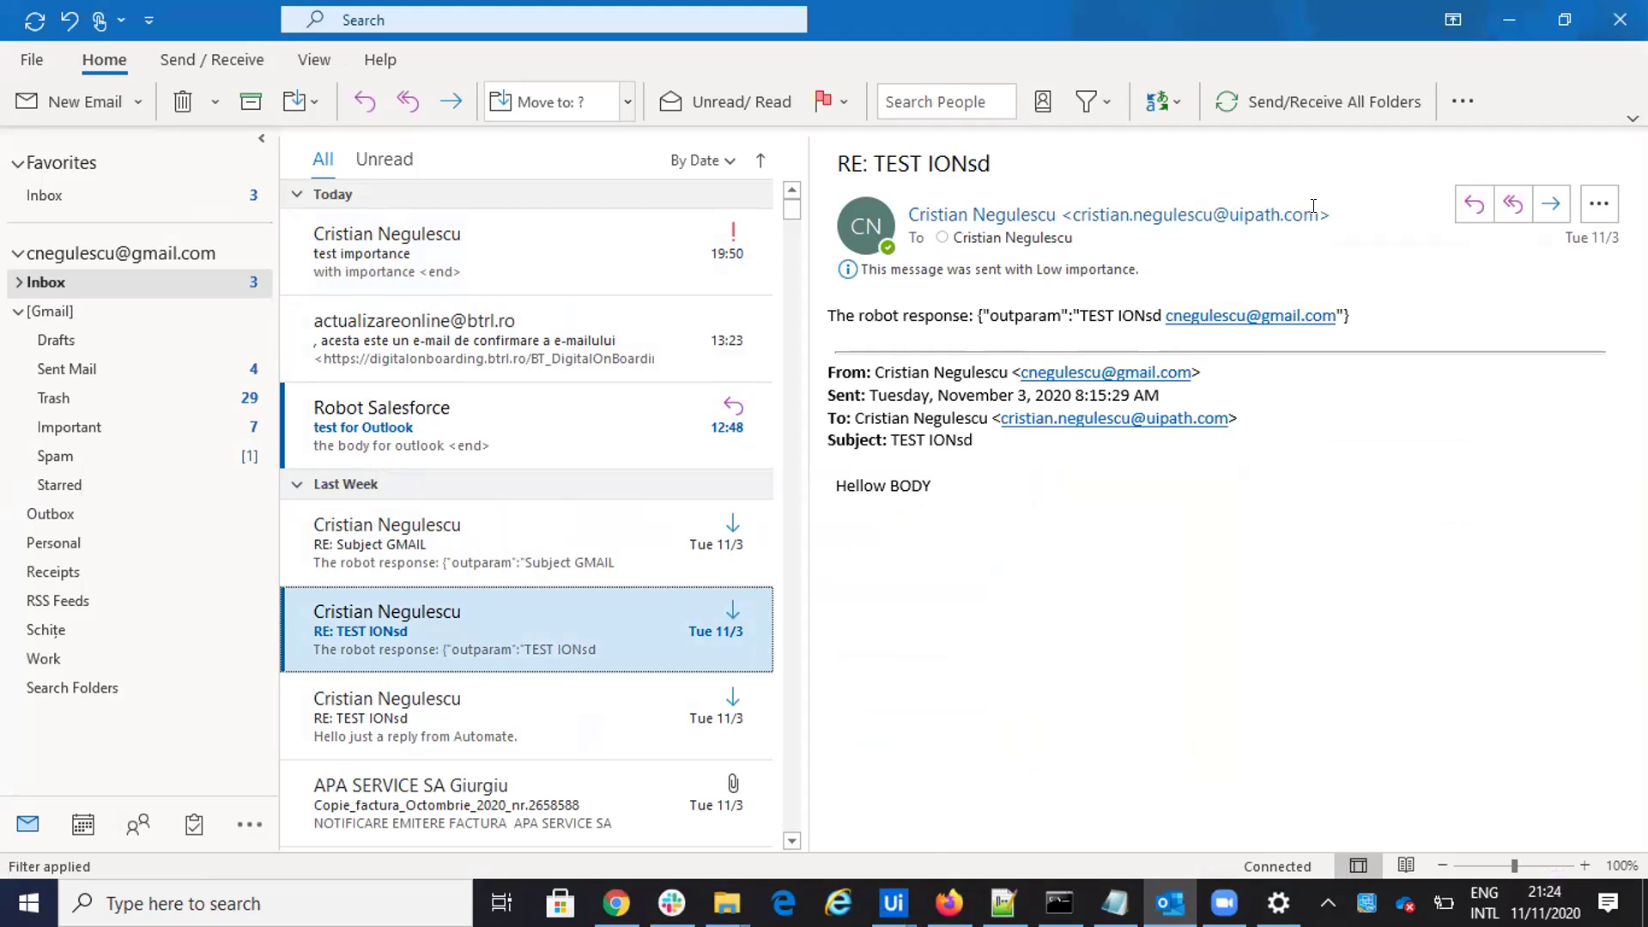
pyautogui.click(455, 536)
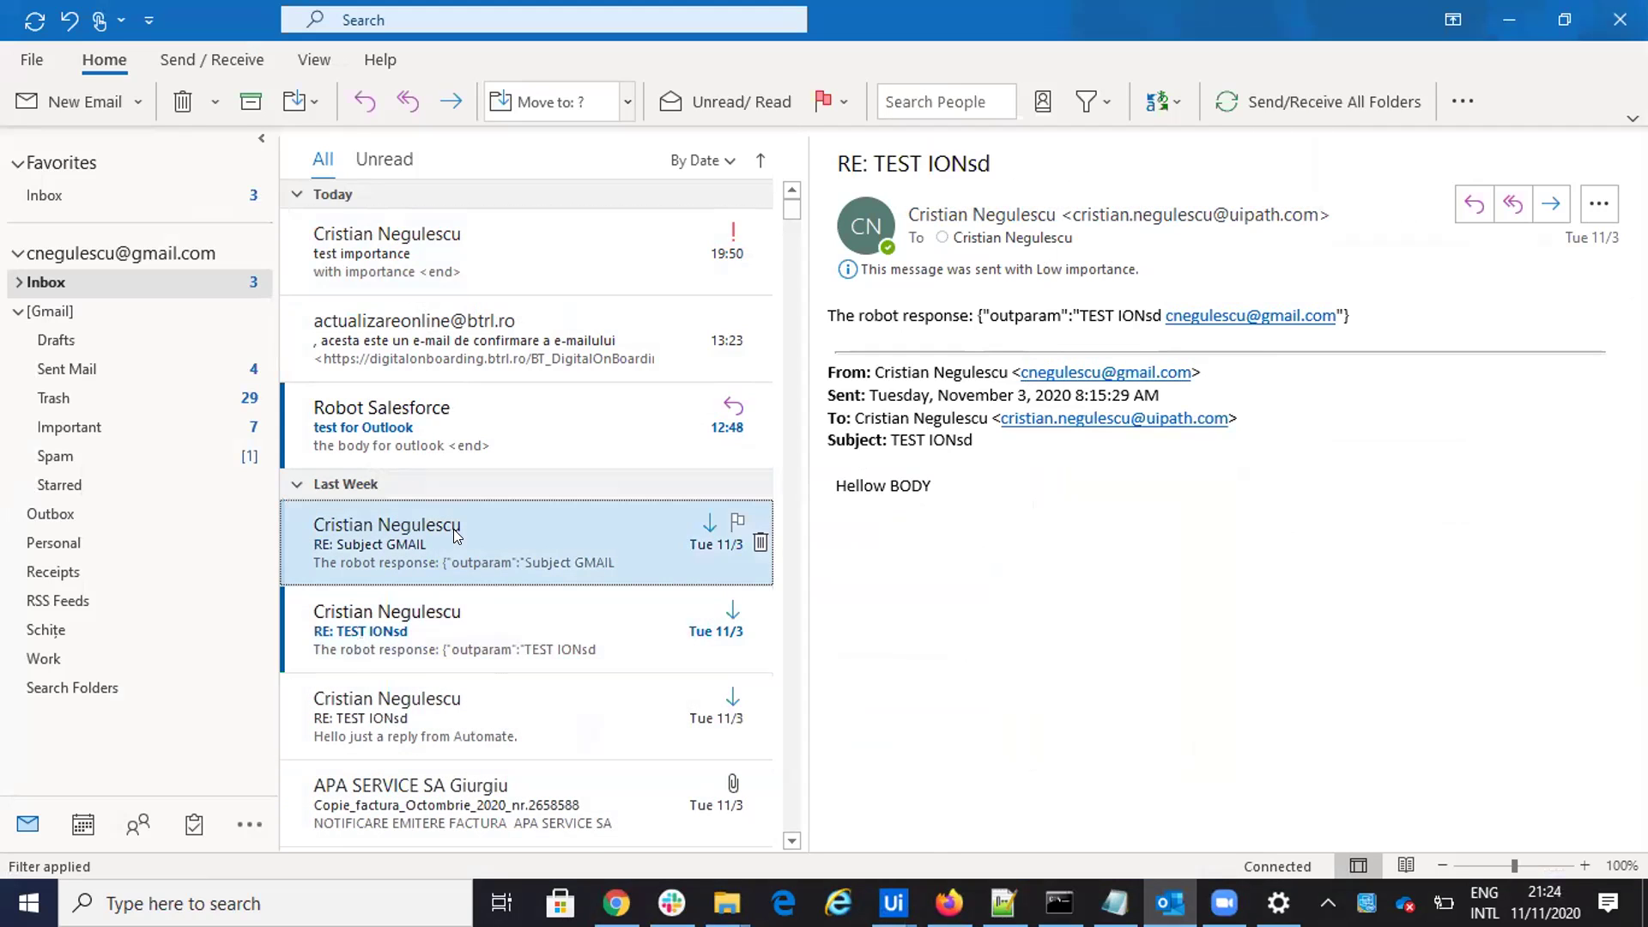
pyautogui.click(450, 620)
pyautogui.rightClick(450, 619)
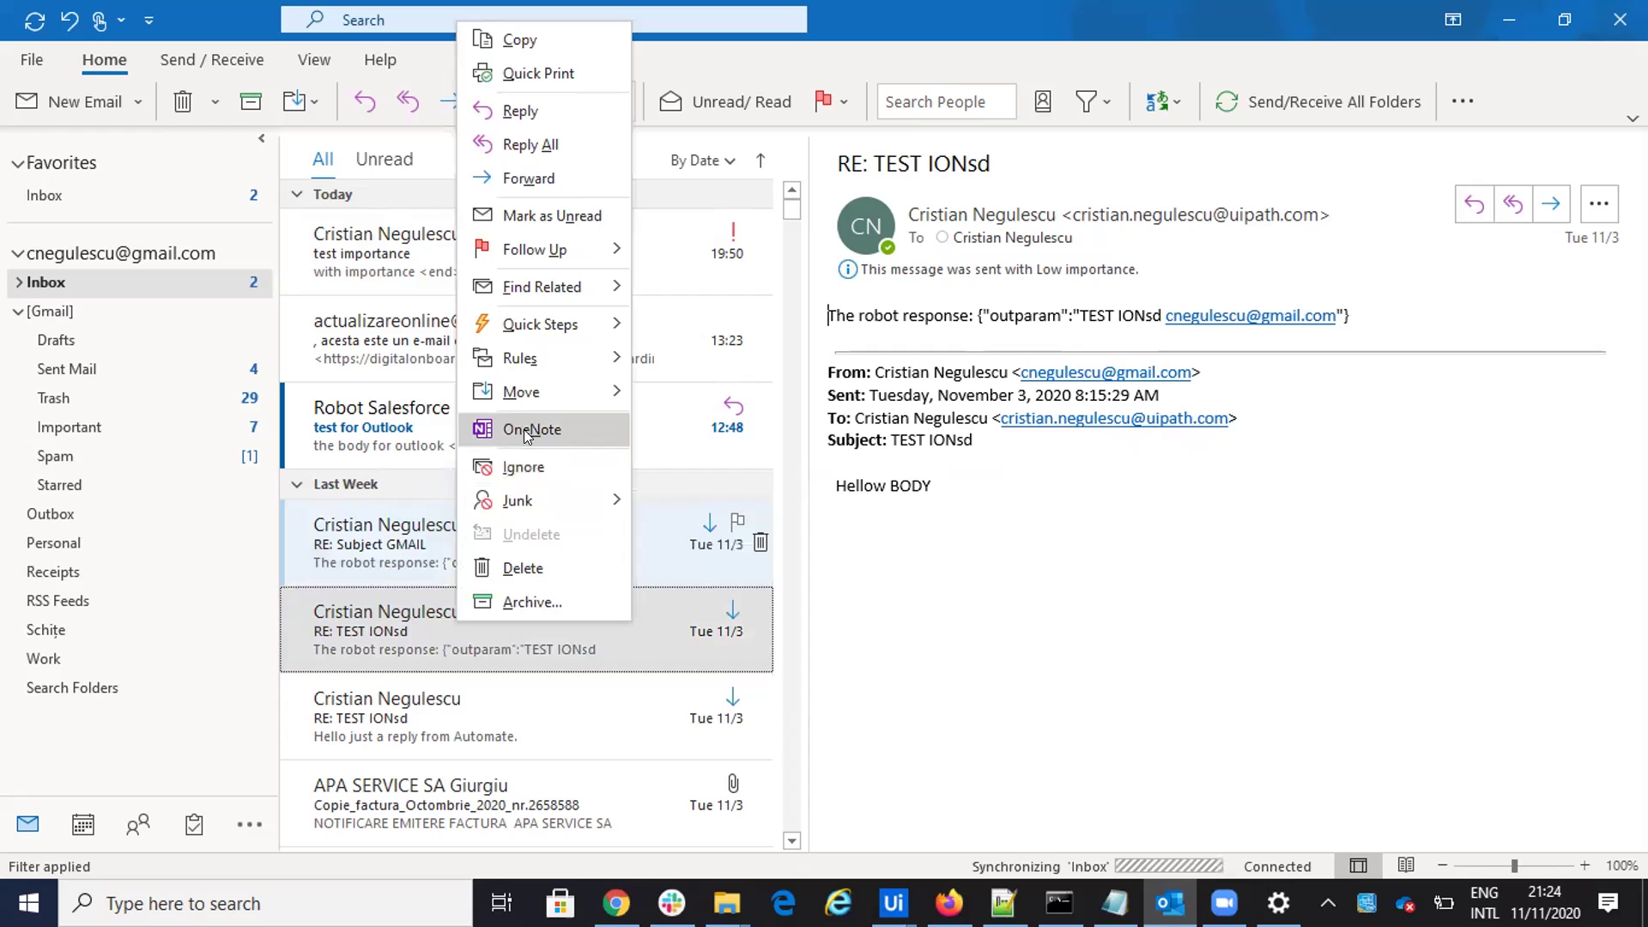
pyautogui.click(552, 216)
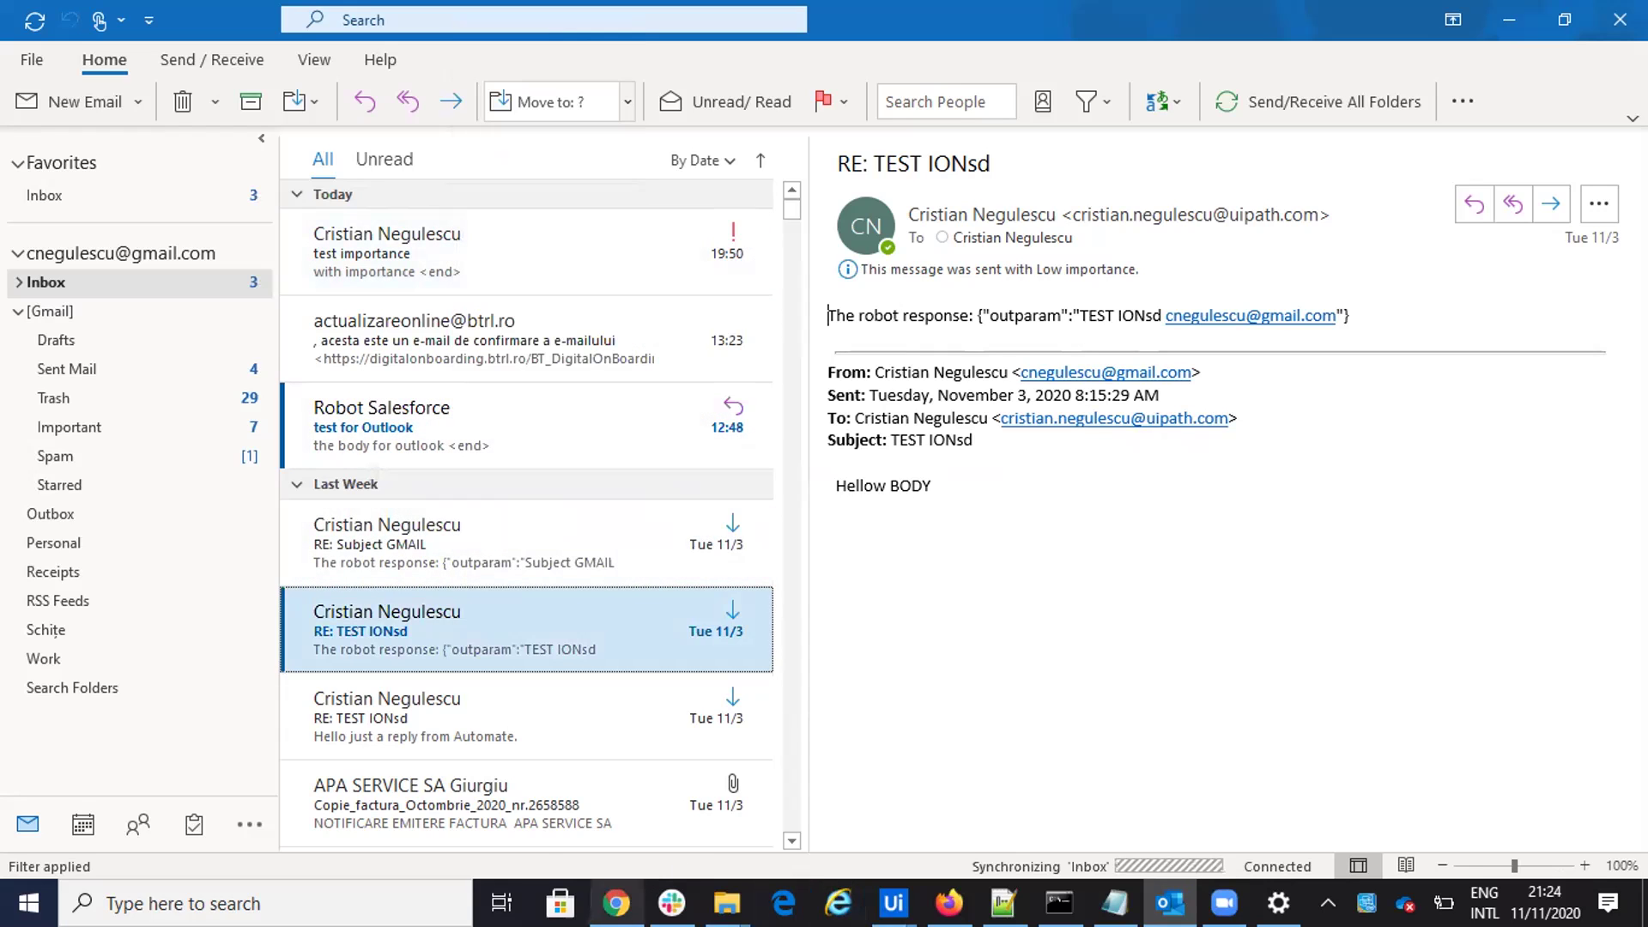
# Step: Switch to UiPath Studio, search the activities for "if" and insert an If activity between Write Line and Reply To Outlook Mail Message
pyautogui.click(1046, 873)
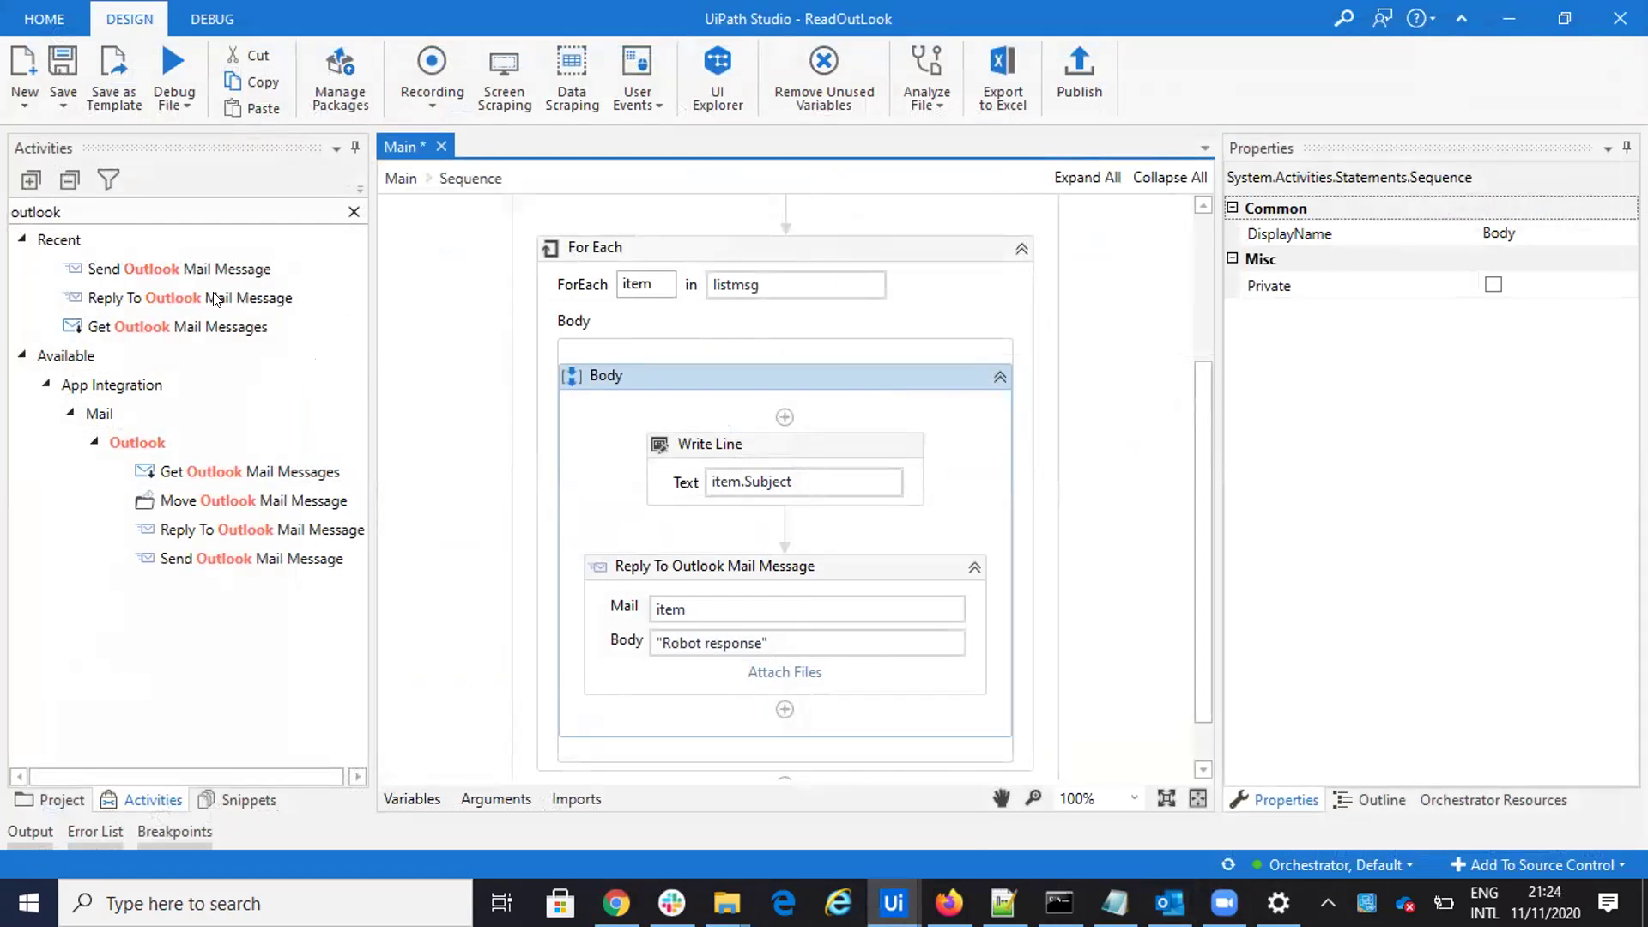
pyautogui.click(91, 206)
pyautogui.press('BackSpace')
pyautogui.press('BackSpace')
pyautogui.press('BackSpace')
pyautogui.press('BackSpace')
pyautogui.press('BackSpace')
pyautogui.press('BackSpace')
pyautogui.press('BackSpace')
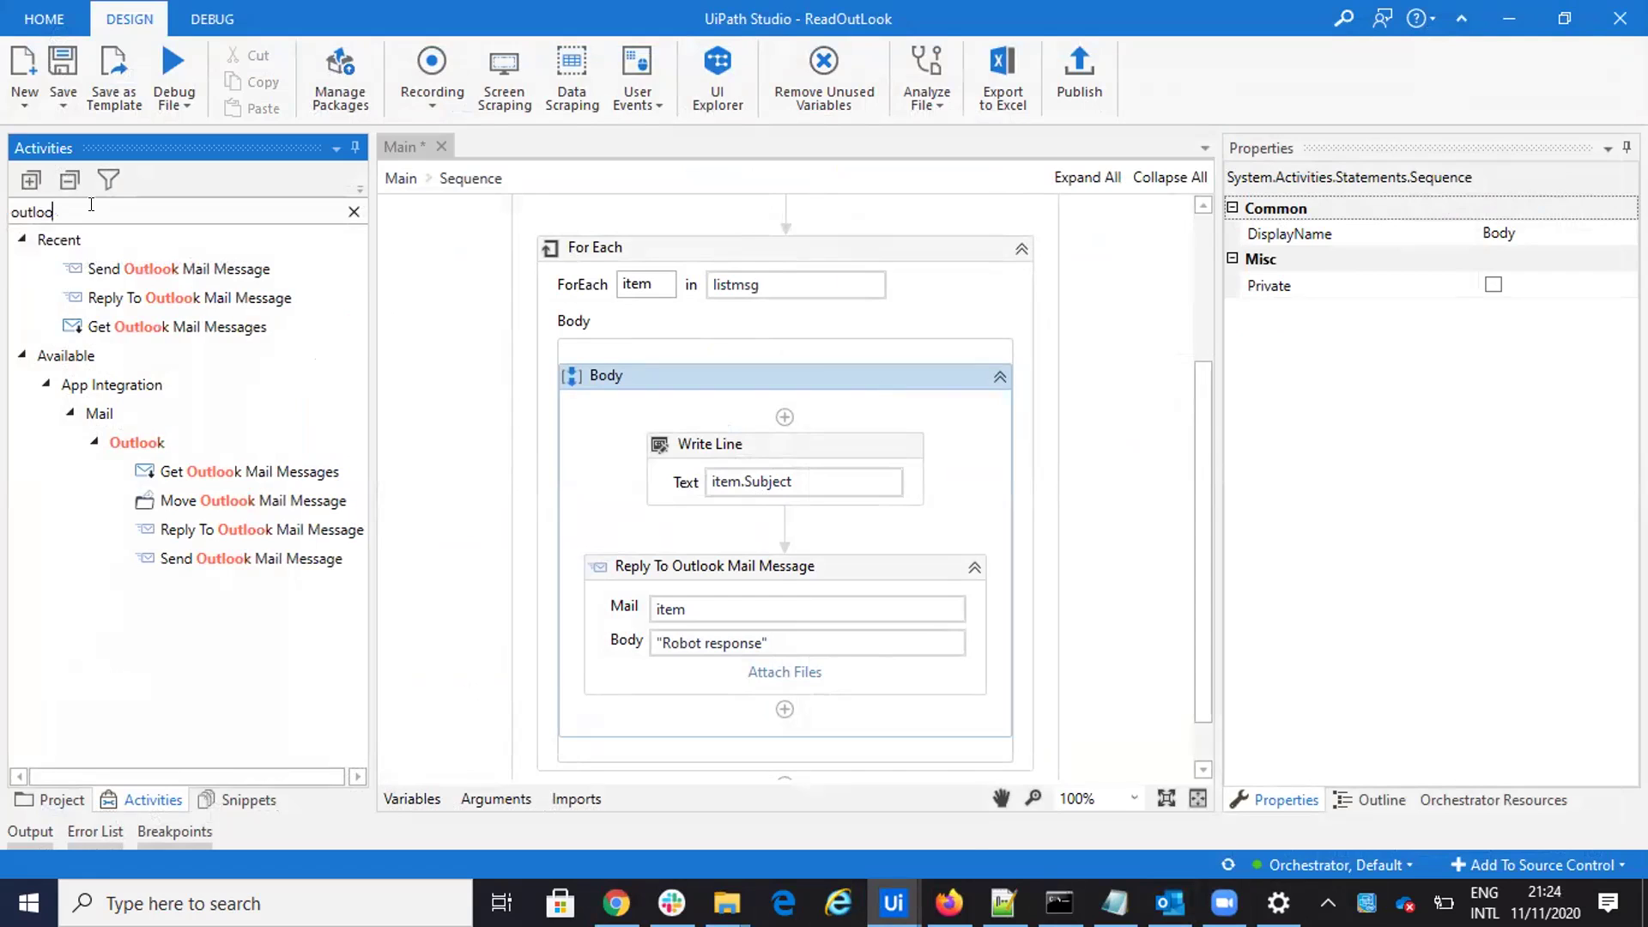
pyautogui.write('if')
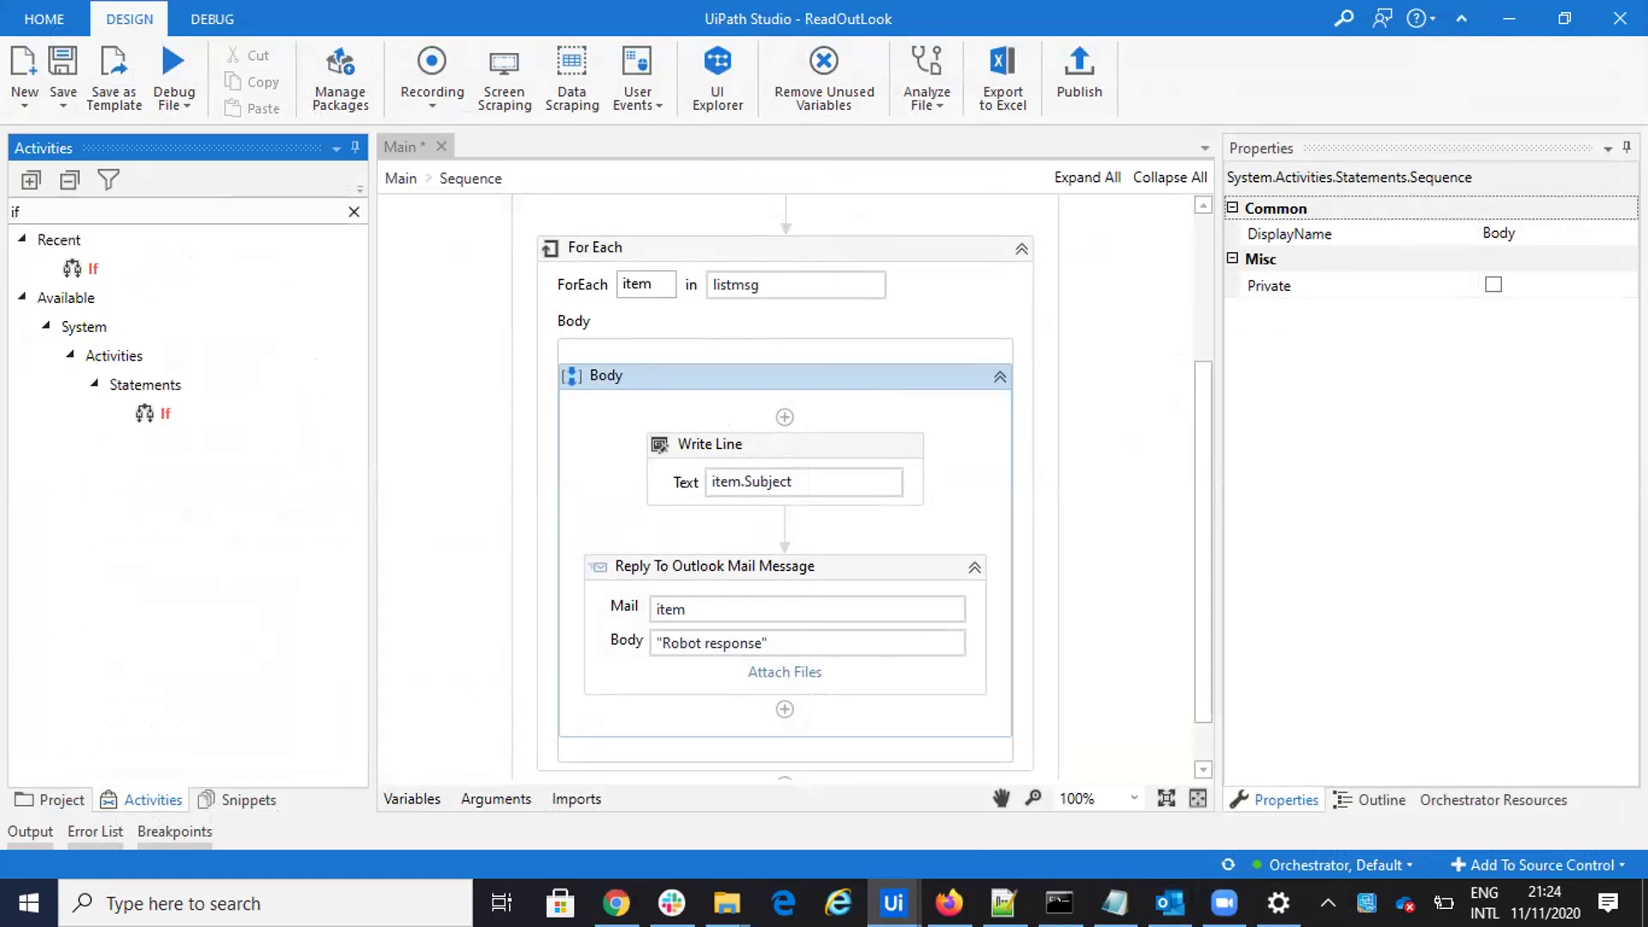
pyautogui.moveTo(96, 275); pyautogui.dragTo(776, 550)
# Step: Set the If activity's condition to item.Subject.ToLower().Contains("ion")
pyautogui.click(632, 596)
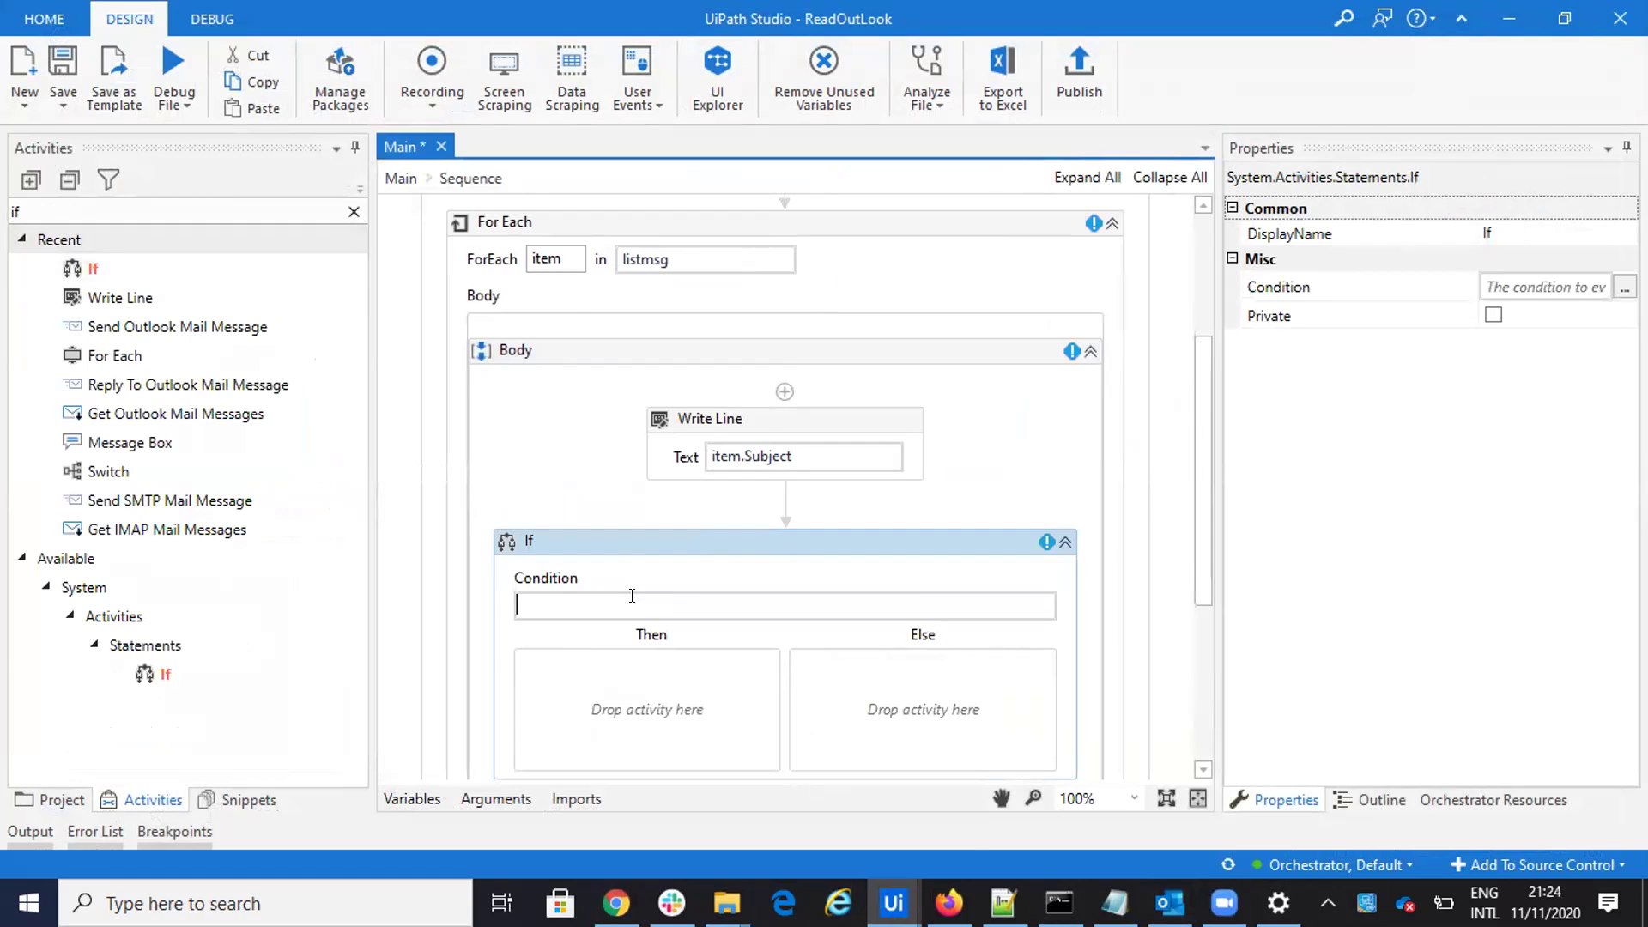
pyautogui.write('item')
pyautogui.press('Escape')
pyautogui.write('.sub')
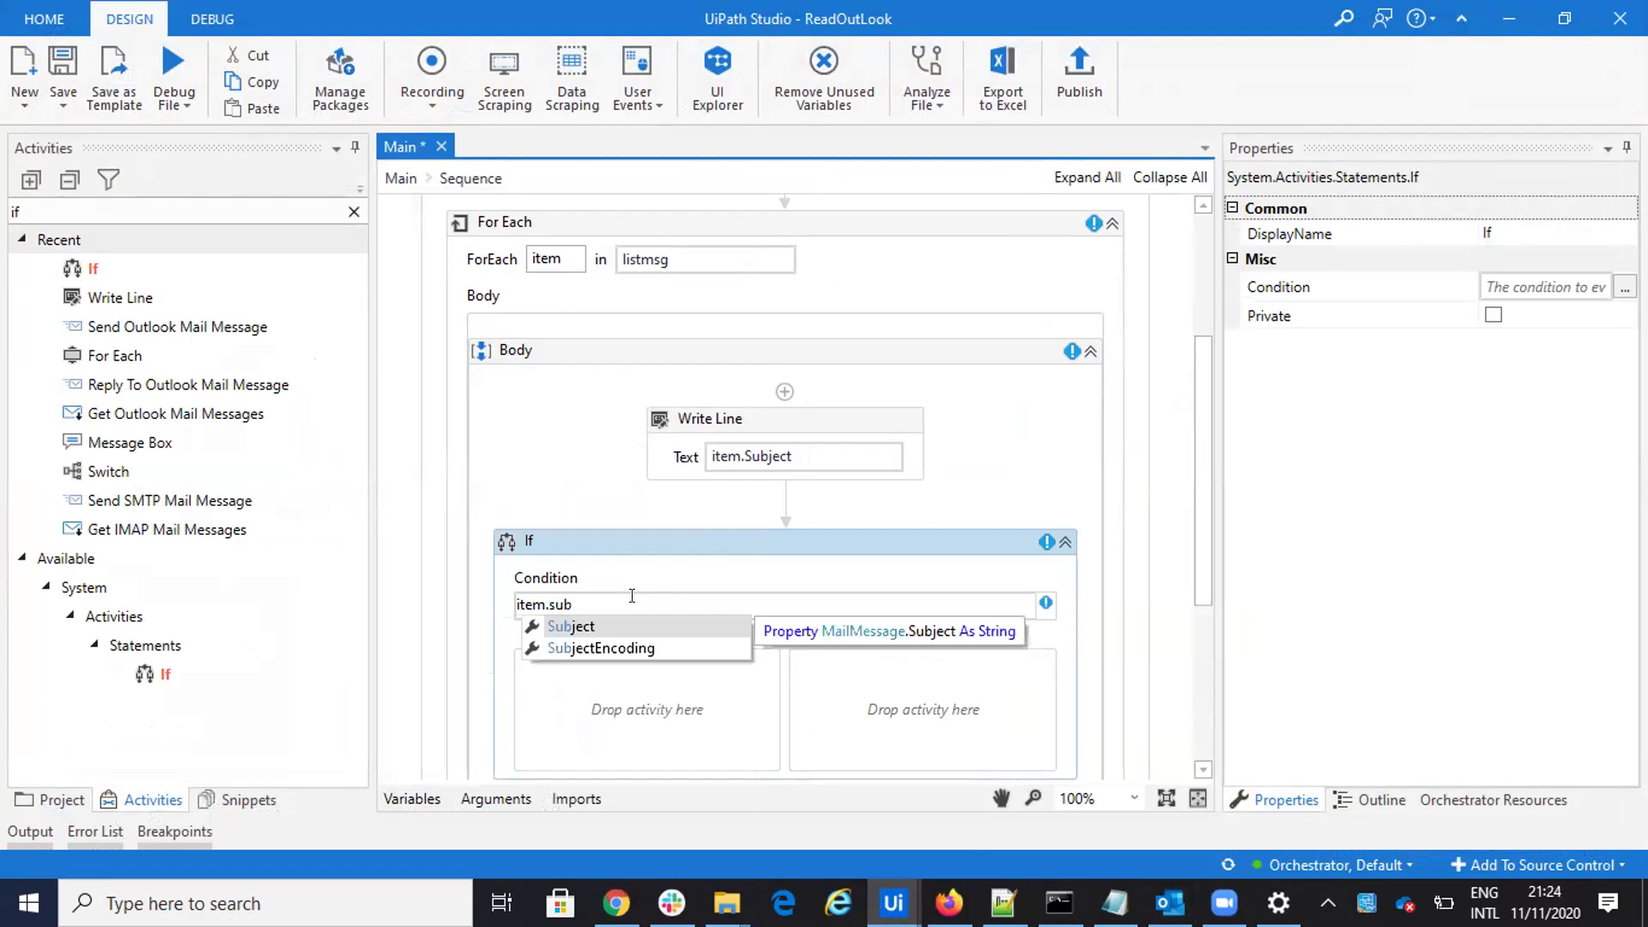
pyautogui.press('Tab')
pyautogui.write('.')
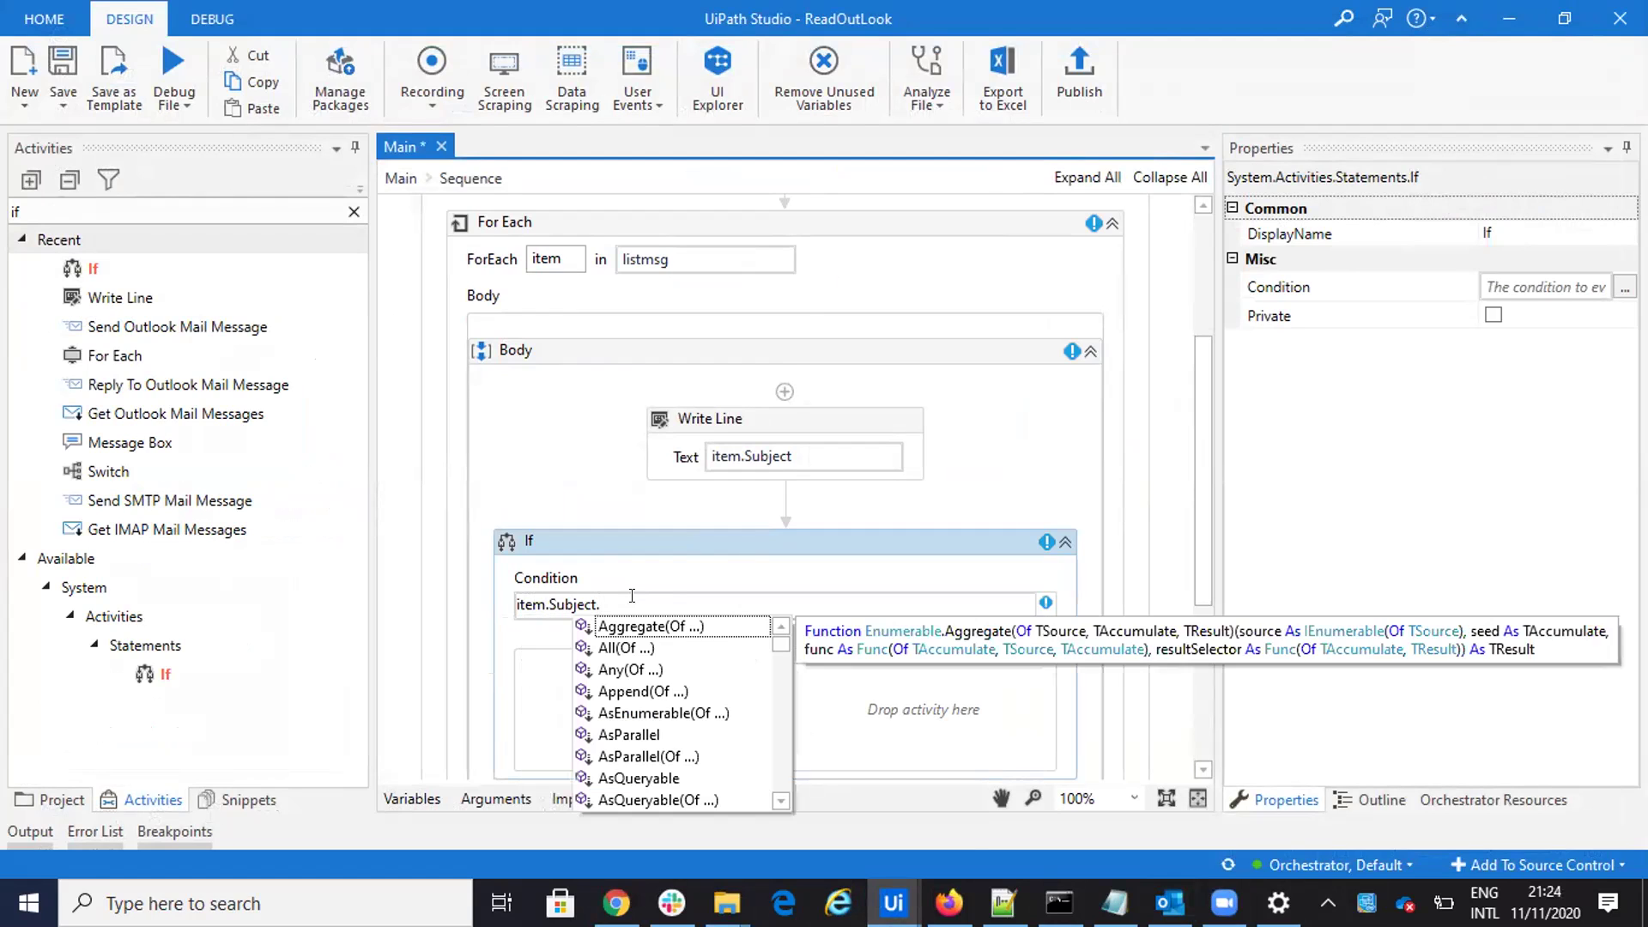
pyautogui.write('tolo')
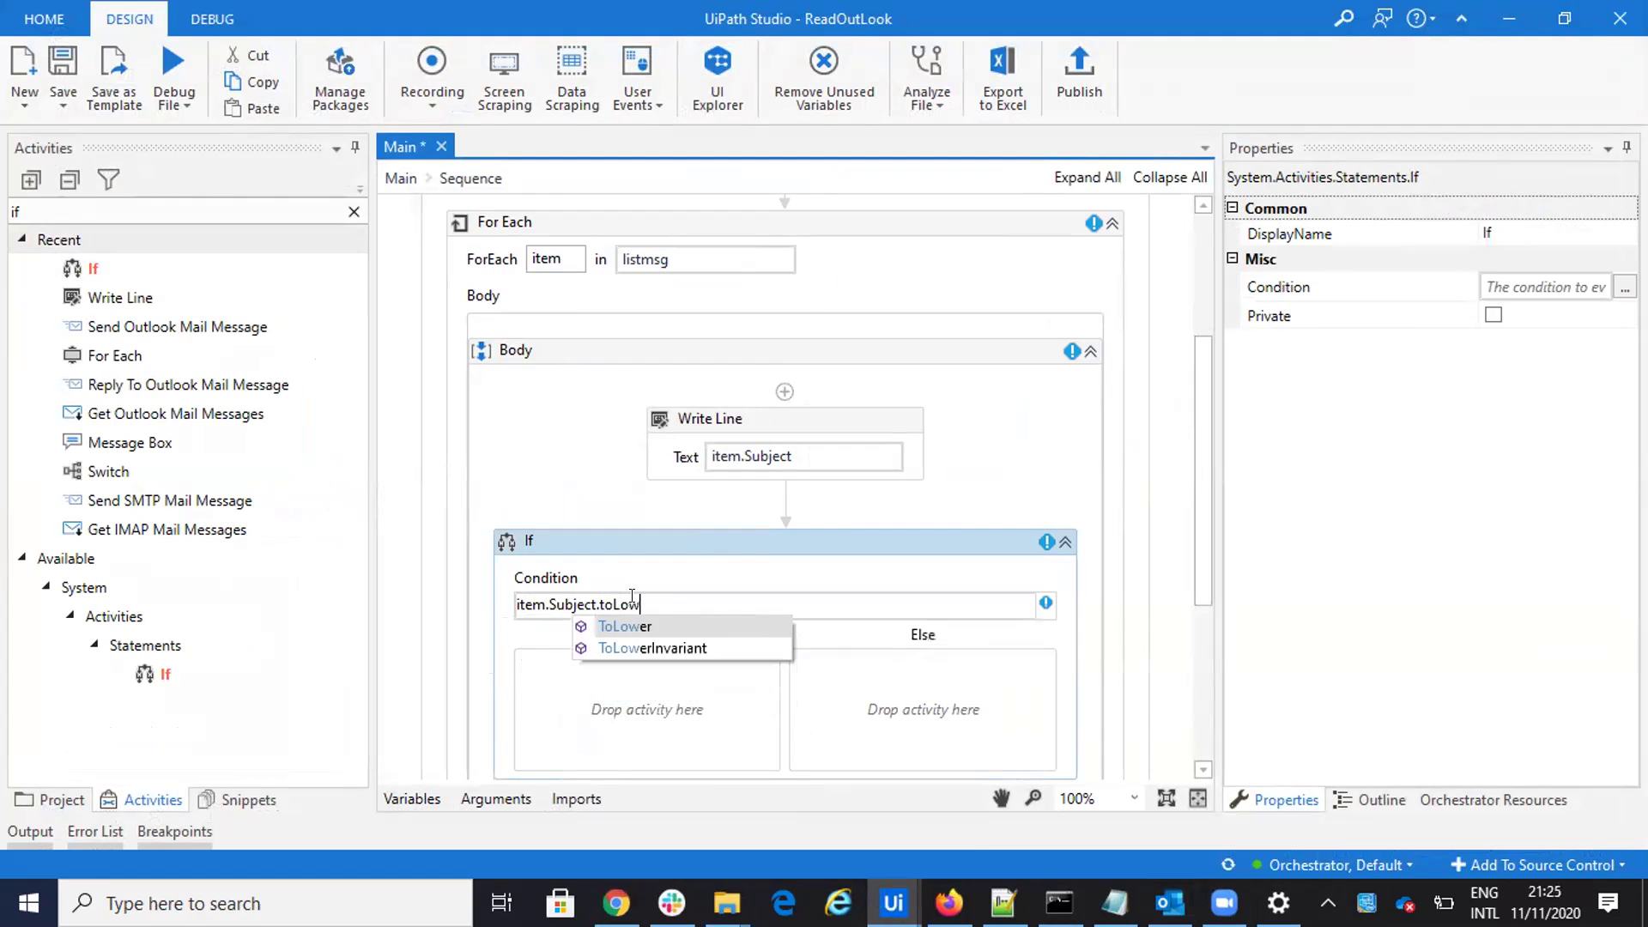
pyautogui.press('Tab')
pyautogui.write('()')
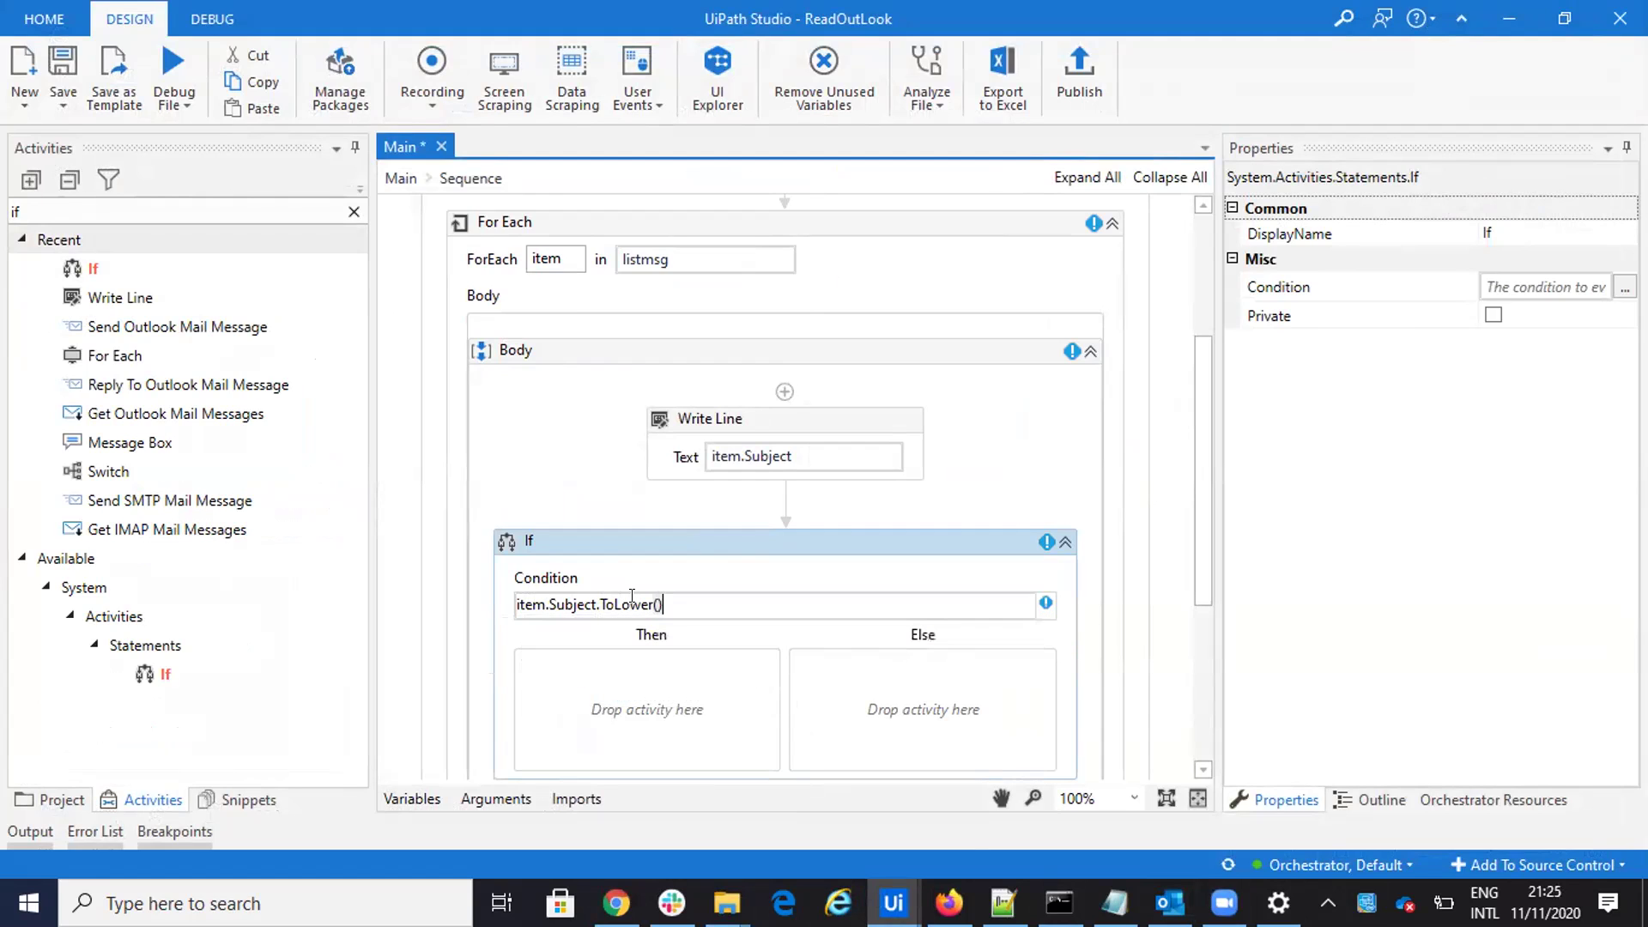
pyautogui.write('.com')
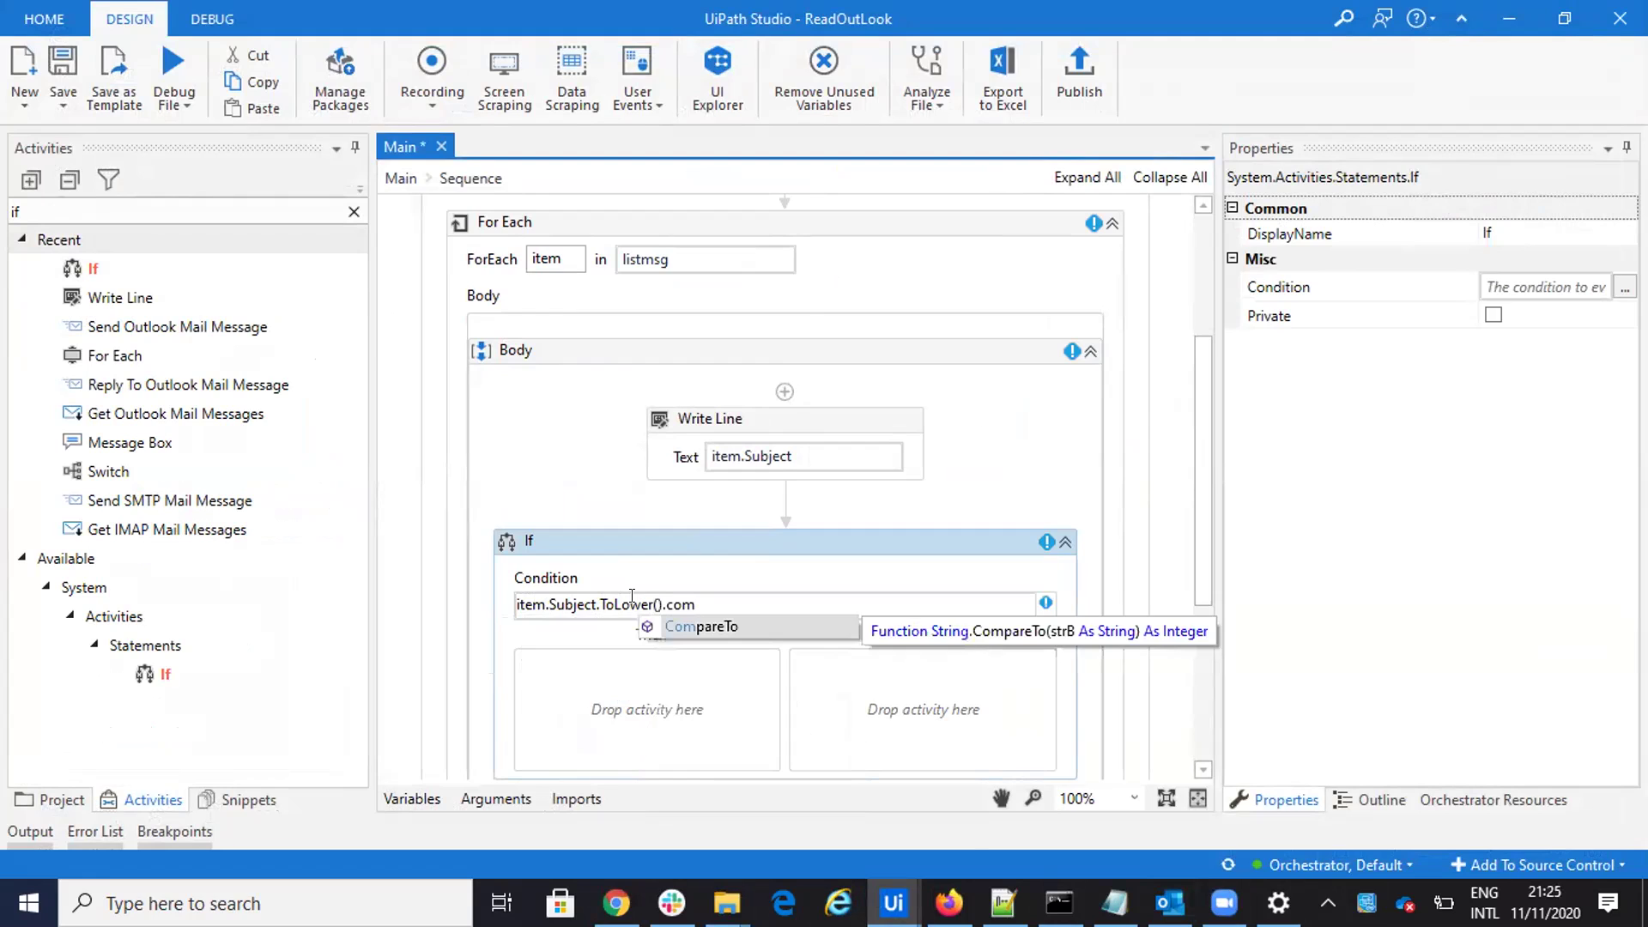
pyautogui.press('BackSpace')
pyautogui.write('ta')
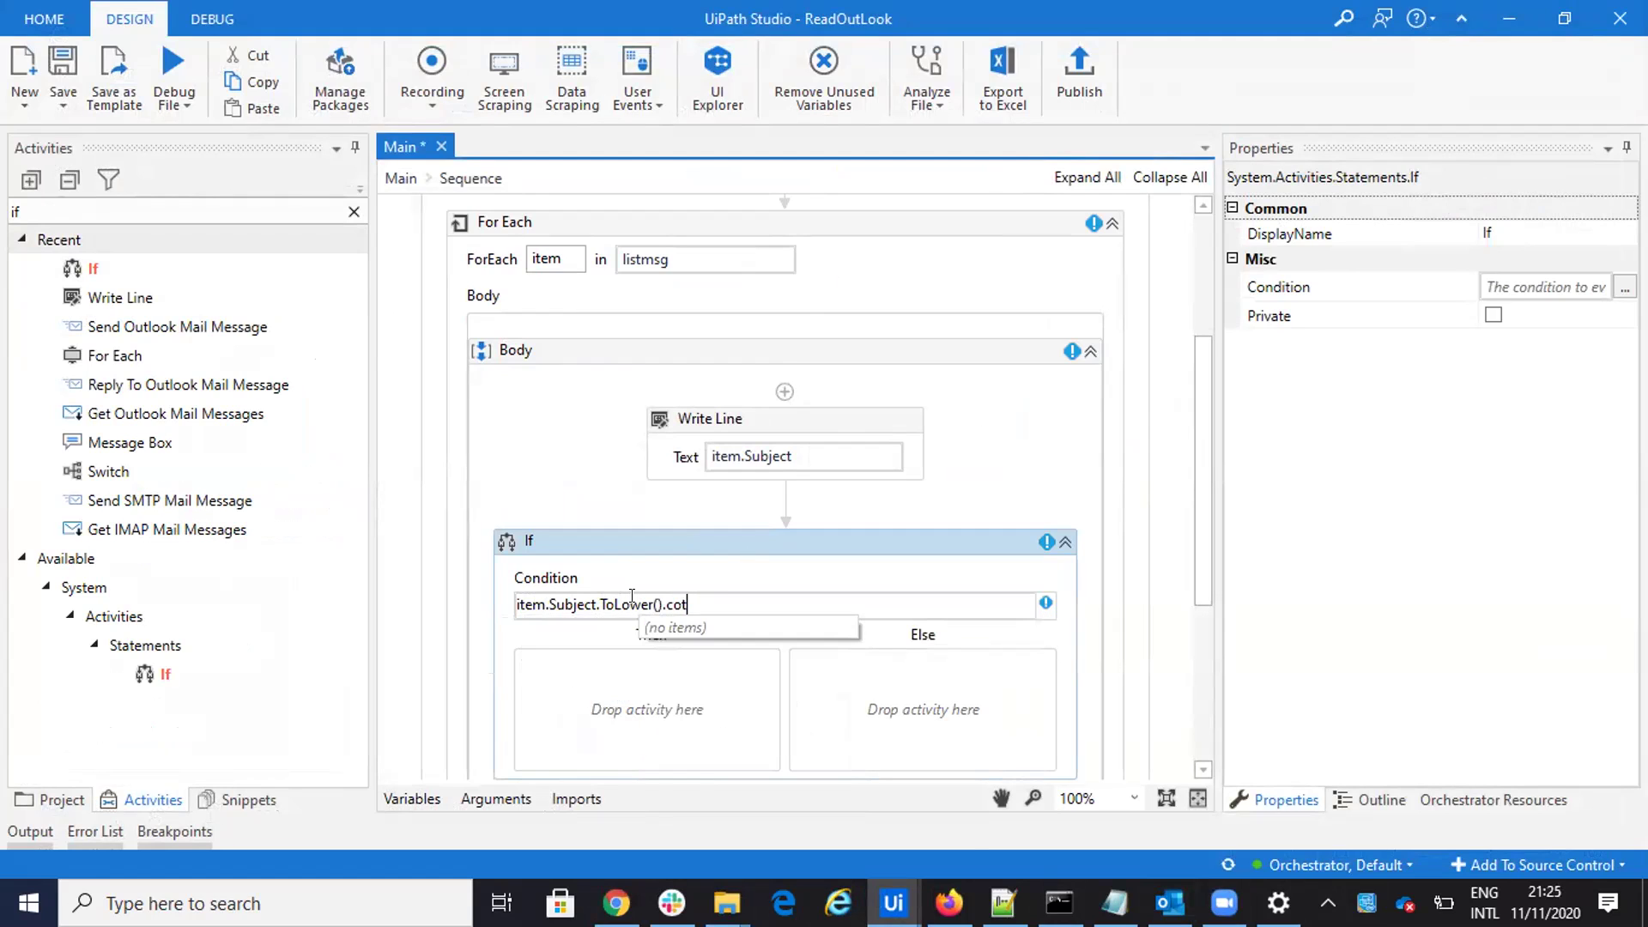
pyautogui.press('BackSpace')
pyautogui.press('BackSpace')
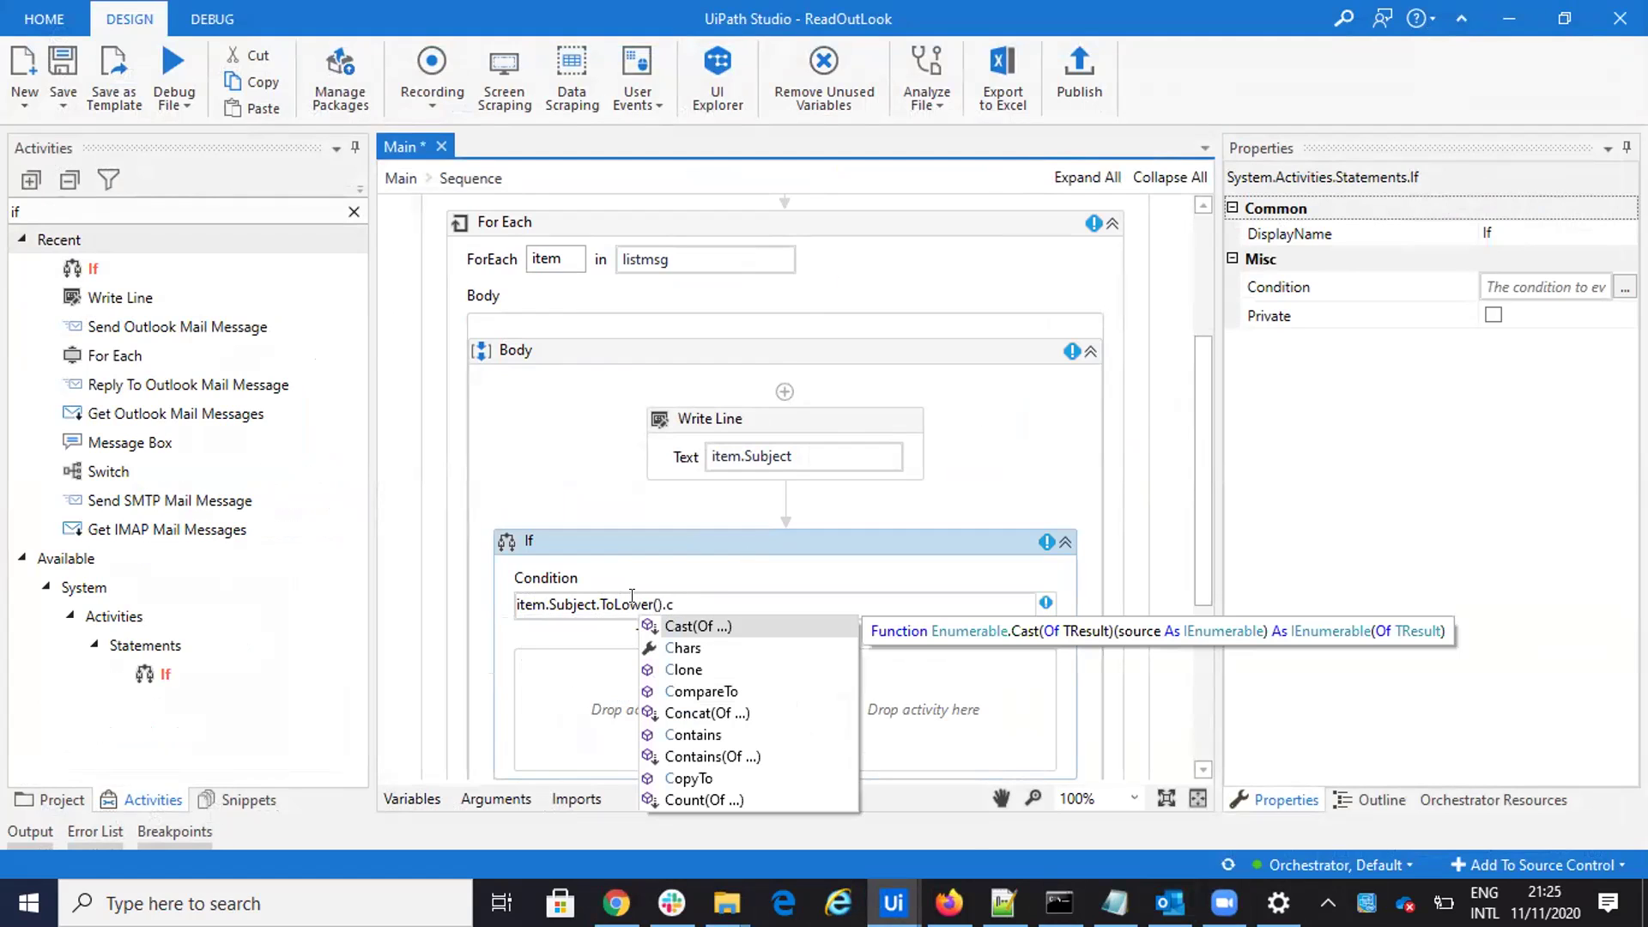
pyautogui.write('onta')
pyautogui.press('Tab')
pyautogui.write('()')
pyautogui.write('""')
pyautogui.write('ion')
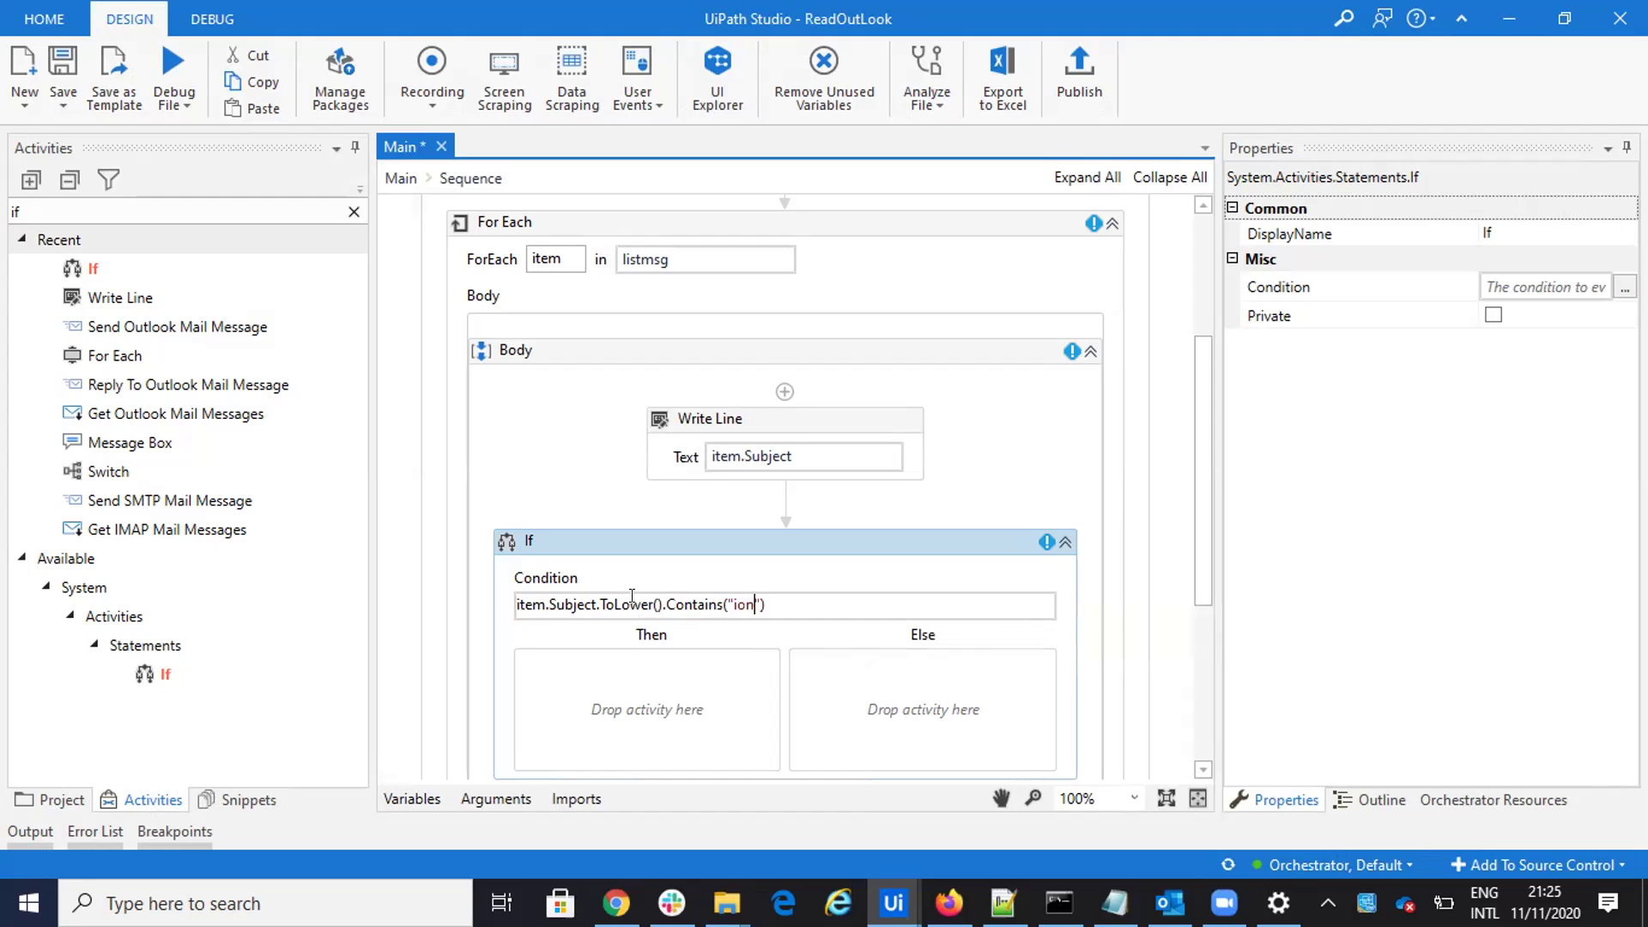
pyautogui.click(975, 478)
# Step: Move the Reply To Outlook Mail Message activity into the If's Then branch and run the current file
pyautogui.scroll(-3, 927, 507)
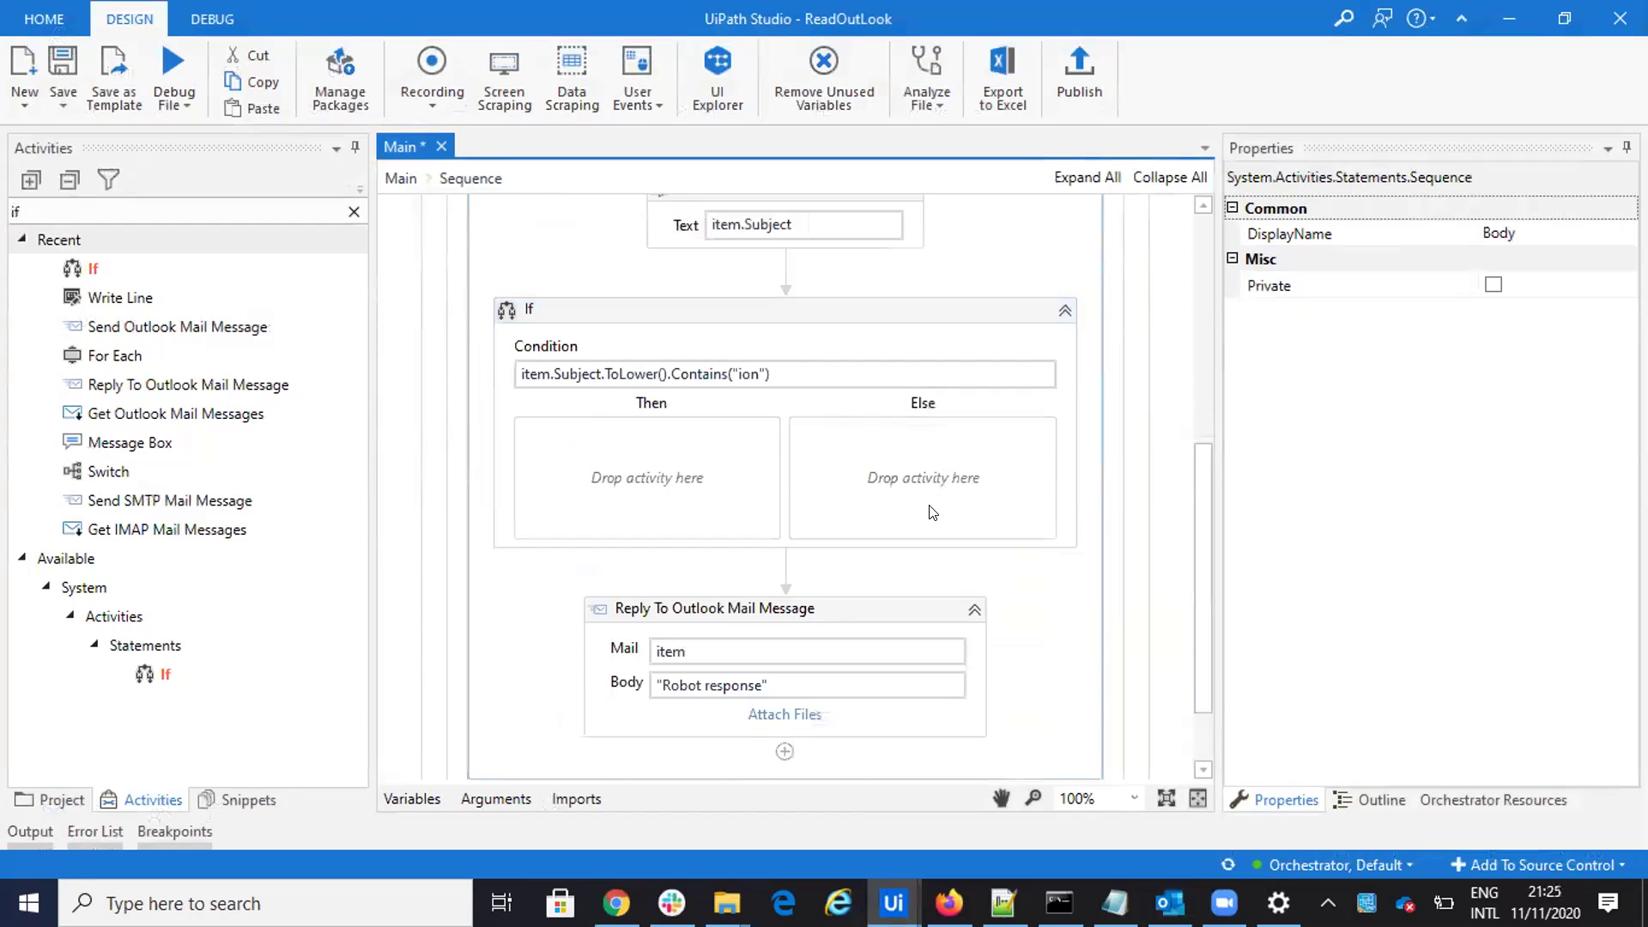
pyautogui.moveTo(762, 612); pyautogui.dragTo(662, 451)
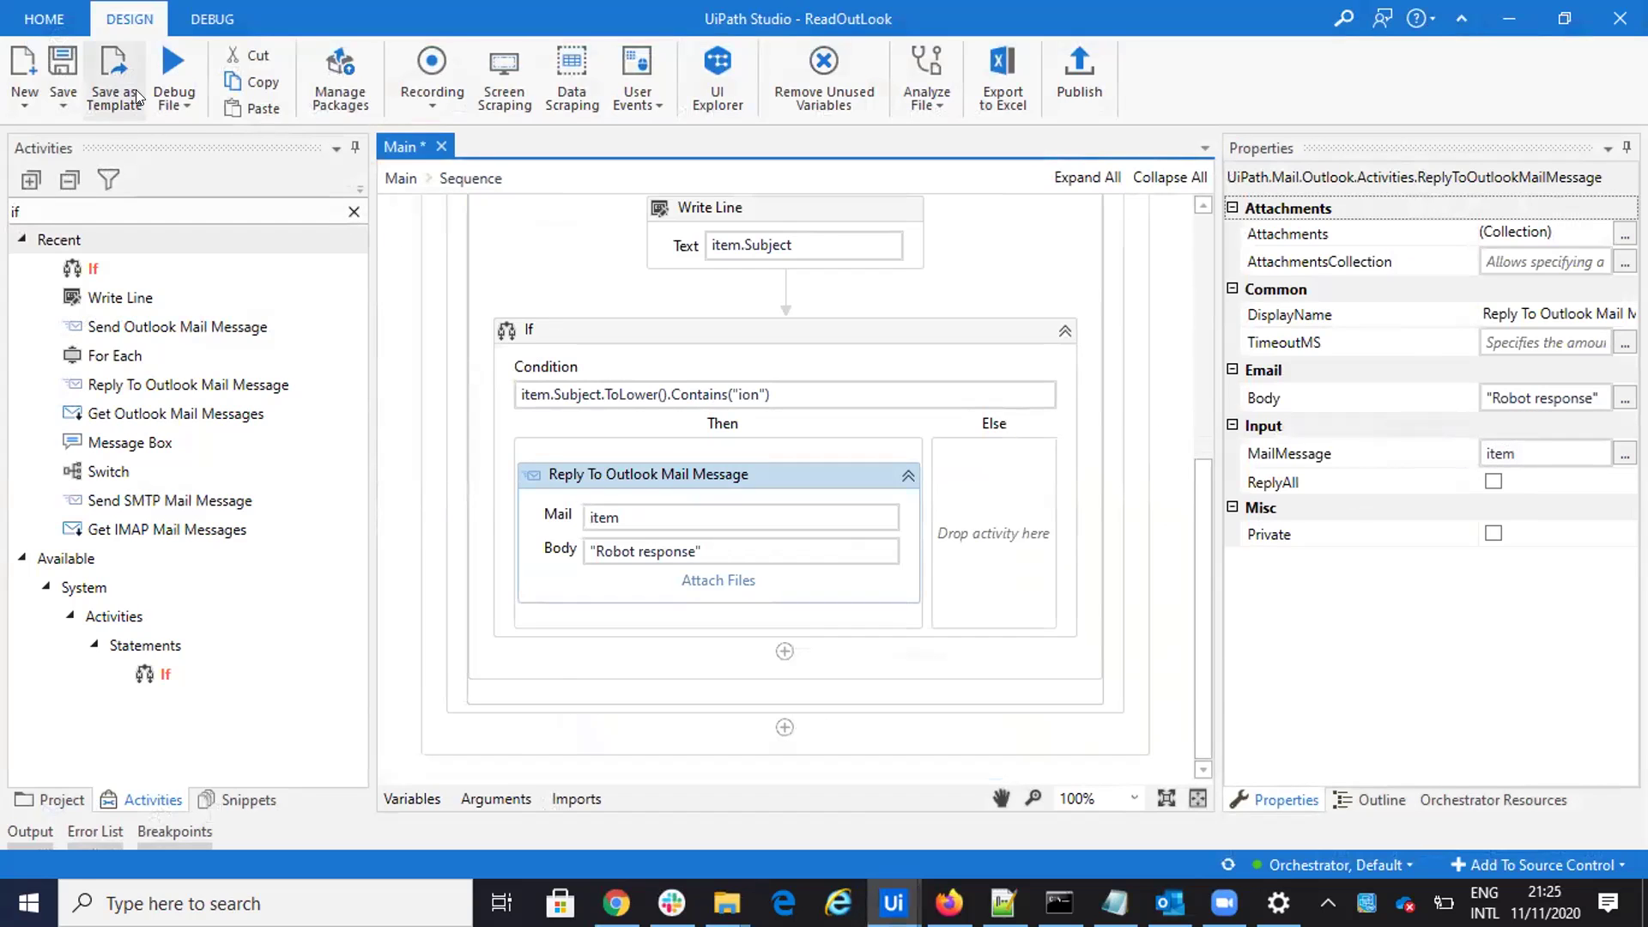
pyautogui.click(176, 104)
pyautogui.click(164, 131)
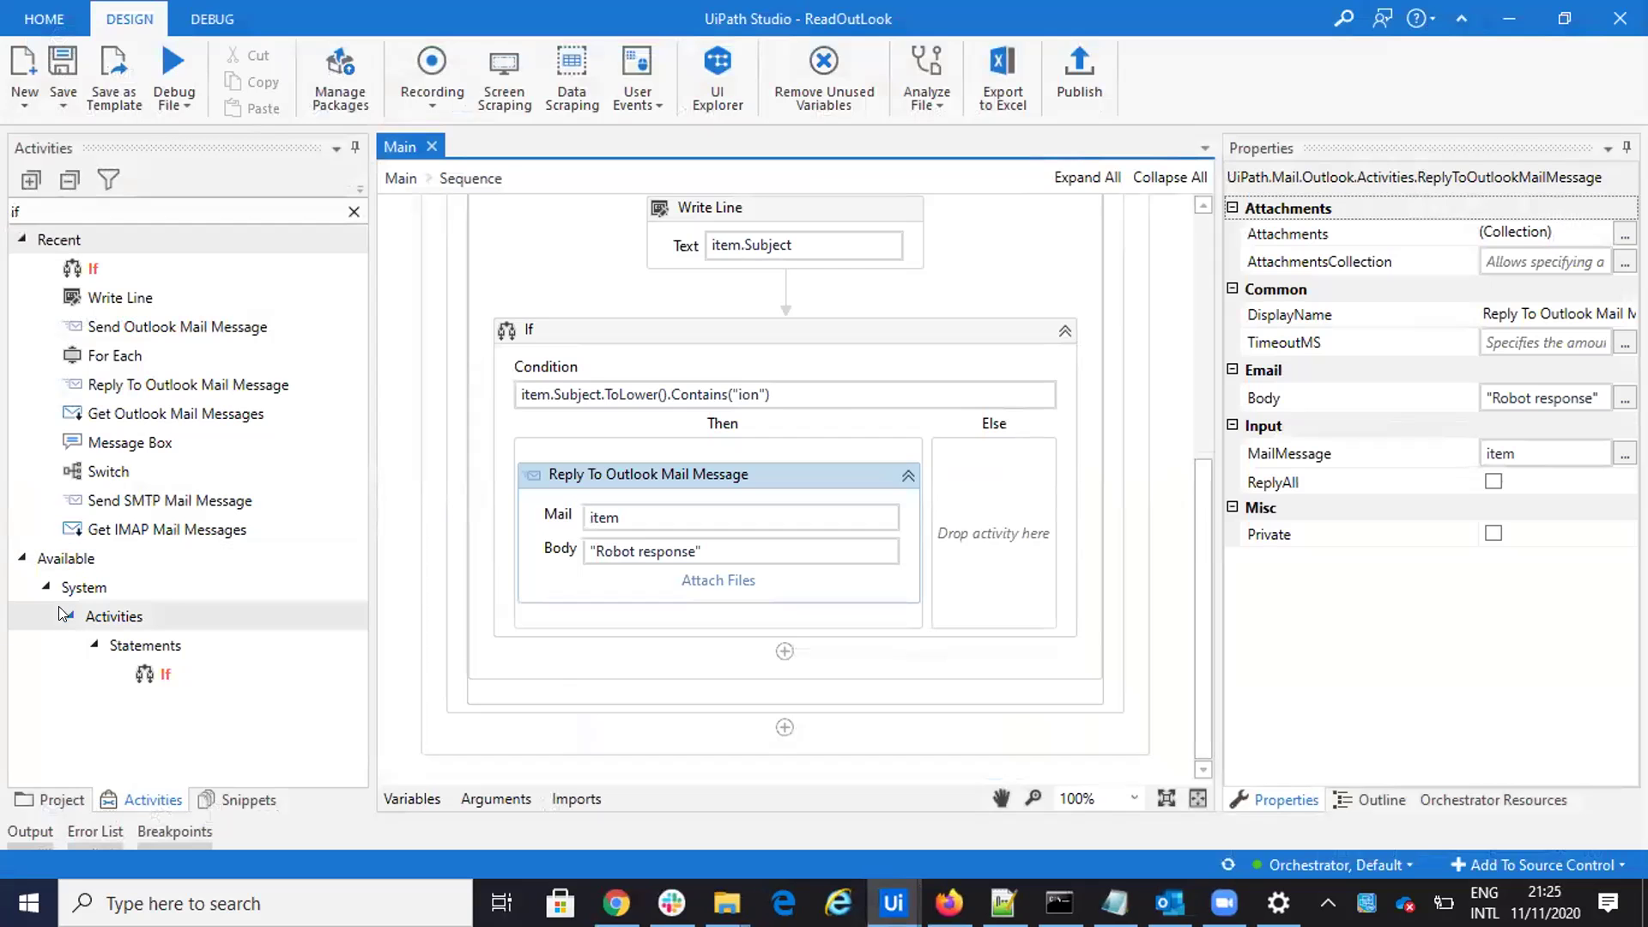
pyautogui.click(29, 836)
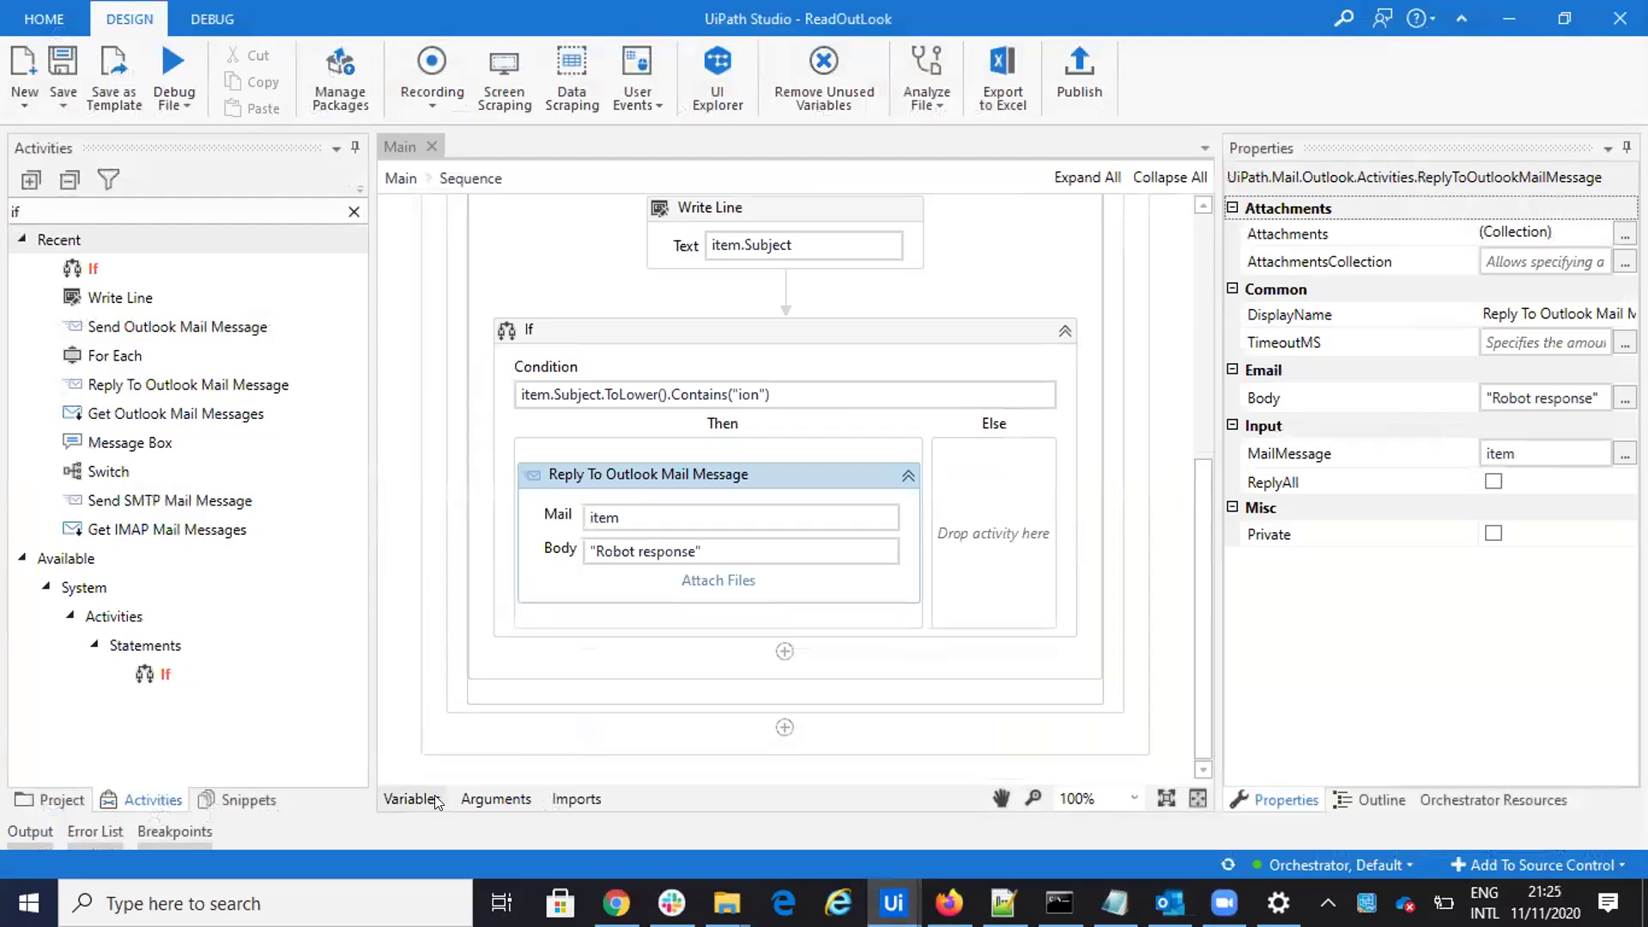
# Step: Switch to Chrome, open the Outlook web mailbox in a new tab and check the TEST IONsd conversation for the robot's reply
pyautogui.click(615, 903)
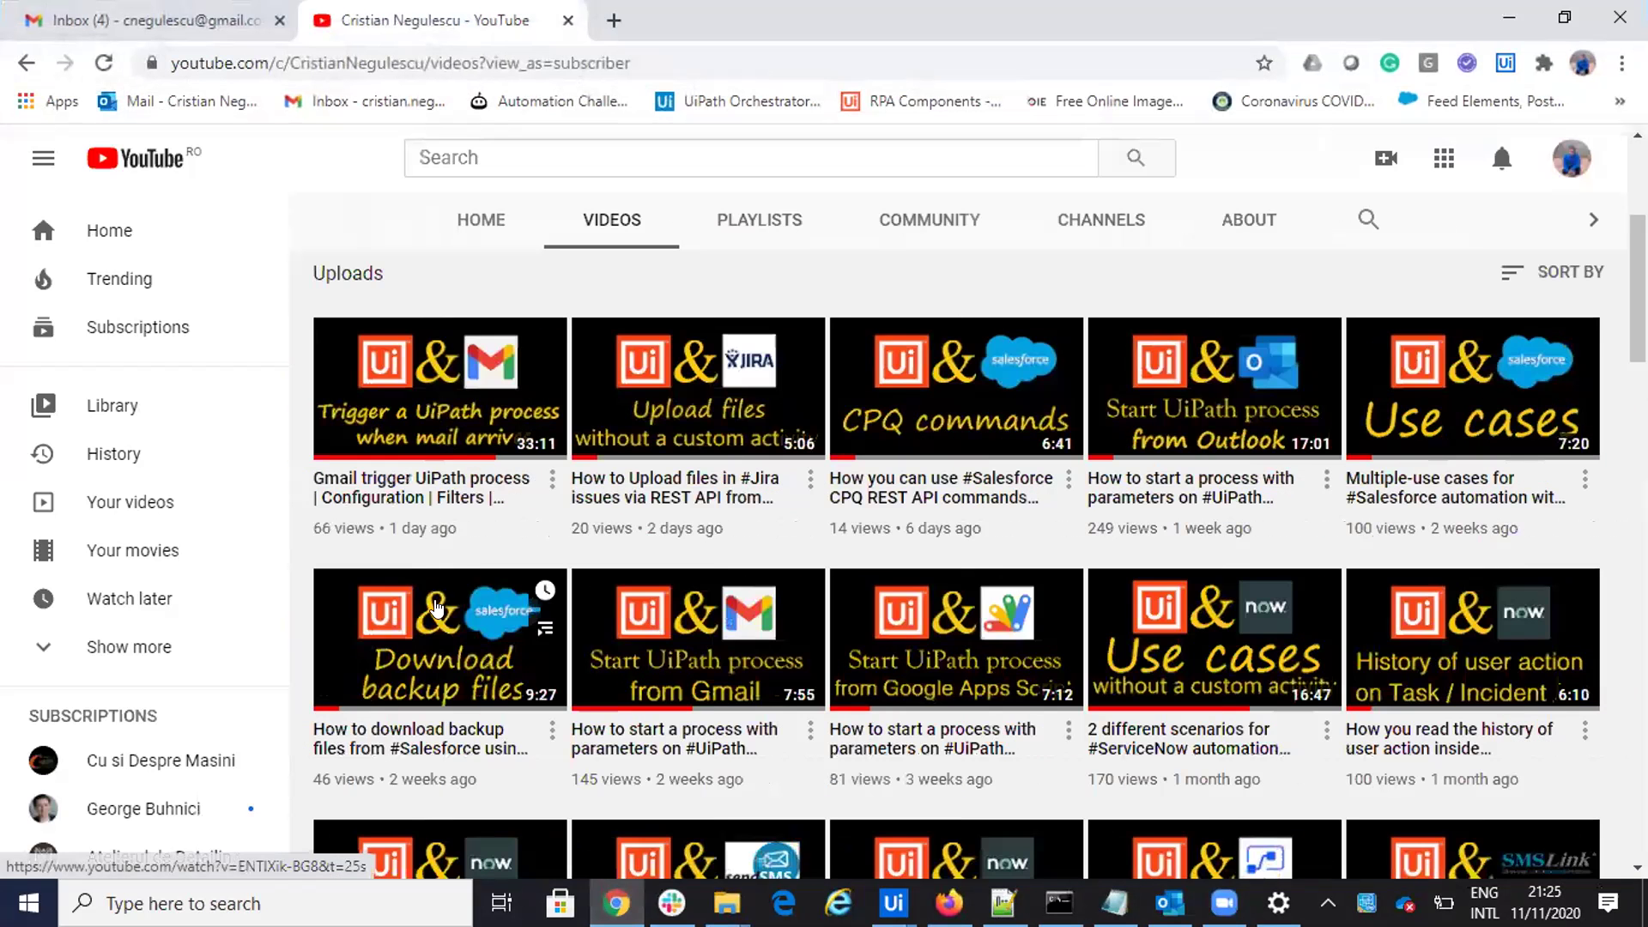
pyautogui.click(614, 20)
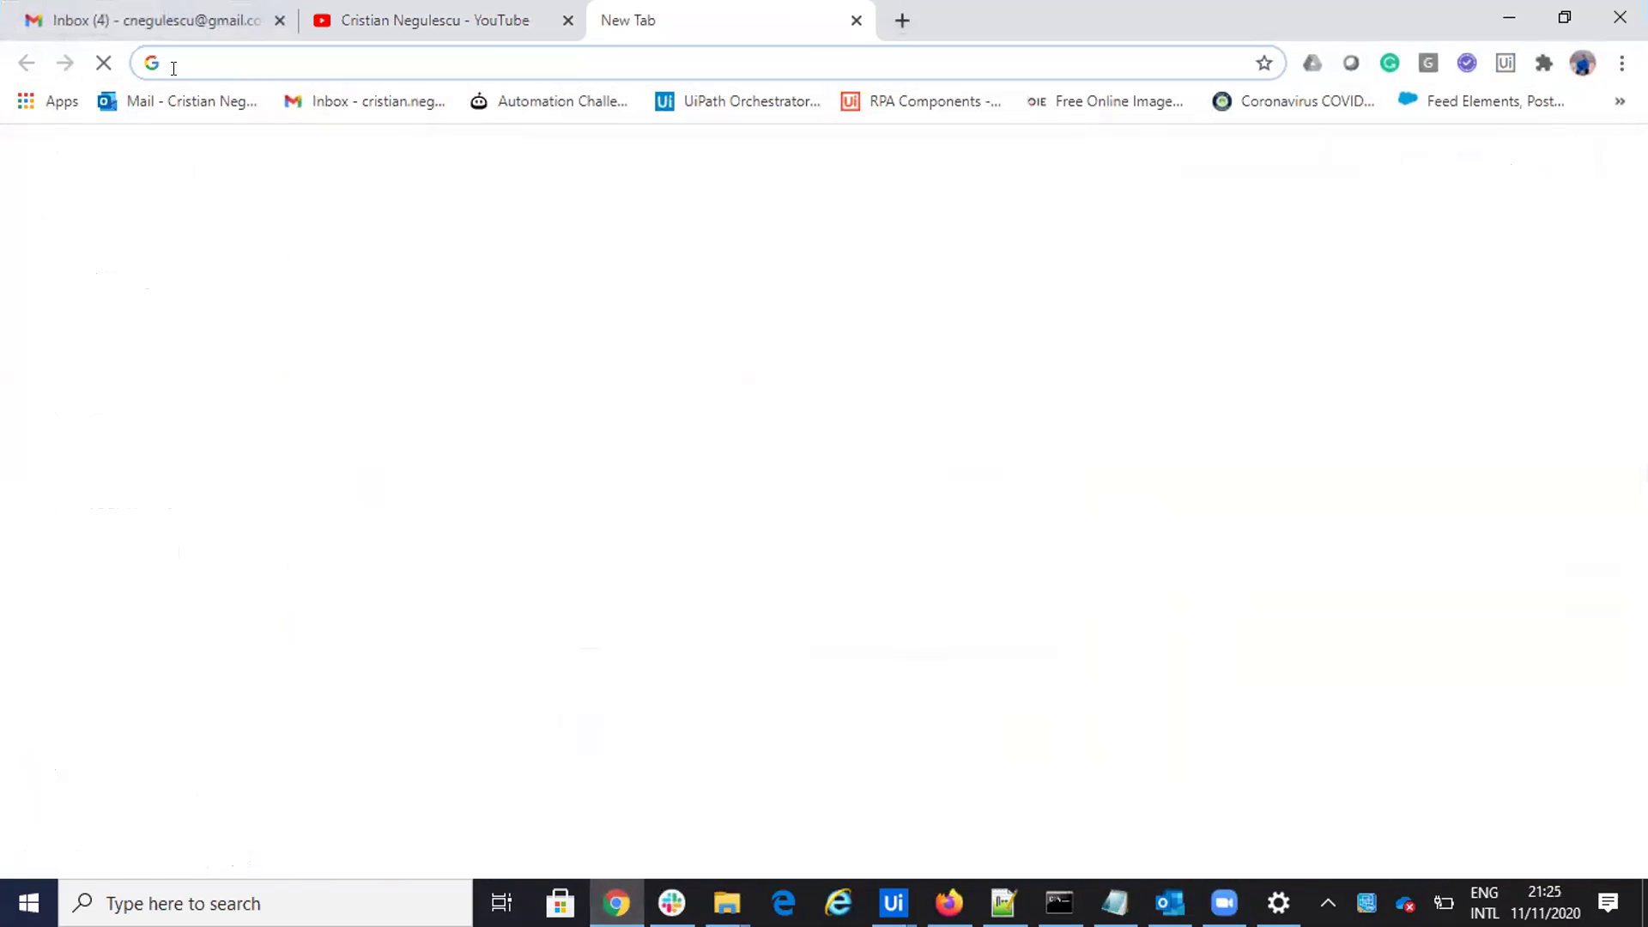
pyautogui.click(144, 103)
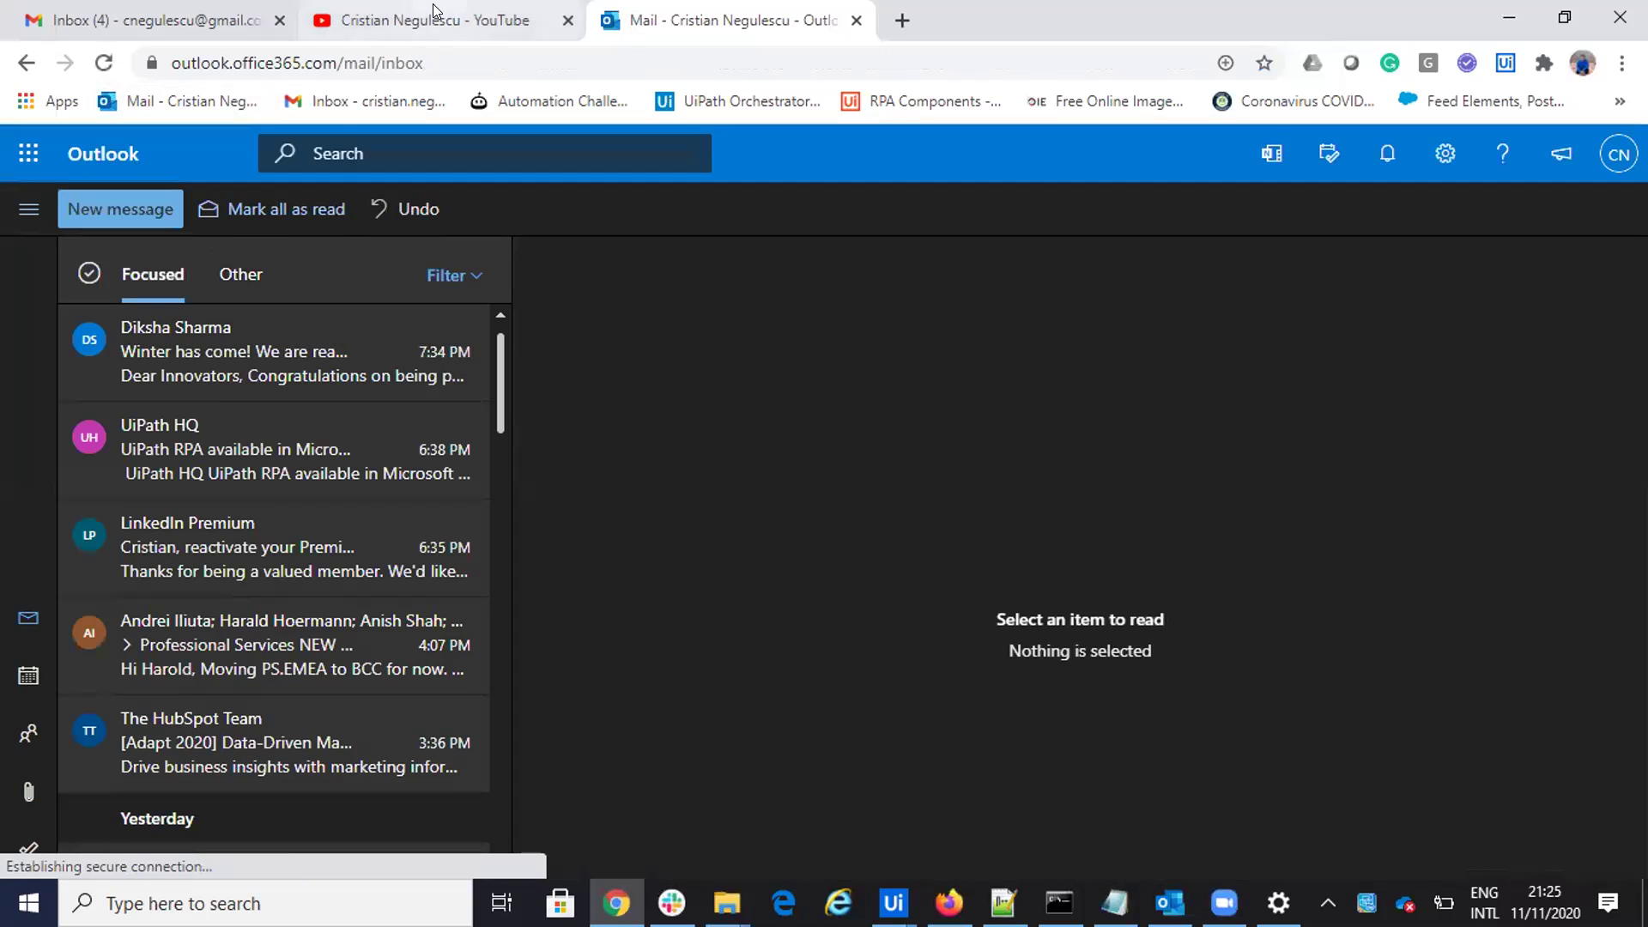
pyautogui.click(433, 17)
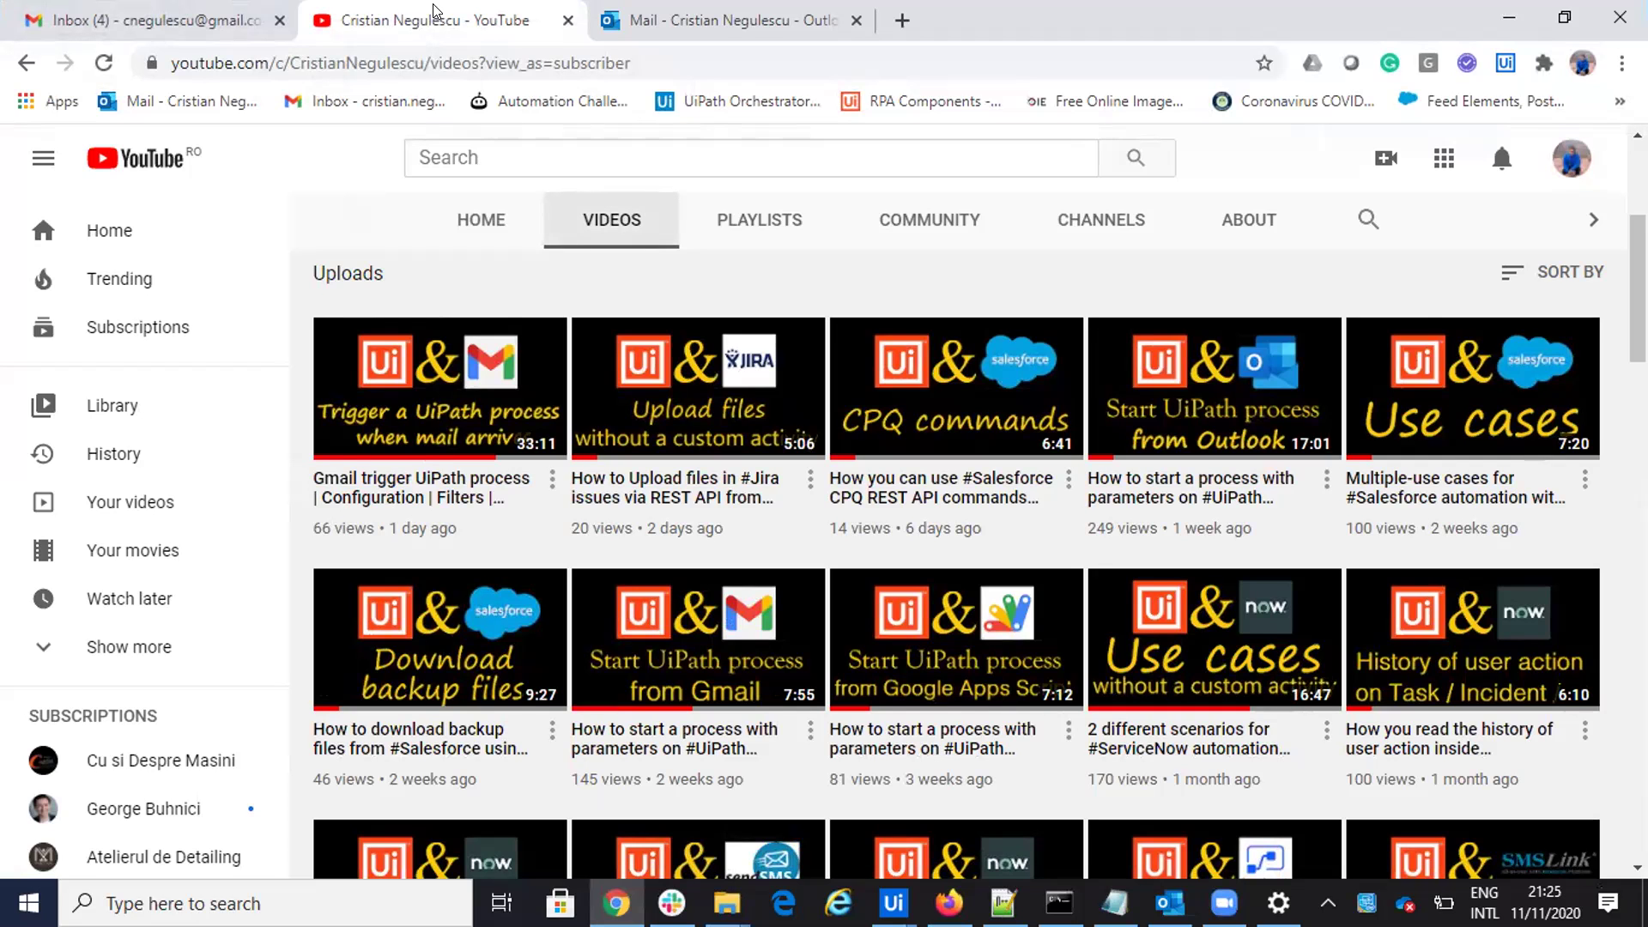
pyautogui.click(592, 9)
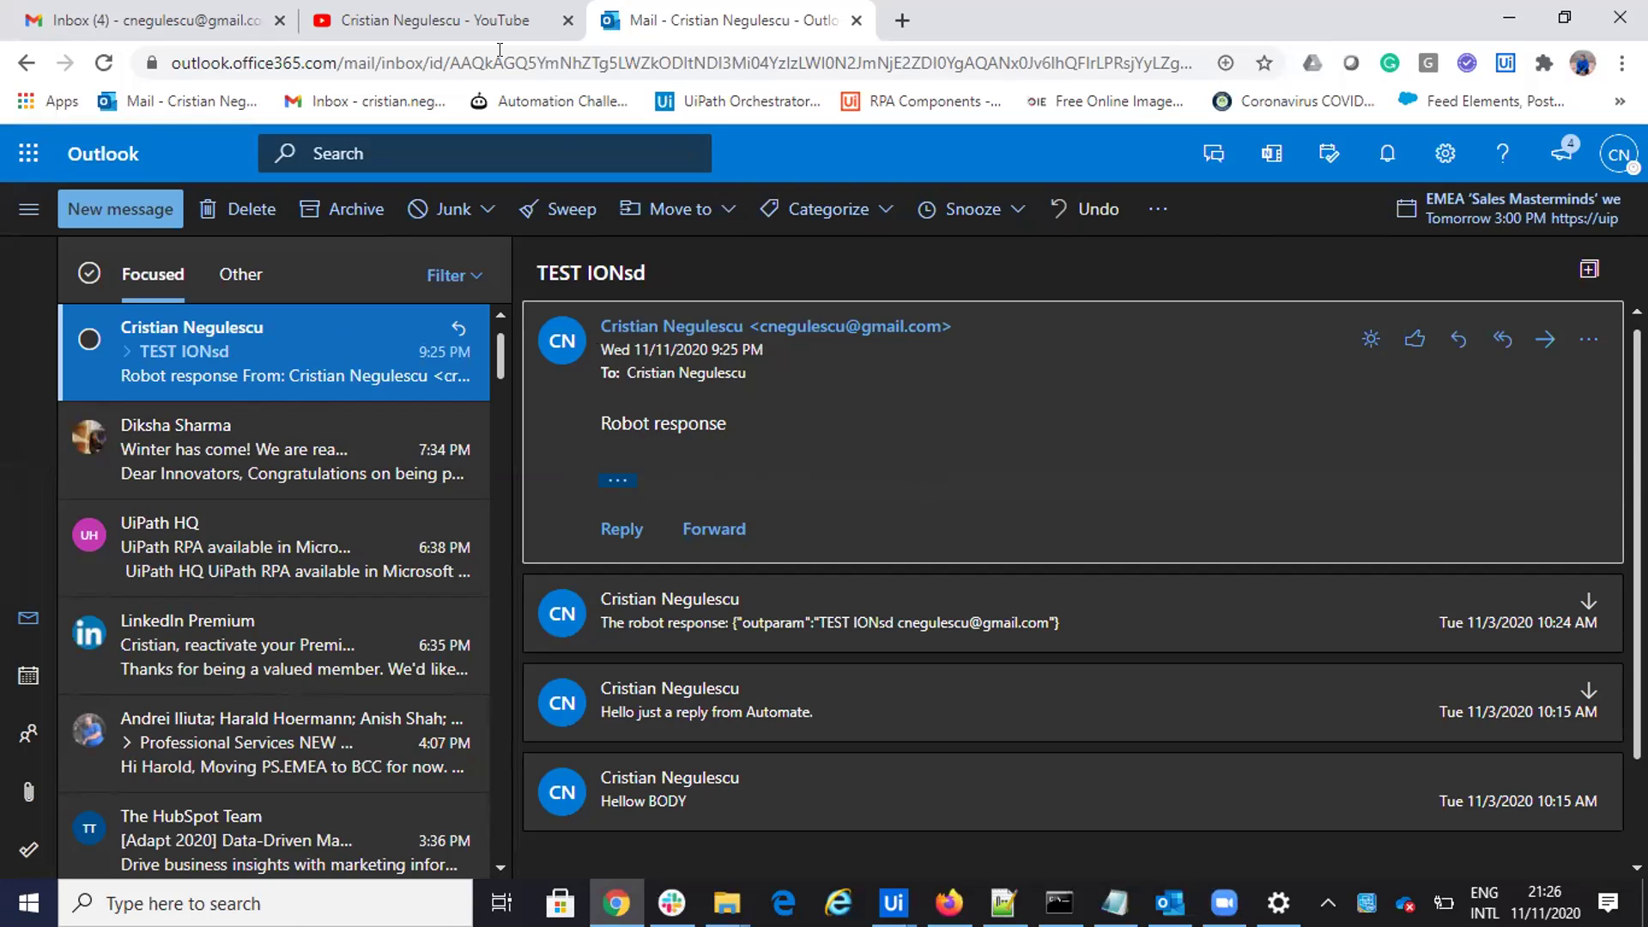
pyautogui.hotkey('ctrl', 'shift', 'Tab')
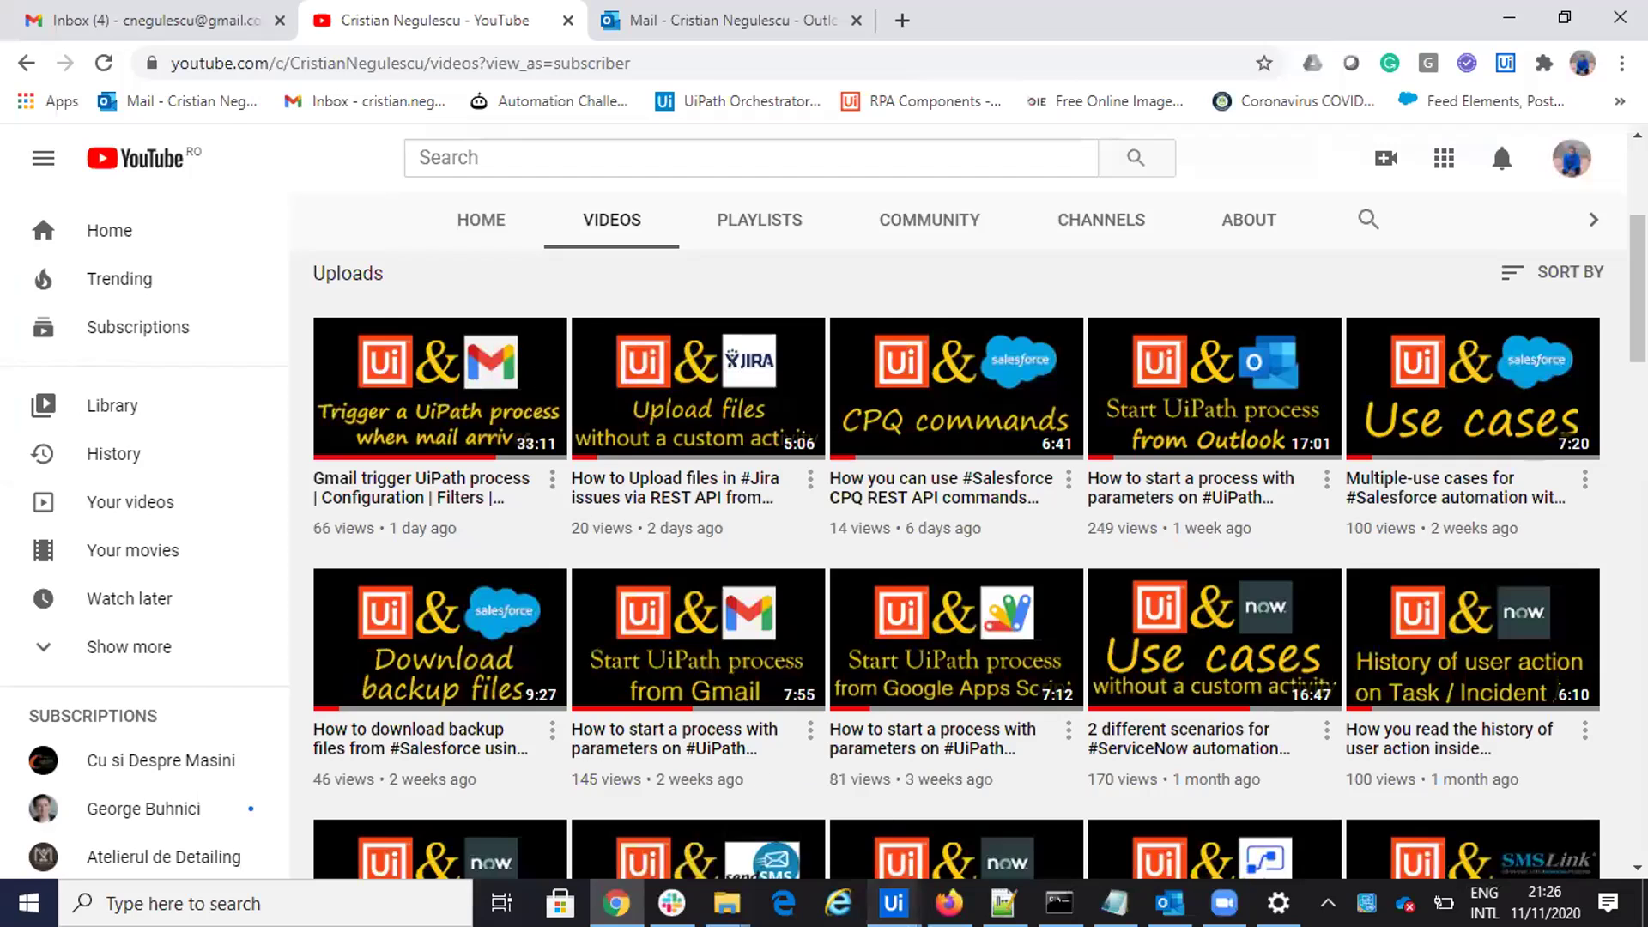
# Step: Switch back to UiPath Studio, disable the whole For Each activity and collapse the Comment Out block around it
pyautogui.moveTo(894, 902)
pyautogui.click(1337, 735)
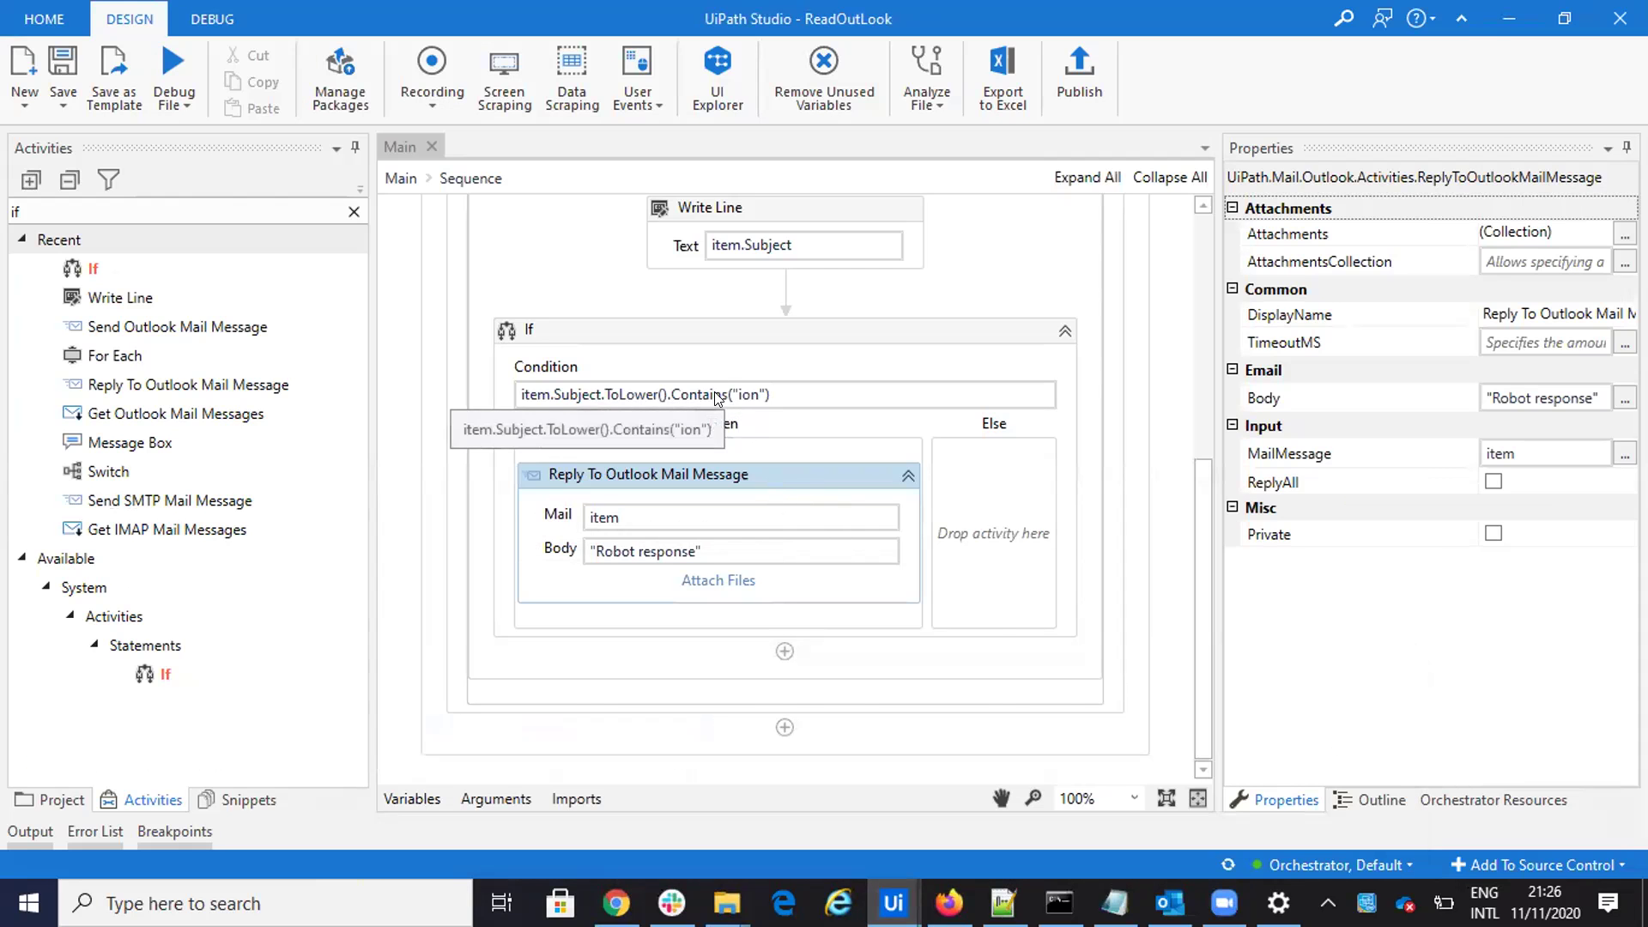
pyautogui.scroll(10, 784, 421)
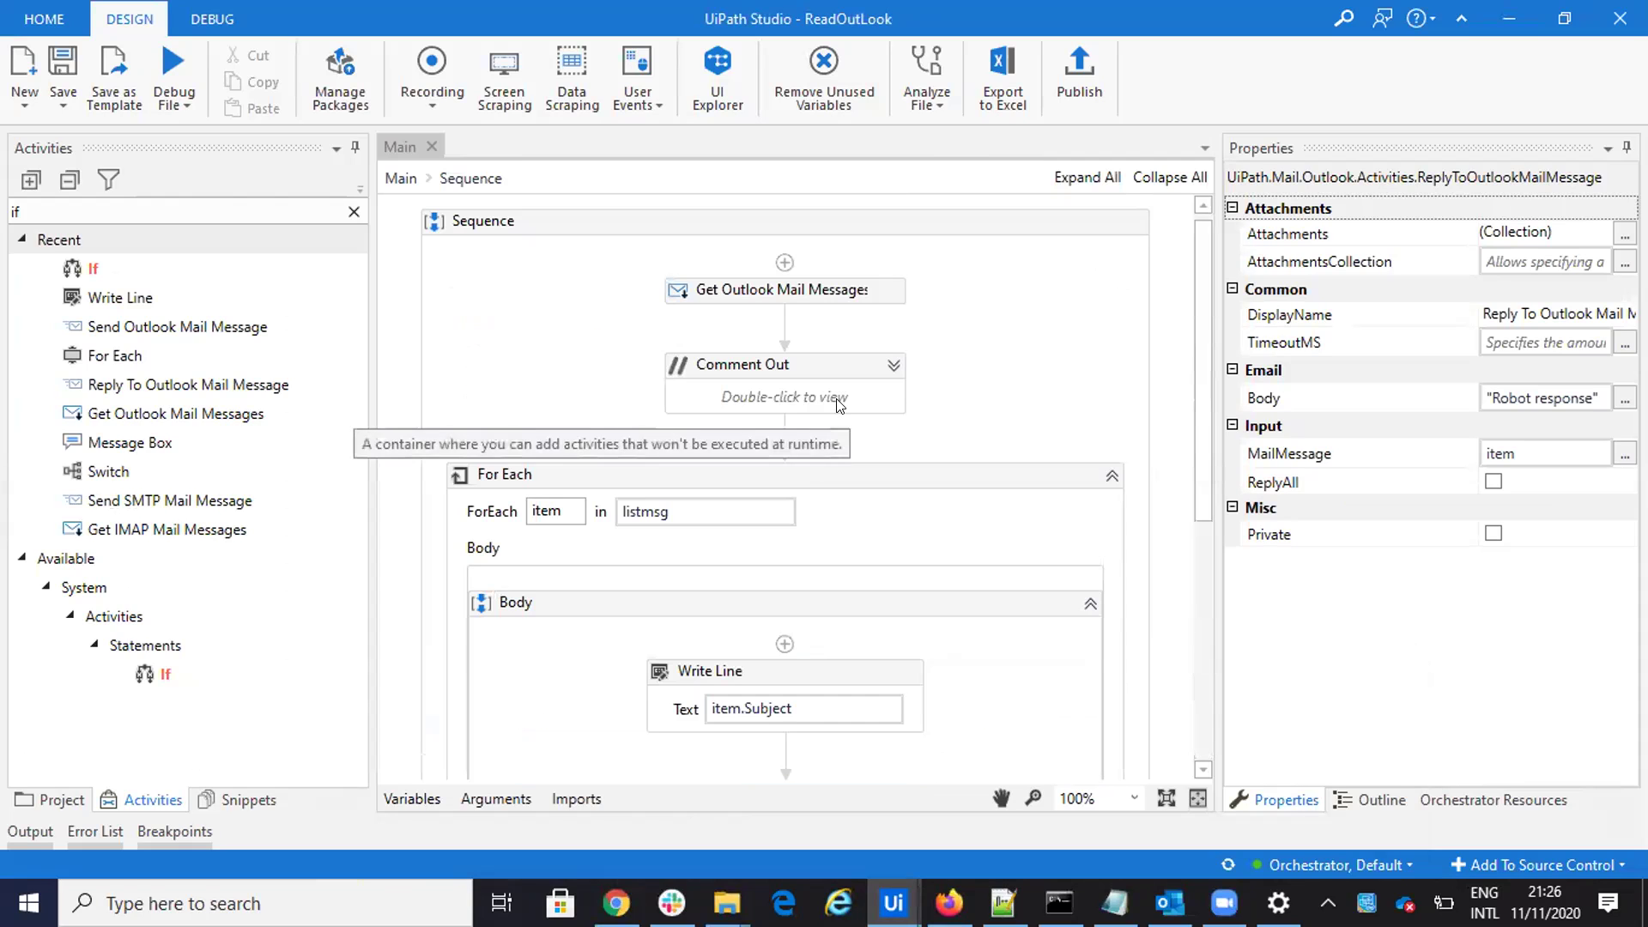
pyautogui.scroll(-3, 846, 475)
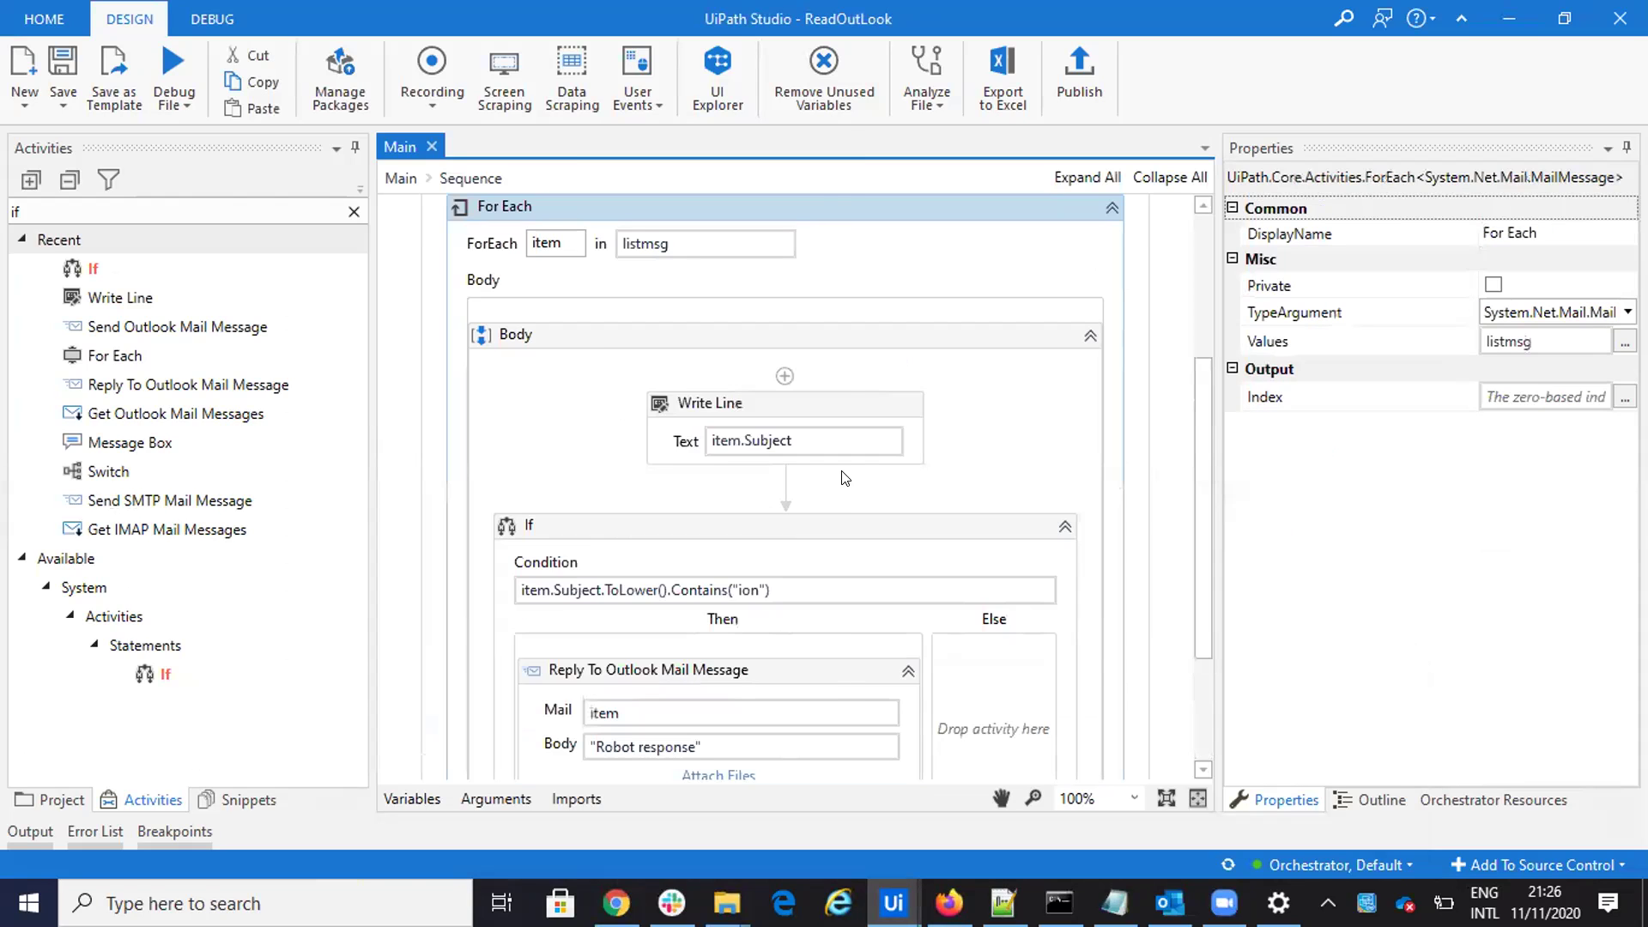
pyautogui.rightClick(562, 206)
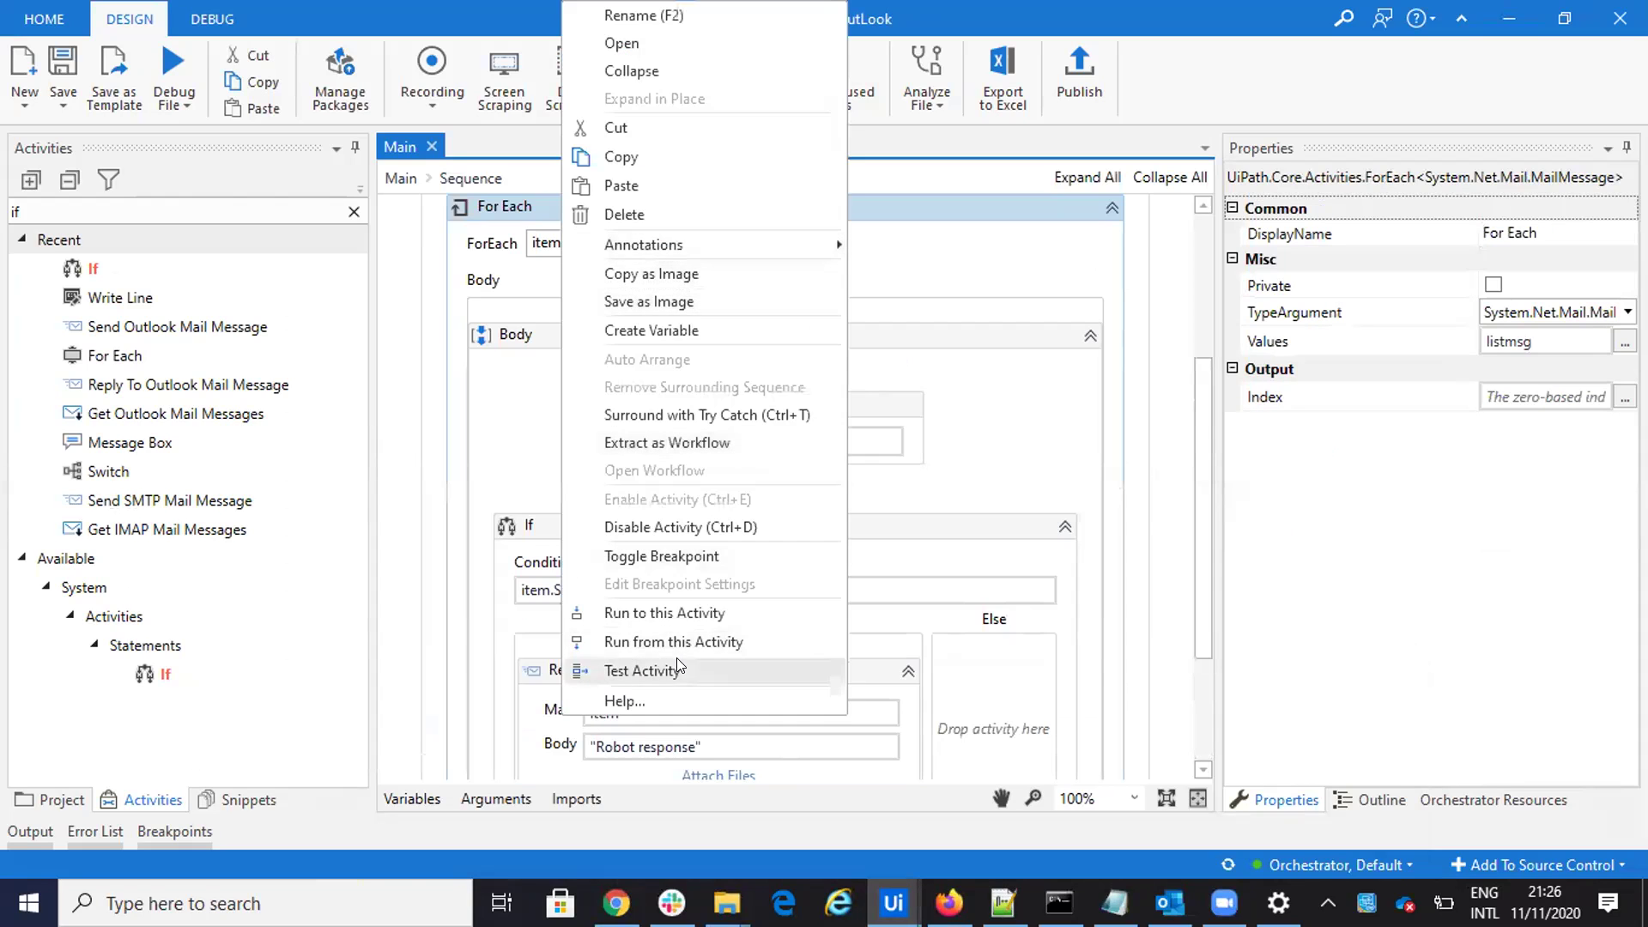
pyautogui.click(670, 527)
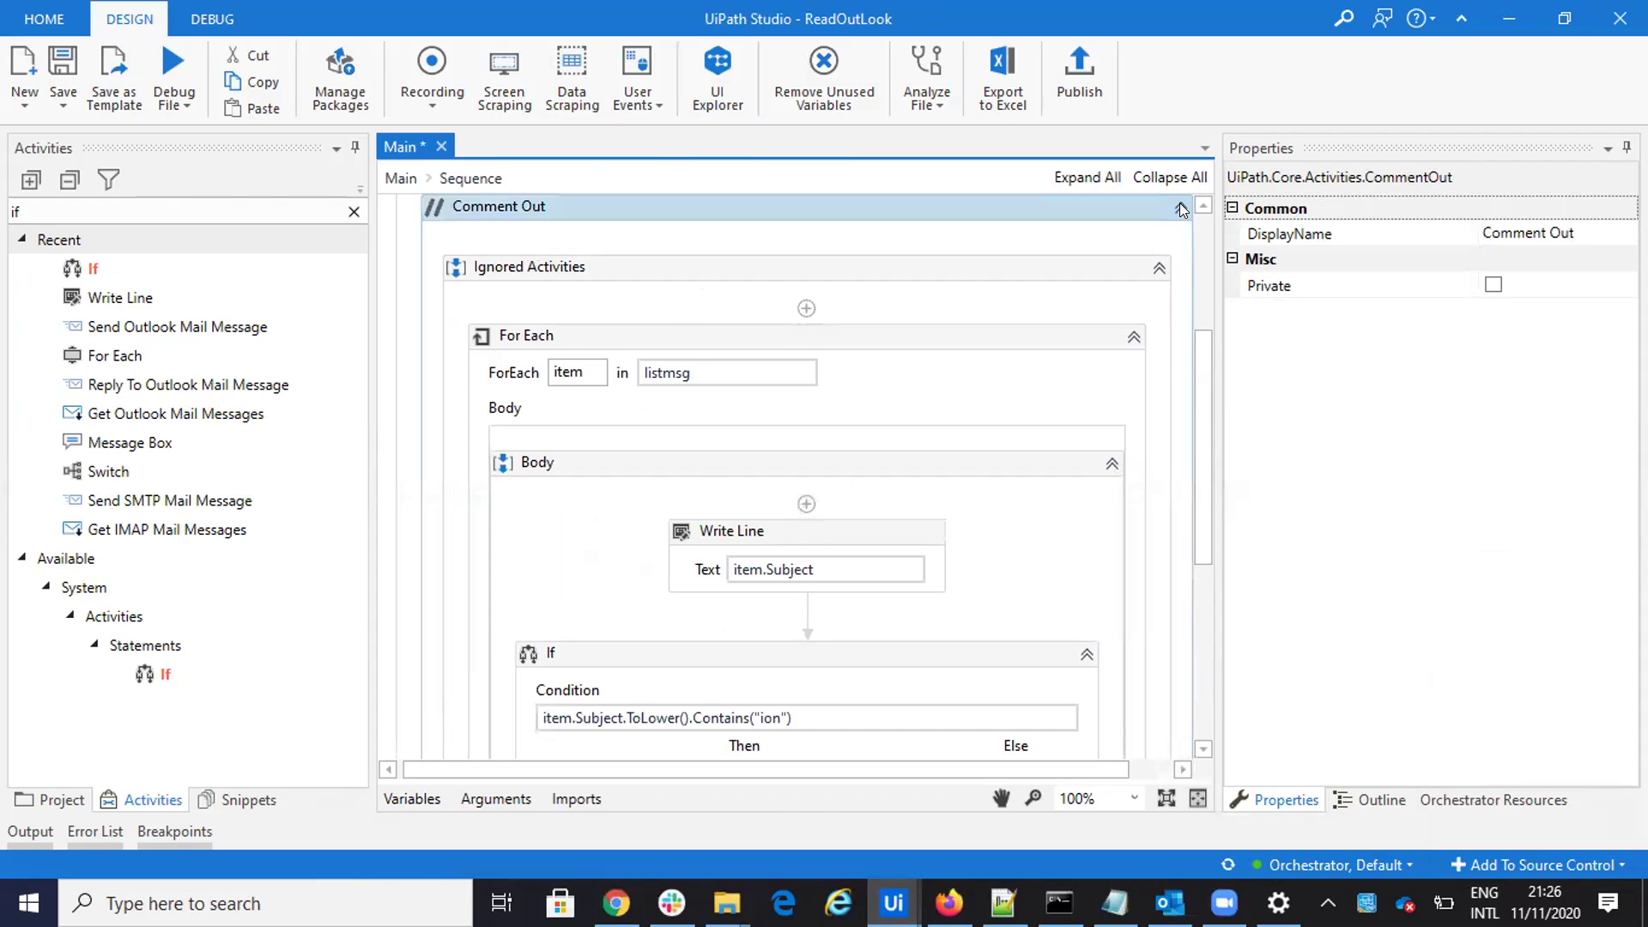
pyautogui.click(1181, 208)
# Step: Expand the Comment Out block below Get Outlook Mail Messages and enable its Send Outlook Mail Message activity
pyautogui.click(901, 466)
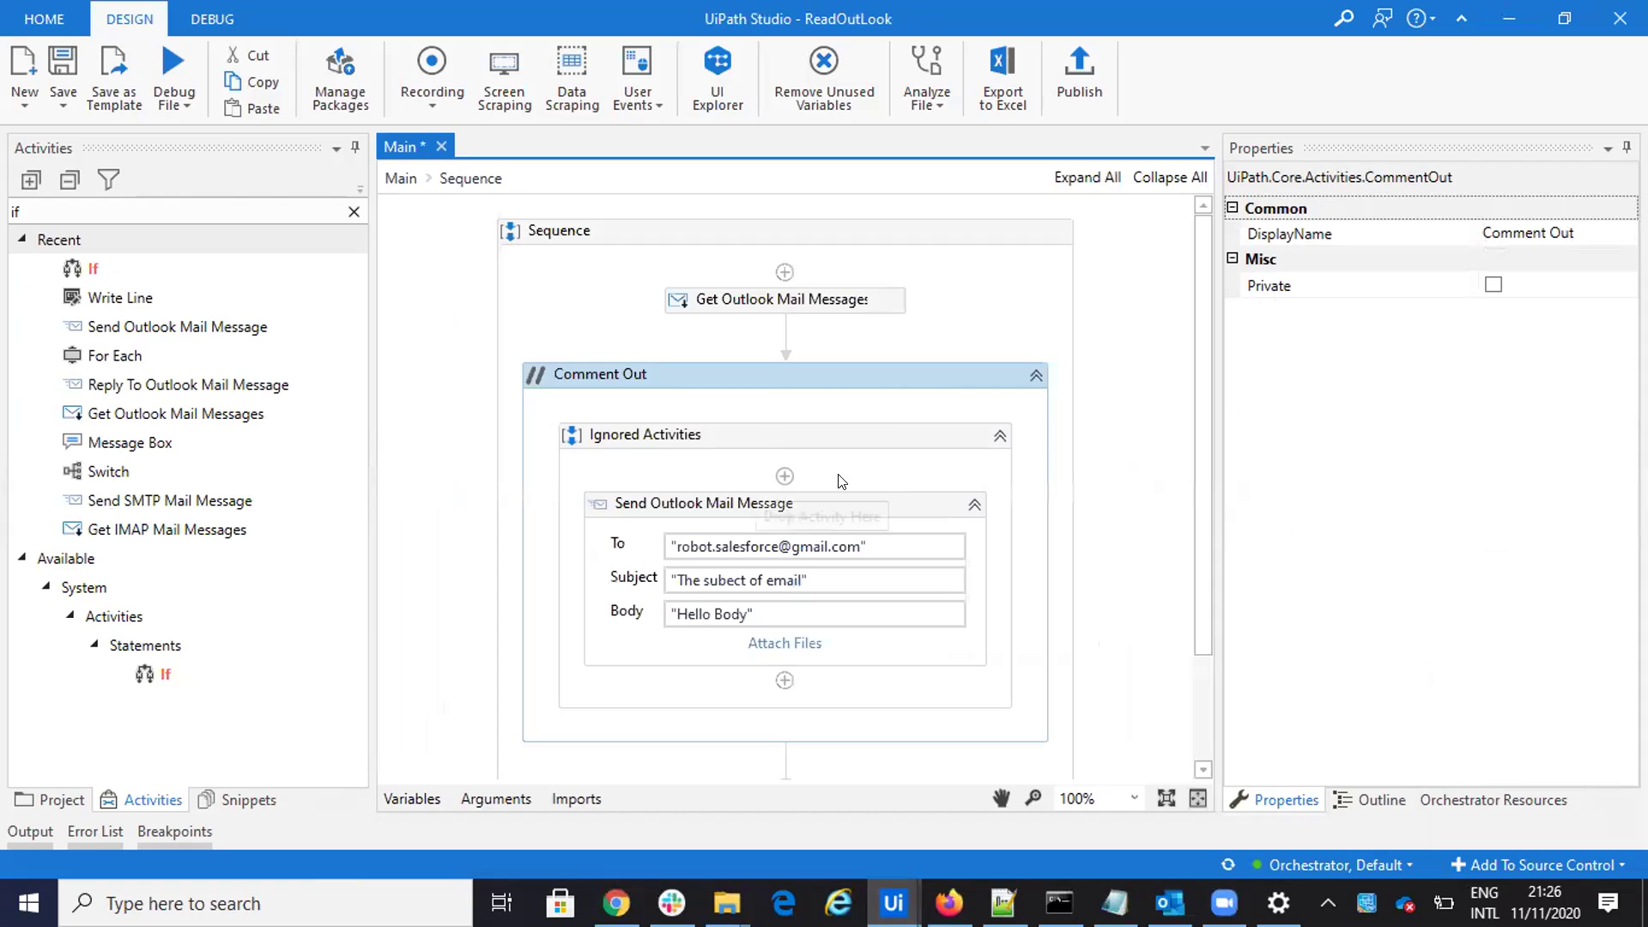
pyautogui.rightClick(757, 395)
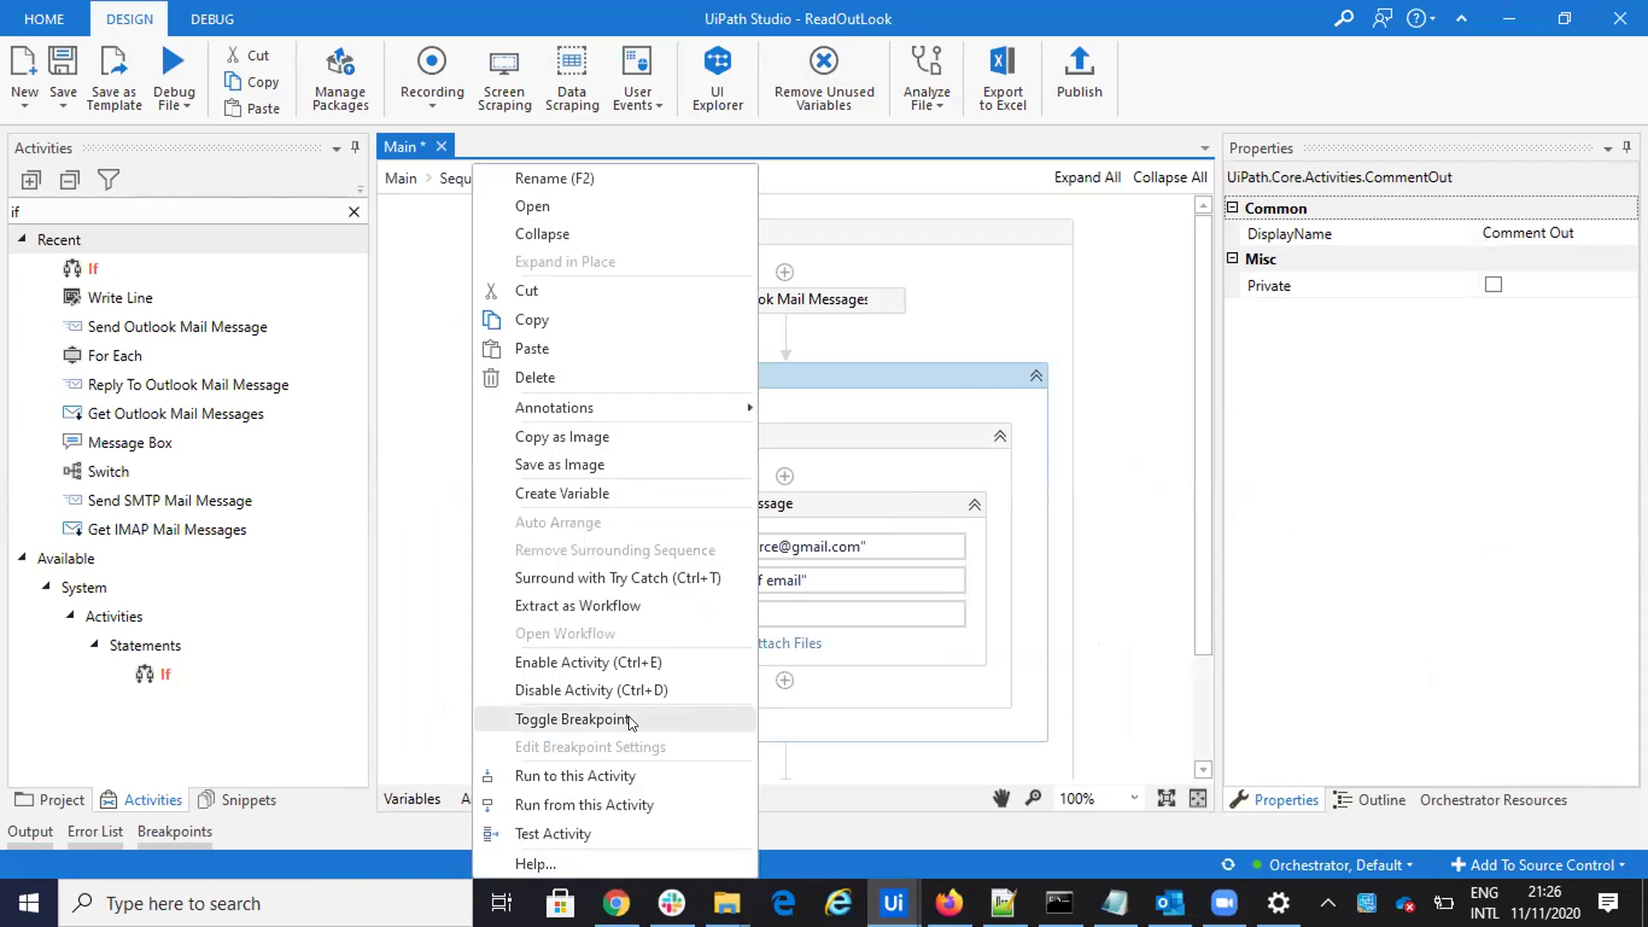
pyautogui.click(589, 663)
# Step: Review the Send Outlook Mail Message properties and inspect the full Account expression without changing it
pyautogui.click(796, 413)
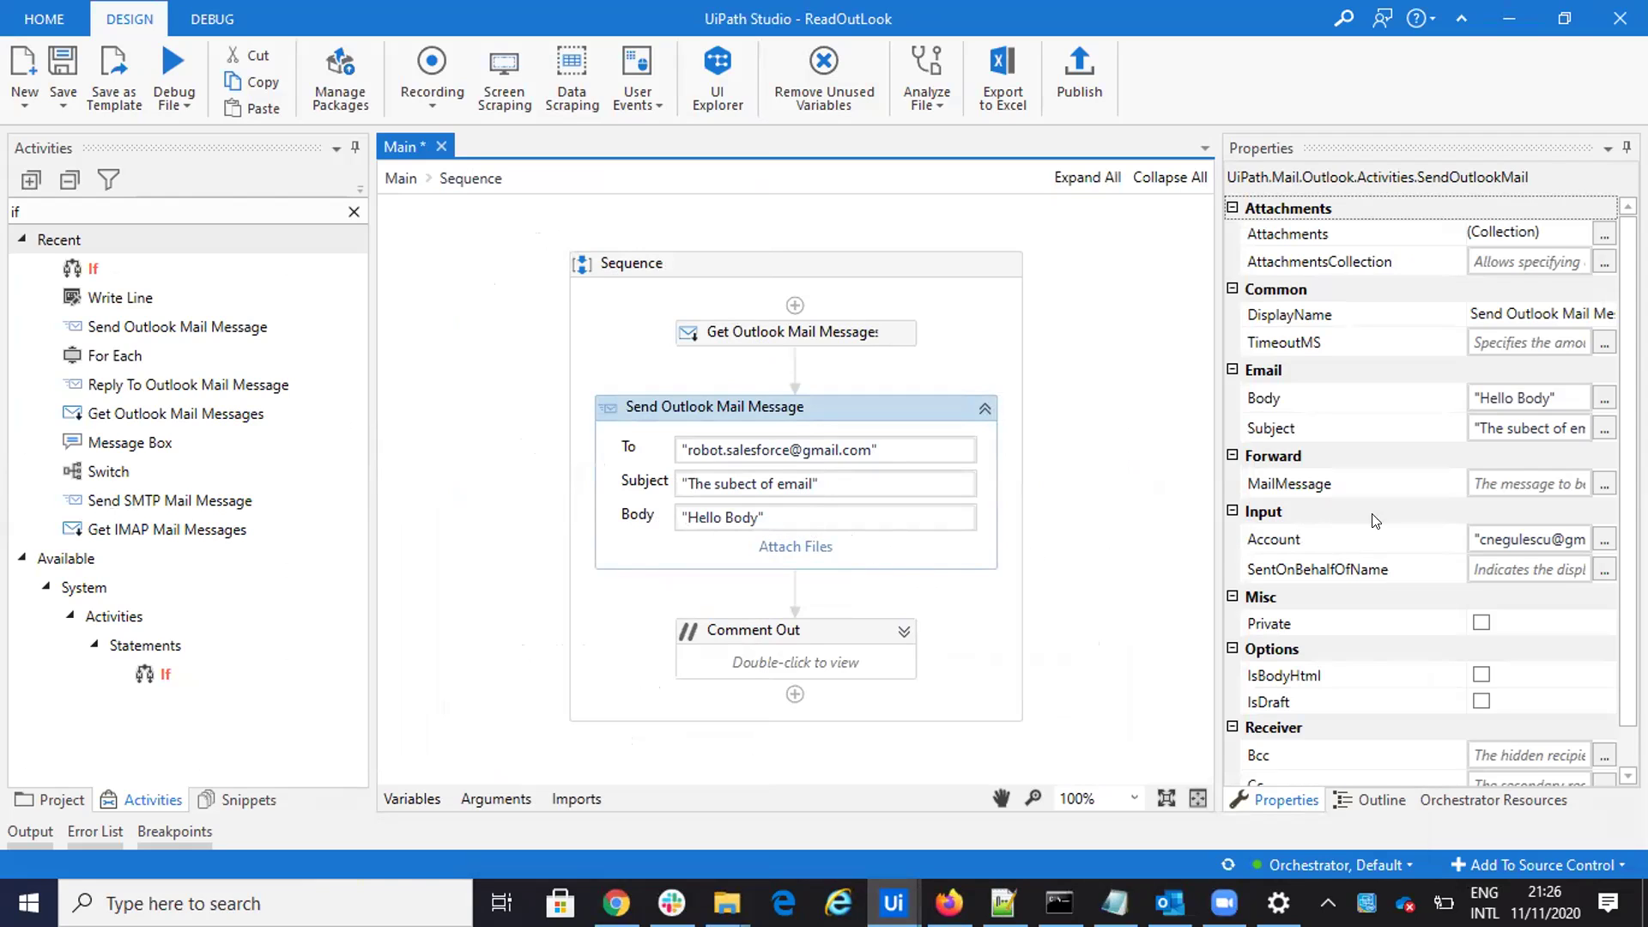
pyautogui.scroll(-1, 1531, 568)
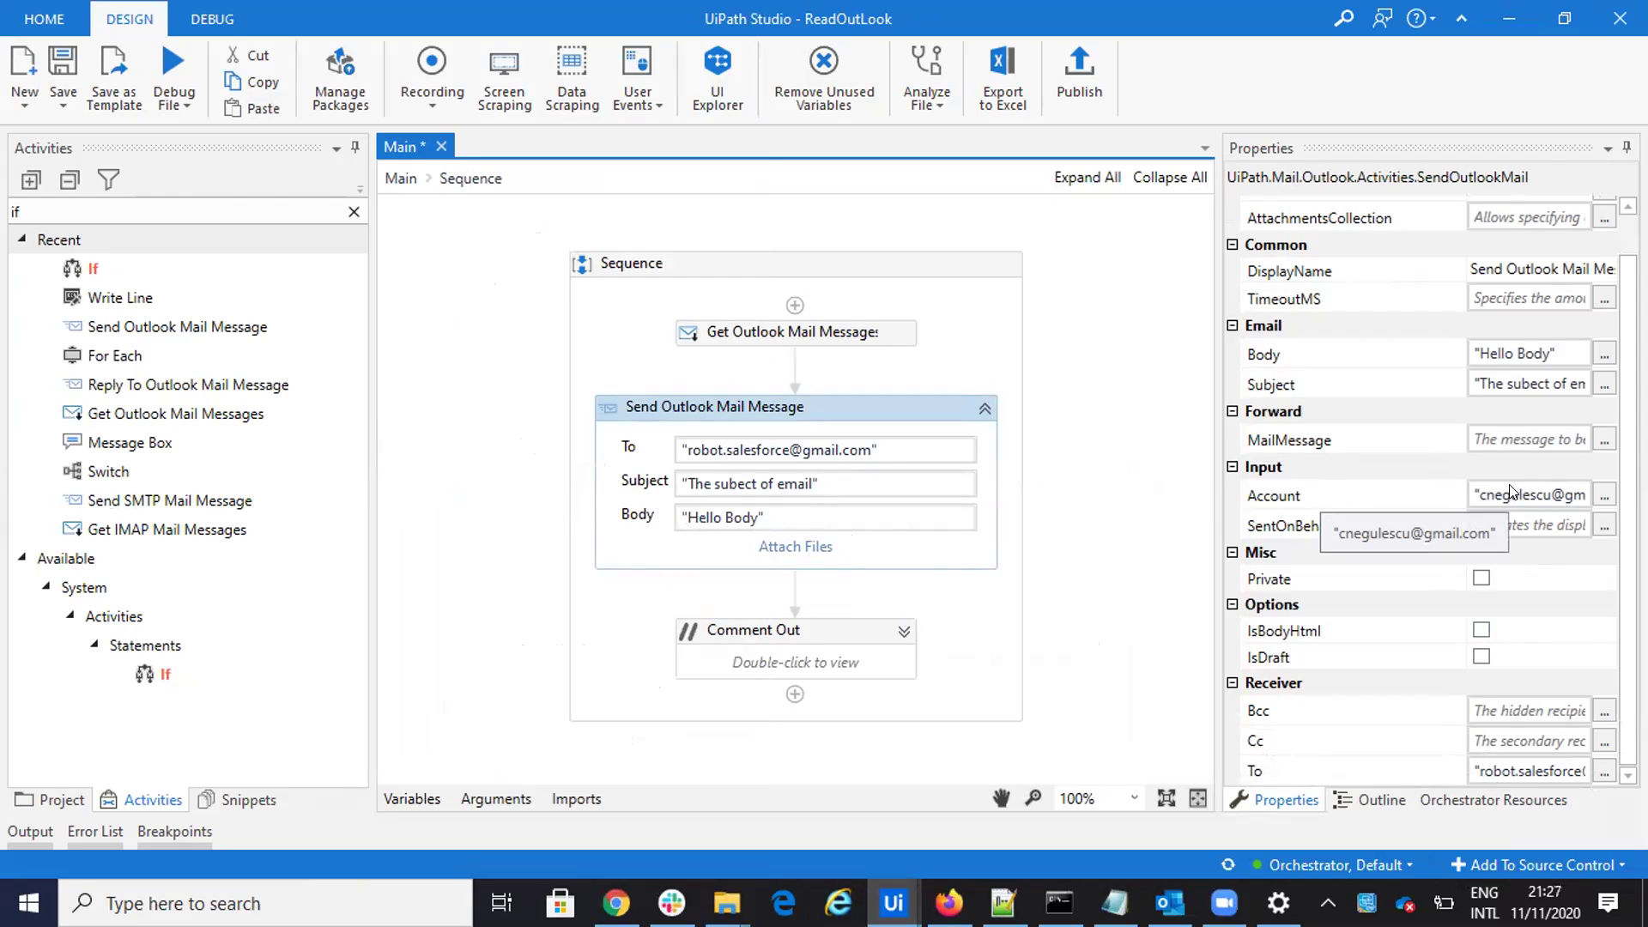
pyautogui.click(1604, 496)
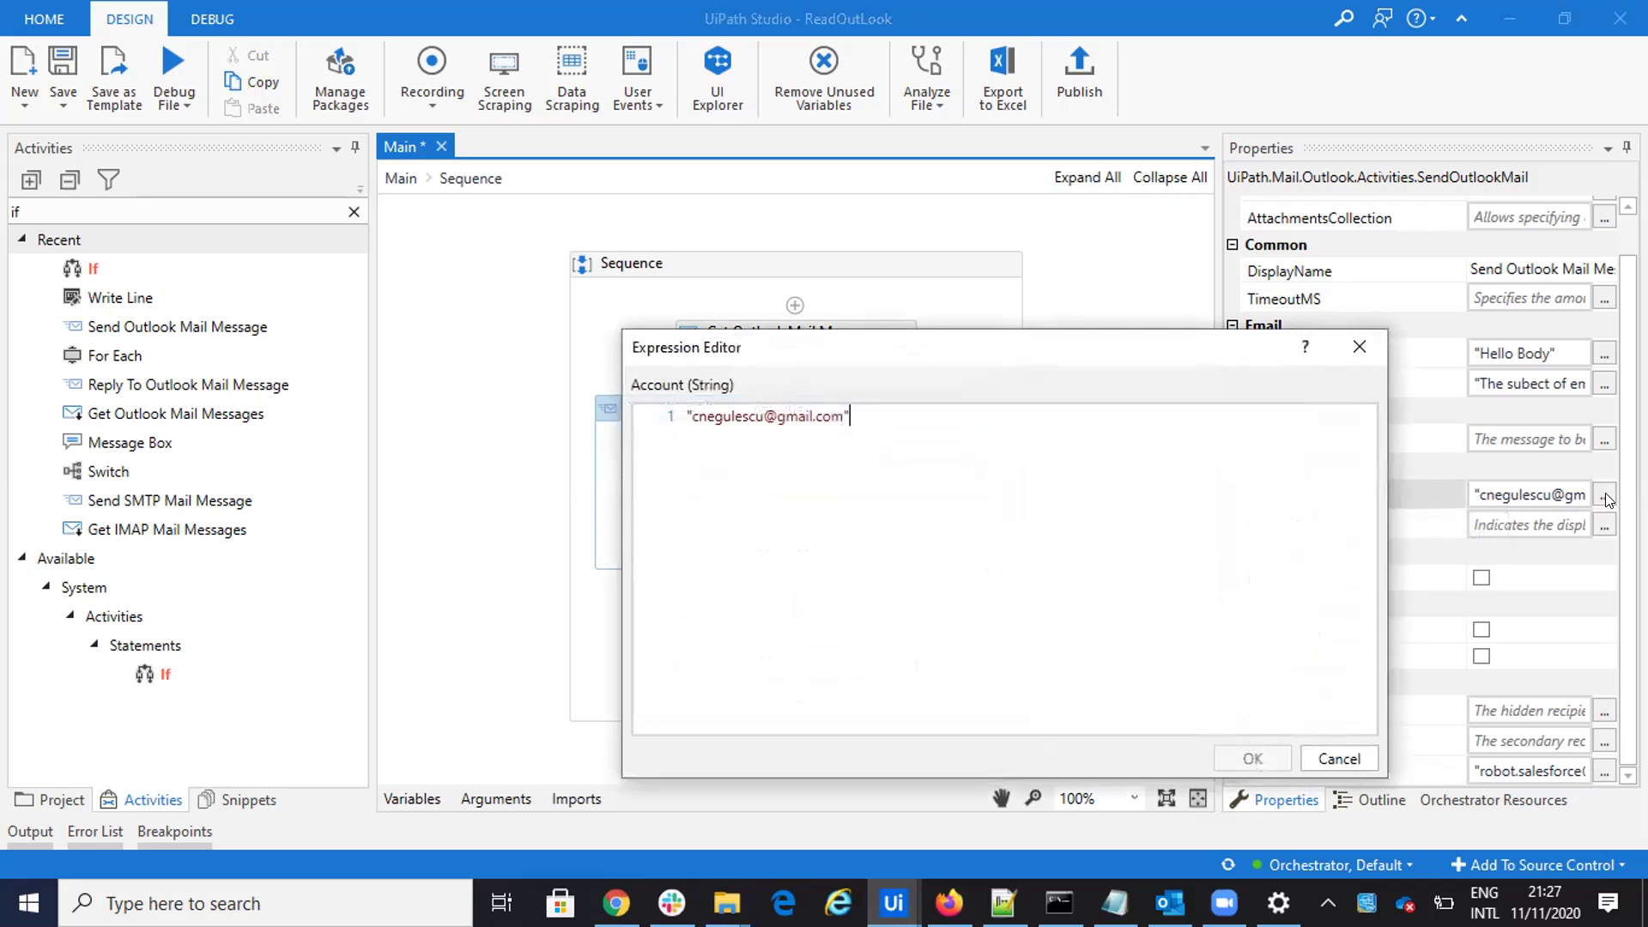
pyautogui.click(1336, 759)
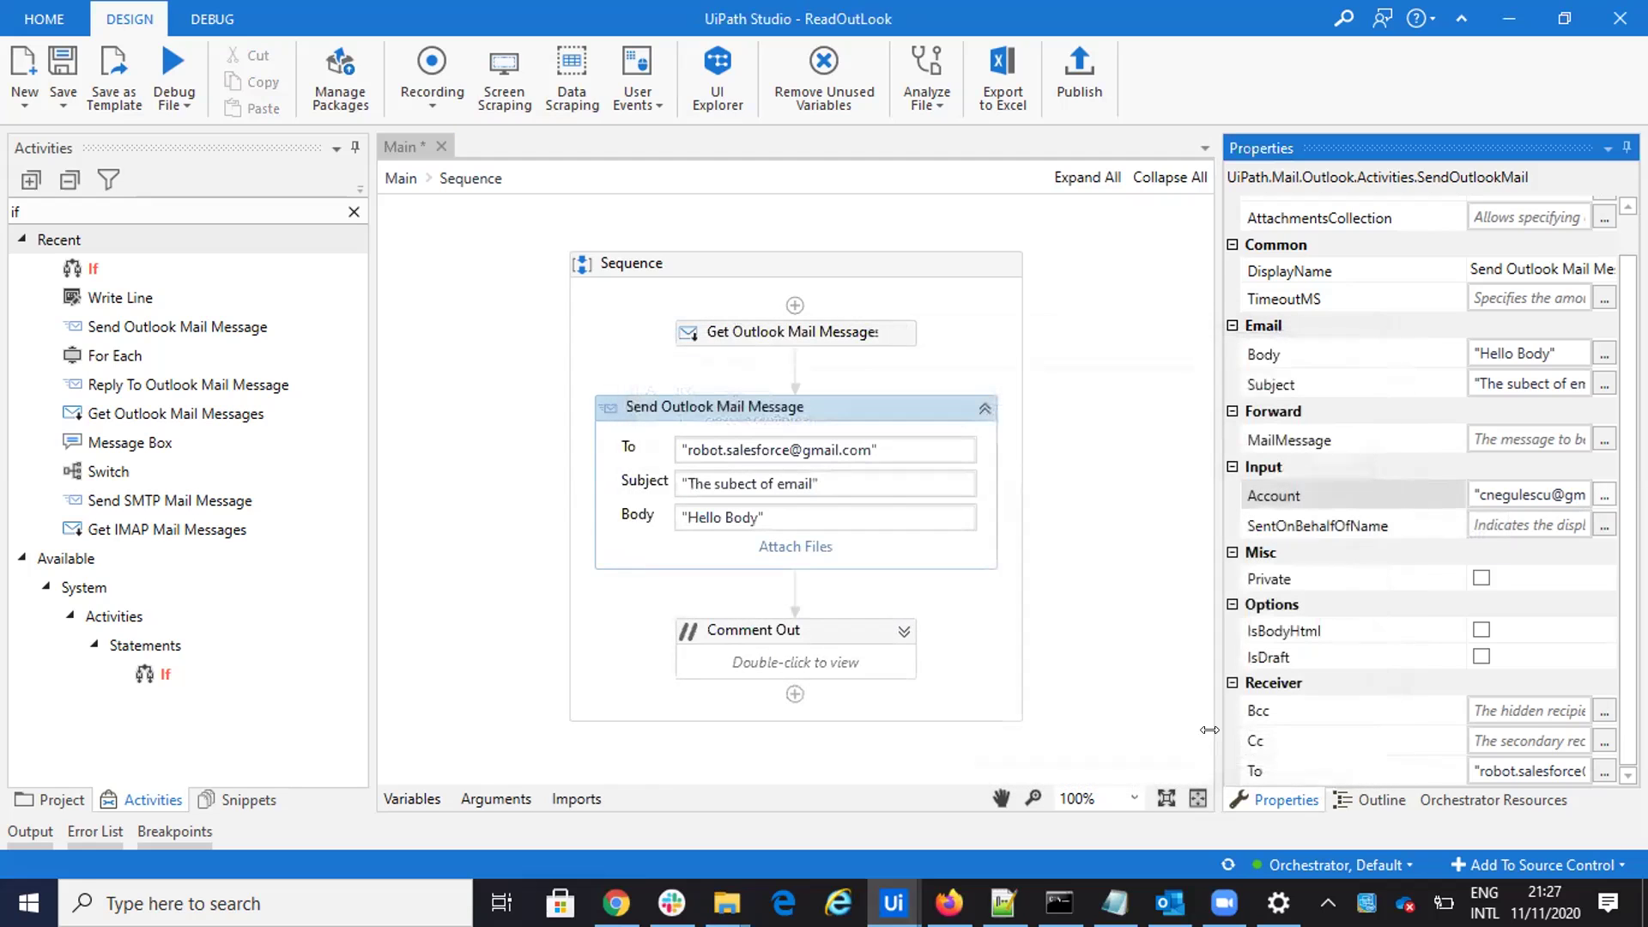
# Step: Set the Send Outlook Mail Message body to "Hello Body VIDeo" and run the current file
pyautogui.click(1560, 352)
pyautogui.write('VIDRO')
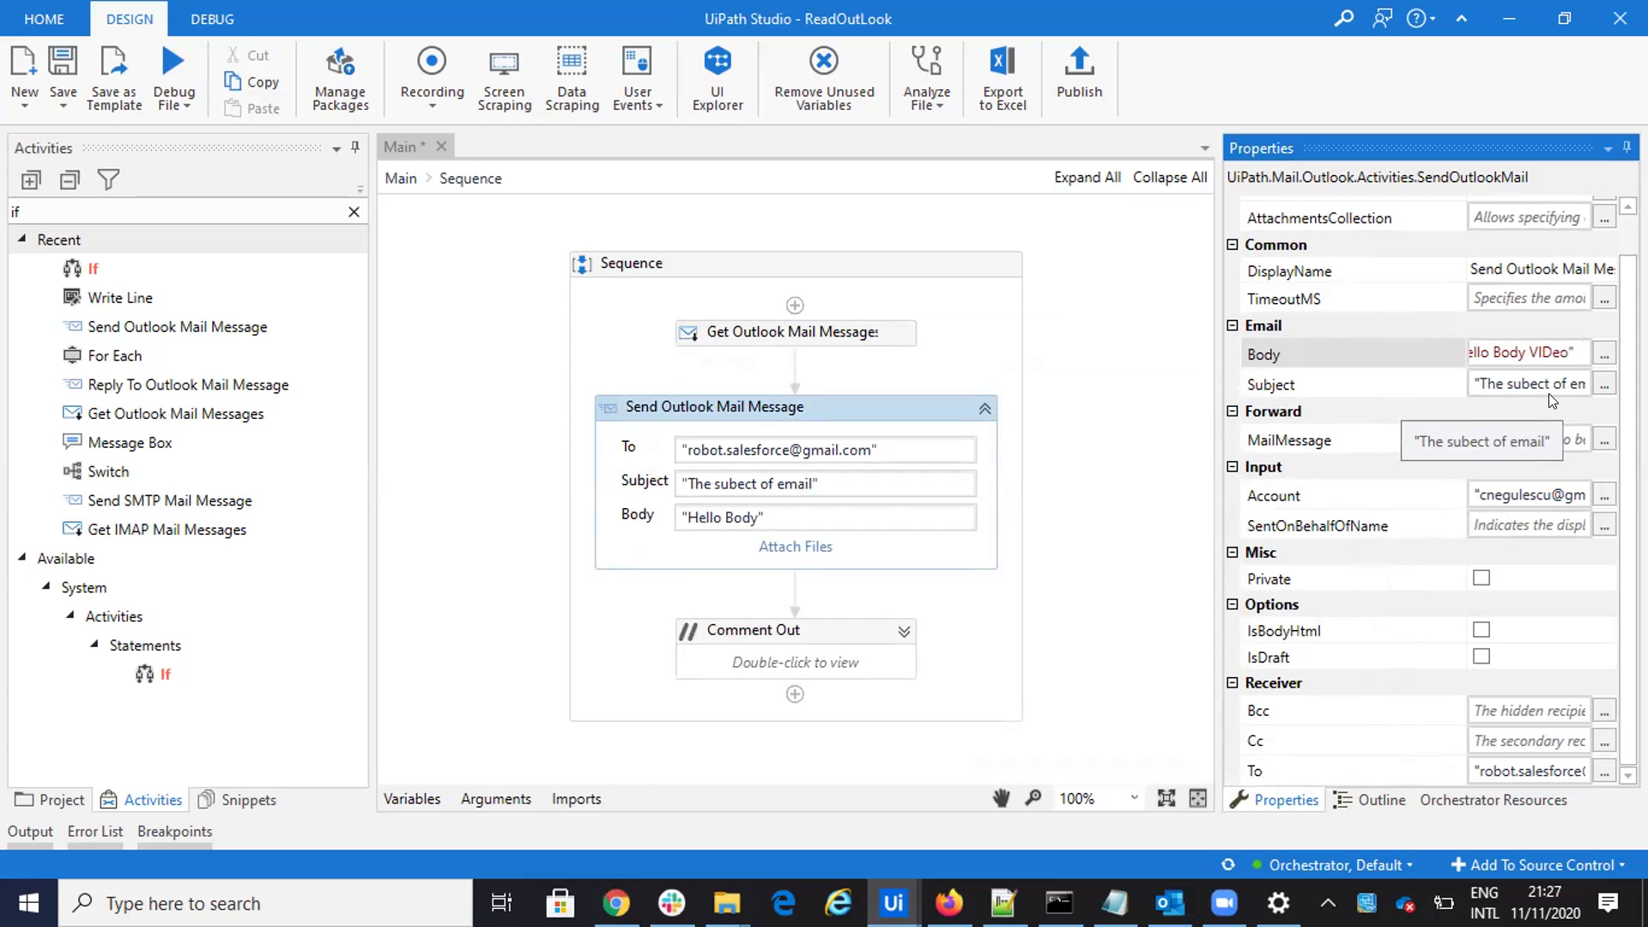
pyautogui.click(182, 102)
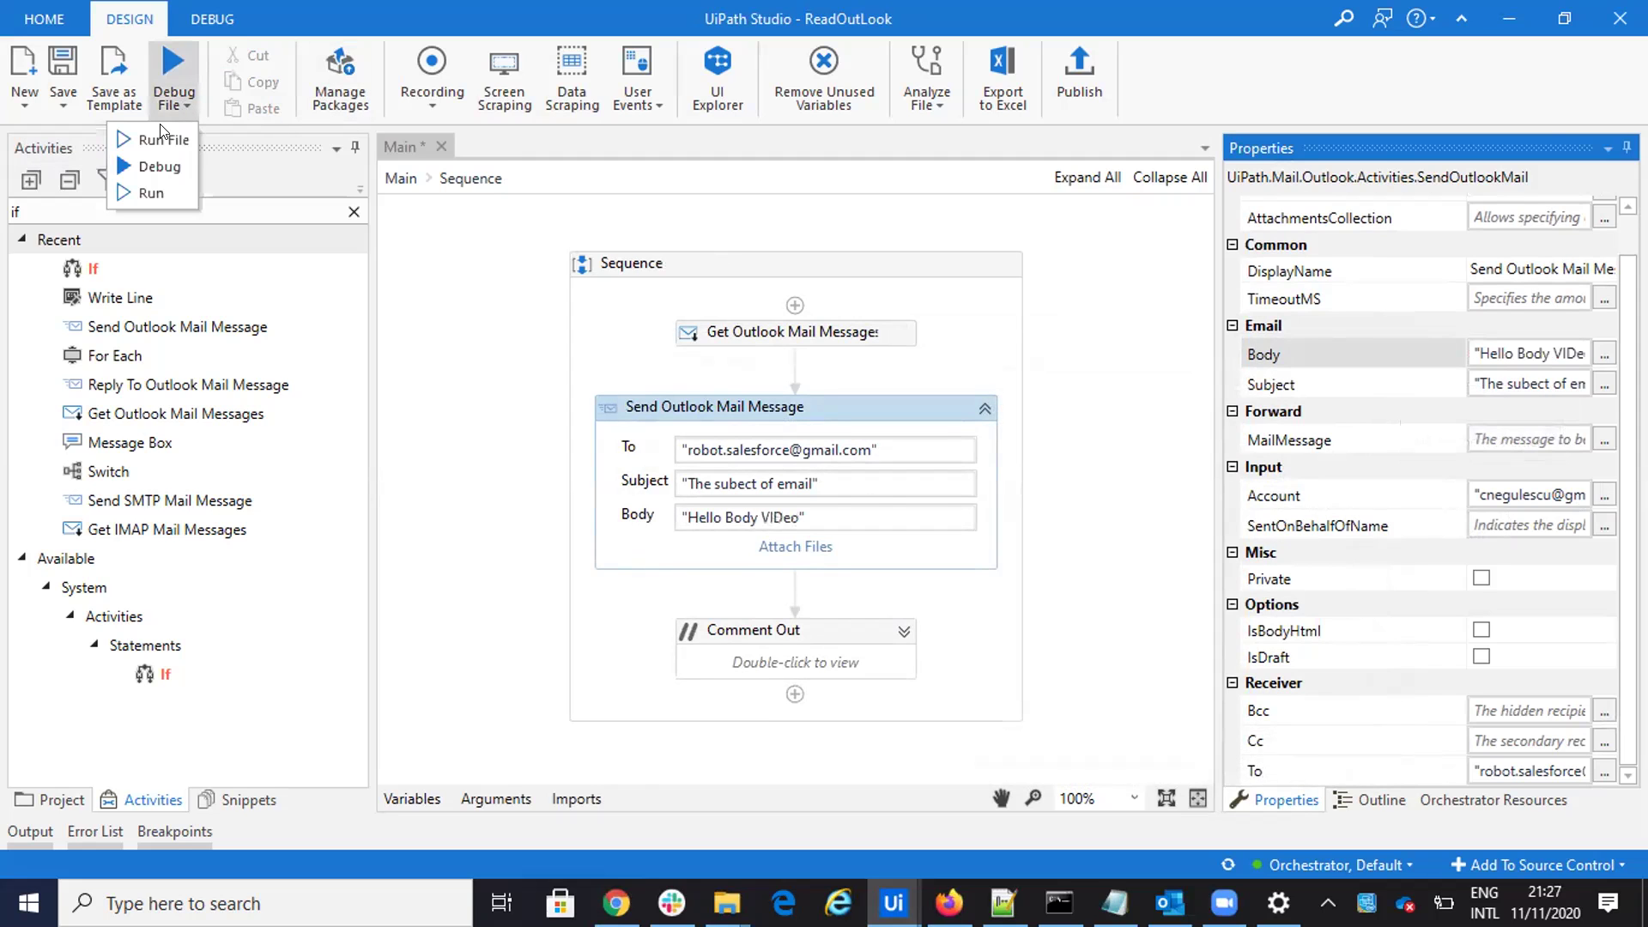
pyautogui.click(161, 133)
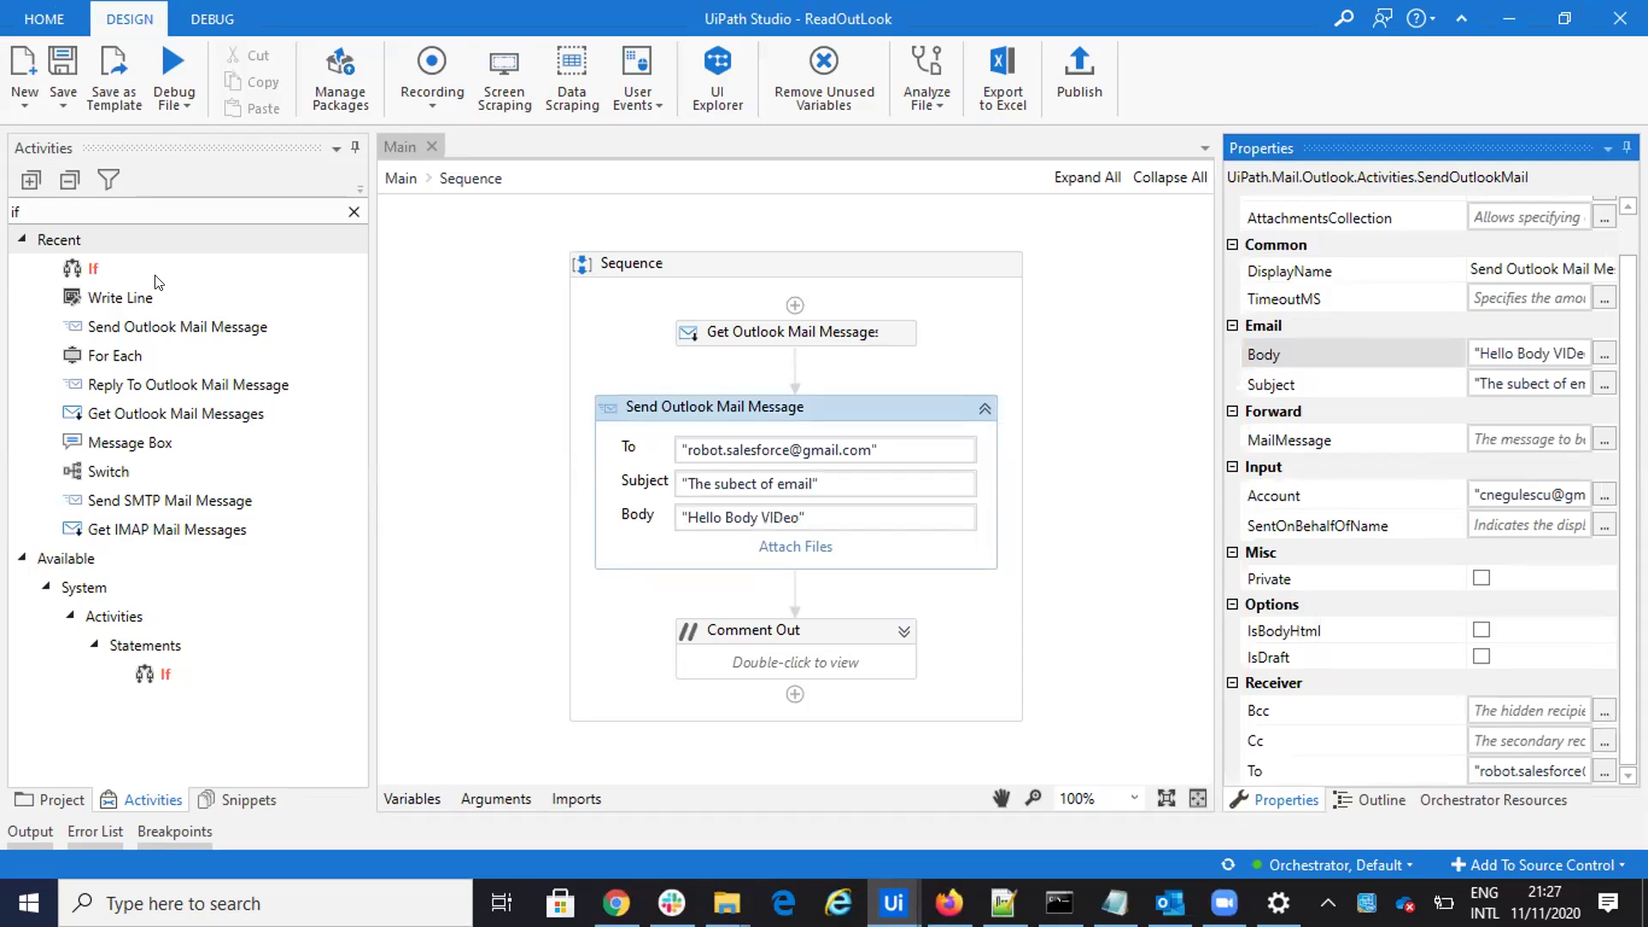
# Step: Switch to Firefox and reload the recipient's Gmail inbox to check for the sent message
pyautogui.click(949, 902)
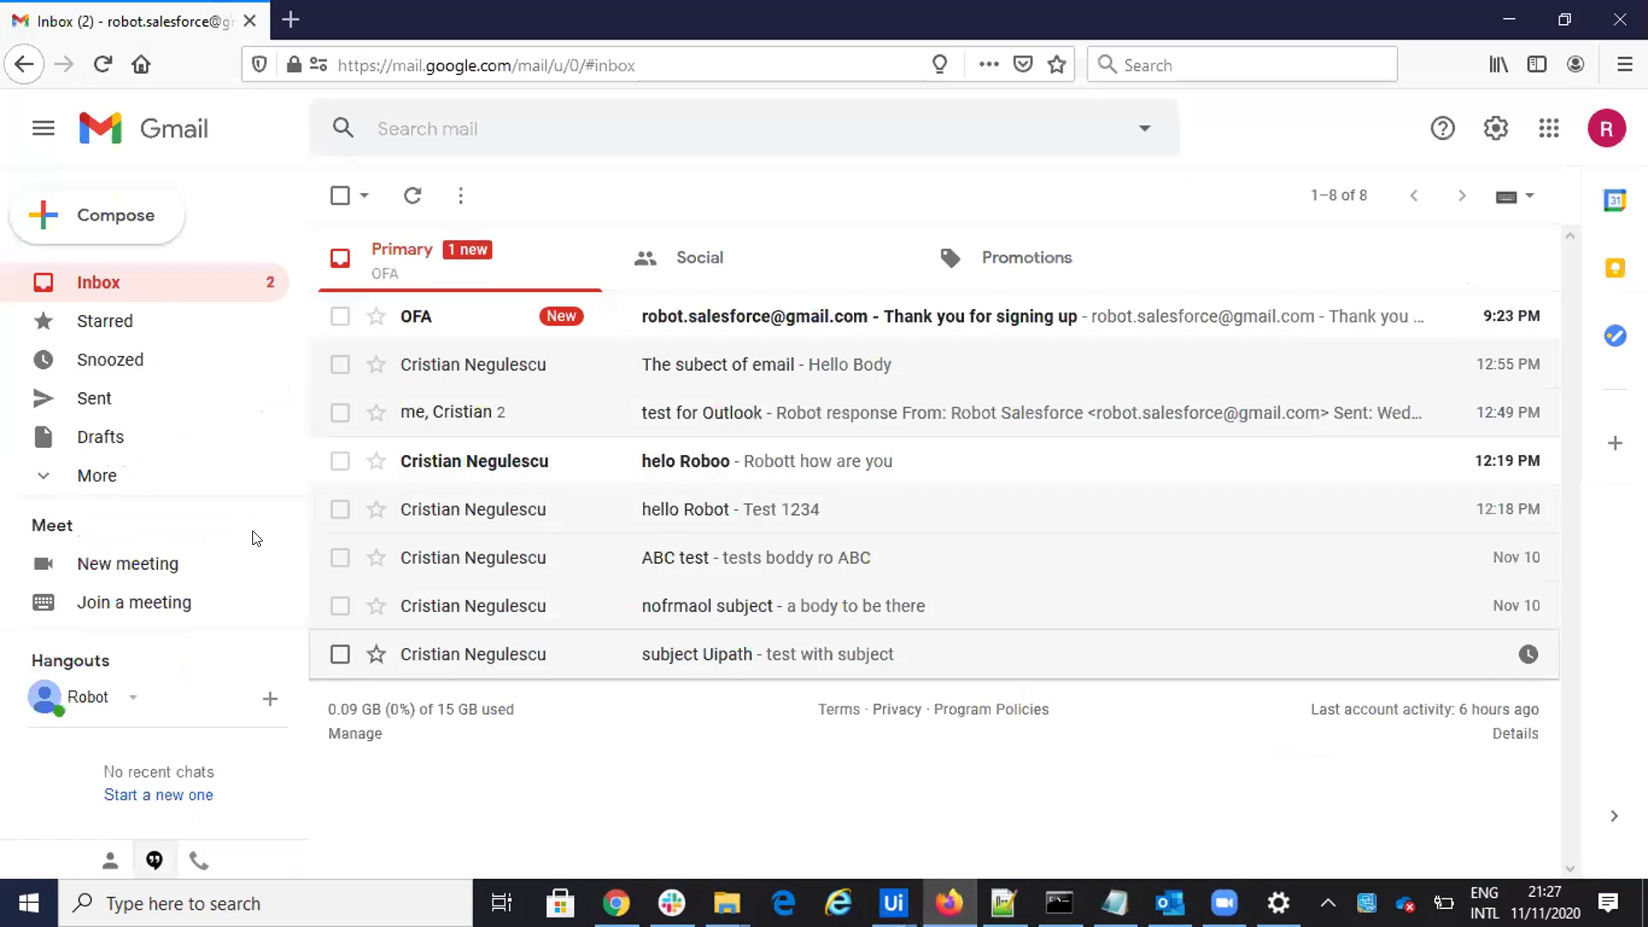
pyautogui.click(102, 64)
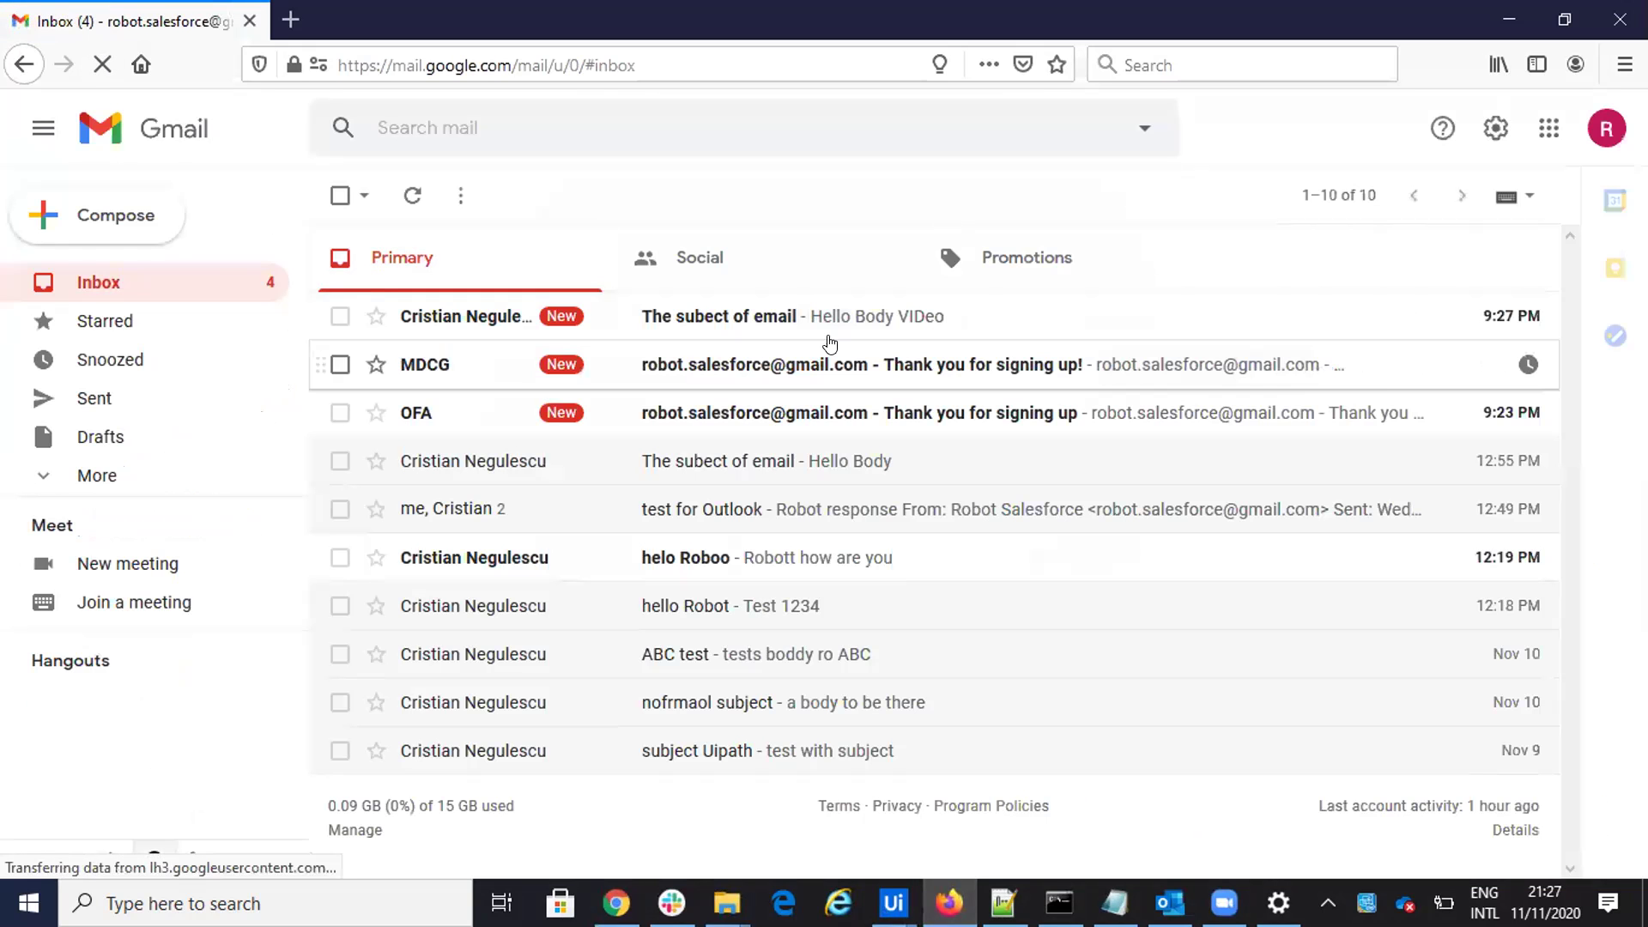
# Step: Open the message "The subect of email" to read its body, and return to UiPath Studio
pyautogui.click(725, 318)
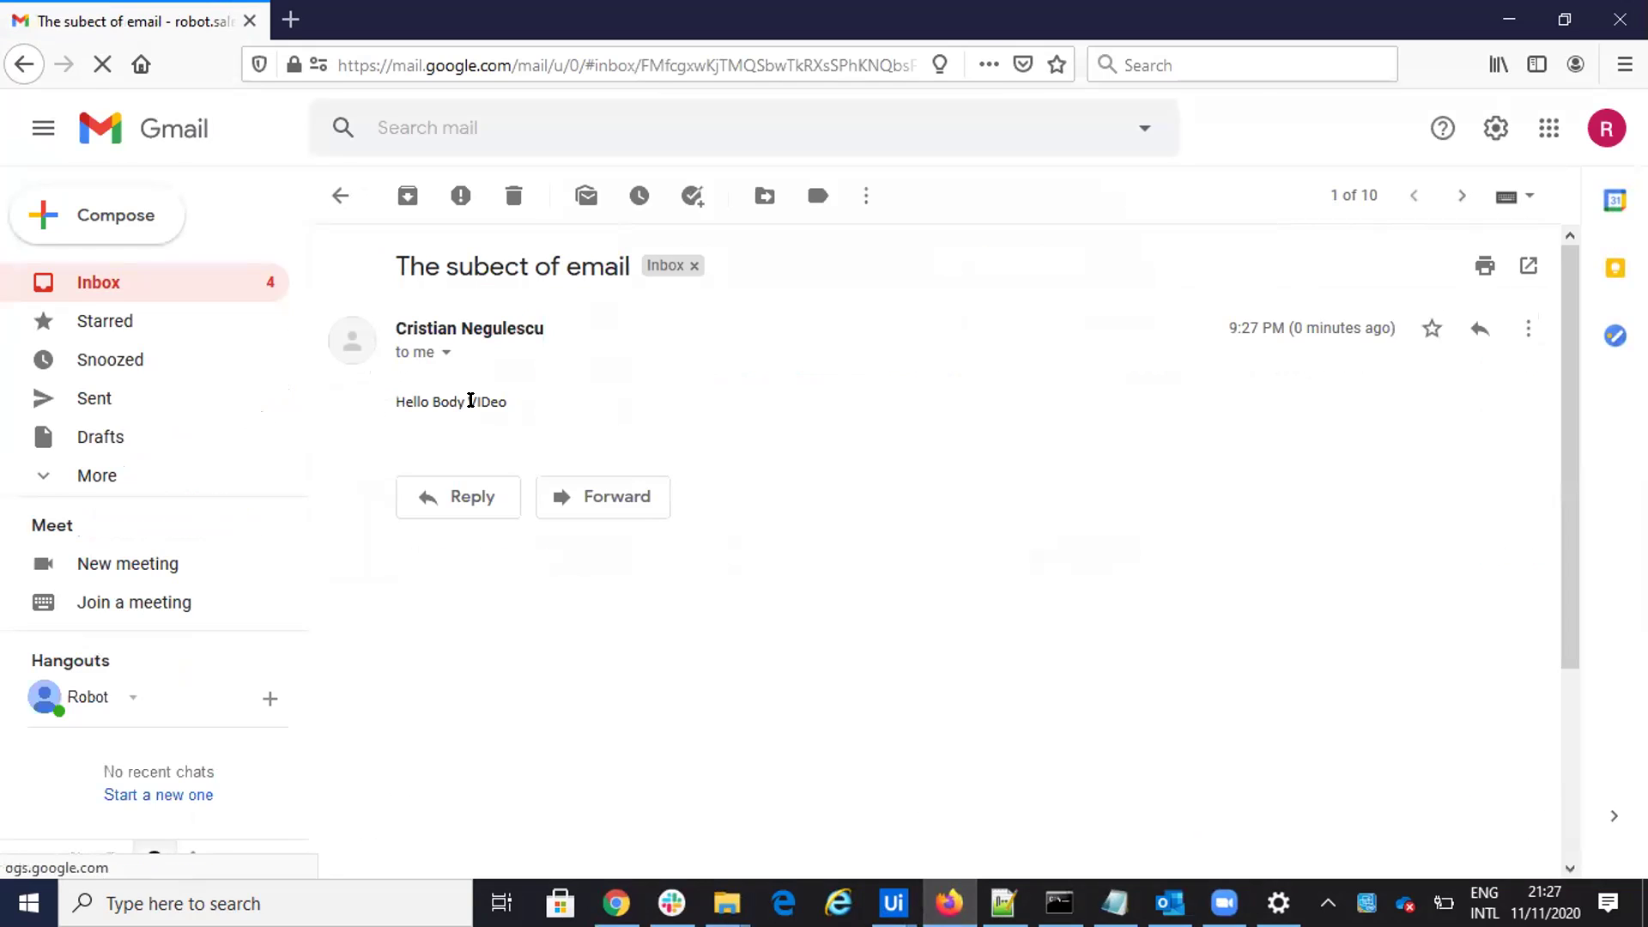
pyautogui.hotkey('alt', 'Tab')
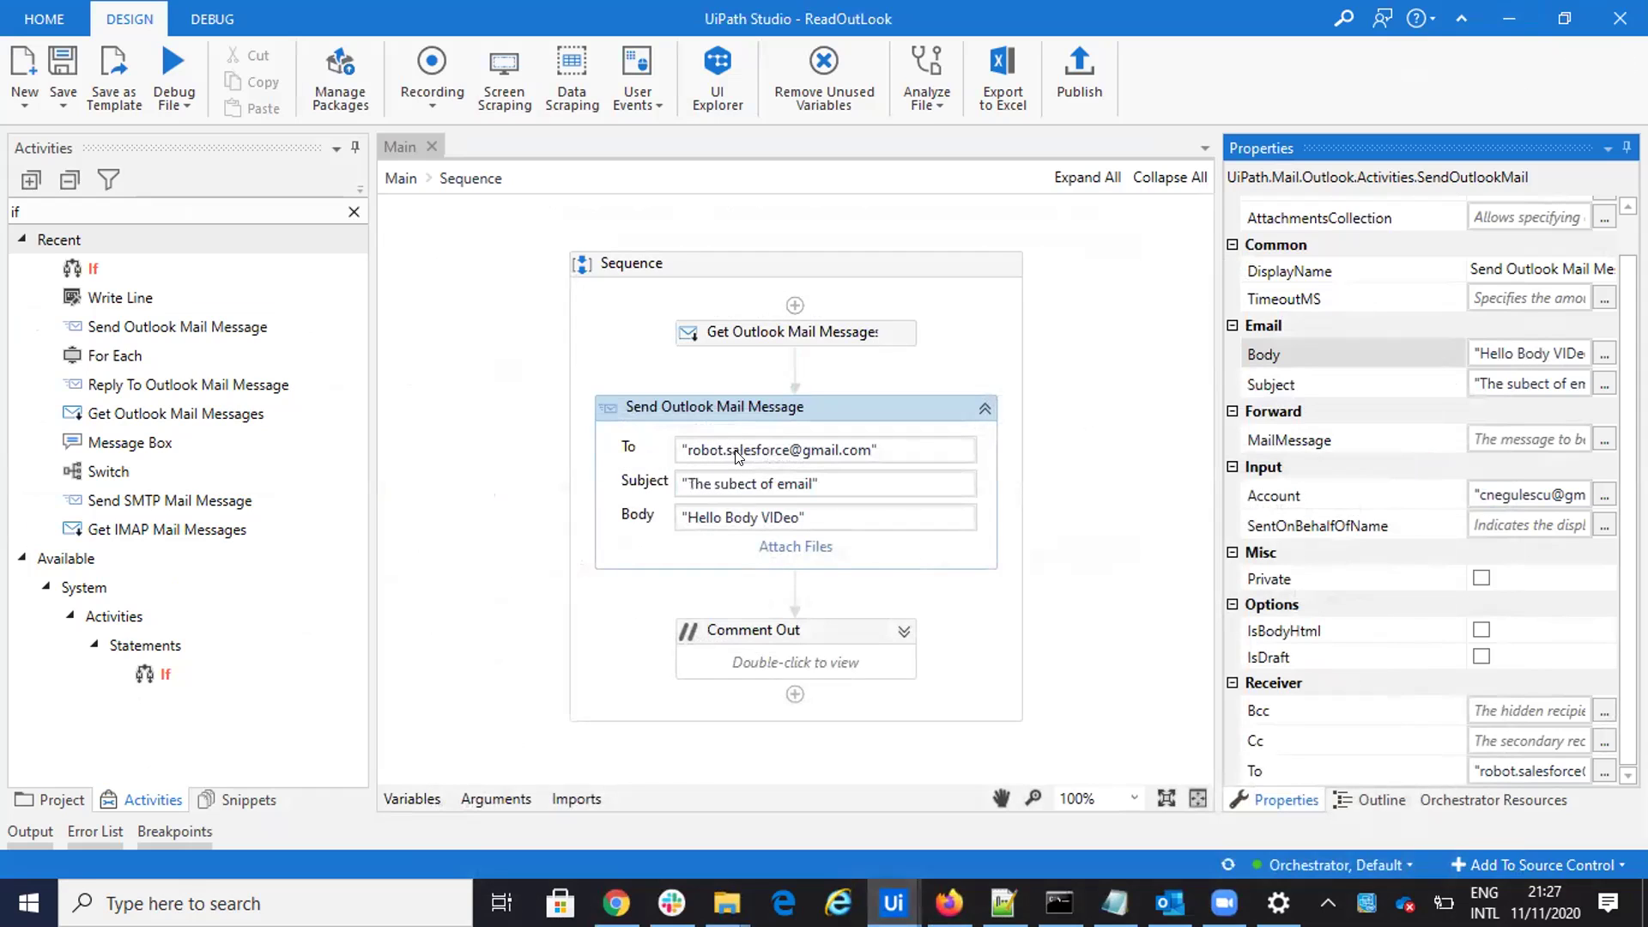
# Step: Disable the Send Outlook Mail Message activity and enable the Comment Out block at the end of the sequence
pyautogui.moveTo(857, 658); pyautogui.dragTo(863, 624)
pyautogui.rightClick(918, 407)
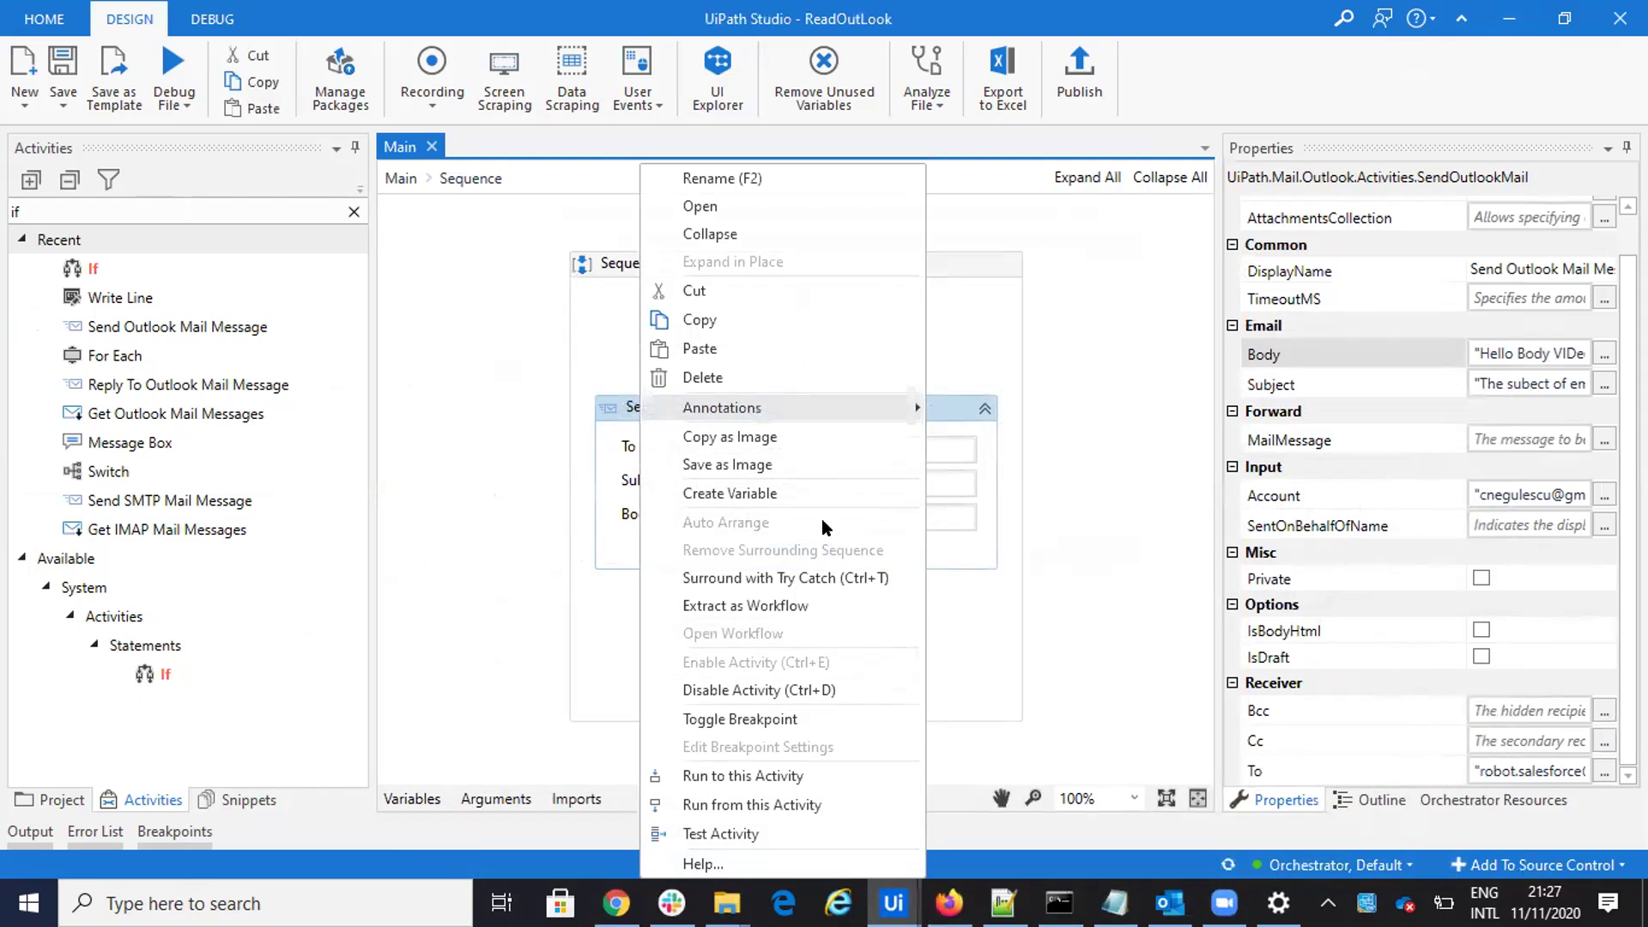
pyautogui.click(759, 692)
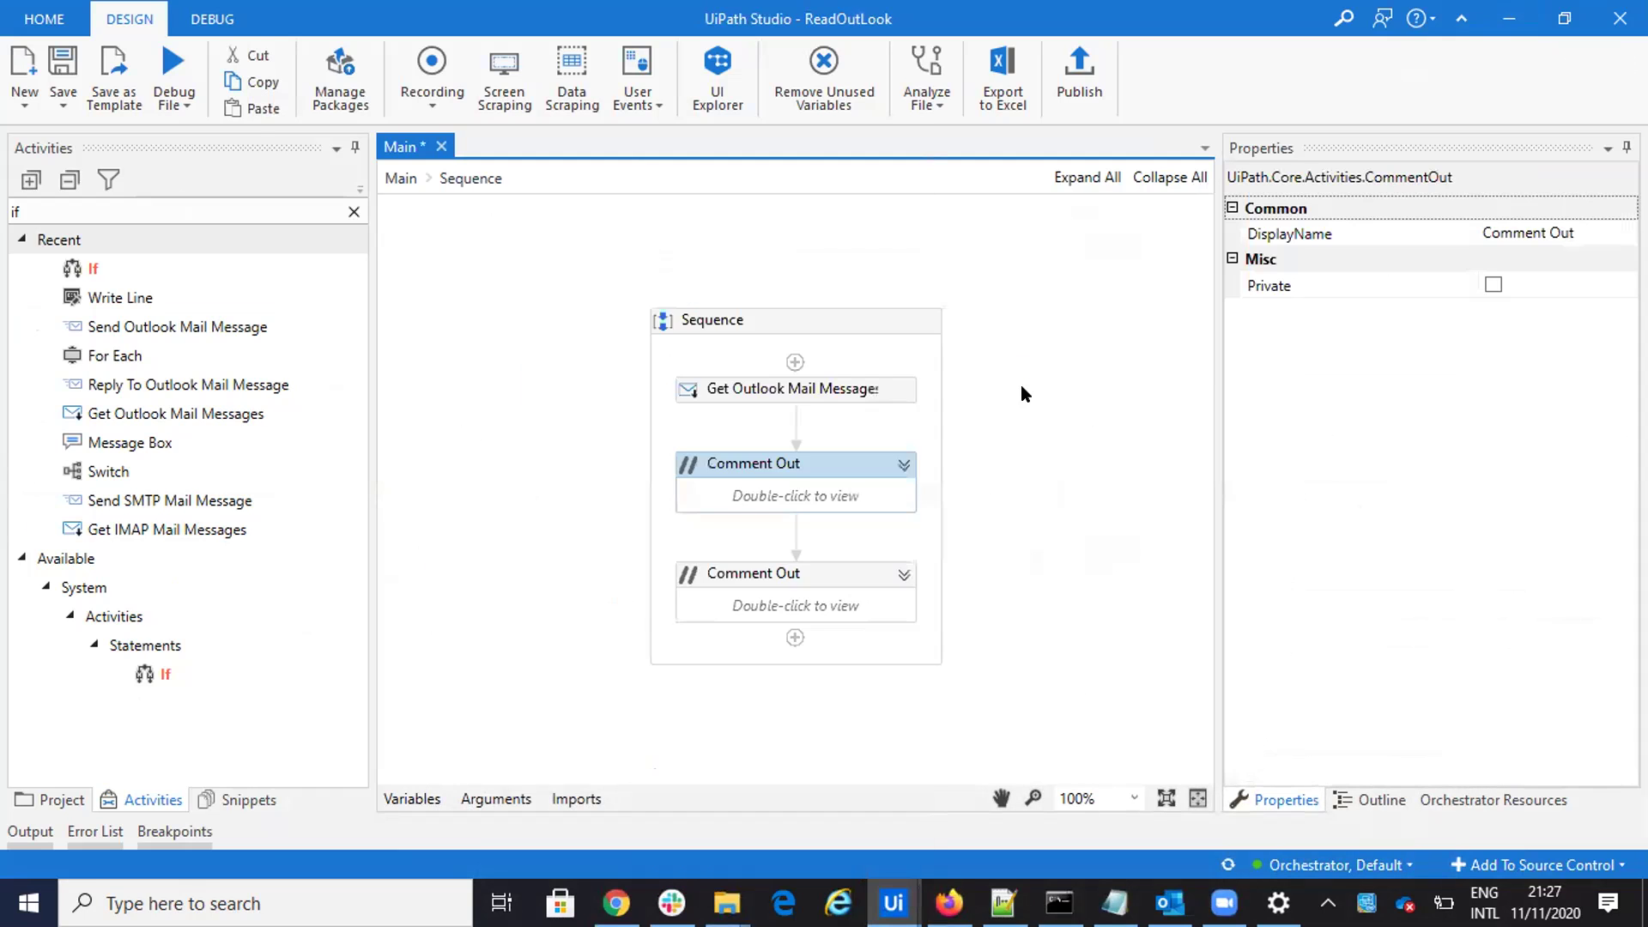
pyautogui.rightClick(890, 573)
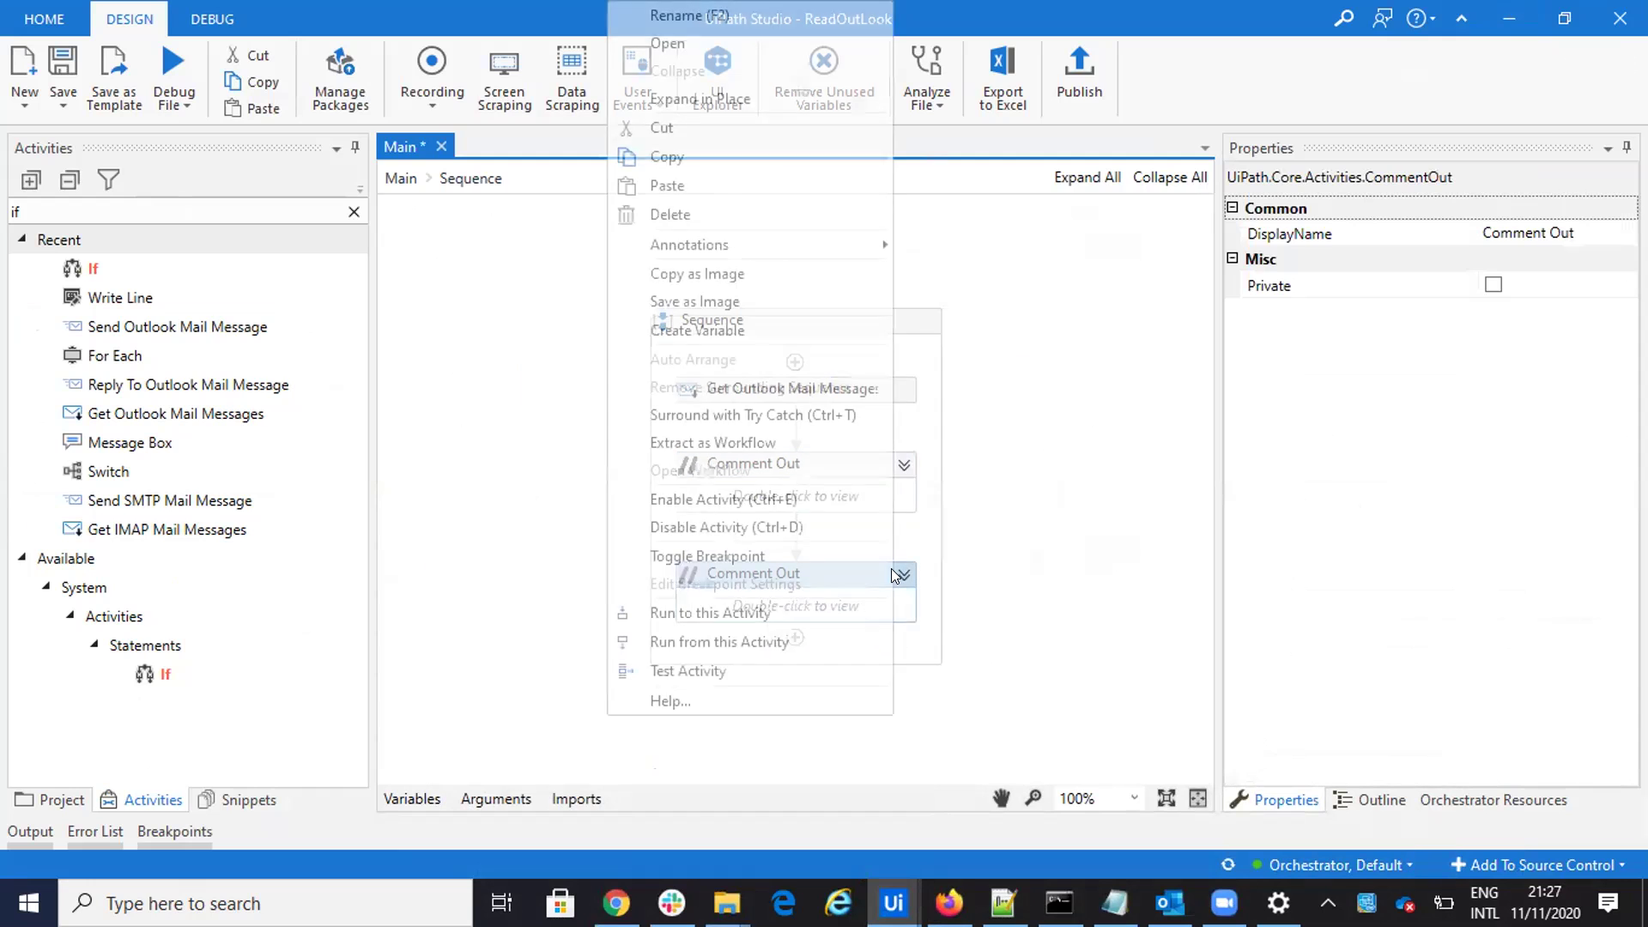
pyautogui.click(745, 513)
# Step: Delete the Write Line activity from the body of the For Each loop
pyautogui.scroll(-6, 596, 377)
pyautogui.click(596, 377)
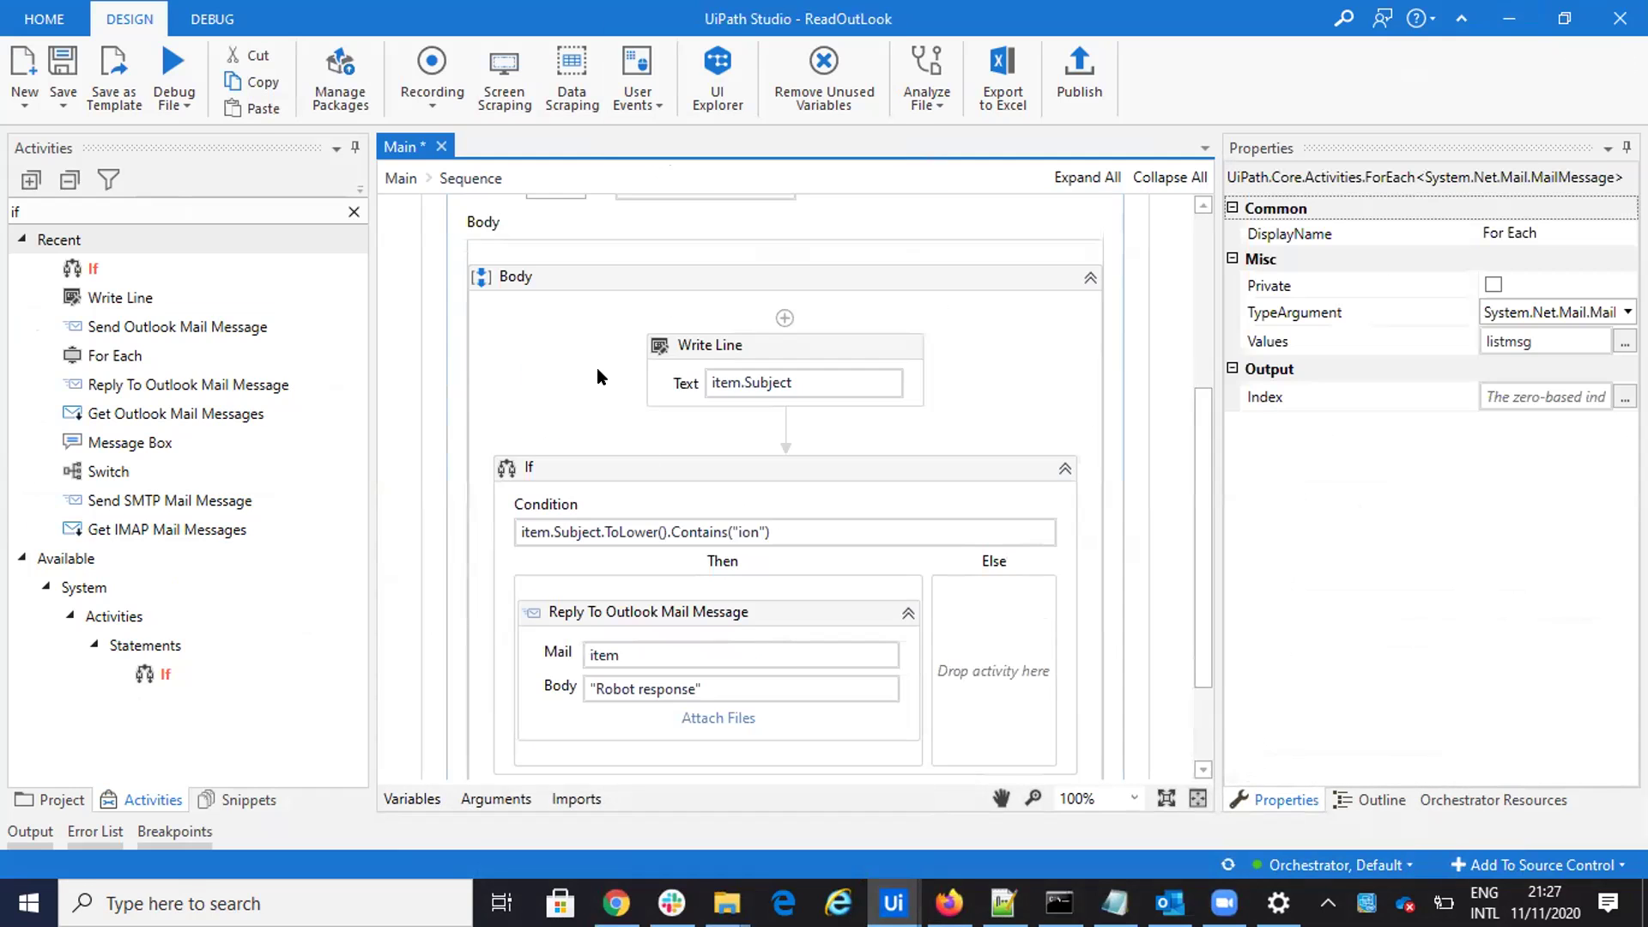
pyautogui.scroll(2, 599, 376)
pyautogui.click(859, 515)
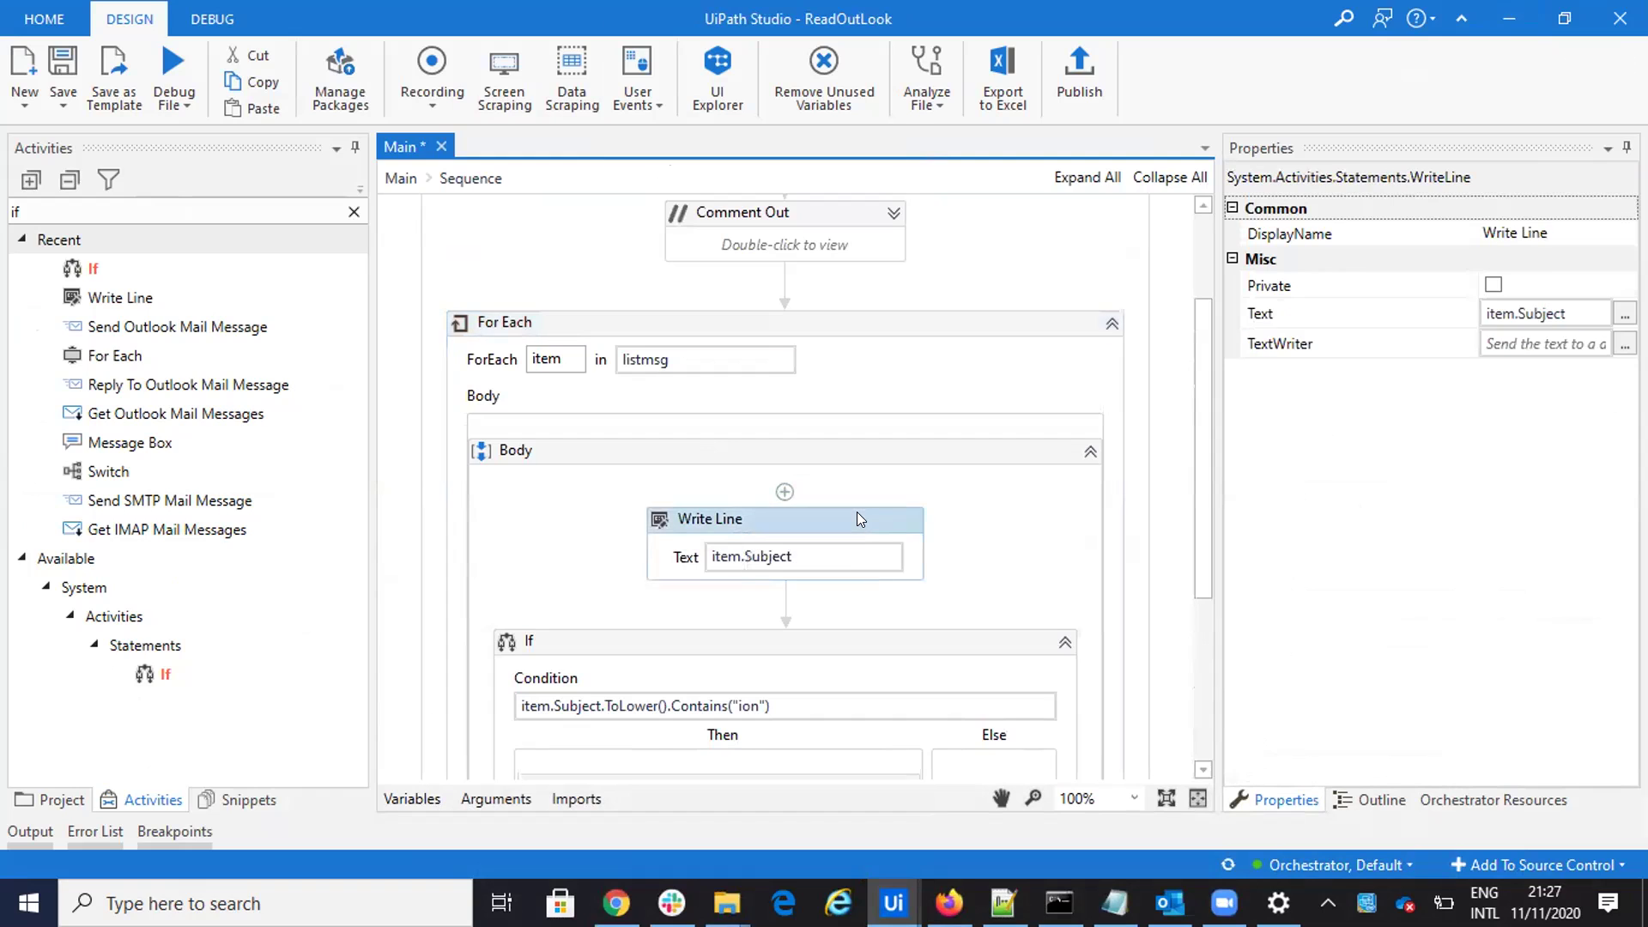
pyautogui.press('Delete')
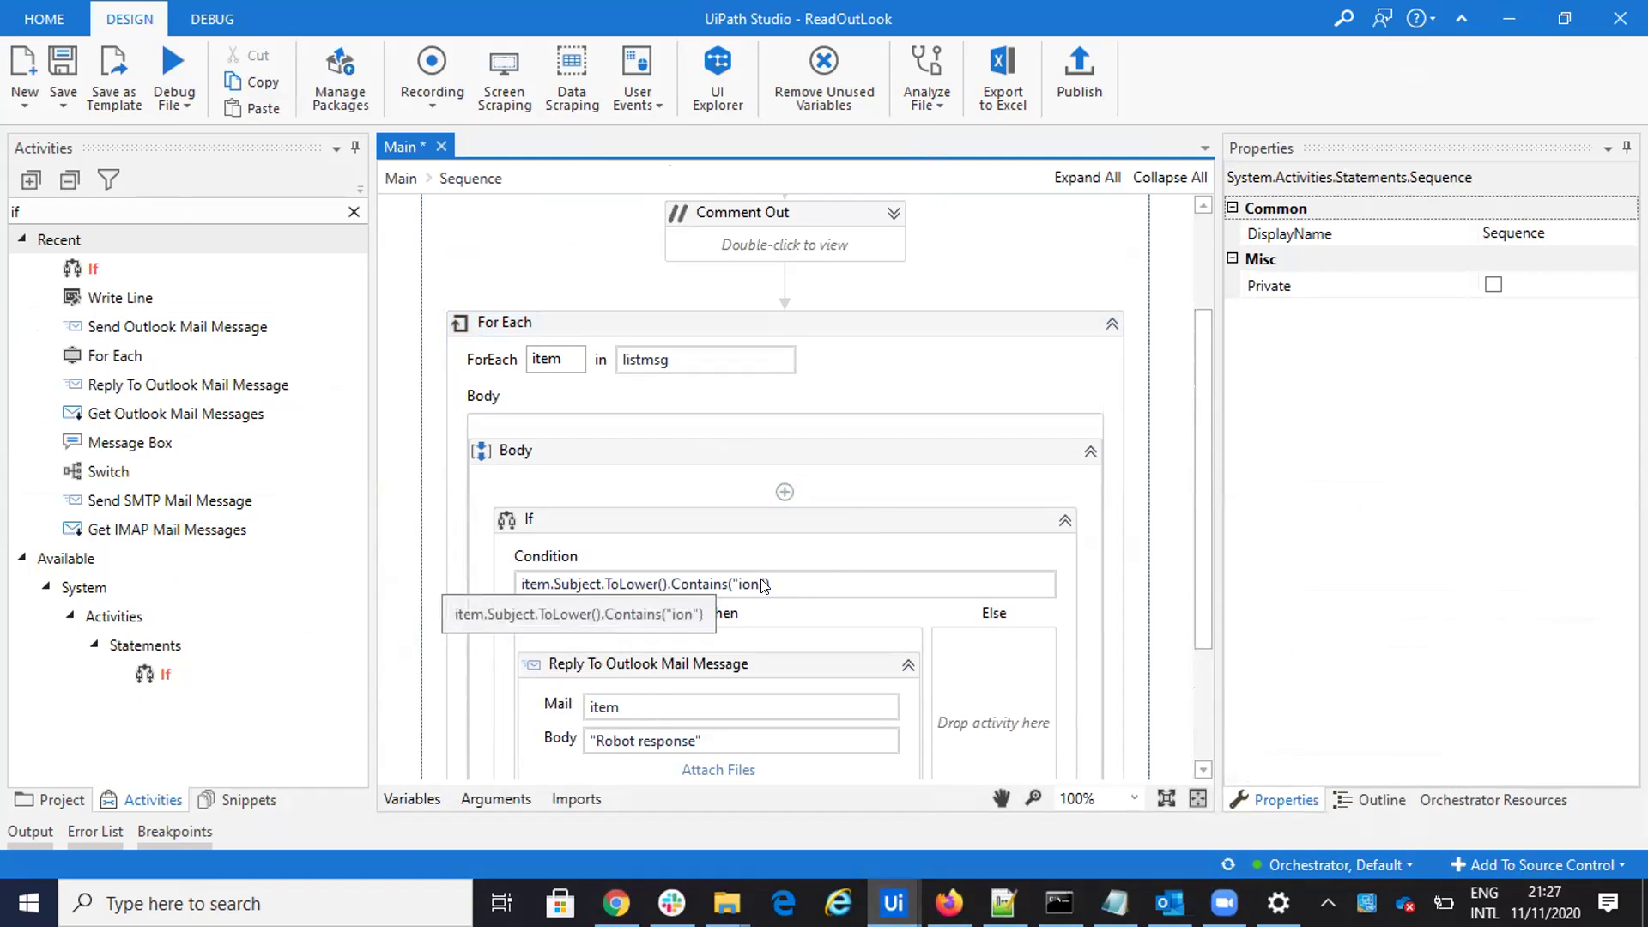
# Step: Shorten the If condition to just "item." by removing the subject comparison
pyautogui.scroll(-1, 764, 585)
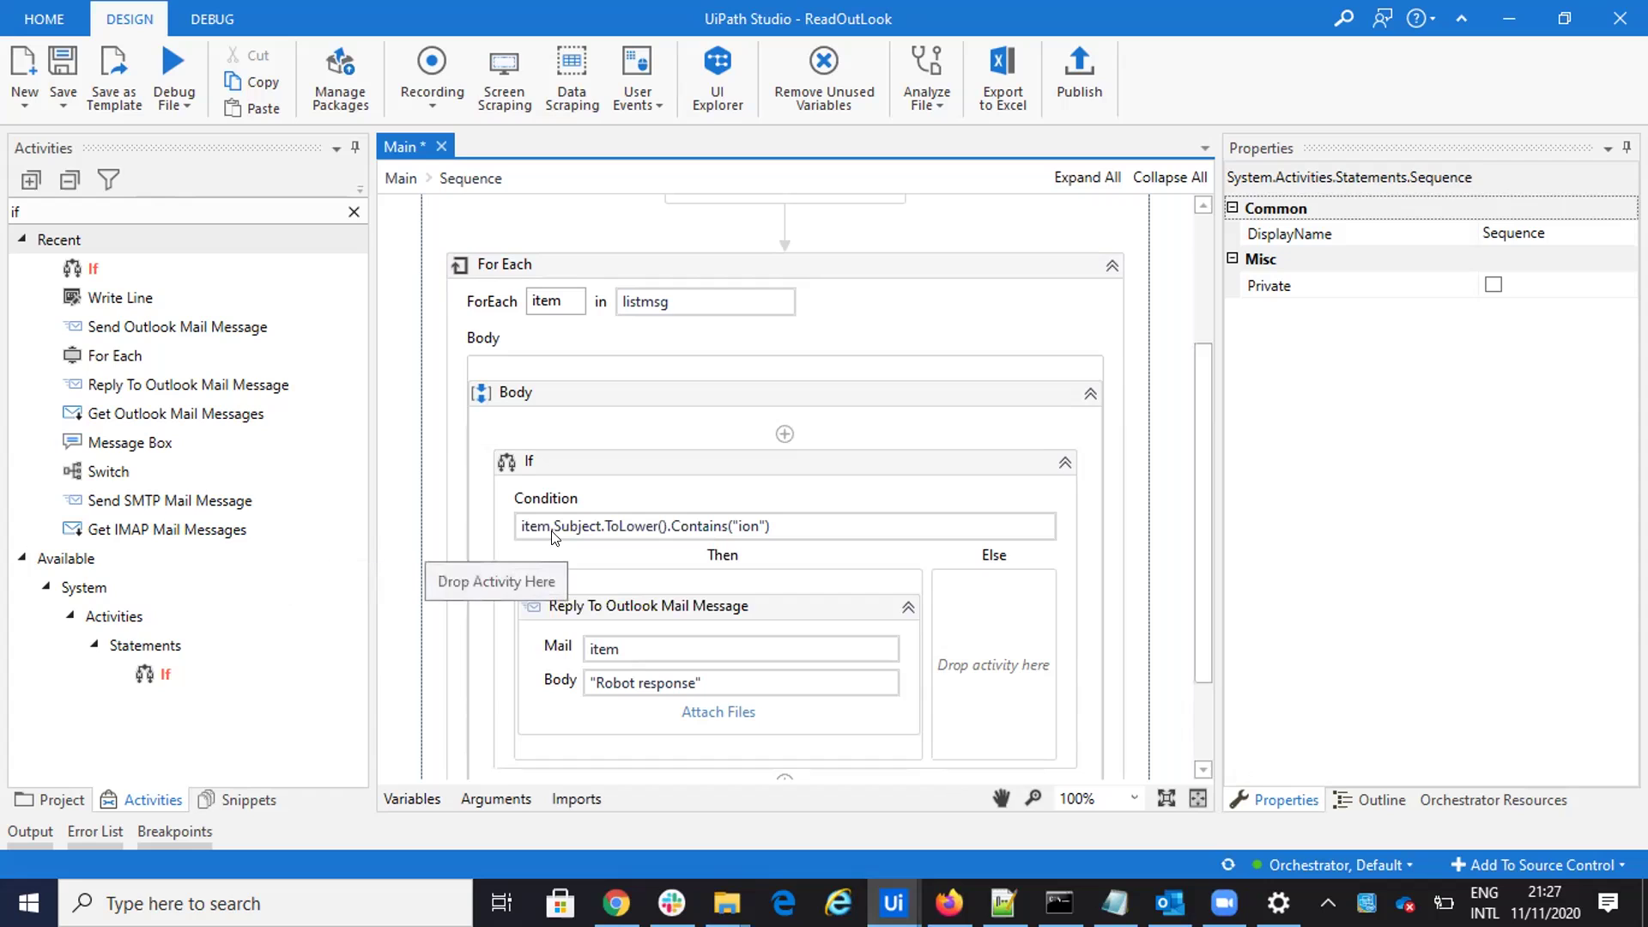
pyautogui.click(790, 523)
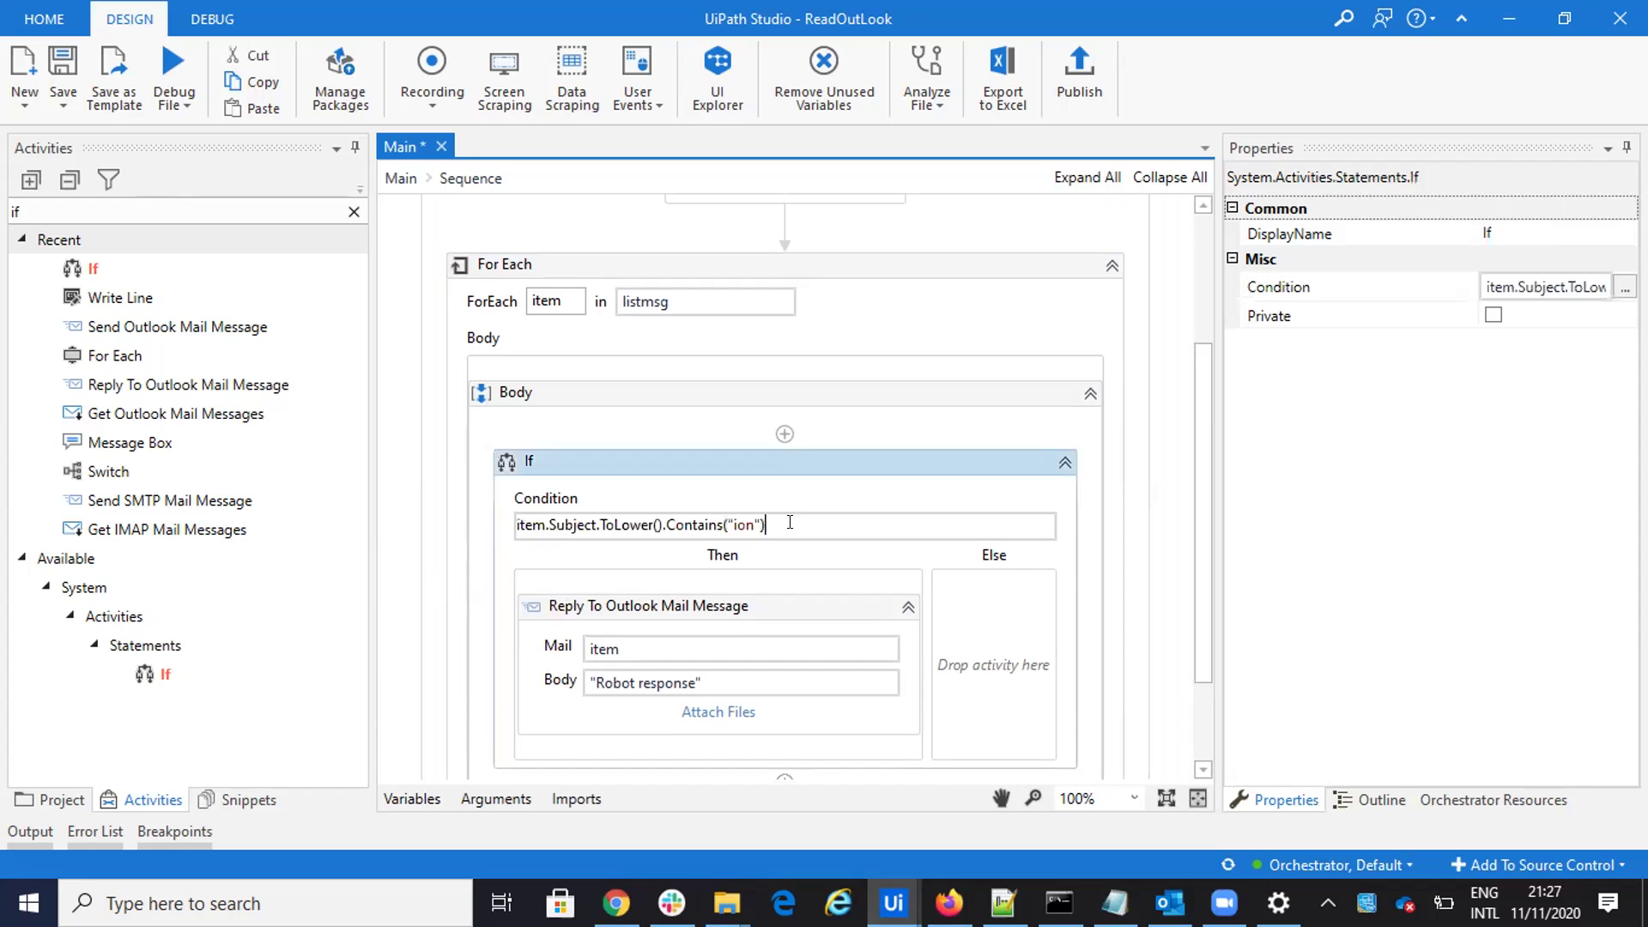
pyautogui.press('BackSpace')
pyautogui.press('BackSpace')
pyautogui.press('BackSpace')
pyautogui.press('BackSpace')
pyautogui.press('BackSpace')
pyautogui.press('BackSpace')
pyautogui.press('BackSpace')
pyautogui.press('BackSpace')
pyautogui.press('BackSpace')
pyautogui.press('BackSpace')
pyautogui.press('BackSpace')
pyautogui.press('BackSpace')
pyautogui.press('BackSpace')
pyautogui.press('BackSpace')
pyautogui.press('BackSpace')
pyautogui.press('BackSpace')
pyautogui.press('BackSpace')
pyautogui.press('BackSpace')
pyautogui.press('BackSpace')
pyautogui.press('BackSpace')
pyautogui.press('BackSpace')
pyautogui.press('BackSpace')
pyautogui.press('BackSpace')
pyautogui.press('BackSpace')
pyautogui.press('BackSpace')
pyautogui.press('BackSpace')
pyautogui.press('BackSpace')
pyautogui.press('BackSpace')
pyautogui.press('BackSpace')
pyautogui.press('BackSpace')
pyautogui.press('BackSpace')
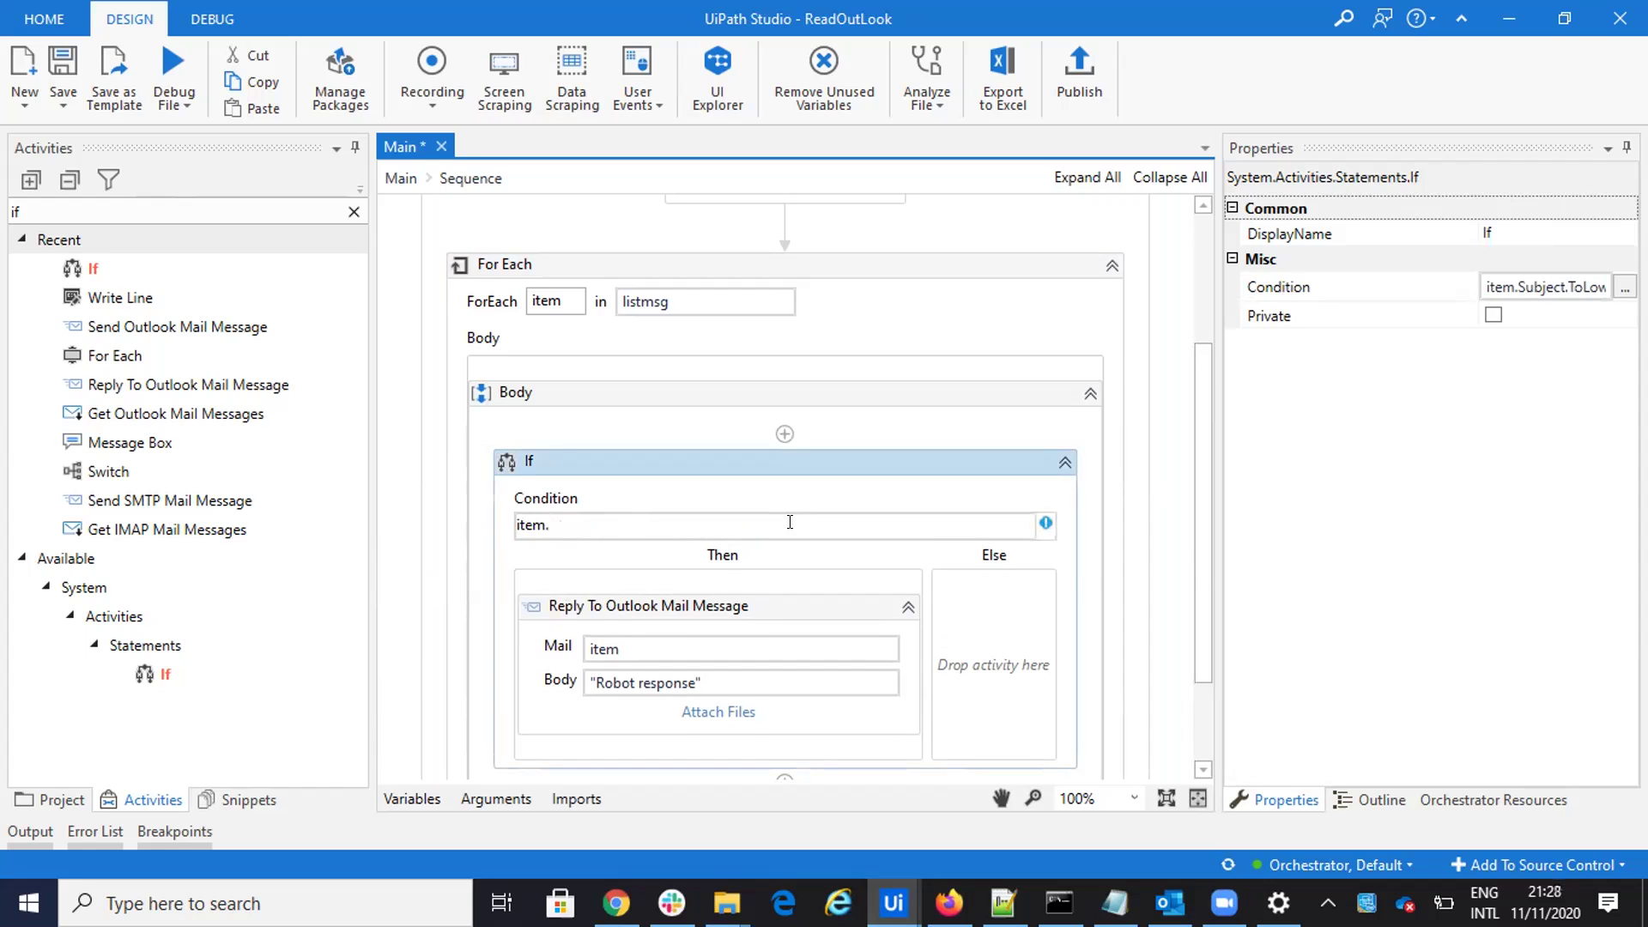
# Step: Complete the If condition as item.Body using the suggested mail message properties
pyautogui.write('.')
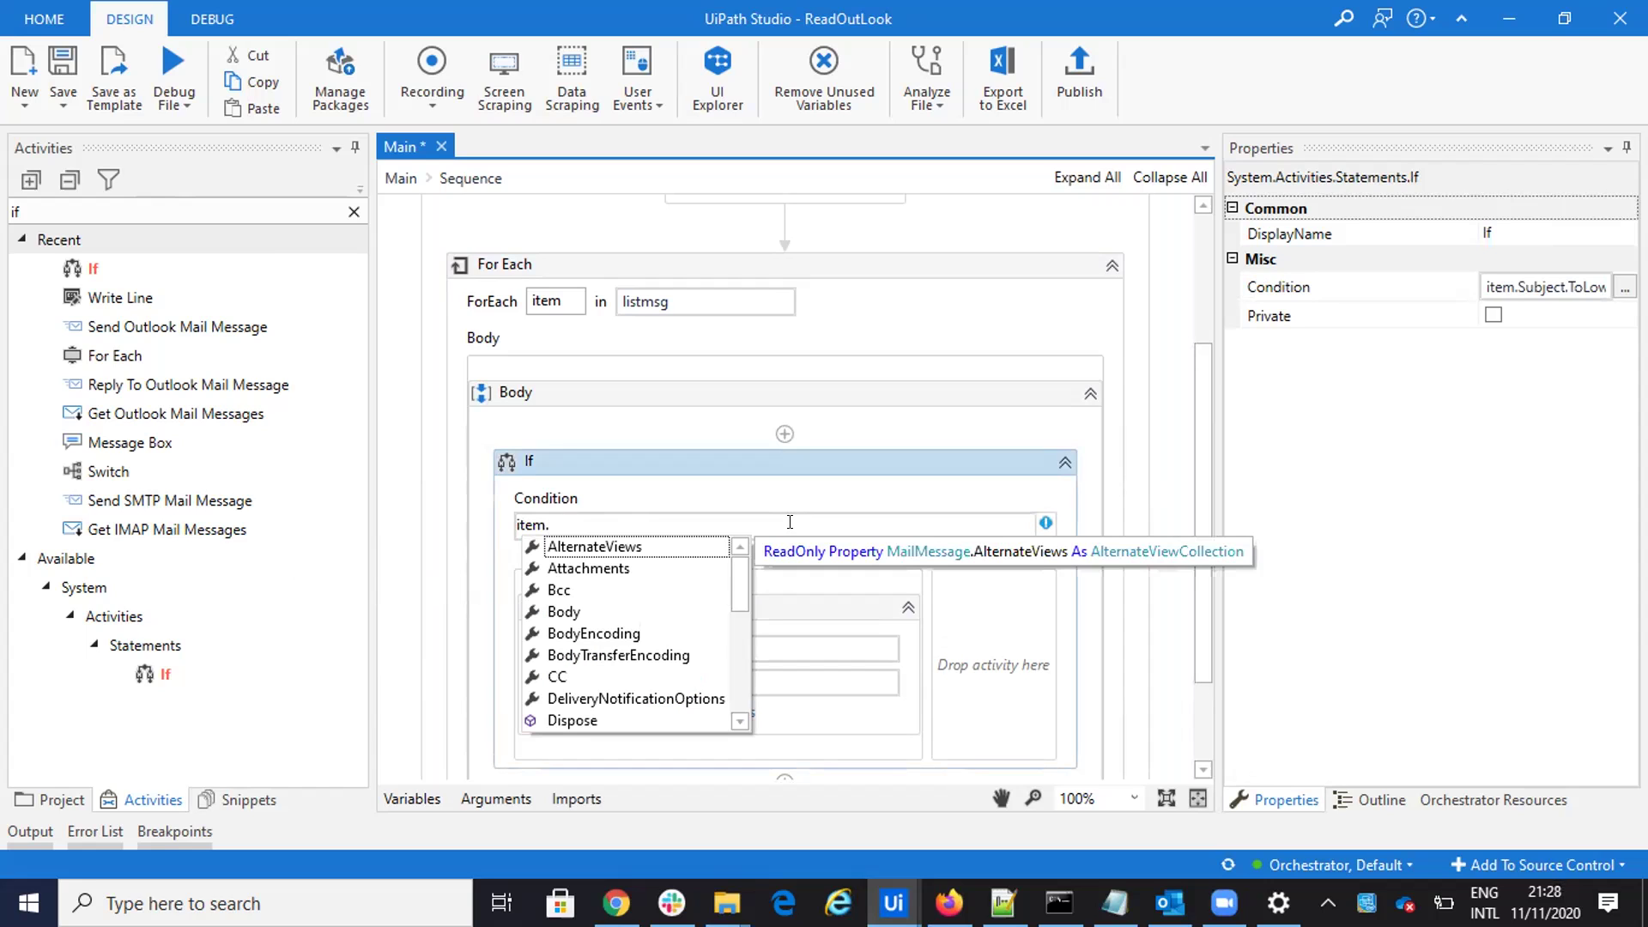
pyautogui.press('Down')
pyautogui.press('Down')
pyautogui.press('Down')
pyautogui.press('Down')
pyautogui.press('Up')
pyautogui.press('Return')
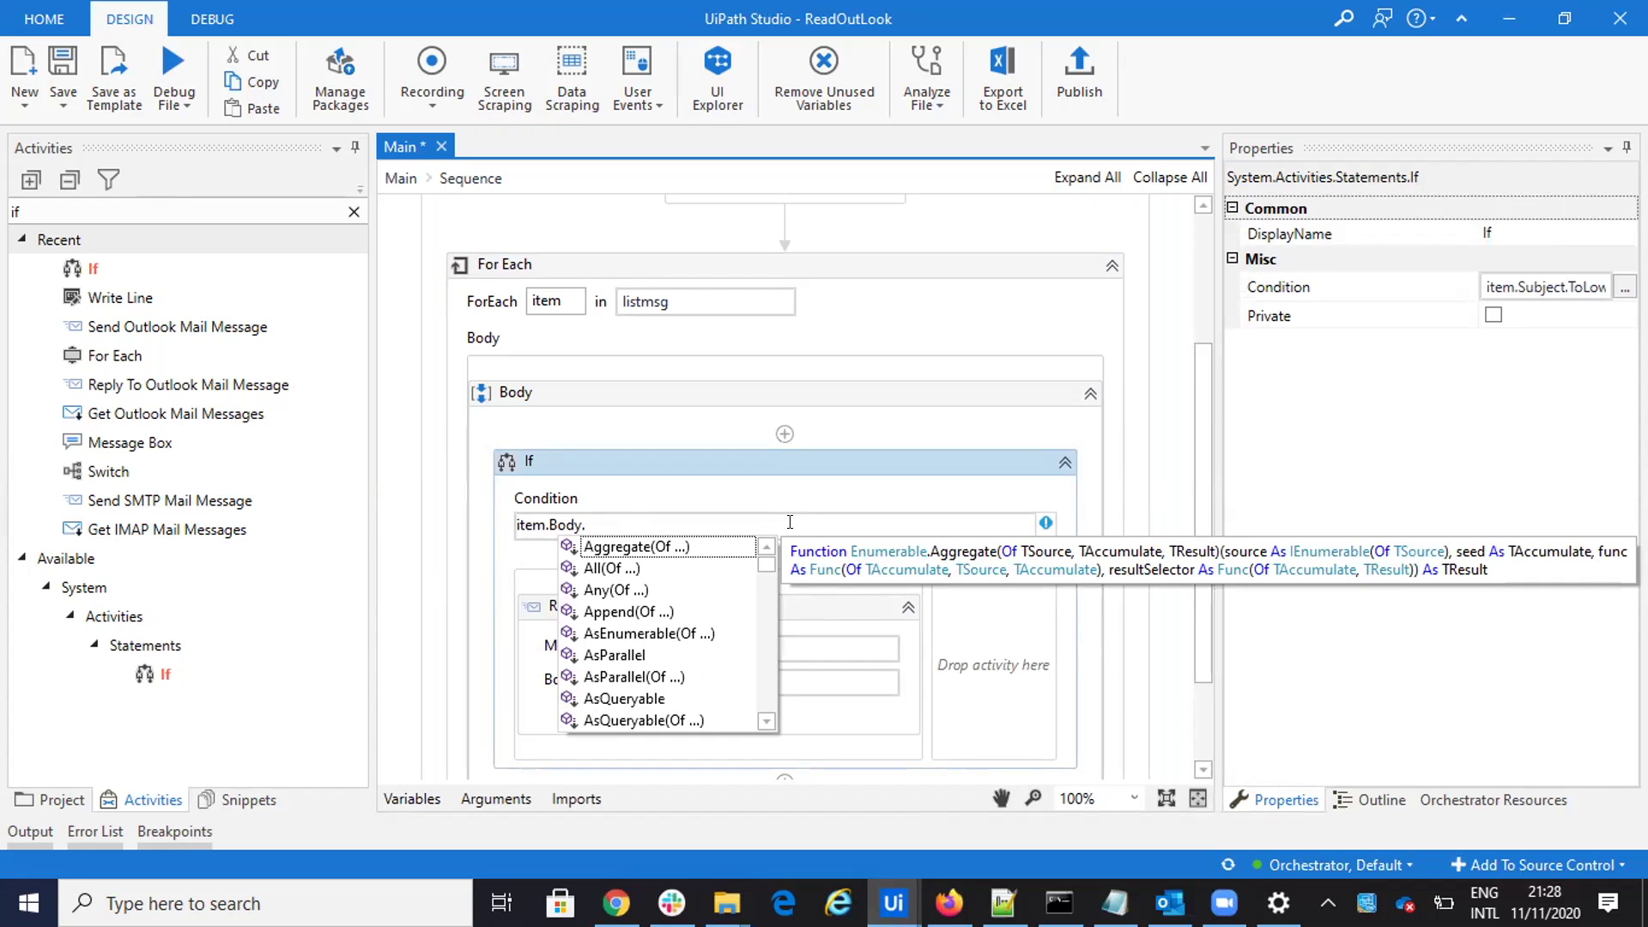
pyautogui.press('BackSpace')
pyautogui.click(895, 337)
pyautogui.scroll(5, 830, 418)
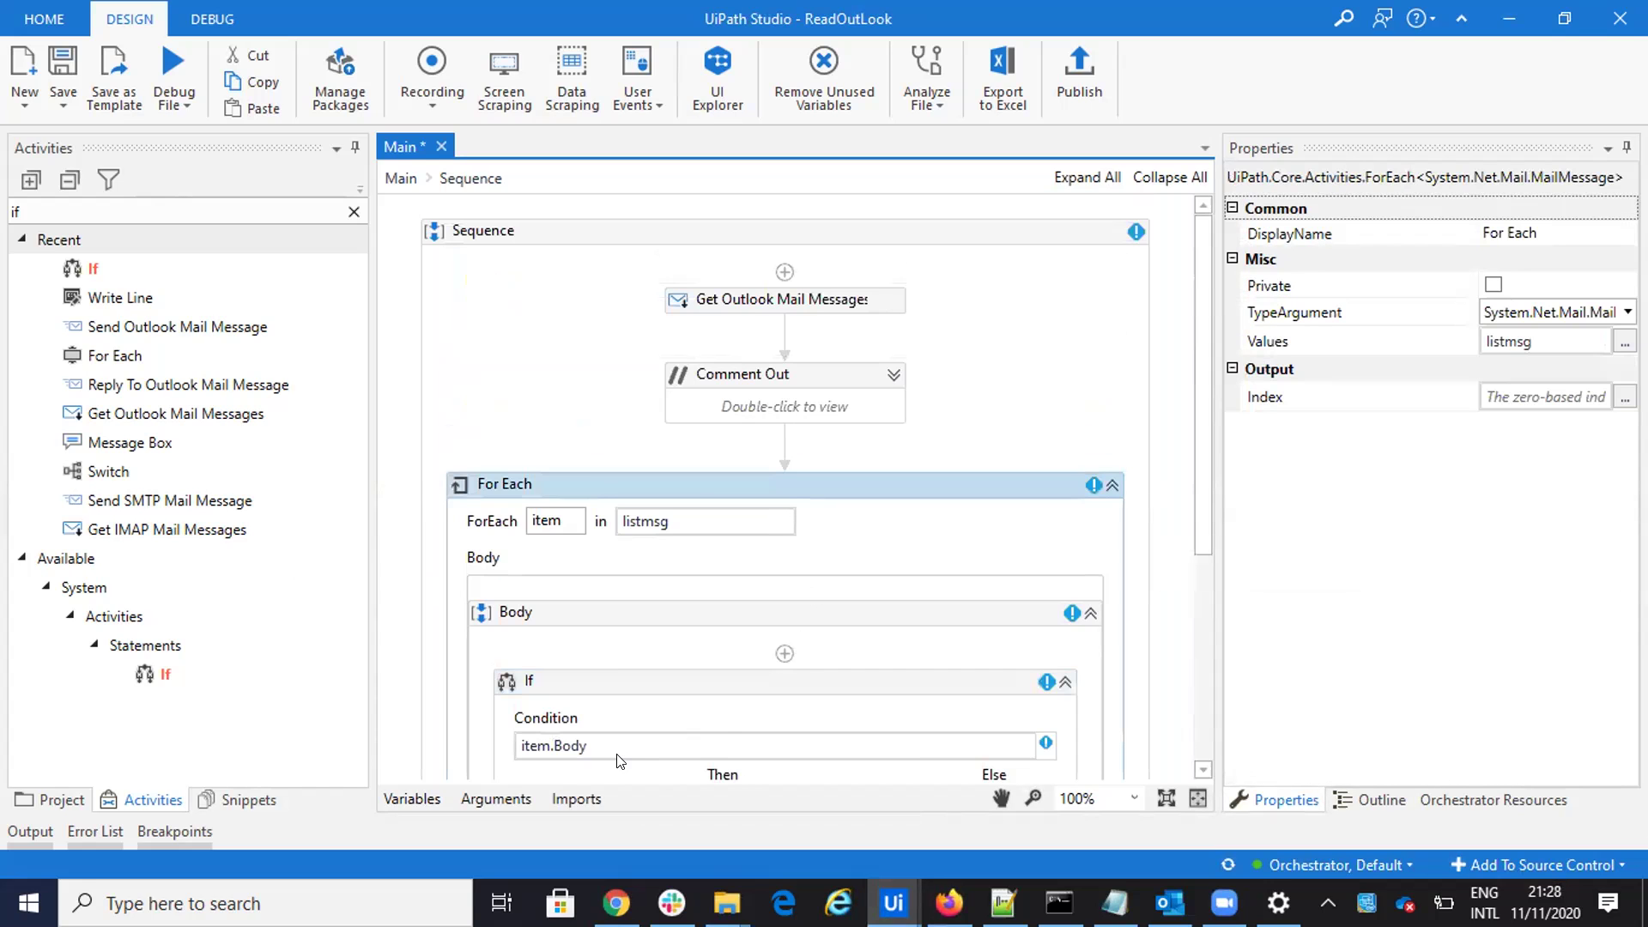
# Step: Change the If condition to item.Subject
pyautogui.click(615, 746)
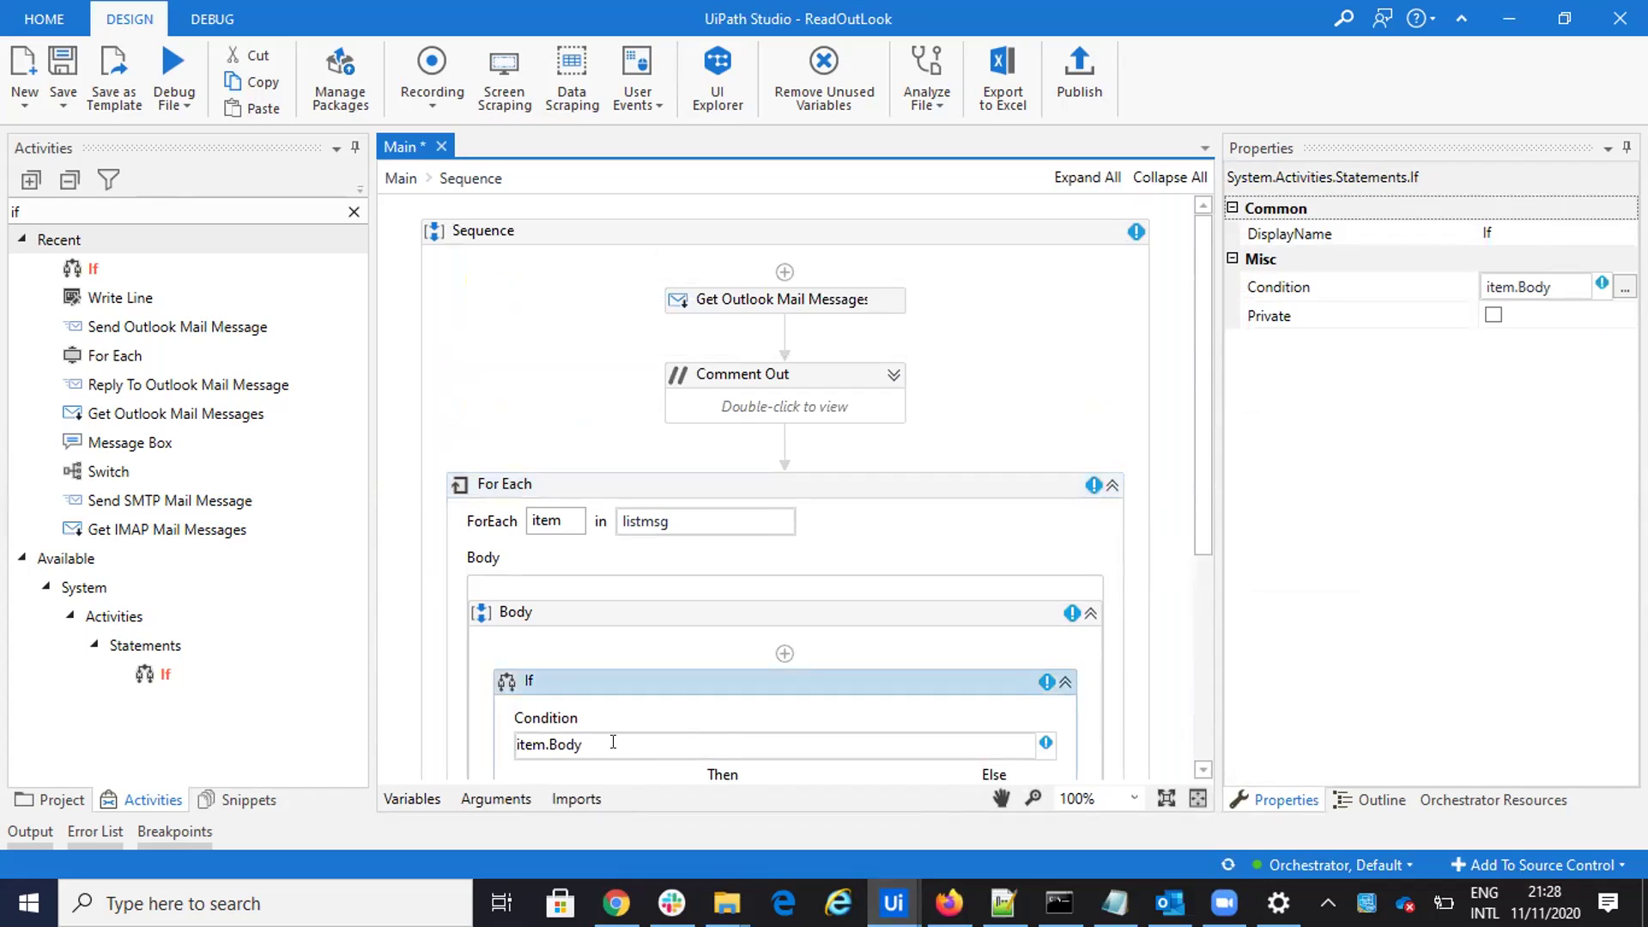
pyautogui.write(',')
pyautogui.press('BackSpace')
pyautogui.press('BackSpace')
pyautogui.press('BackSpace')
pyautogui.press('BackSpace')
pyautogui.press('BackSpace')
pyautogui.write('Su')
pyautogui.press('Tab')
# Step: Open the Filter expression of Get Outlook Mail Messages and switch to the filter notes in Notepad++
pyautogui.click(834, 299)
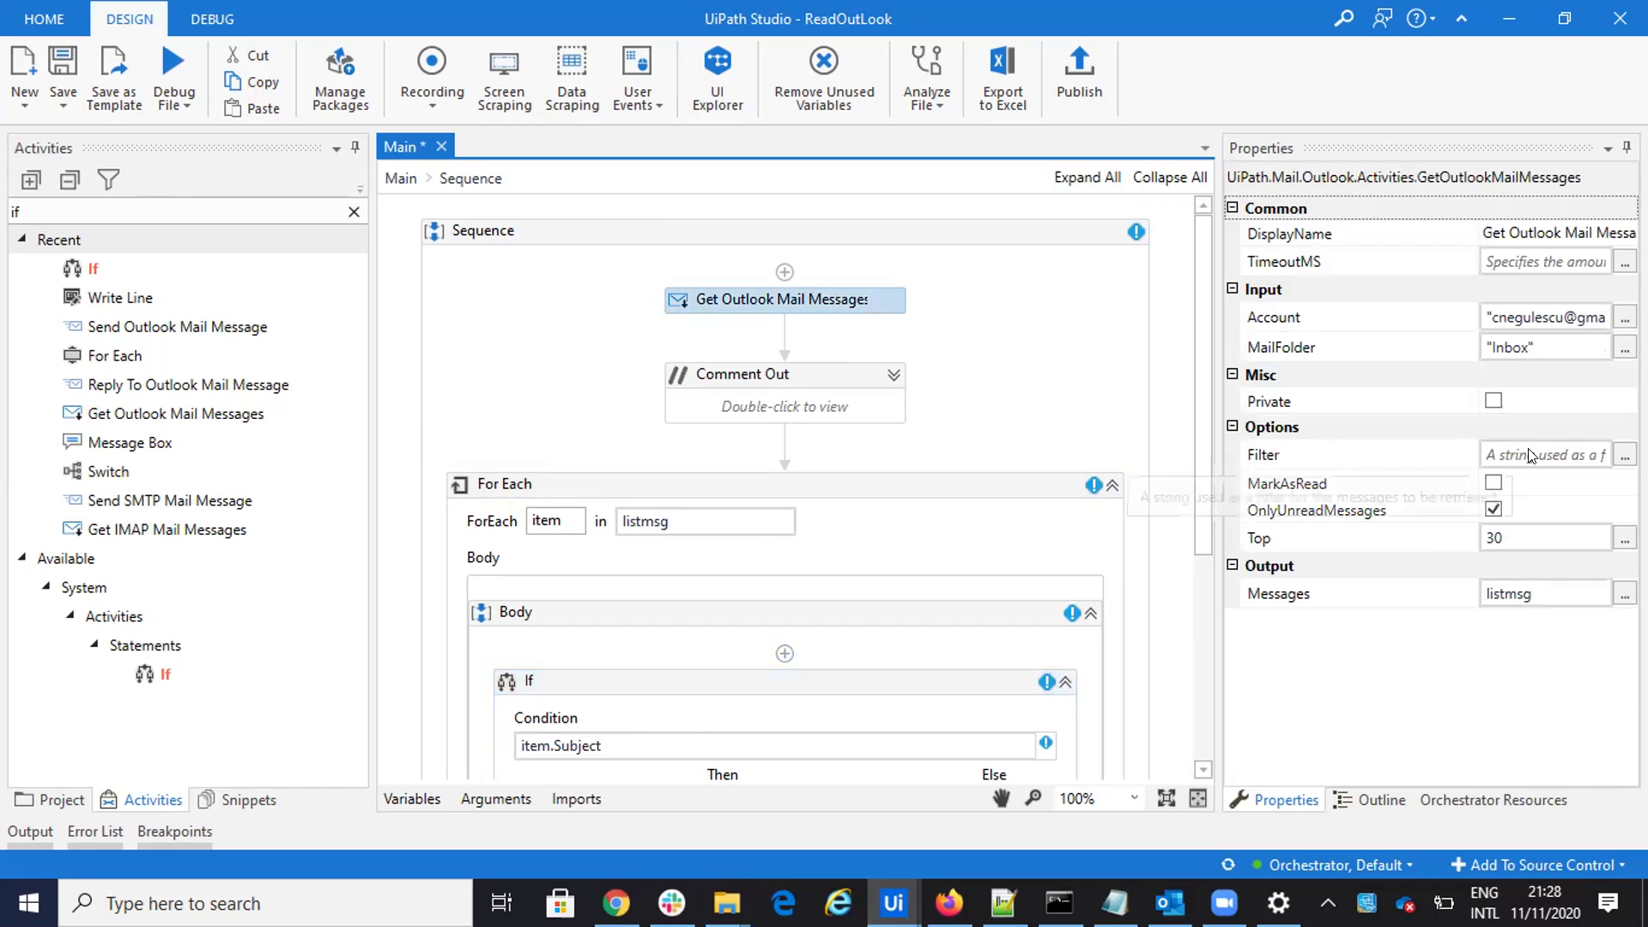
pyautogui.click(1625, 455)
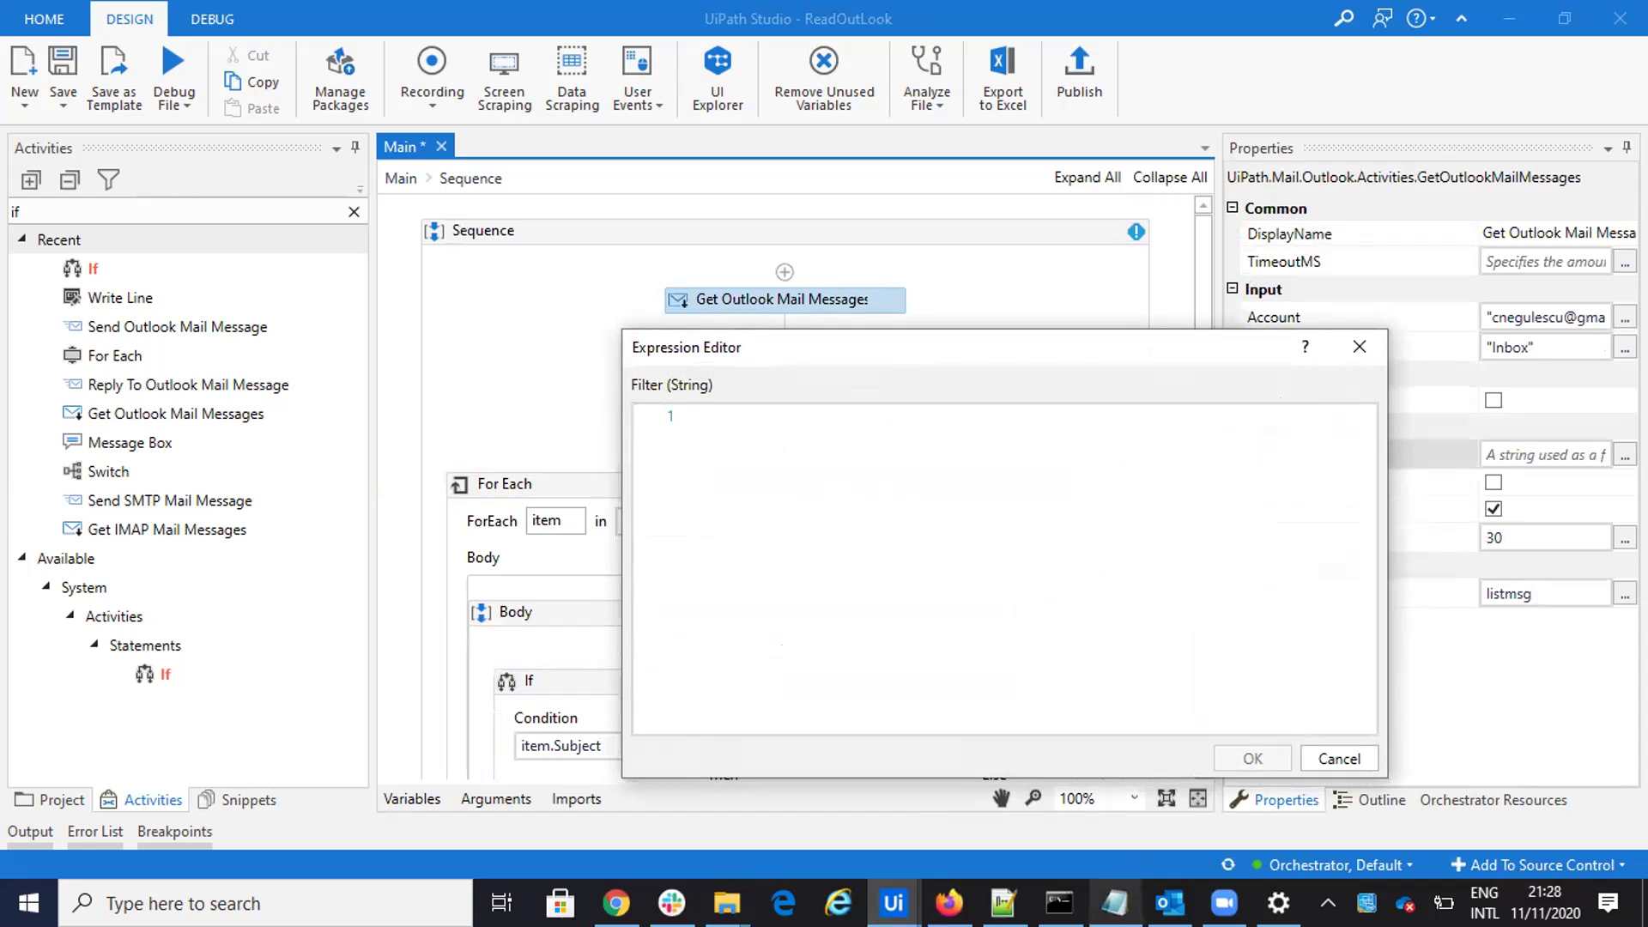
pyautogui.moveTo(1004, 903)
pyautogui.click(878, 832)
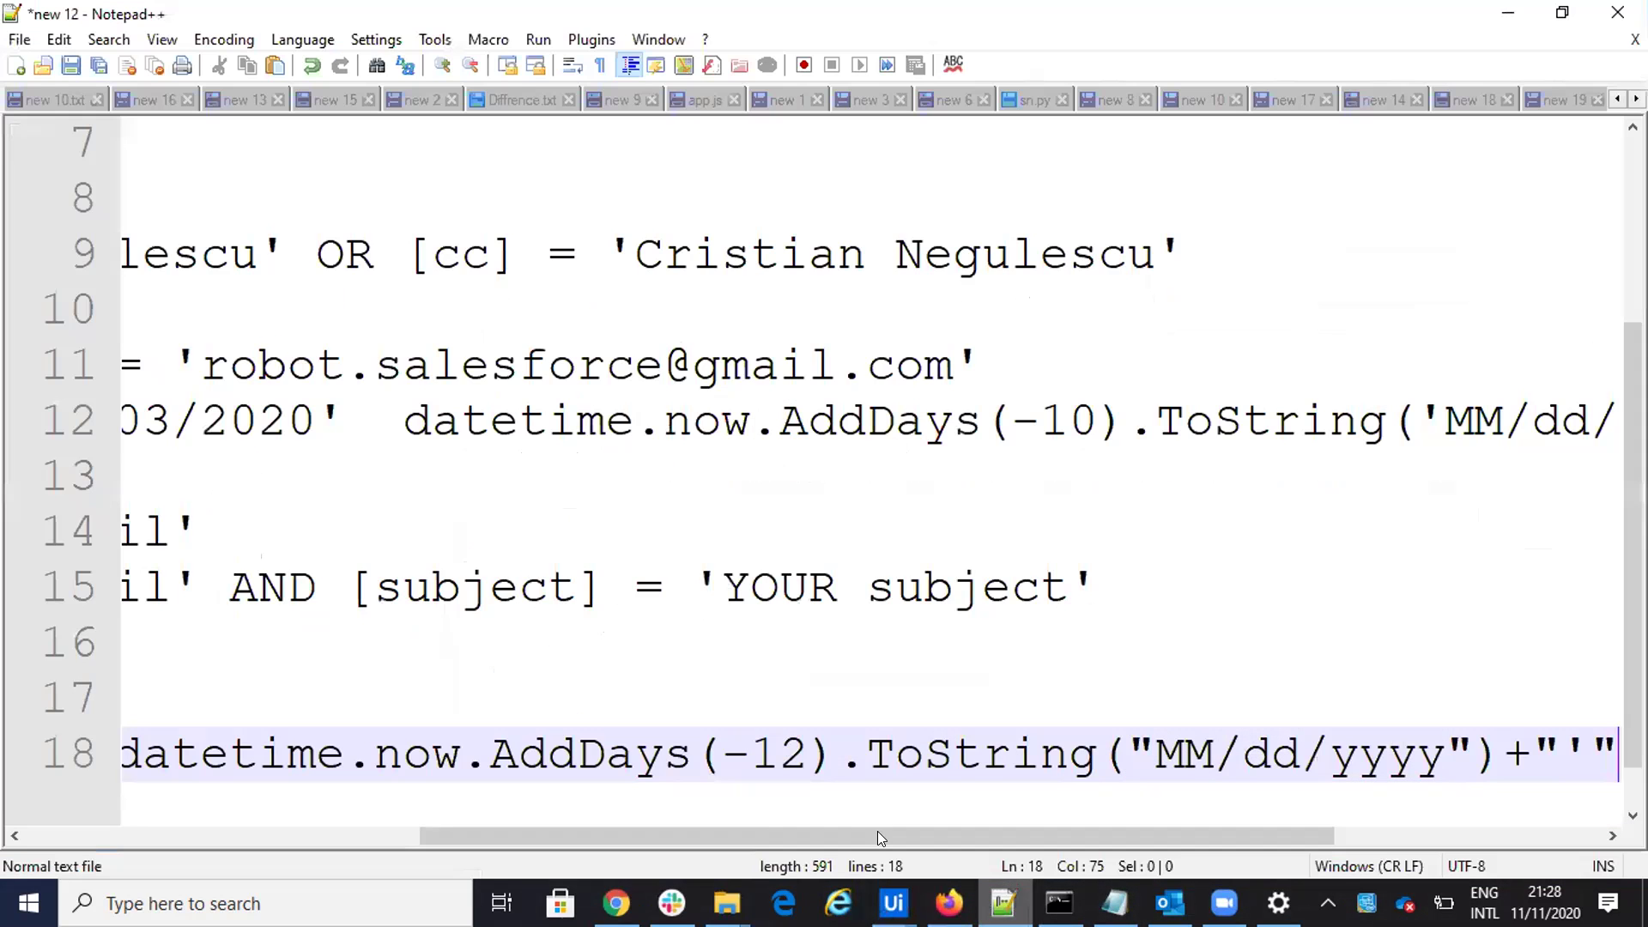
# Step: Examine the filter example that combines [to] and [cc] with OR under Filters Example
pyautogui.click(513, 552)
pyautogui.press('Left')
pyautogui.press('Left')
pyautogui.press('Left')
pyautogui.press('Left')
pyautogui.press('Left')
pyautogui.press('Left')
pyautogui.press('Left')
pyautogui.press('Left')
pyautogui.press('Left')
pyautogui.press('Left')
pyautogui.press('Left')
pyautogui.press('Left')
pyautogui.press('Left')
pyautogui.press('Left')
pyautogui.press('Left')
pyautogui.press('Left')
pyautogui.press('Up')
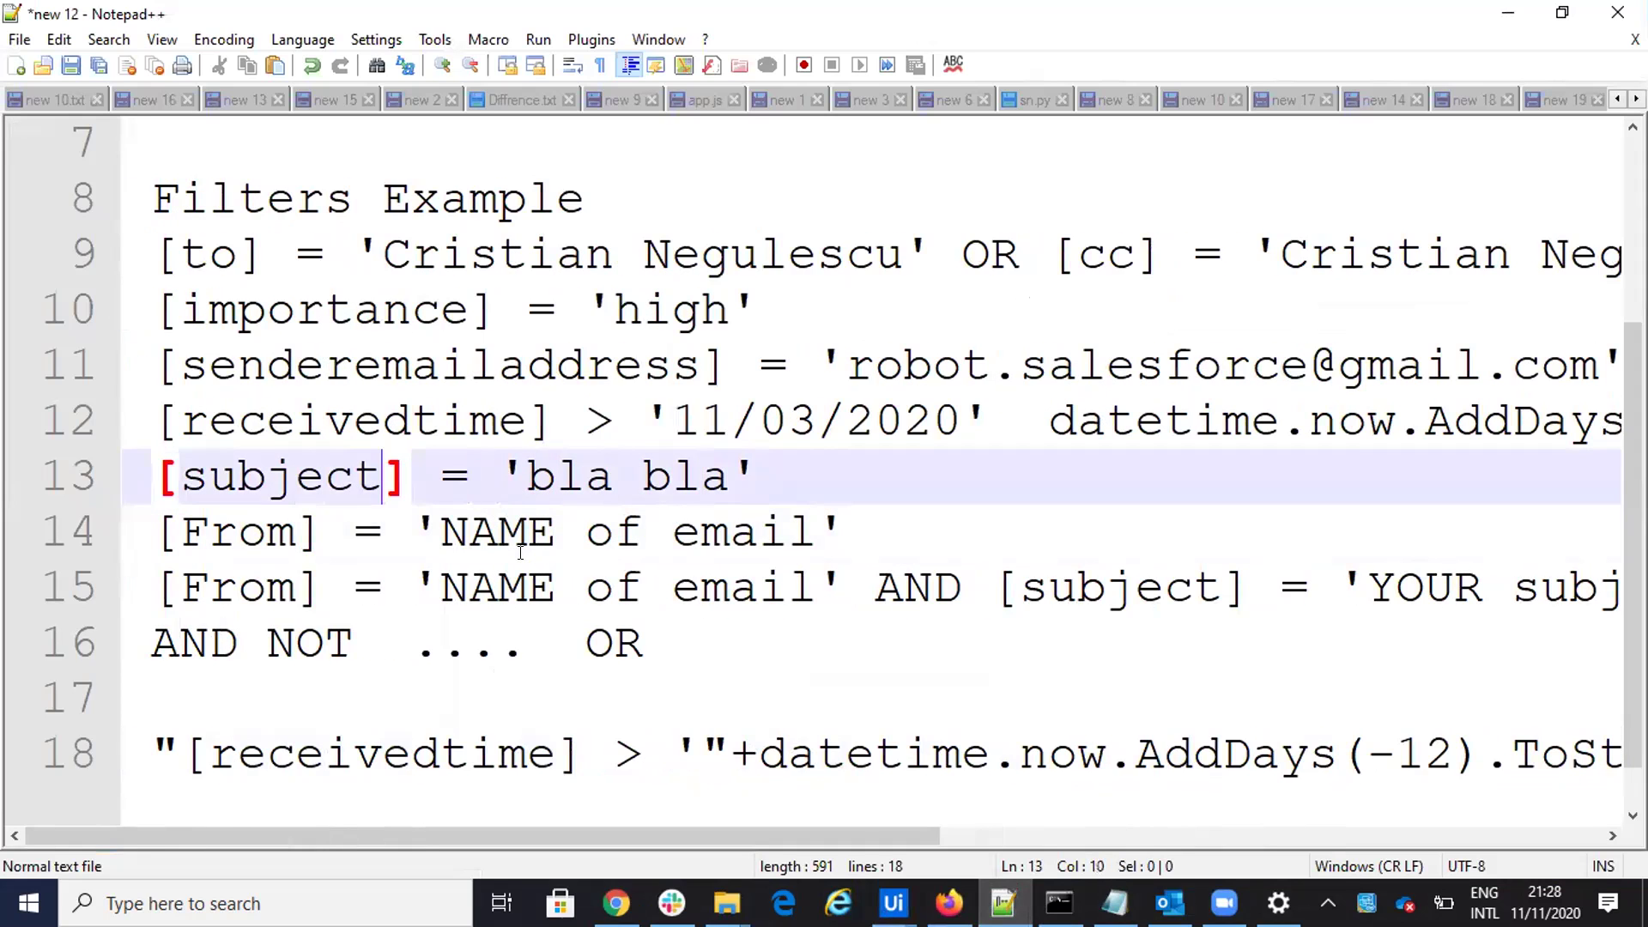
pyautogui.press('Up')
pyautogui.press('Up')
pyautogui.press('Up')
pyautogui.press('Up')
pyautogui.press('Left')
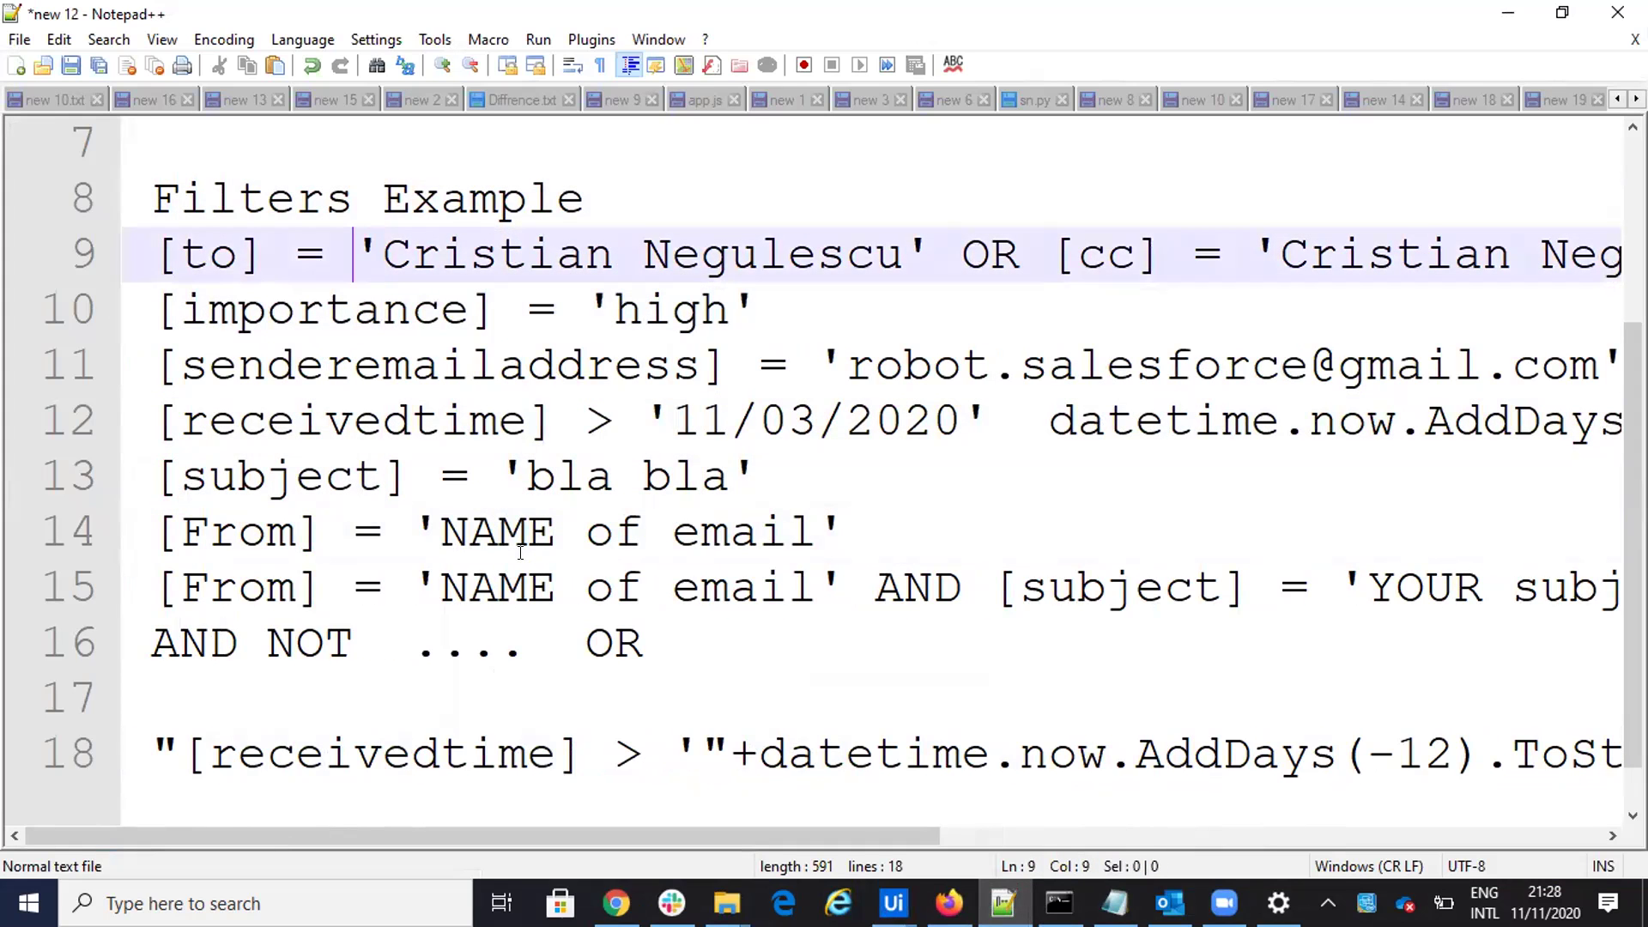
pyautogui.press('Home')
pyautogui.press('Right')
pyautogui.press('Right')
pyautogui.press('Right')
pyautogui.press('Right')
pyautogui.press('Right')
pyautogui.press('Right')
pyautogui.press('Right')
pyautogui.press('Right')
pyautogui.press('Right')
pyautogui.press('Right')
pyautogui.press('Right')
pyautogui.press('Right')
pyautogui.press('Right')
pyautogui.press('Right')
pyautogui.press('Right')
pyautogui.press('Right')
pyautogui.press('Right')
pyautogui.press('Right')
pyautogui.press('Right')
pyautogui.press('Right')
pyautogui.press('Right')
pyautogui.press('Right')
pyautogui.press('Right')
pyautogui.press('Right')
pyautogui.press('Right')
pyautogui.press('Right')
pyautogui.press('Right')
pyautogui.press('Right')
pyautogui.press('Right')
pyautogui.press('Right')
pyautogui.press('Right')
pyautogui.press('Right')
pyautogui.press('Right')
pyautogui.press('Right')
pyautogui.press('Right')
pyautogui.press('Right')
pyautogui.press('Right')
pyautogui.press('Right')
pyautogui.press('Right')
pyautogui.press('Right')
pyautogui.press('Left')
# Step: Examine the [importance] and [senderemailaddress] filter examples
pyautogui.press('Down')
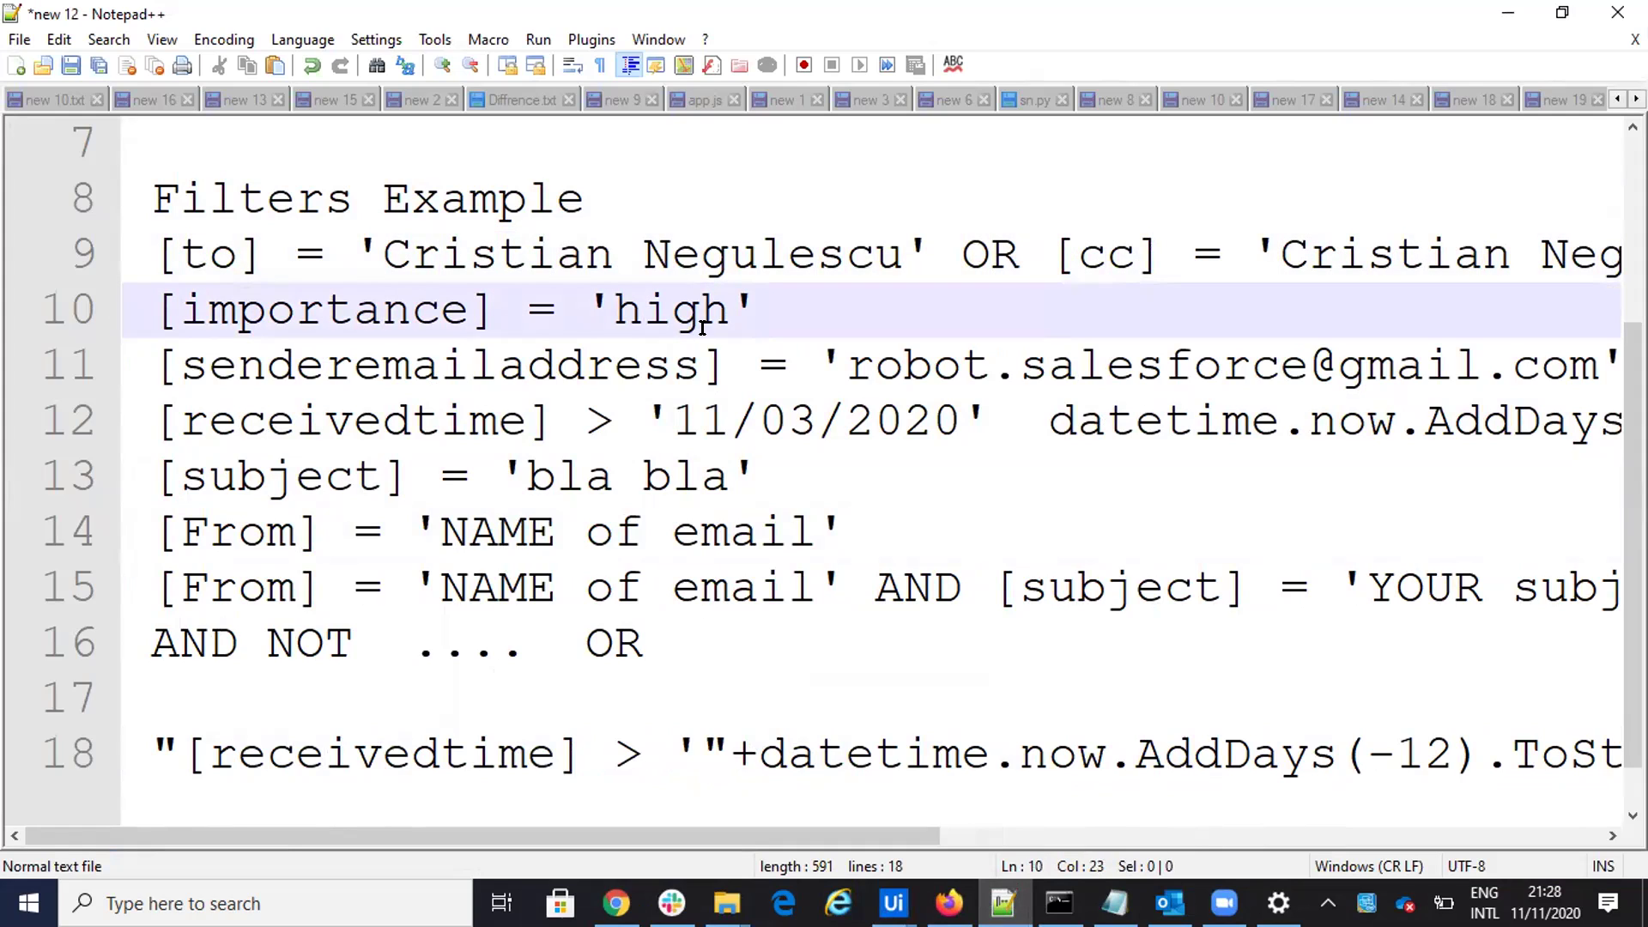
pyautogui.press('Down')
pyautogui.press('Home')
pyautogui.press('Right')
pyautogui.press('Right')
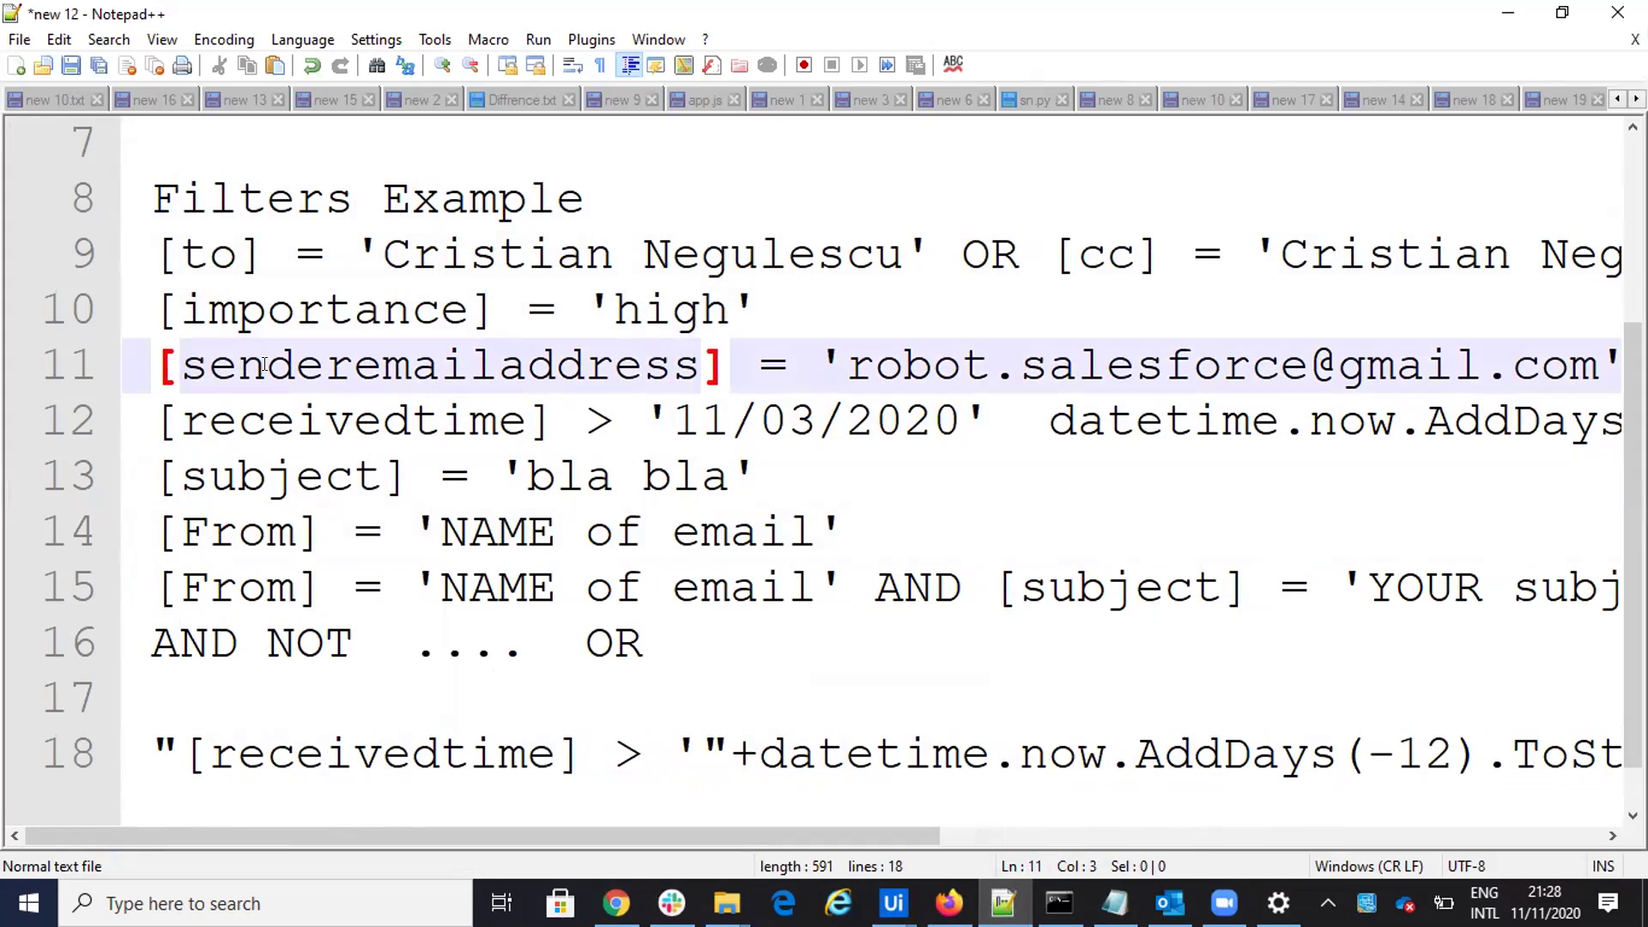
pyautogui.moveTo(757, 833); pyautogui.dragTo(629, 819)
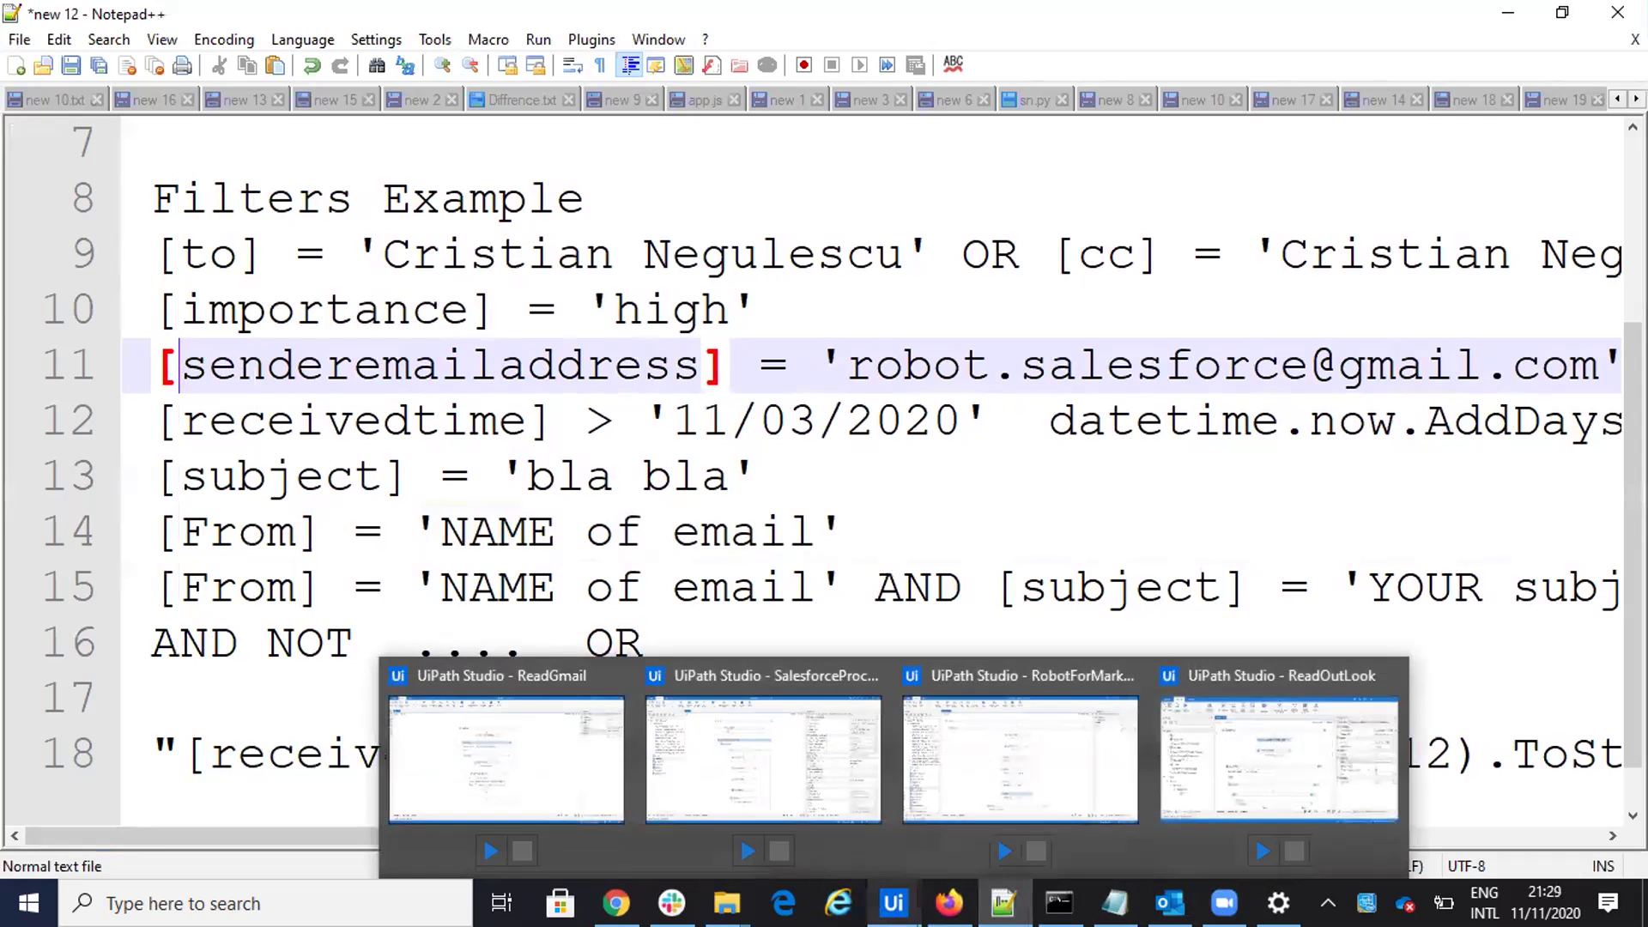
# Step: Switch to Outlook, look through the inbox messages for importance markers, and return to the Notepad++ notes
pyautogui.click(1170, 903)
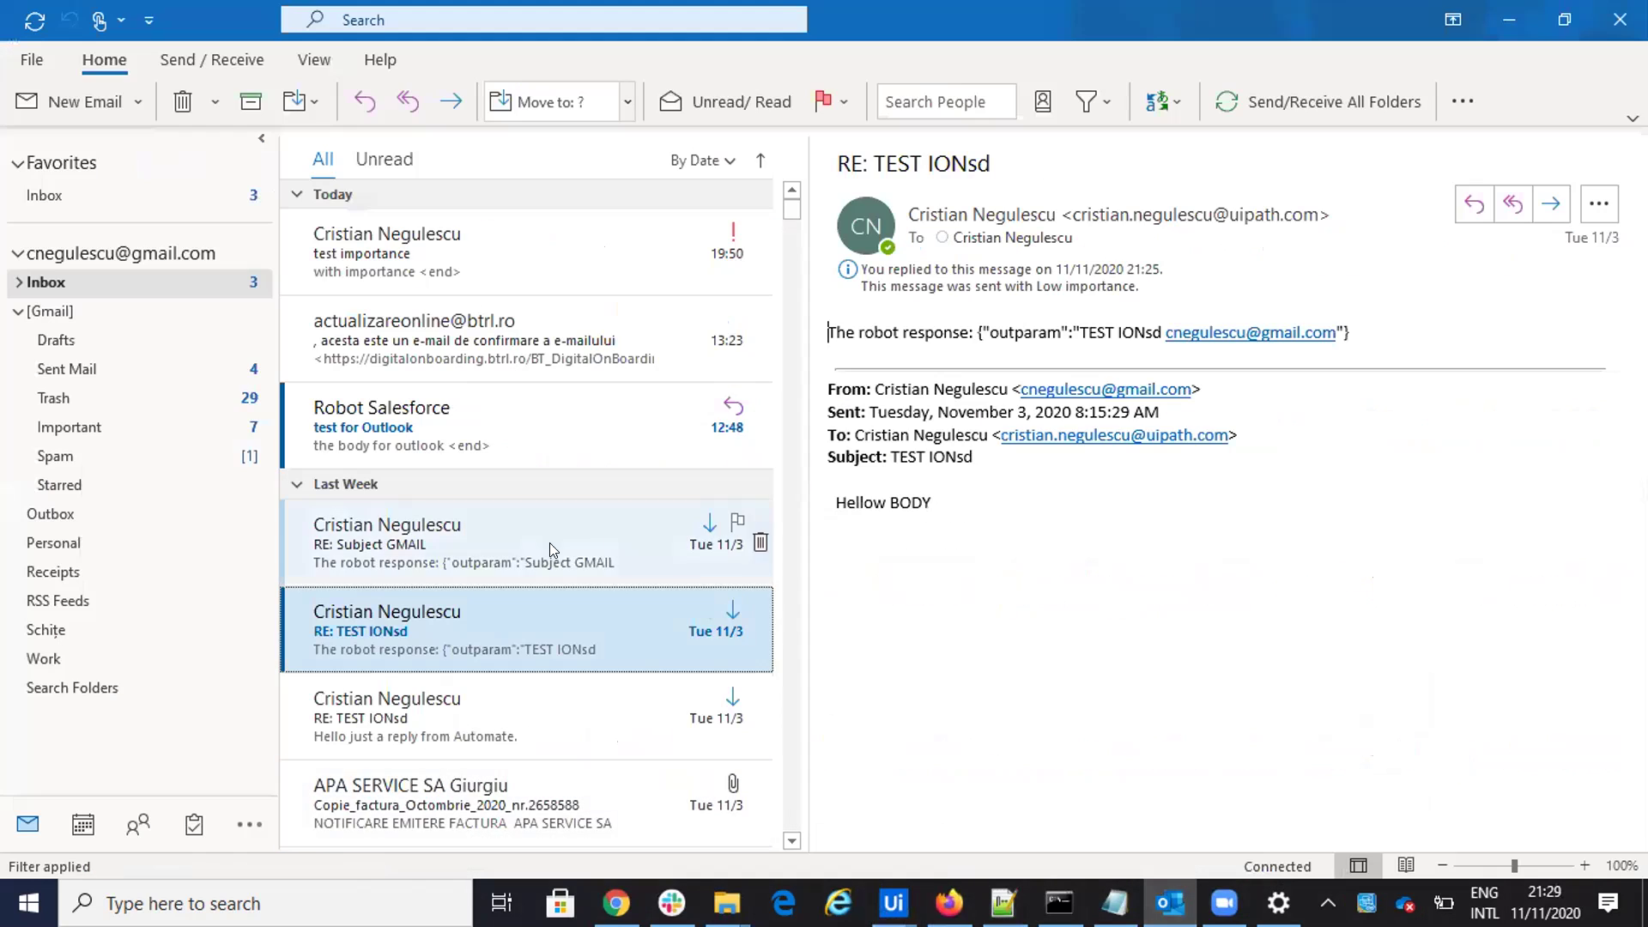
pyautogui.scroll(-3, 719, 692)
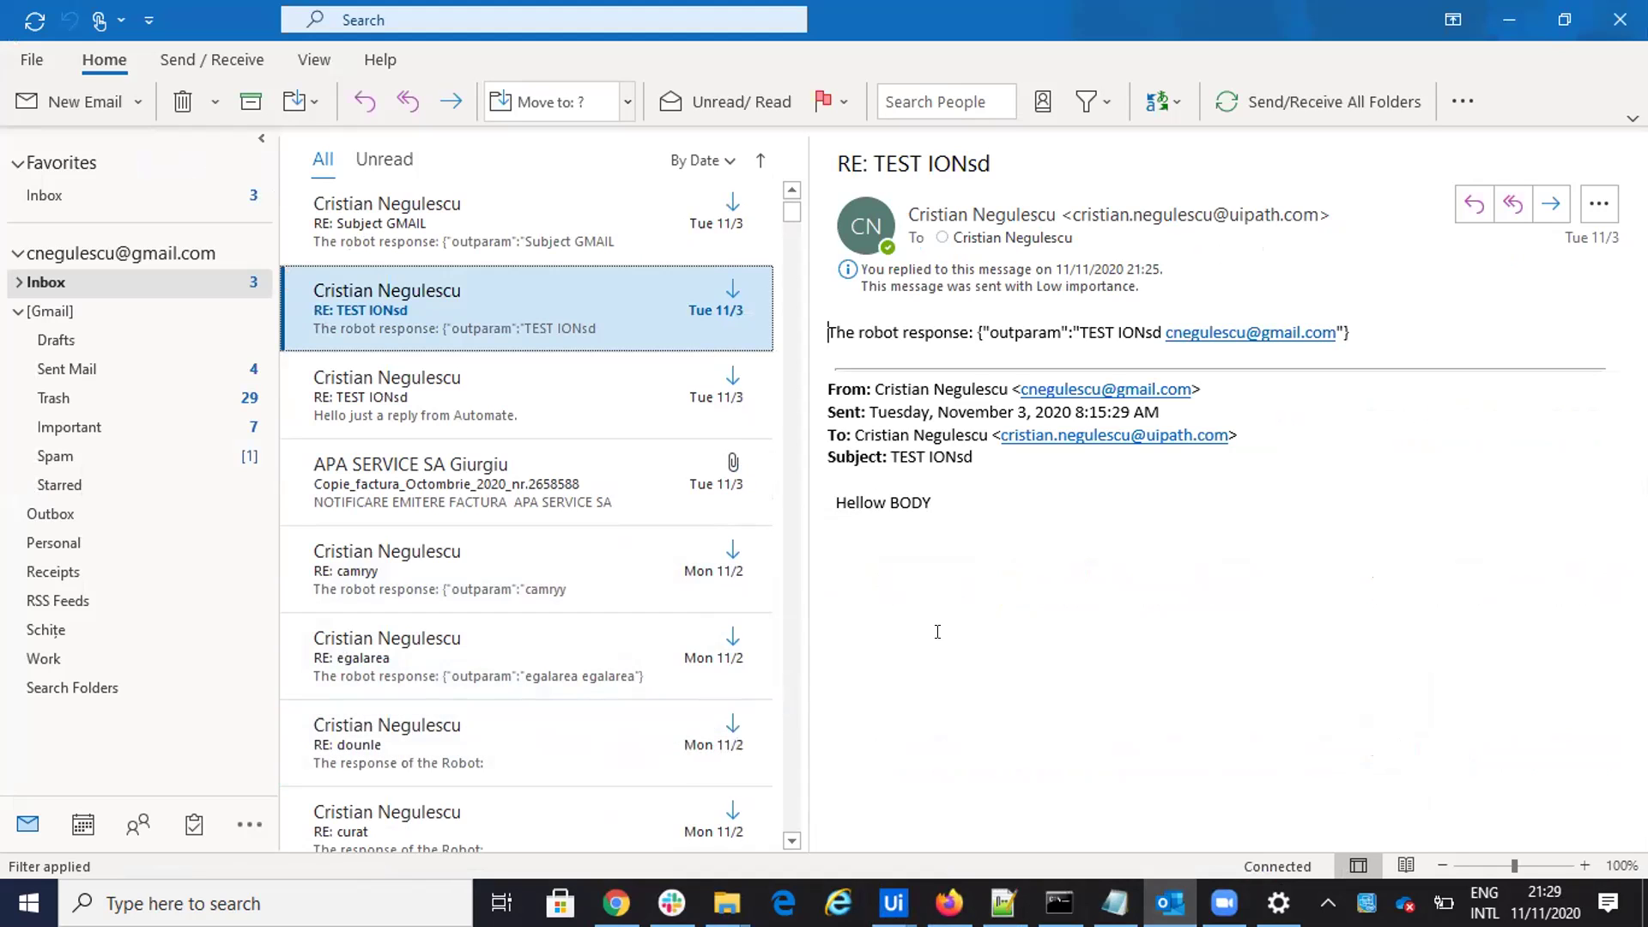
pyautogui.click(1509, 19)
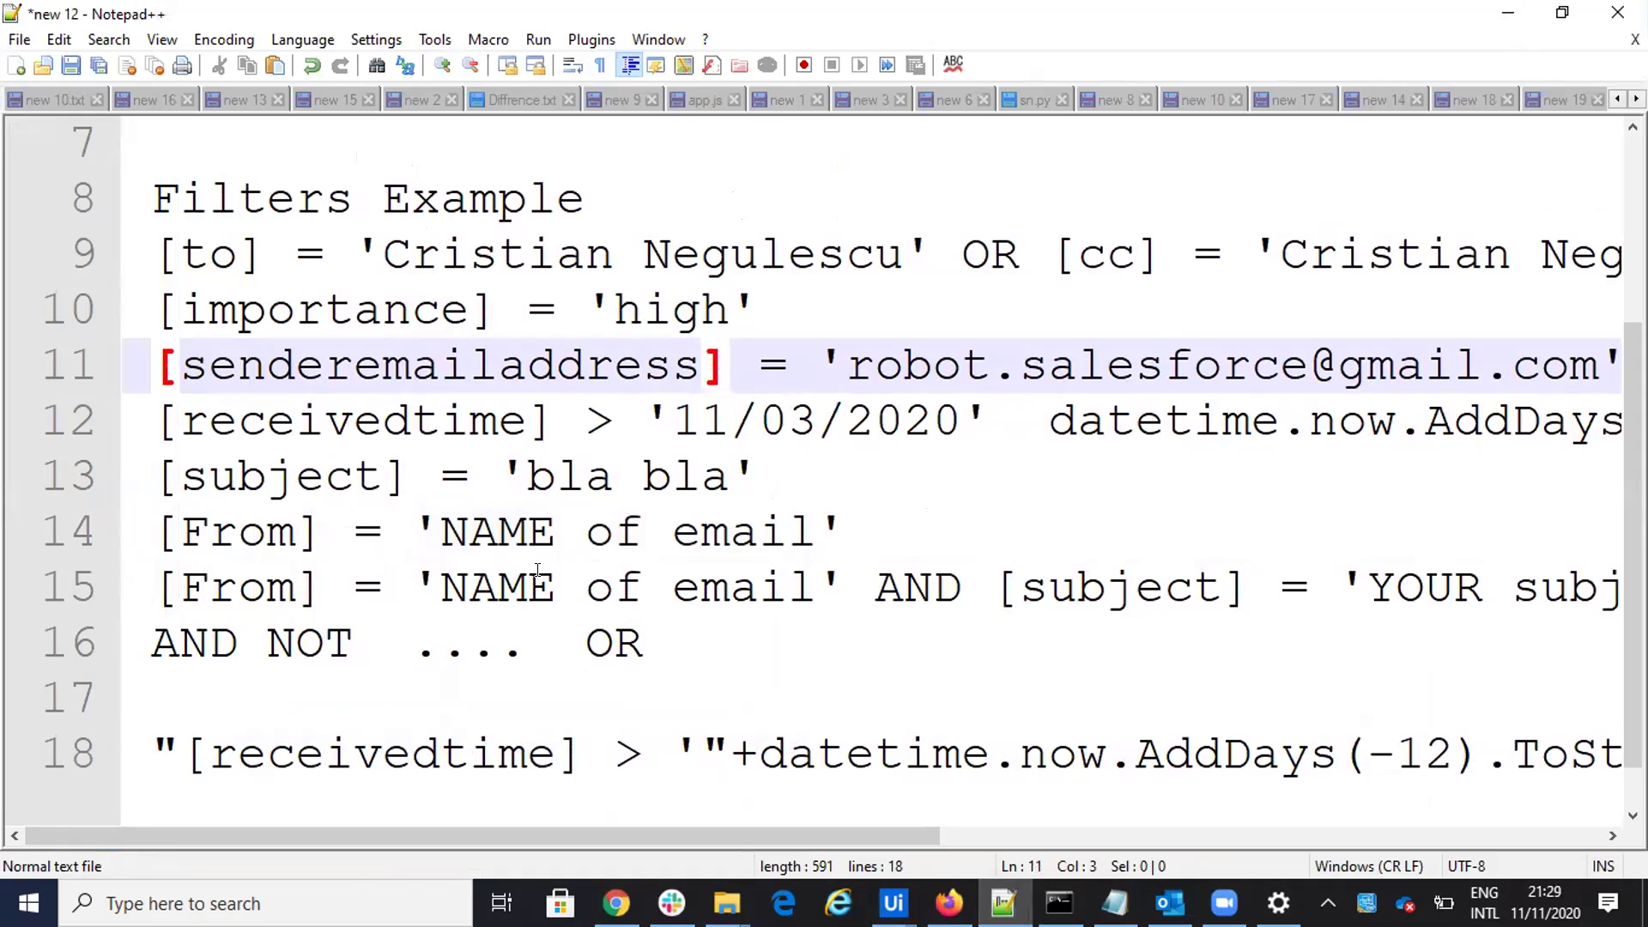
# Step: Examine how filters are combined with AND, AND NOT and OR, and look at the [receivedtime] example
pyautogui.moveTo(157, 587); pyautogui.dragTo(848, 563)
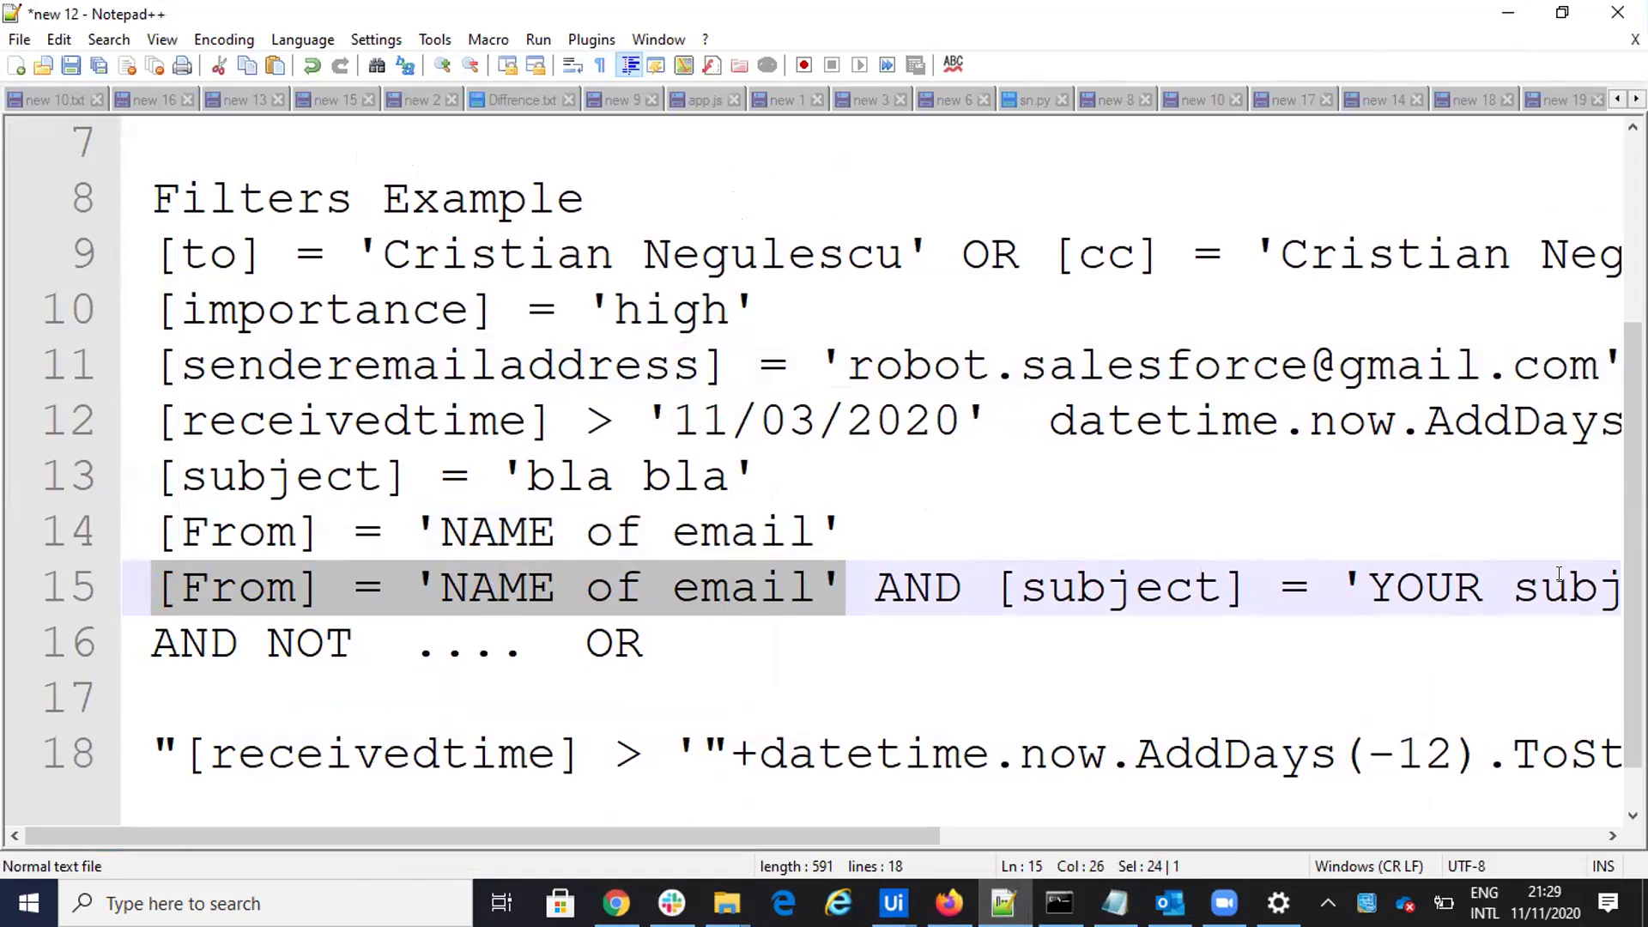
pyautogui.moveTo(150, 640); pyautogui.dragTo(358, 633)
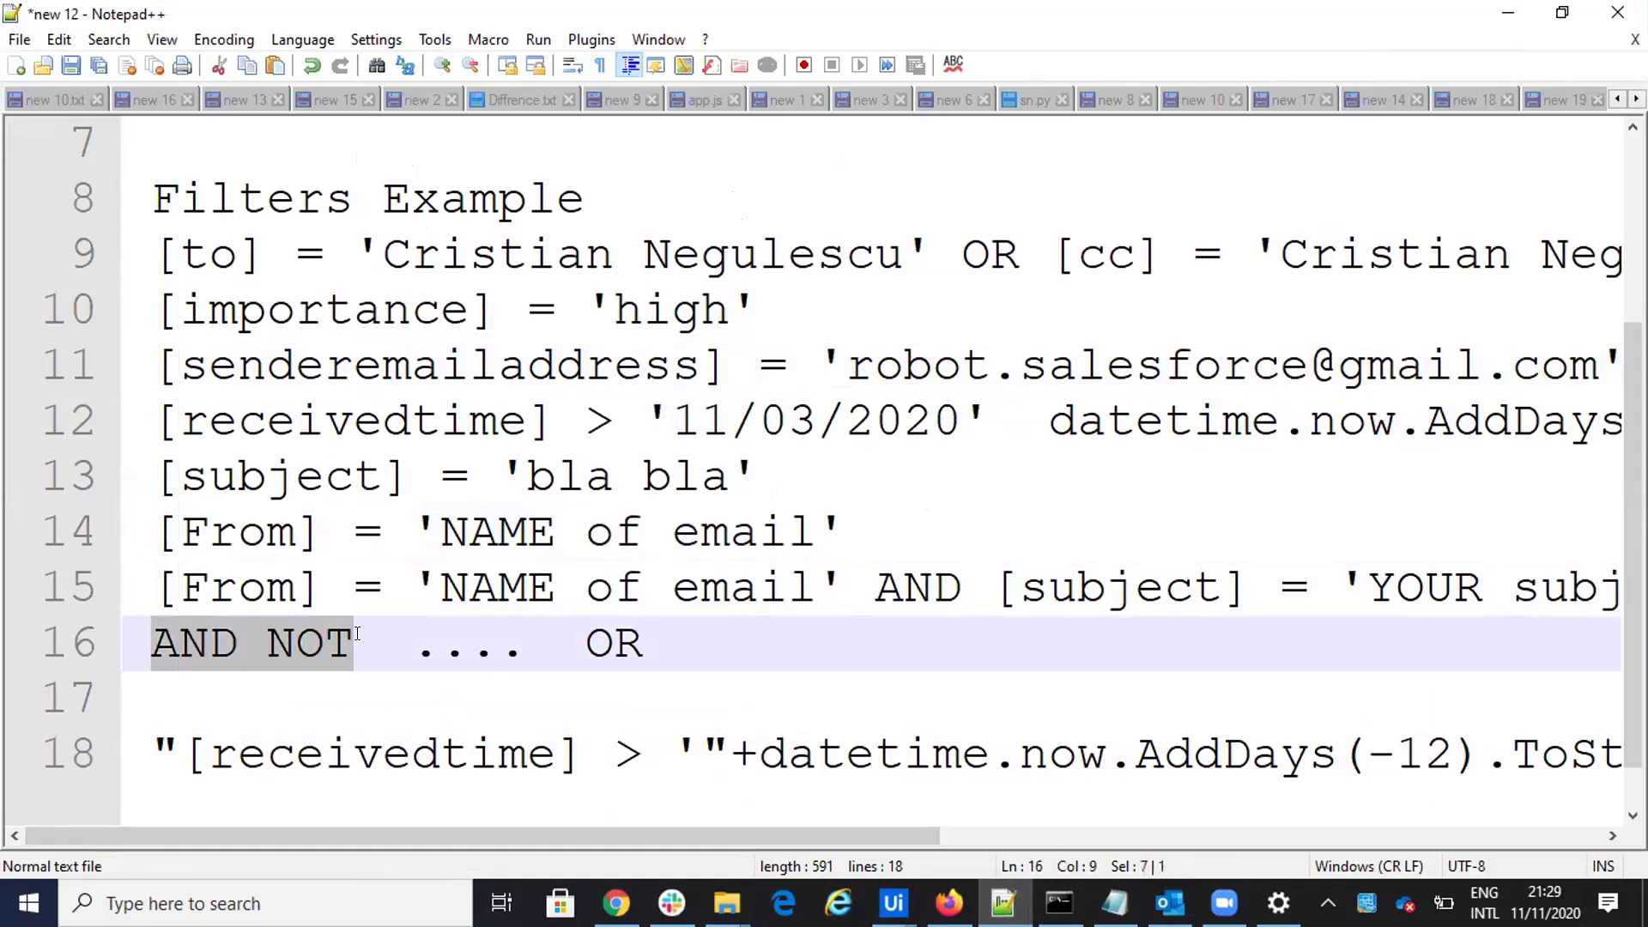
pyautogui.moveTo(585, 637); pyautogui.dragTo(644, 635)
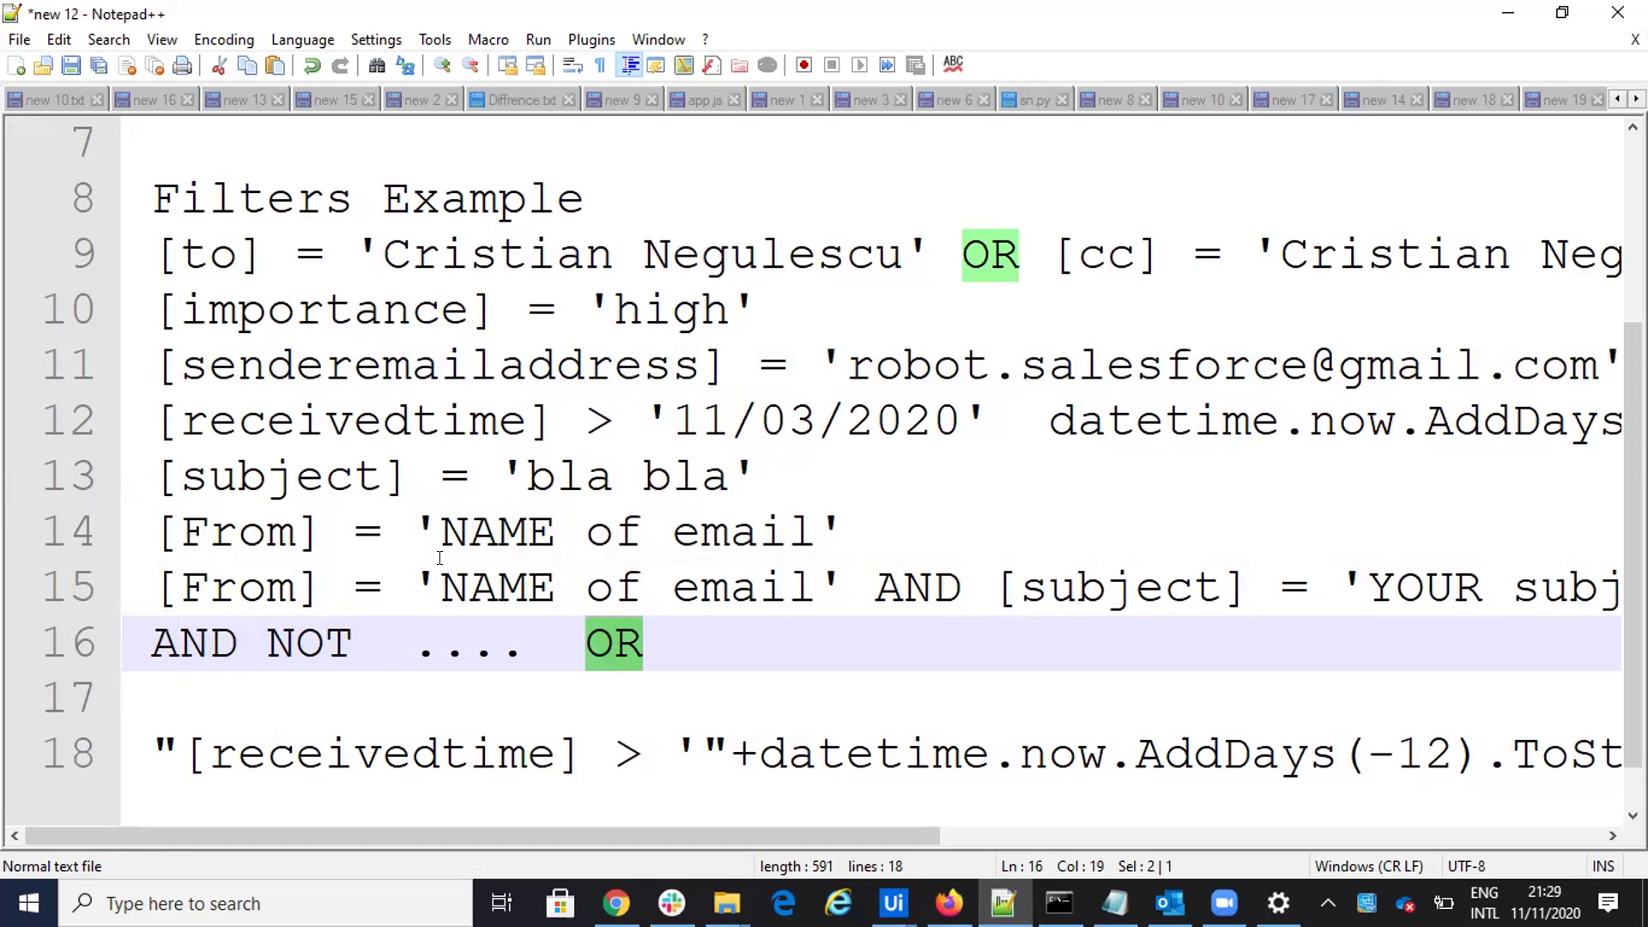
pyautogui.click(423, 420)
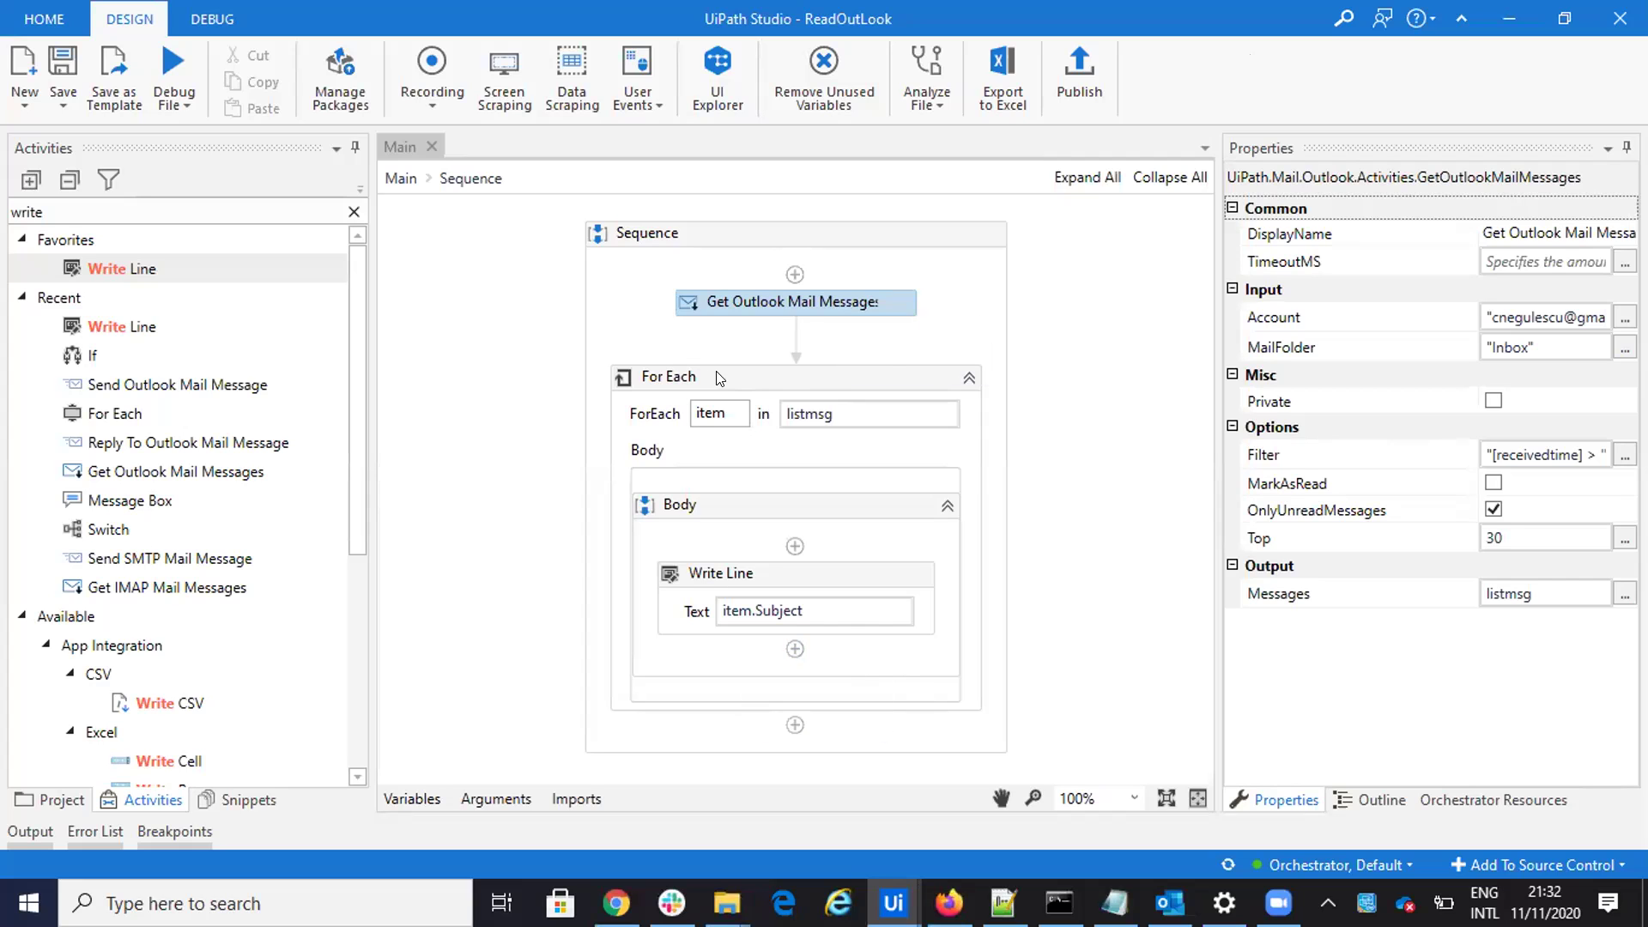
# Step: In the Get Outlook Mail Messages filter expression, insert .Now.AddDays directly after datetime
pyautogui.click(1625, 455)
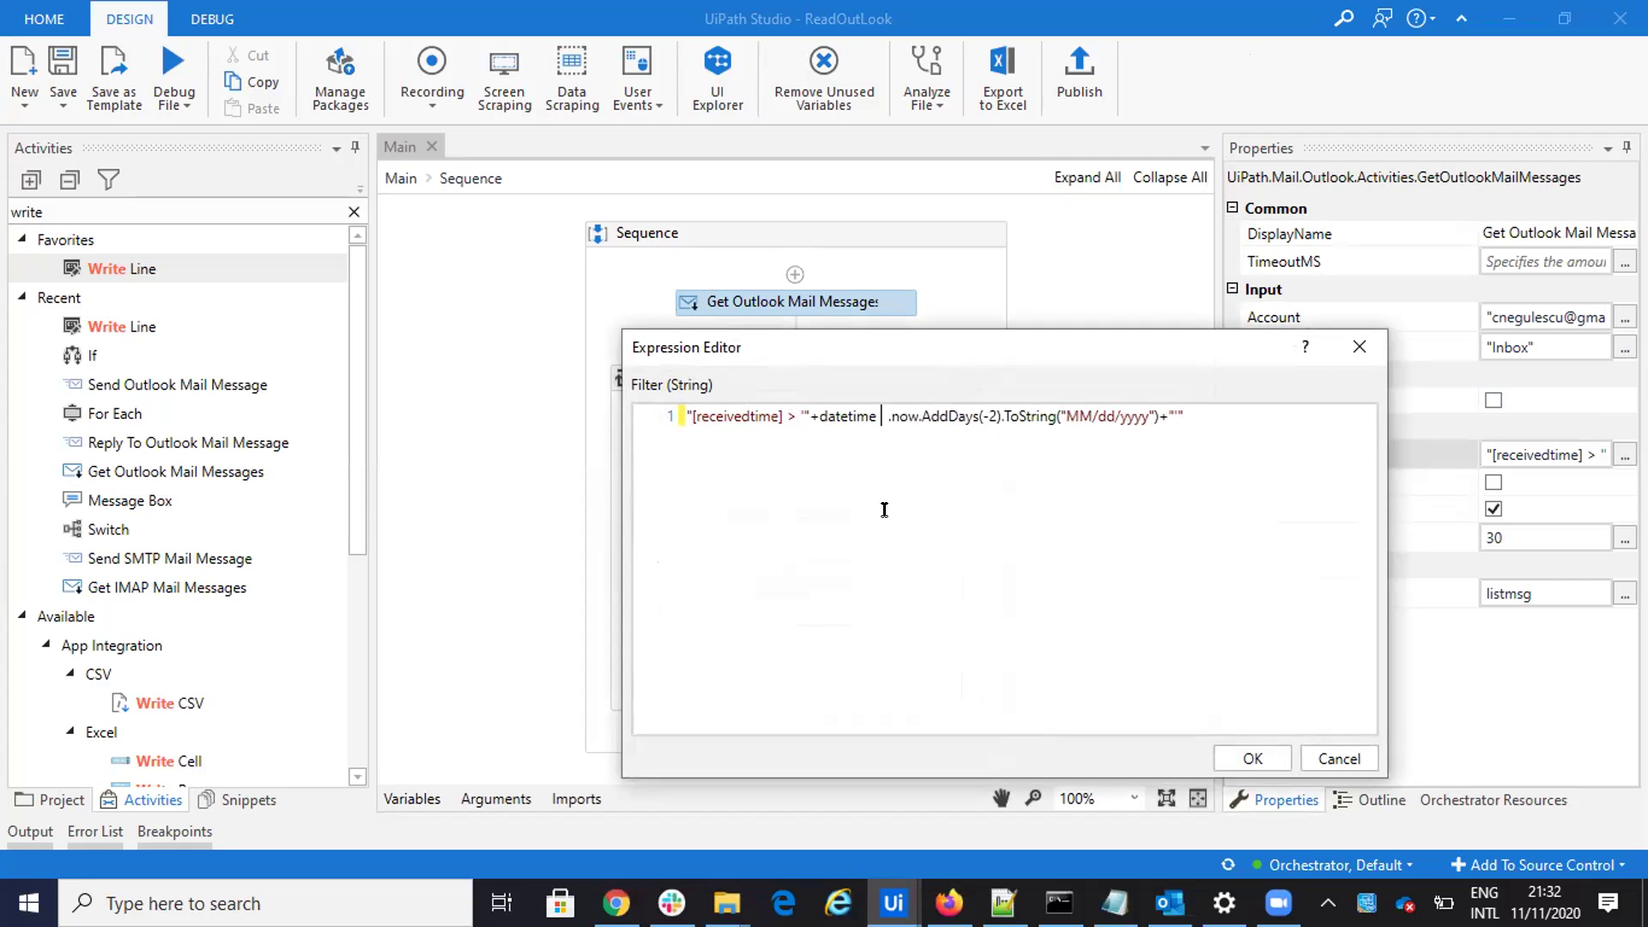
pyautogui.write('.now')
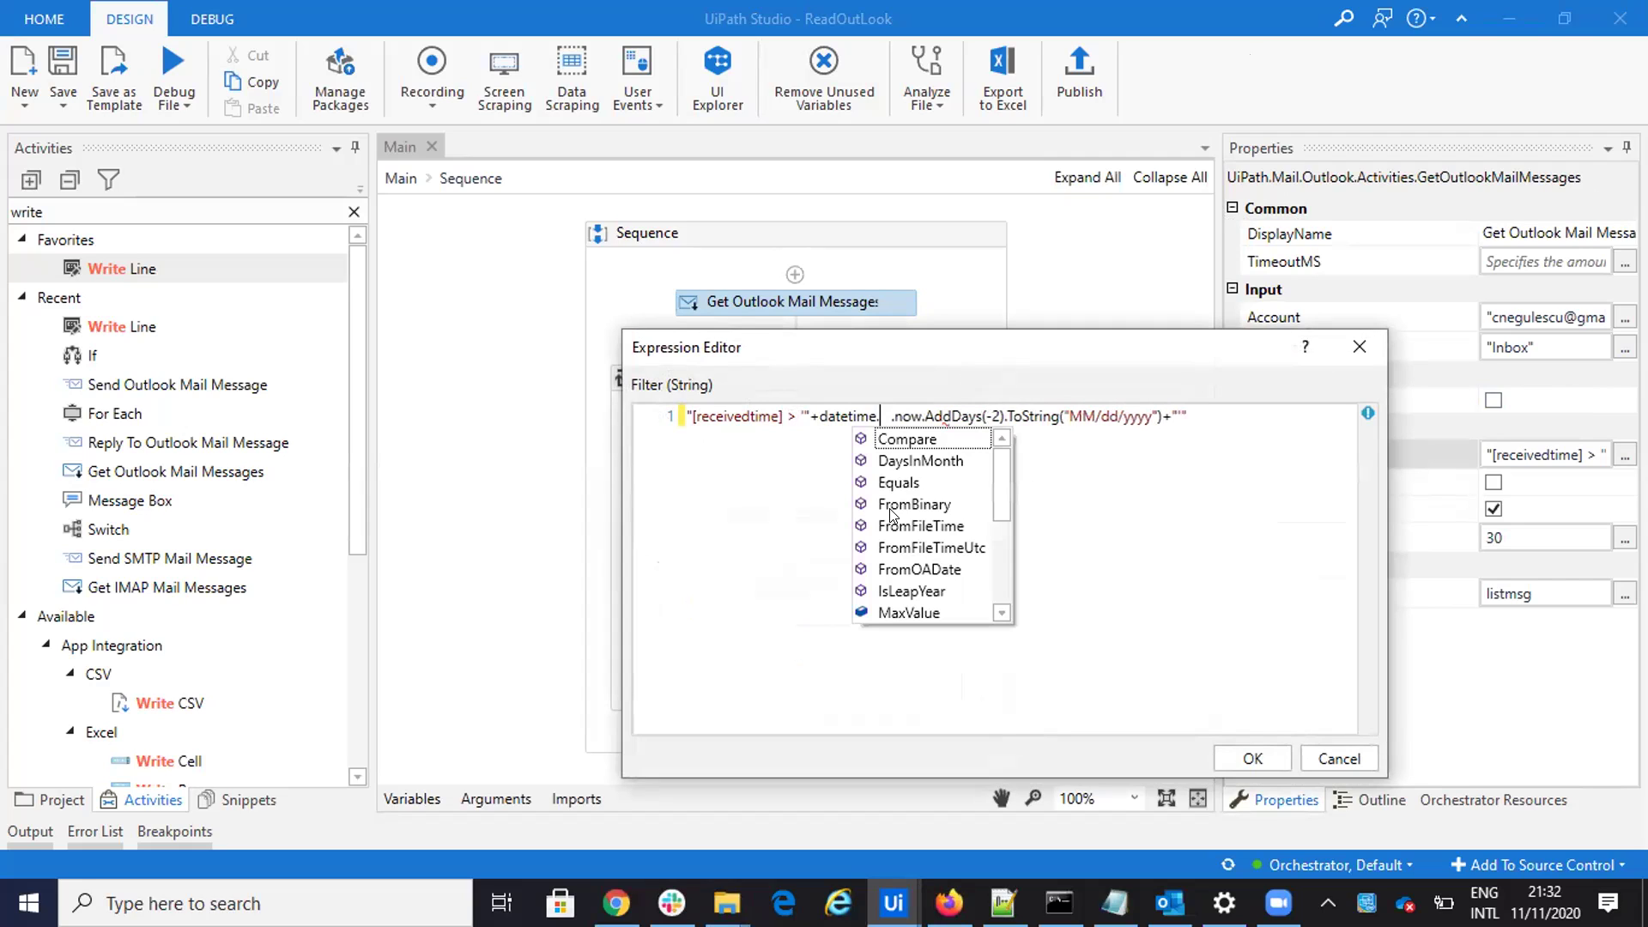
pyautogui.press('Tab')
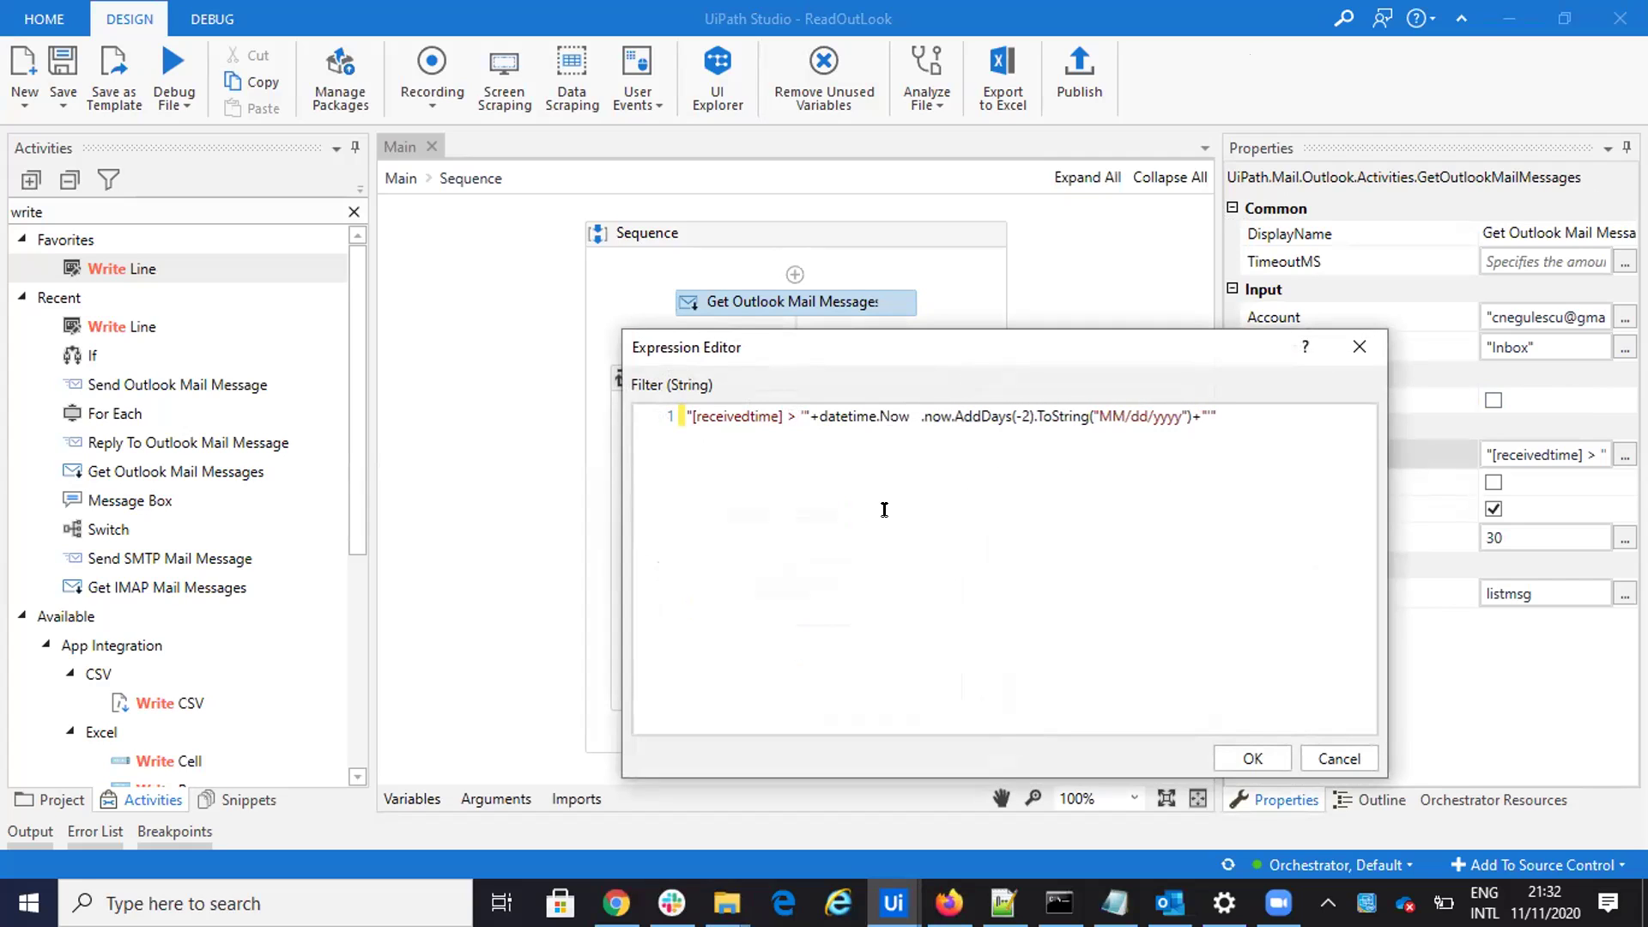
pyautogui.write('.ad')
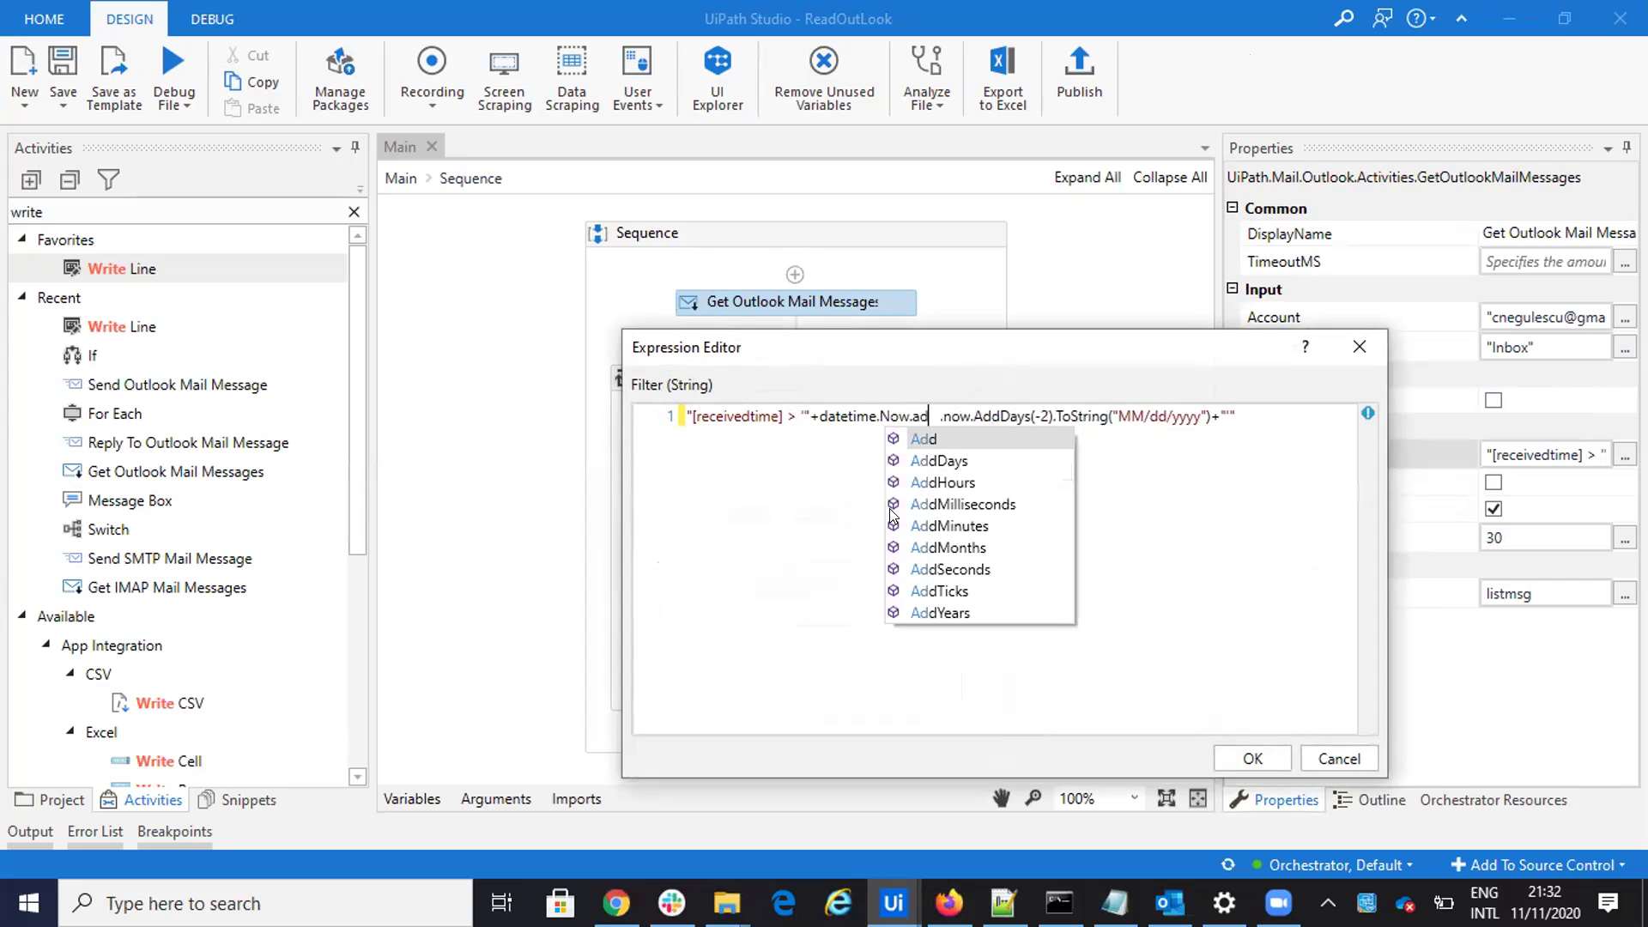
pyautogui.press('Down')
pyautogui.press('Up')
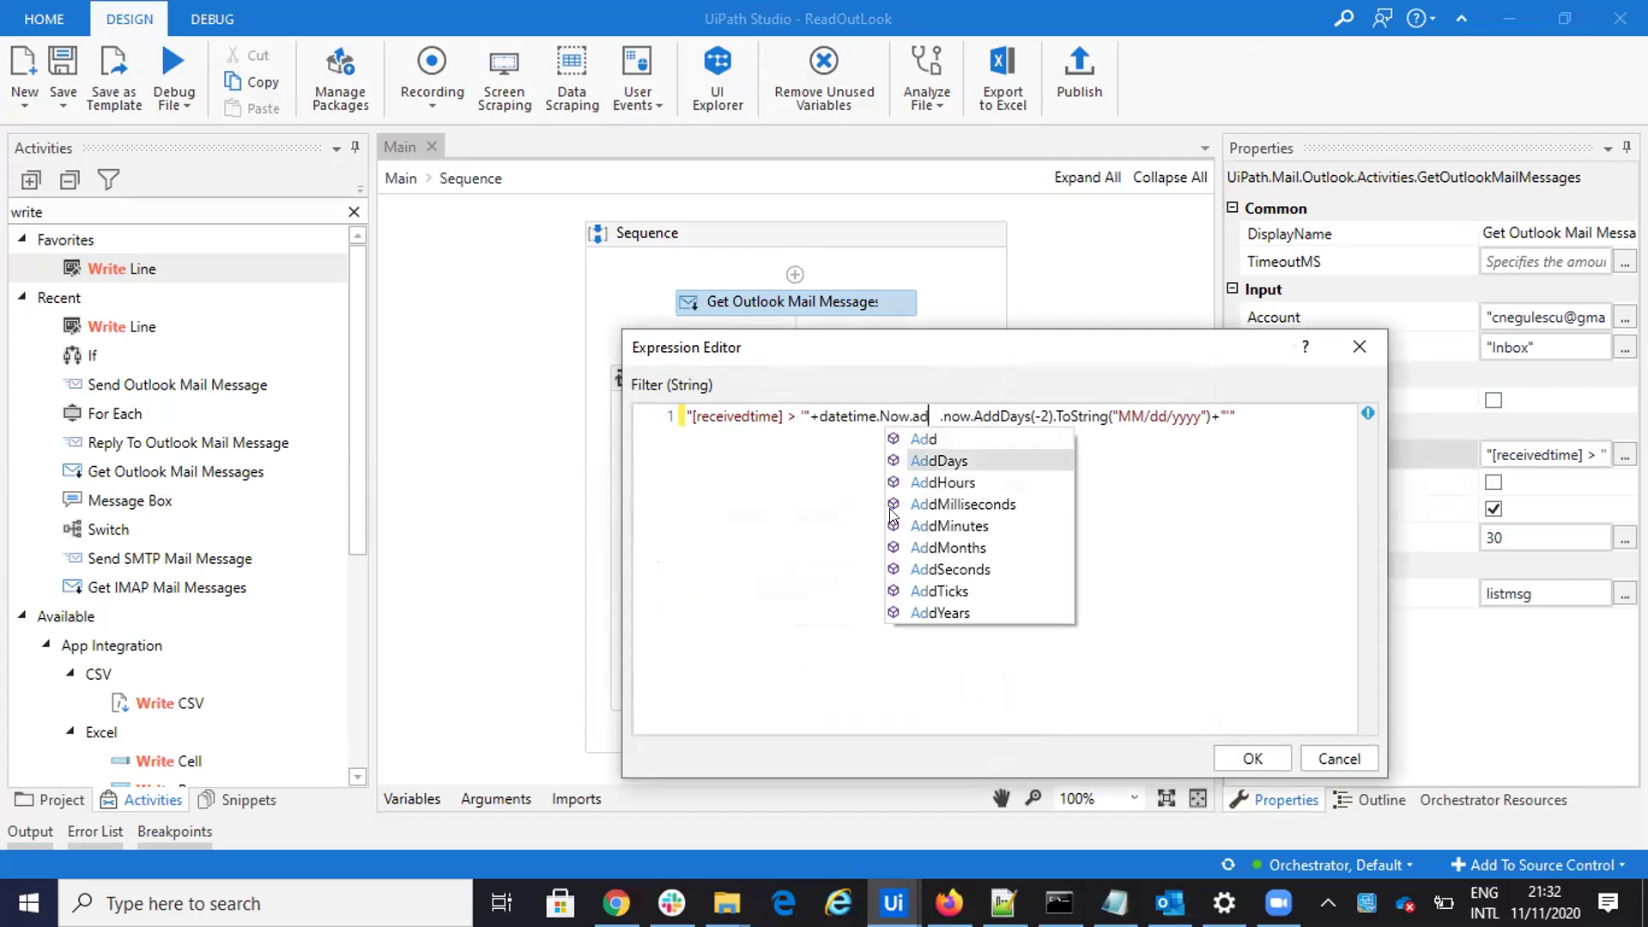
pyautogui.press('Tab')
# Step: Remove the leftover .now.AddDays so the filter reads datetime.Now.AddDays(-2).ToString("MM/dd/yyyy"), and save the expression
pyautogui.press('Delete')
pyautogui.press('Delete')
pyautogui.press('Delete')
pyautogui.press('Delete')
pyautogui.press('Delete')
pyautogui.press('Delete')
pyautogui.press('Delete')
pyautogui.press('Delete')
pyautogui.press('Delete')
pyautogui.press('Delete')
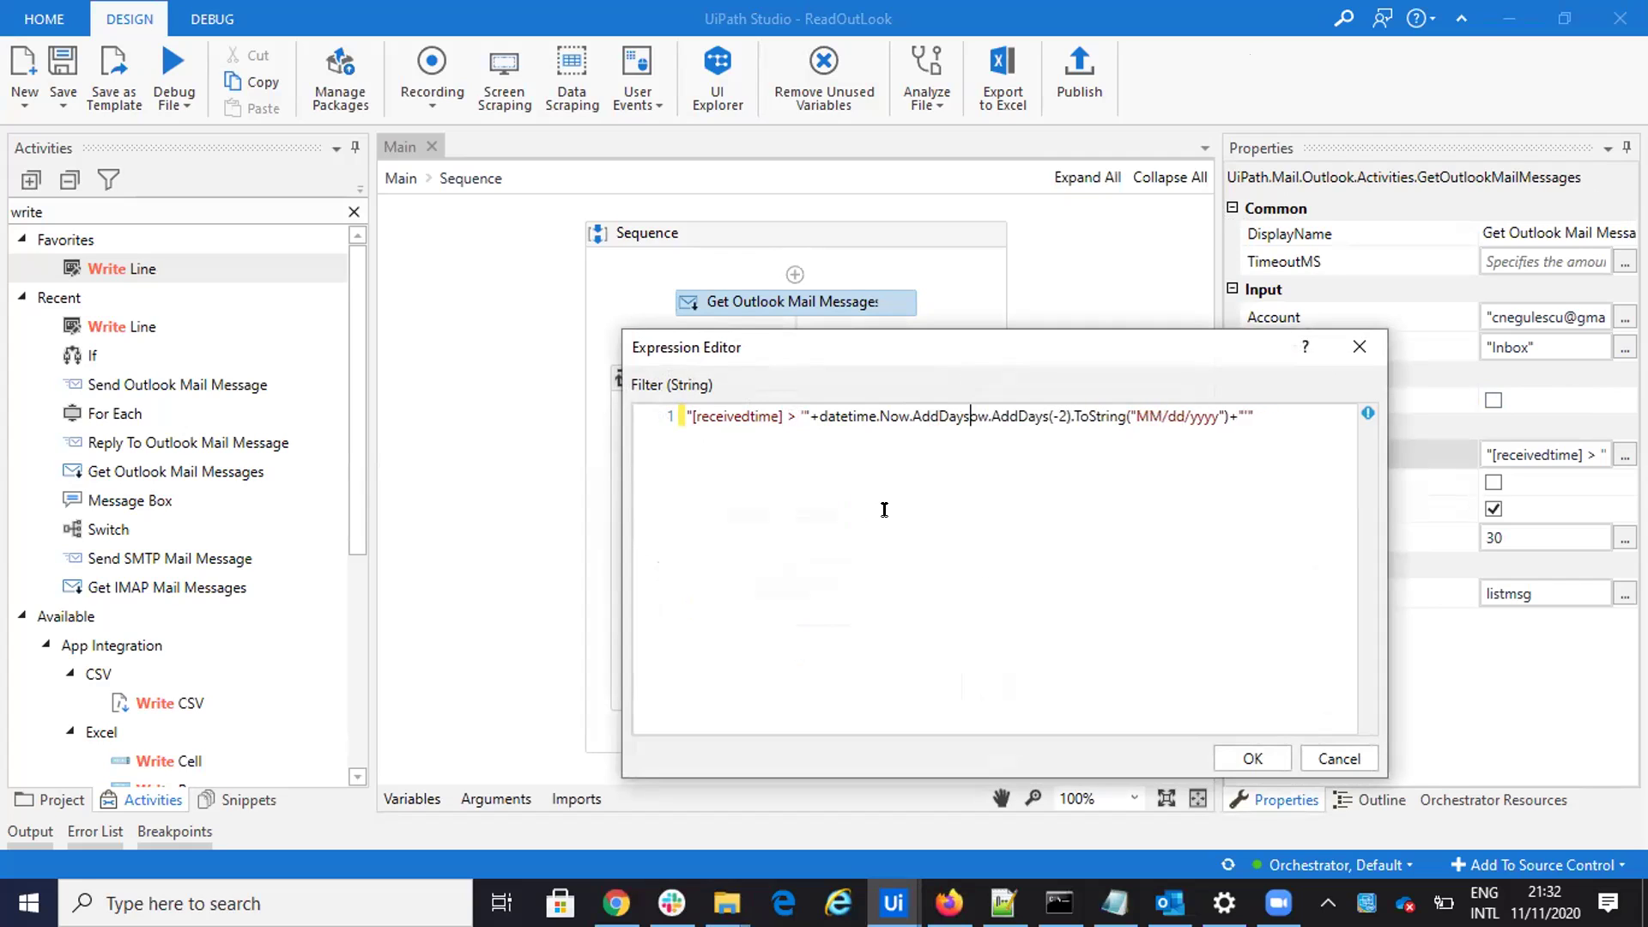
pyautogui.press('Delete')
pyautogui.press('Delete')
pyautogui.press('Delete')
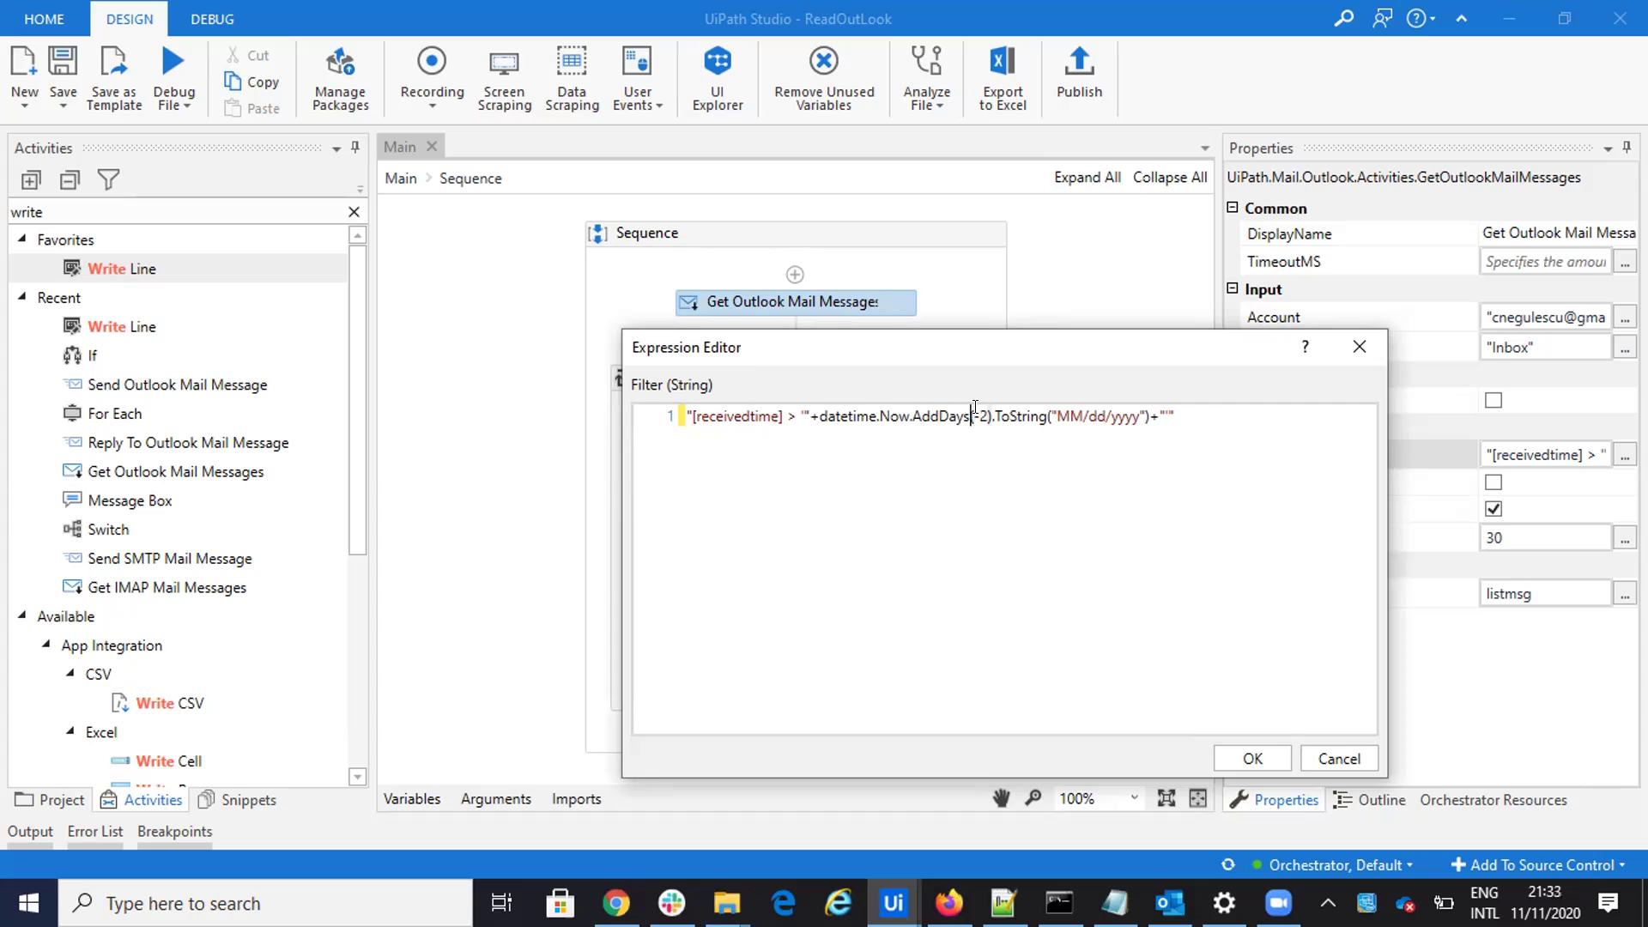
pyautogui.moveTo(983, 414)
pyautogui.click(1251, 759)
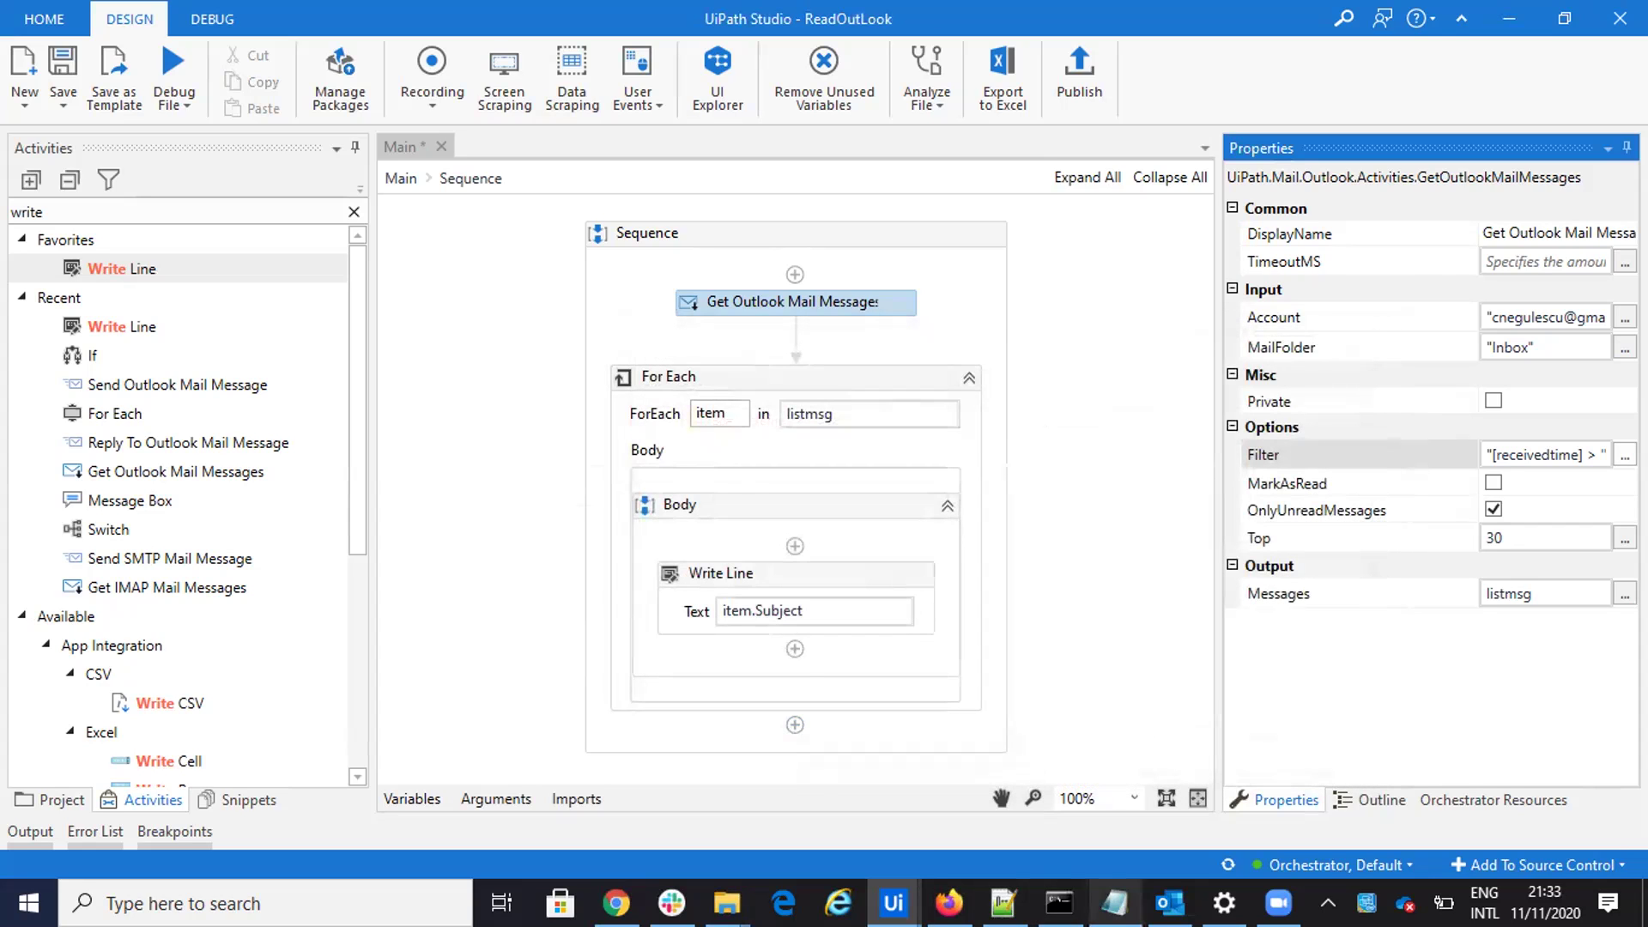
# Step: Switch to the Notepad++ notes and go back to the beginning of the Filters Example lines
pyautogui.click(1003, 902)
pyautogui.click(503, 522)
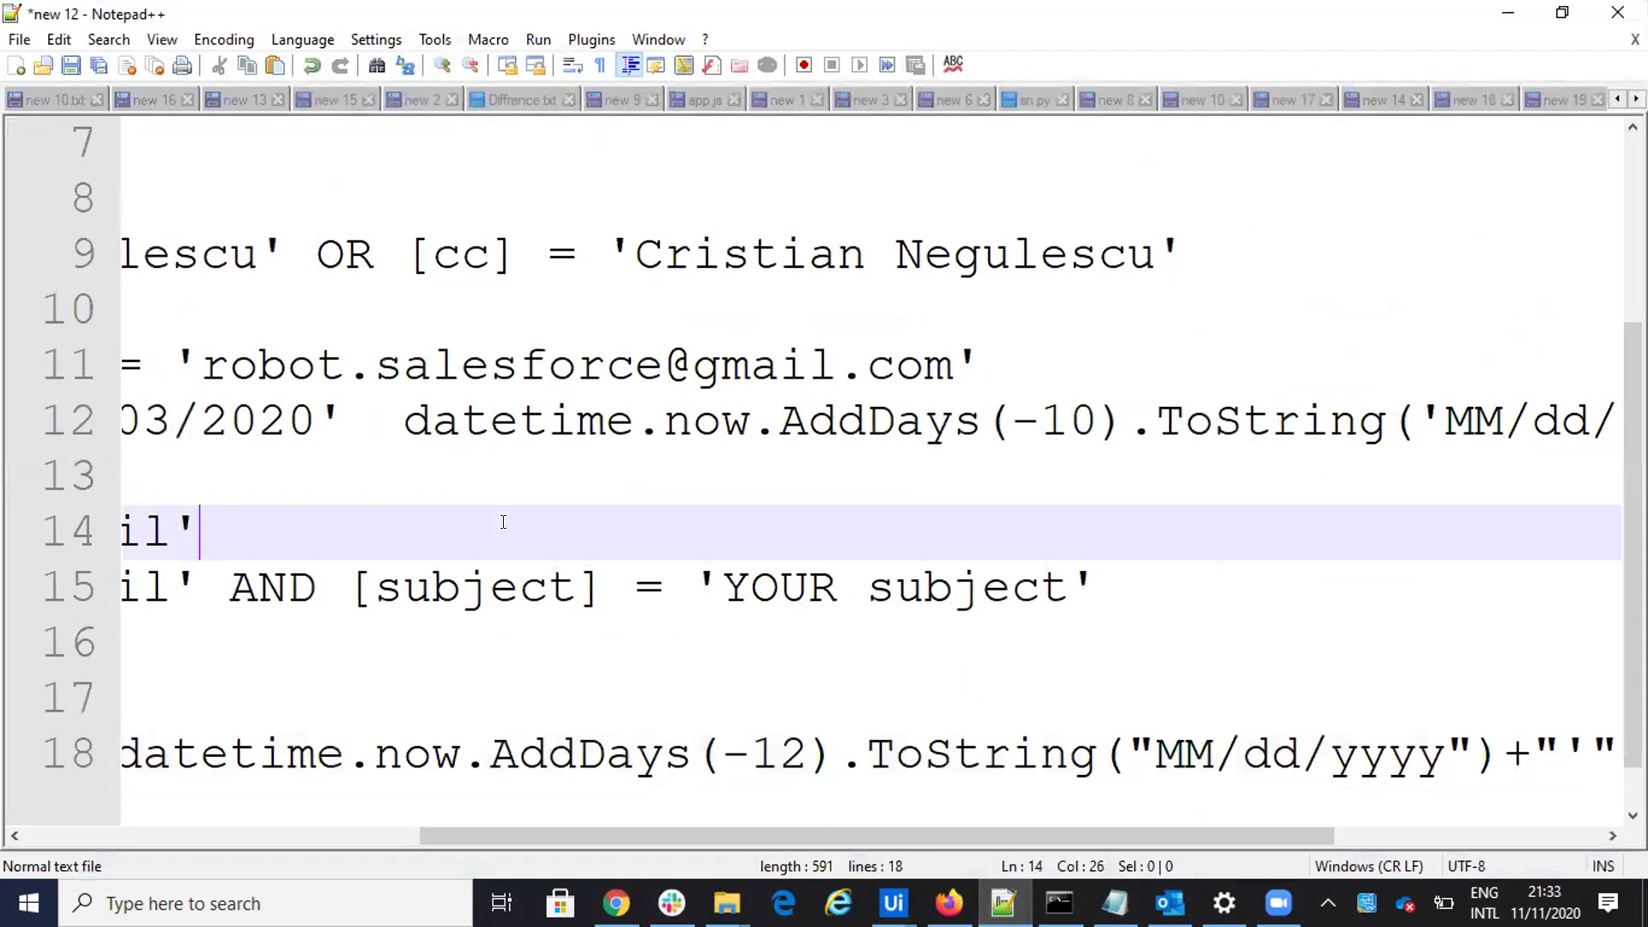
pyautogui.press('Left')
pyautogui.press('Left')
pyautogui.press('Left')
pyautogui.press('Left')
pyautogui.press('Left')
pyautogui.press('Left')
pyautogui.press('Left')
pyautogui.press('Left')
pyautogui.press('Left')
pyautogui.press('Left')
pyautogui.press('Up')
pyautogui.press('Up')
pyautogui.press('Up')
pyautogui.press('Up')
pyautogui.press('Up')
pyautogui.press('Up')
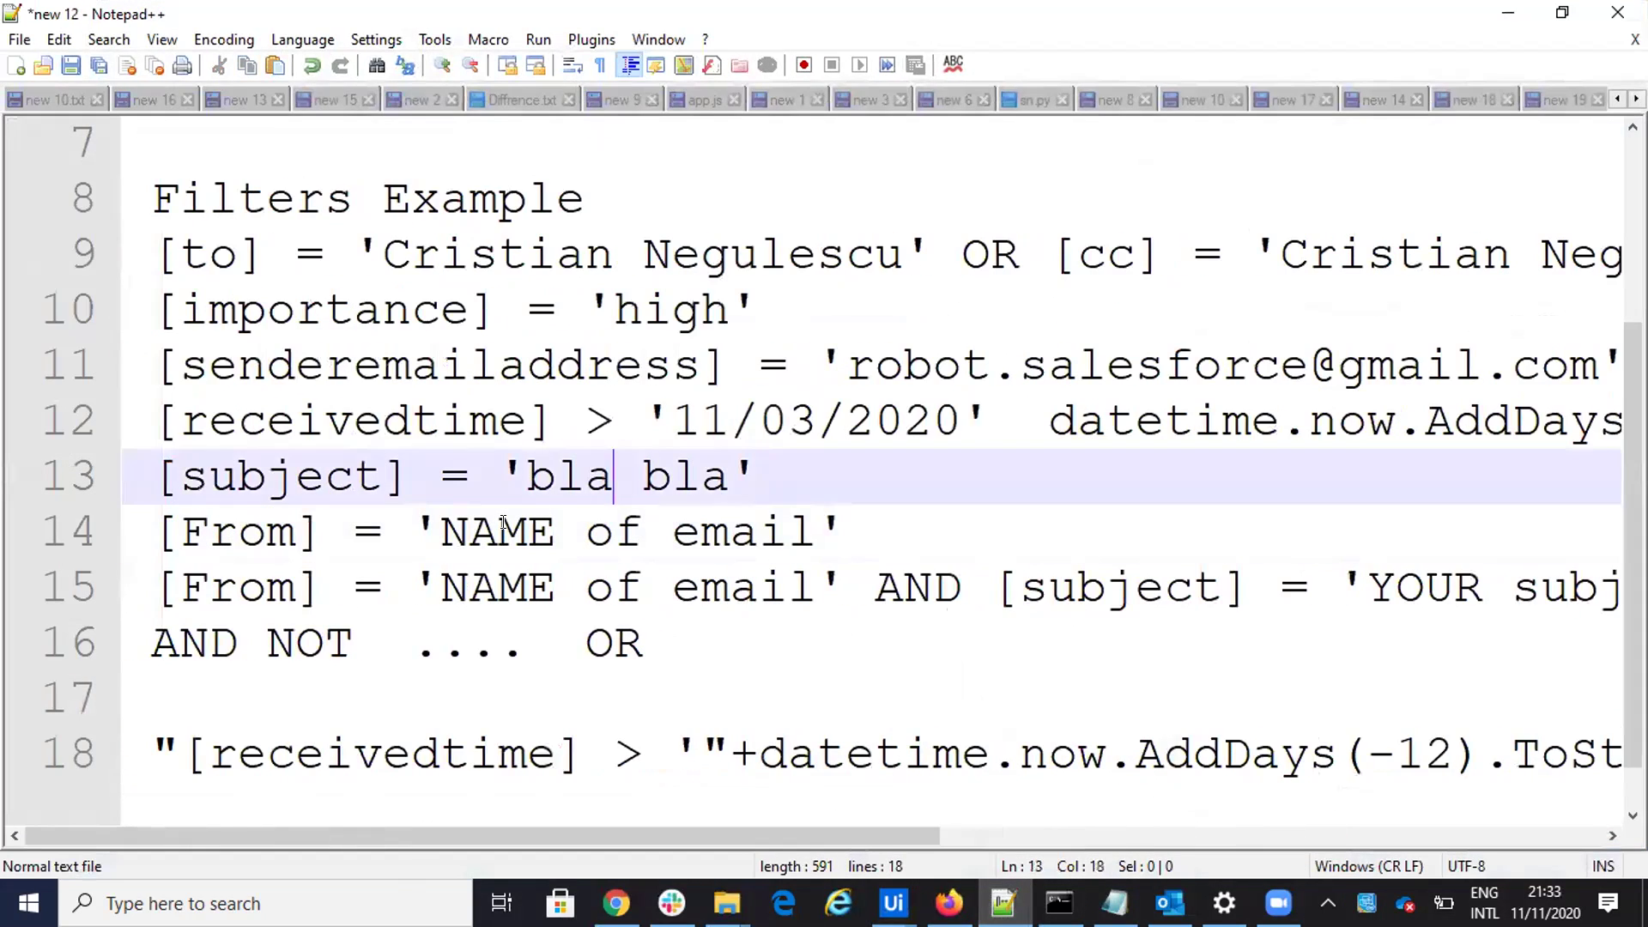
pyautogui.press('Down')
pyautogui.press('Down')
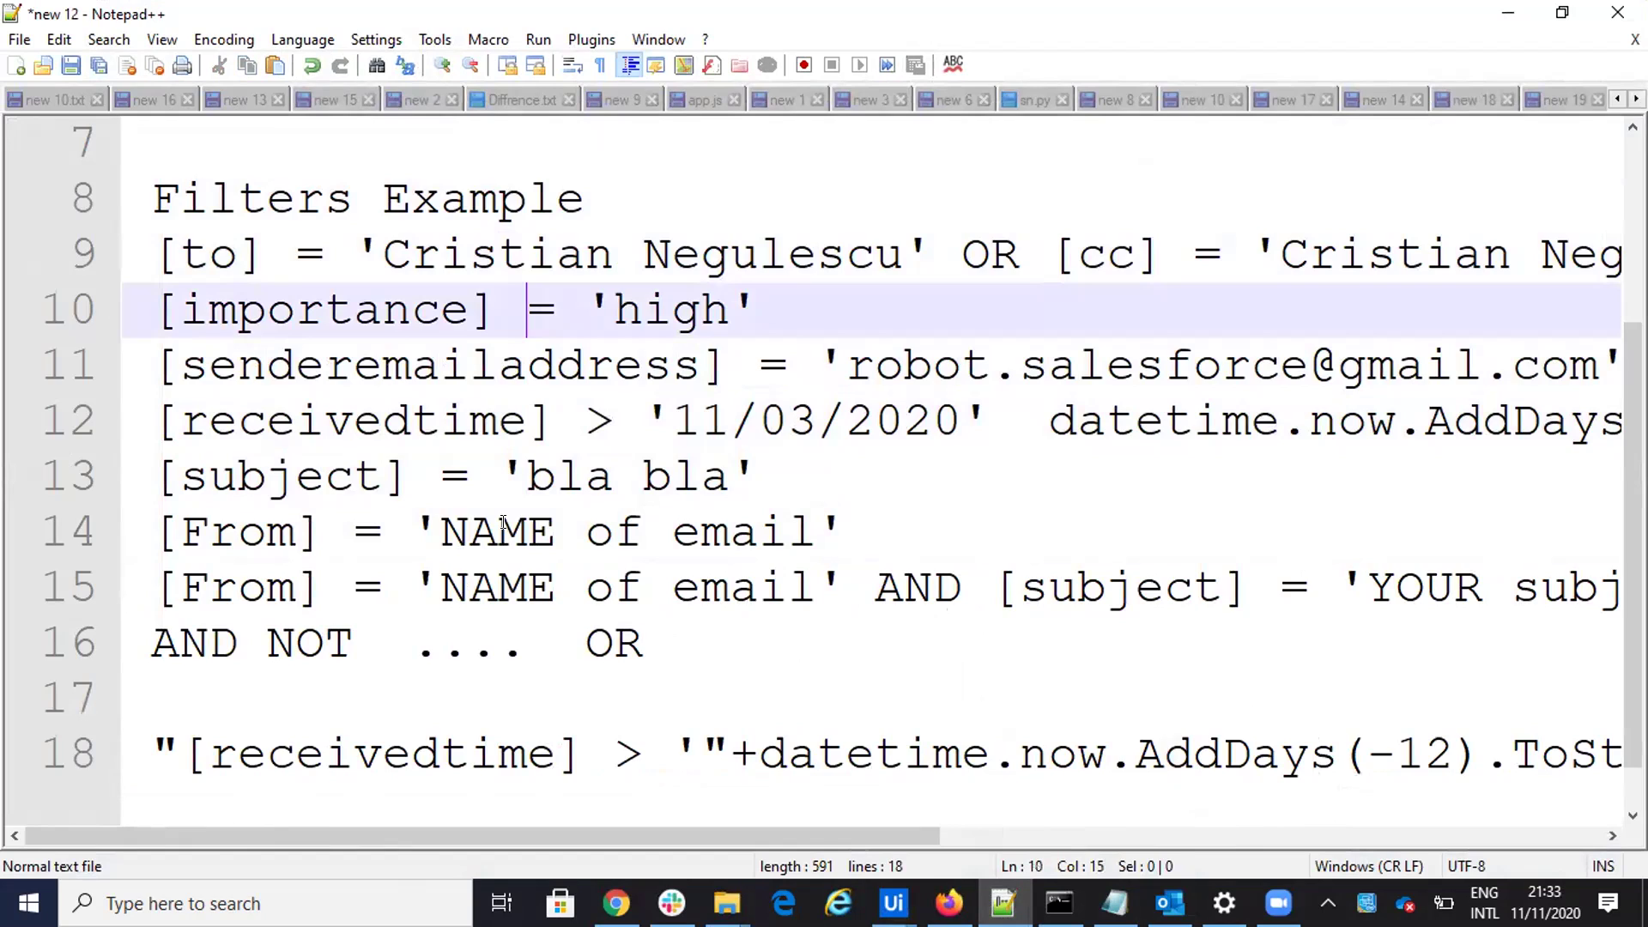
# Step: Examine the [receivedtime], [subject], [From] and combined filter examples, and return to UiPath Studio
pyautogui.press('Down')
pyautogui.press('Down')
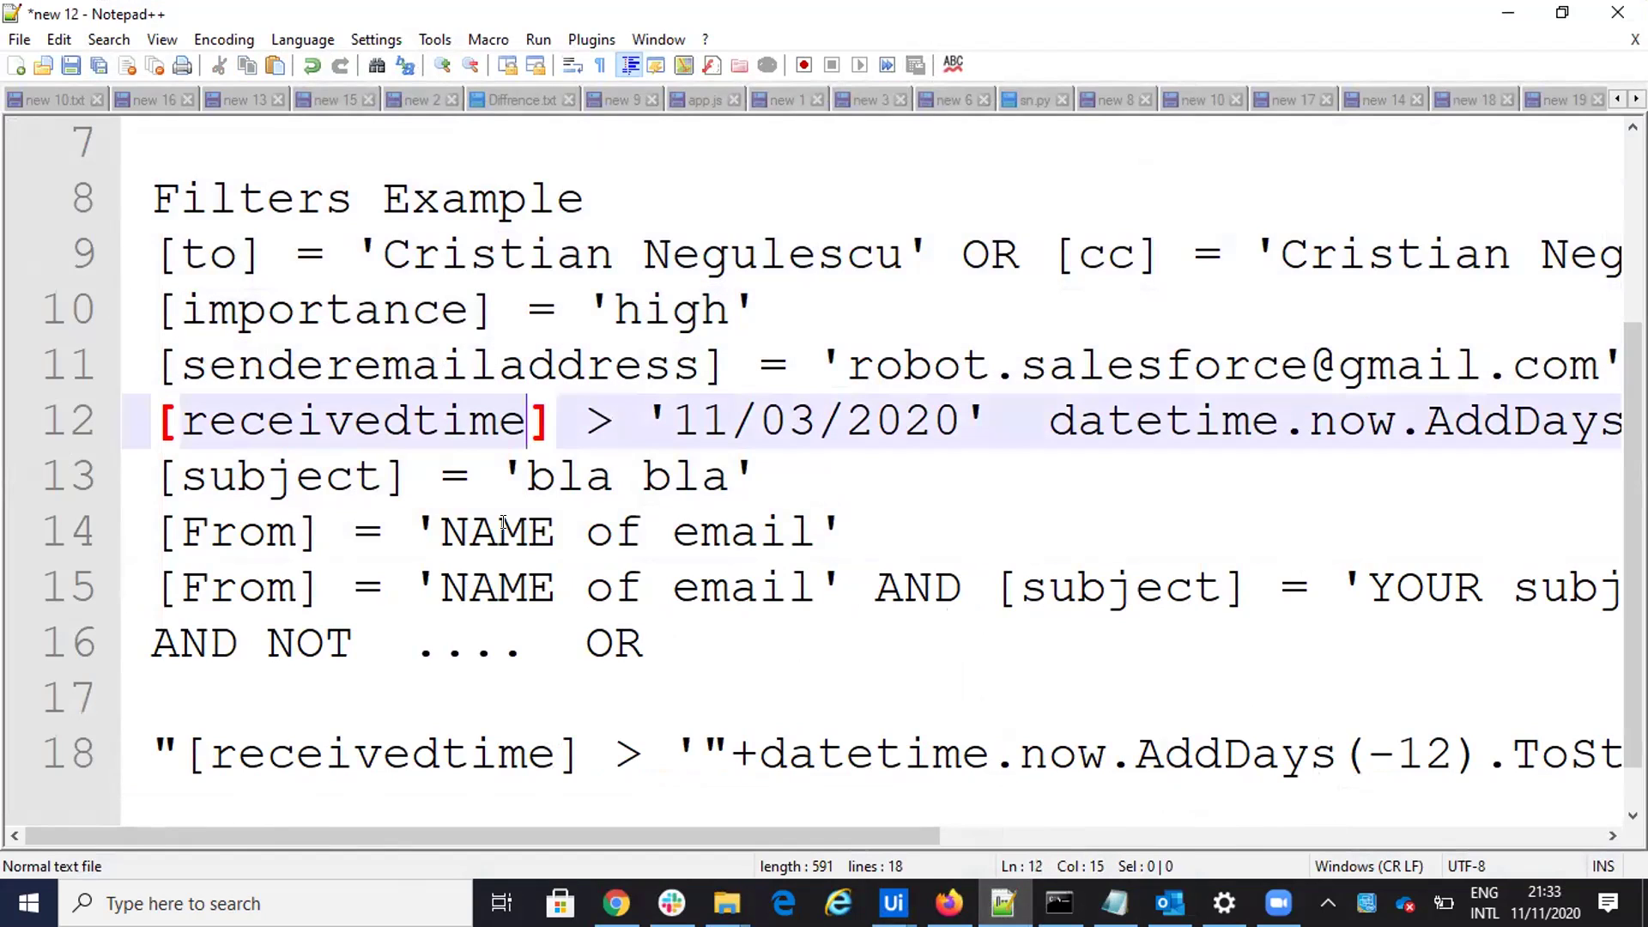
pyautogui.press('Down')
pyautogui.press('Down')
pyautogui.press('Down')
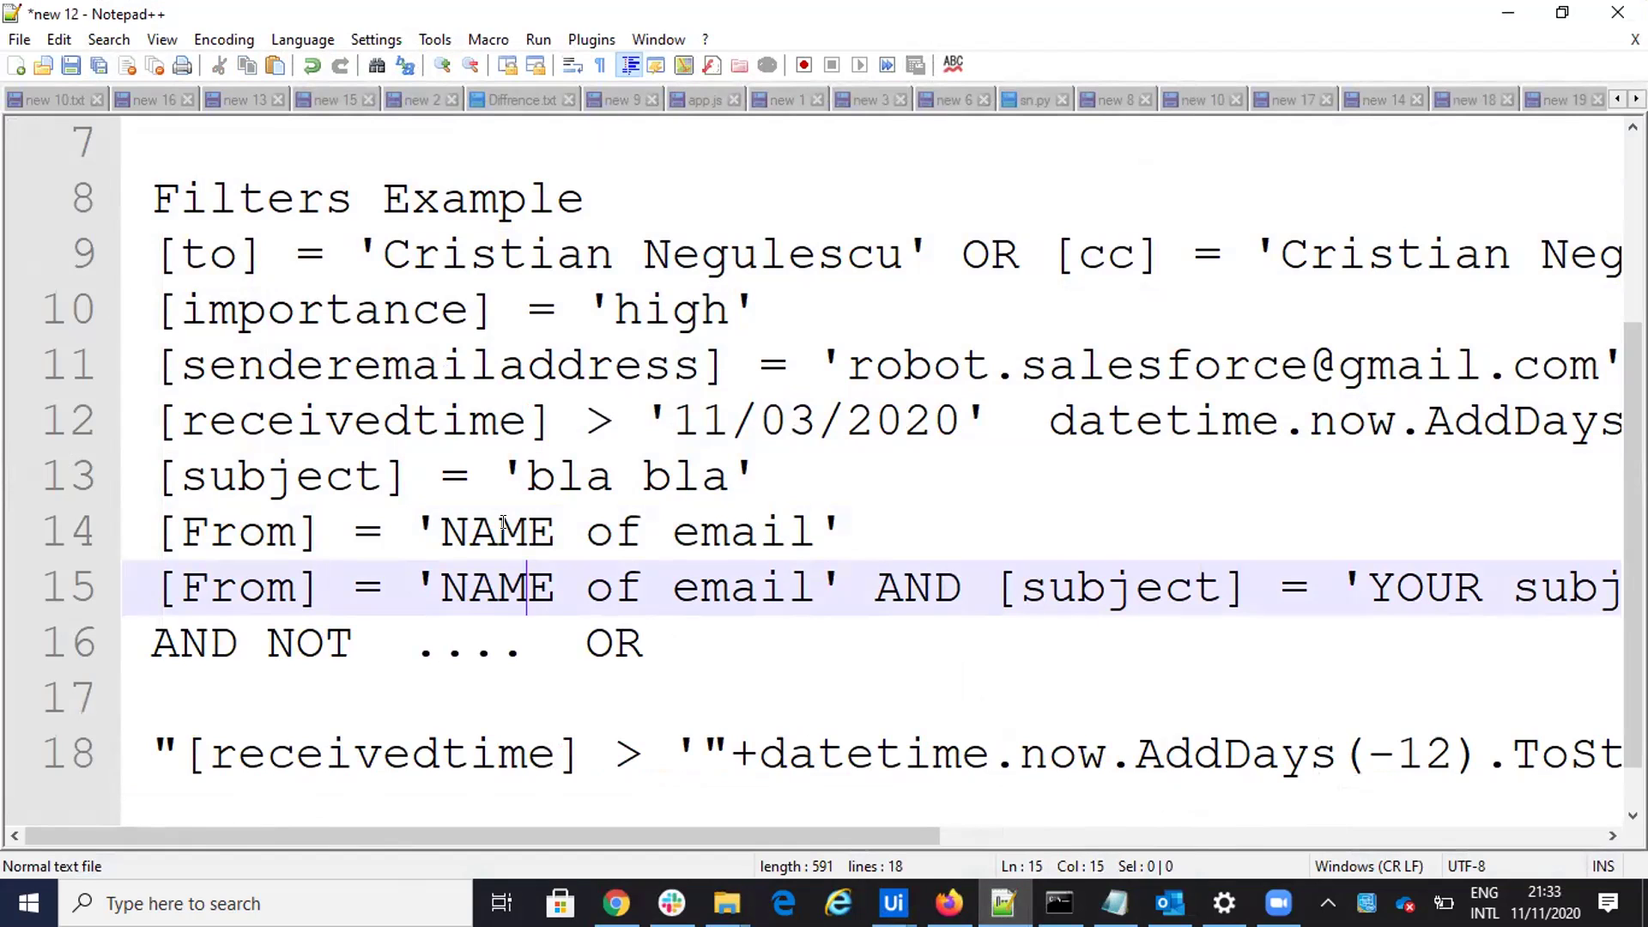
pyautogui.press('Down')
pyautogui.press('Down')
pyautogui.press('Down')
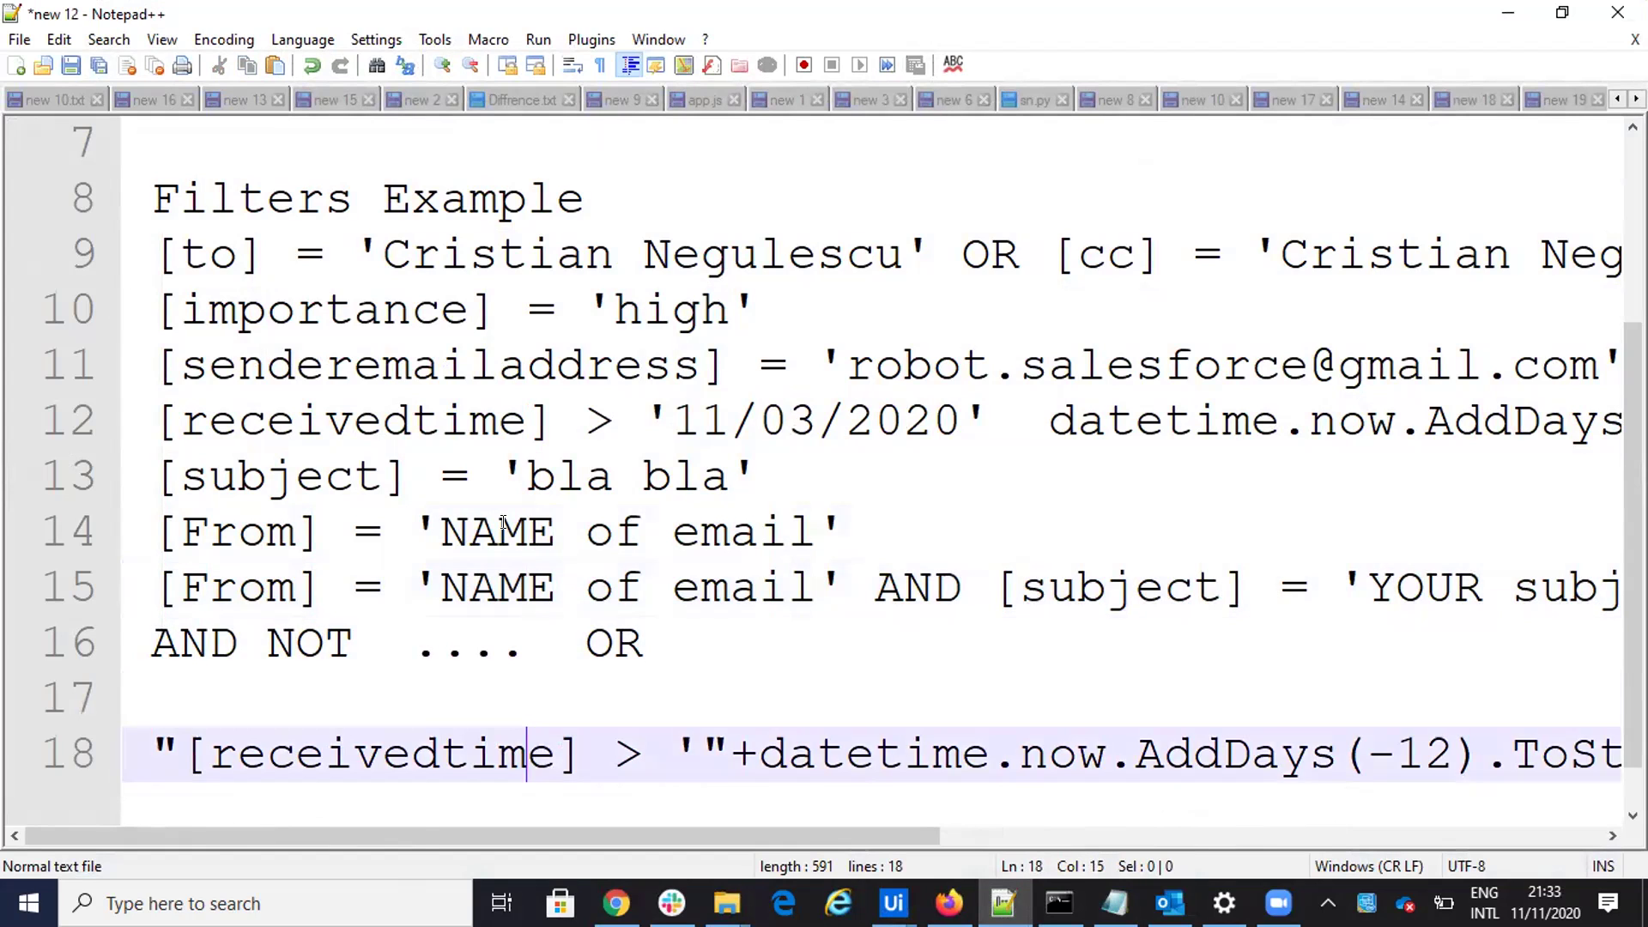
pyautogui.press('Up')
pyautogui.press('Up')
pyautogui.press('Up')
pyautogui.press('Up')
pyautogui.press('Up')
pyautogui.press('Up')
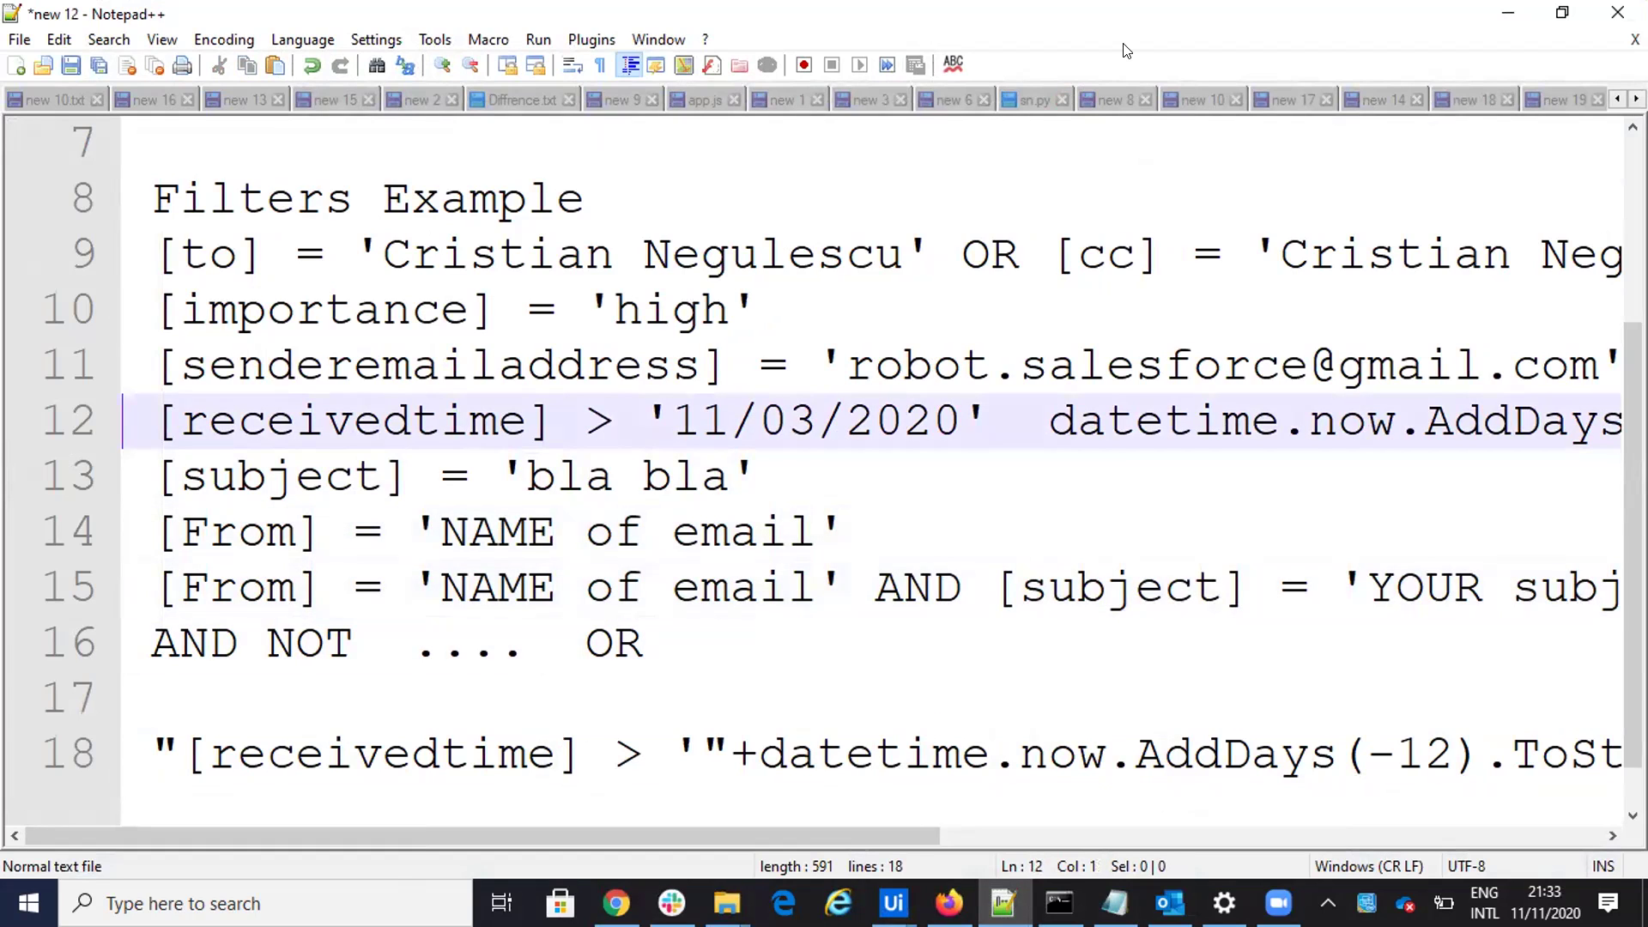
pyautogui.press('super+Right')
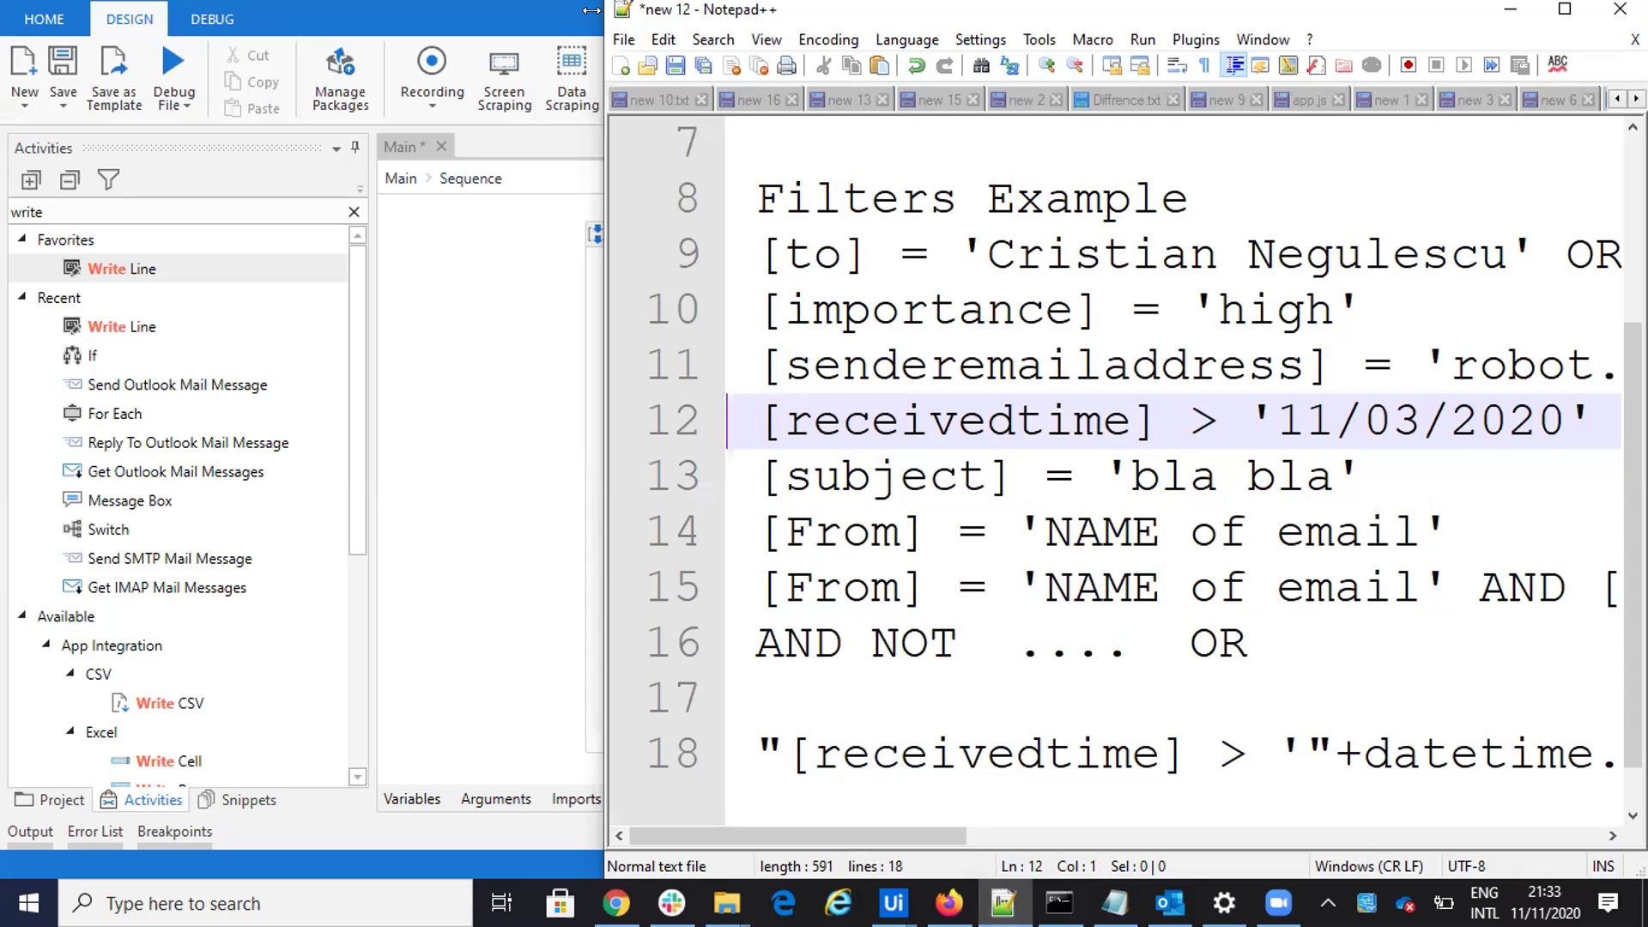
pyautogui.click(1511, 9)
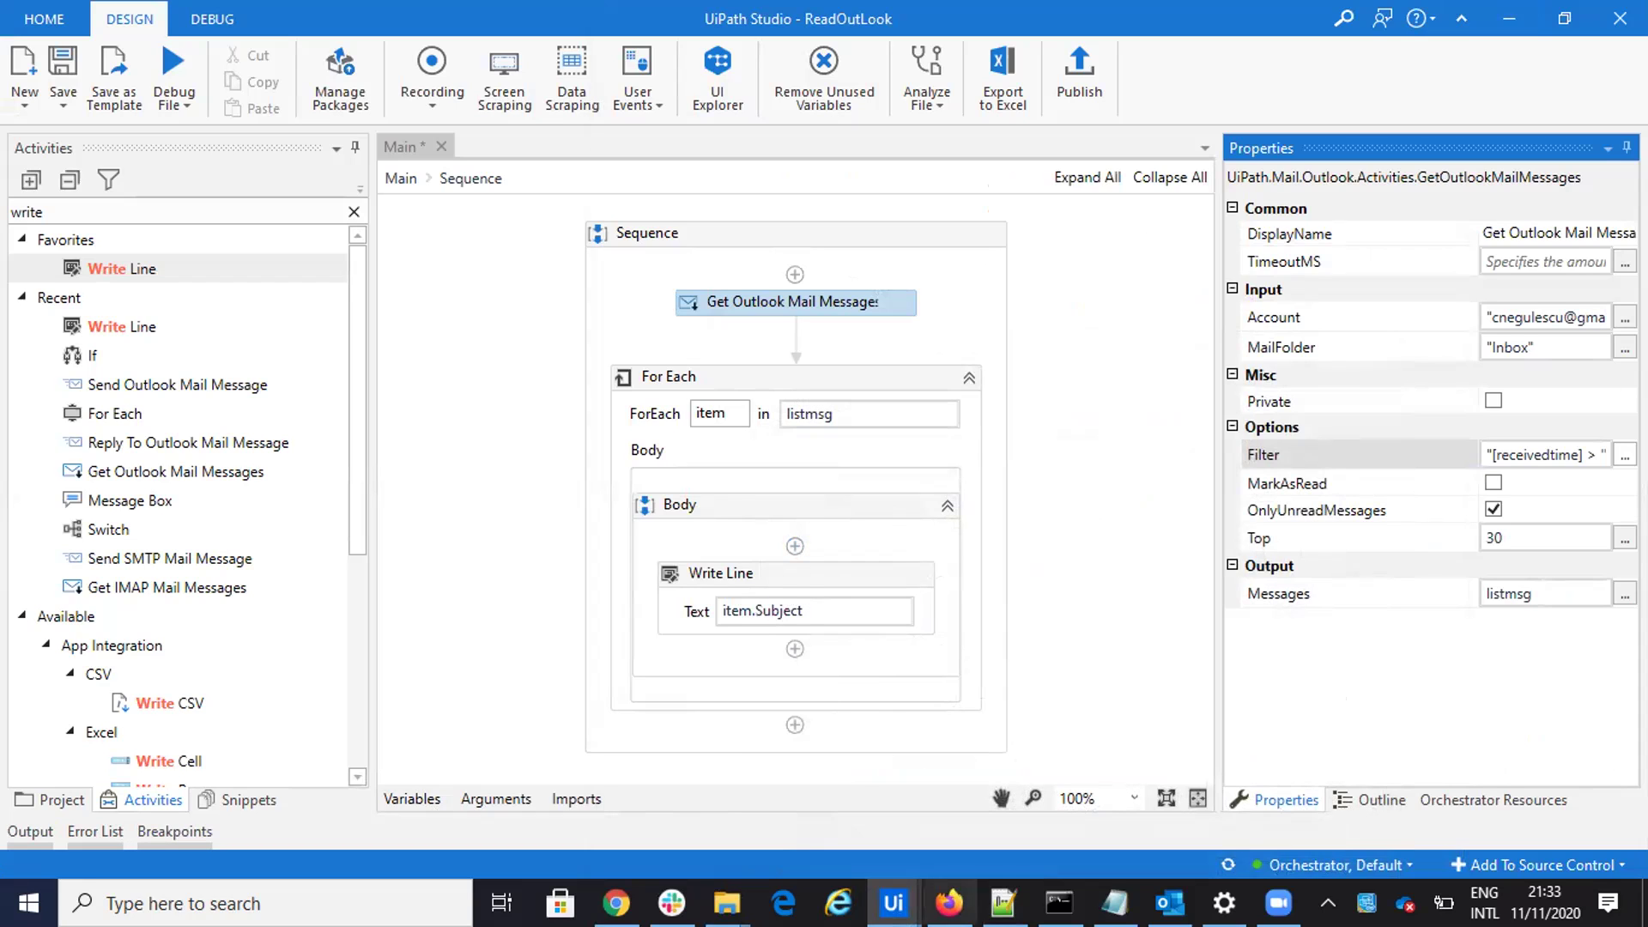
# Step: Check the unread messages' dates in Outlook, and run the workflow file in UiPath Studio to review its output
pyautogui.click(1170, 901)
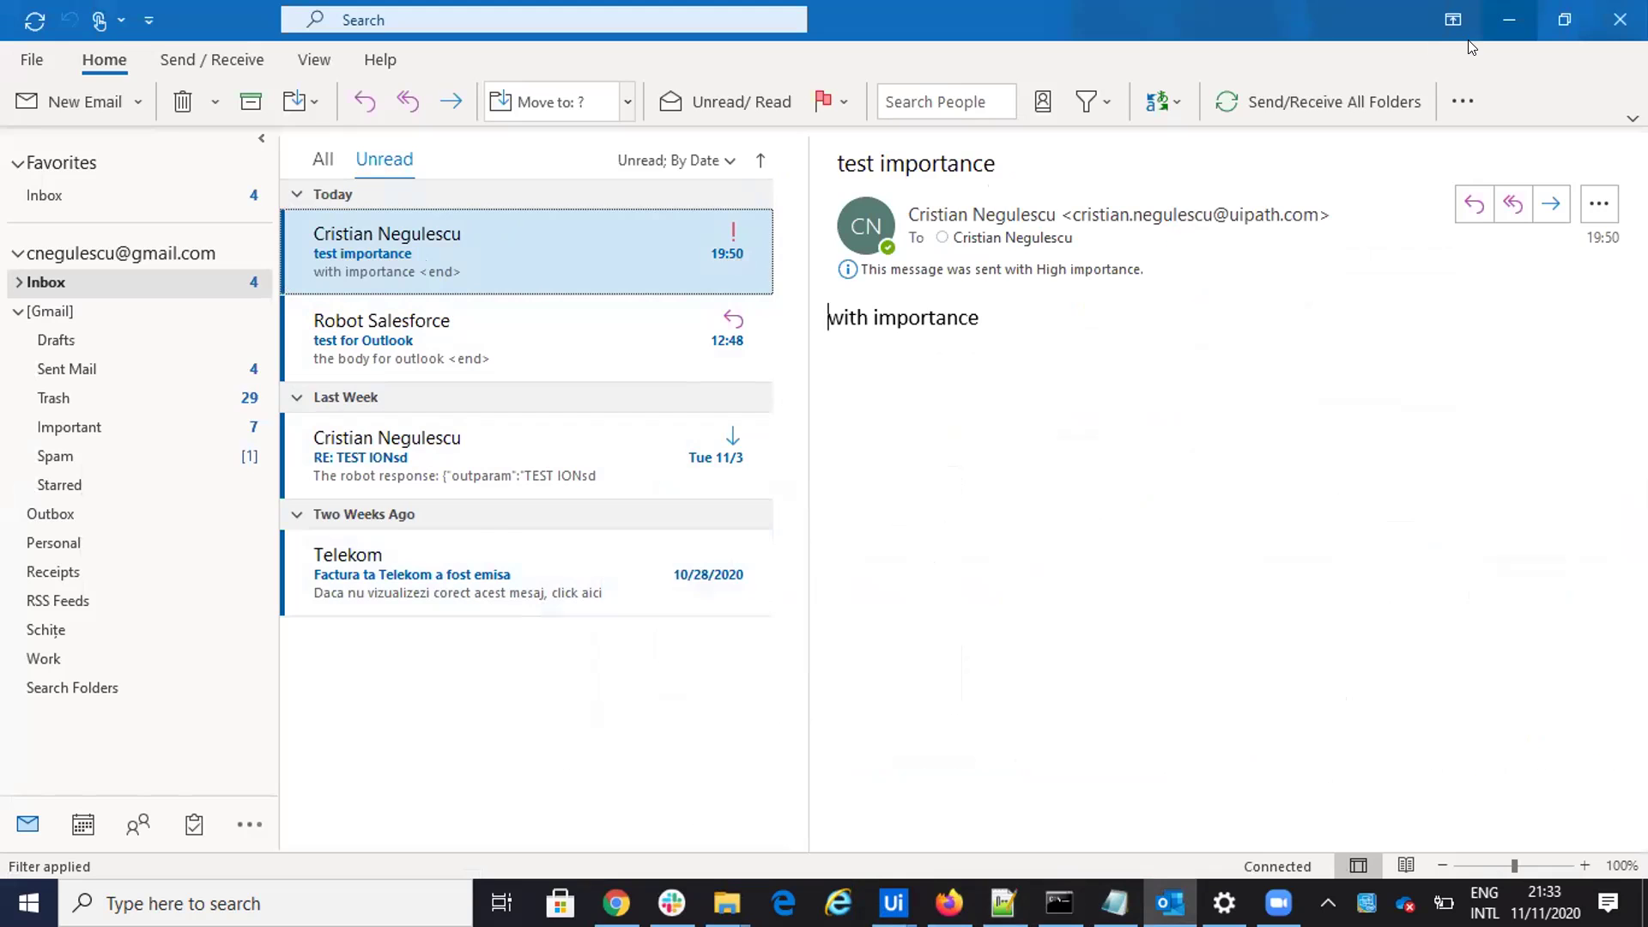
pyautogui.click(1509, 19)
pyautogui.click(174, 98)
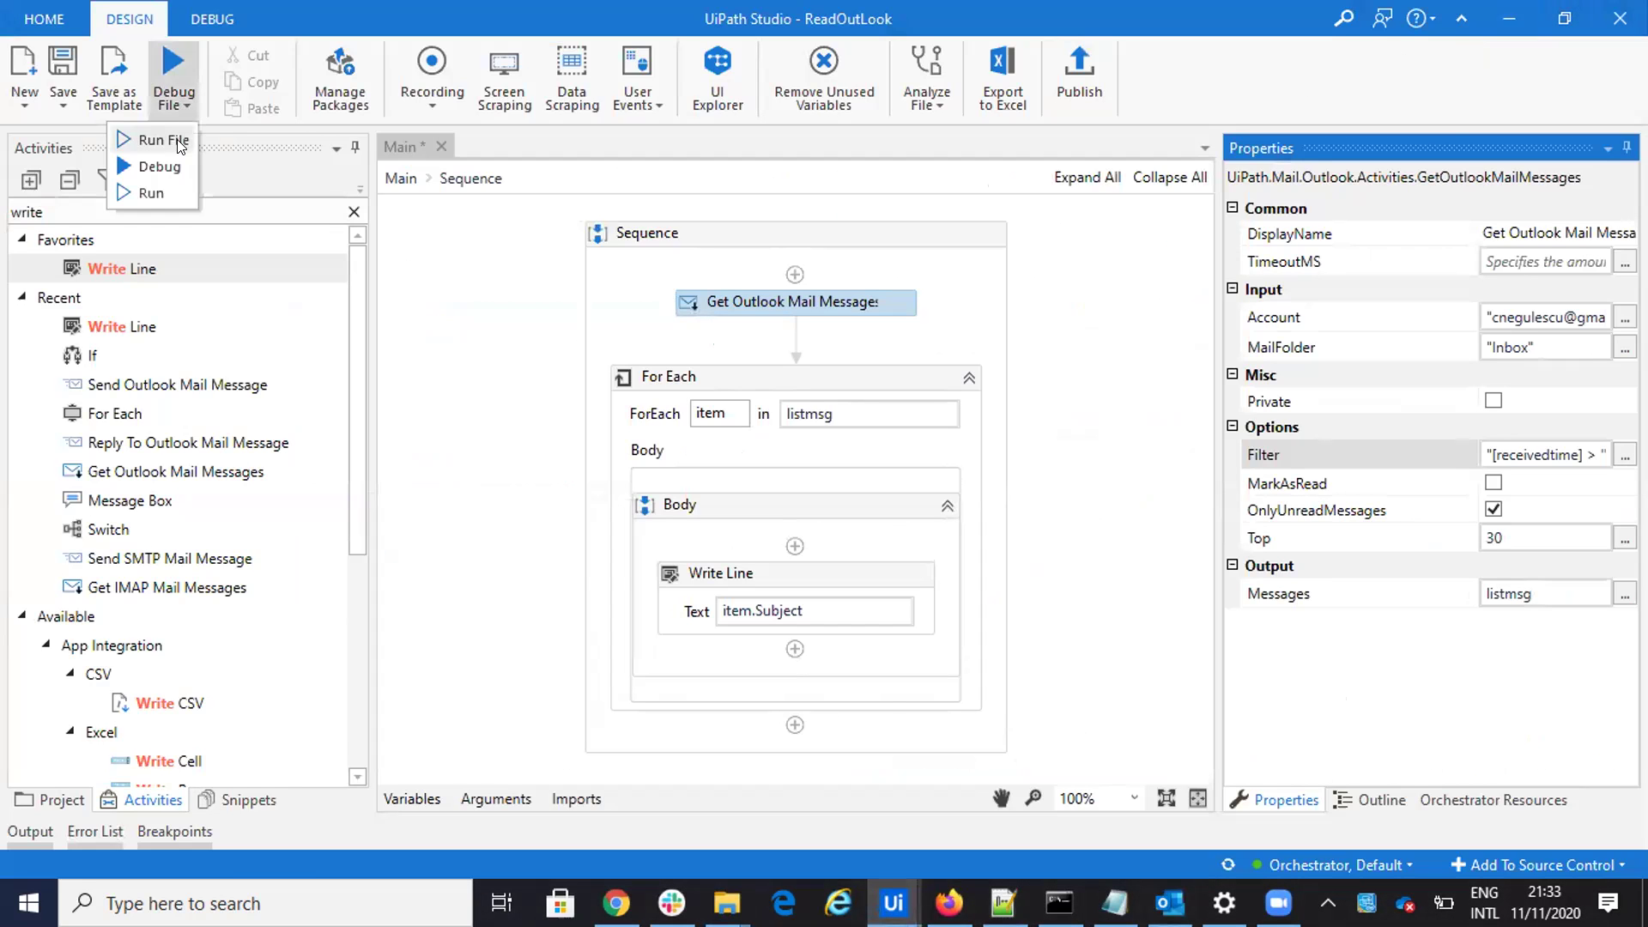
pyautogui.click(165, 139)
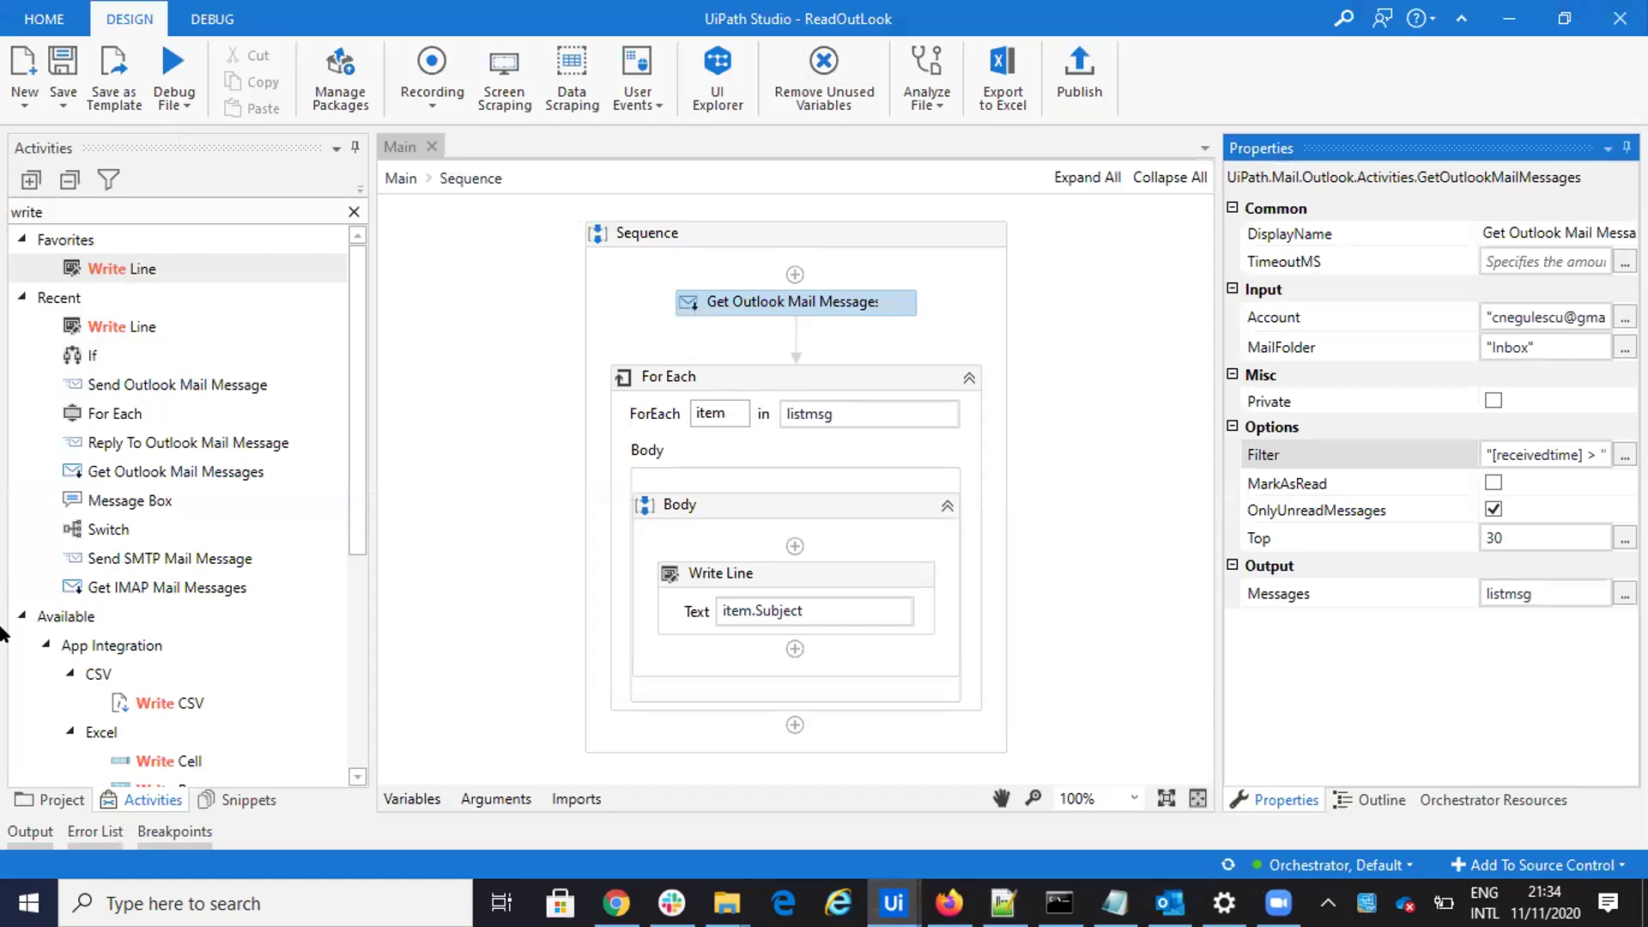
pyautogui.click(30, 832)
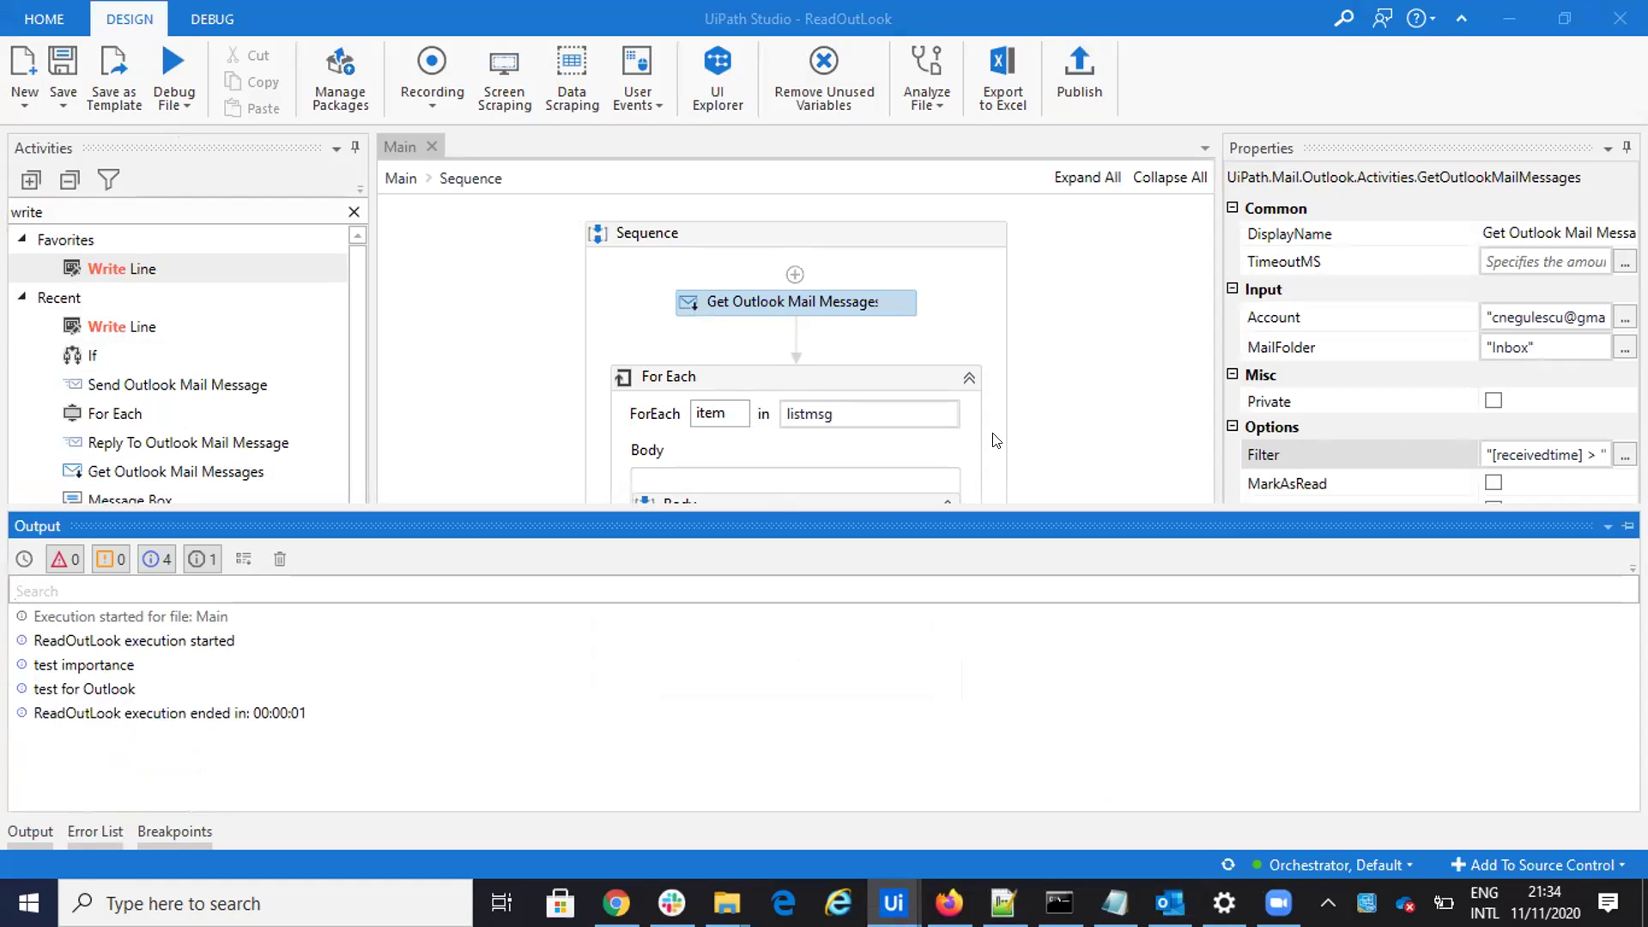
pyautogui.click(1111, 289)
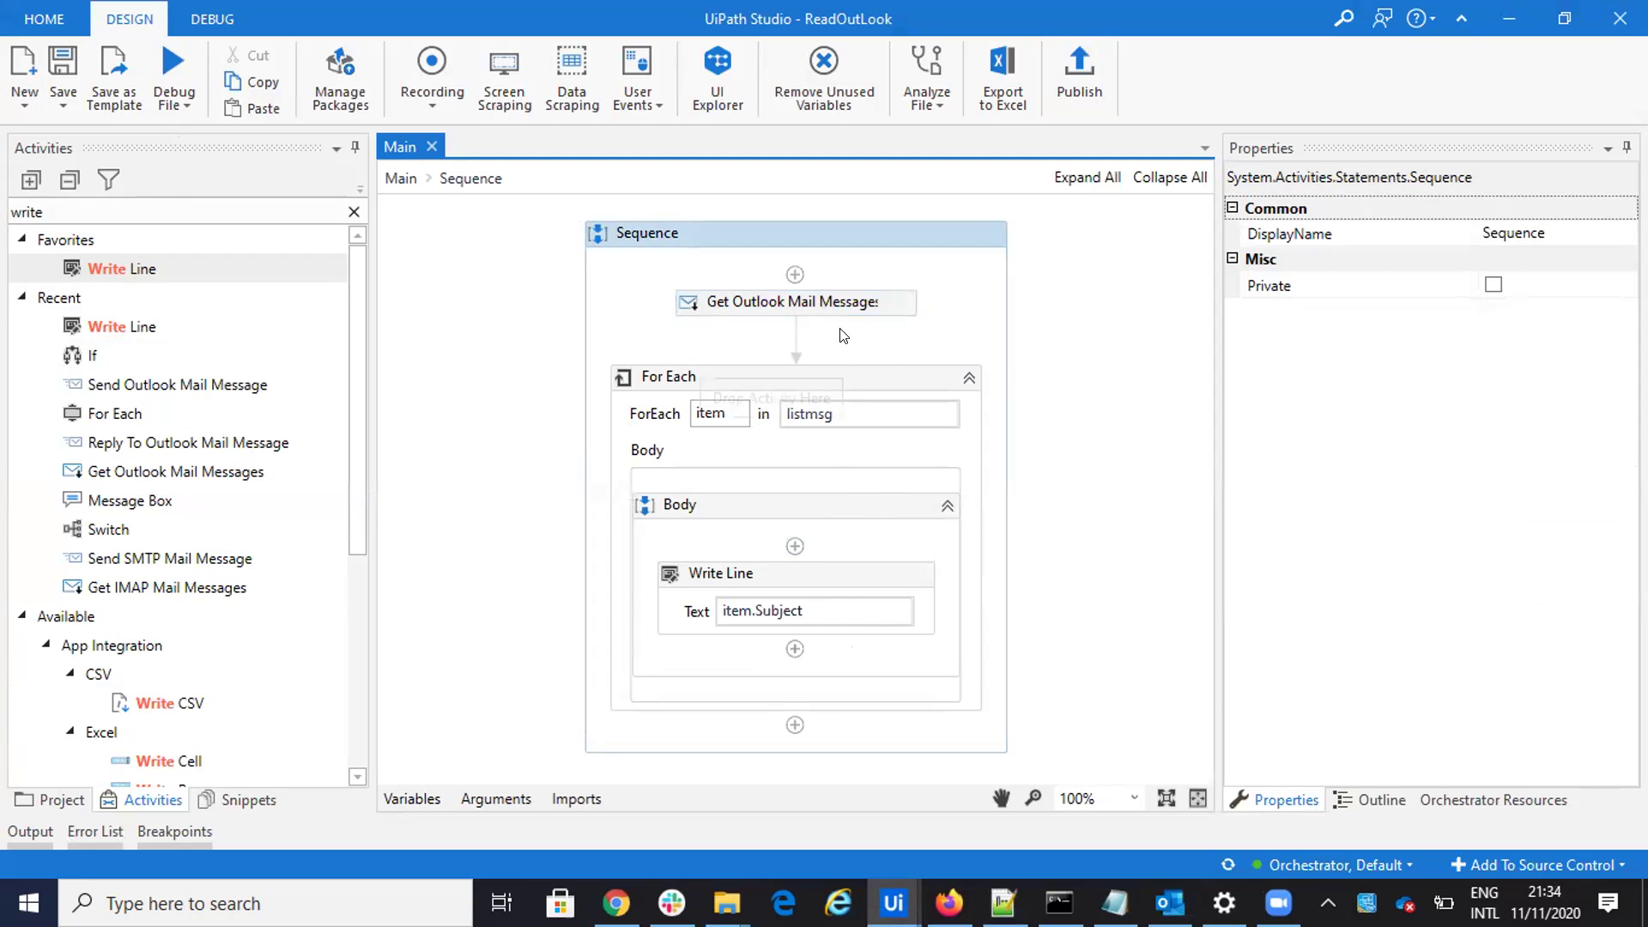
# Step: Change the Get Outlook Mail Messages filter to AddDays(-12) and save the expression
pyautogui.click(858, 301)
pyautogui.click(1624, 456)
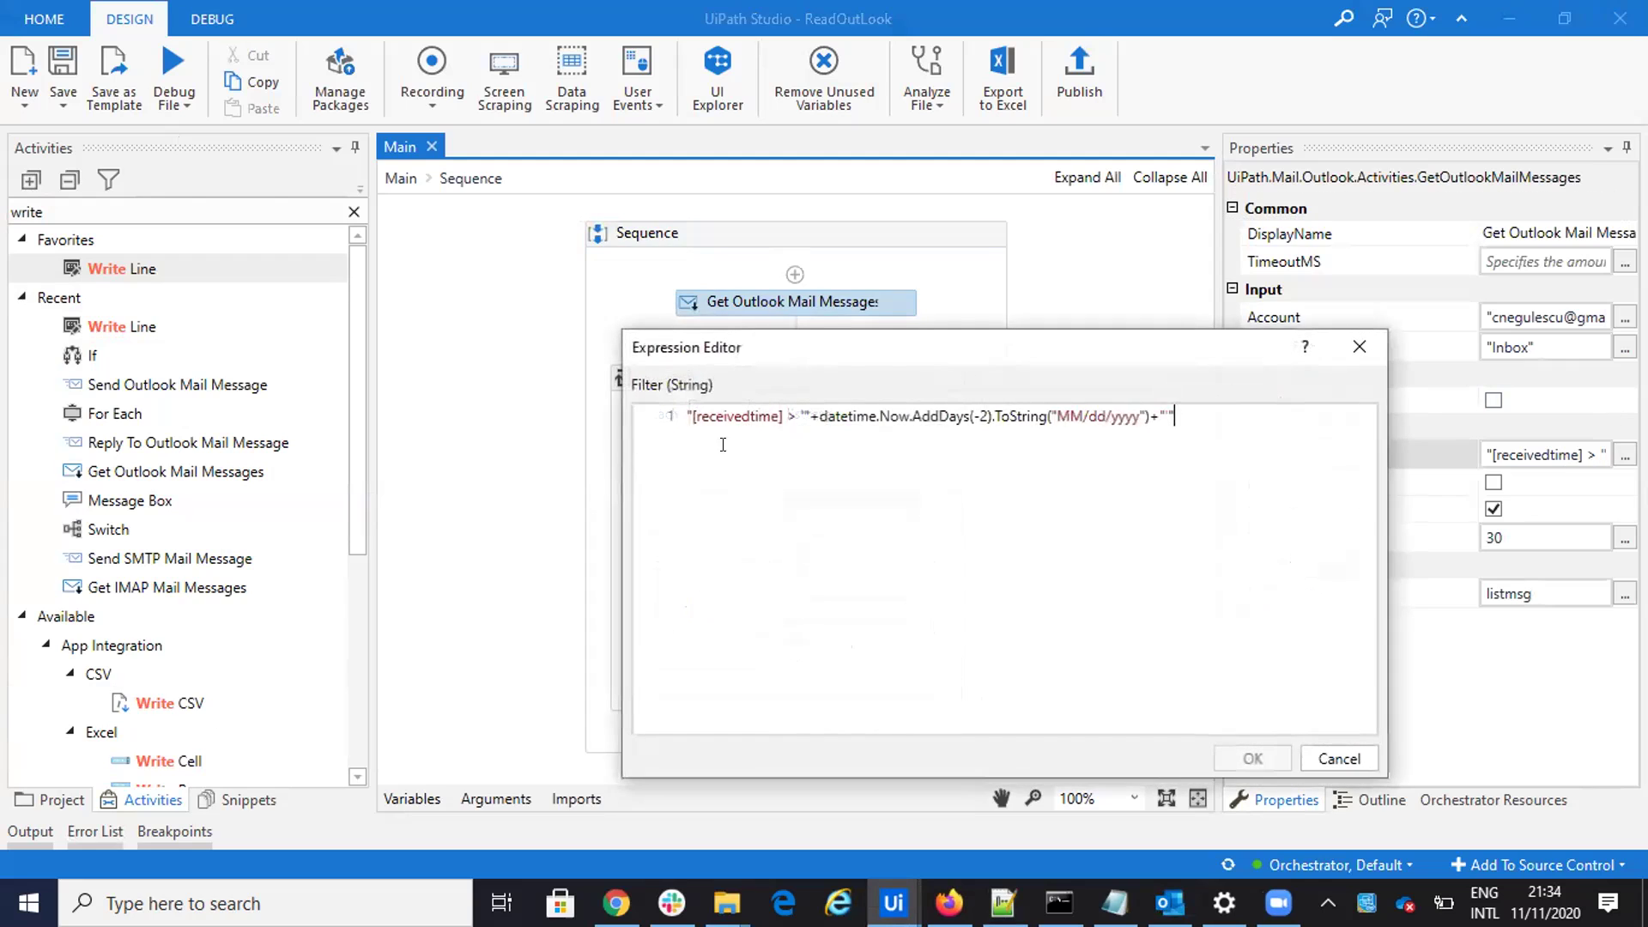
pyautogui.click(981, 418)
pyautogui.write('1')
pyautogui.click(1255, 759)
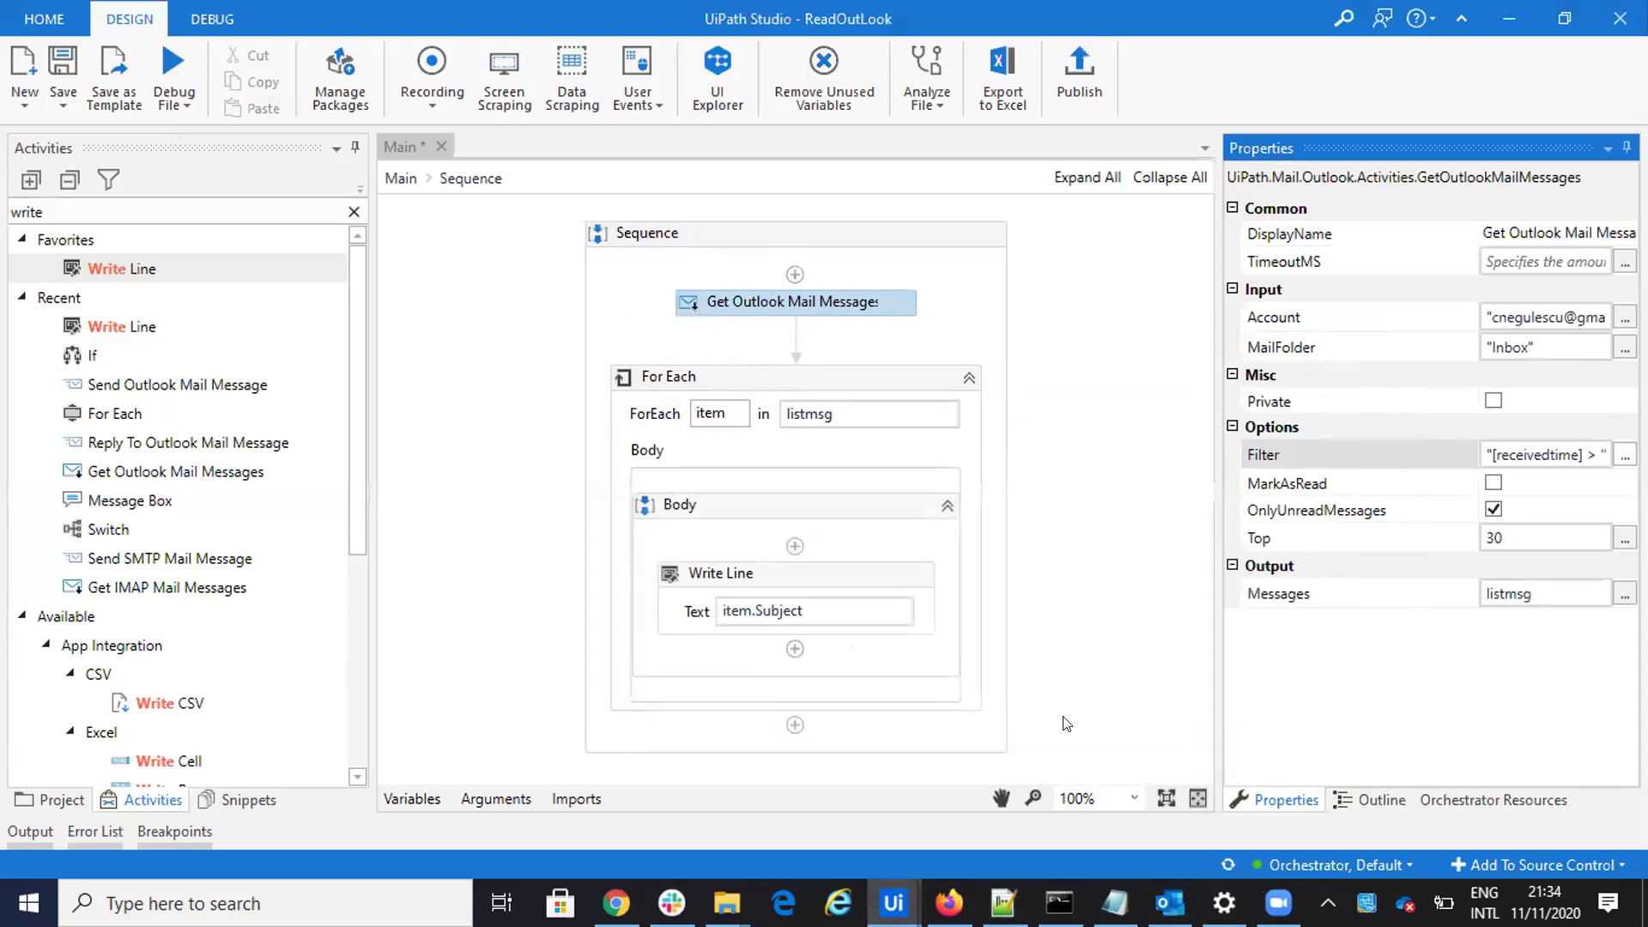
# Step: Run the workflow file and compare the subjects in its output with the unread messages in Outlook
pyautogui.click(174, 103)
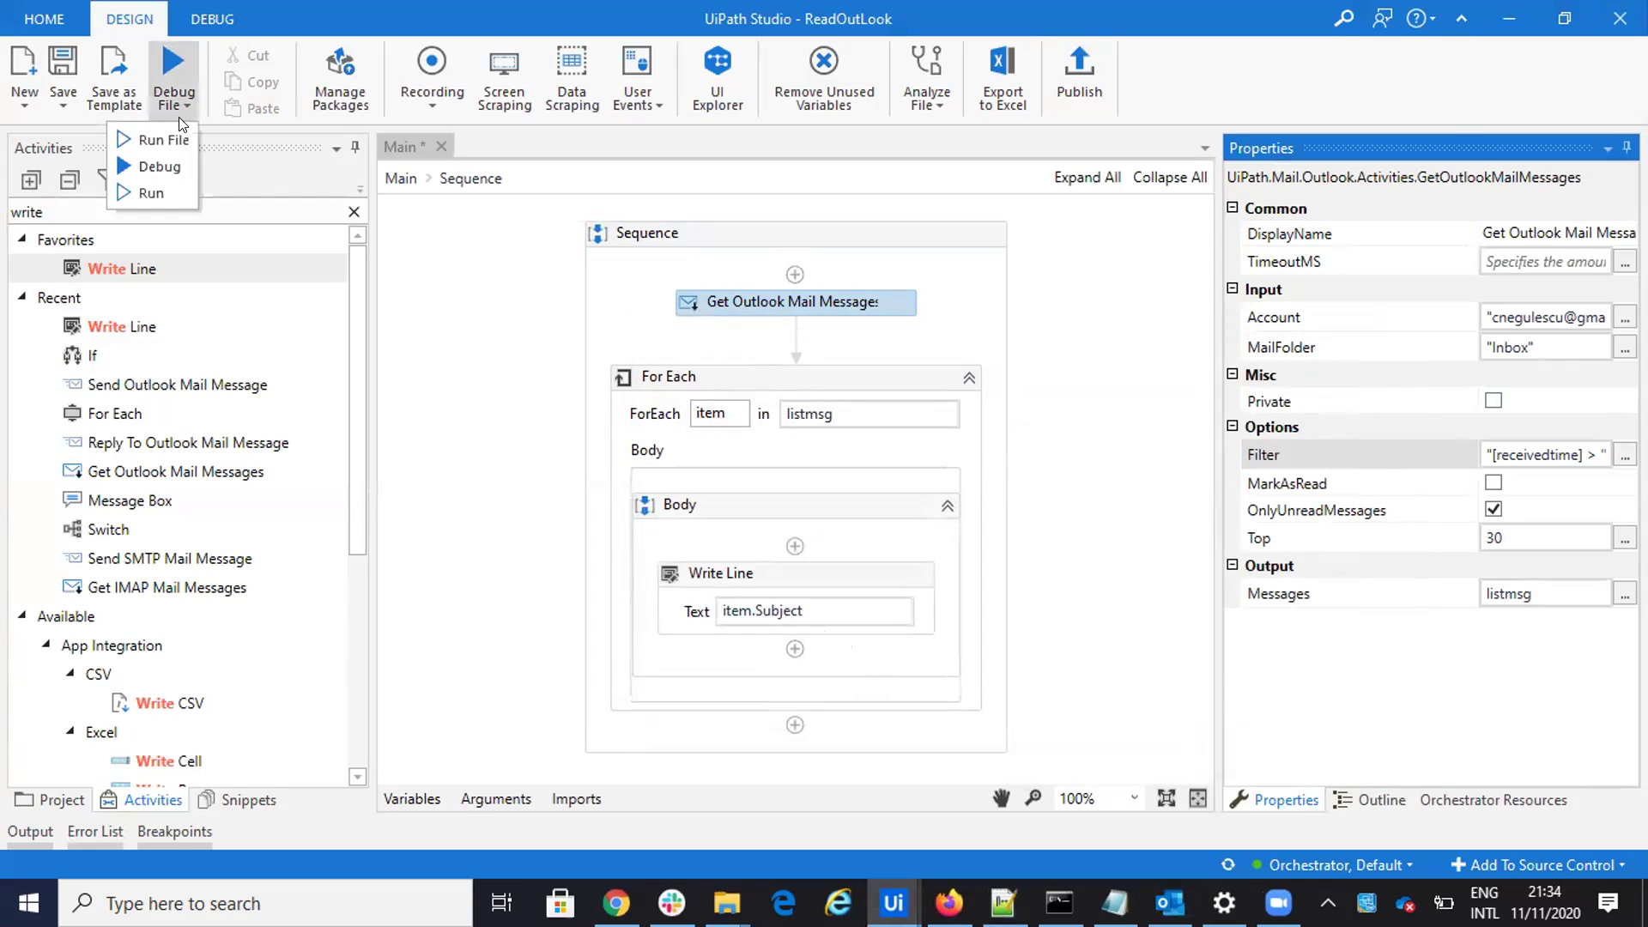
pyautogui.click(176, 135)
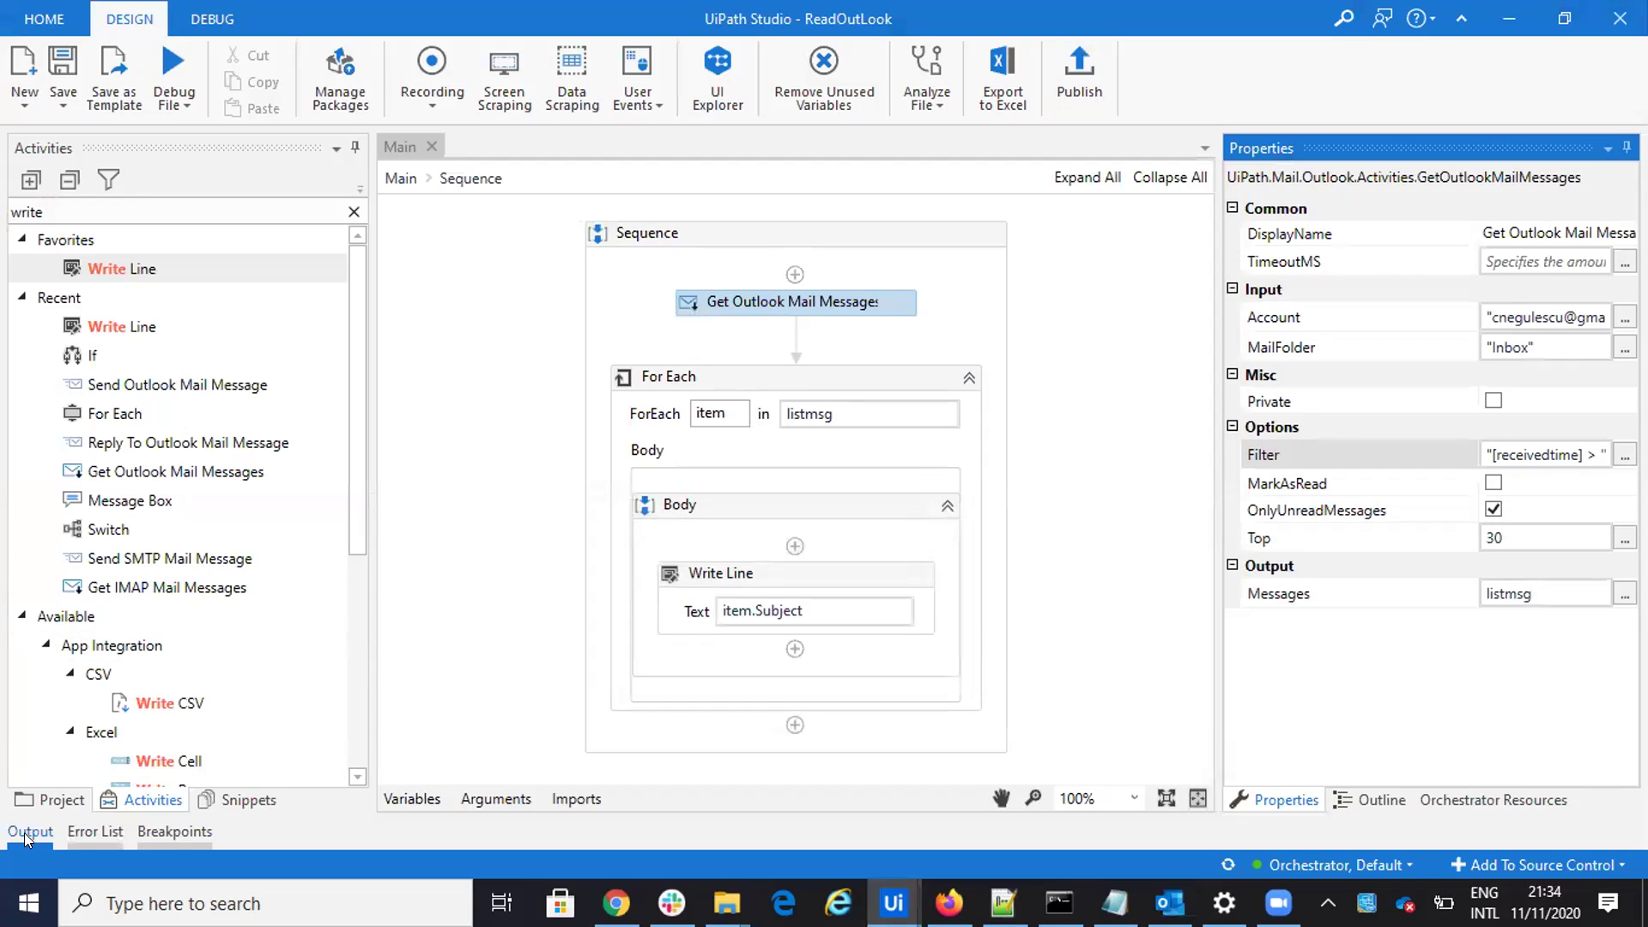
pyautogui.click(24, 833)
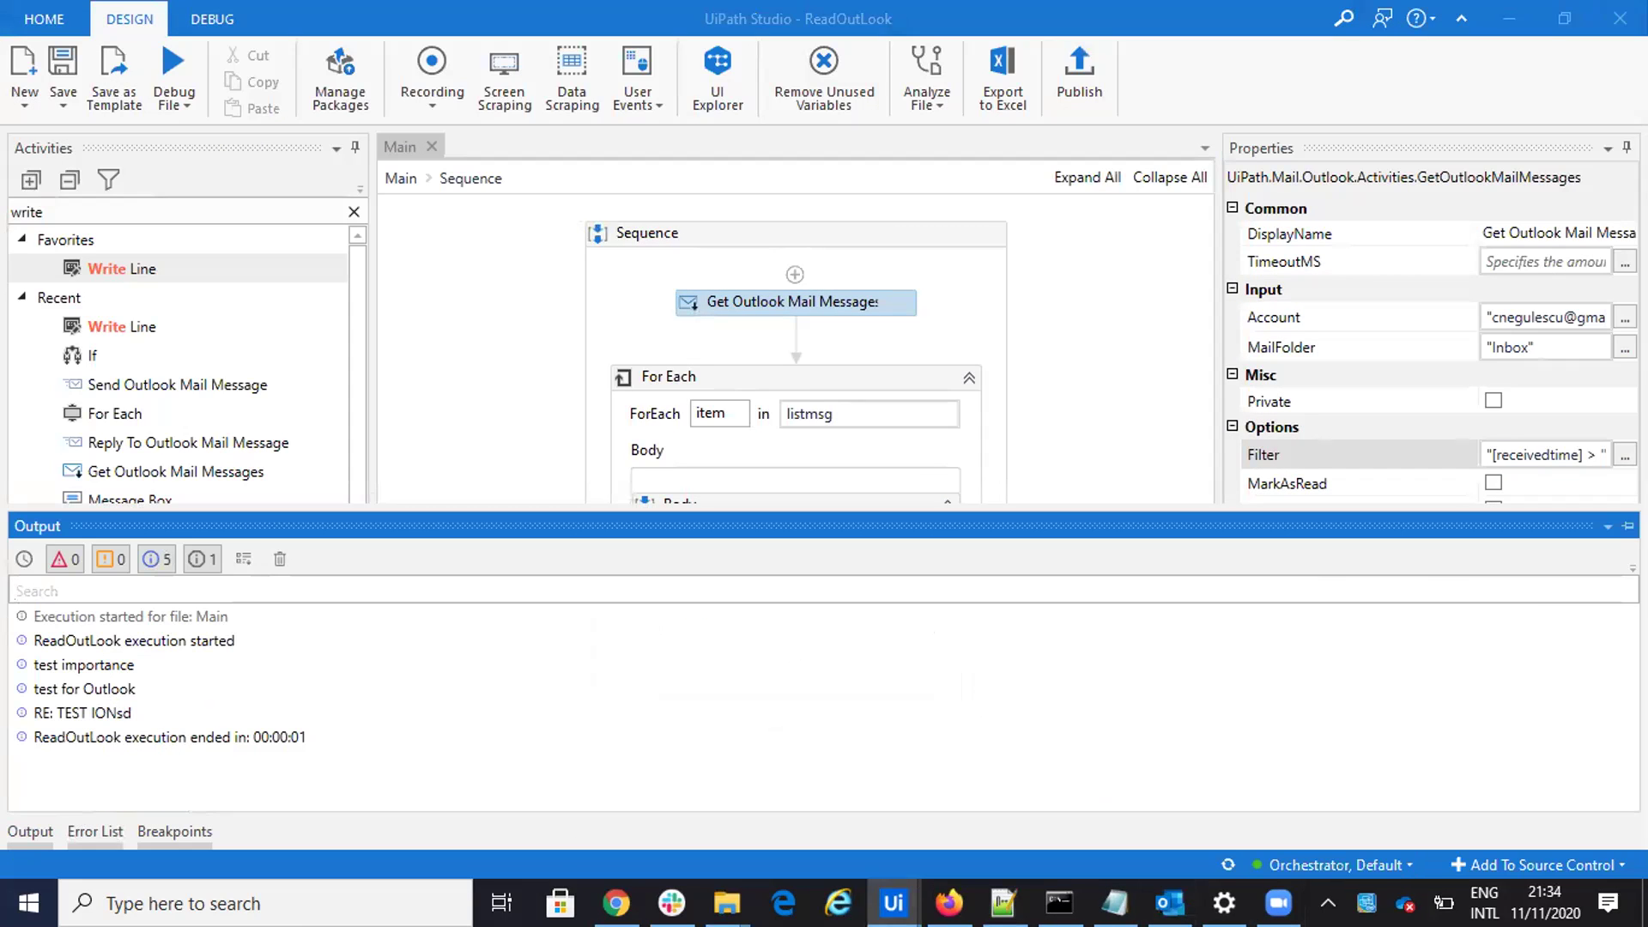
pyautogui.click(1170, 903)
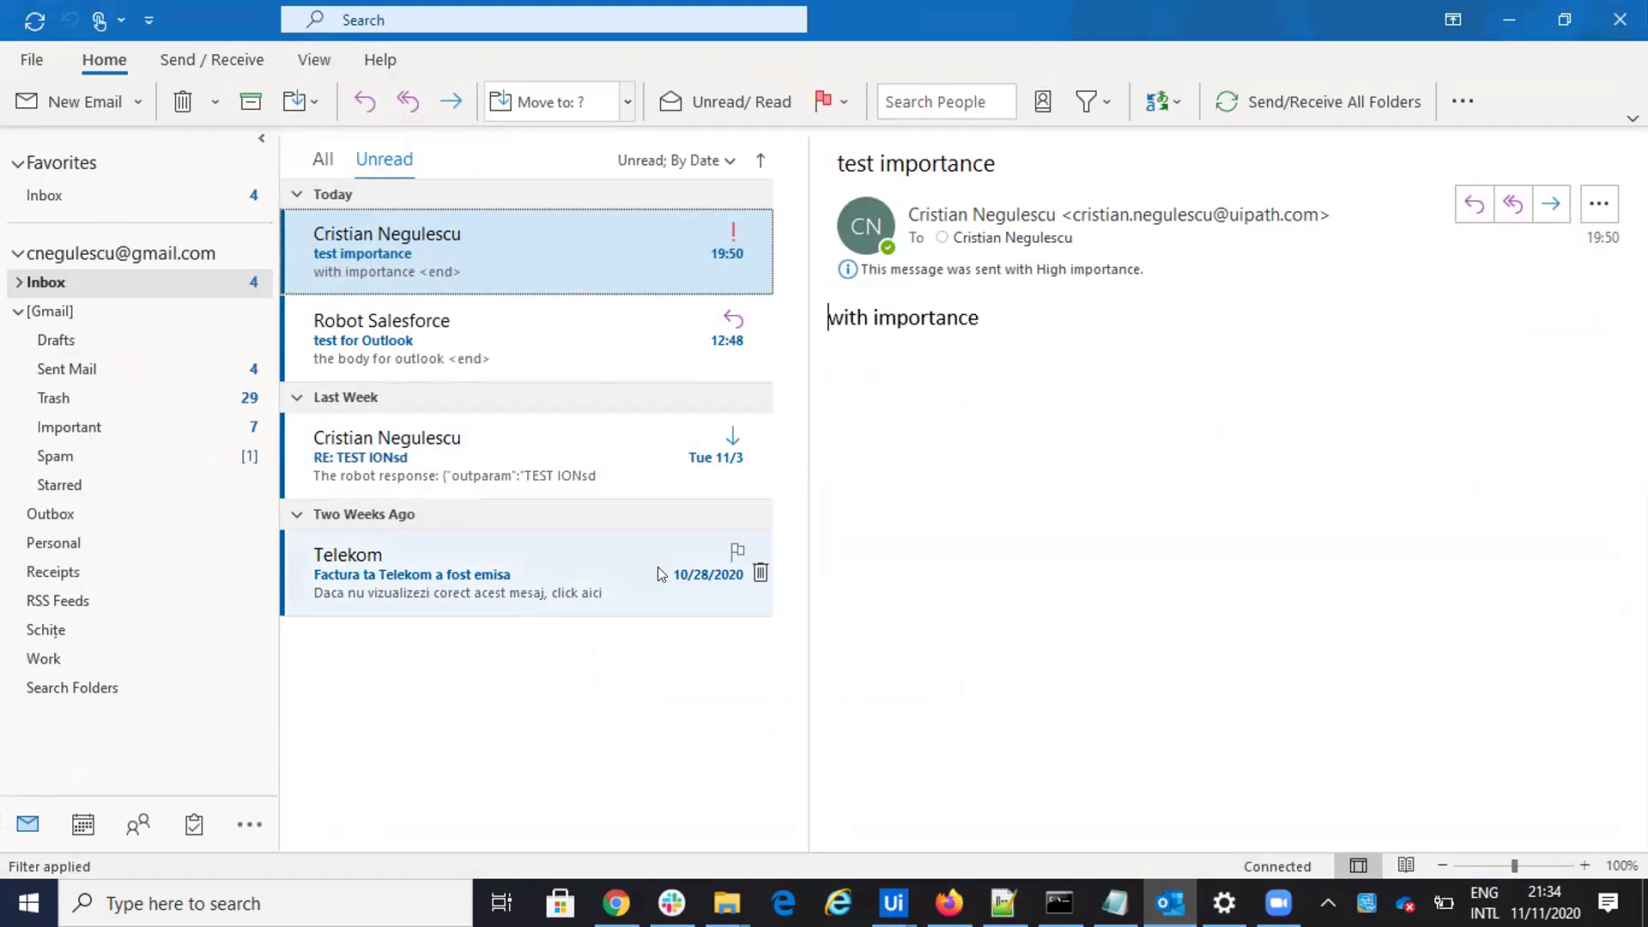
pyautogui.click(1507, 25)
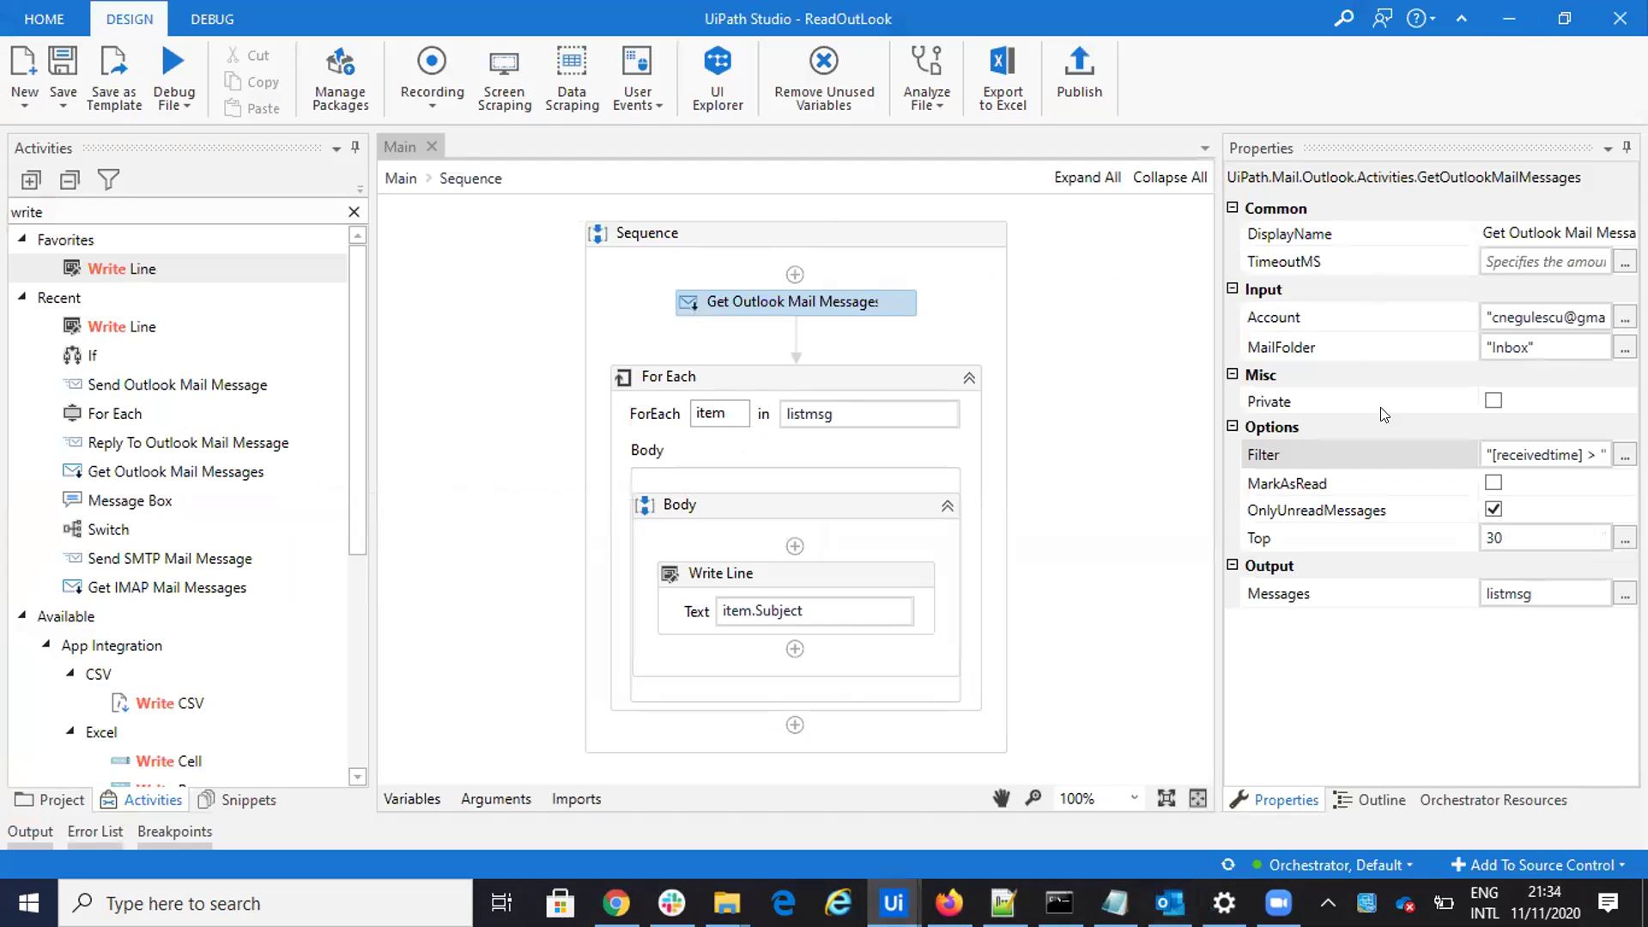
# Step: Change the mail retrieval filter to AddDays(-20) and save the expression
pyautogui.click(1626, 455)
pyautogui.click(997, 418)
pyautogui.press('BackSpace')
pyautogui.press('BackSpace')
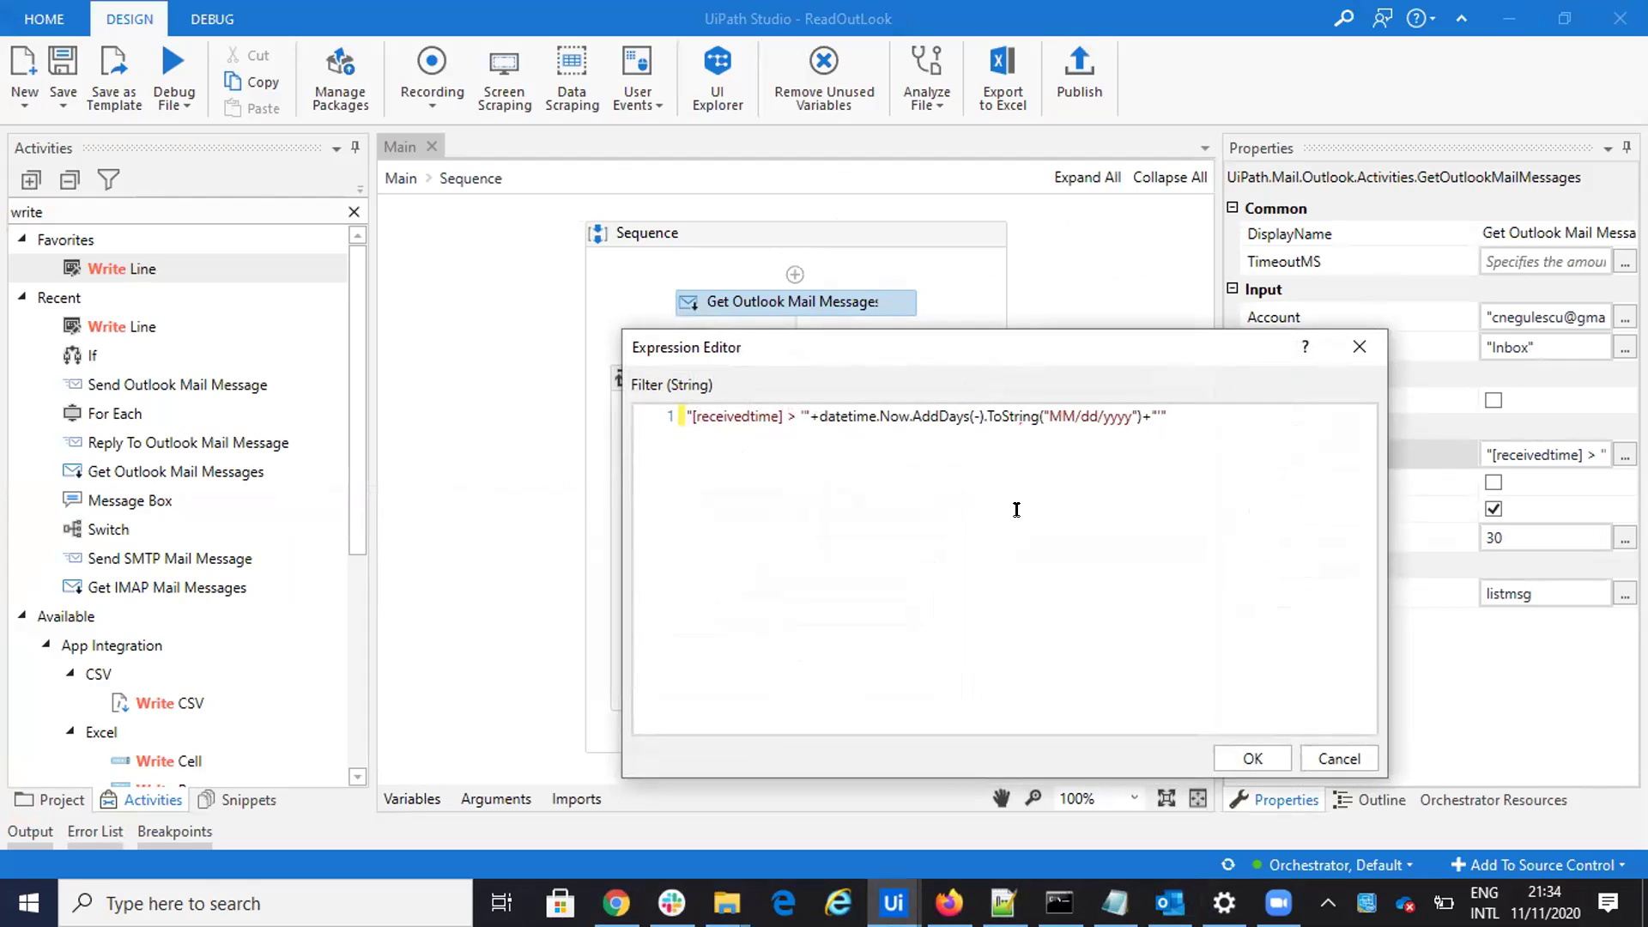
pyautogui.write('20')
pyautogui.click(1254, 759)
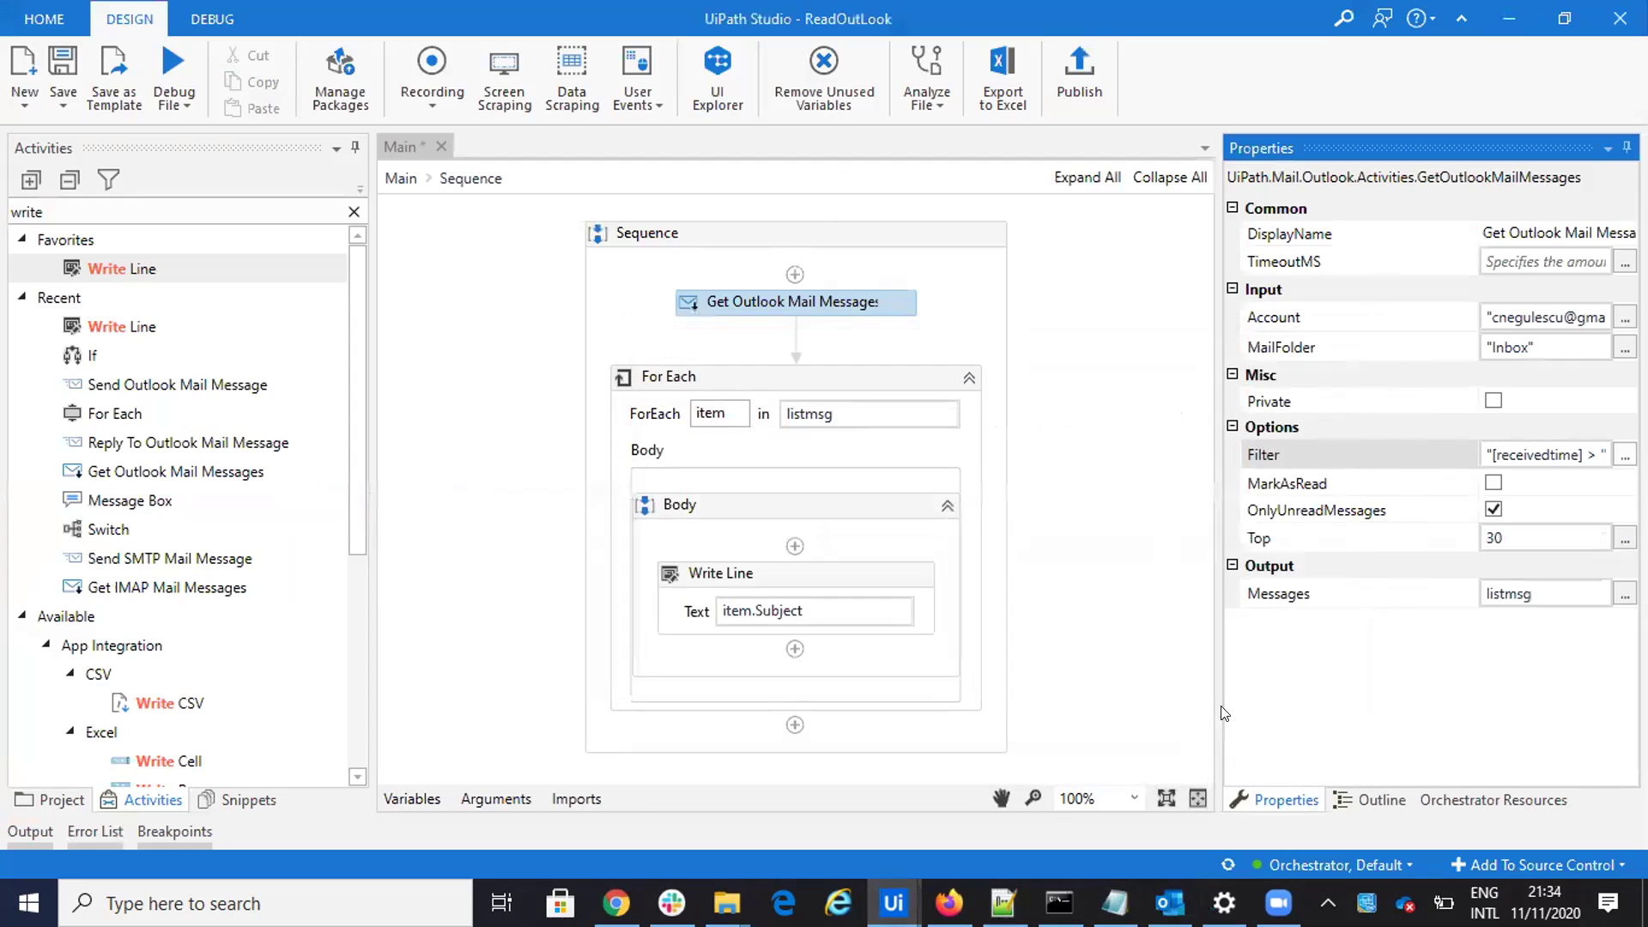
# Step: Run the workflow file with the 20-day filter and review the subjects written to the output
pyautogui.click(184, 109)
pyautogui.click(165, 125)
pyautogui.click(26, 832)
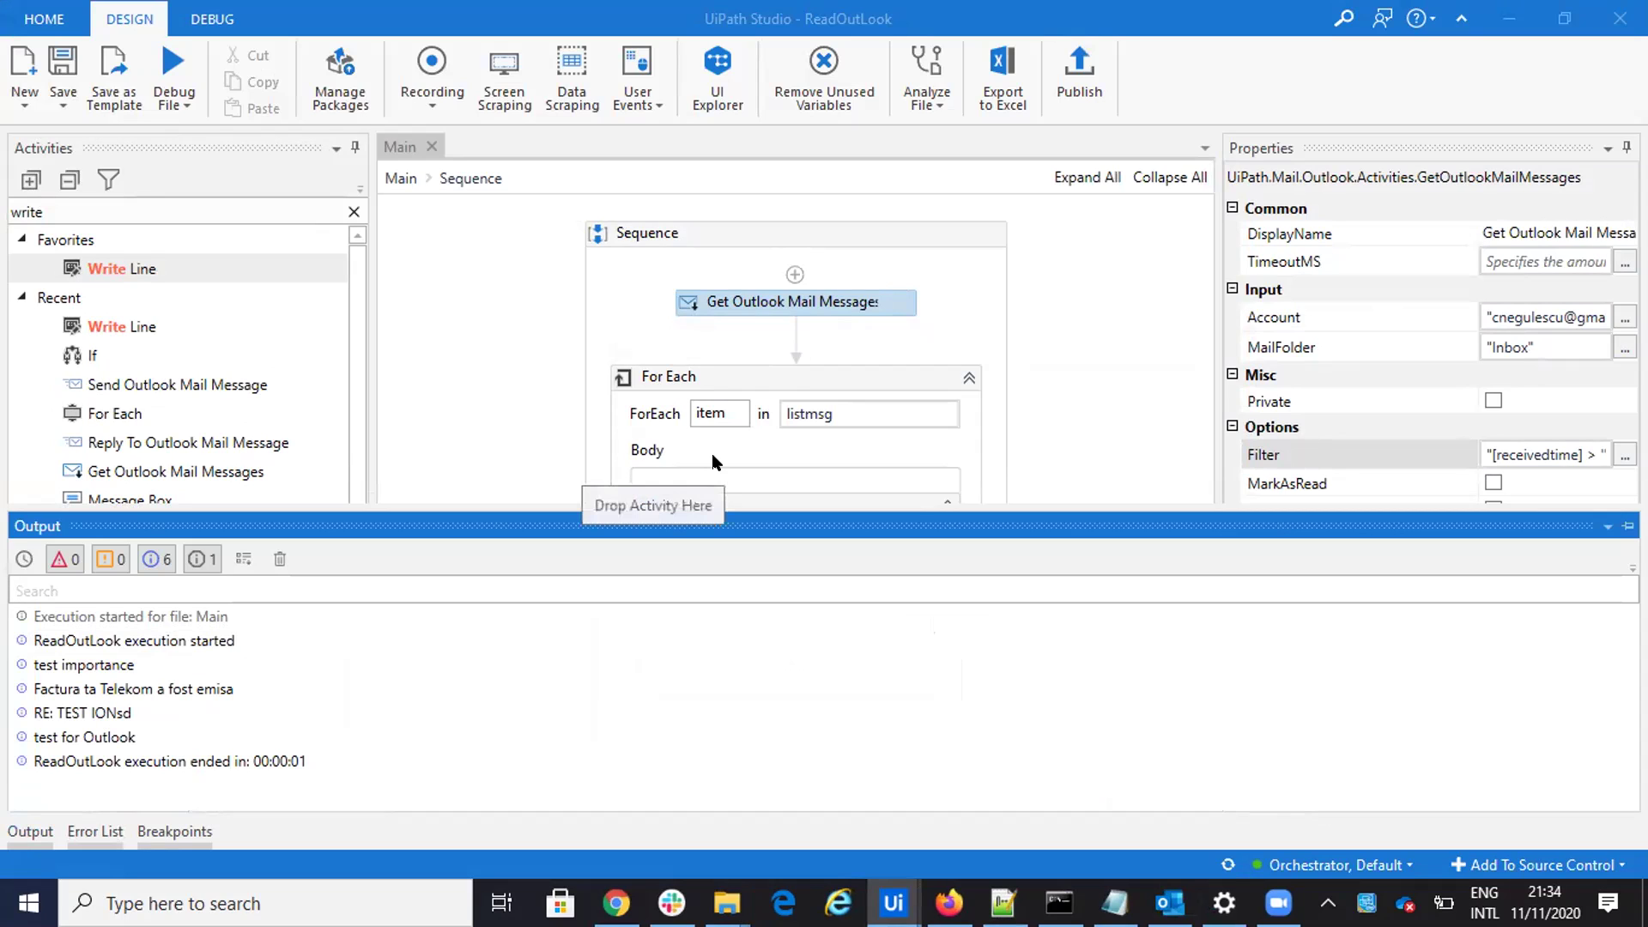
pyautogui.click(1055, 382)
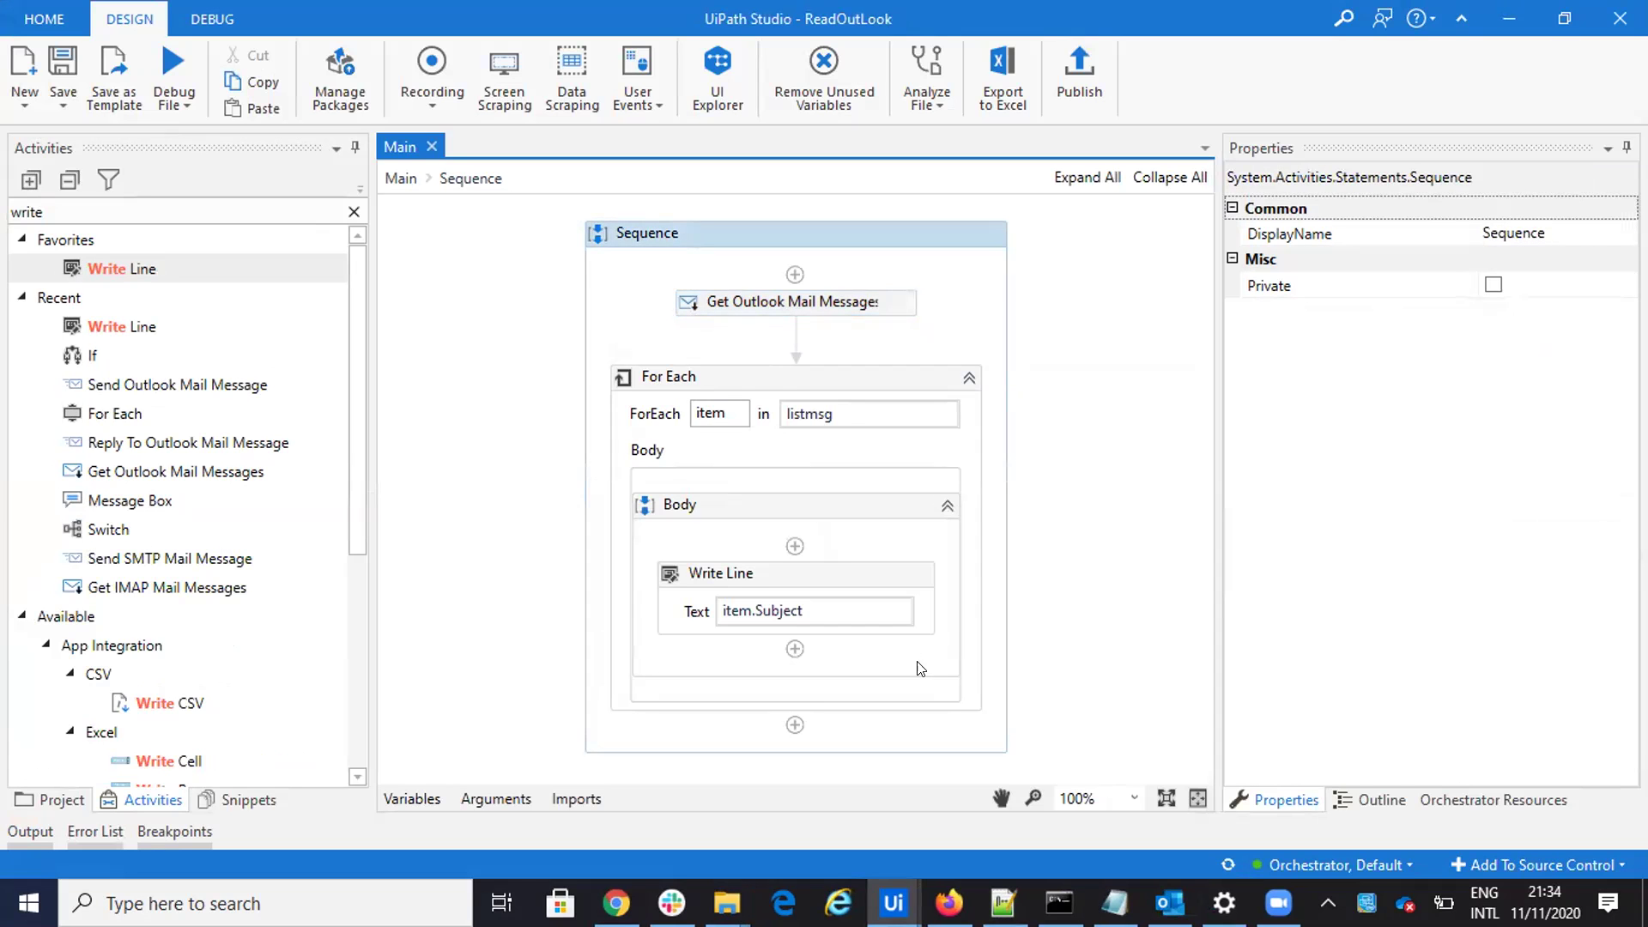
# Step: Switch to the Notepad++ notes, maximize the window and view the notes above the filter examples
pyautogui.click(1003, 904)
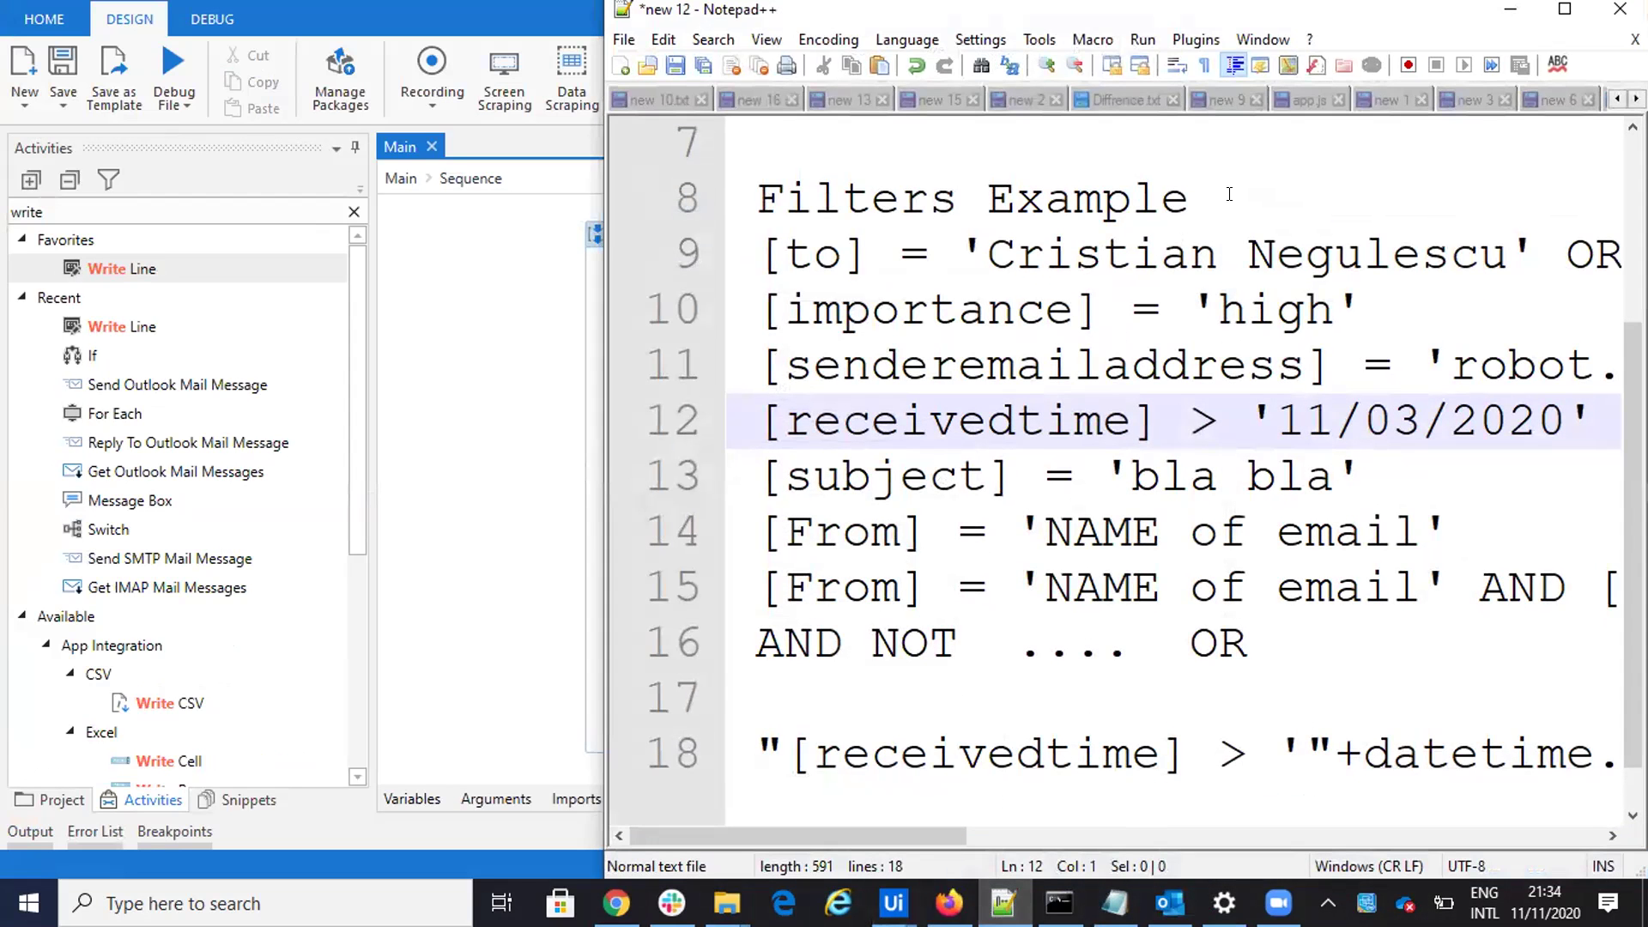
pyautogui.press('super+Up')
pyautogui.scroll(2, 555, 421)
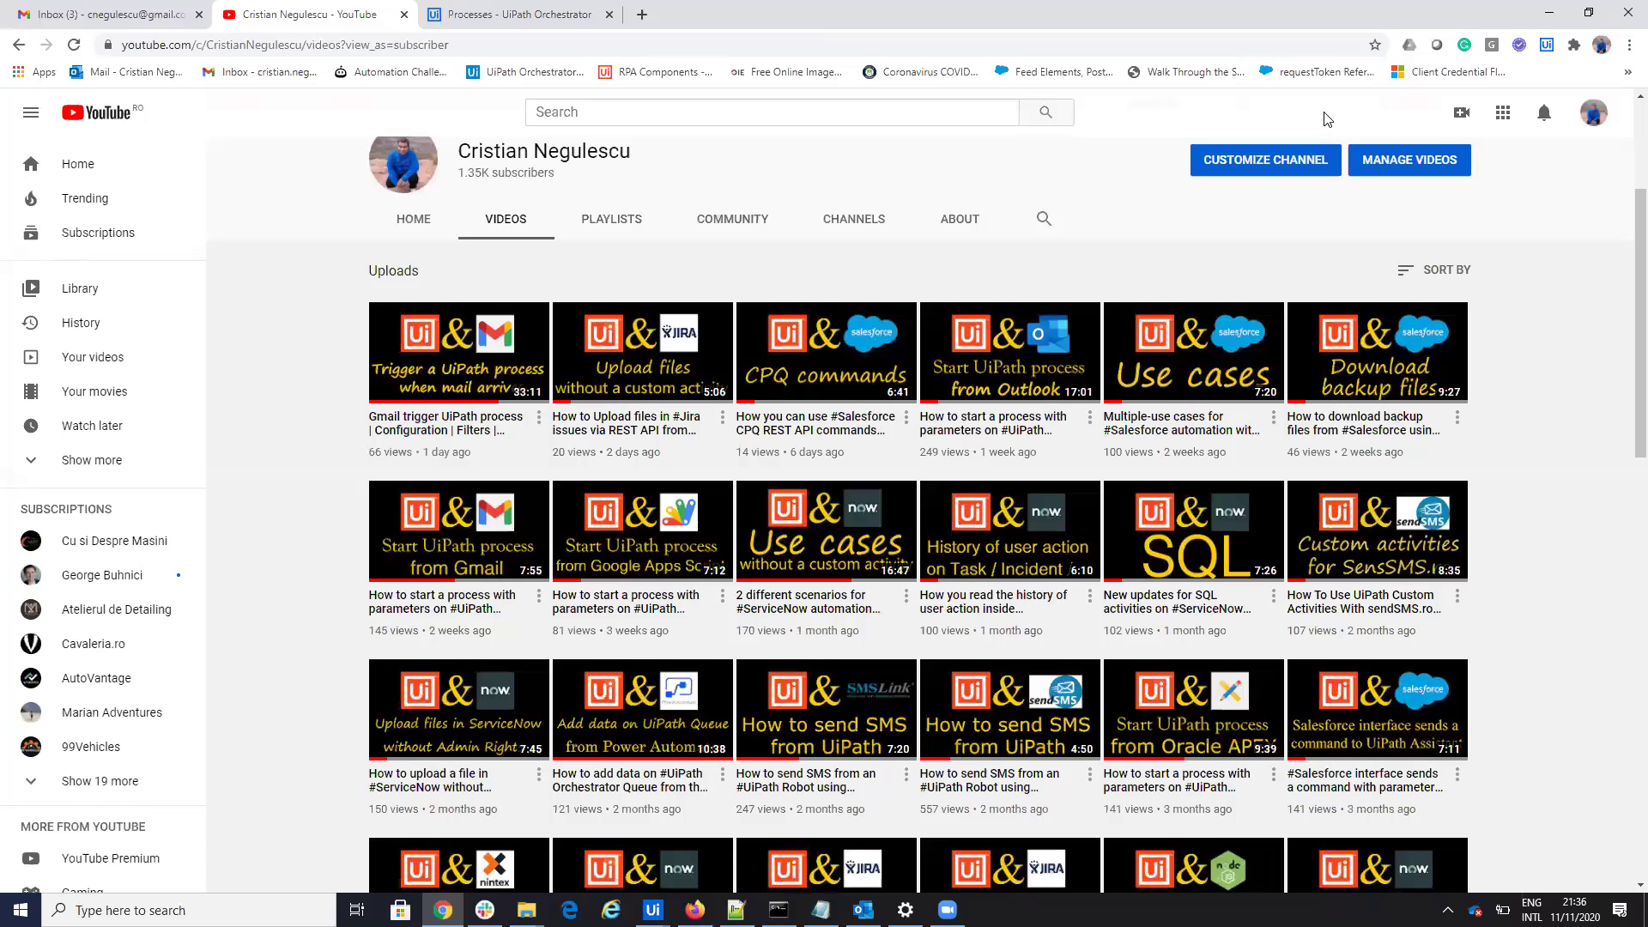
# Step: Open the Gmail trigger UiPath process video, expand its description and view the 23:30 chapter on adding Orchestrator Queue data with Google script
pyautogui.moveTo(504, 389)
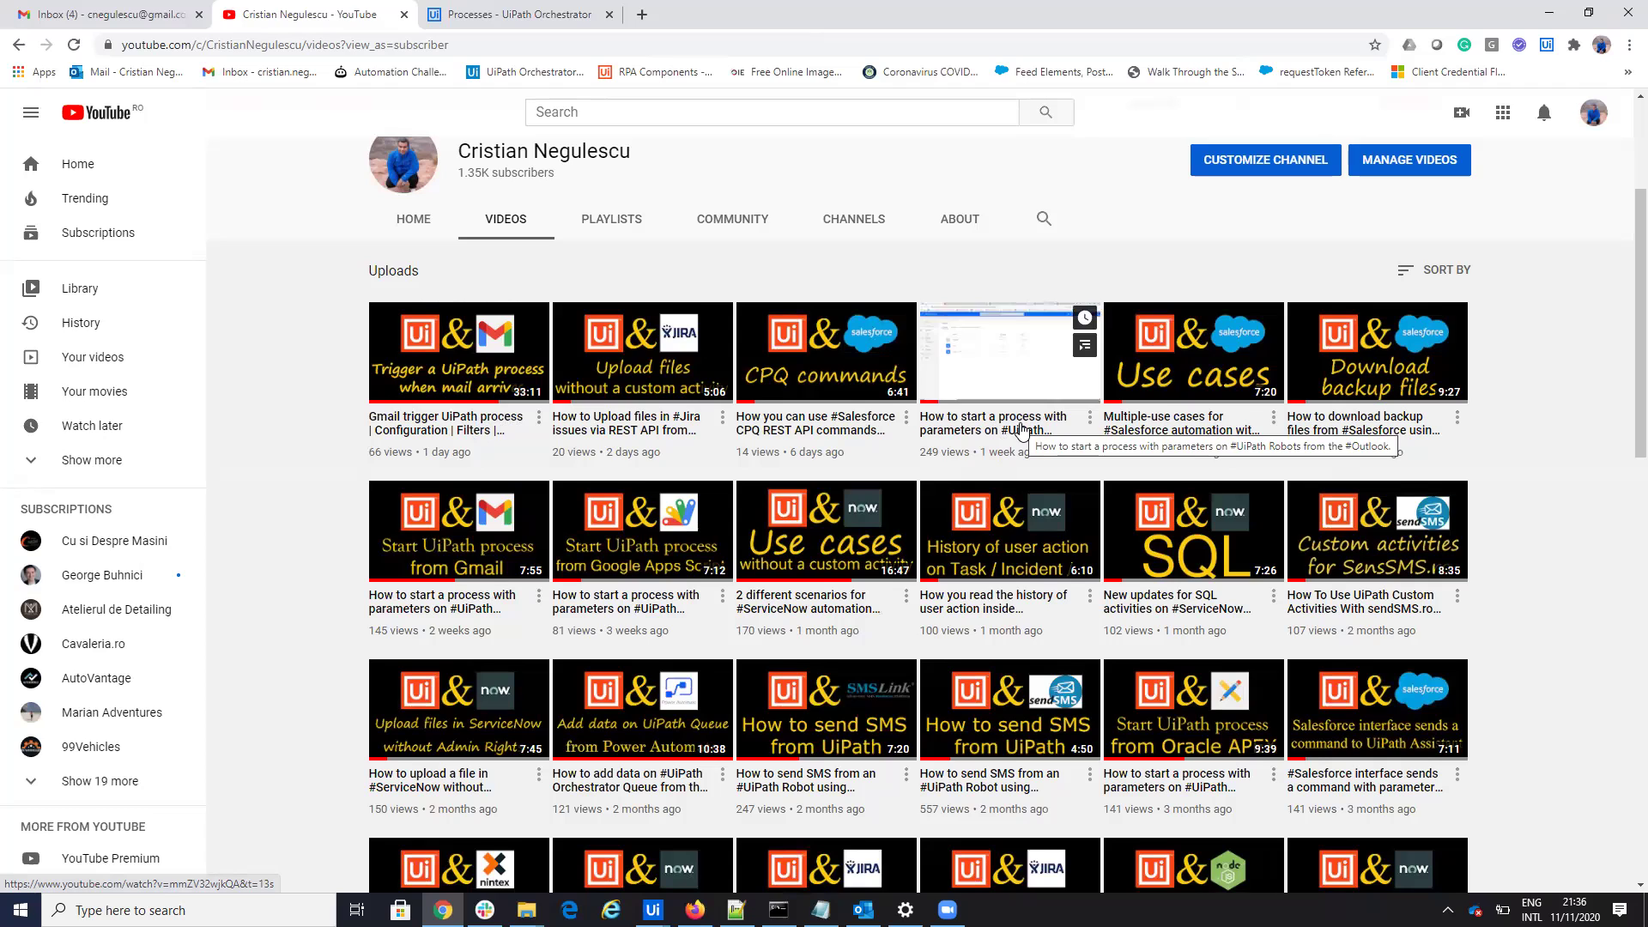
pyautogui.click(446, 432)
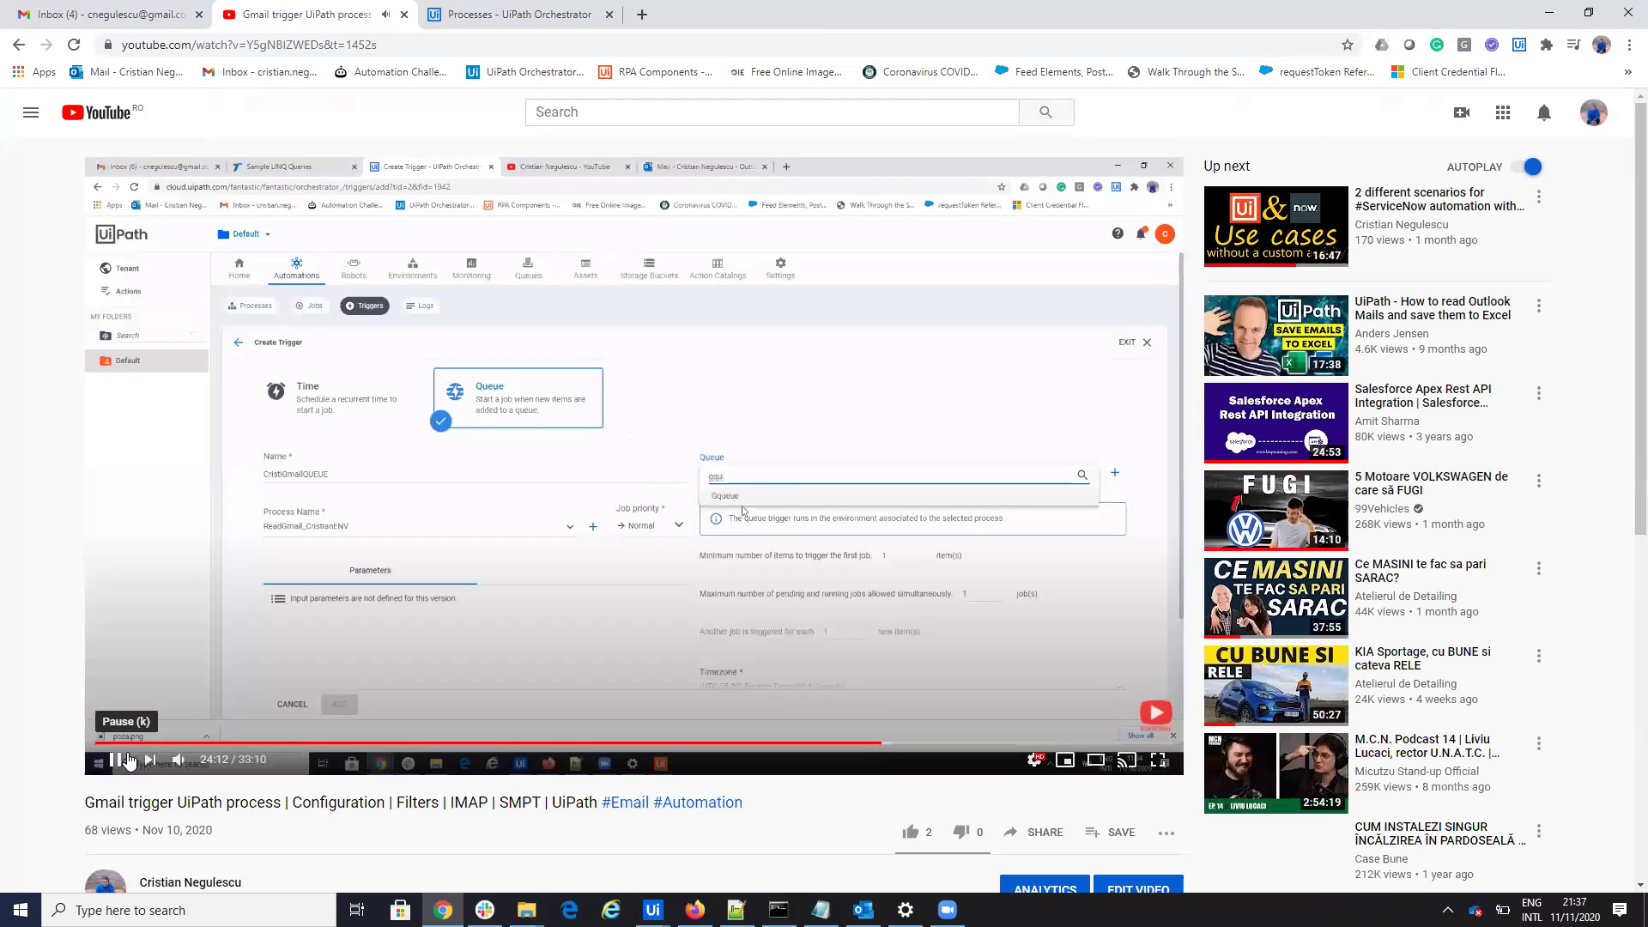
pyautogui.click(129, 761)
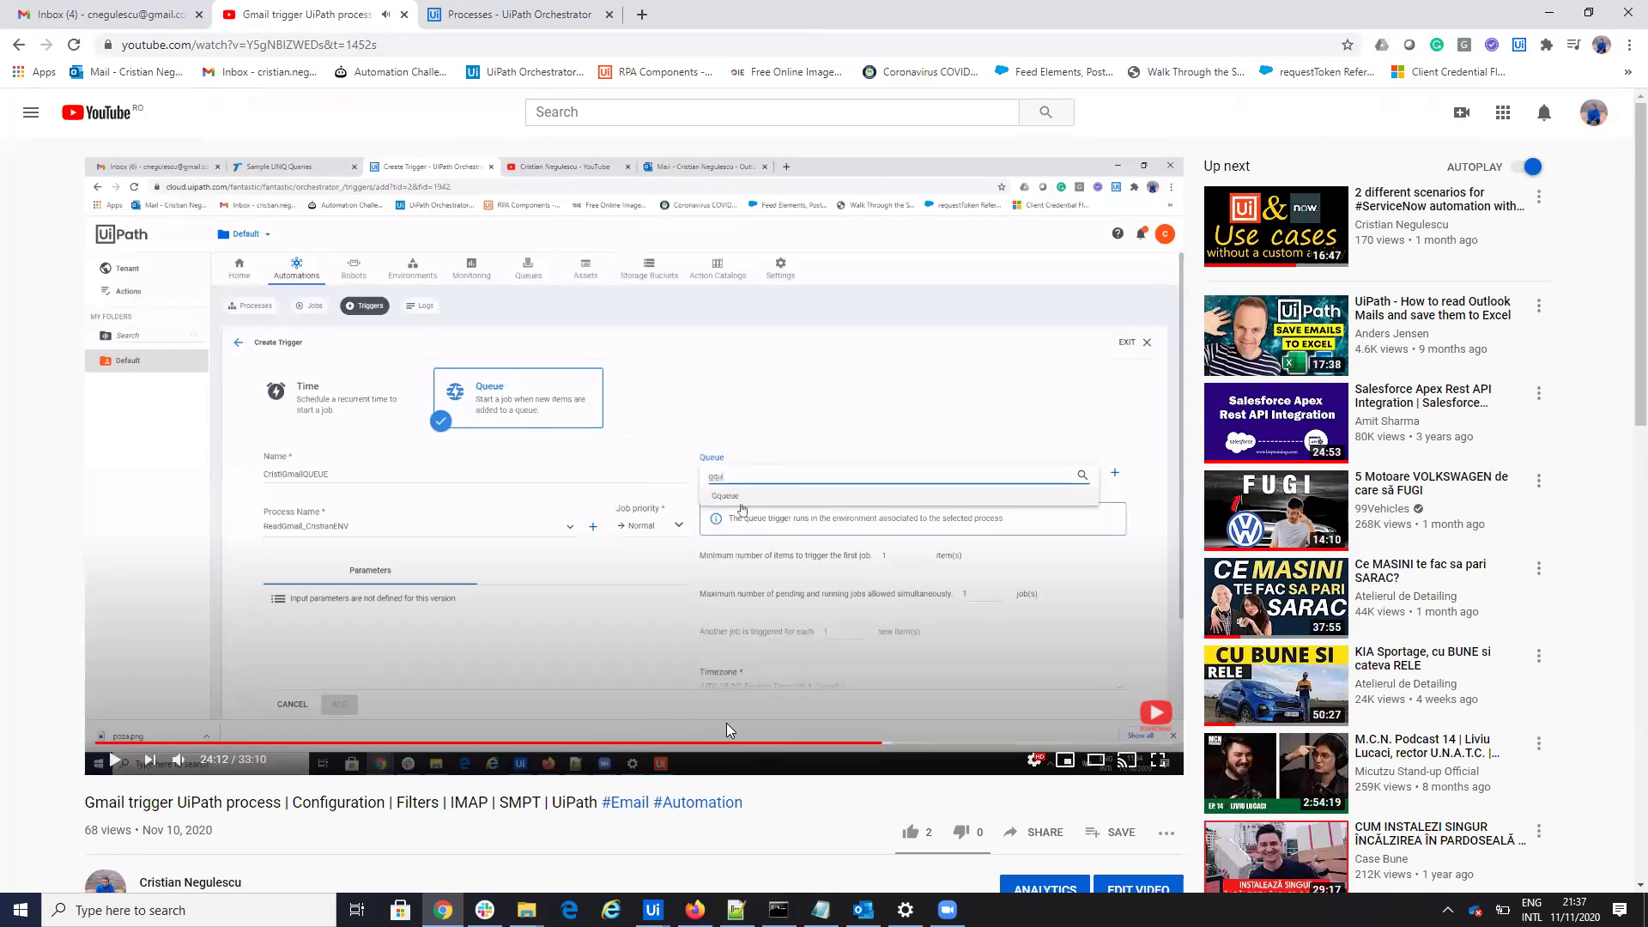
pyautogui.scroll(-7, 728, 730)
pyautogui.click(178, 389)
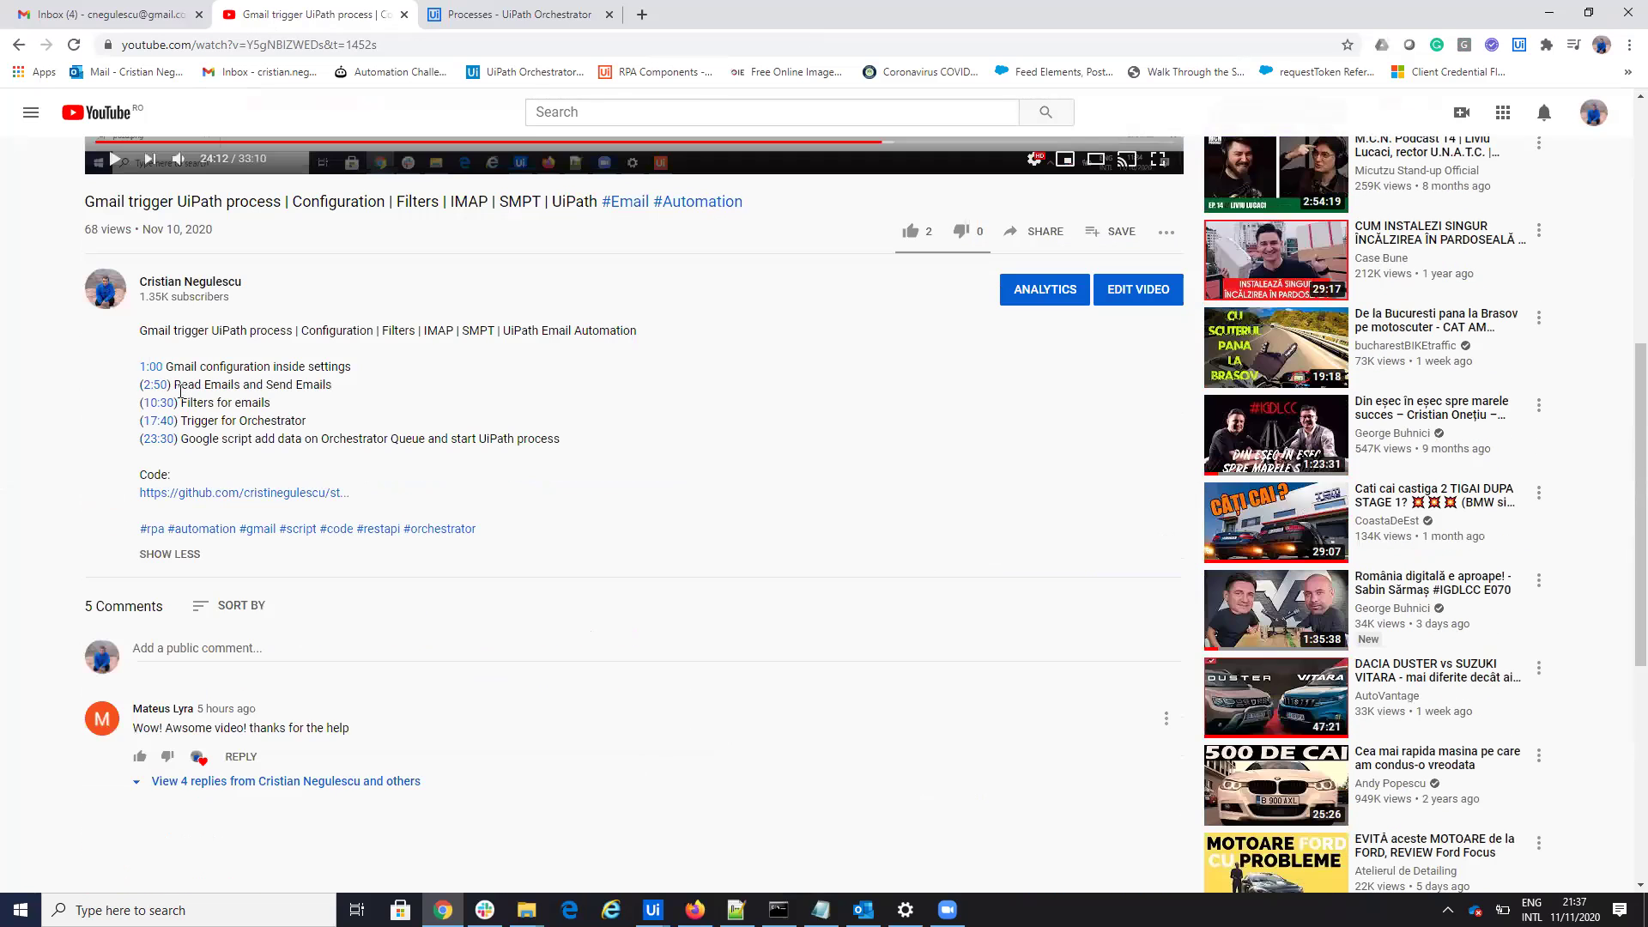
pyautogui.click(158, 440)
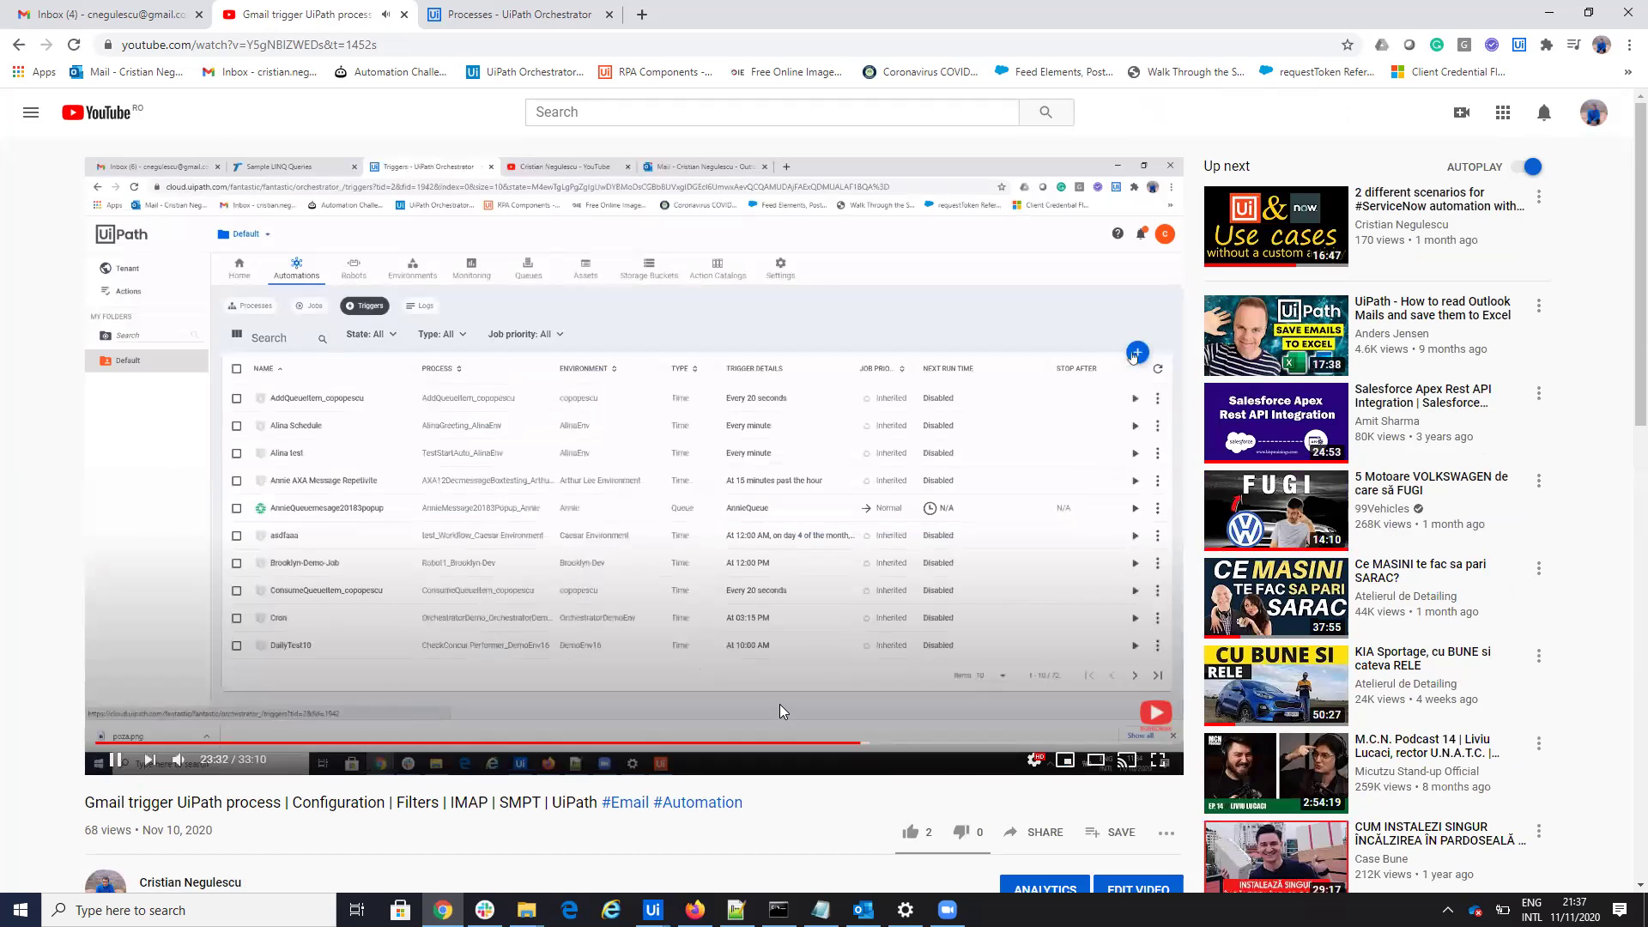
pyautogui.moveTo(124, 765)
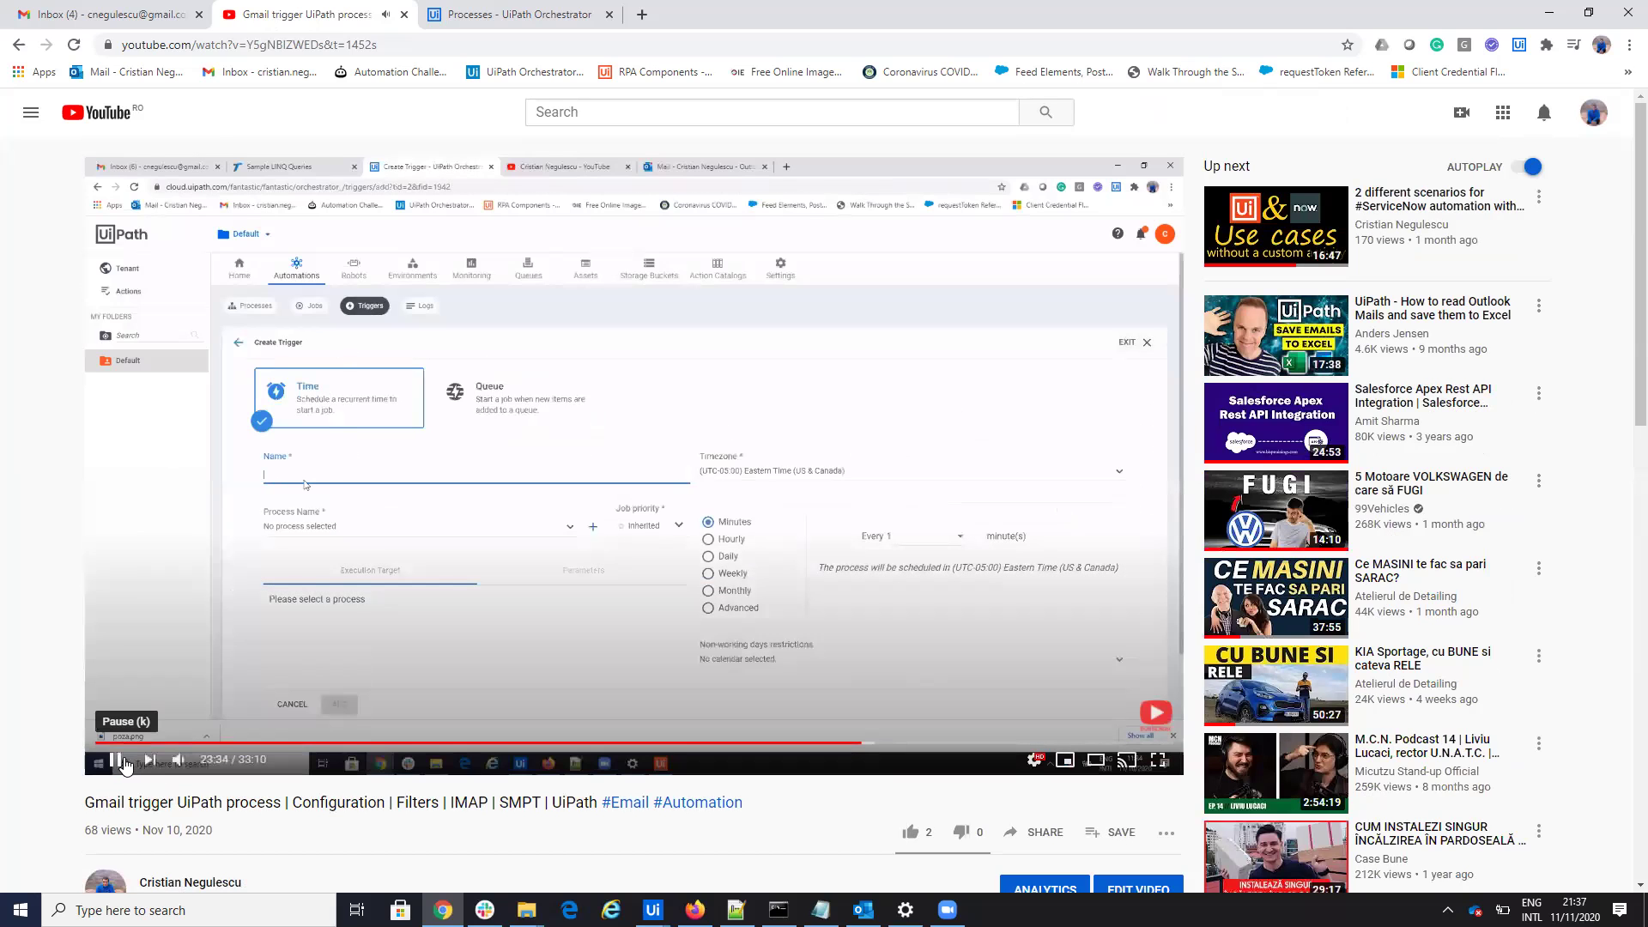
# Step: Switch to UiPath Orchestrator and start creating a new trigger of the Queue type
pyautogui.click(502, 17)
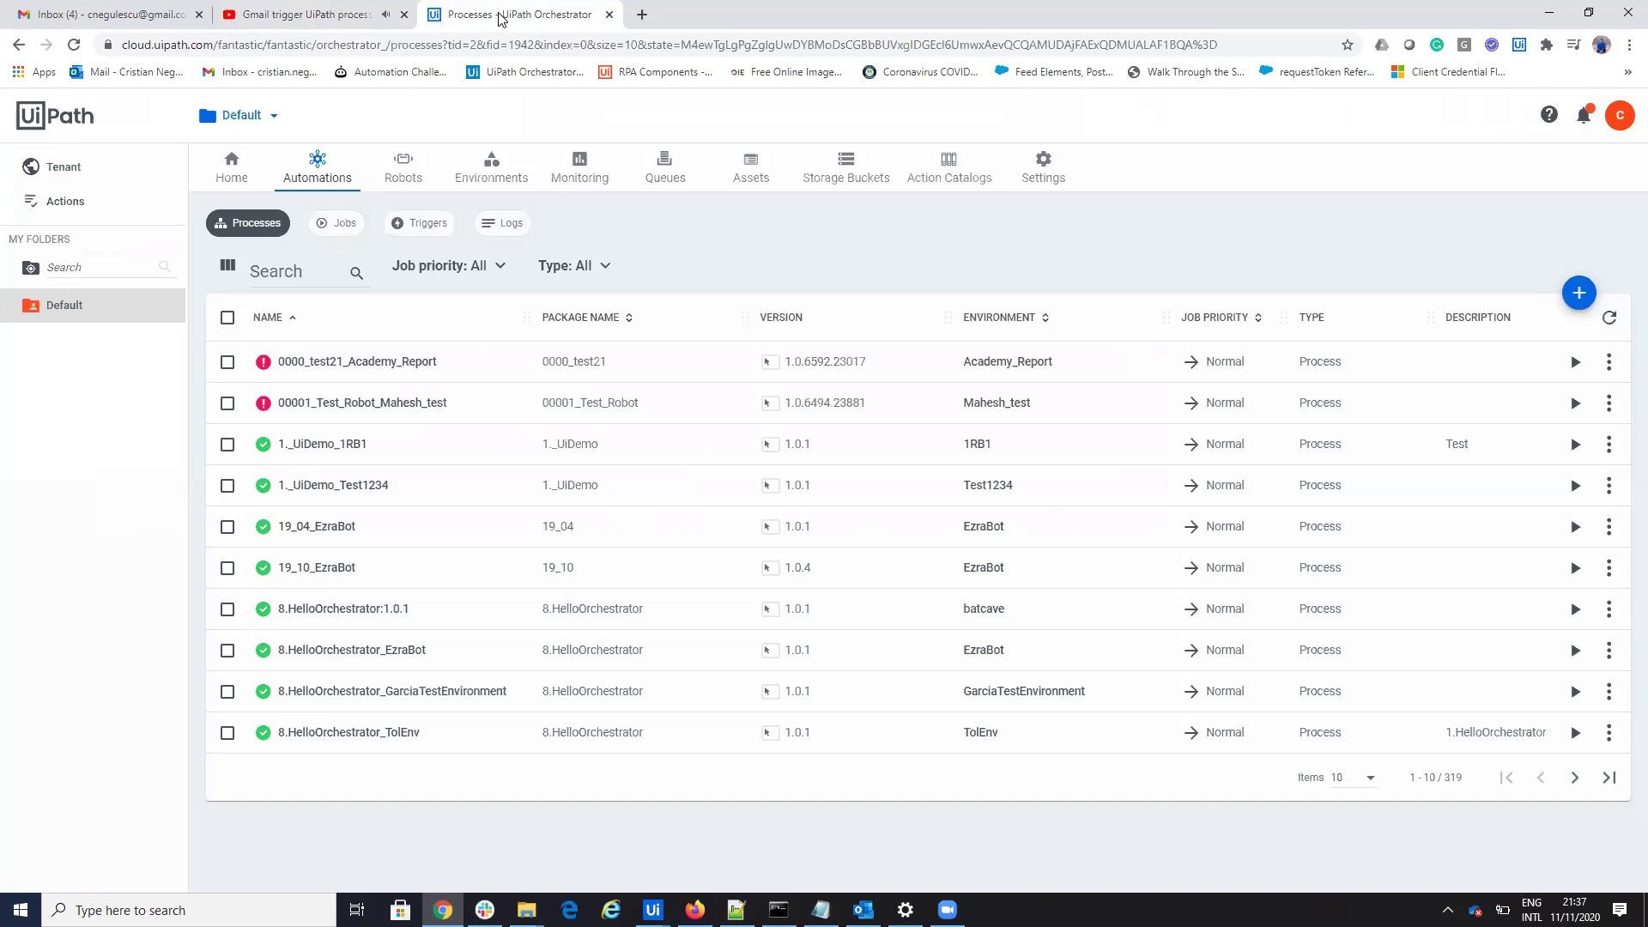
pyautogui.click(421, 223)
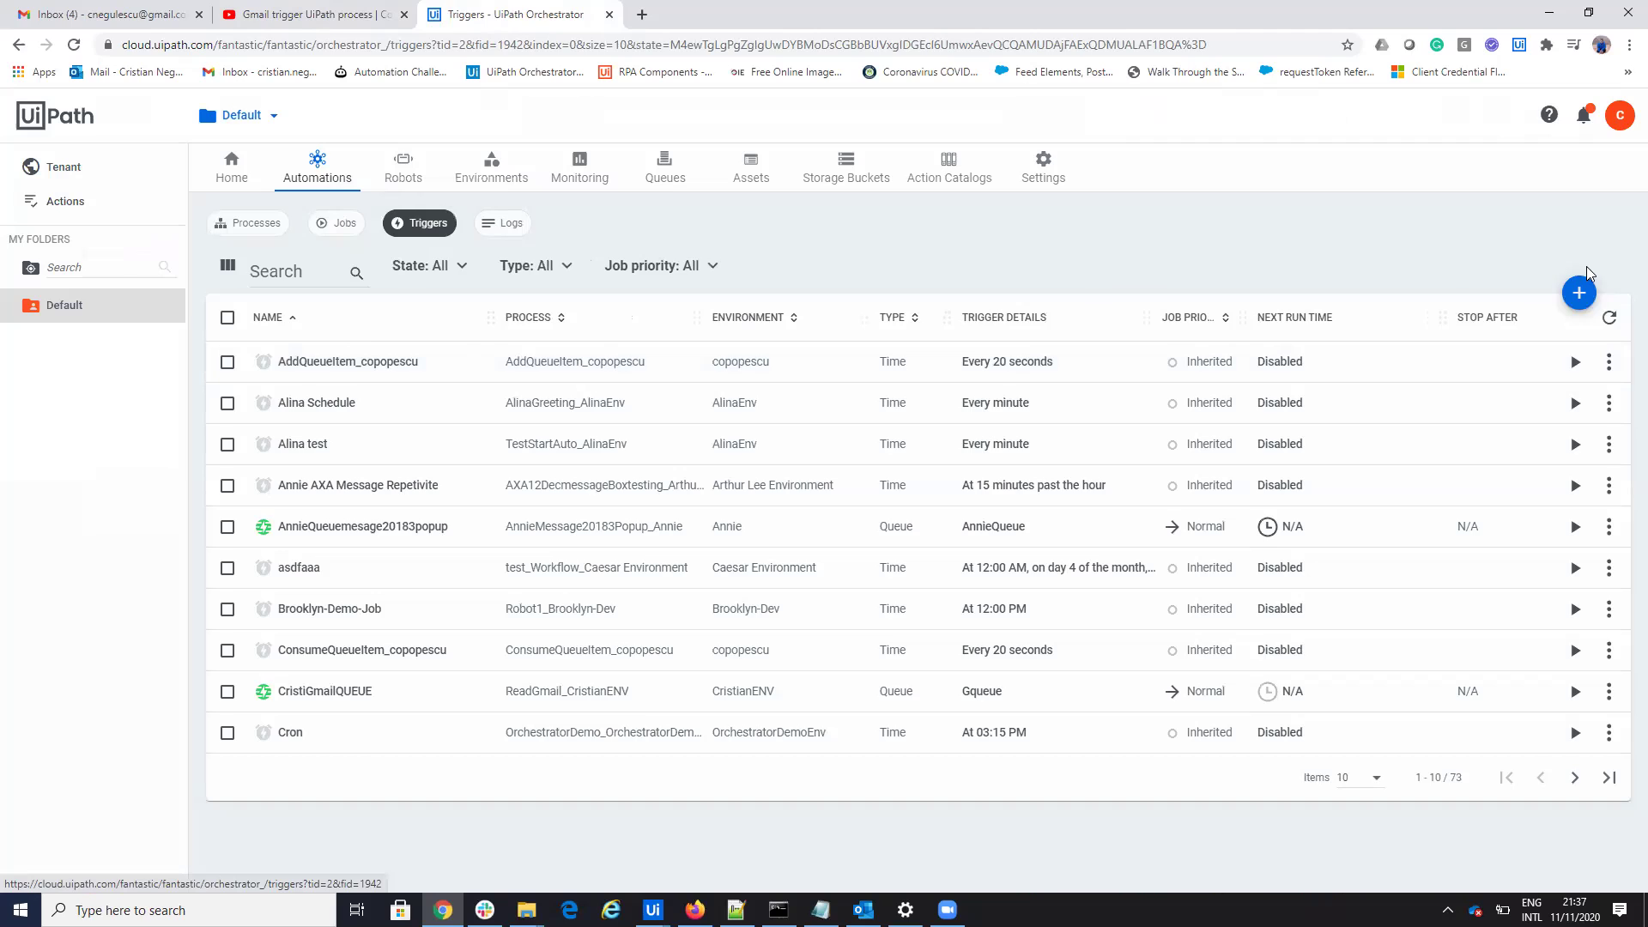
pyautogui.click(1579, 293)
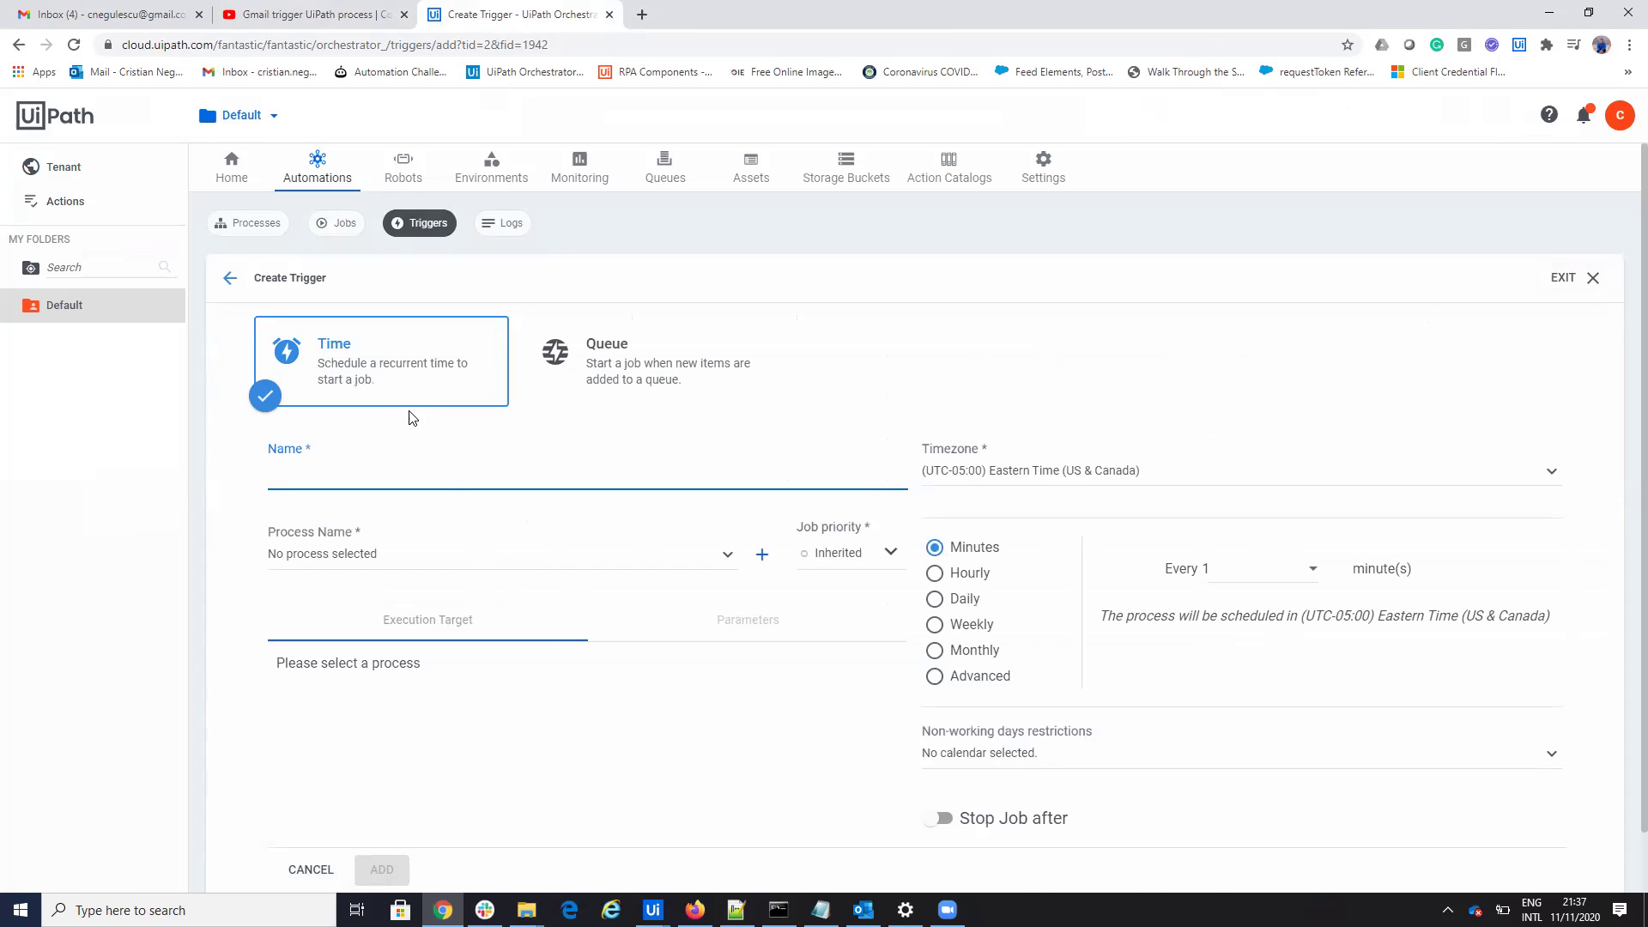
pyautogui.scroll(-1, 415, 446)
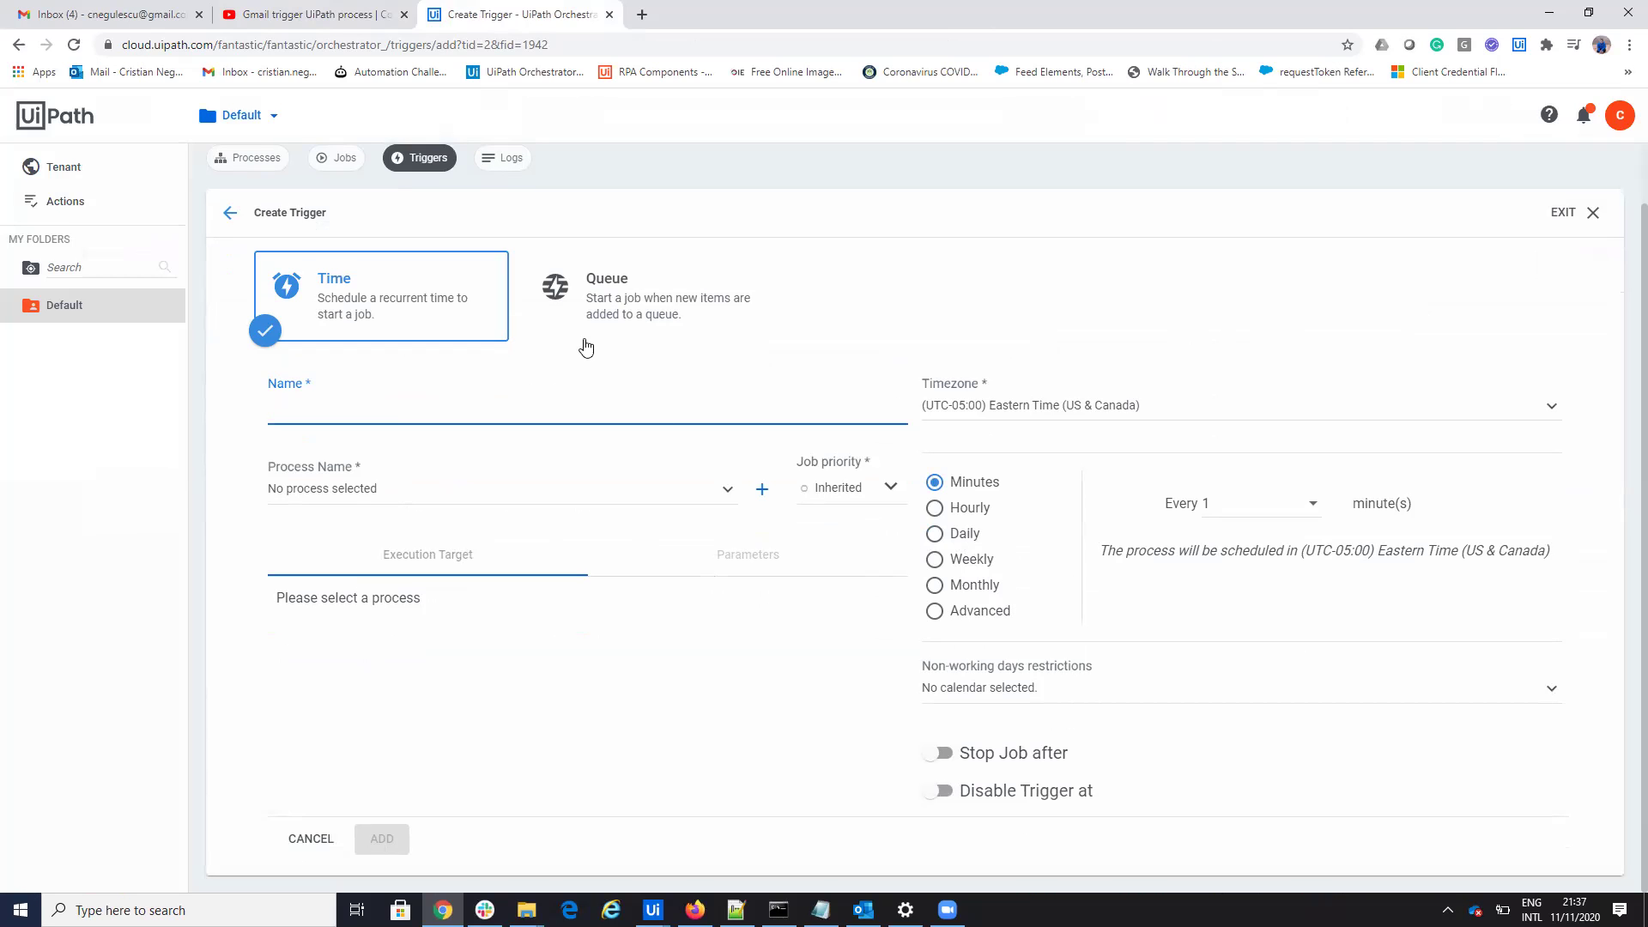
pyautogui.click(596, 309)
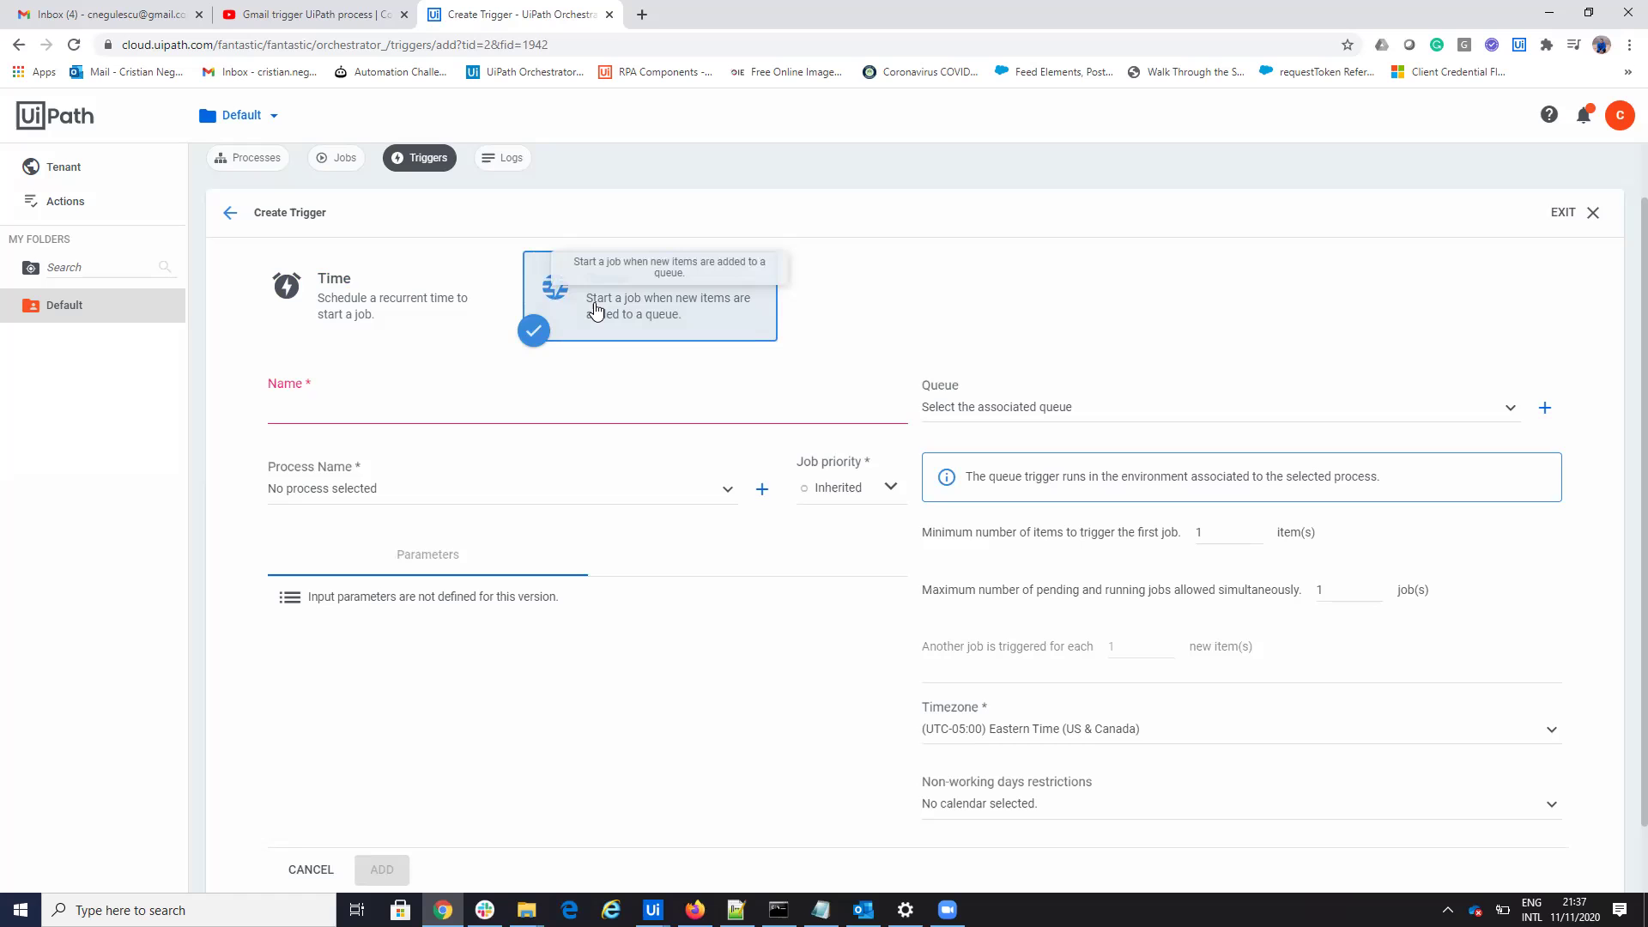
# Step: Return to YouTube, browse the channel's uploads and view the video on adding data to the Orchestrator Queue from Power Automate
pyautogui.click(304, 10)
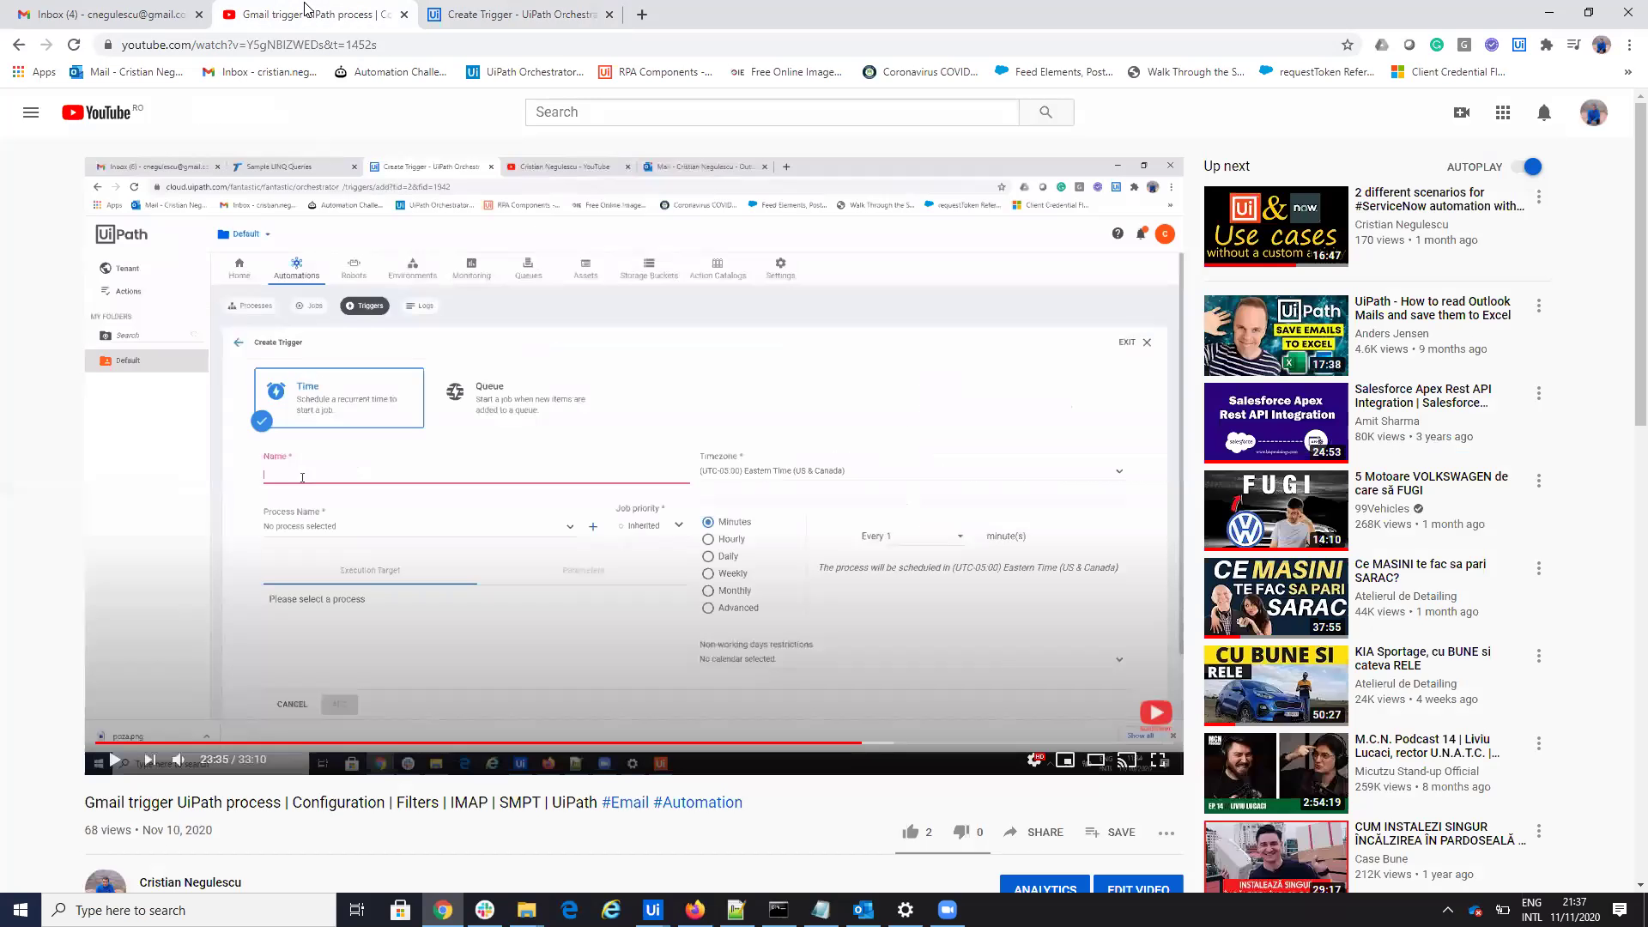
pyautogui.click(19, 44)
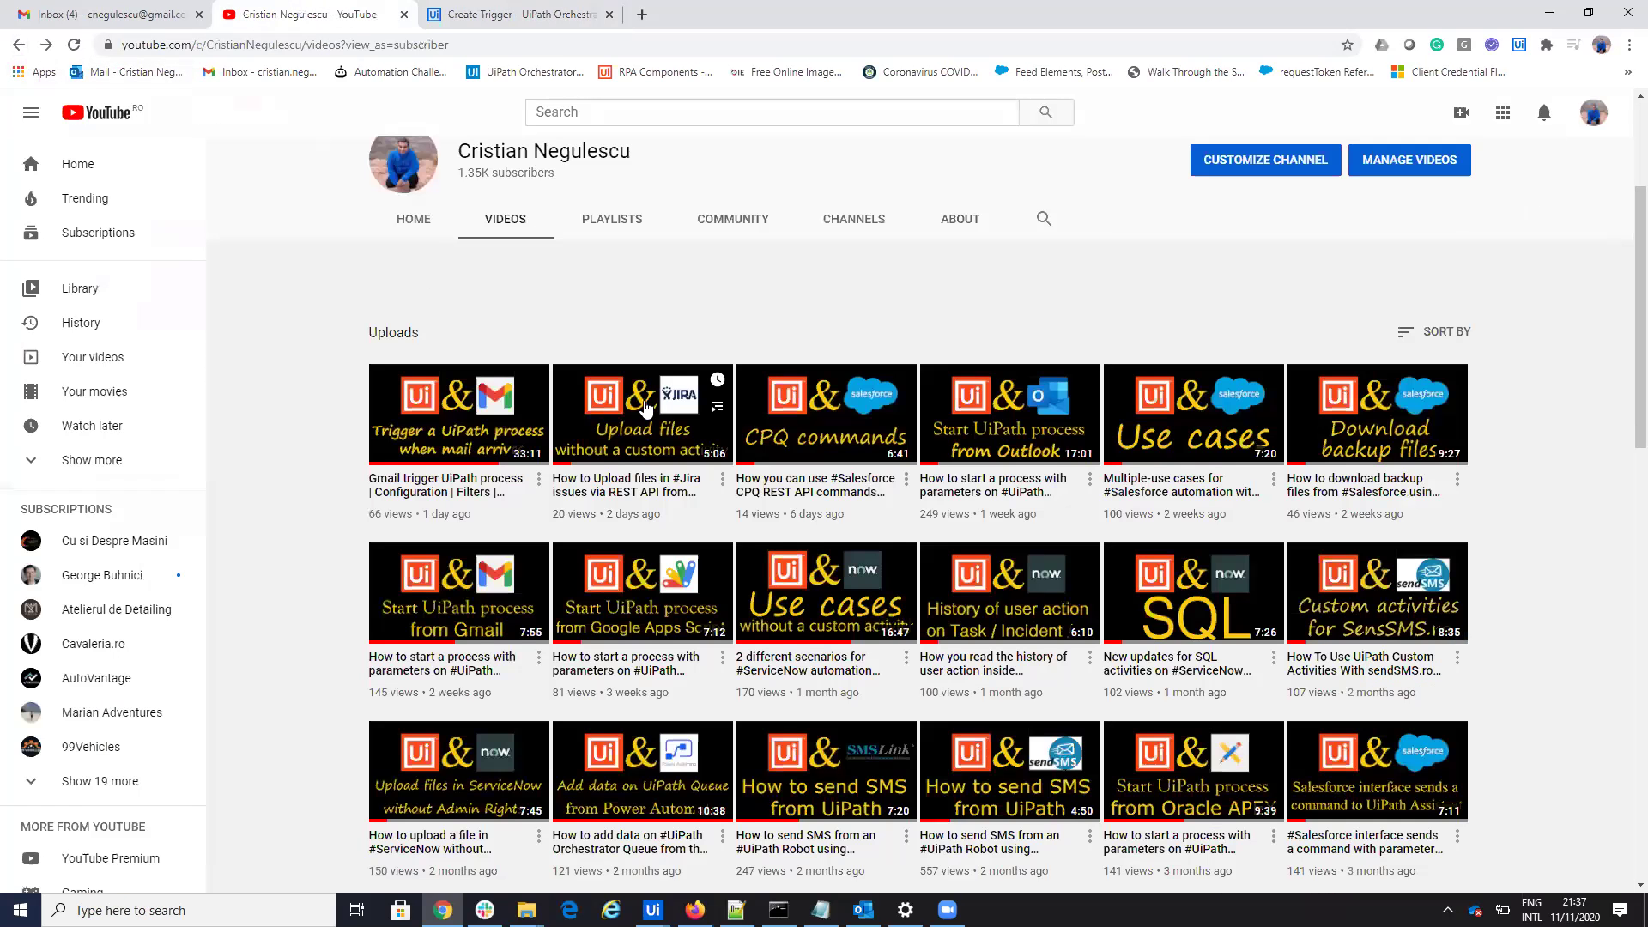
pyautogui.scroll(-2, 1161, 541)
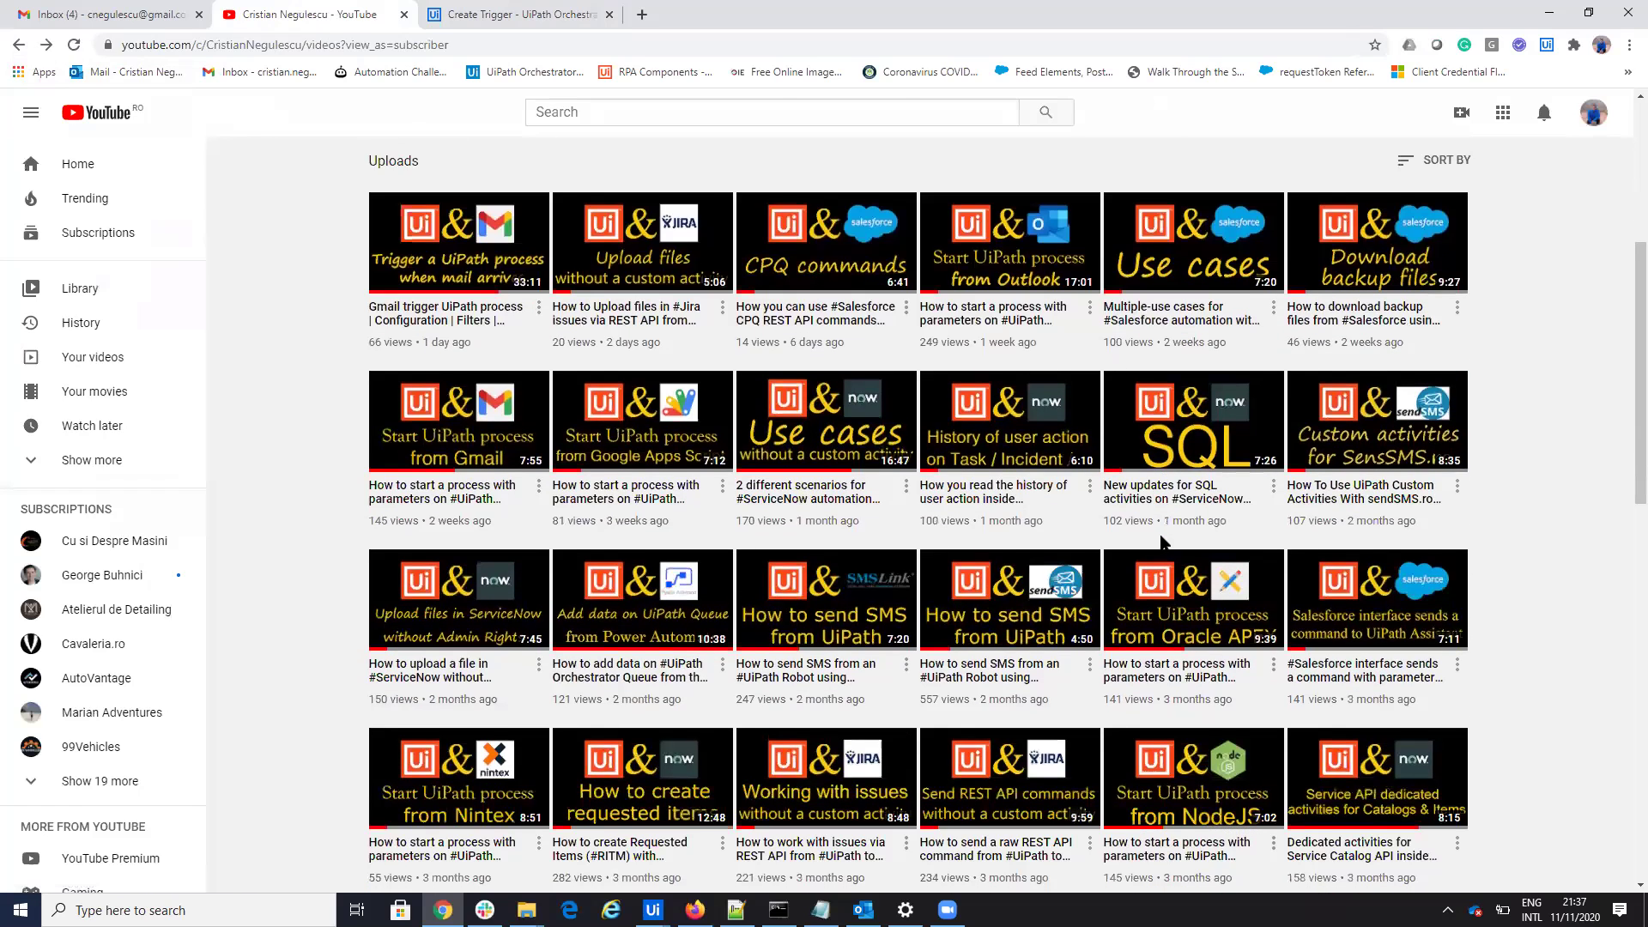
pyautogui.scroll(-2, 1150, 541)
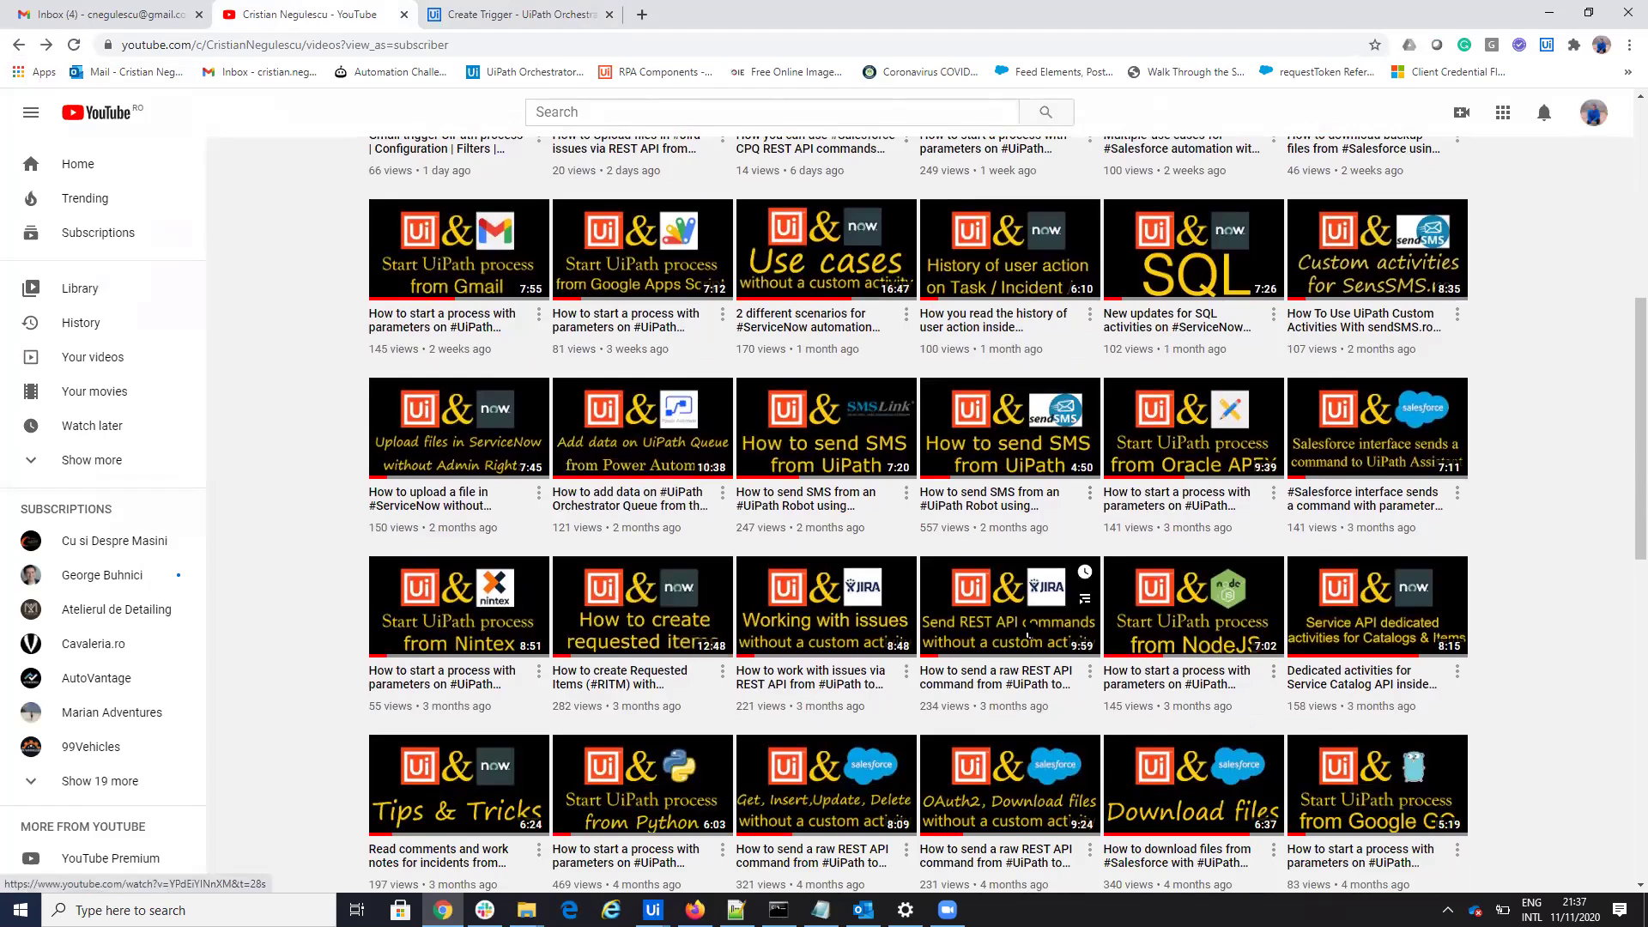
pyautogui.scroll(-1, 1112, 606)
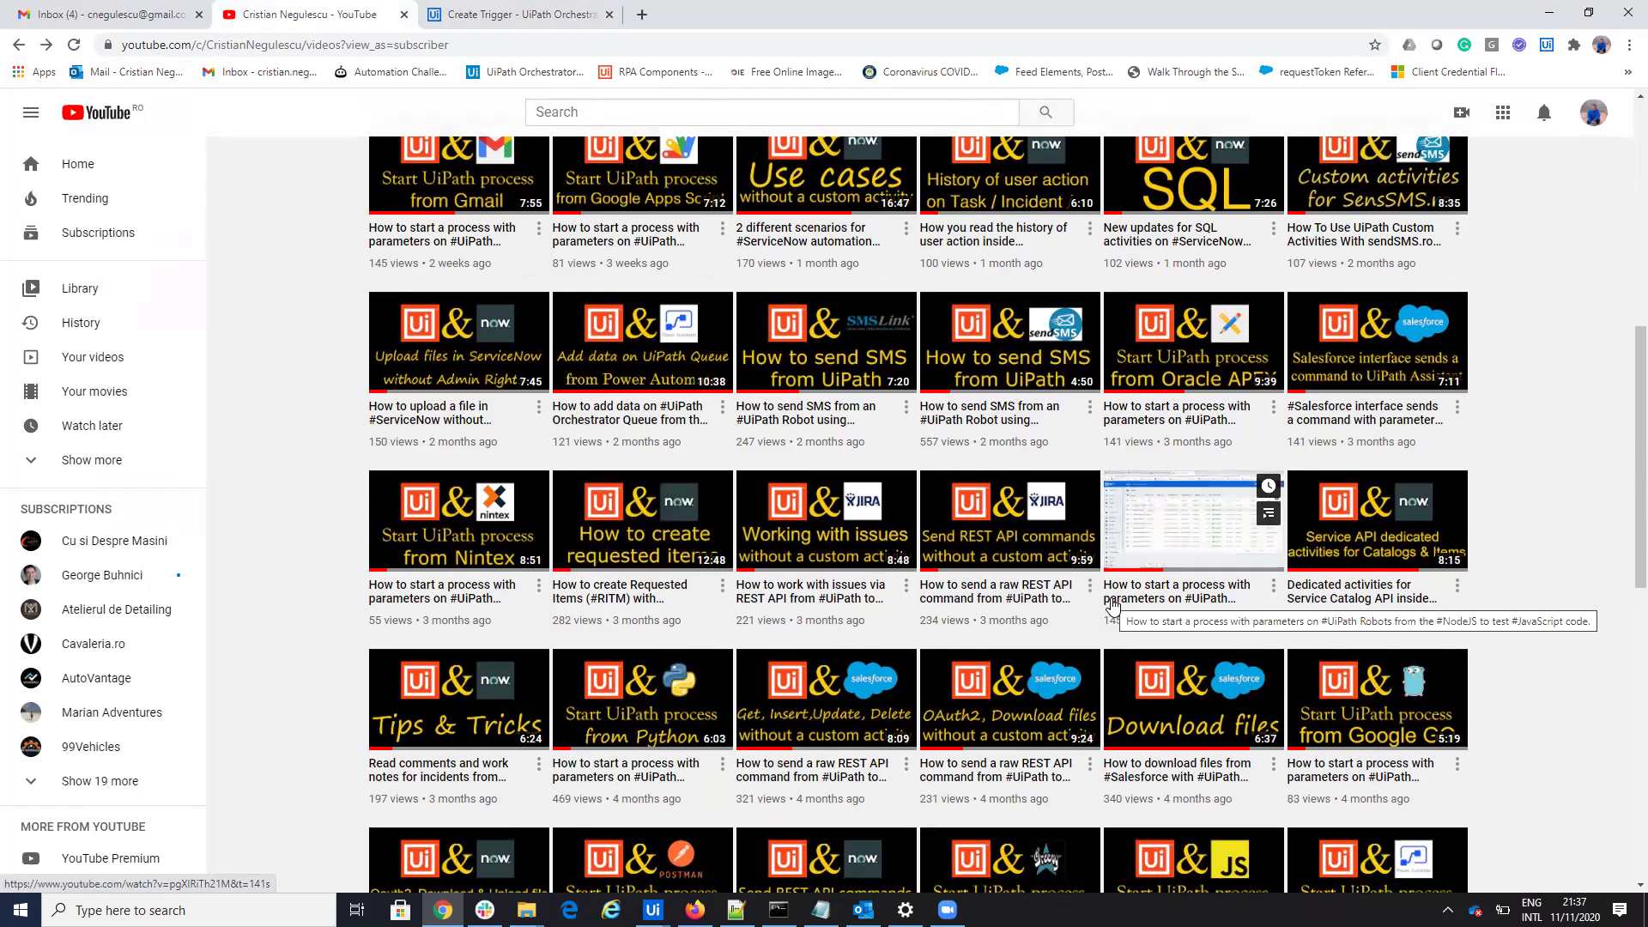
pyautogui.click(652, 416)
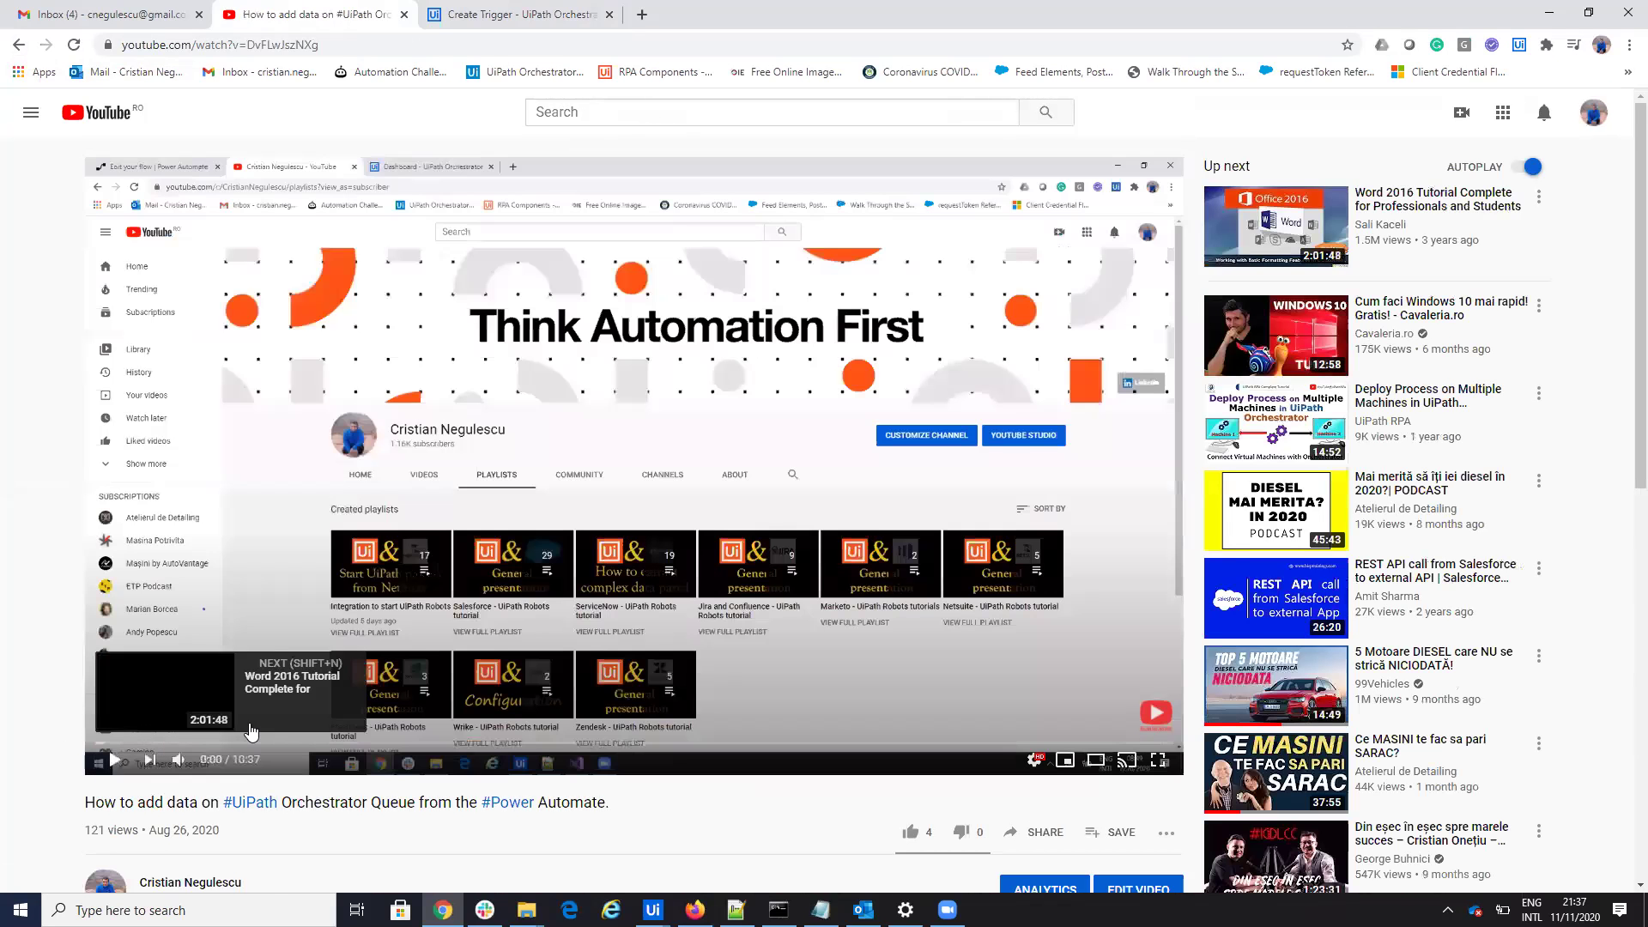
pyautogui.scroll(-1, 254, 728)
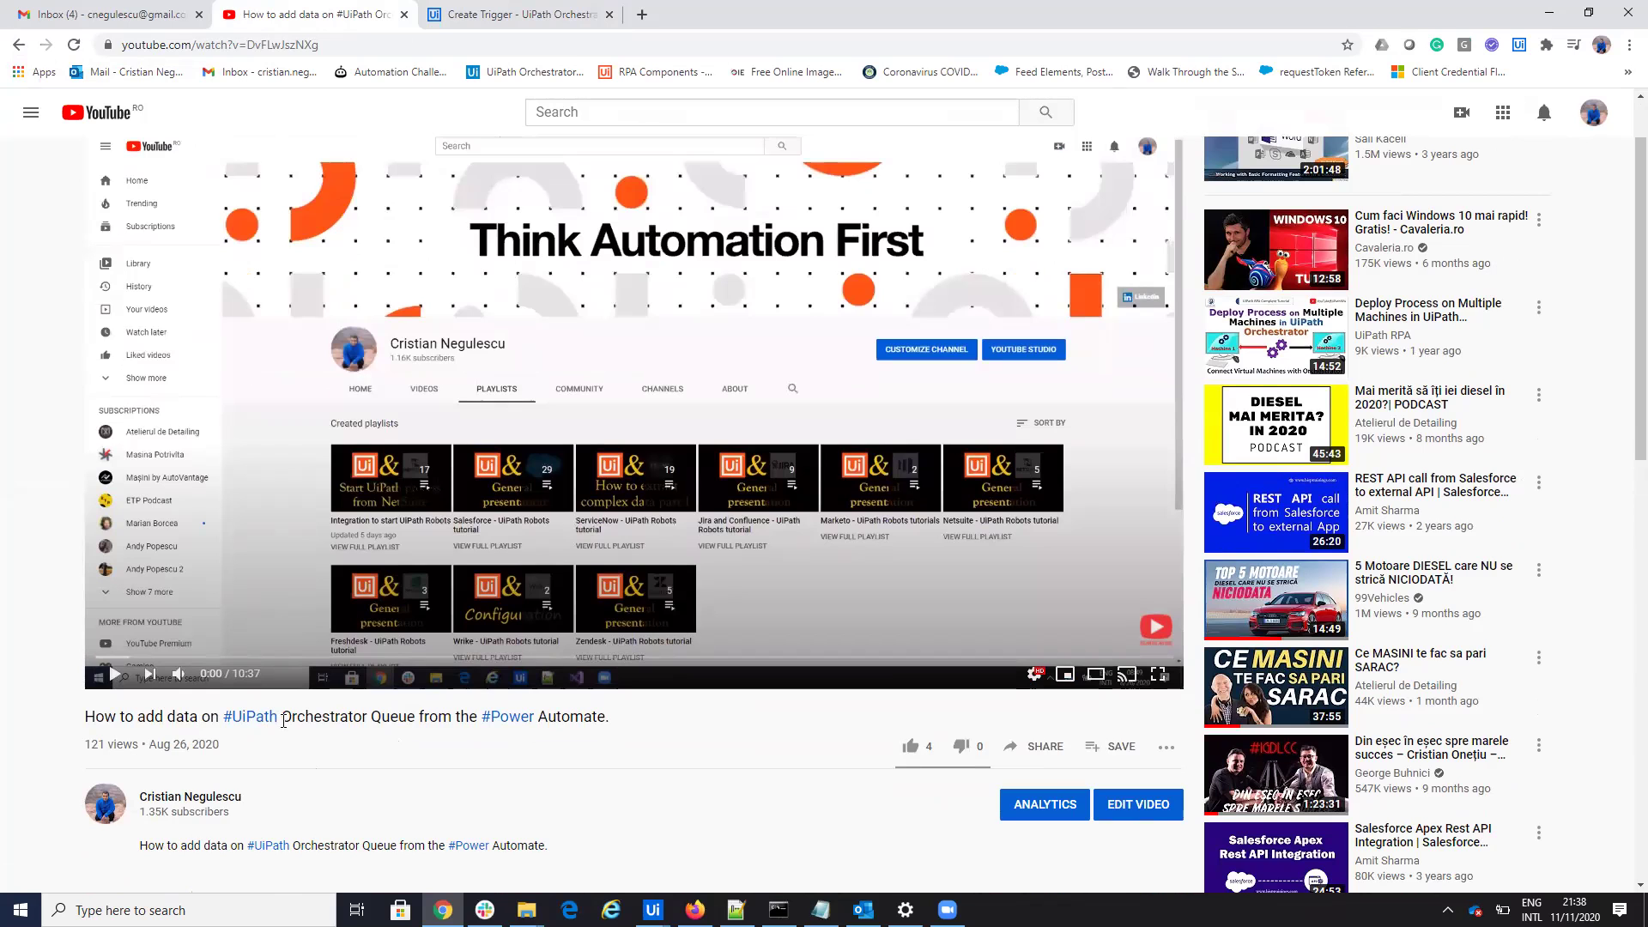
pyautogui.click(18, 44)
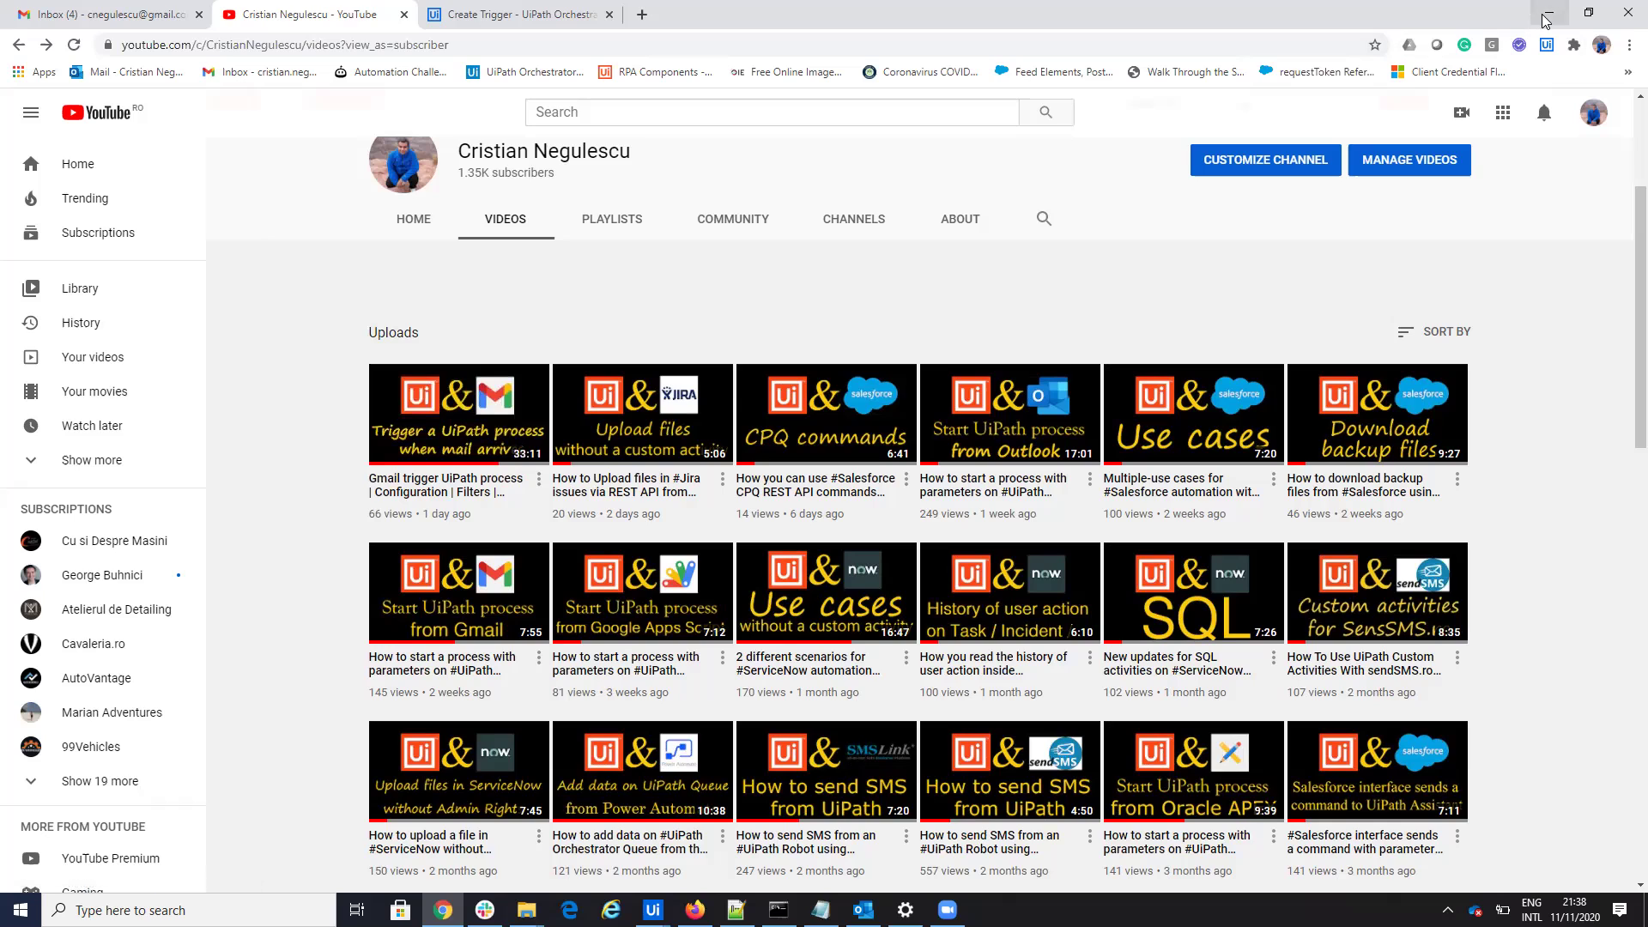
# Step: Open UiPath Assistant, look through its process list and collapse the Reminders section
pyautogui.click(1447, 910)
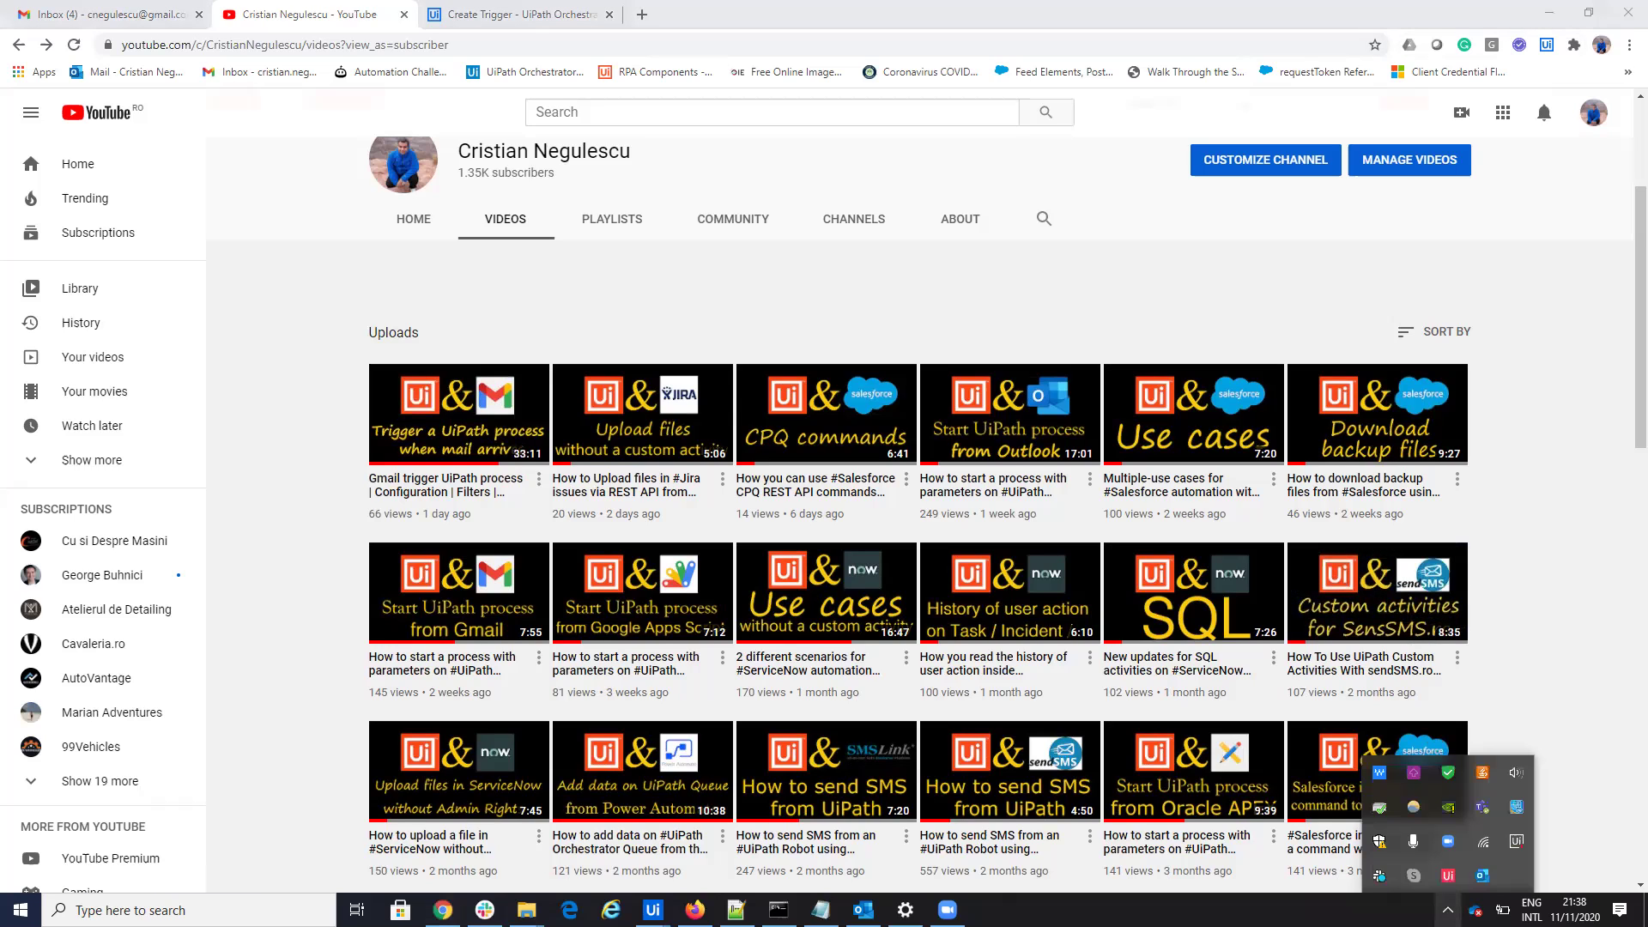
pyautogui.click(1517, 841)
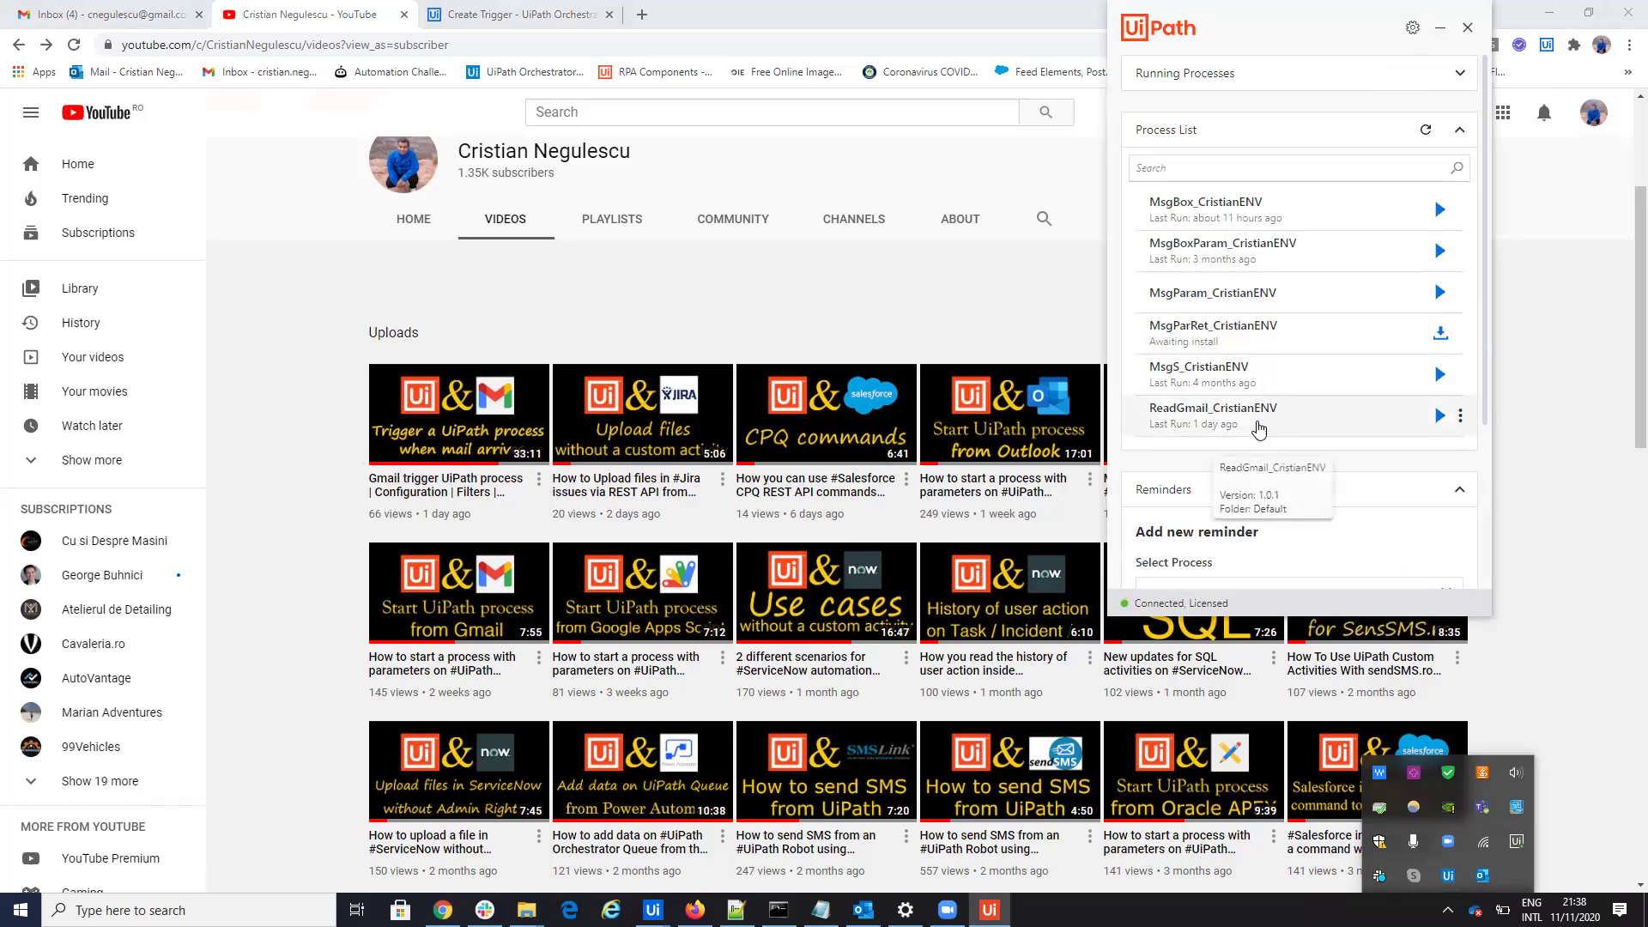
pyautogui.scroll(-1, 1245, 343)
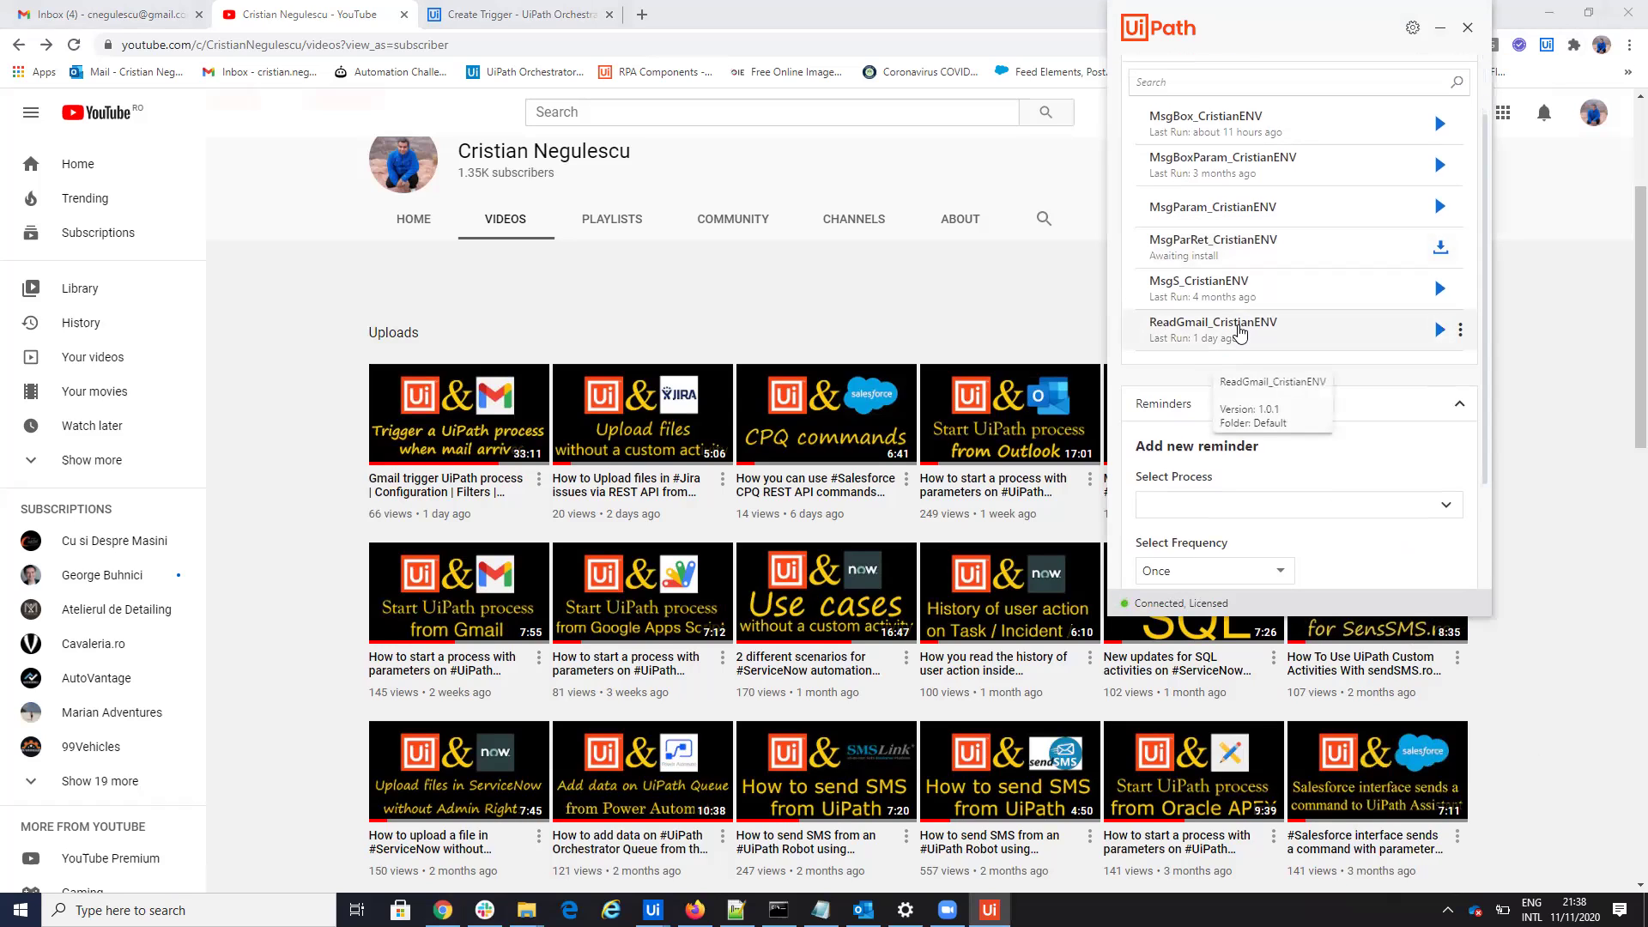
pyautogui.scroll(1, 1240, 333)
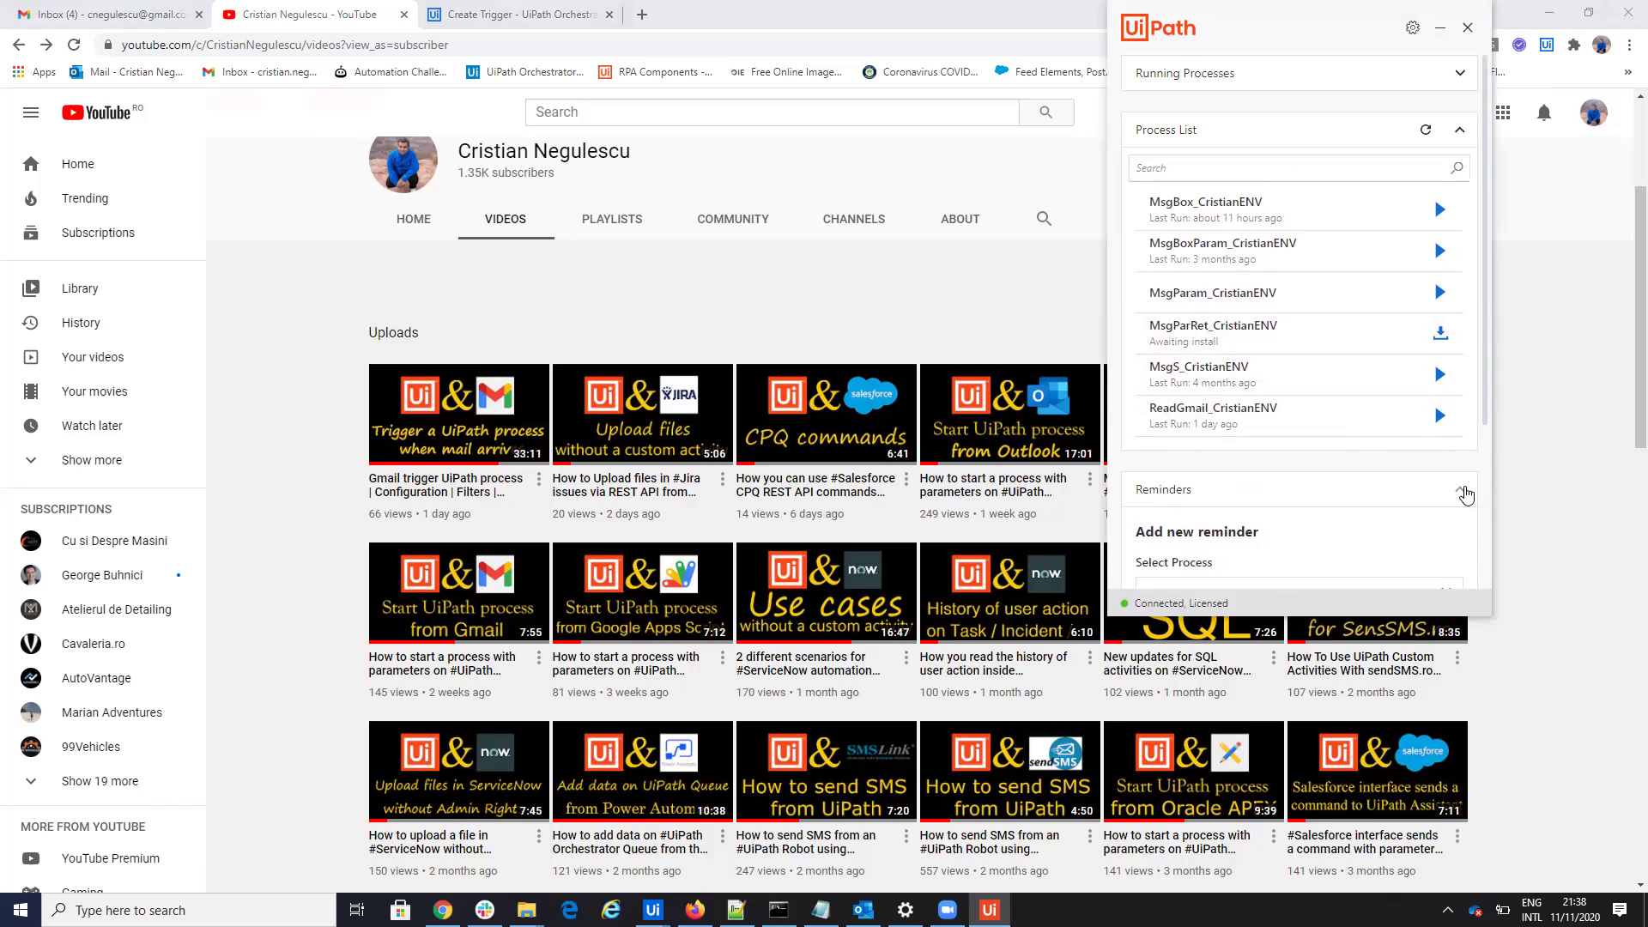
pyautogui.click(1461, 491)
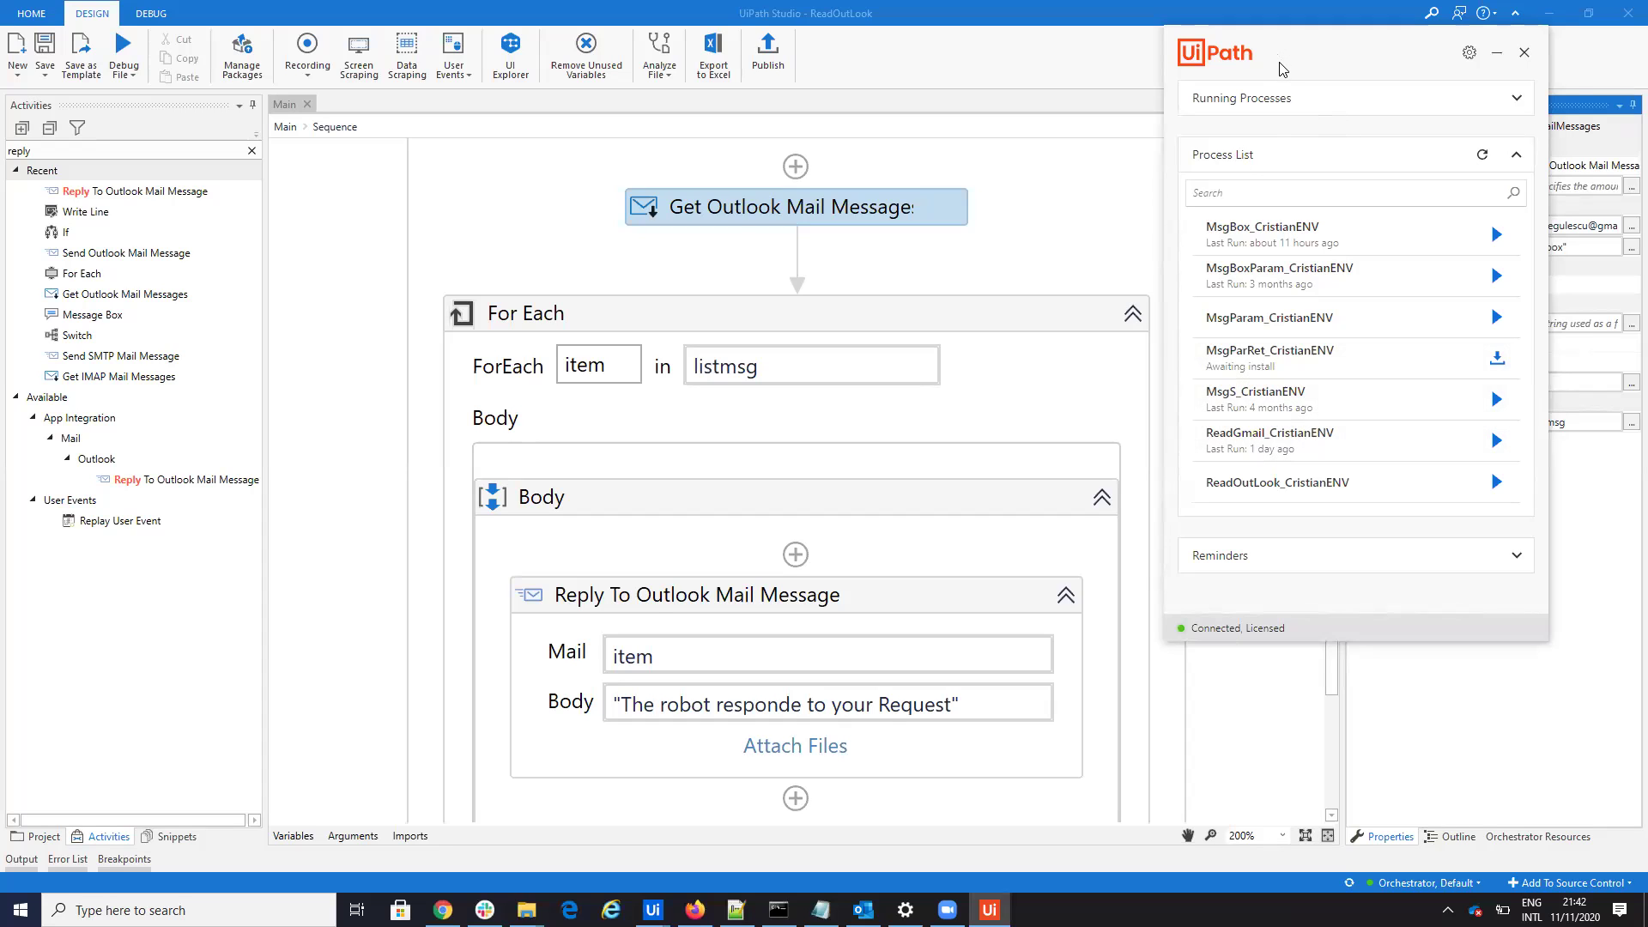
# Step: Minimize UiPath Studio and run the ReadOutLook process from the Assistant
pyautogui.click(1550, 13)
pyautogui.click(1496, 483)
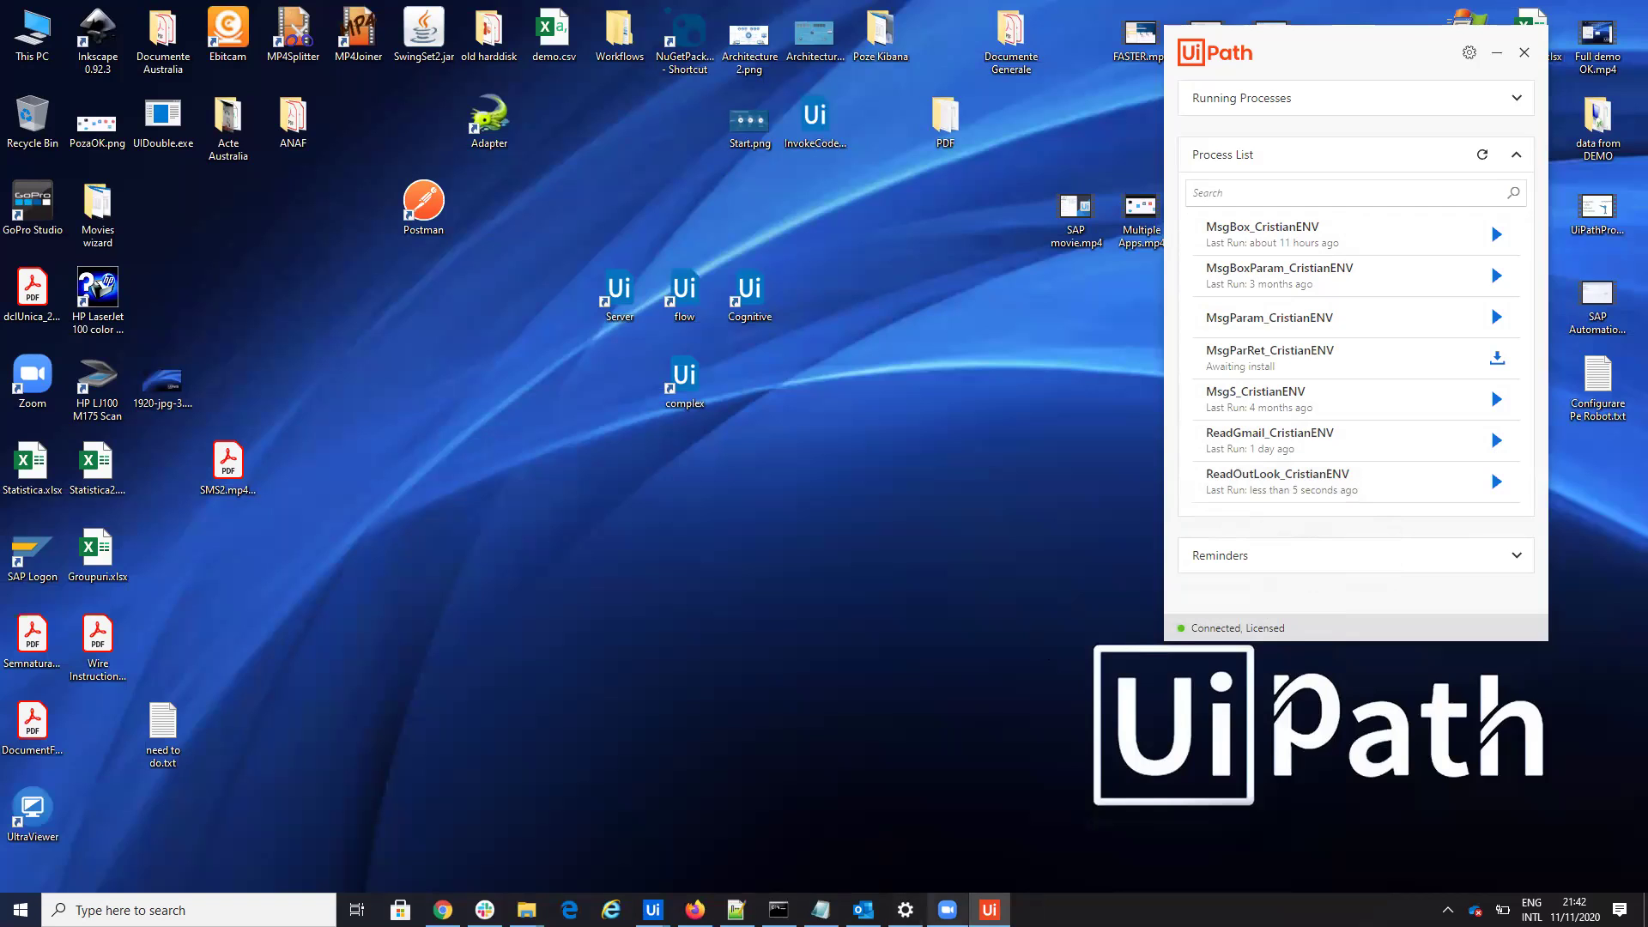
# Step: Switch back to the ReadOutLook project in UiPath Studio and examine the Reply To Outlook Mail Message activity inside the For Each loop
pyautogui.moveTo(653, 910)
pyautogui.click(891, 815)
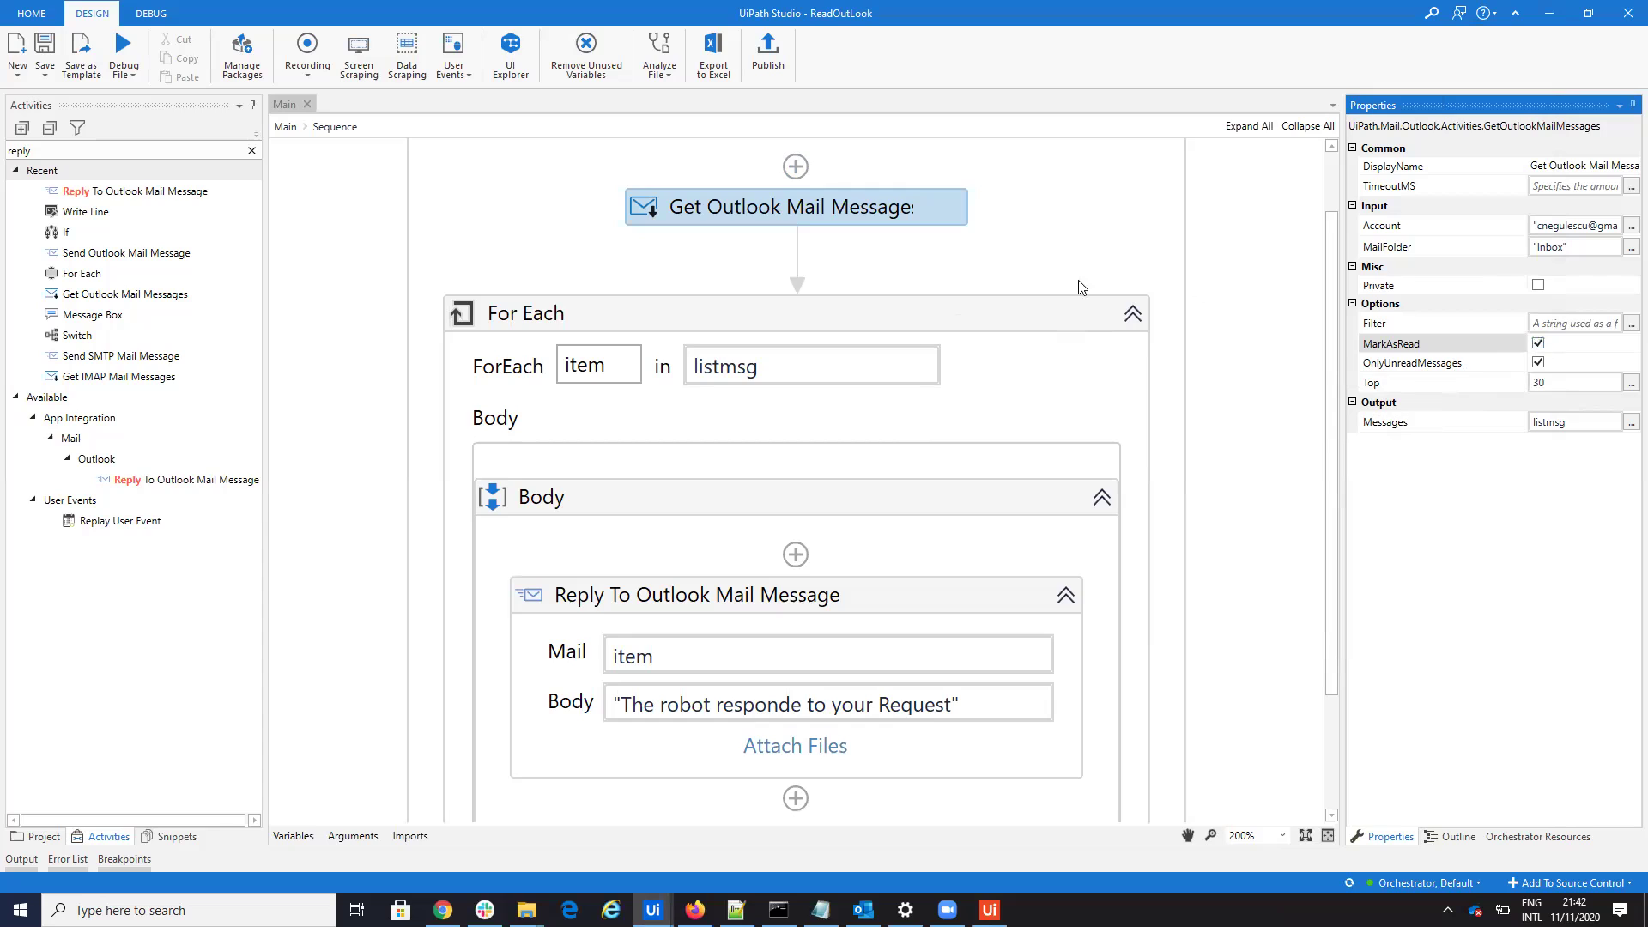
pyautogui.scroll(-2, 942, 426)
pyautogui.click(850, 514)
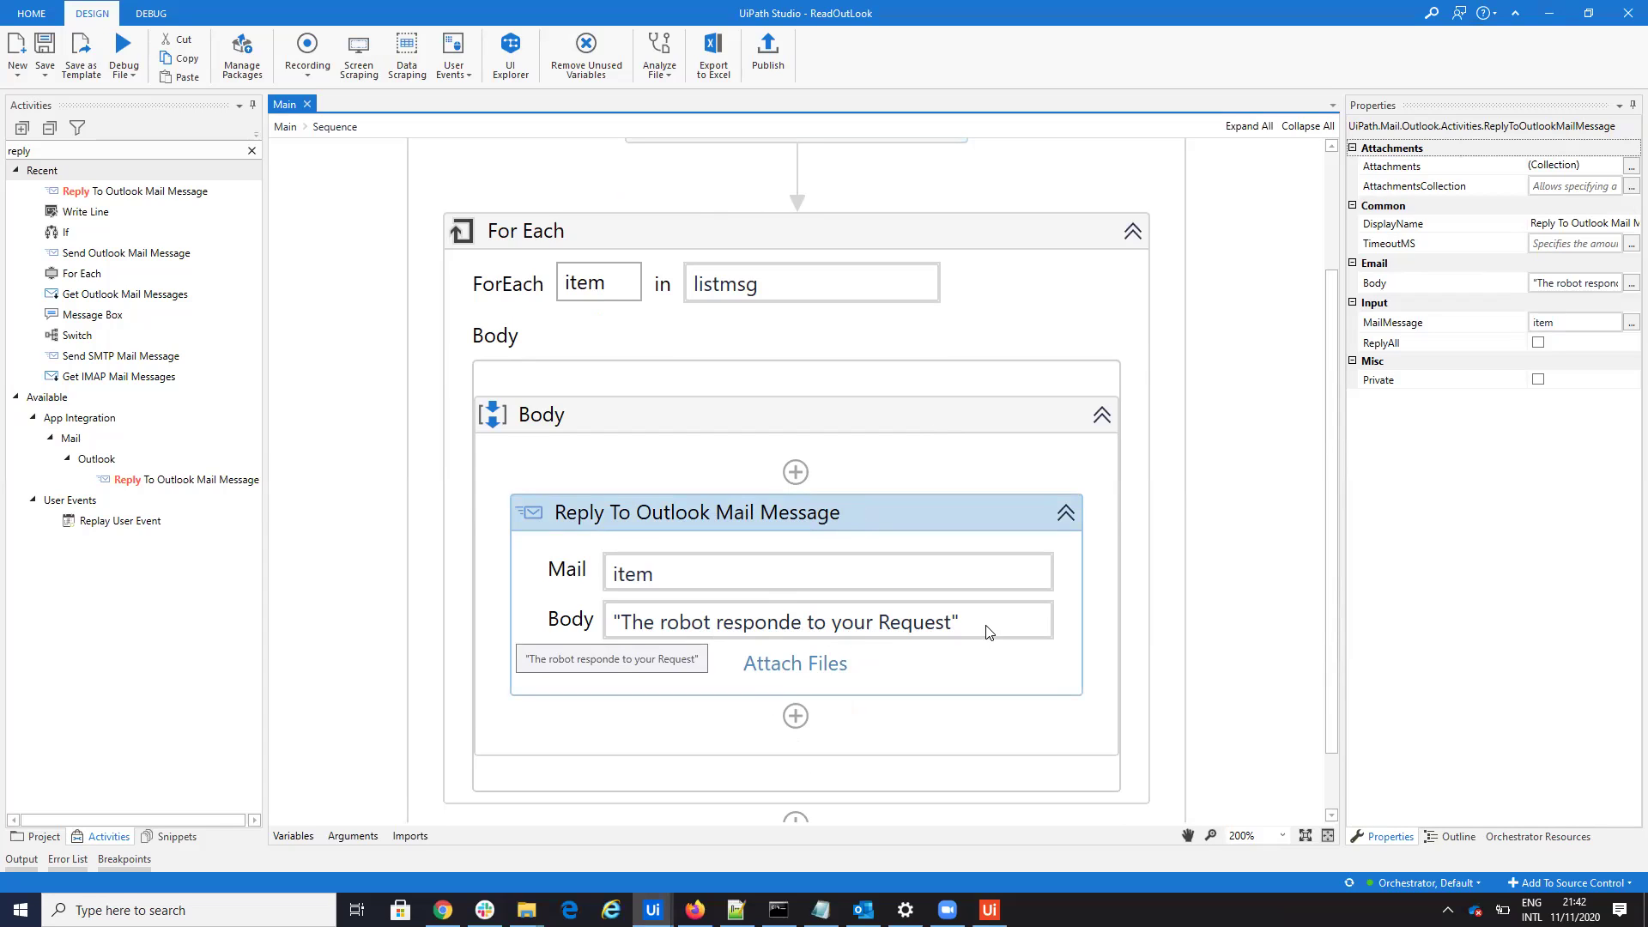
pyautogui.scroll(3, 985, 632)
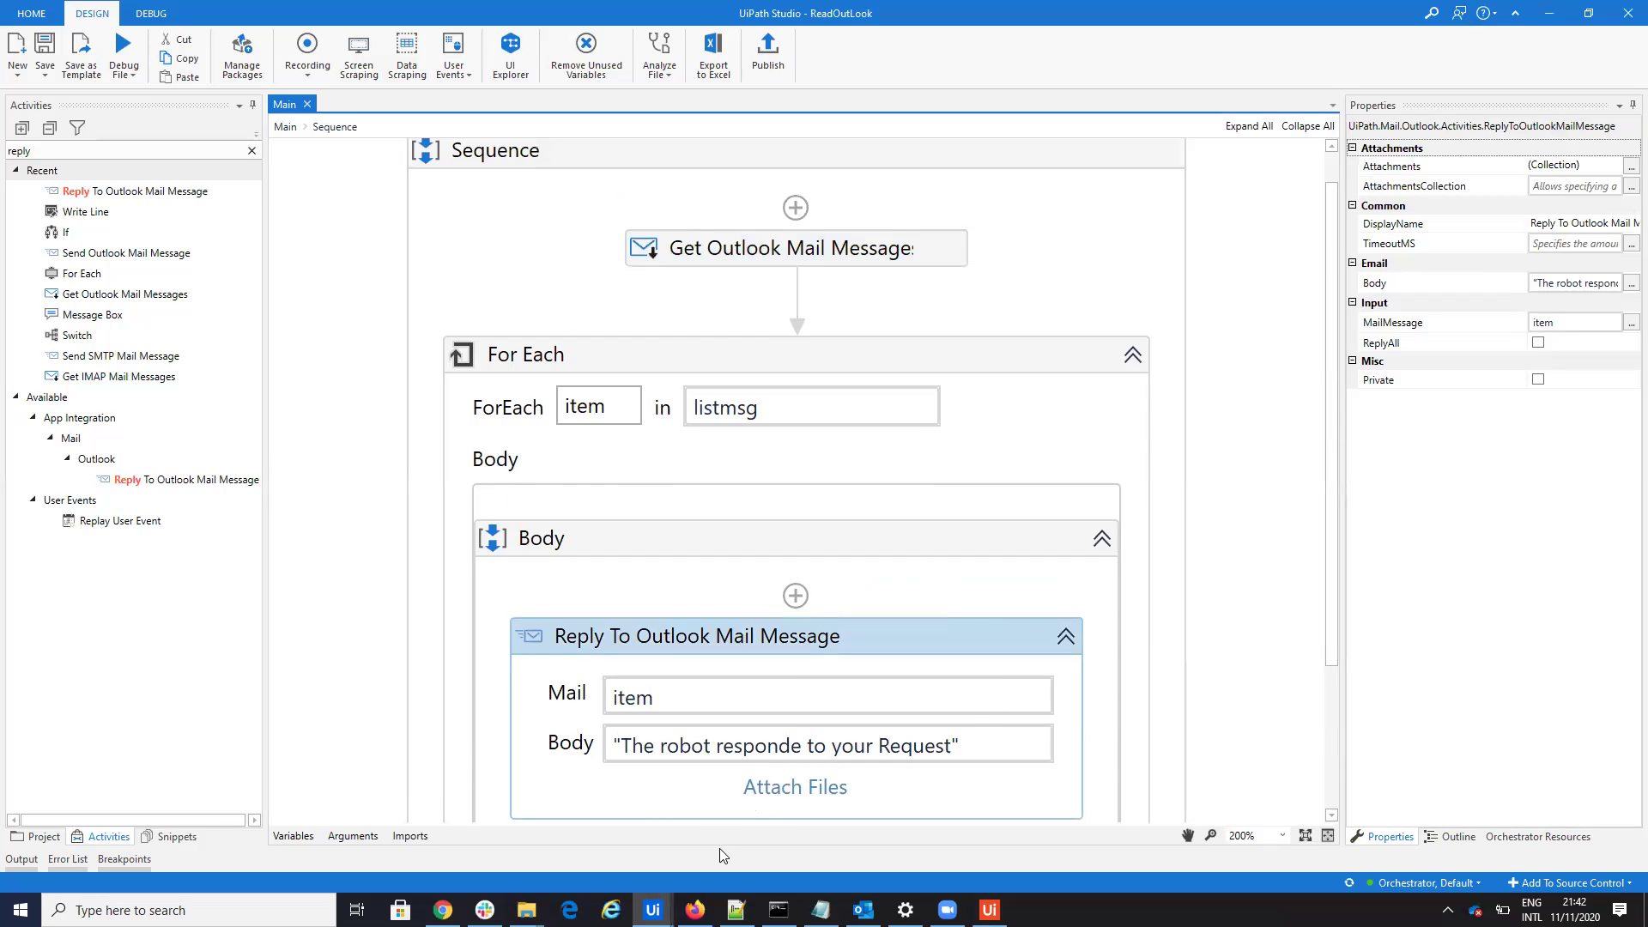
# Step: Switch to the robot's Gmail inbox in Firefox and start a new message addressed to the contact's Gmail address
pyautogui.click(695, 910)
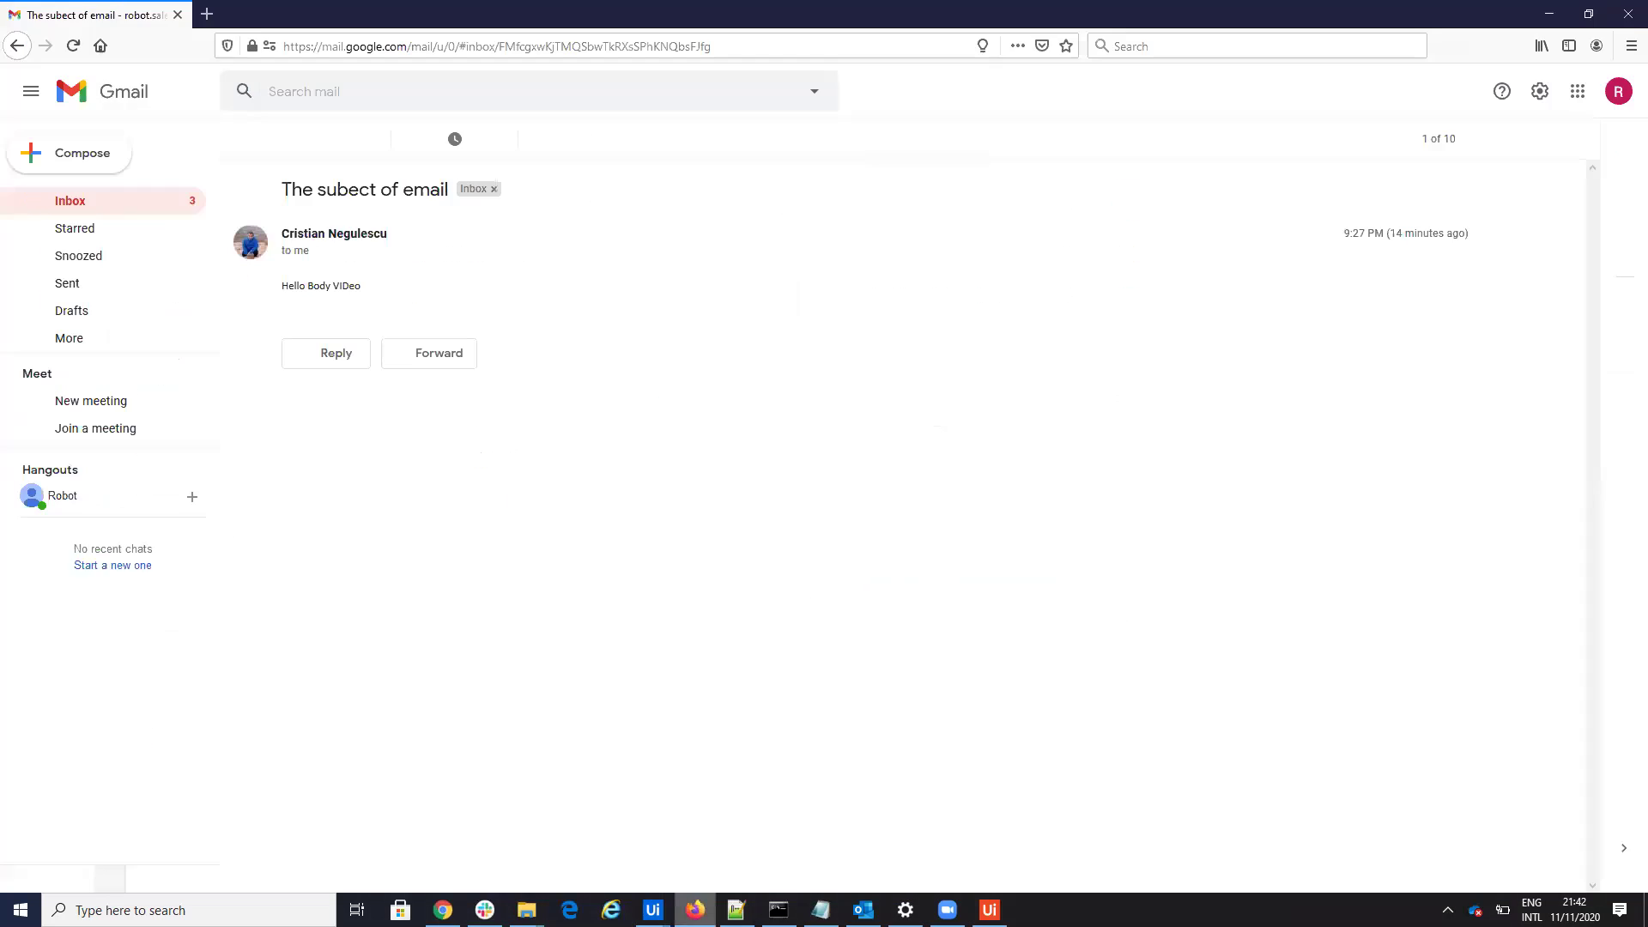
pyautogui.click(75, 199)
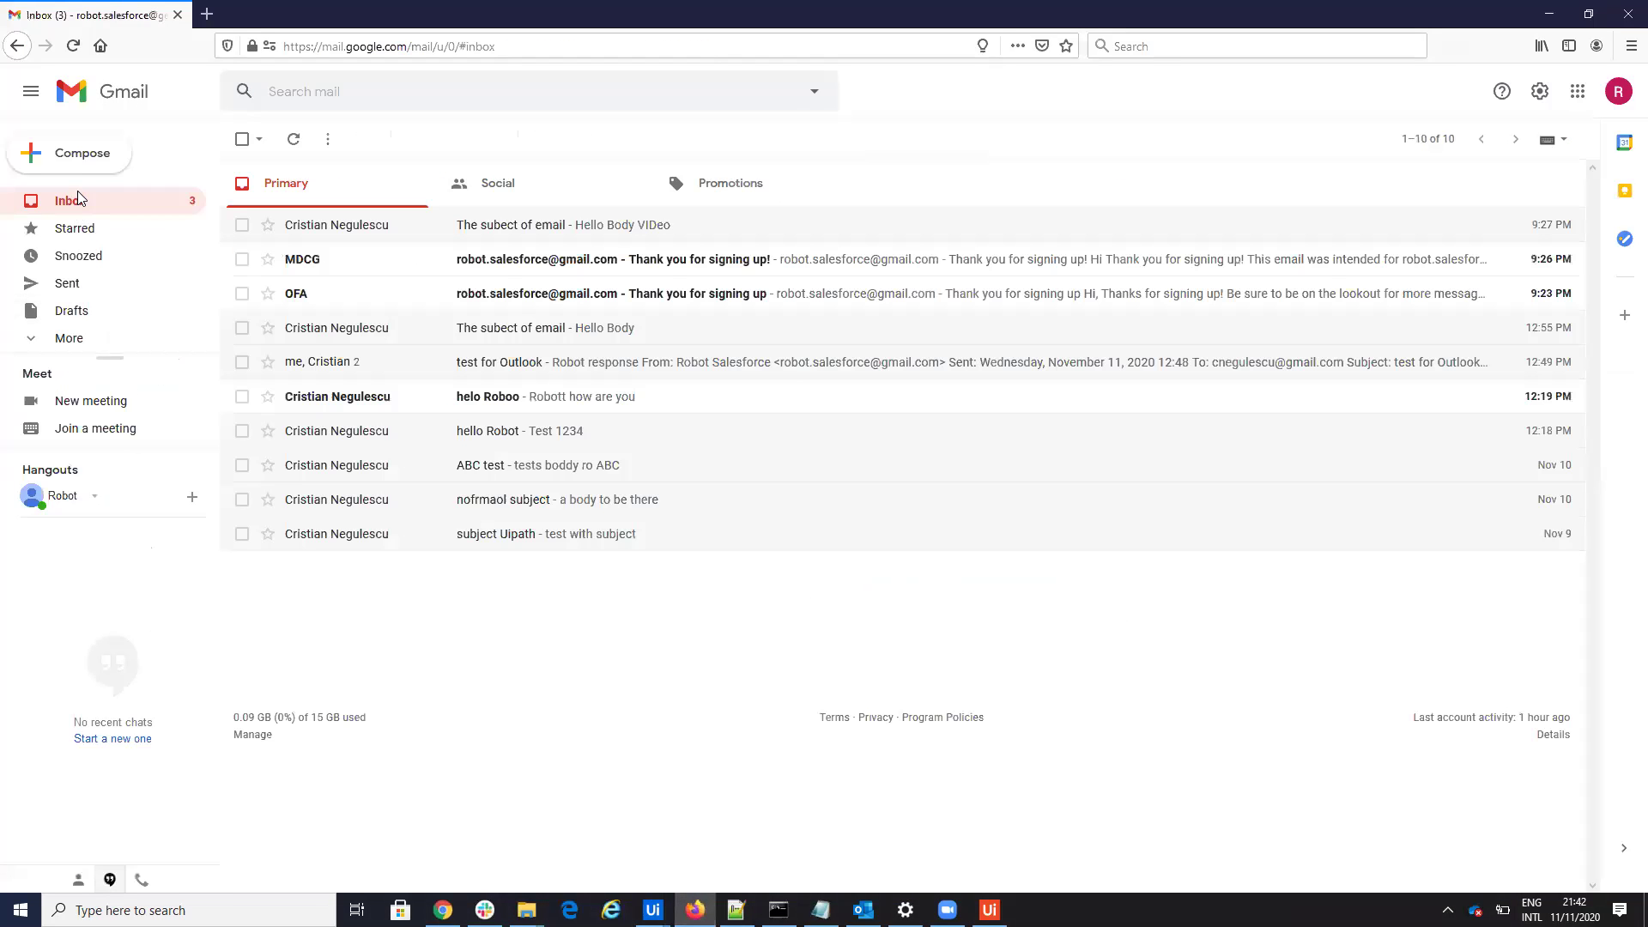
pyautogui.click(80, 157)
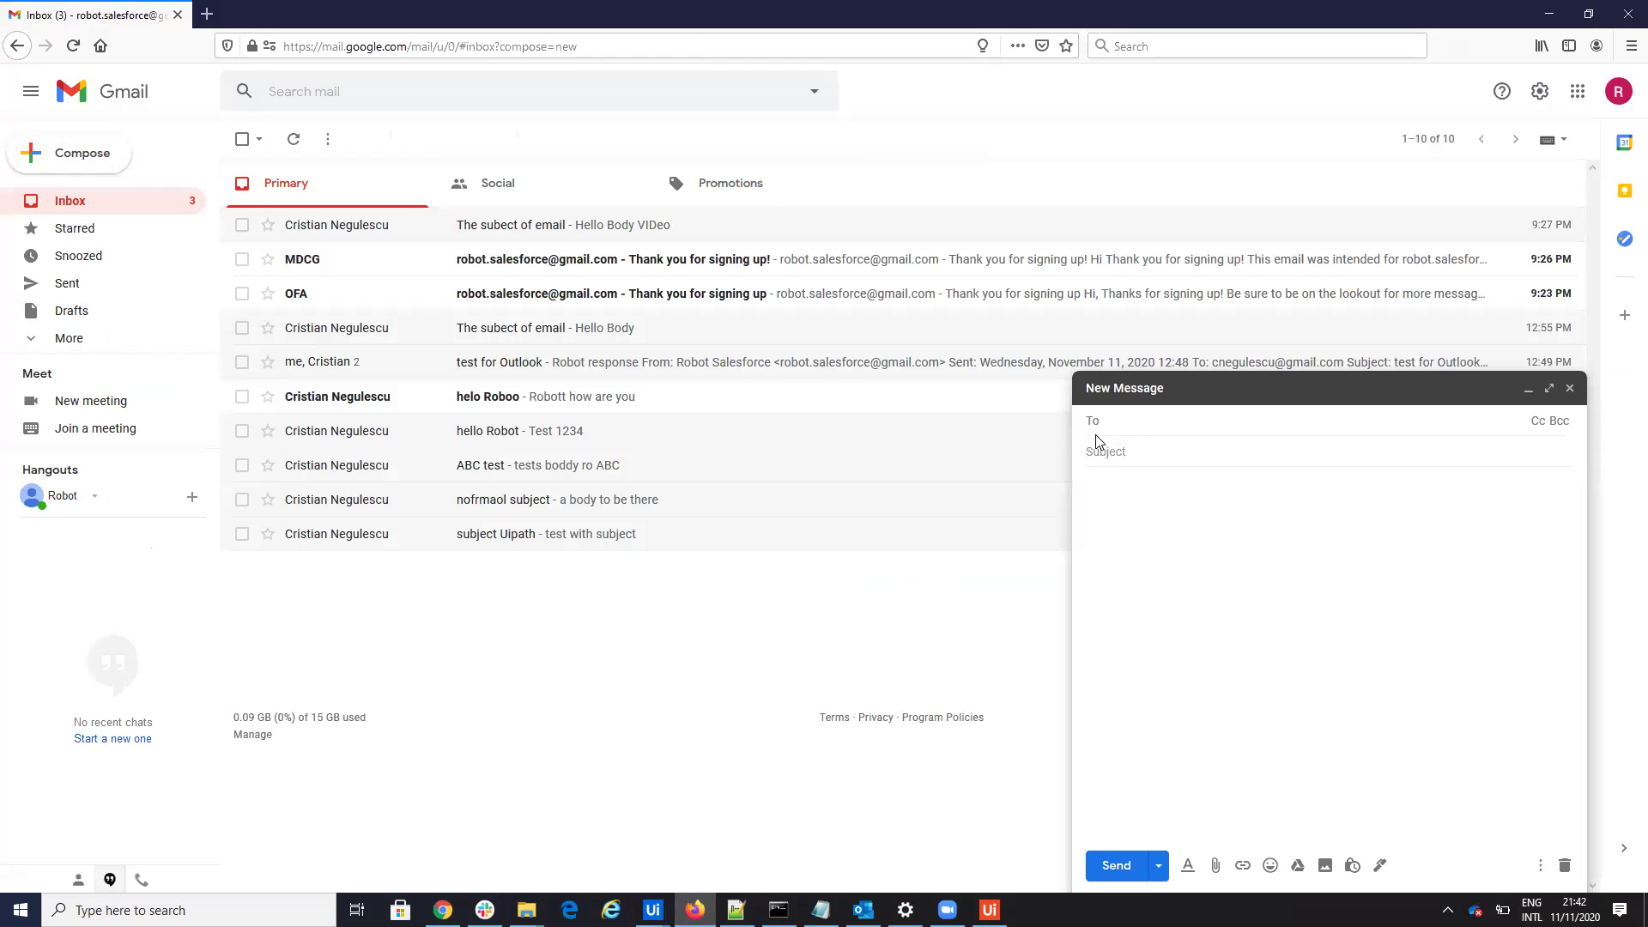
pyautogui.write('cr')
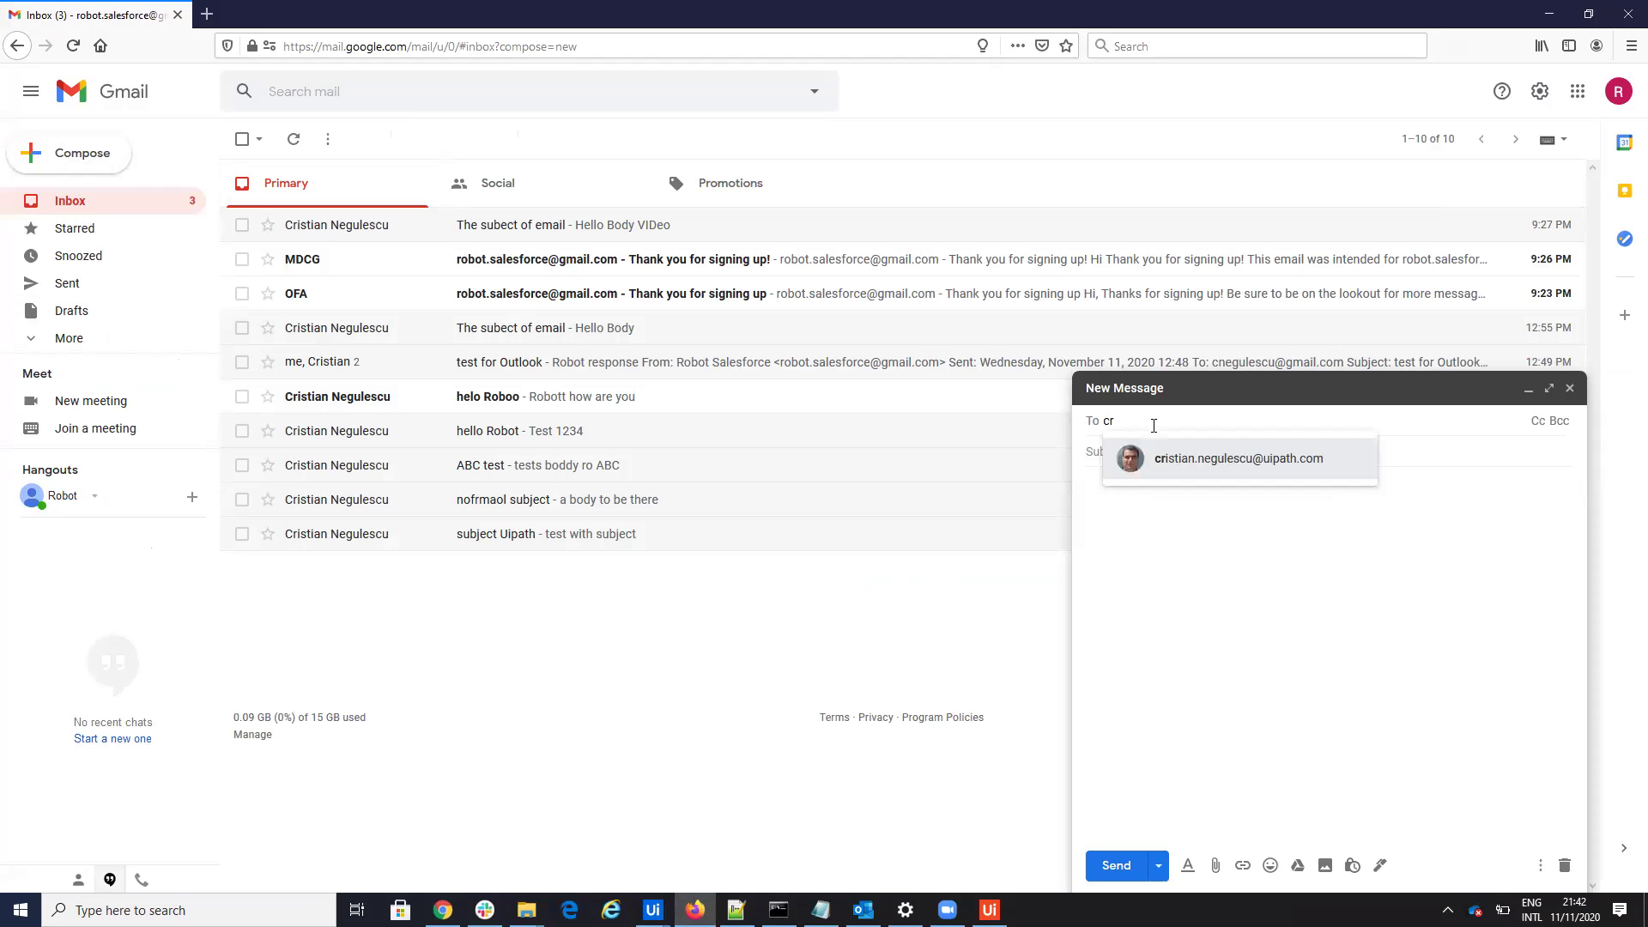
pyautogui.press('BackSpace')
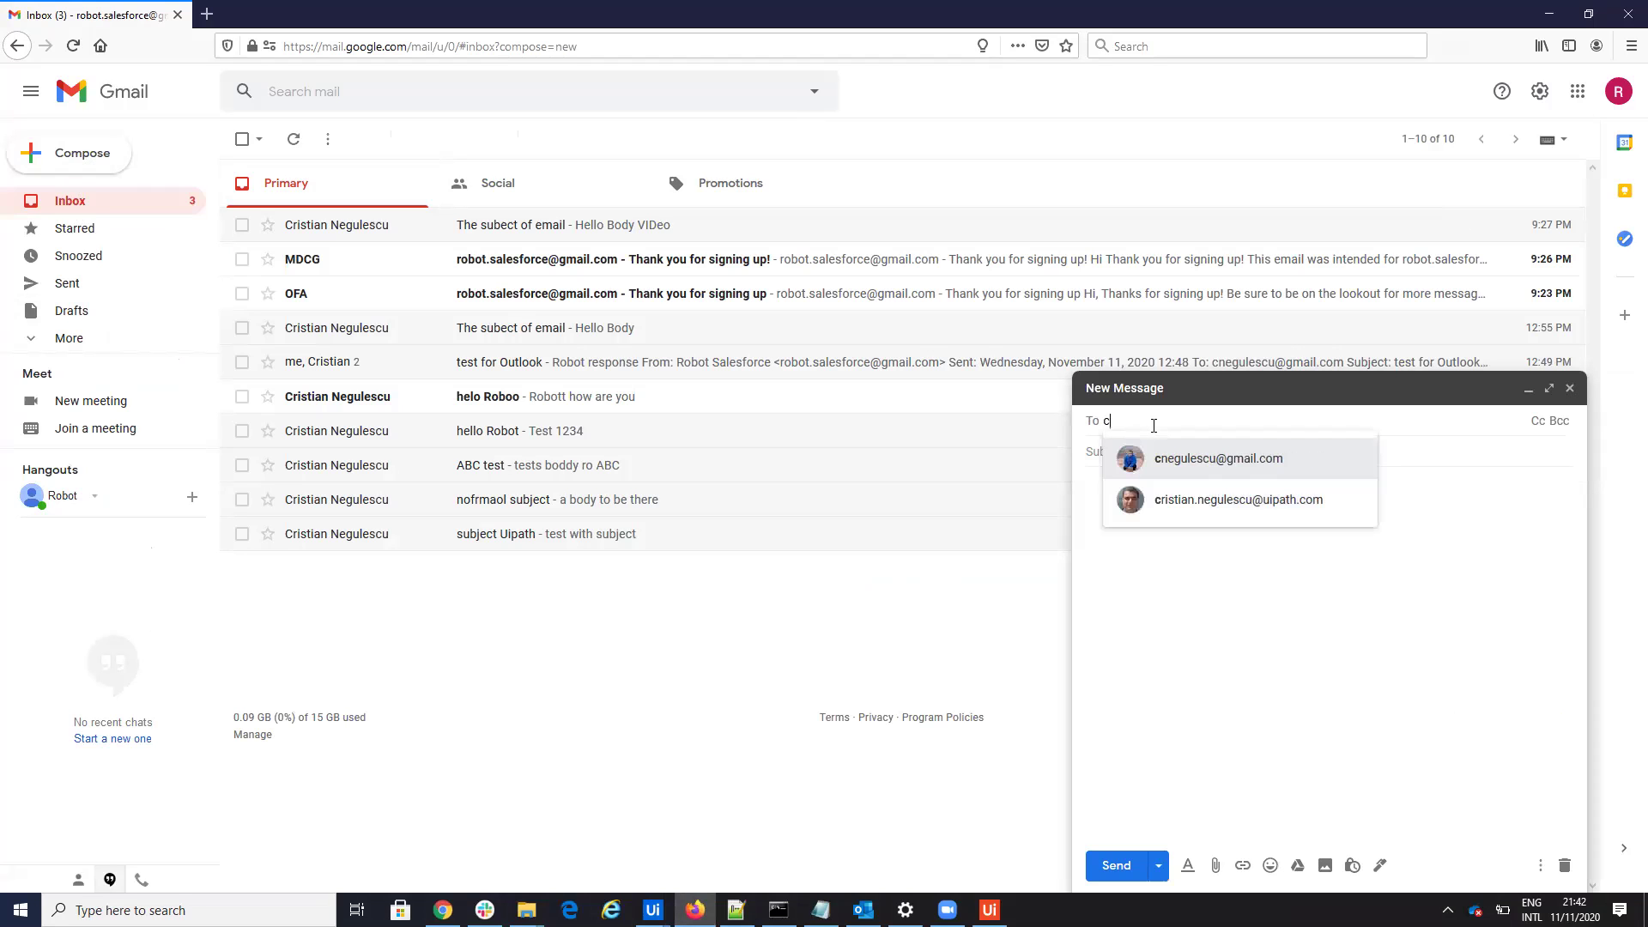
pyautogui.click(1200, 464)
# Step: Give the new message the subject "Hello Robott" and the body "dfad fasdf asfsa bodyddd"
pyautogui.click(1137, 451)
pyautogui.write('Hello Ro')
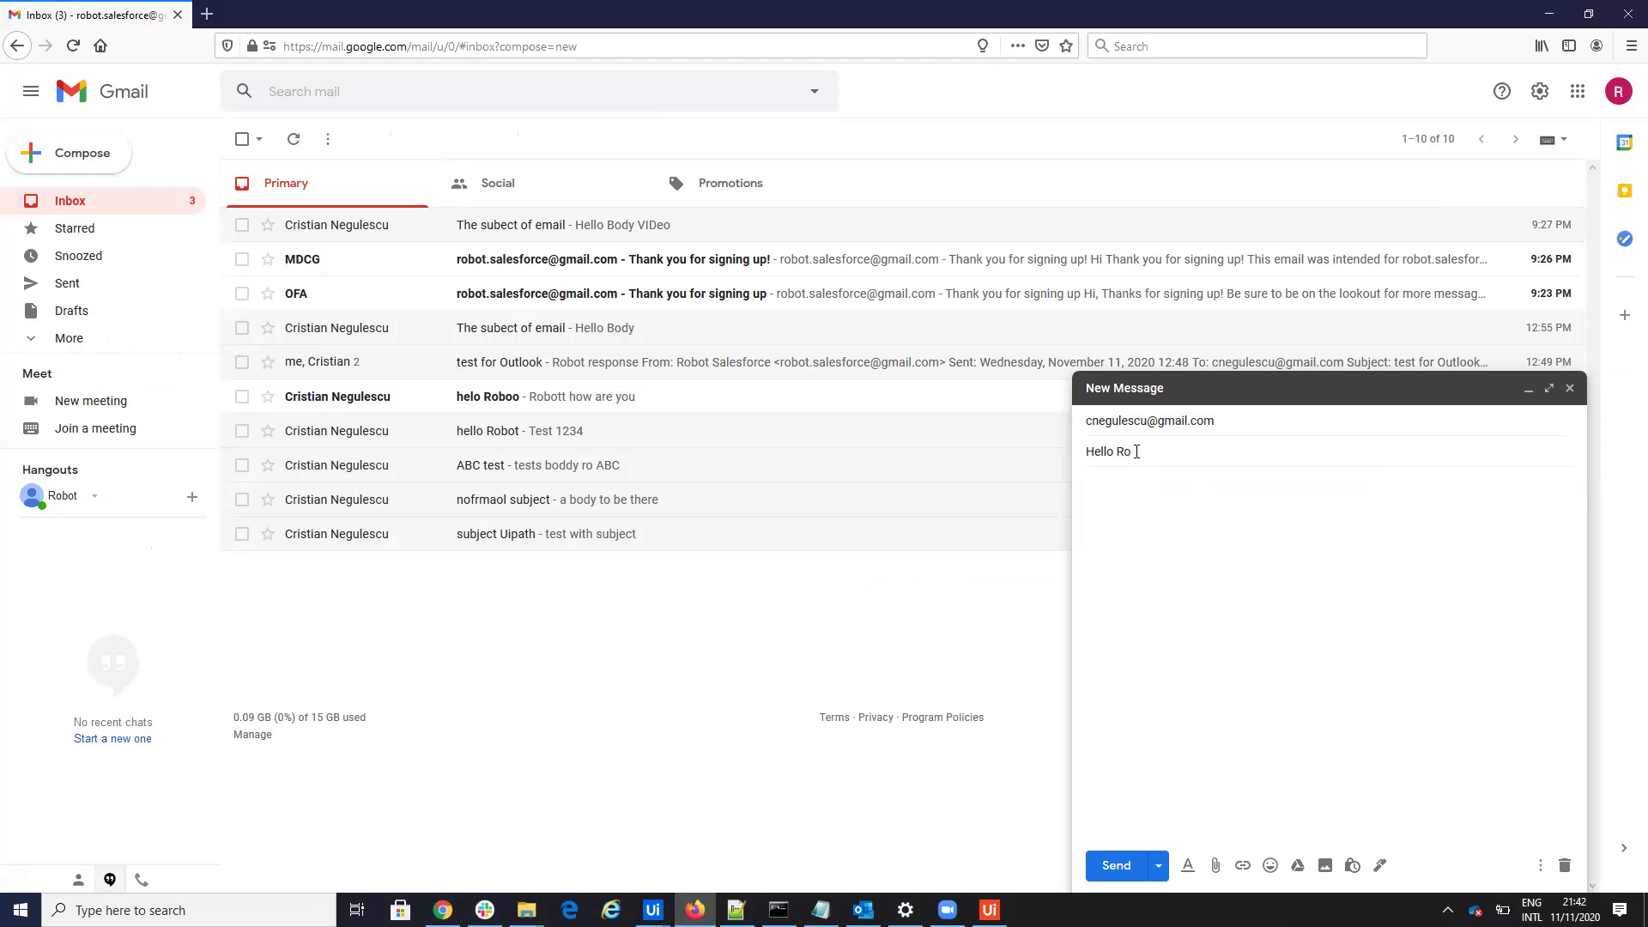
pyautogui.write('bott')
pyautogui.click(1137, 507)
pyautogui.write('dfad fasdf asfsa bodyddd')
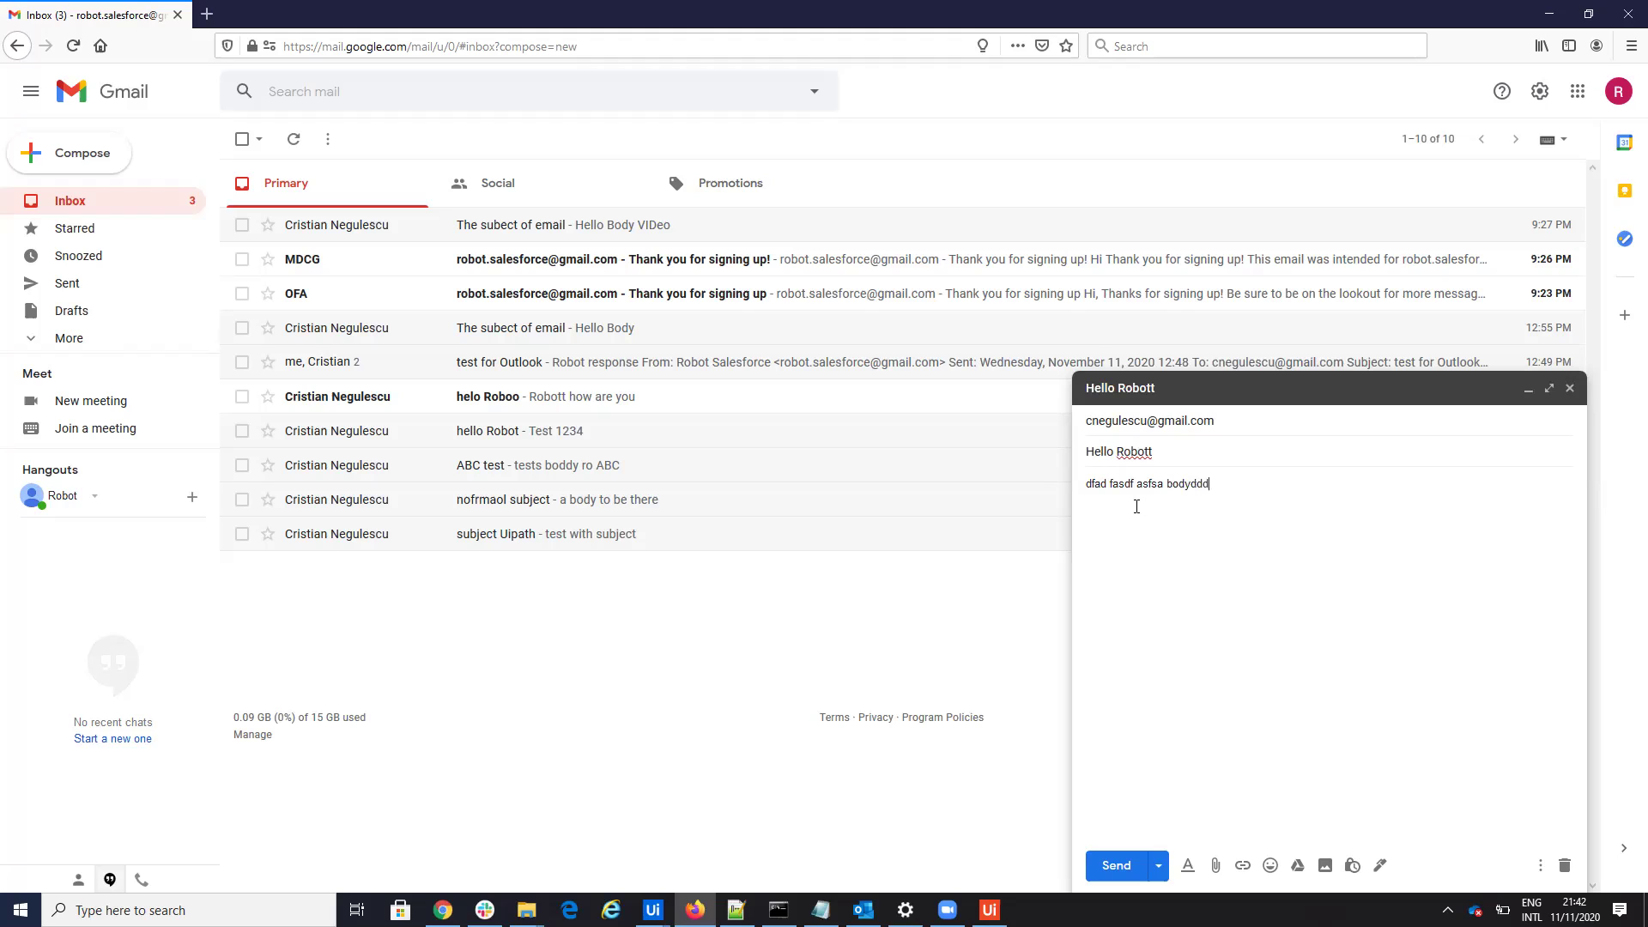
# Step: Send the "Hello Robott" message and run the ReadOutLook process from the UiPath Assistant
pyautogui.click(1121, 865)
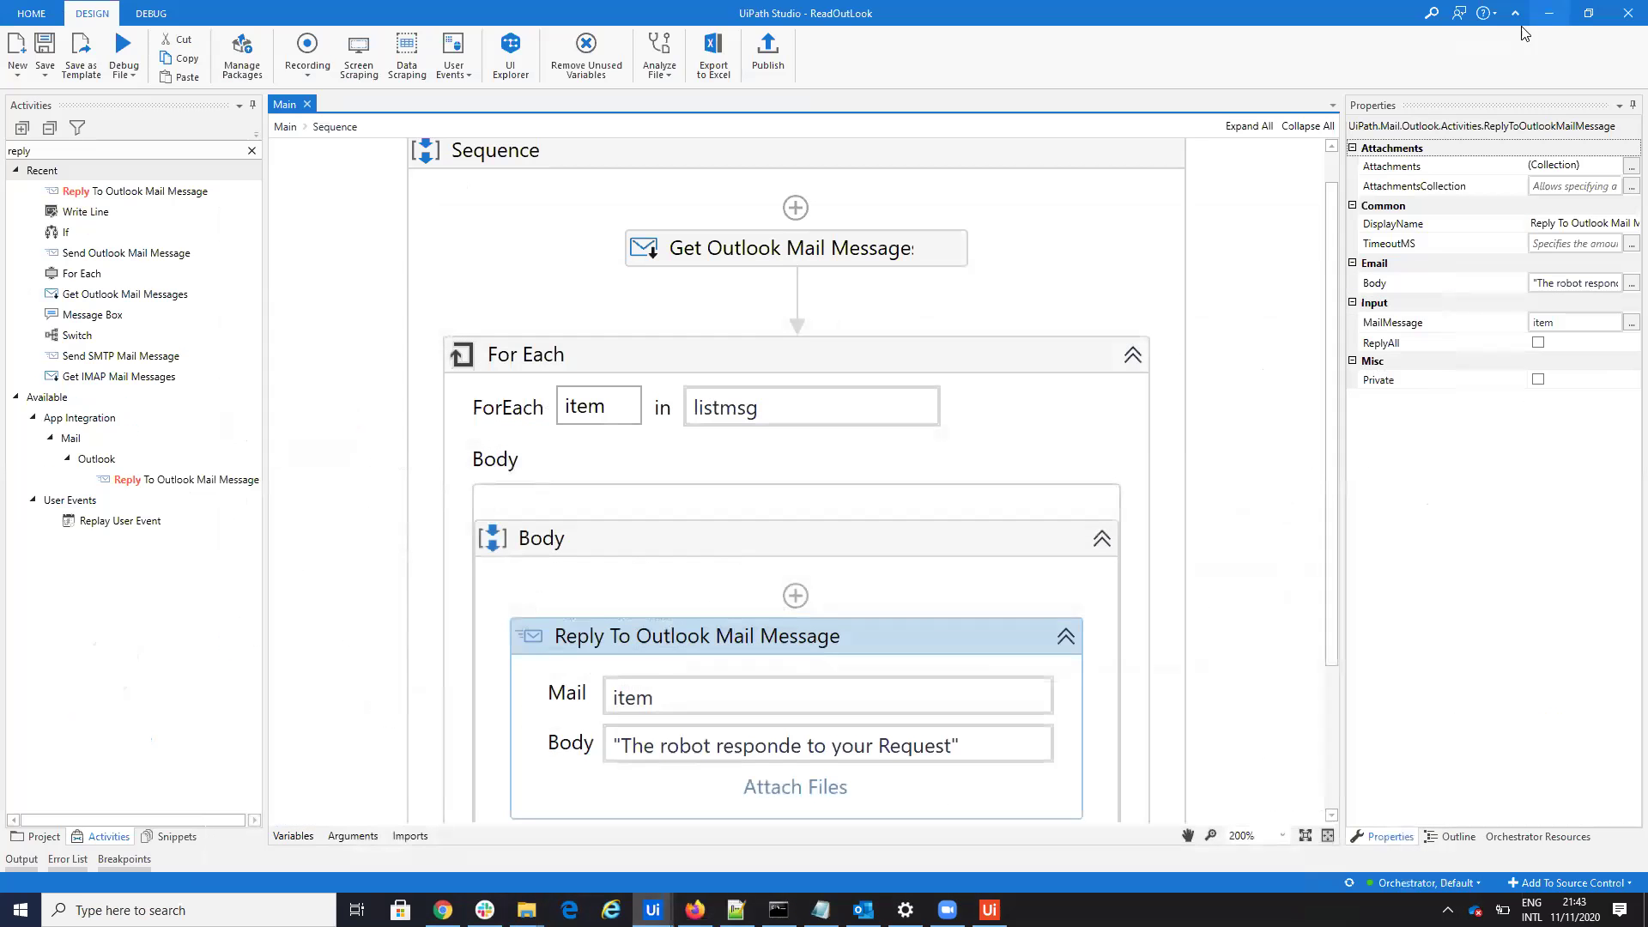
pyautogui.click(1548, 17)
pyautogui.click(1543, 15)
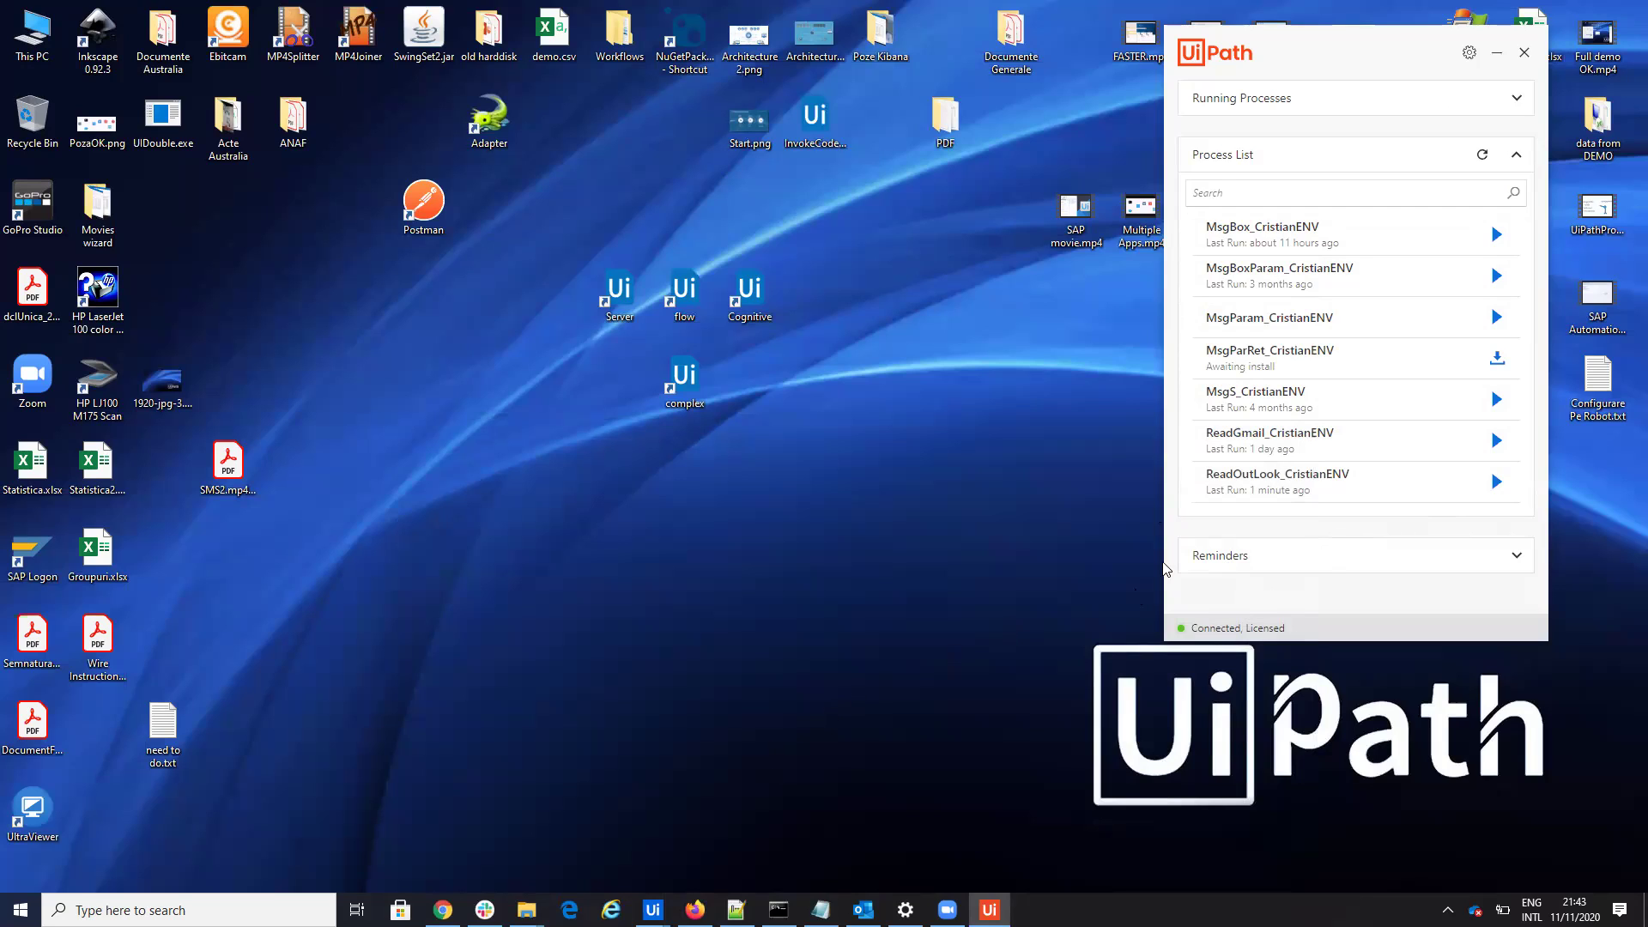
pyautogui.click(1498, 485)
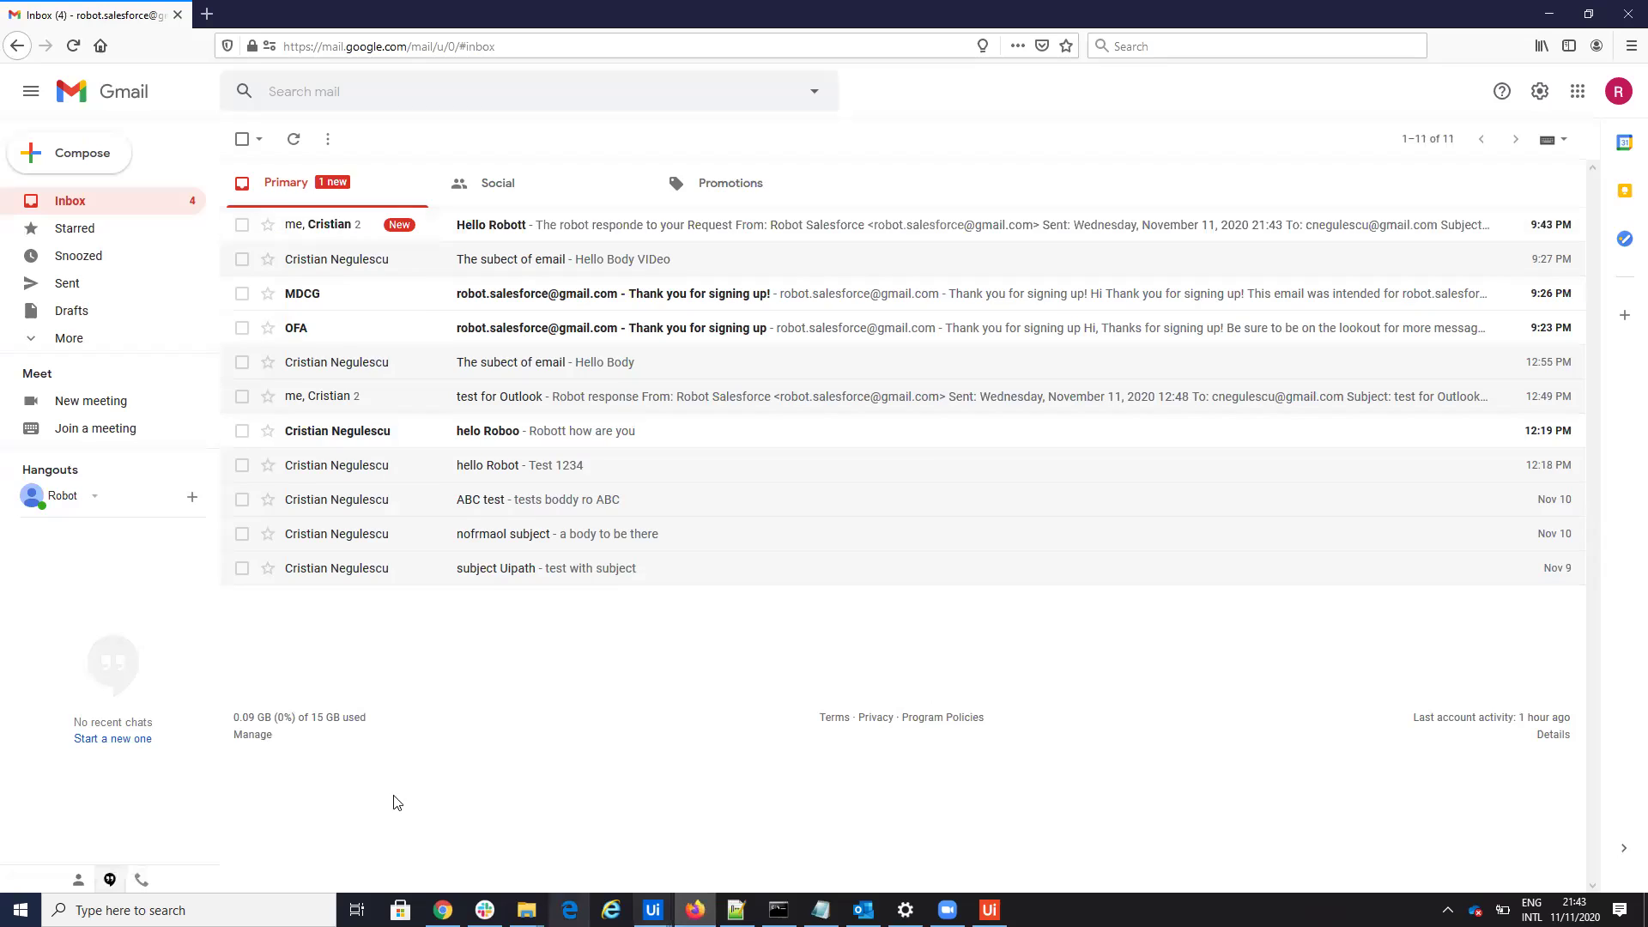
# Step: Open the "Hello Robott" conversation in the Gmail inbox to read the robot's reply, and return to the ReadOutLook project in UiPath Studio
pyautogui.click(524, 228)
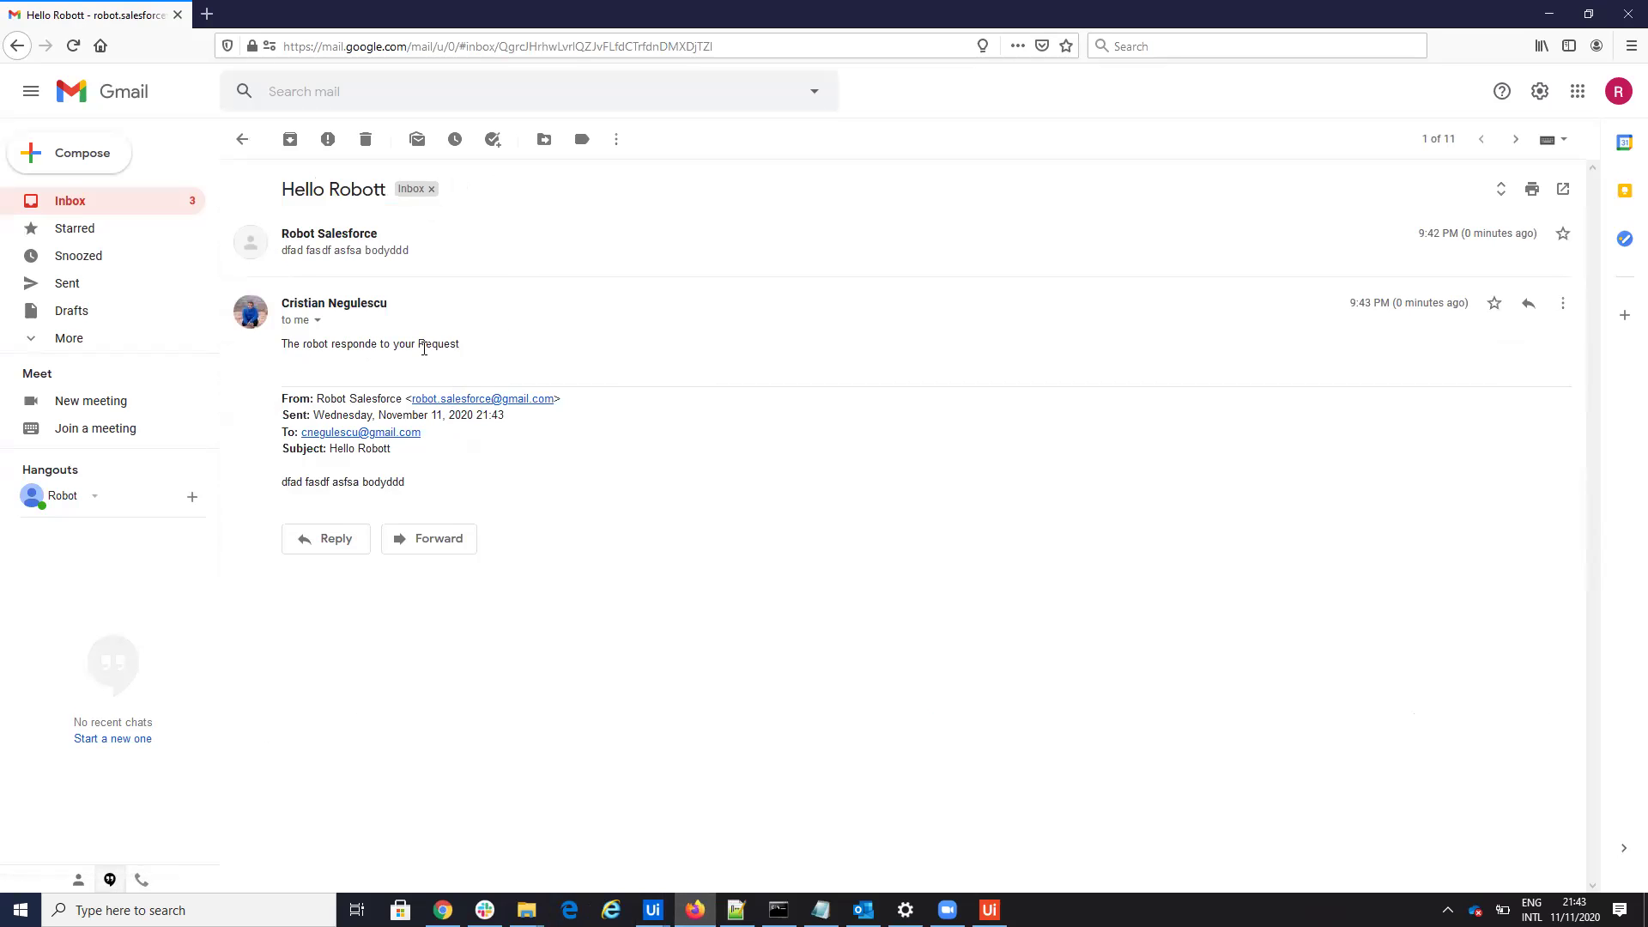
pyautogui.click(1550, 13)
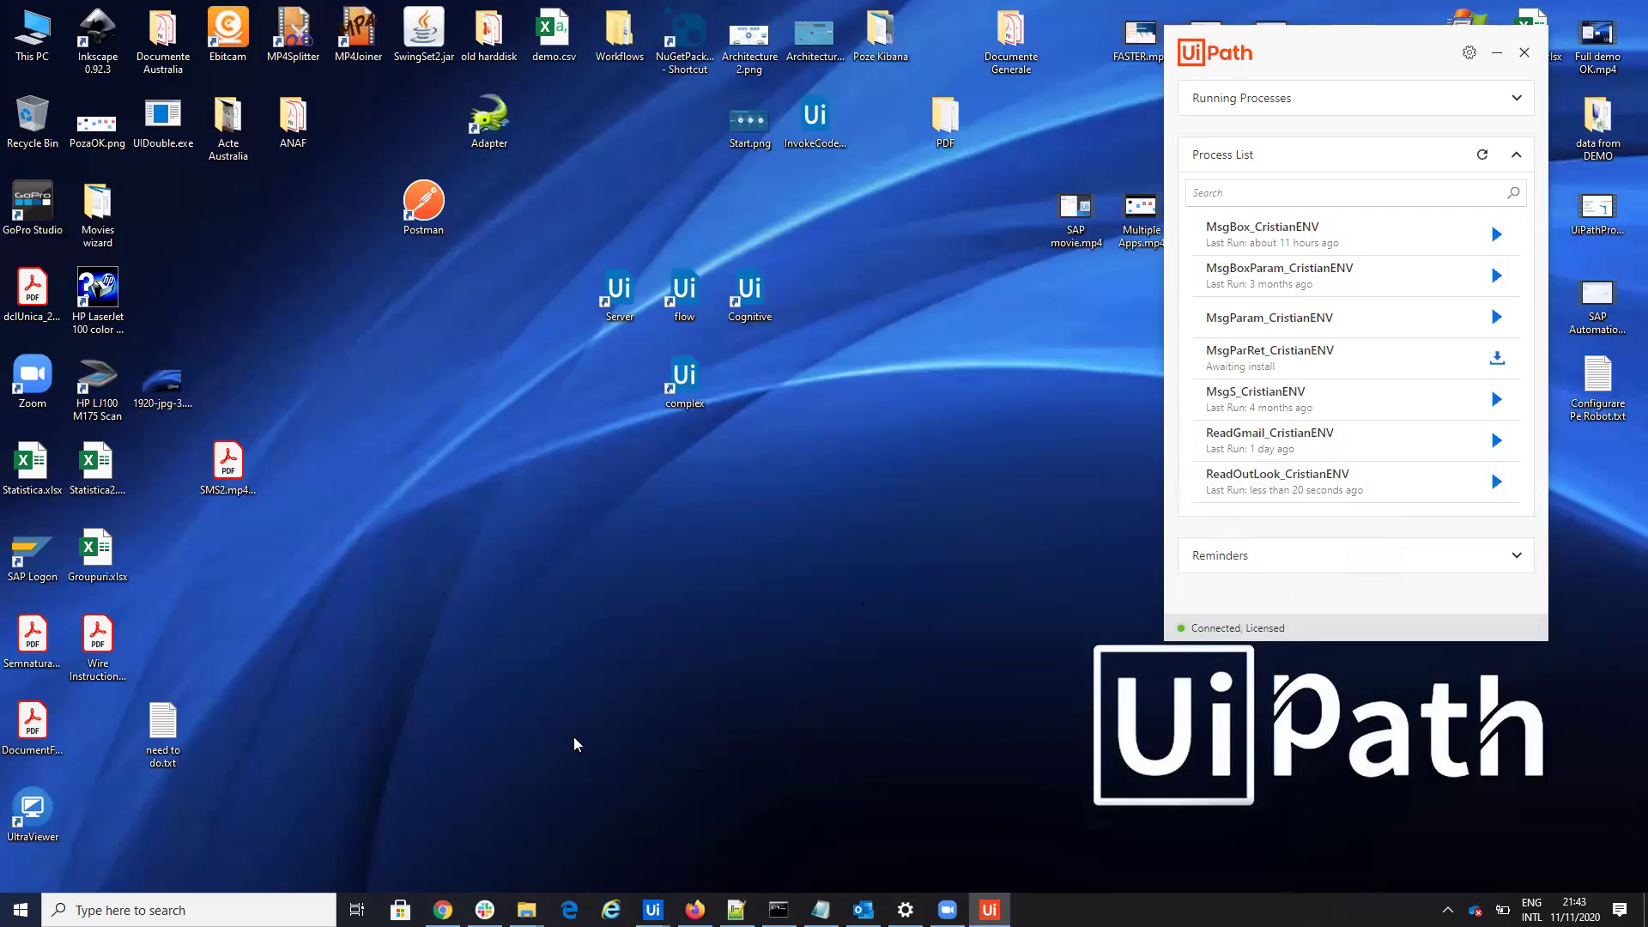
pyautogui.moveTo(653, 910)
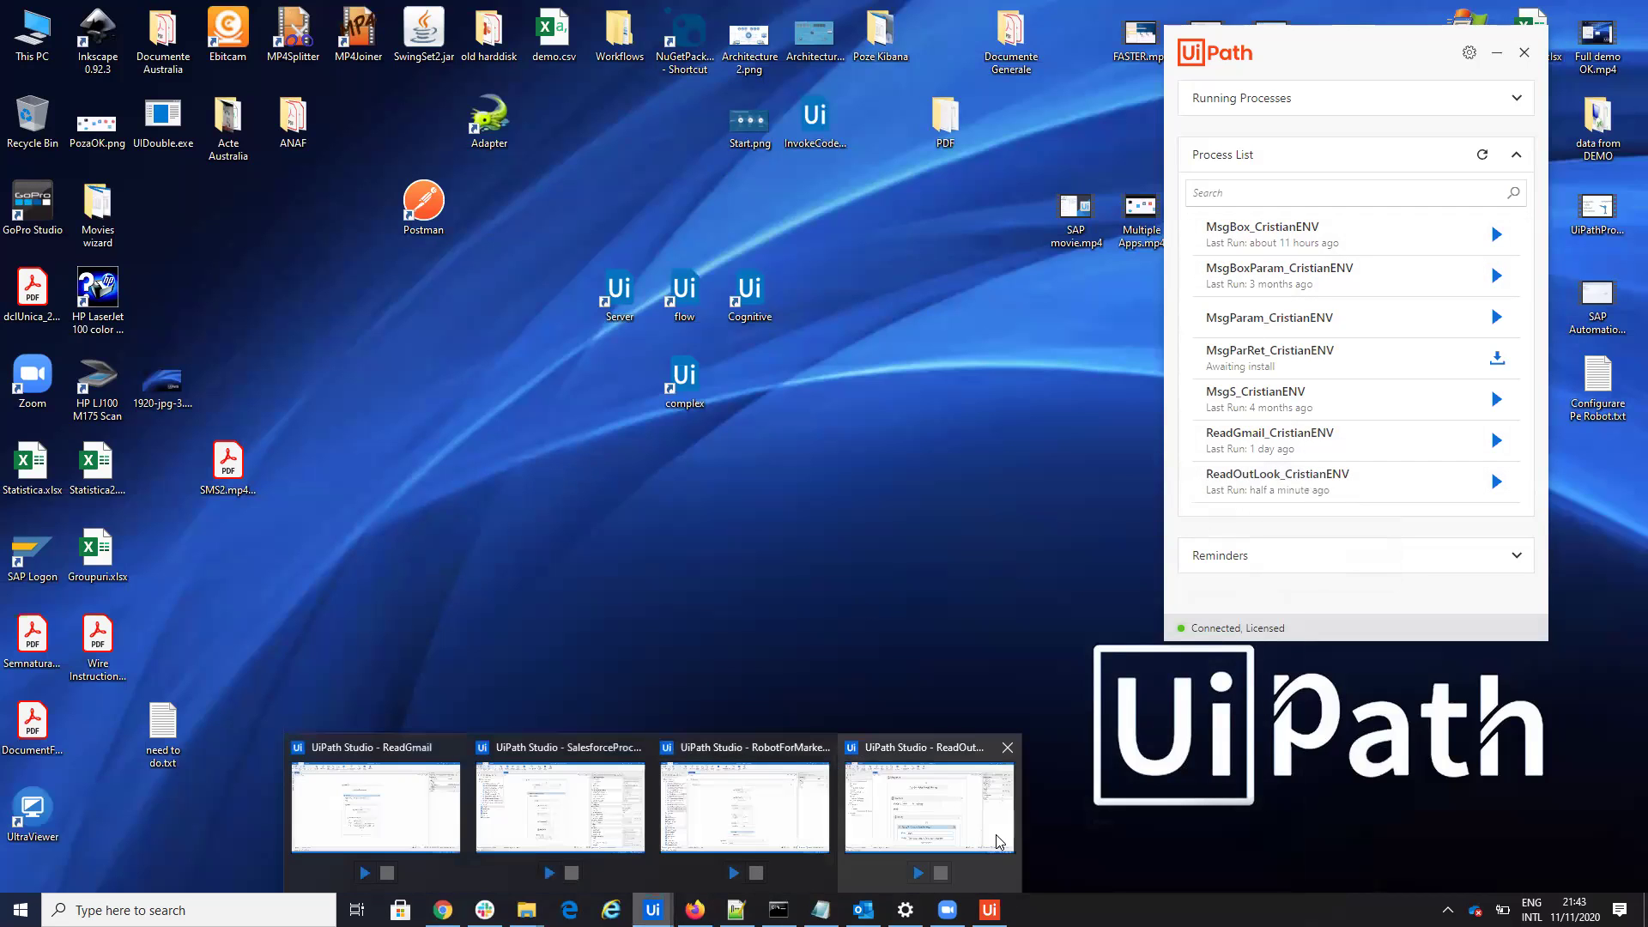
pyautogui.click(950, 823)
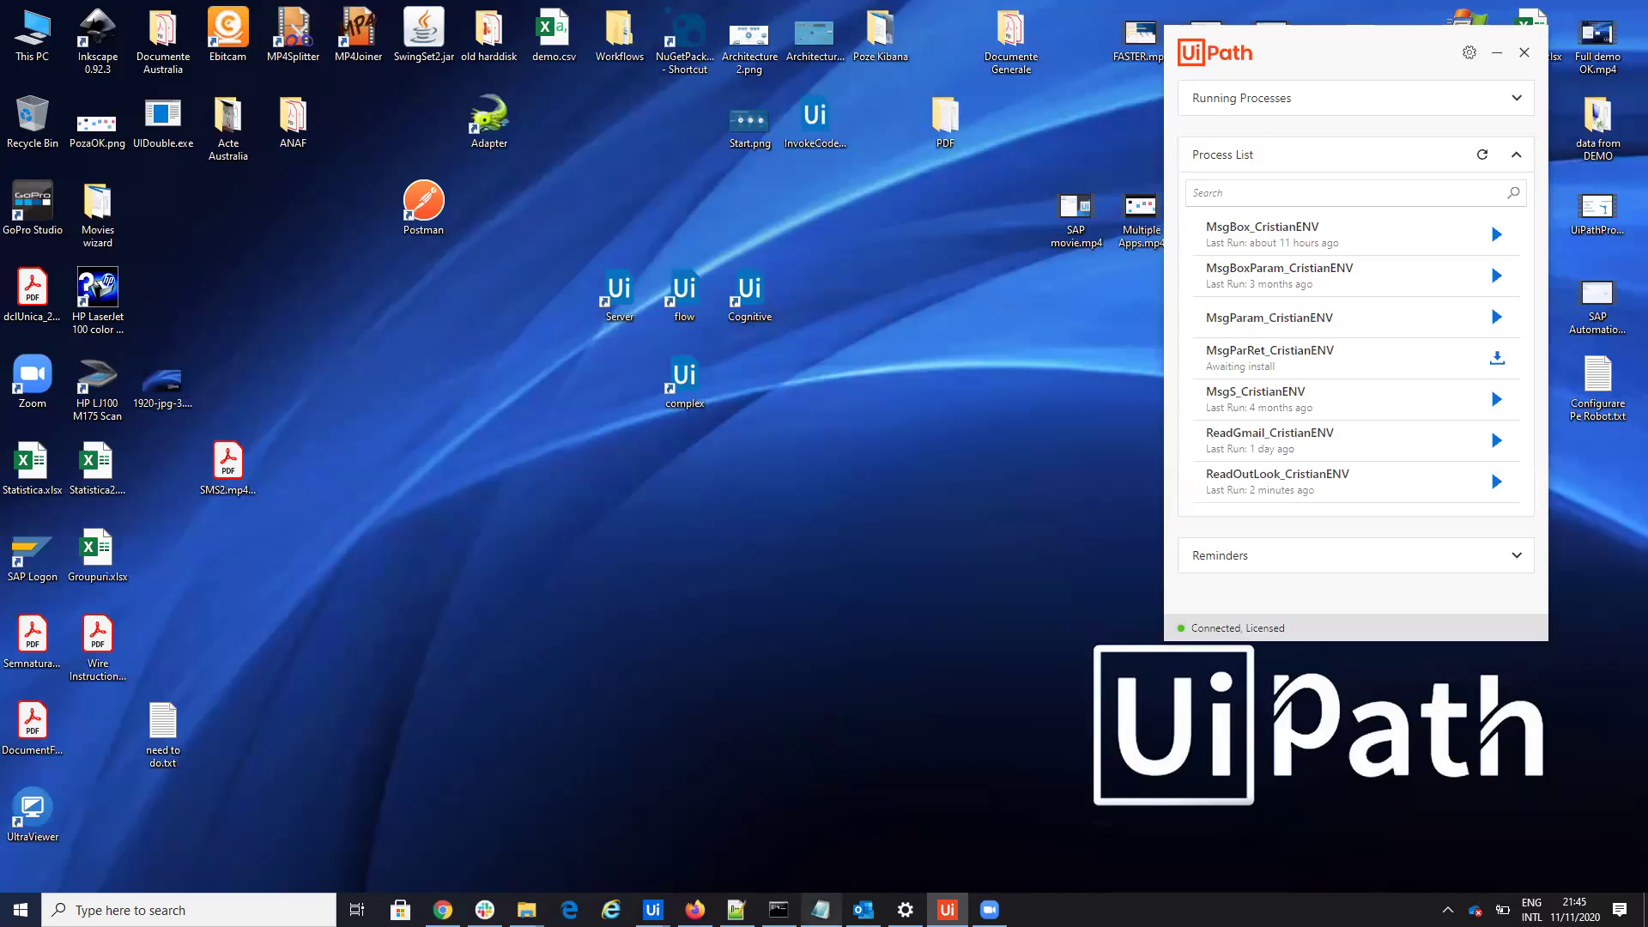
# Step: Switch to Command Prompt and rerun the previous UiRobot.exe -file command for ReadOutLook\Main.xaml
pyautogui.click(779, 910)
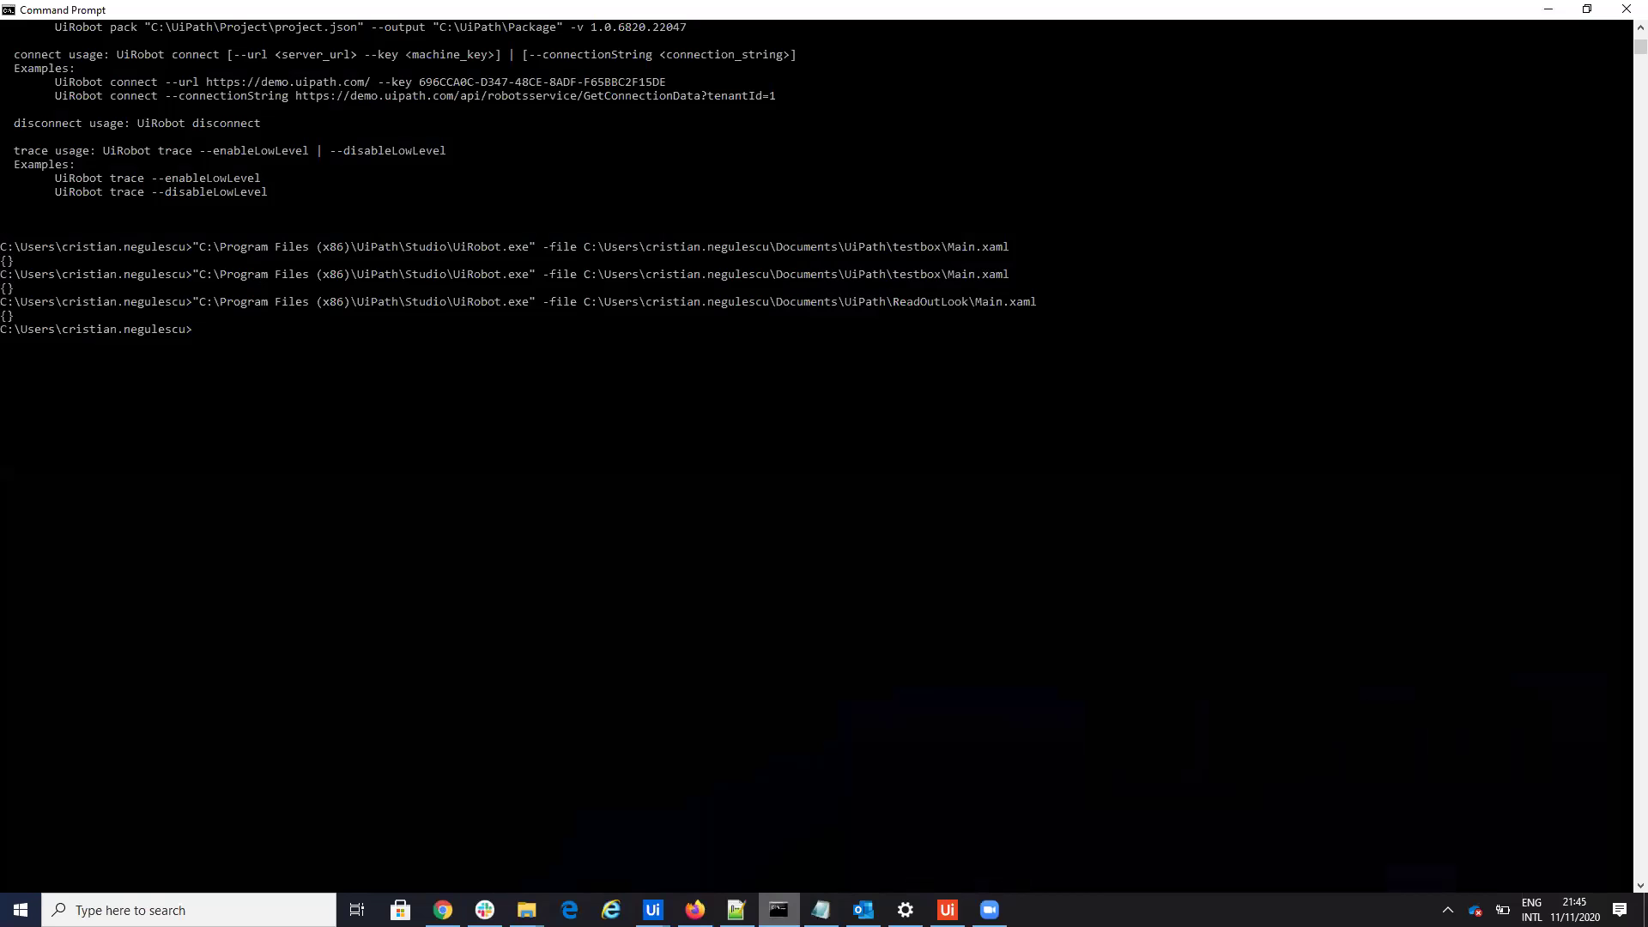
pyautogui.press('Up')
pyautogui.press('Return')
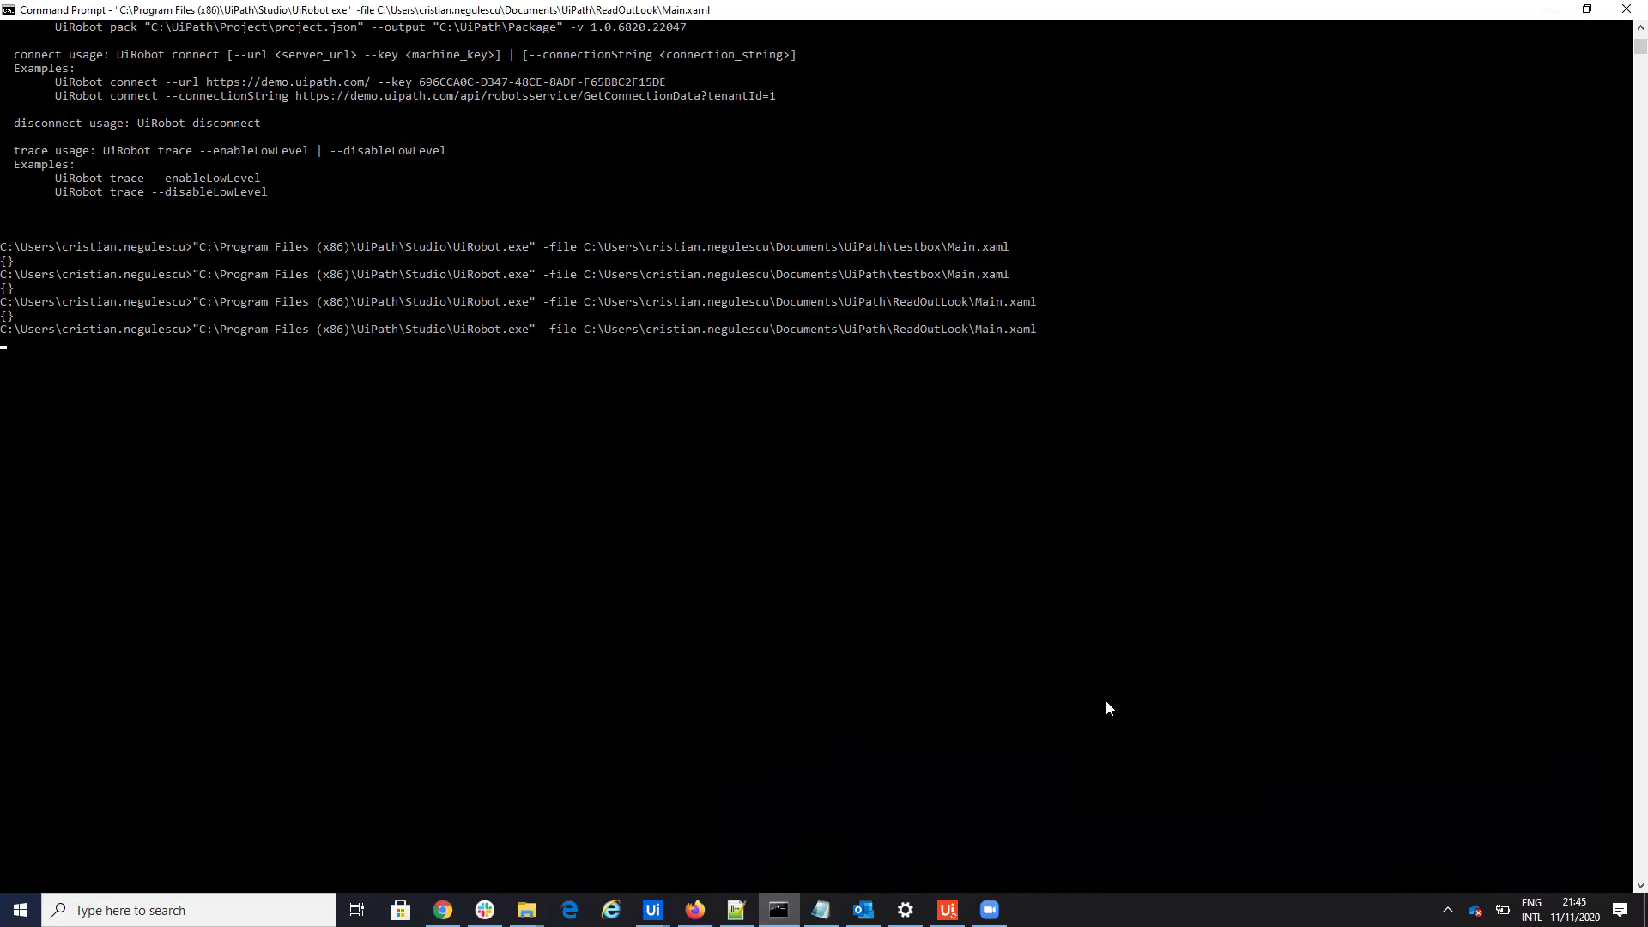
pyautogui.click(1548, 10)
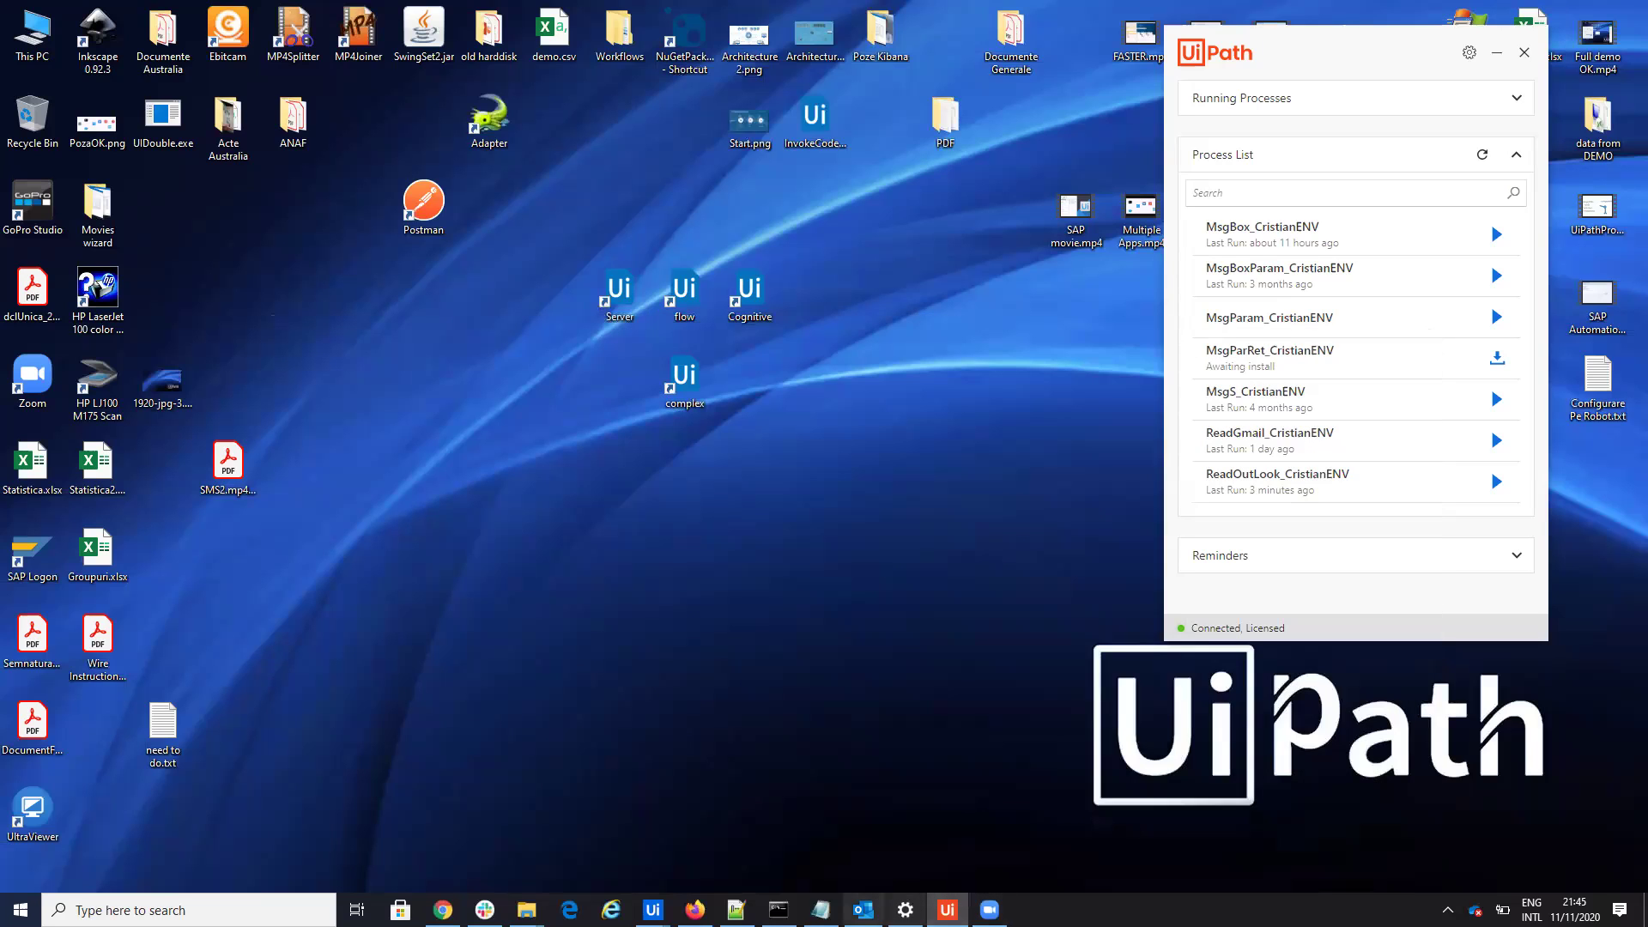
# Step: Review the UiRobot.exe command in the Notepad++ notes and the reply activity of the ReadOutLook workflow in UiPath Studio
pyautogui.click(737, 910)
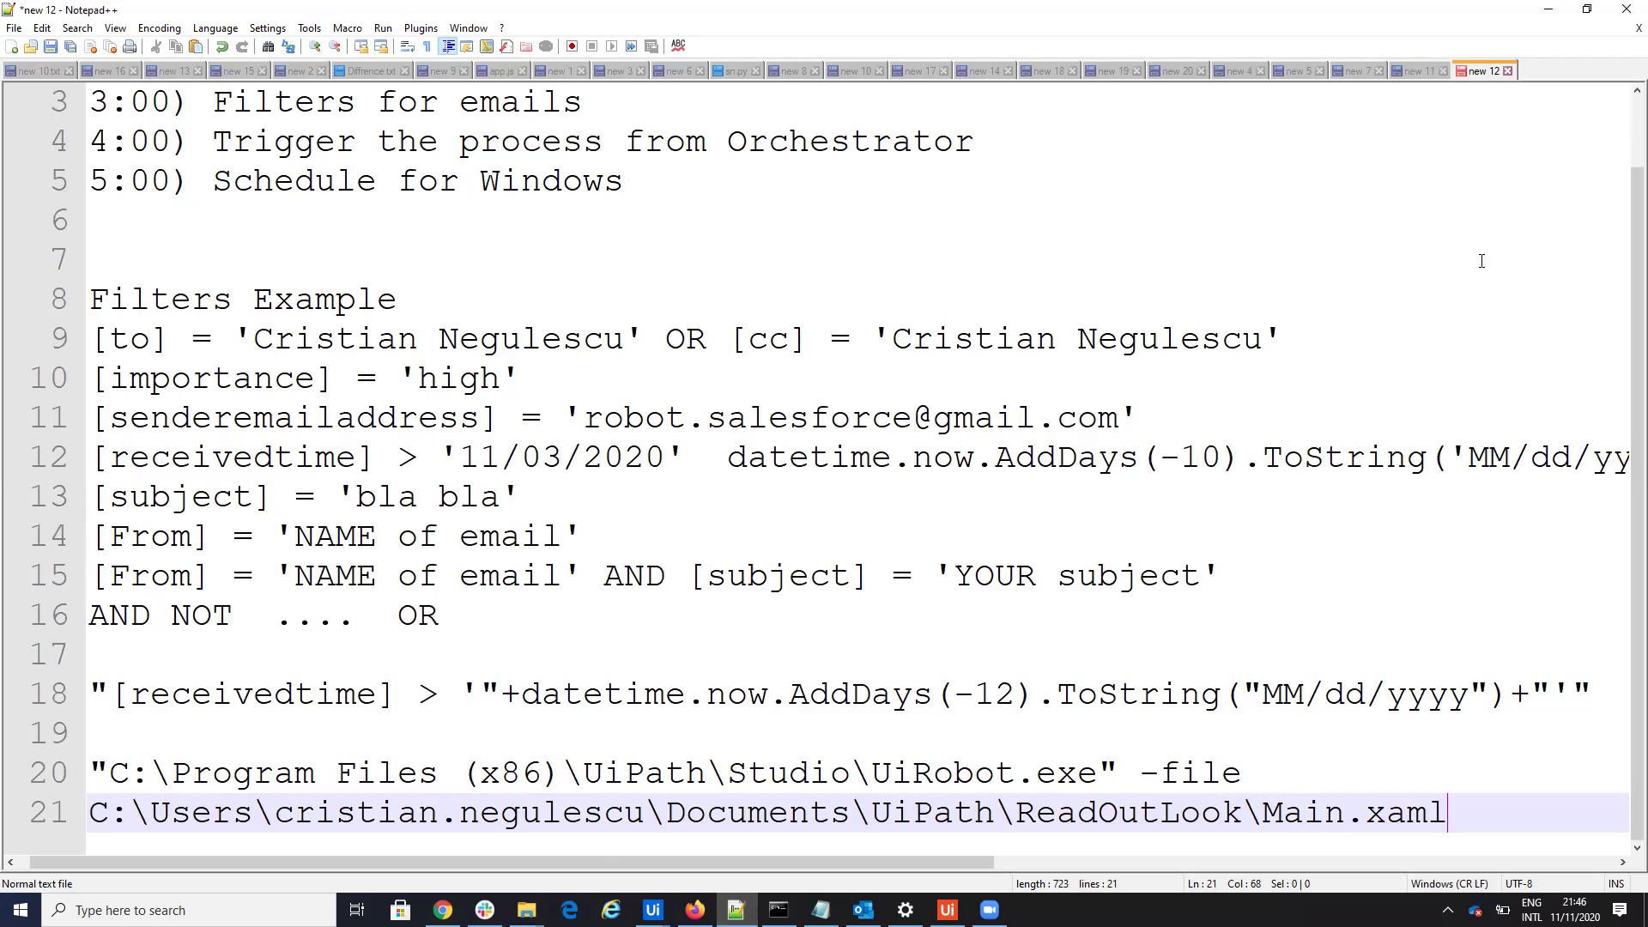
pyautogui.click(1543, 15)
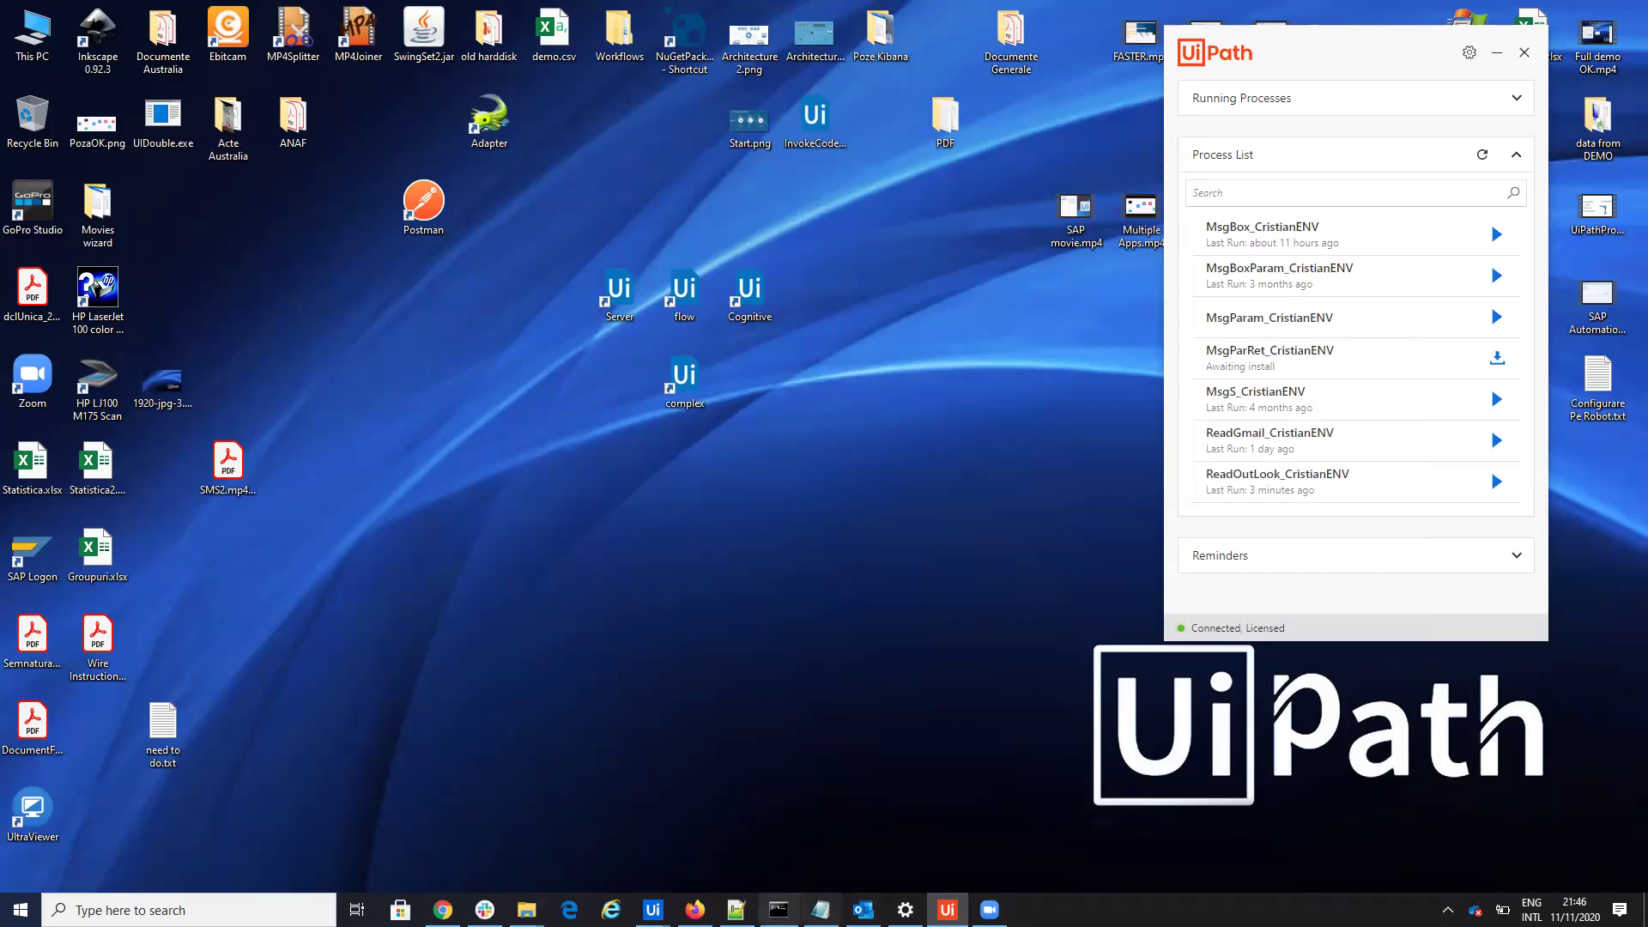
pyautogui.moveTo(653, 910)
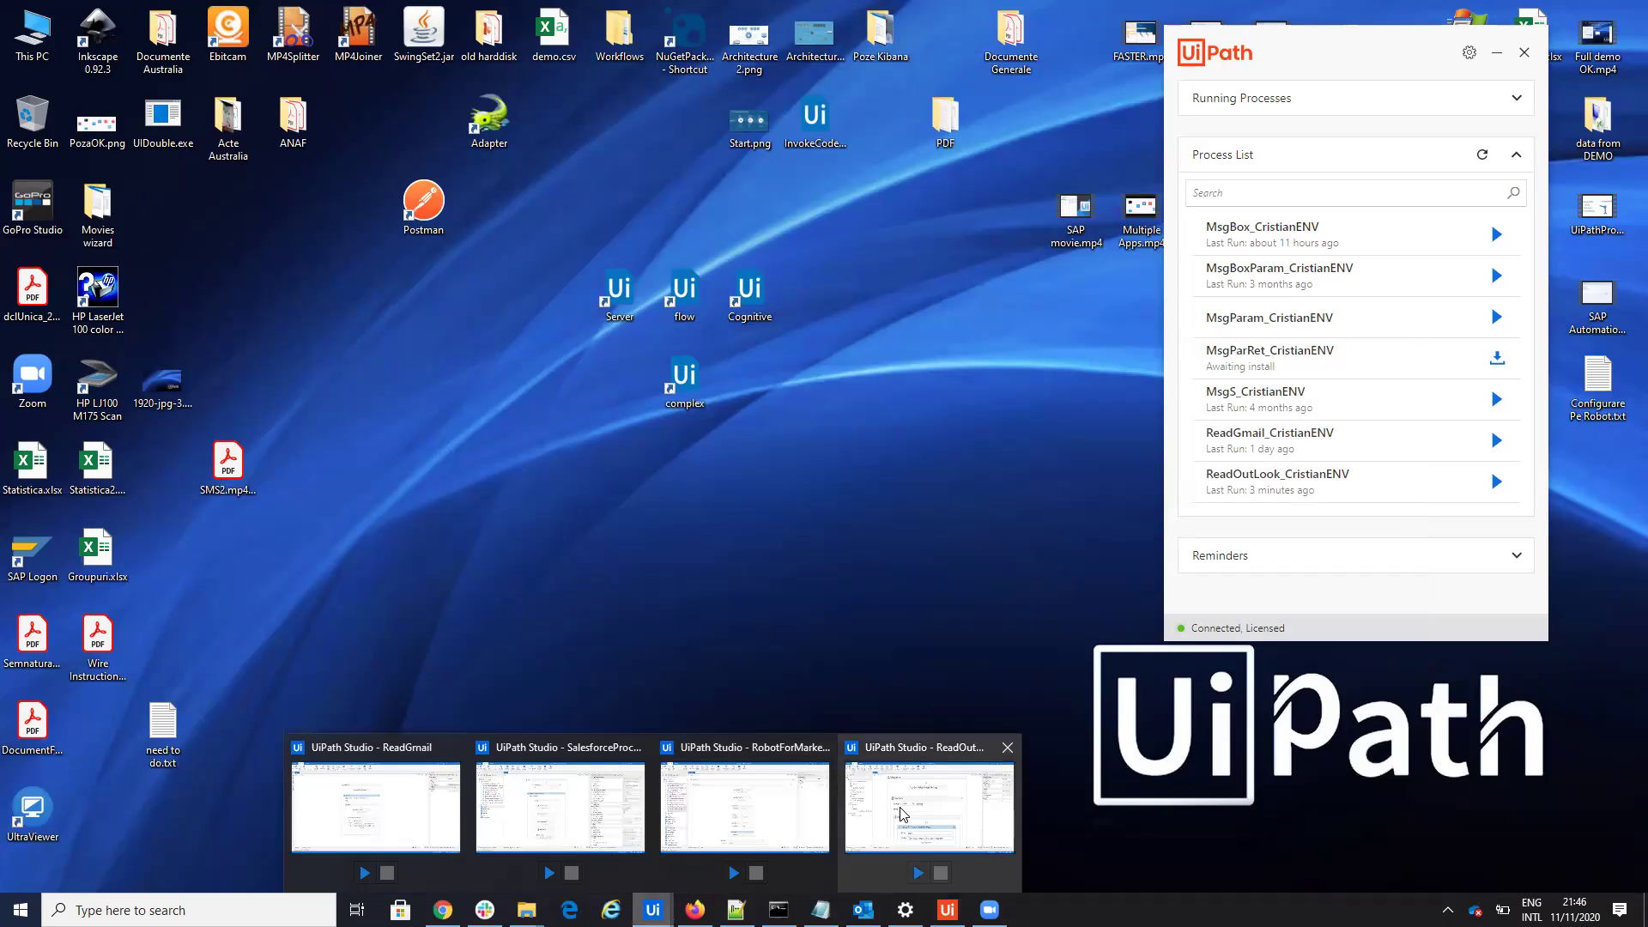
pyautogui.click(902, 814)
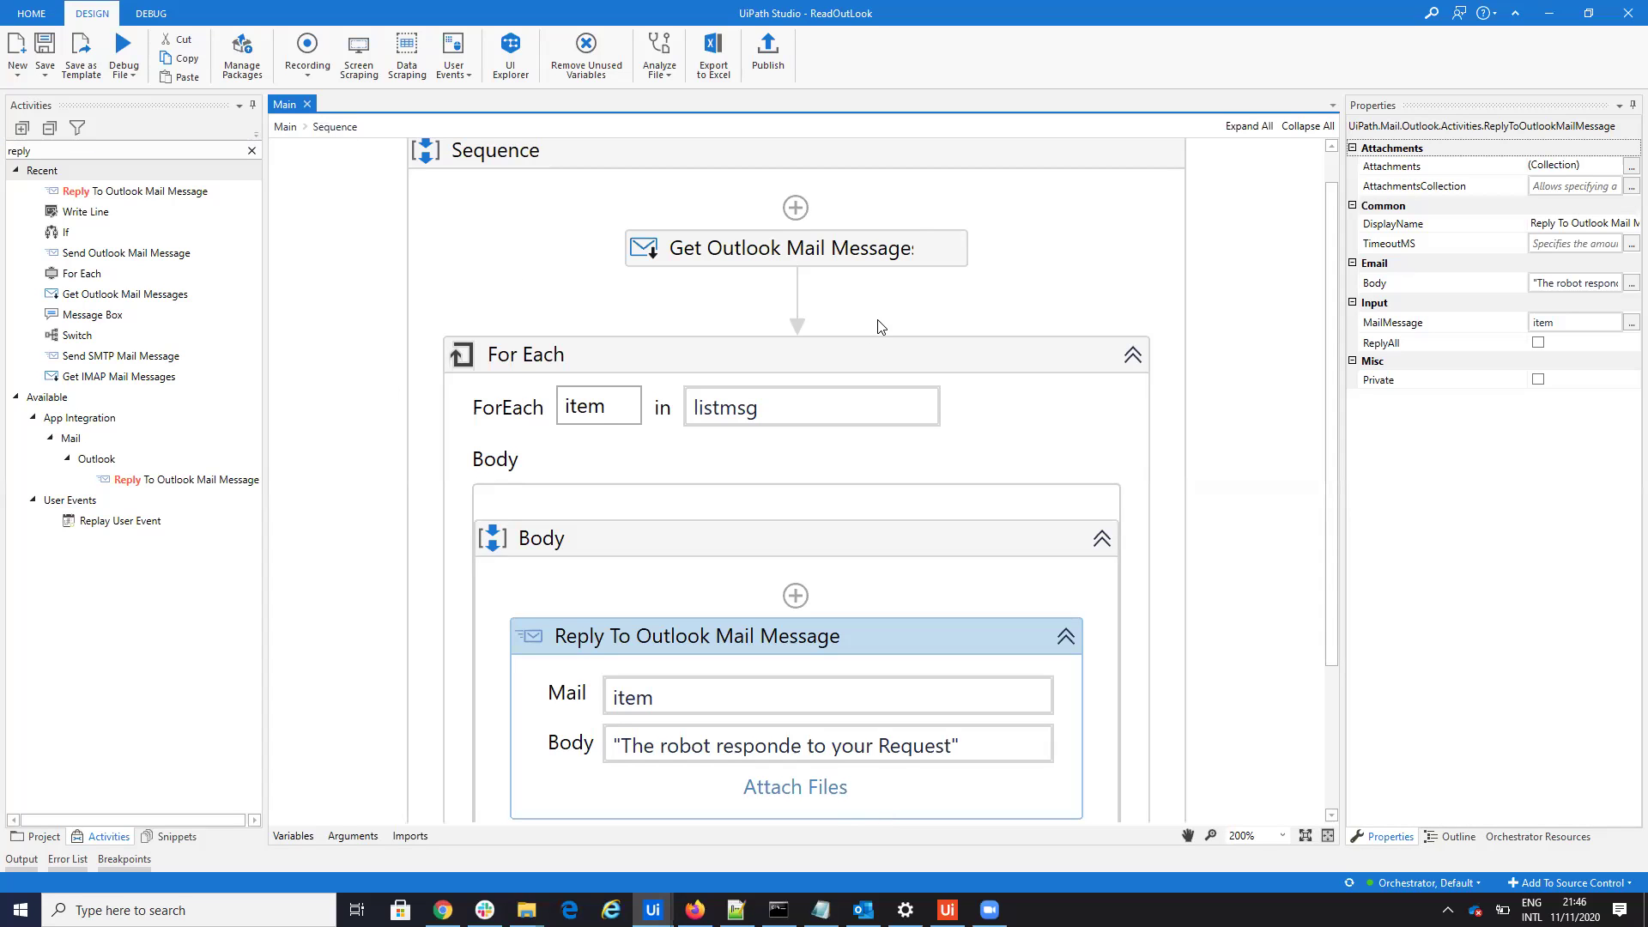
pyautogui.scroll(-1, 880, 324)
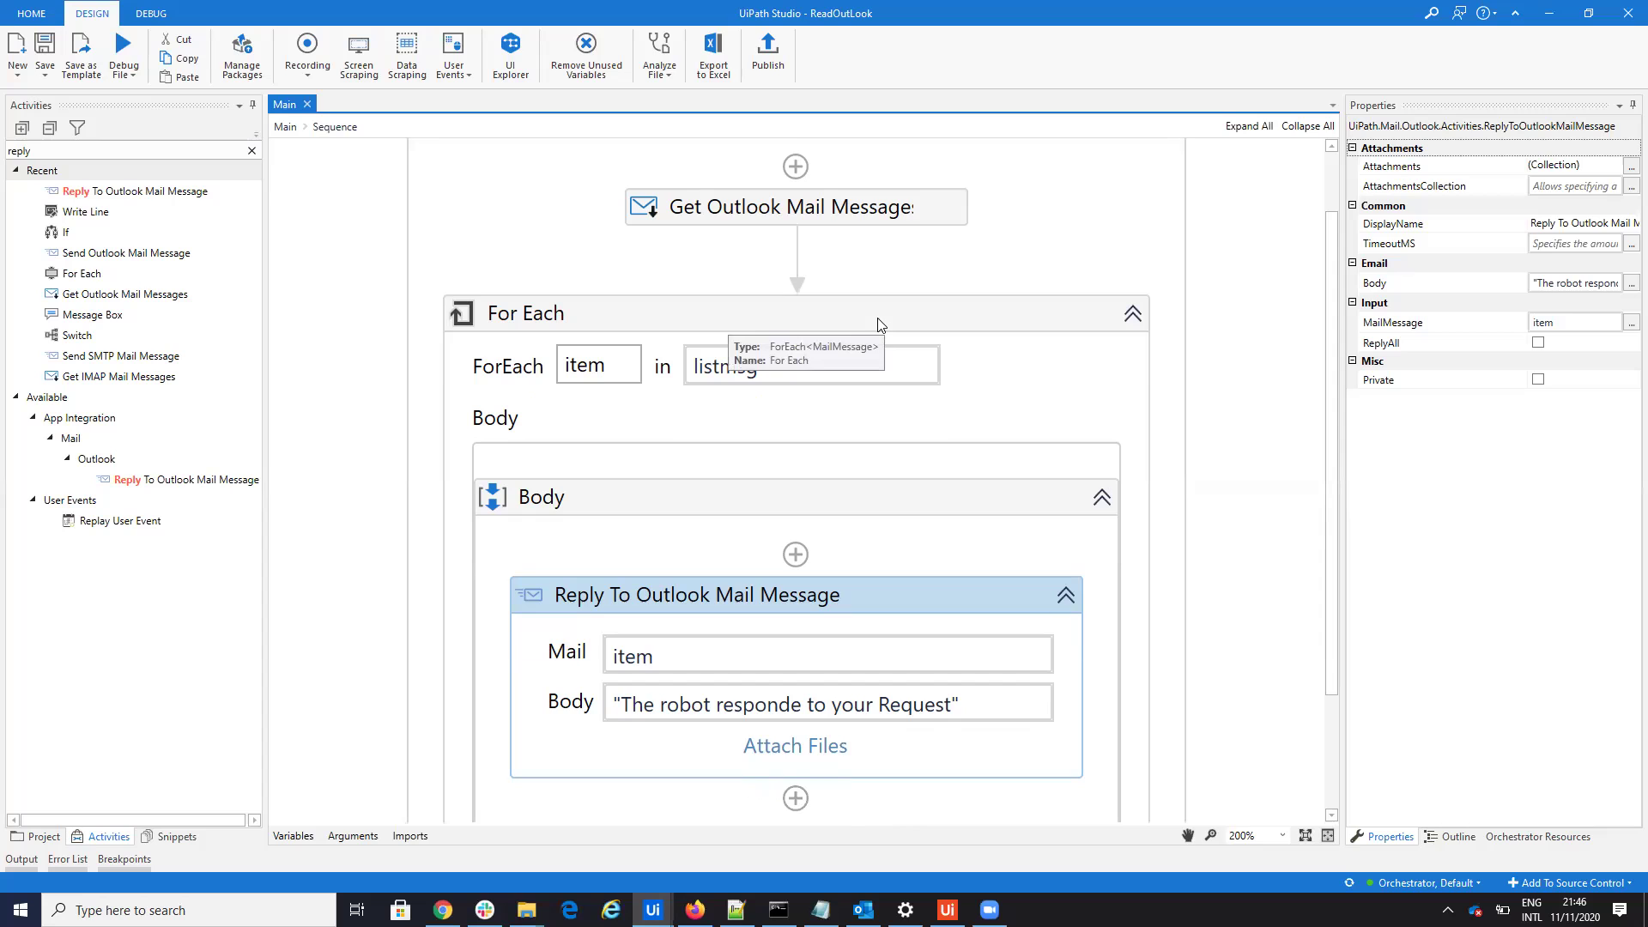
pyautogui.click(1560, 19)
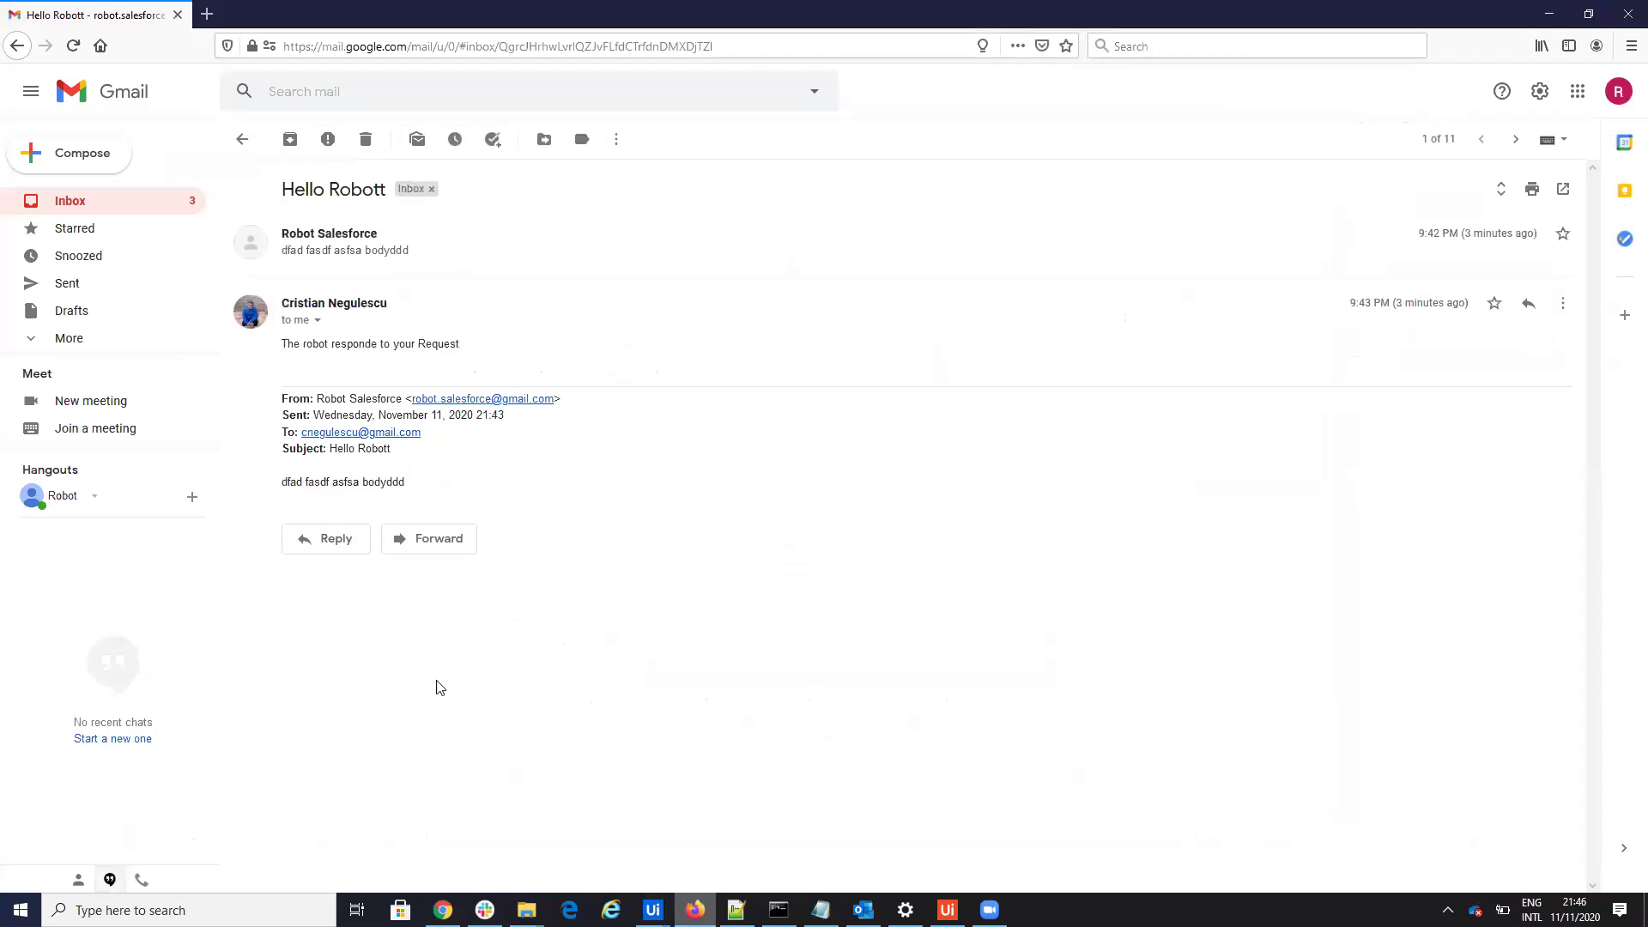
# Step: Send a new Gmail message to the contact's address with the subject "TEst from CMD" and the body "CMD comandaa"
pyautogui.click(98, 156)
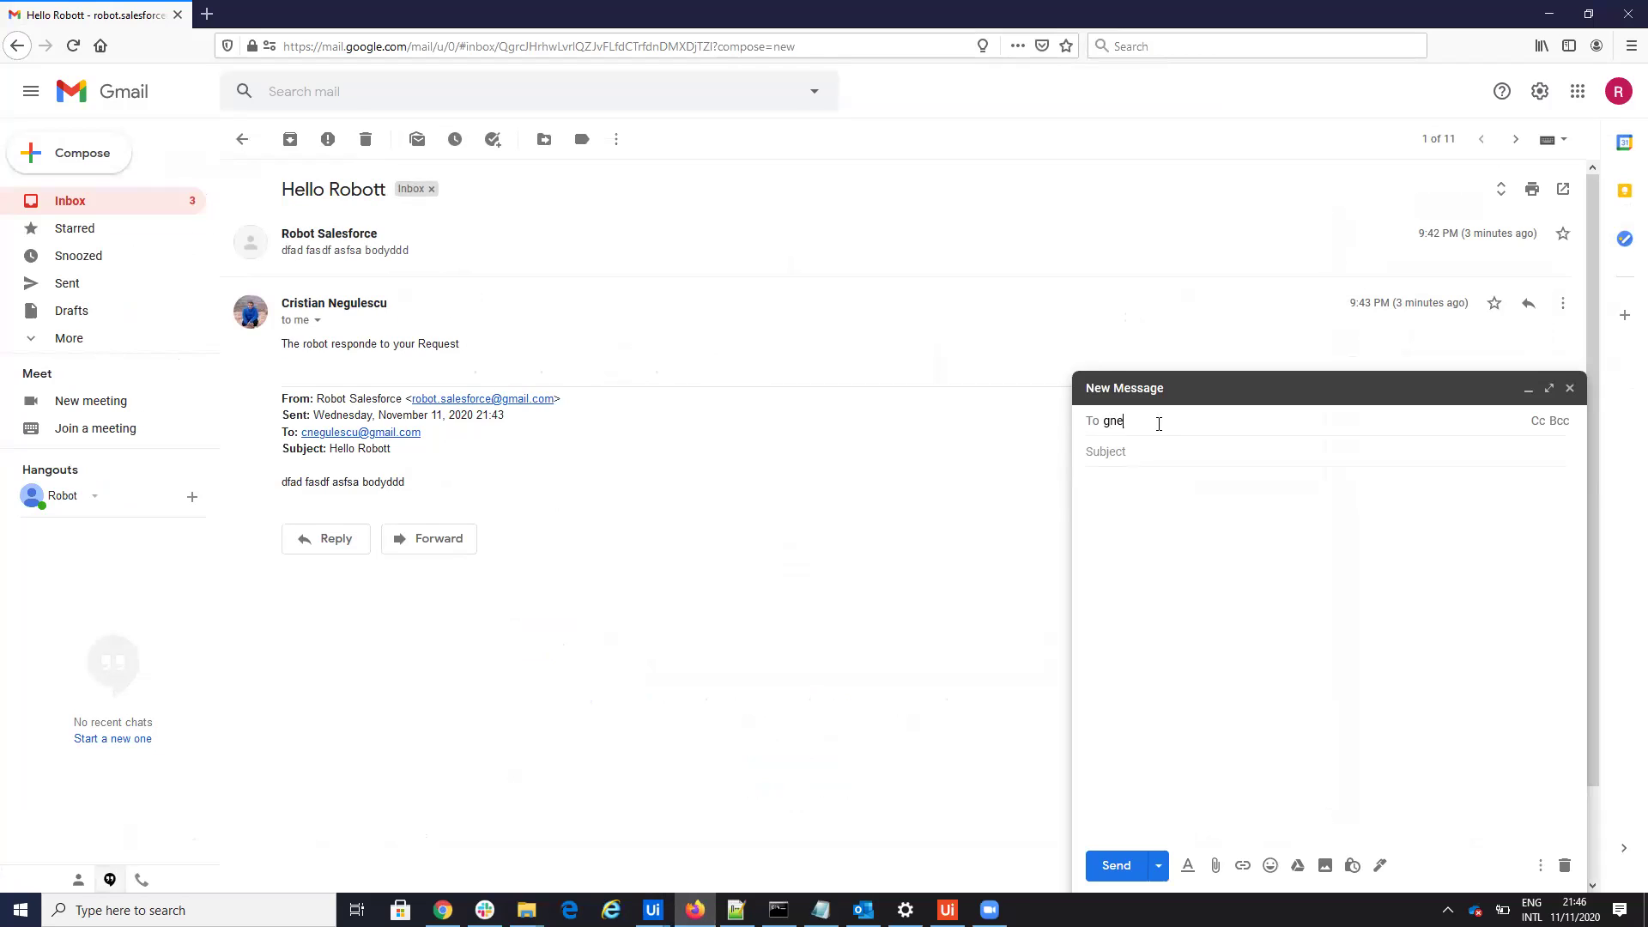
pyautogui.write('cne')
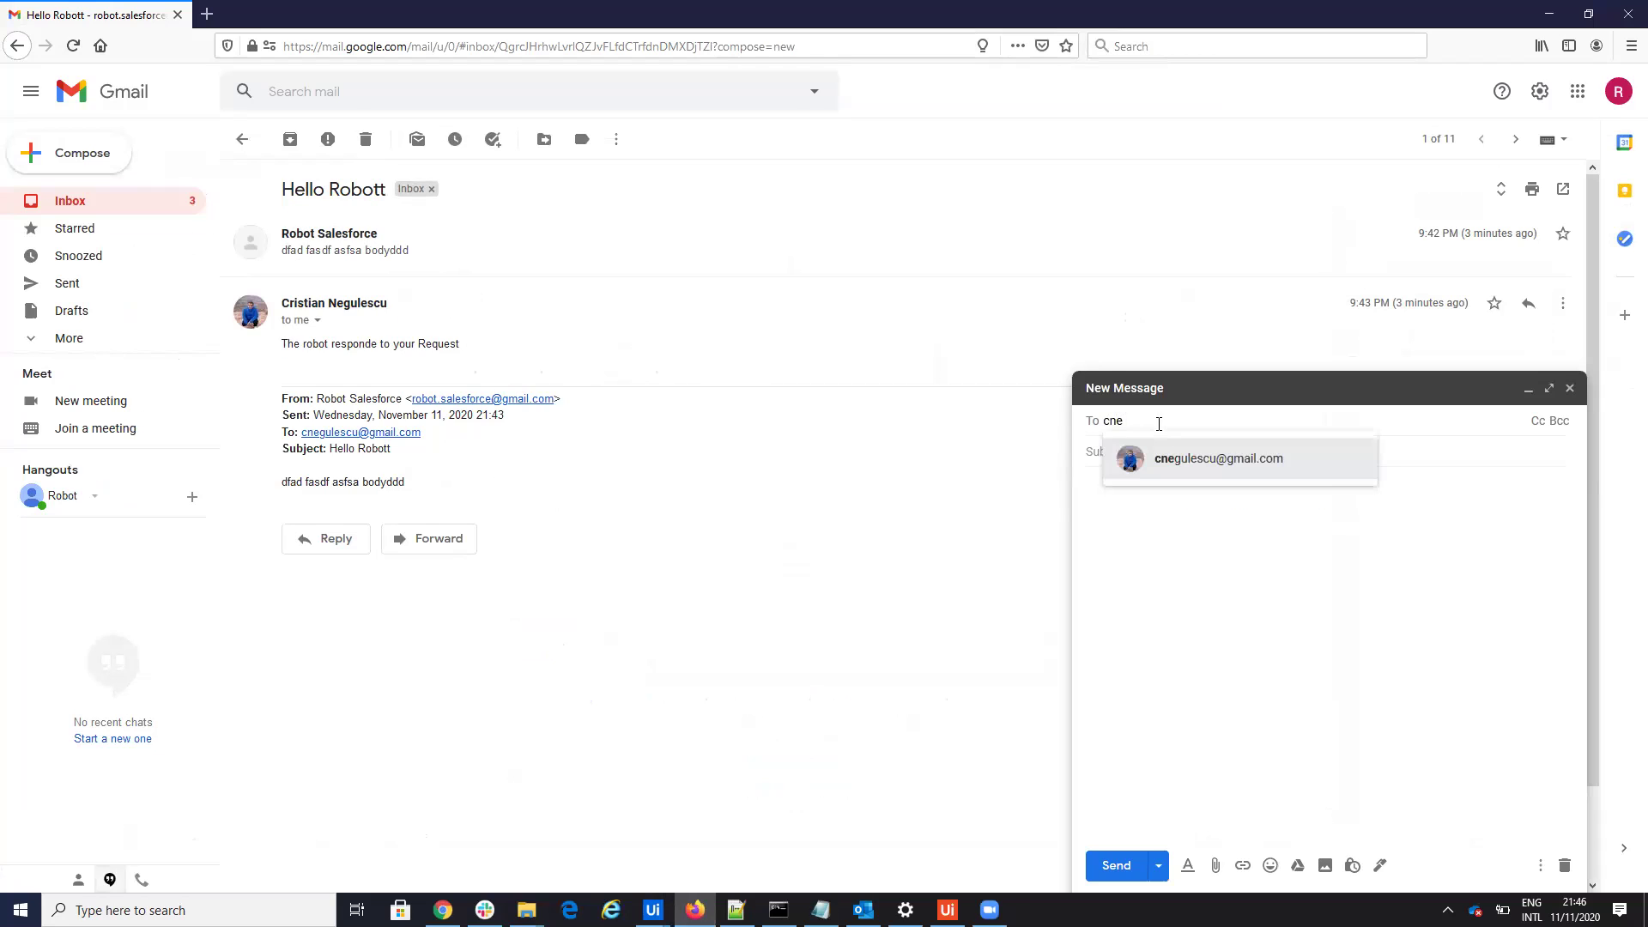
pyautogui.click(1149, 453)
pyautogui.click(1145, 453)
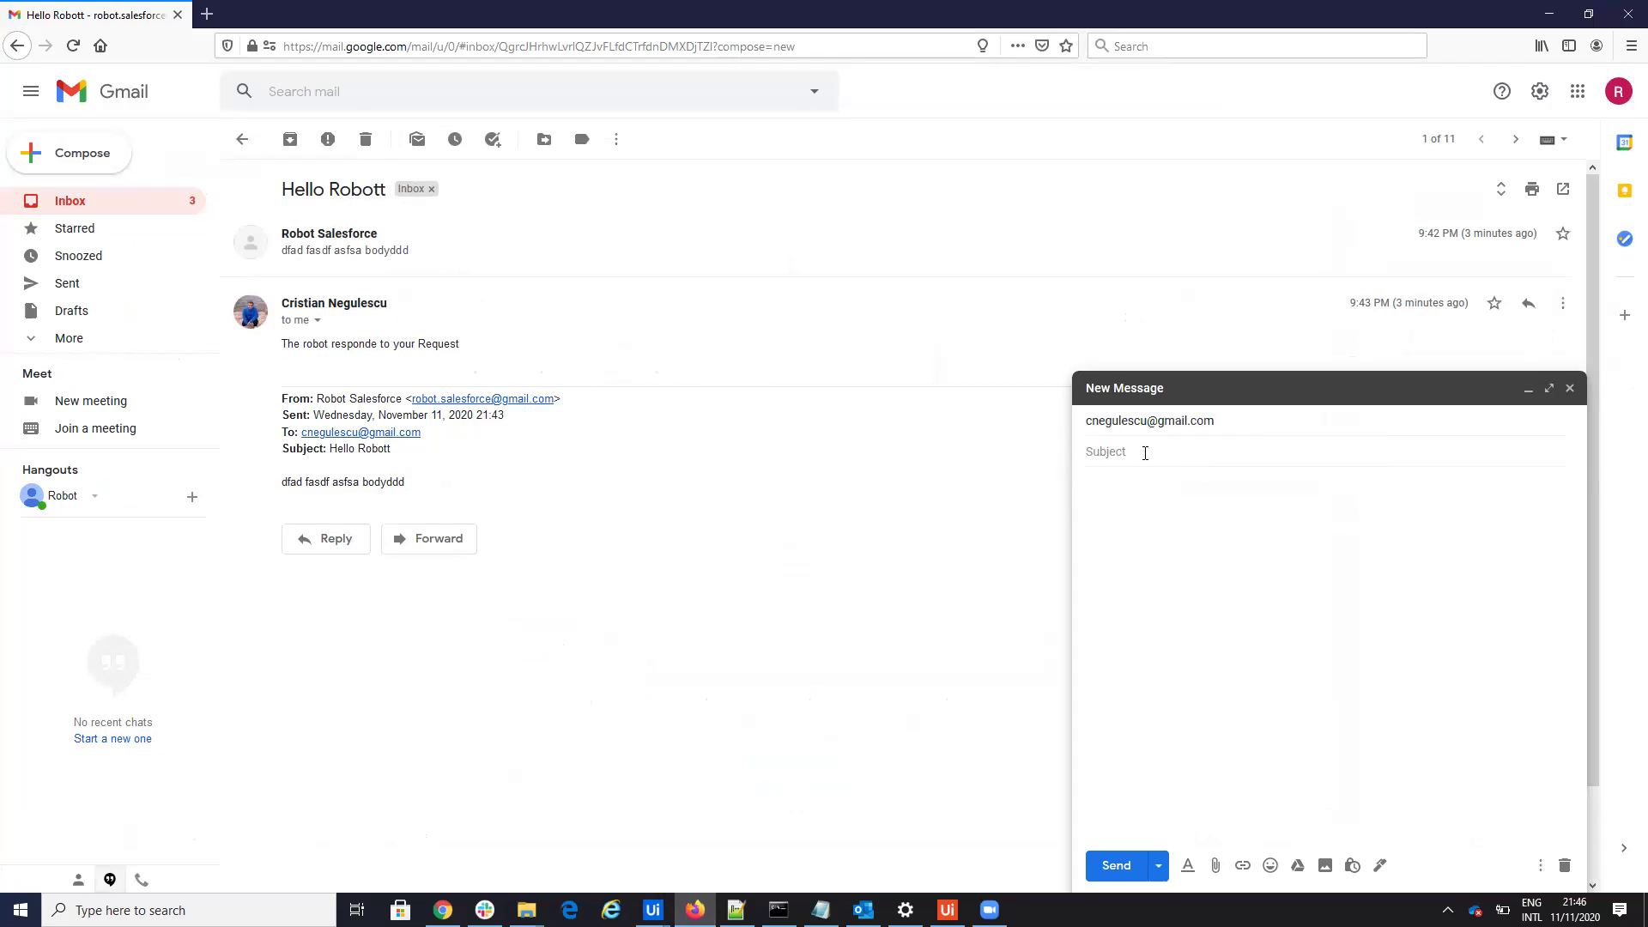
pyautogui.write('TEst from CMD')
pyautogui.click(1213, 513)
pyautogui.write('CMD comandaa')
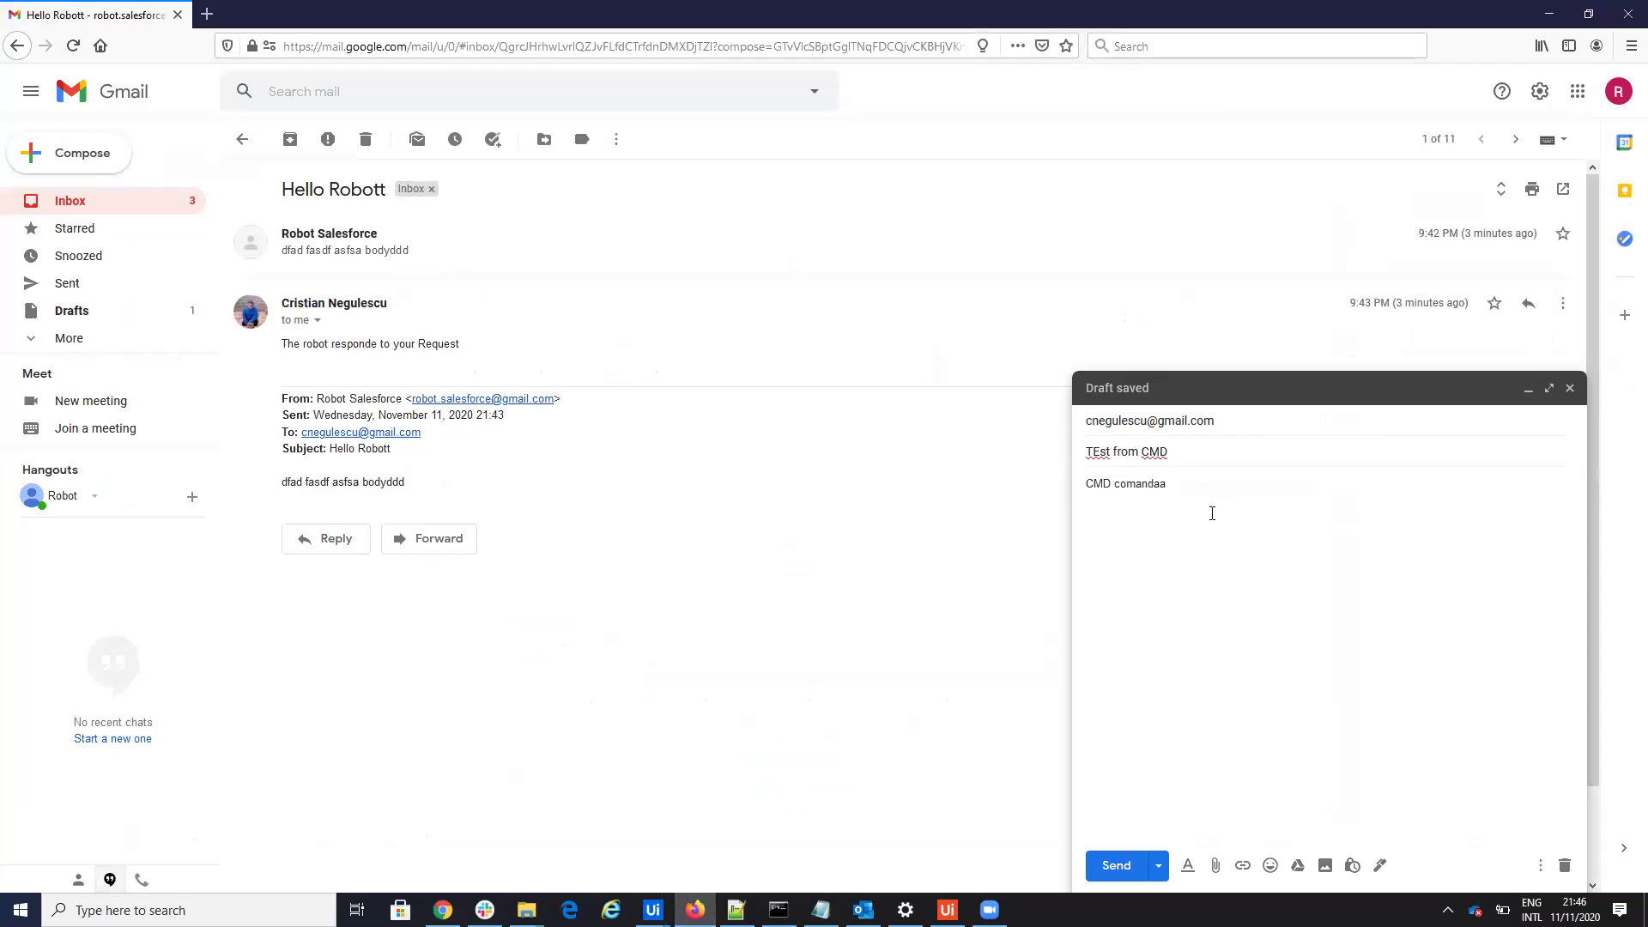
pyautogui.click(1113, 867)
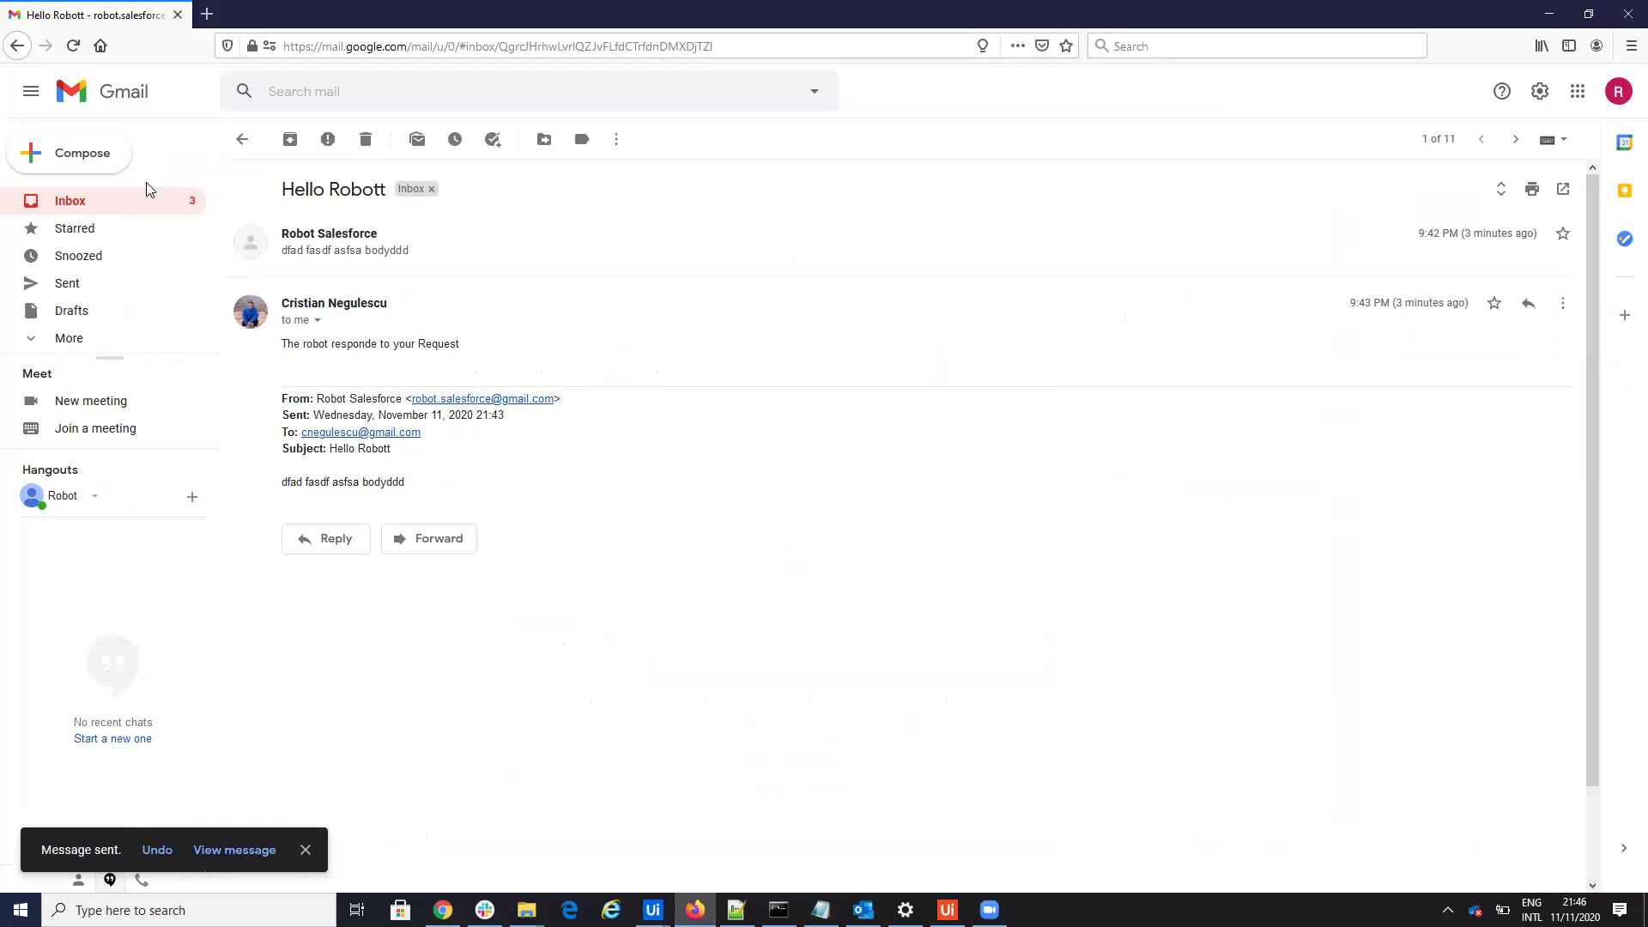
# Step: Run ReadOutLook\Main.xaml again through UiRobot.exe in Command Prompt to process the "TEst from CMD" email
pyautogui.click(1549, 13)
pyautogui.click(1537, 12)
pyautogui.click(779, 908)
pyautogui.press('Up')
pyautogui.press('Return')
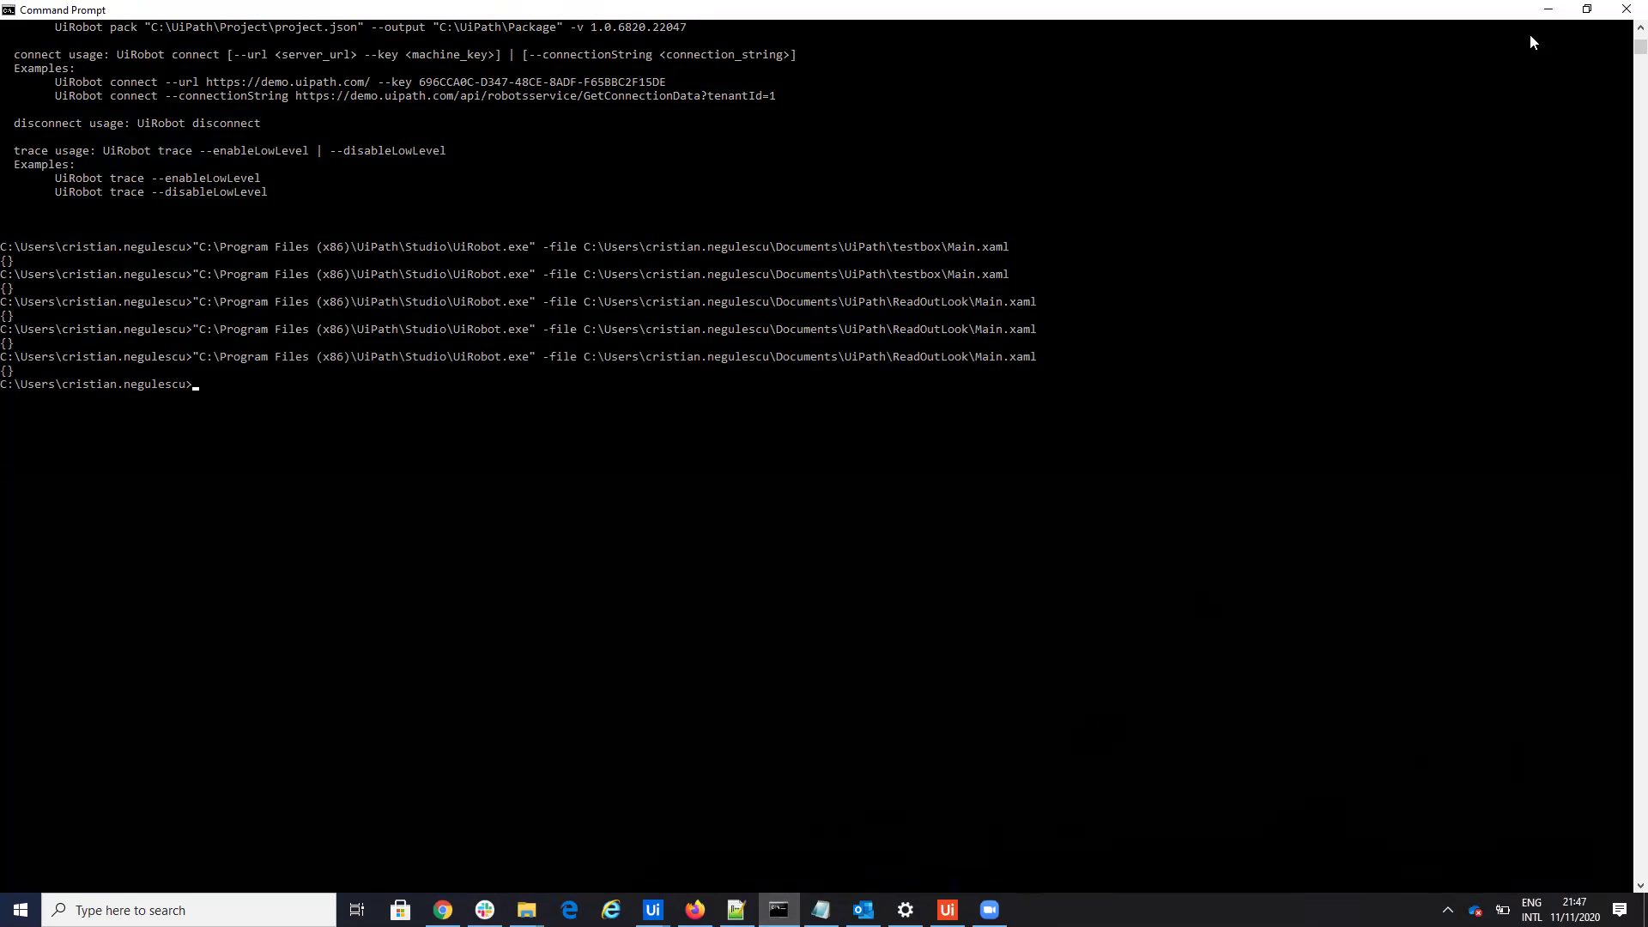
pyautogui.click(1547, 10)
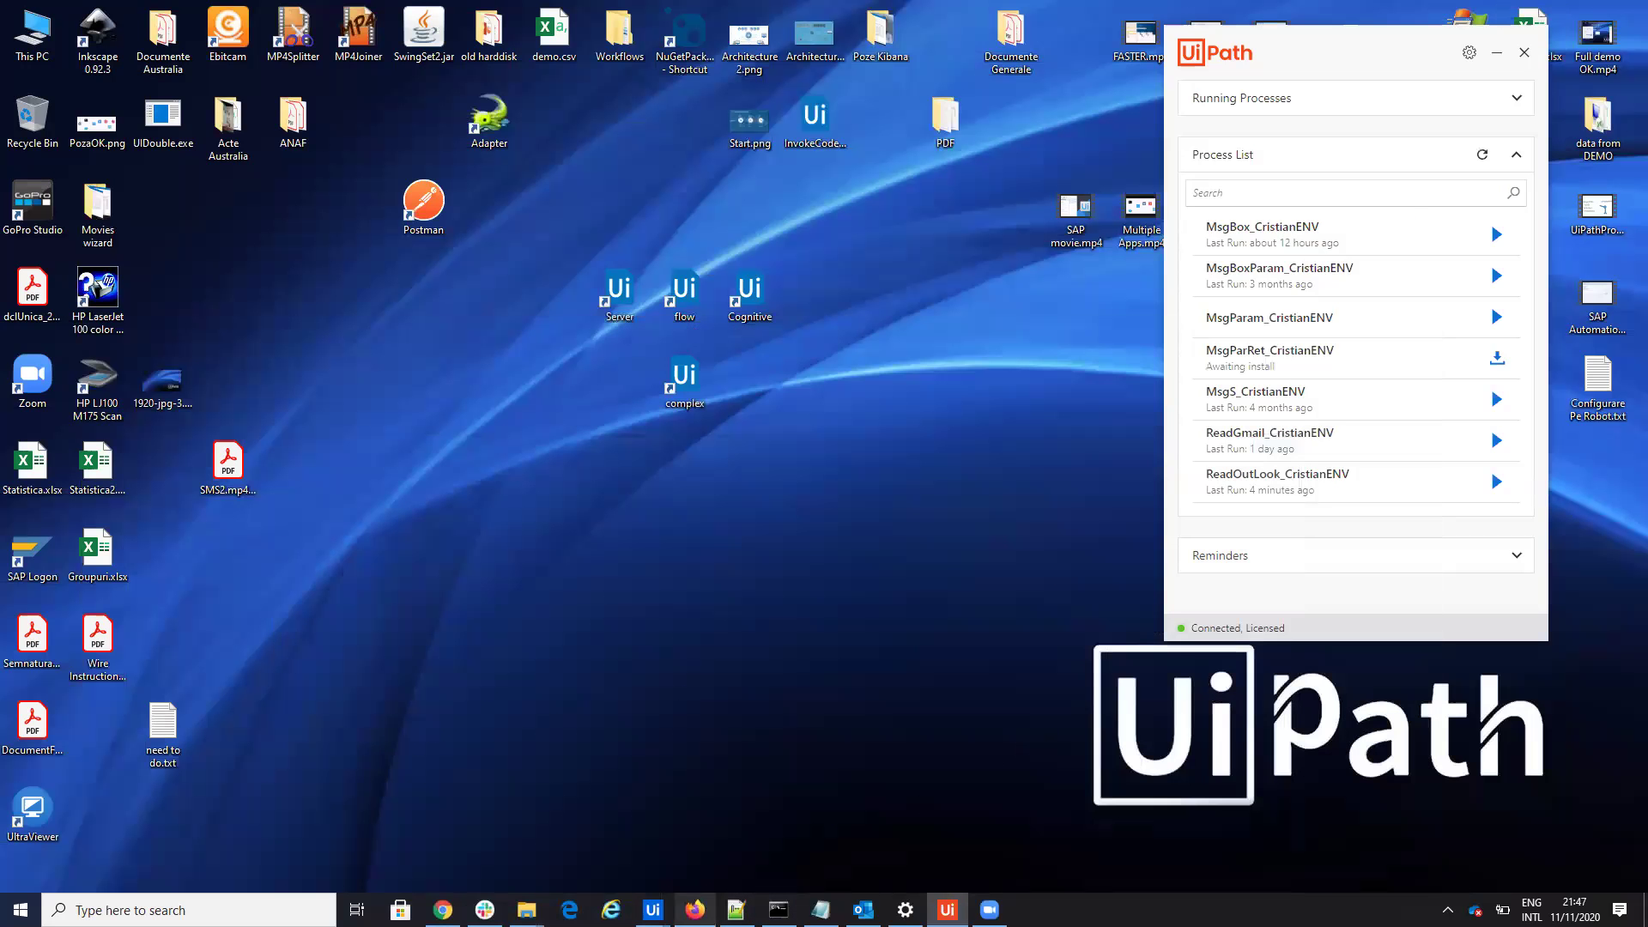
# Step: Return to the Gmail inbox in Firefox and open the "TEst from CMD" conversation to read the robot's reply
pyautogui.click(696, 909)
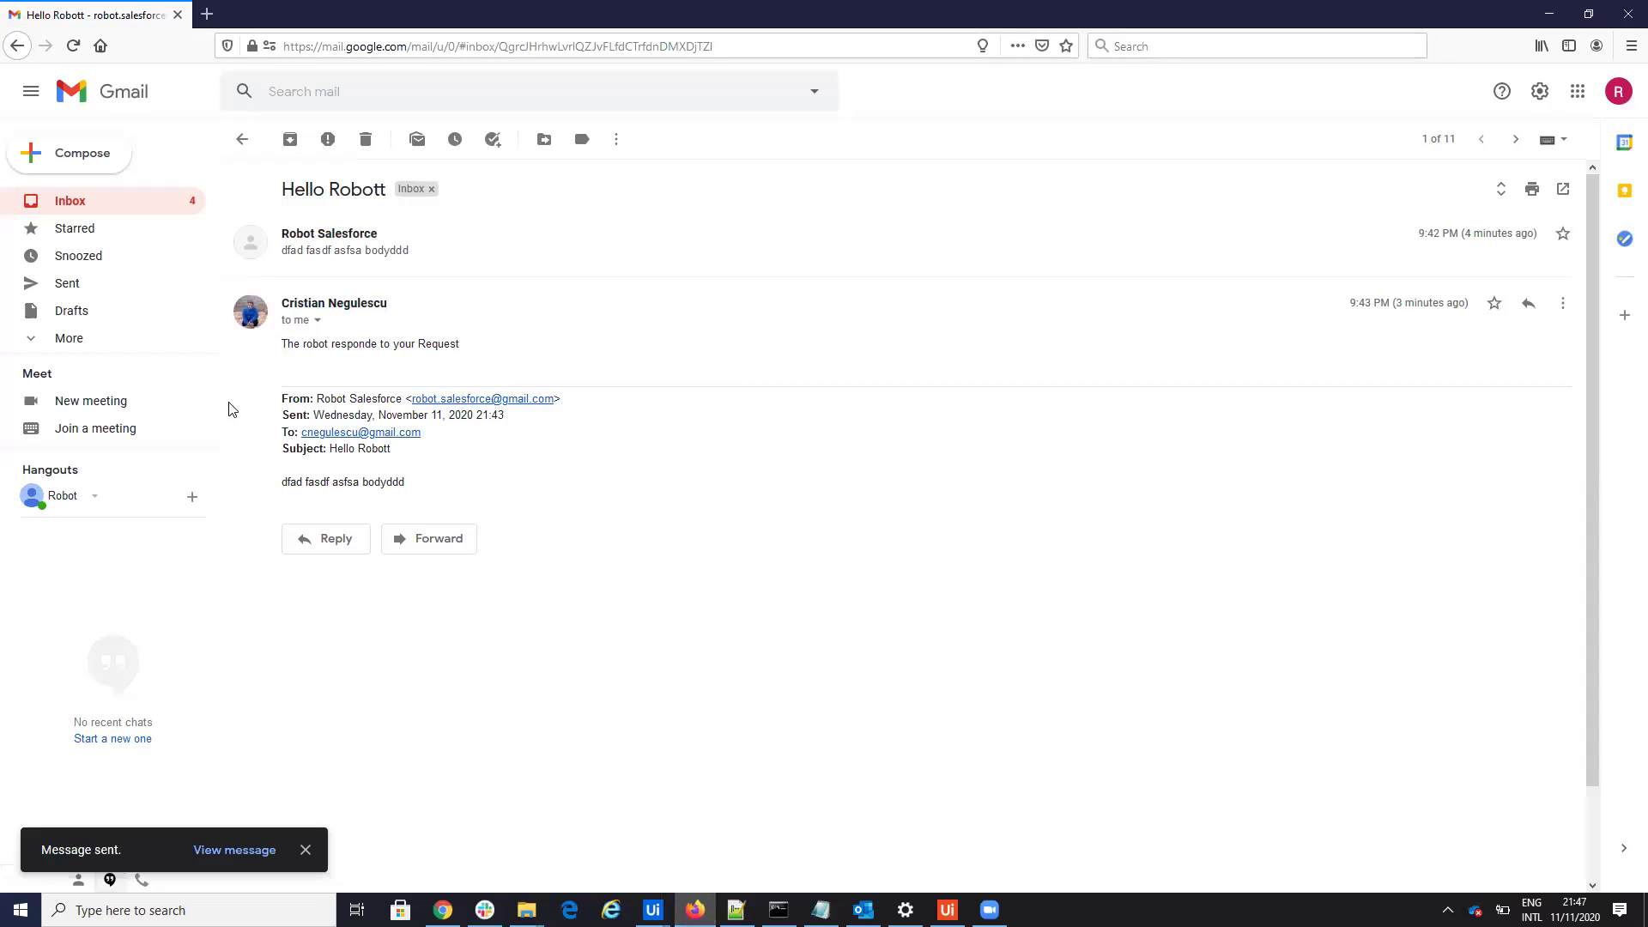
pyautogui.click(137, 204)
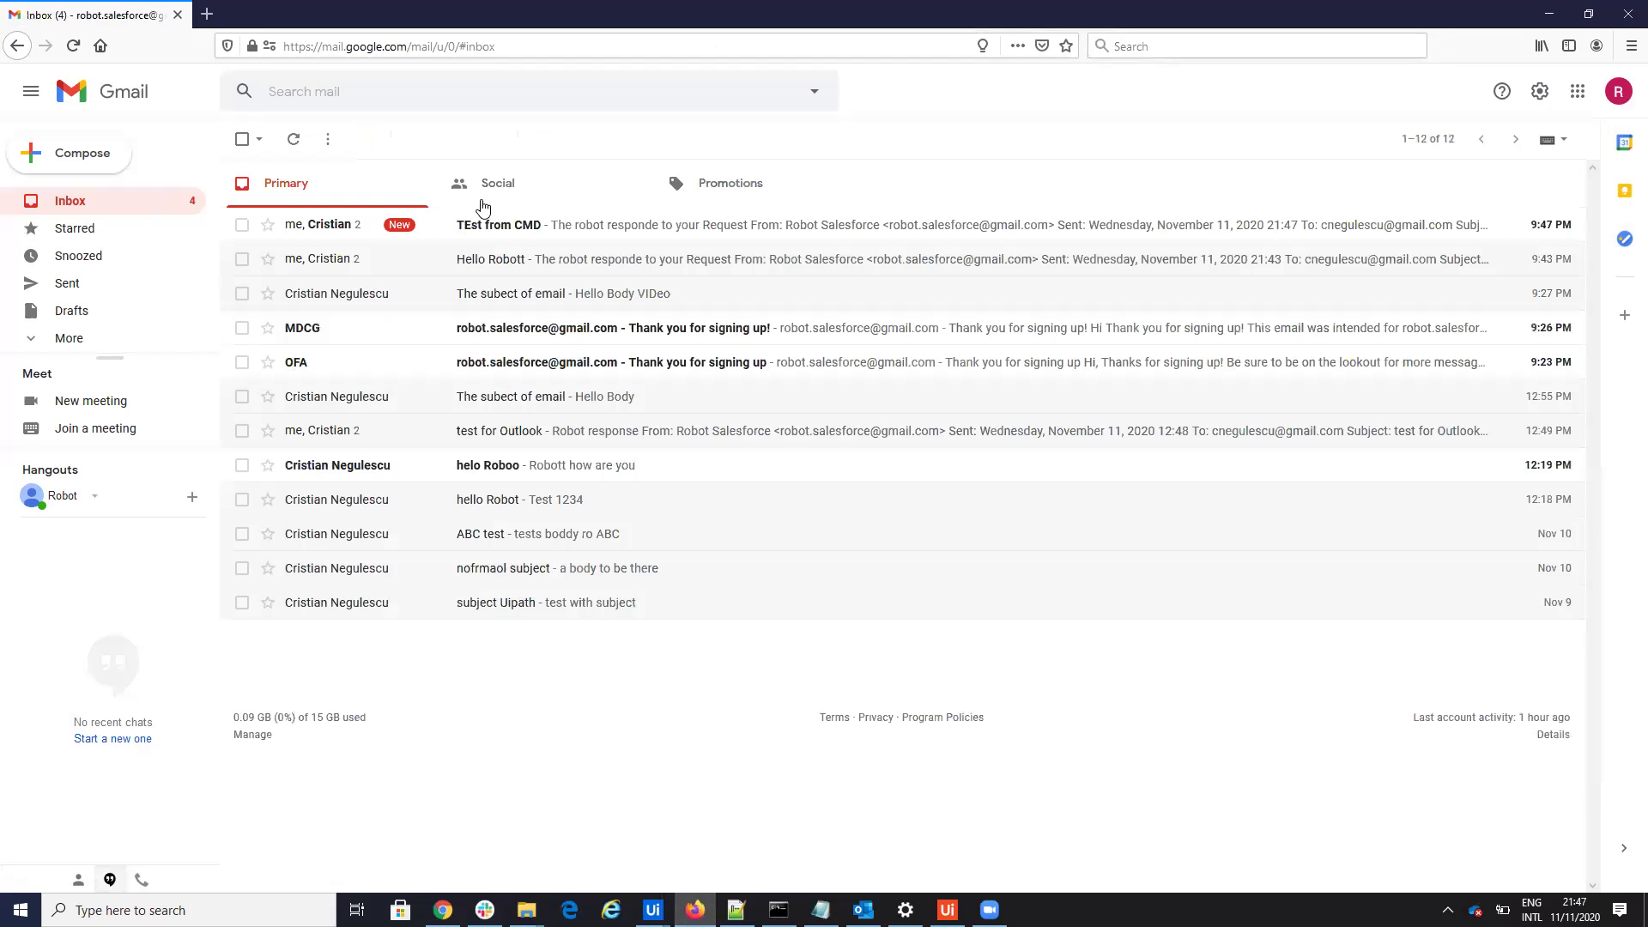
pyautogui.click(538, 224)
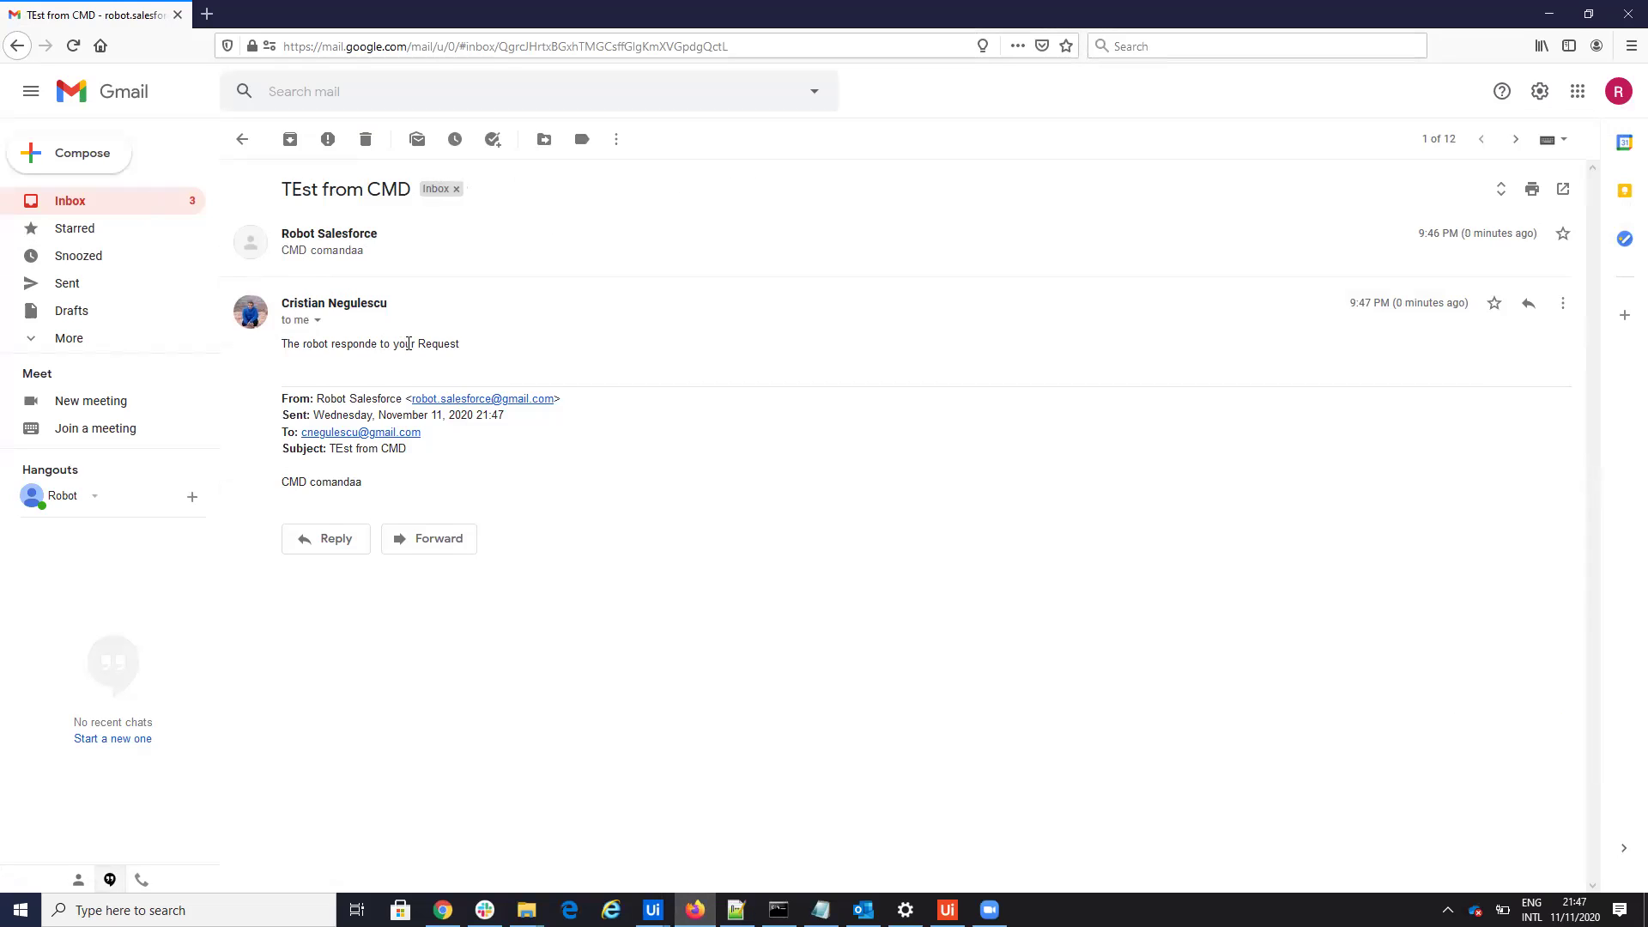
pyautogui.click(1548, 14)
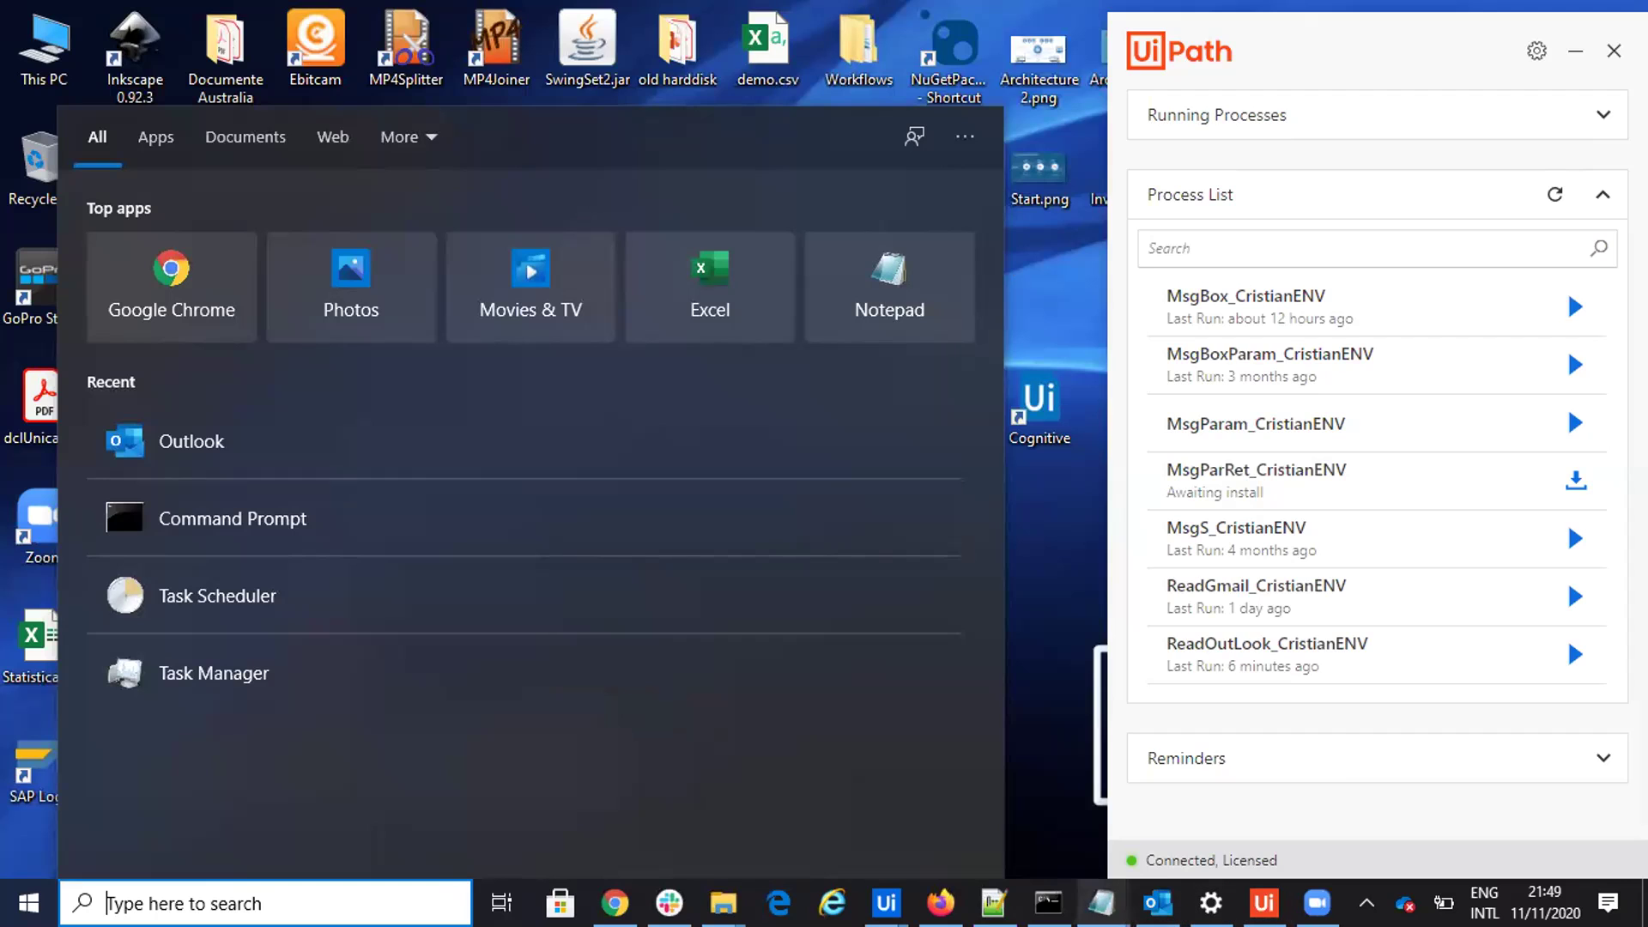
# Step: Review the UiRobot.exe command in start.bat in Notepad and close the file
pyautogui.moveTo(1102, 902)
pyautogui.click(1188, 828)
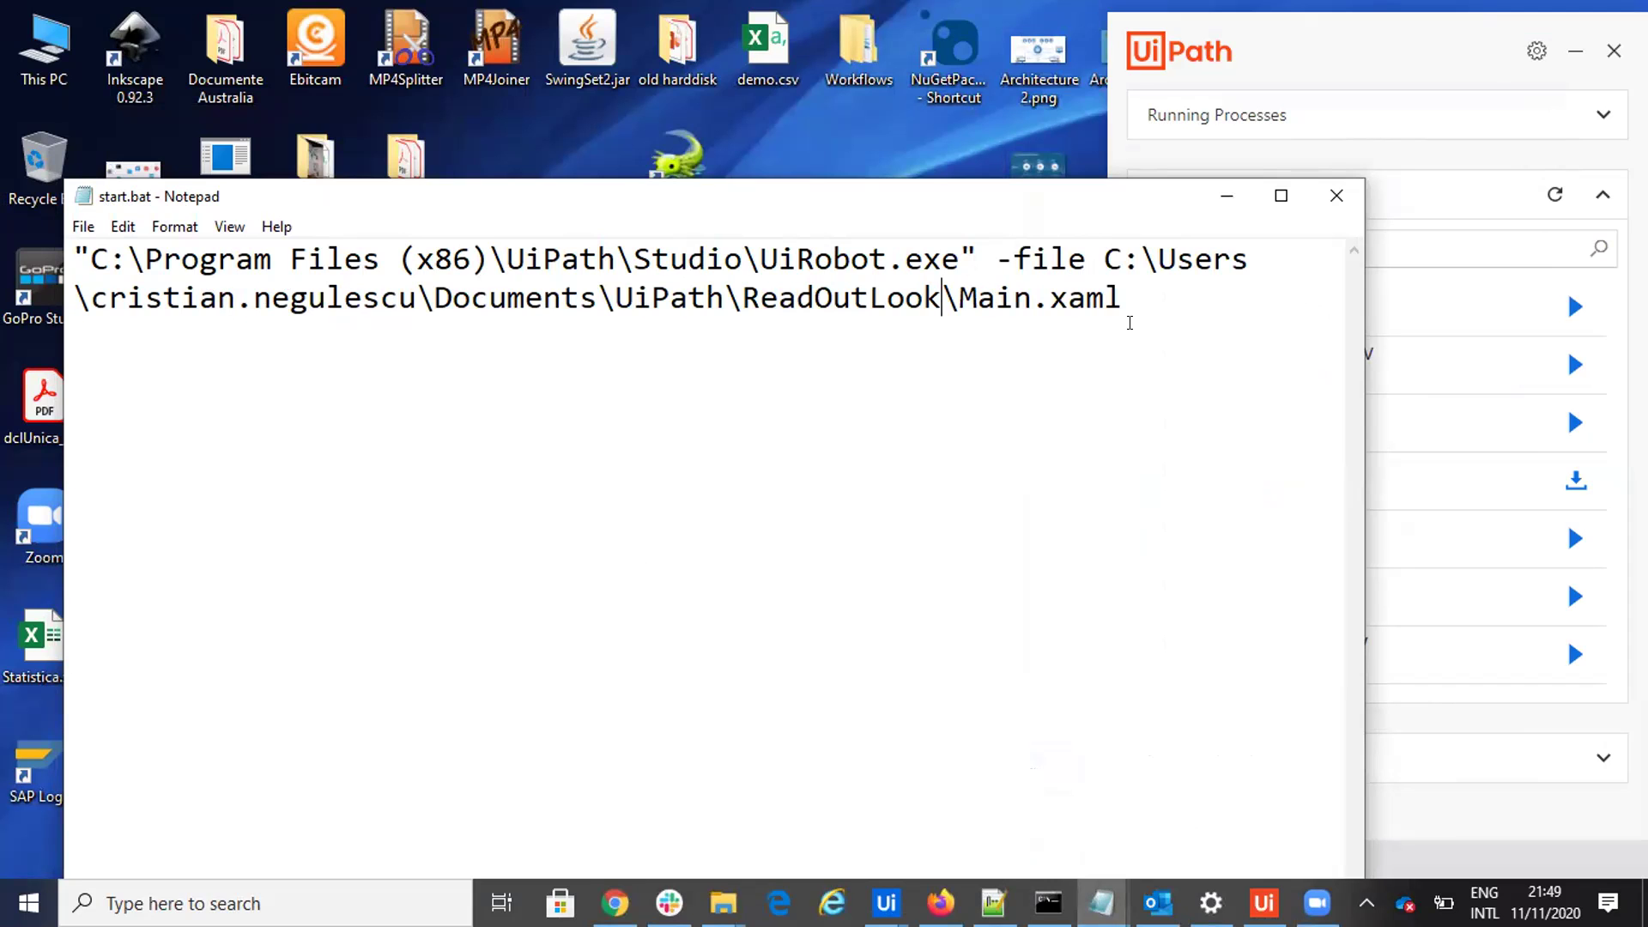
pyautogui.click(1337, 196)
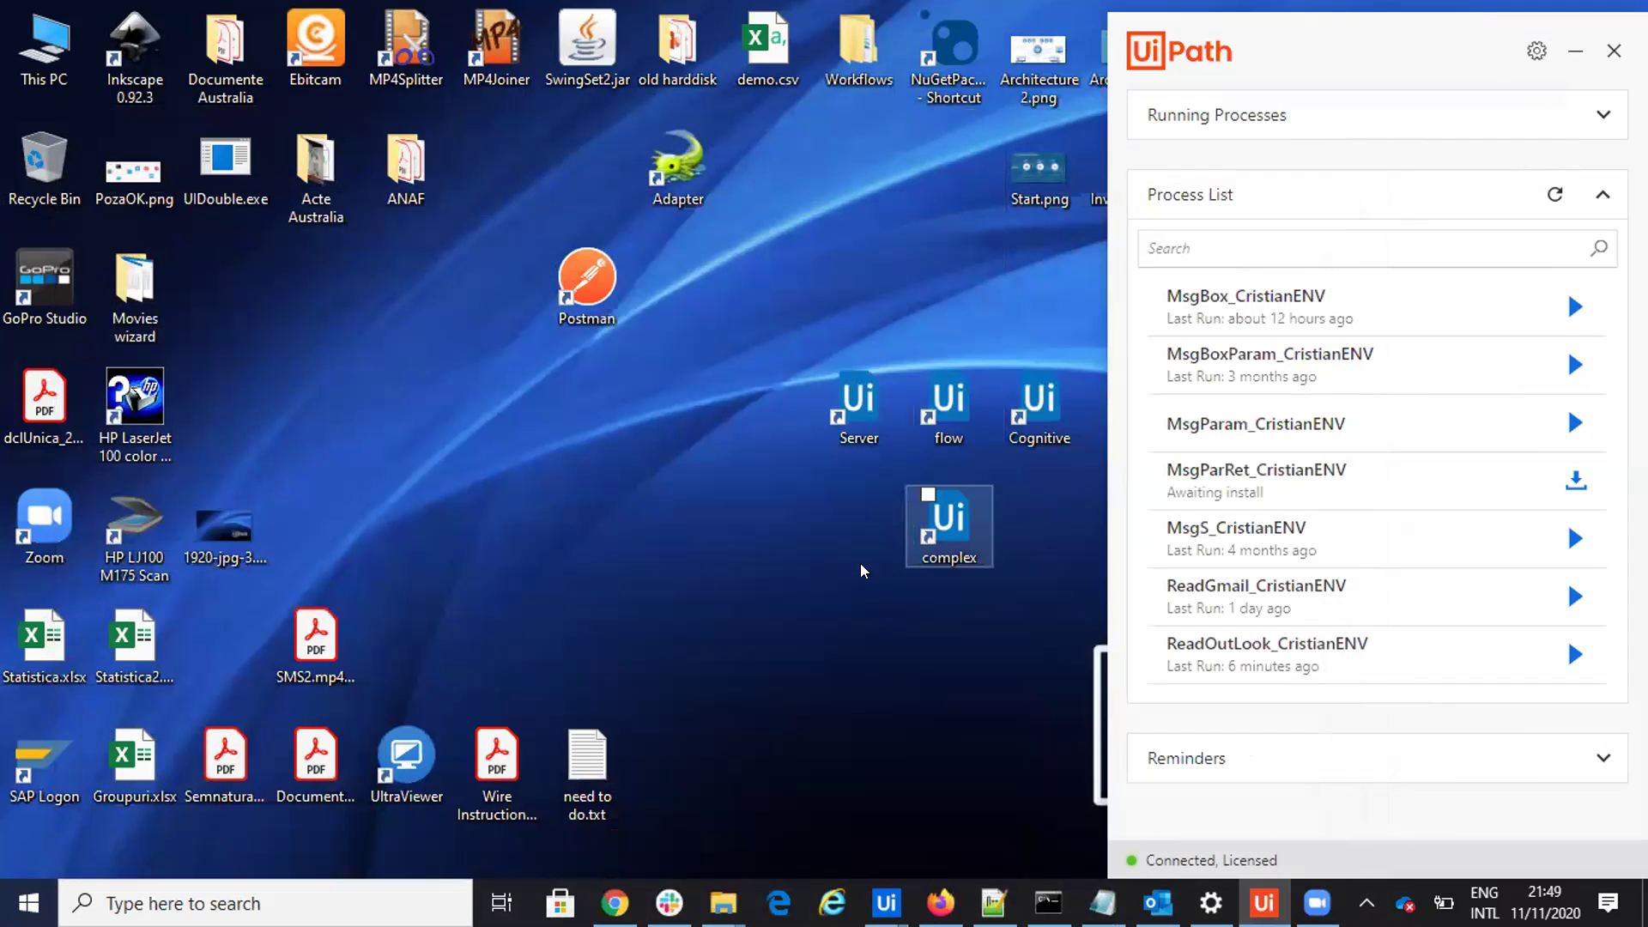
# Step: Search Windows for "task" and open Task Scheduler
pyautogui.click(268, 897)
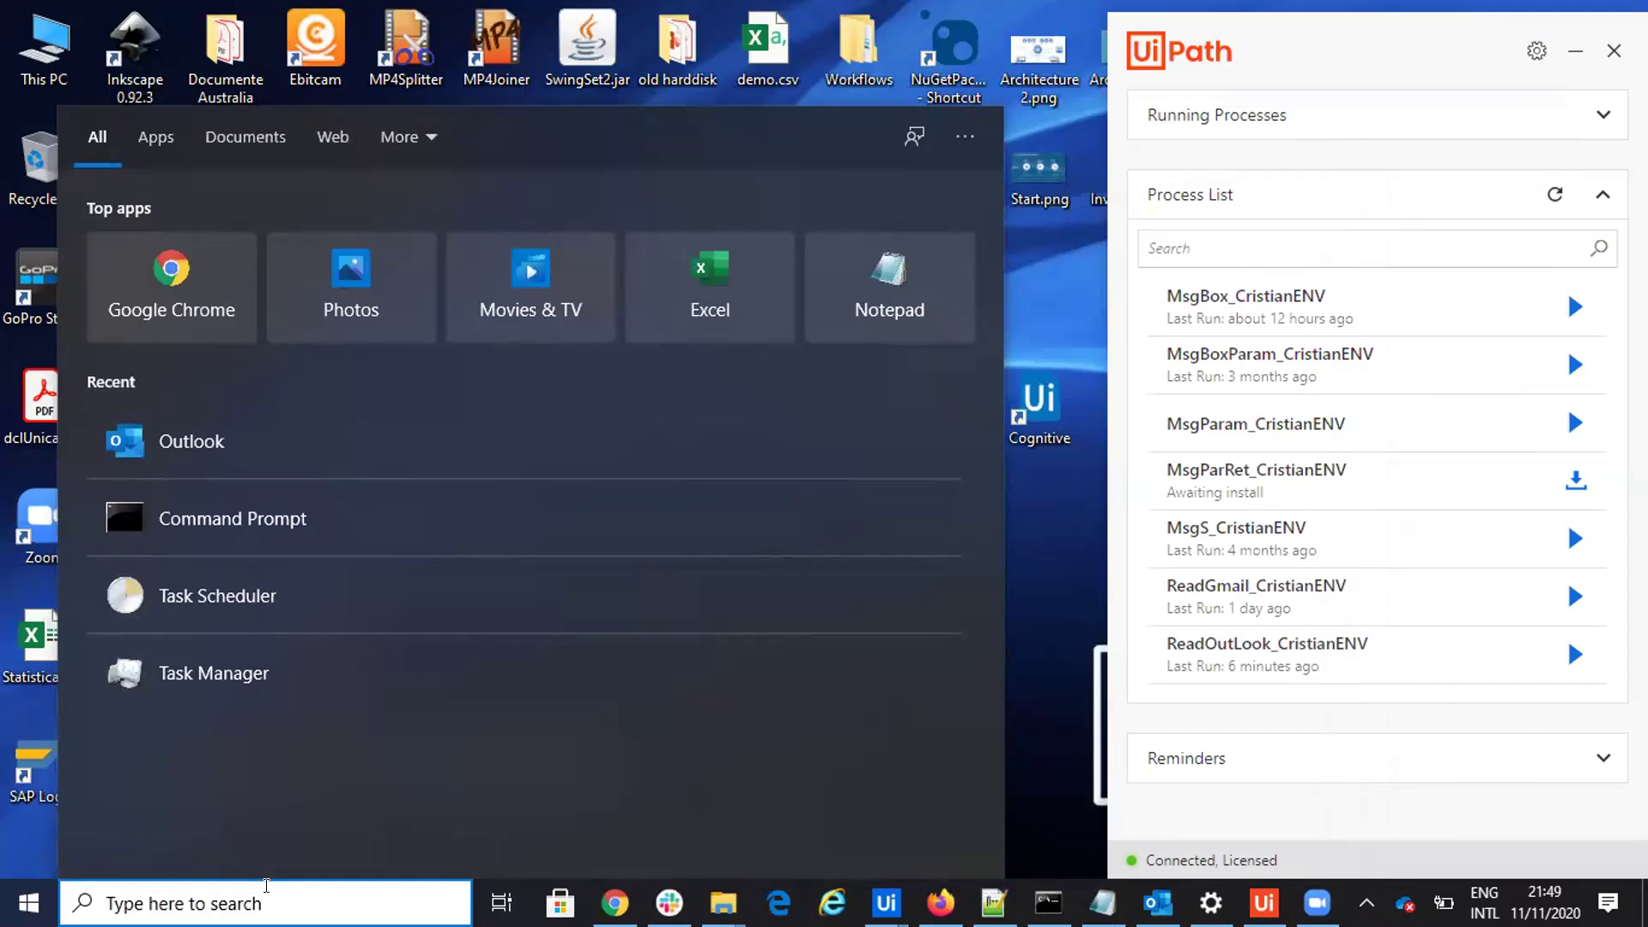
pyautogui.write('task')
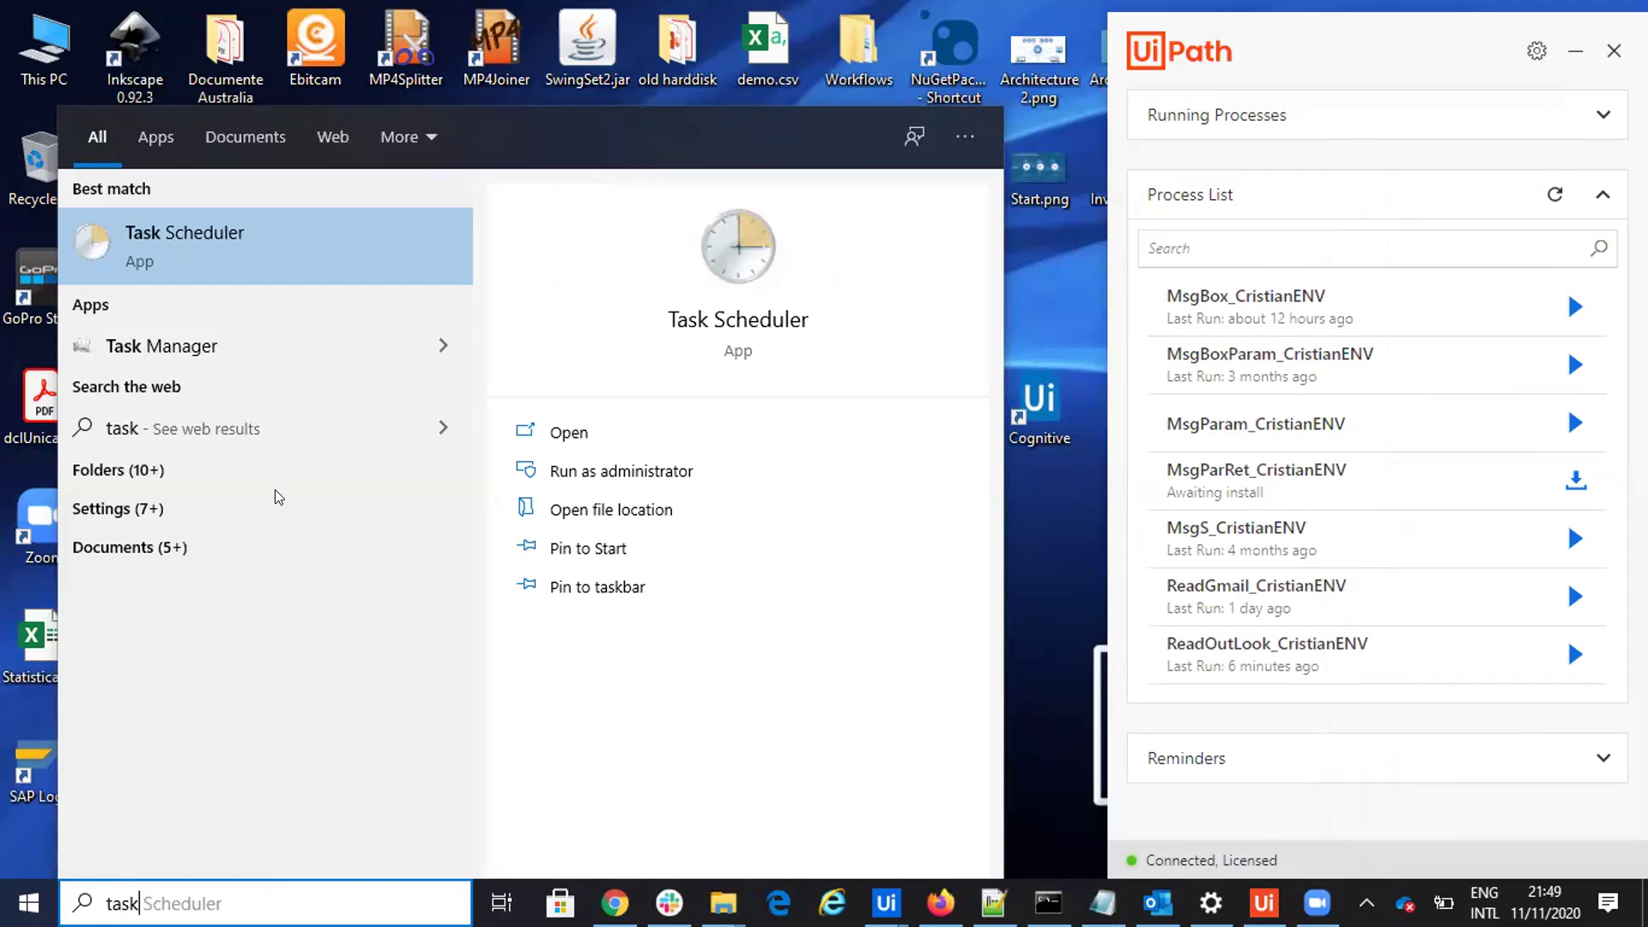
pyautogui.click(202, 238)
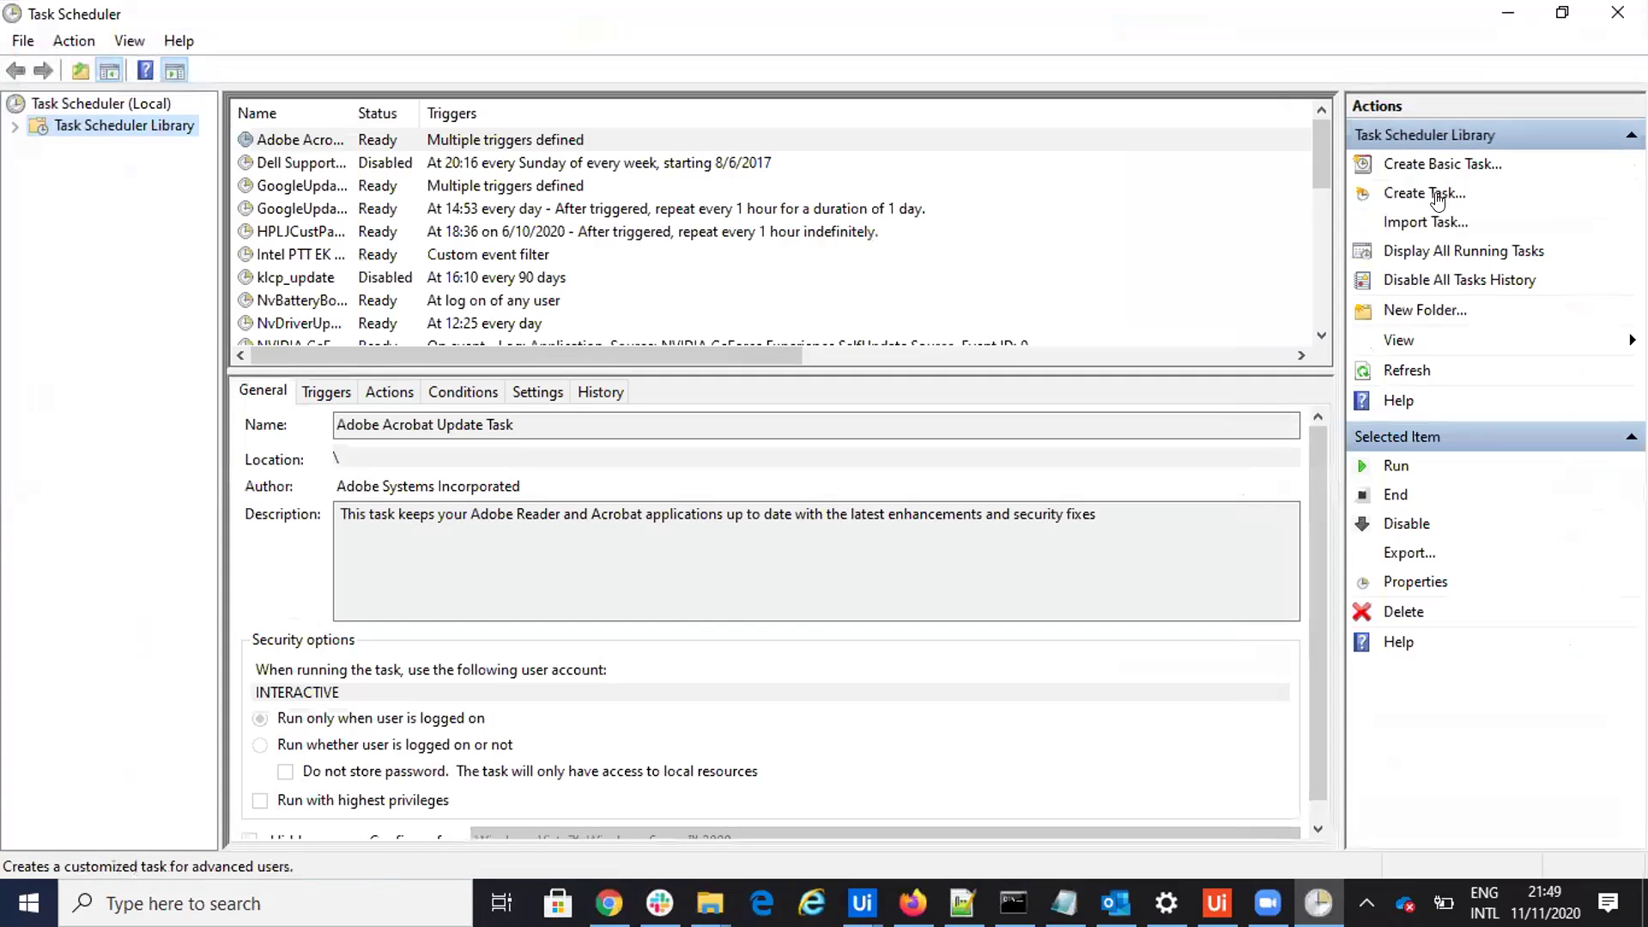
# Step: Create a new scheduled task named TestRobot2 with the description "Email RObot"
pyautogui.click(1440, 190)
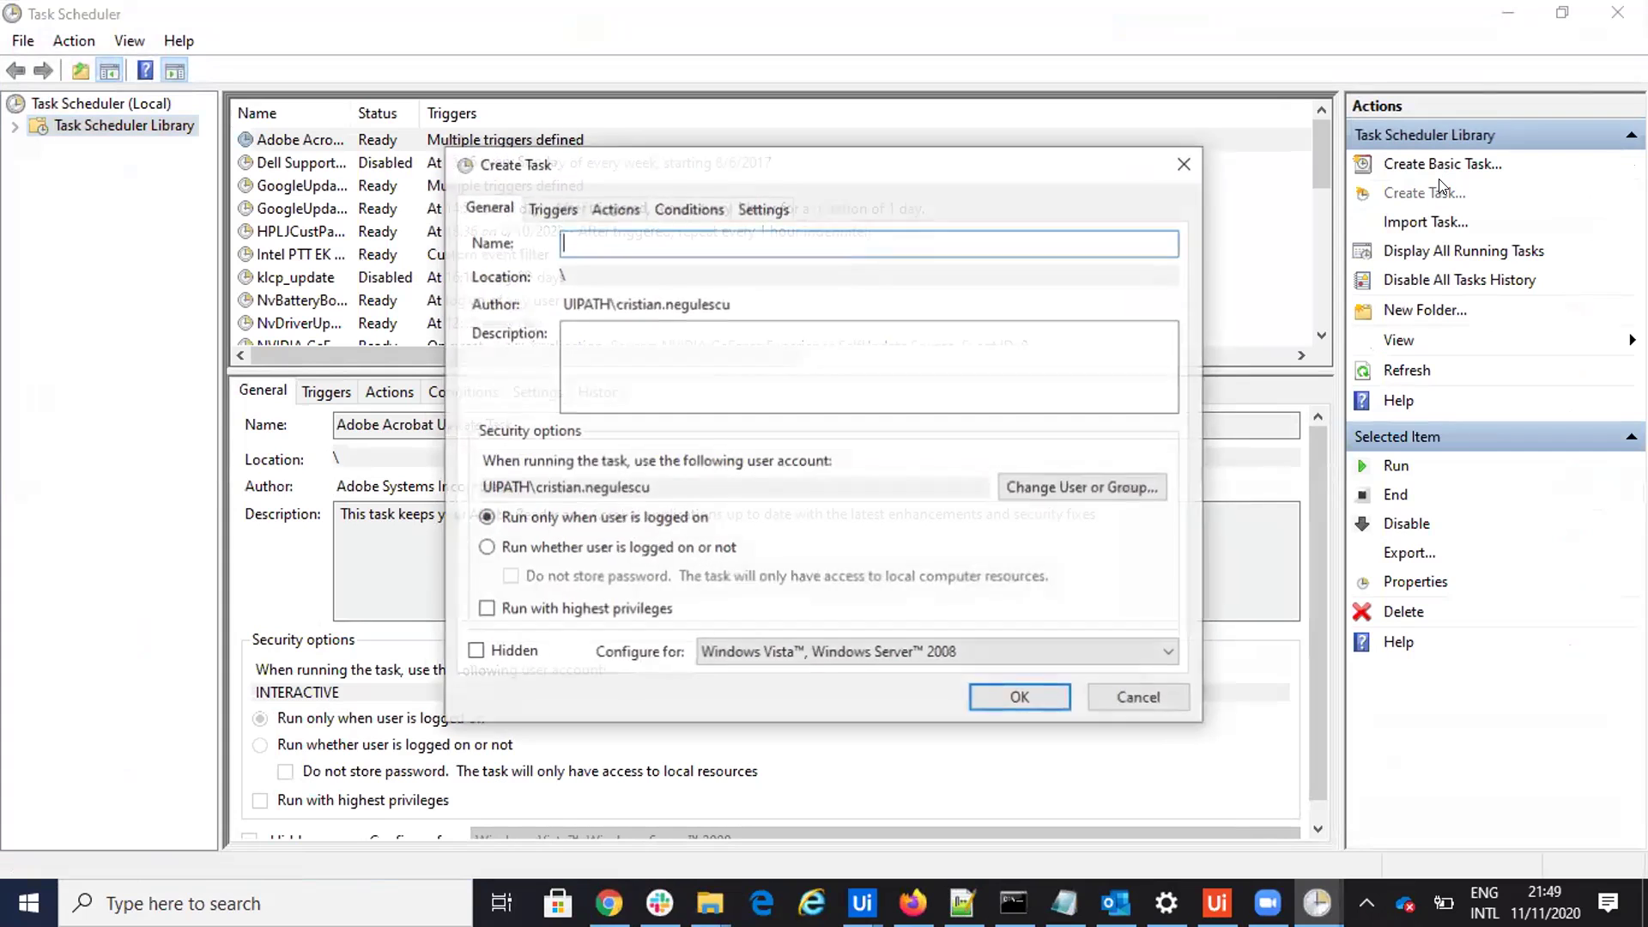
pyautogui.write('TestRobot2')
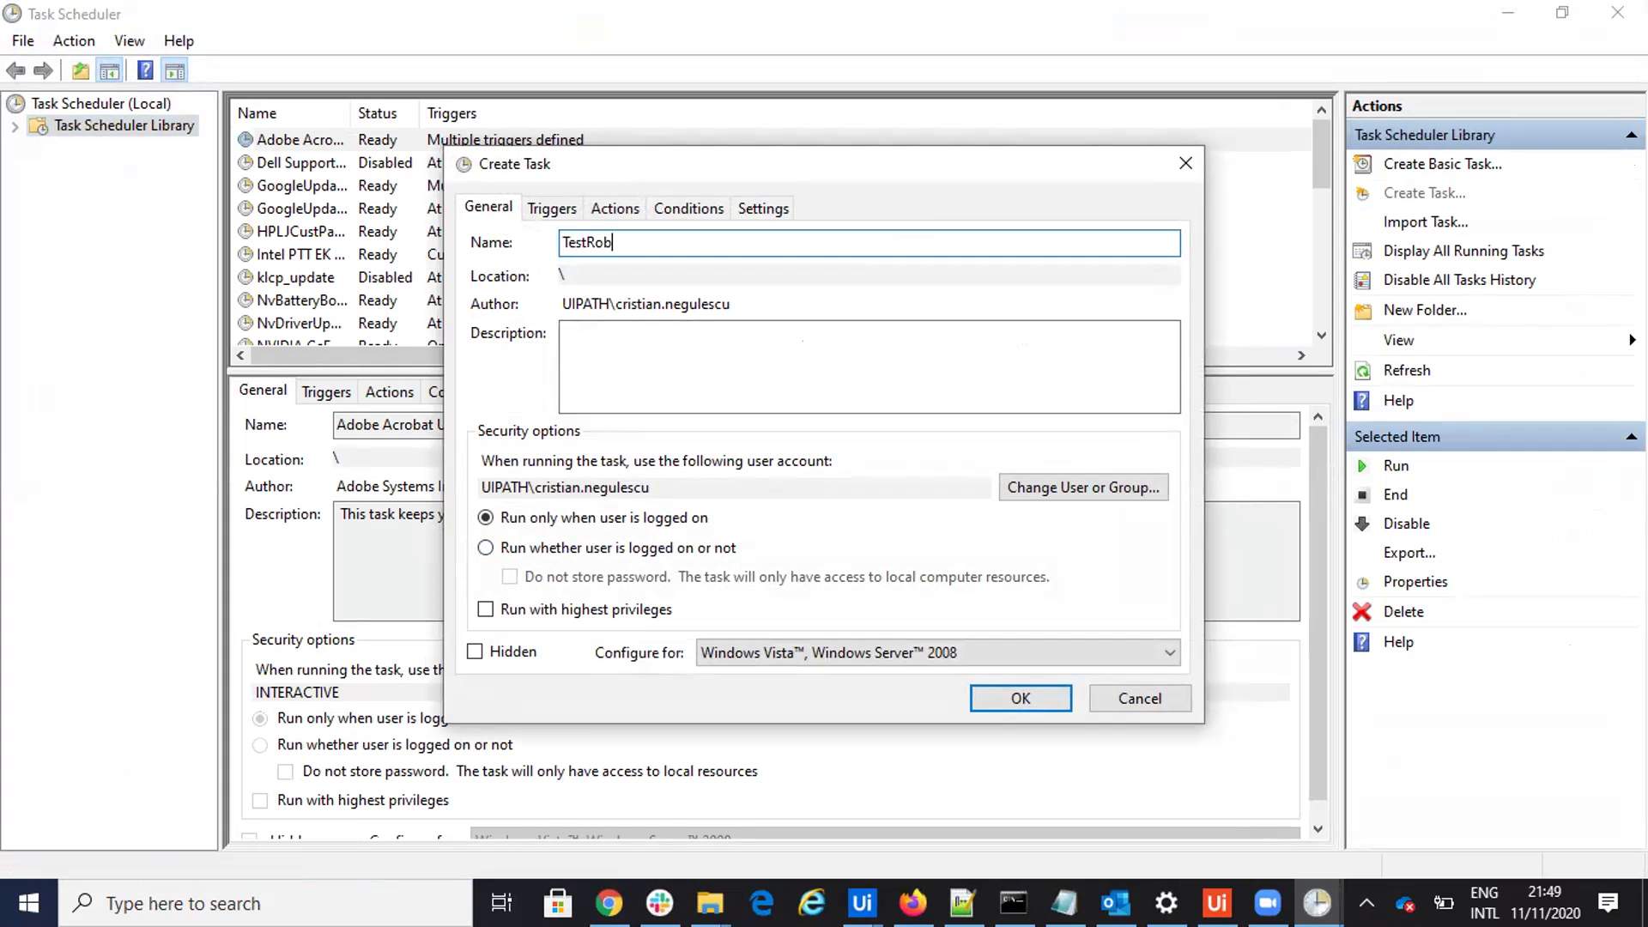
pyautogui.click(587, 367)
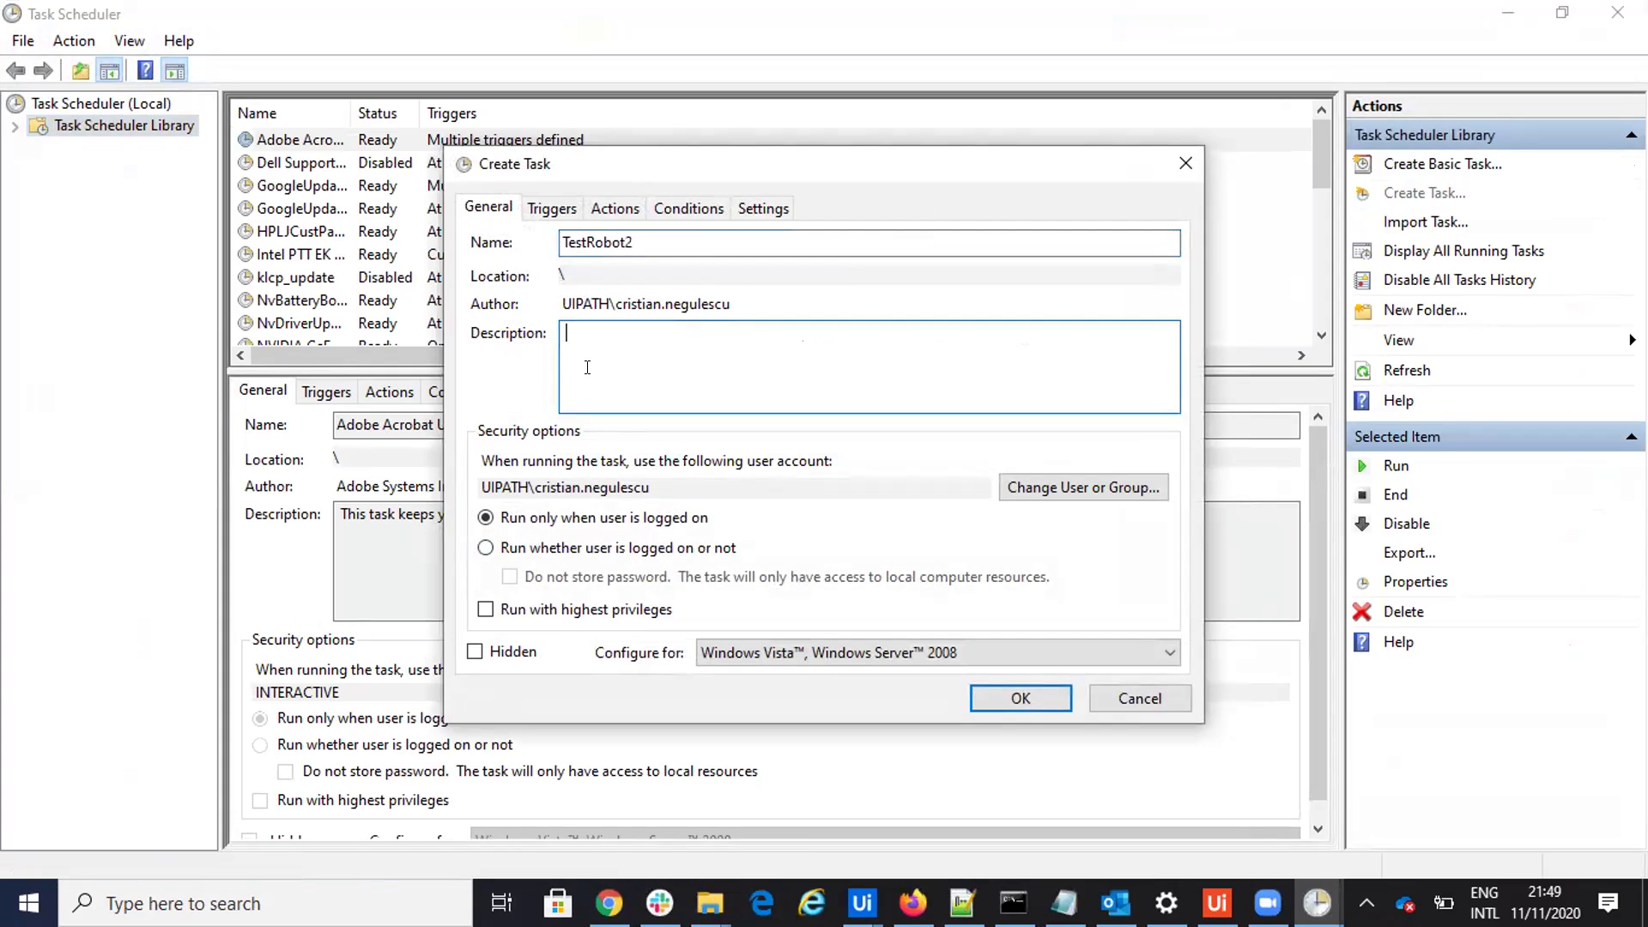
pyautogui.write('Email ROnot')
pyautogui.press('BackSpace')
pyautogui.press('BackSpace')
pyautogui.press('BackSpace')
pyautogui.write('bot')
# Step: Add a one-time scheduled trigger to the task that repeats every 5 minutes for a duration of 1 day
pyautogui.click(551, 208)
pyautogui.click(489, 651)
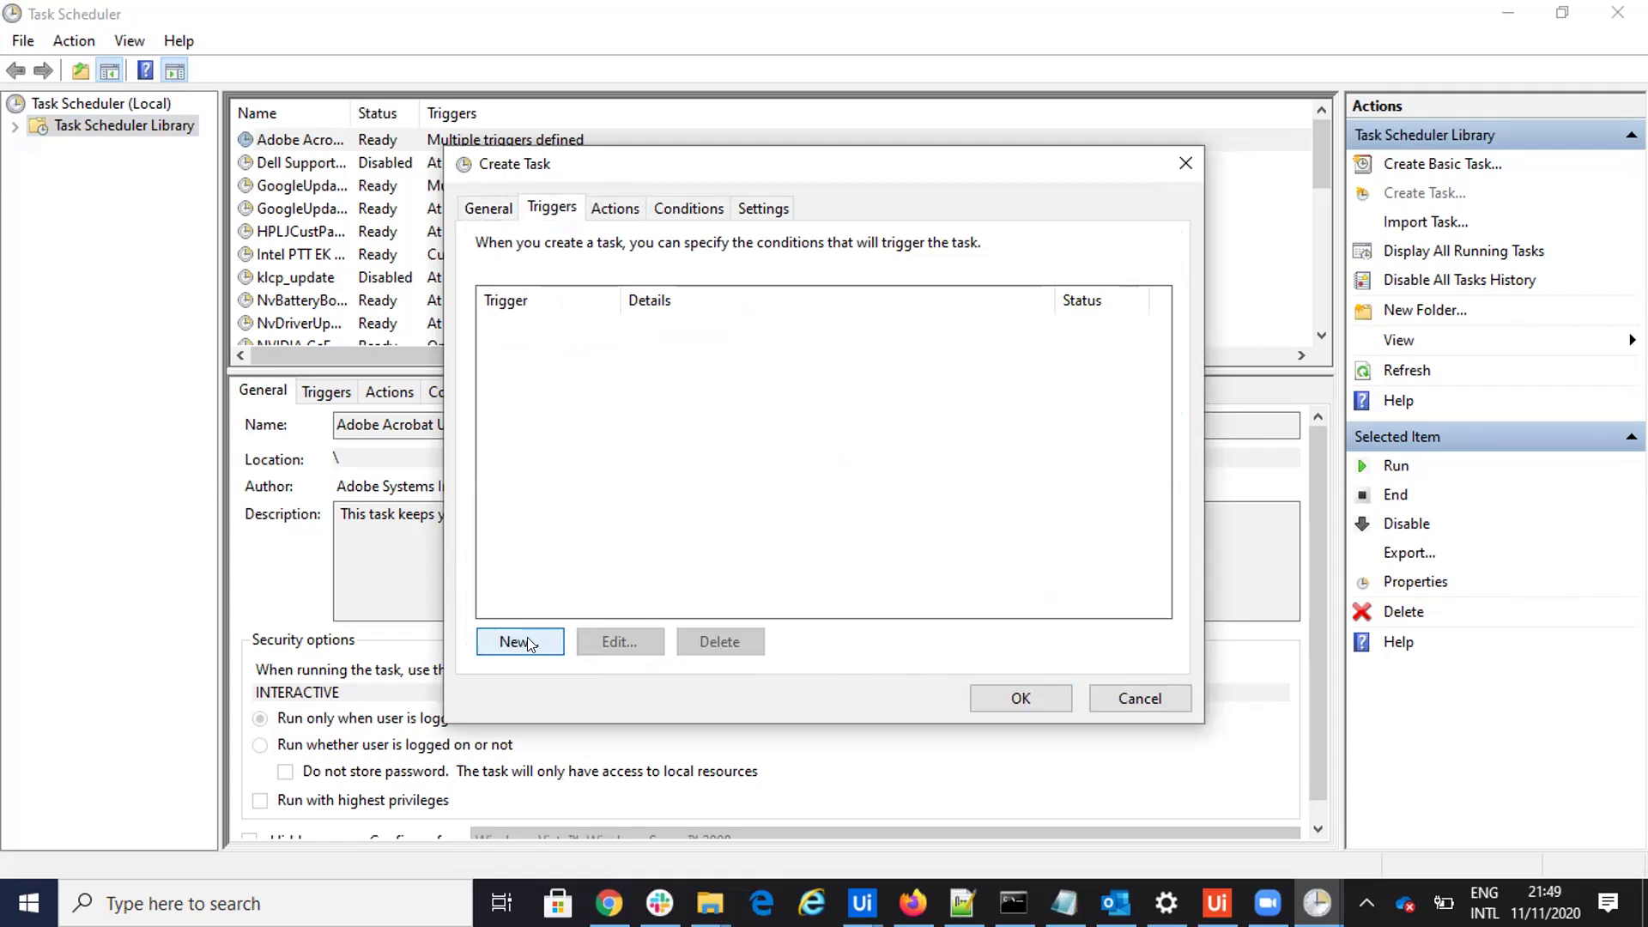
pyautogui.press('Return')
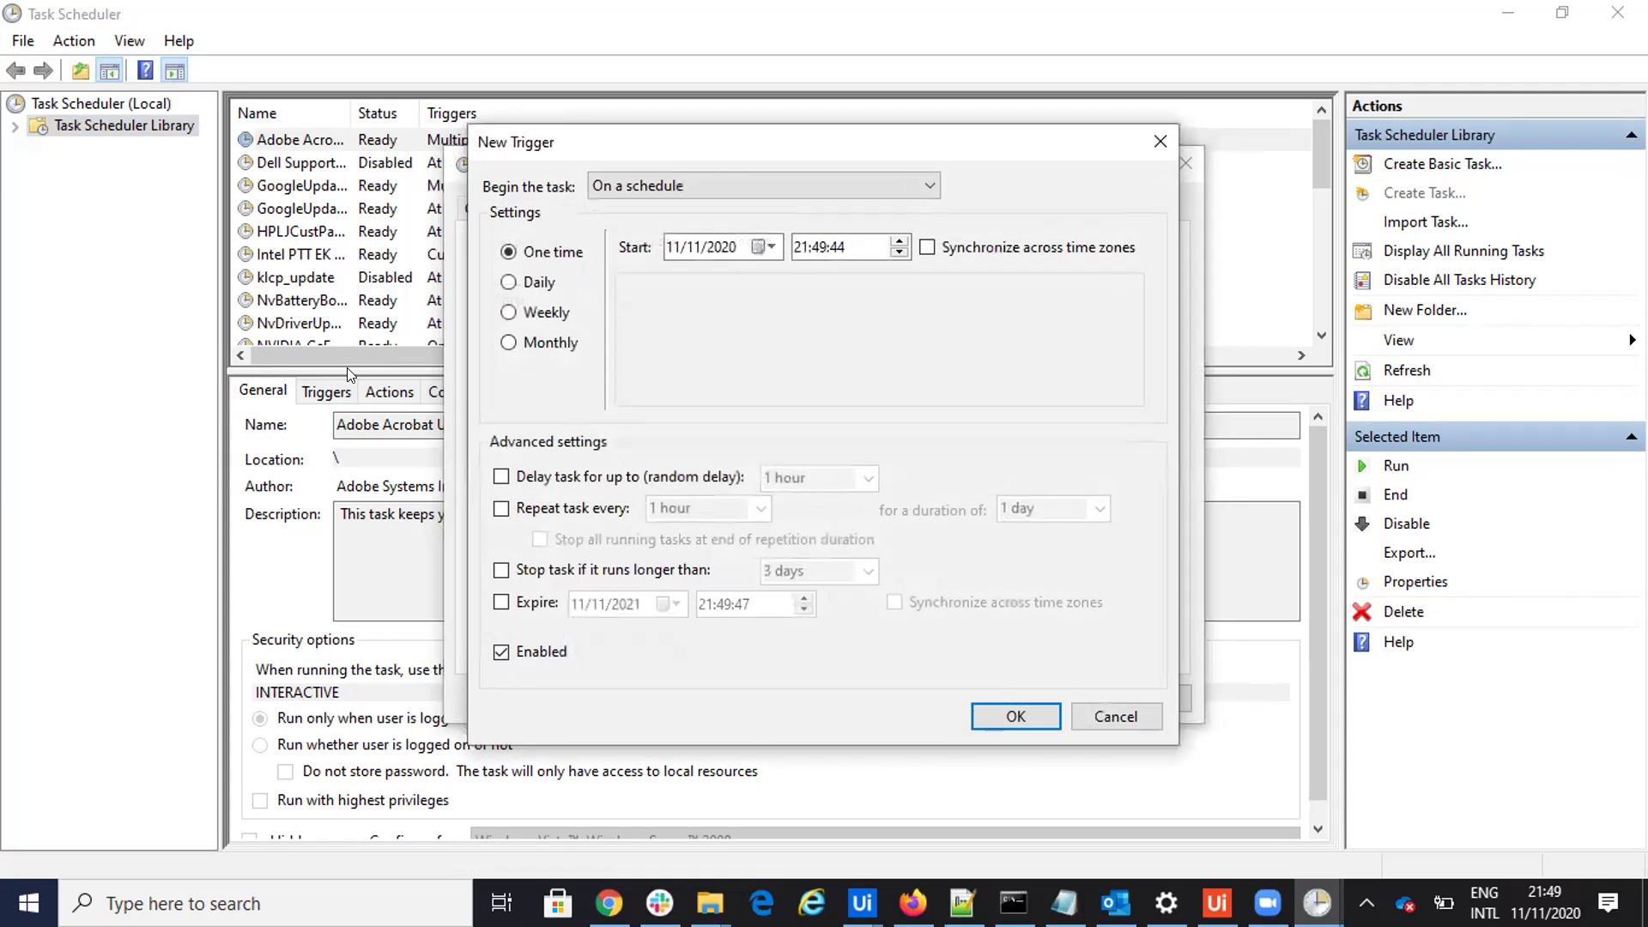
pyautogui.click(502, 510)
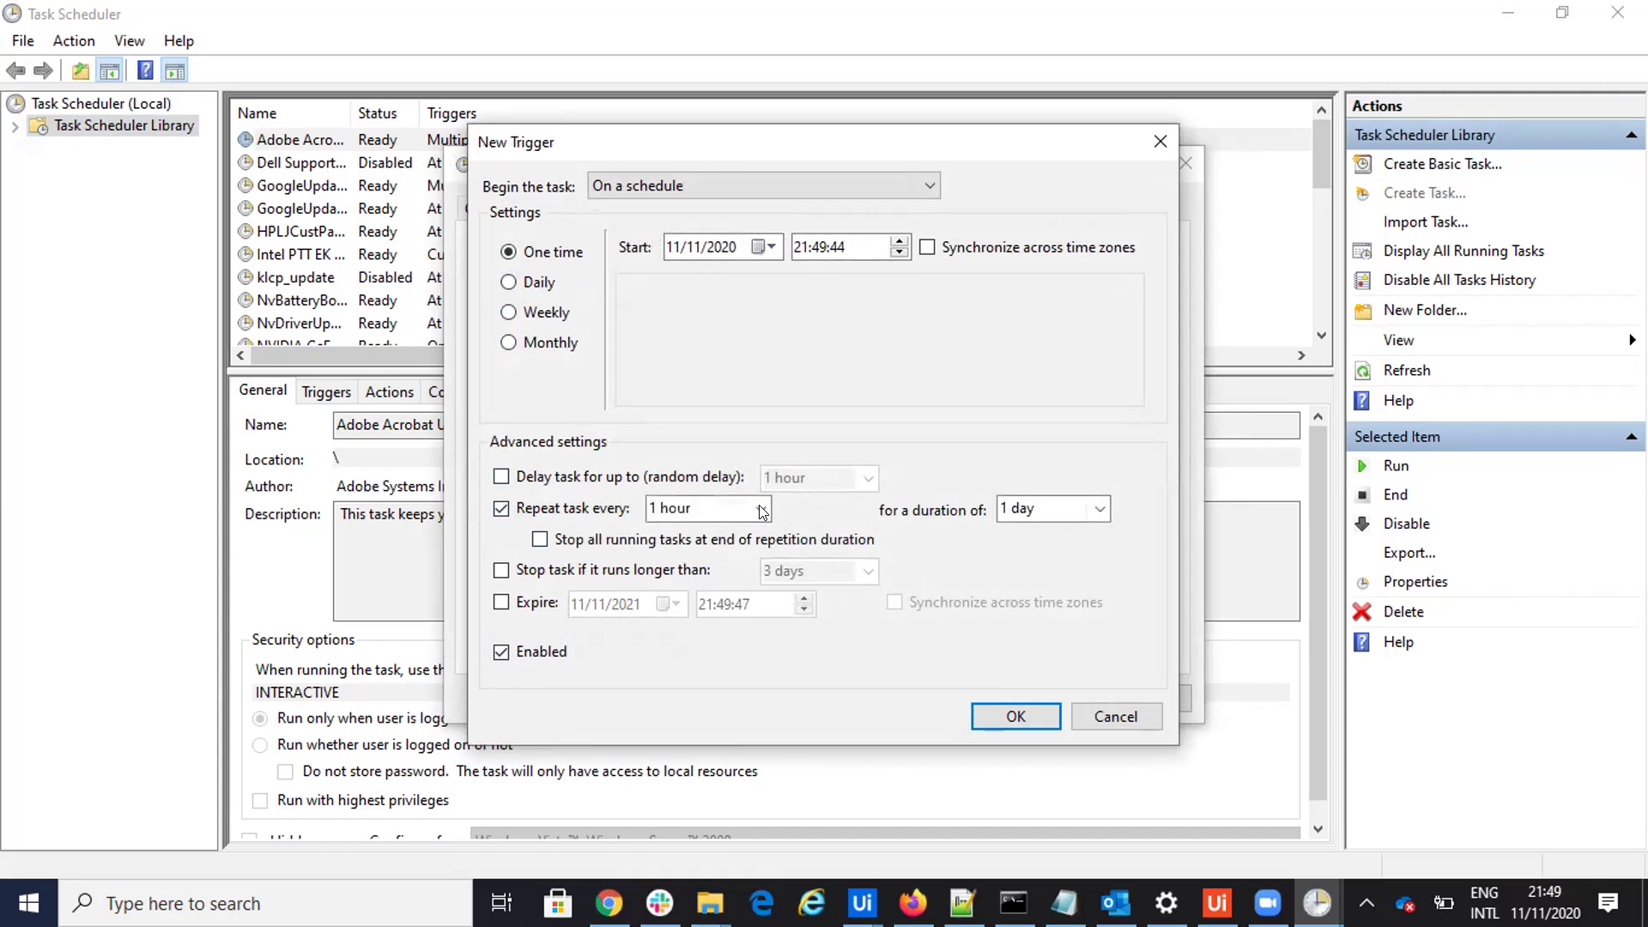
pyautogui.click(761, 510)
pyautogui.click(724, 534)
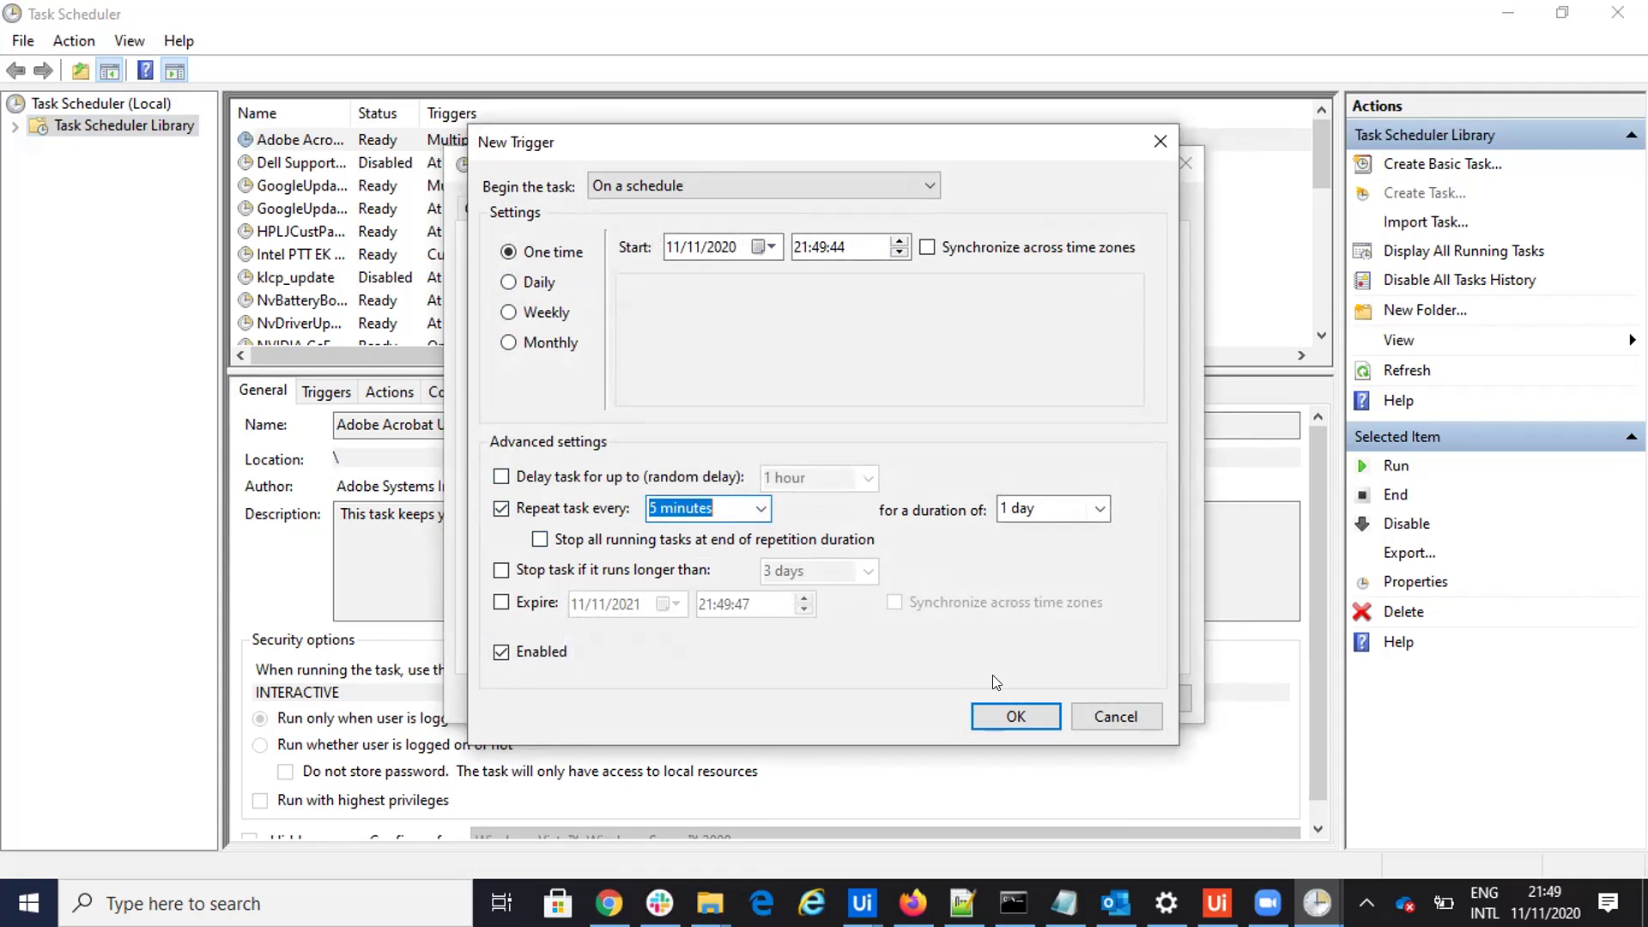
pyautogui.click(1013, 715)
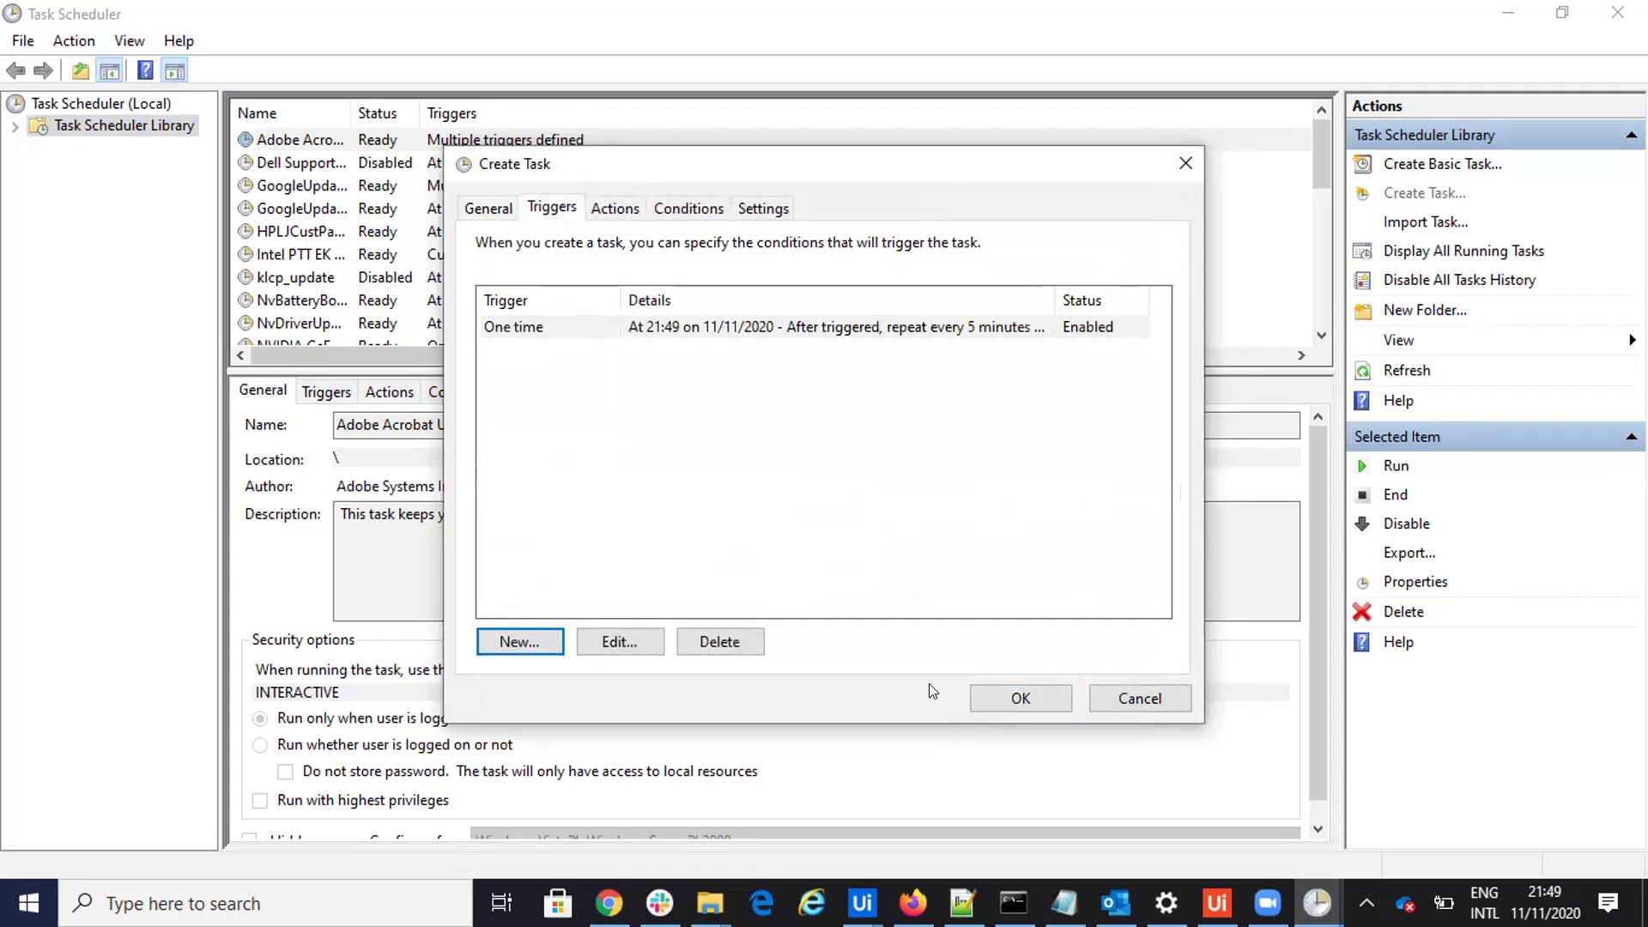
# Step: Add a "Start a program" action to the task that runs C:\R\start.bat
pyautogui.click(614, 208)
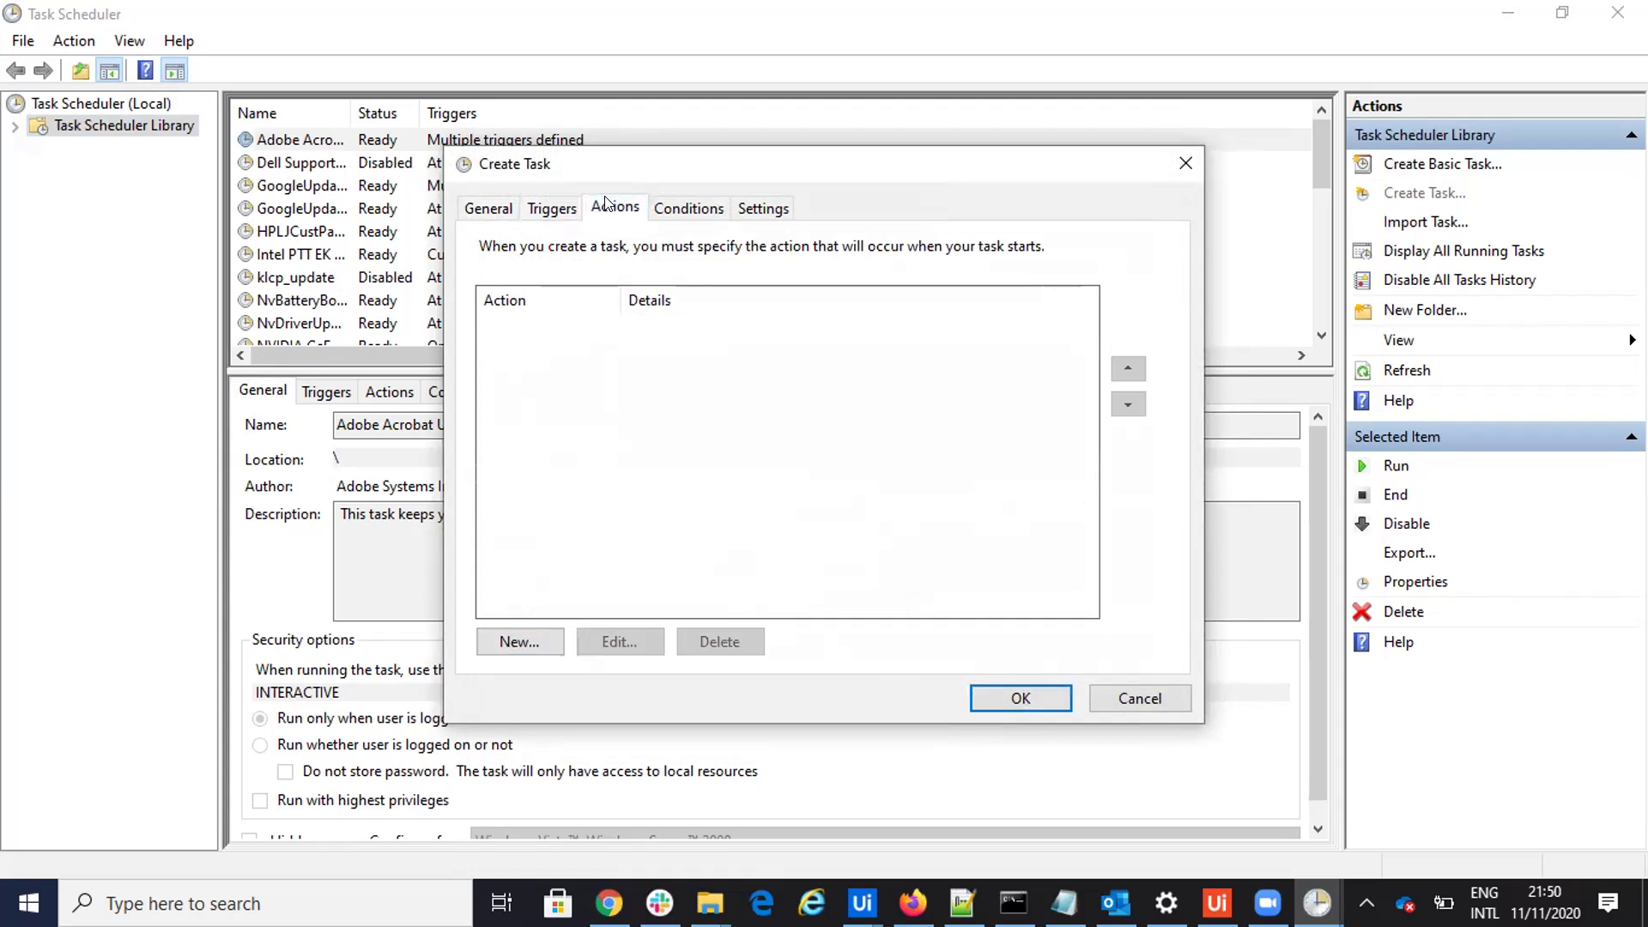
pyautogui.click(527, 651)
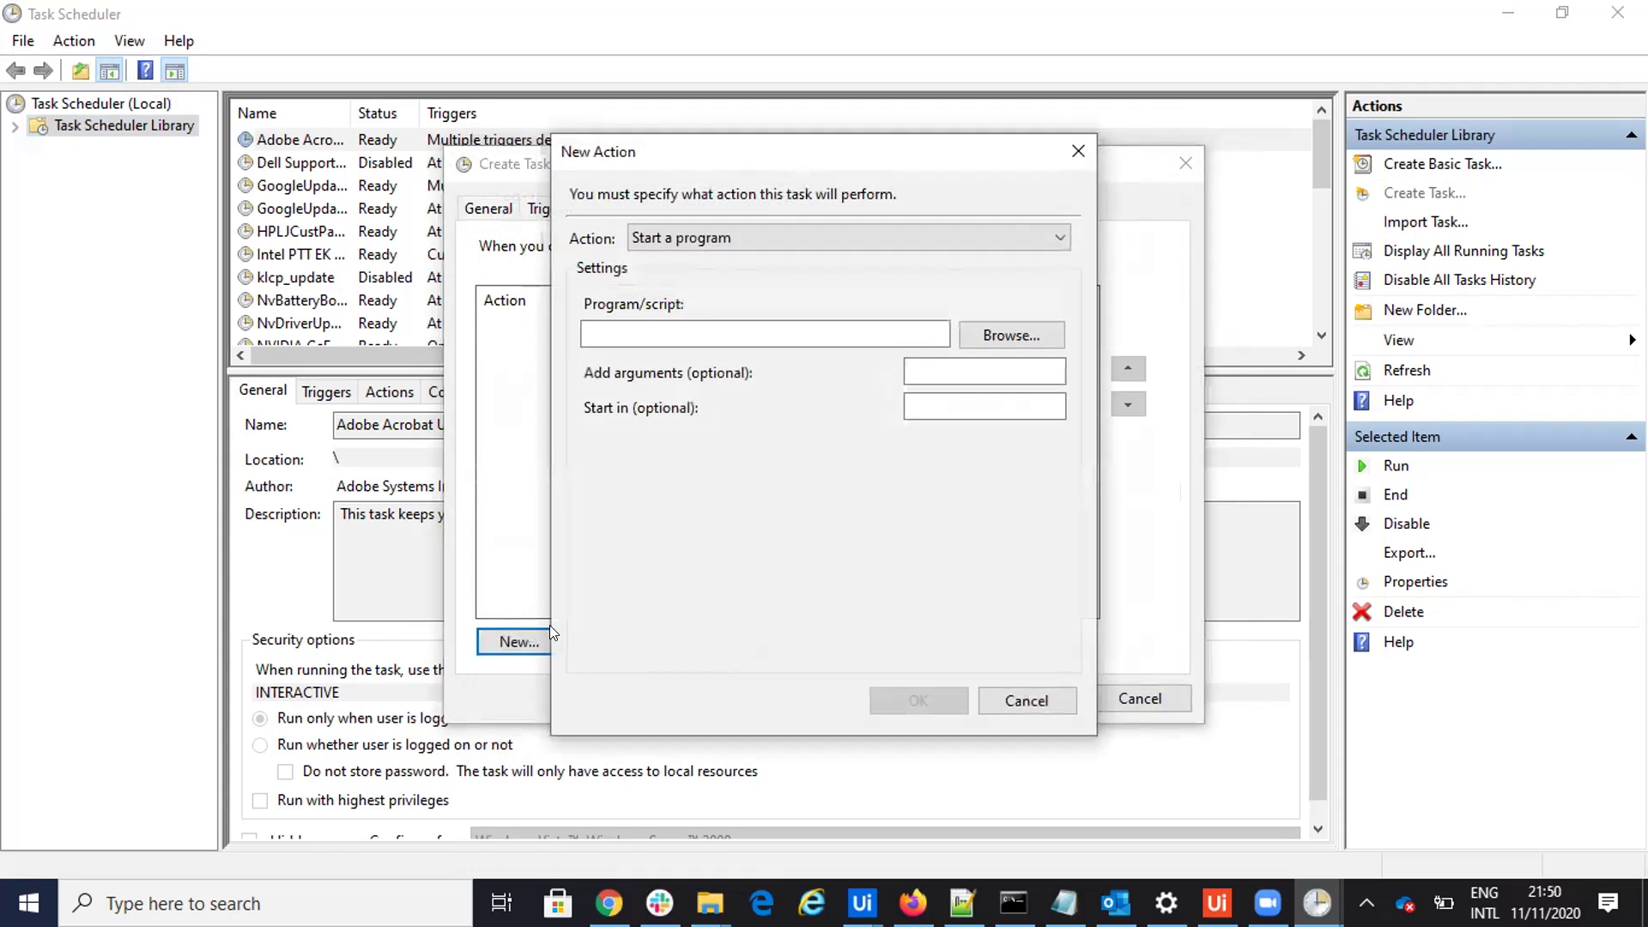
pyautogui.click(996, 324)
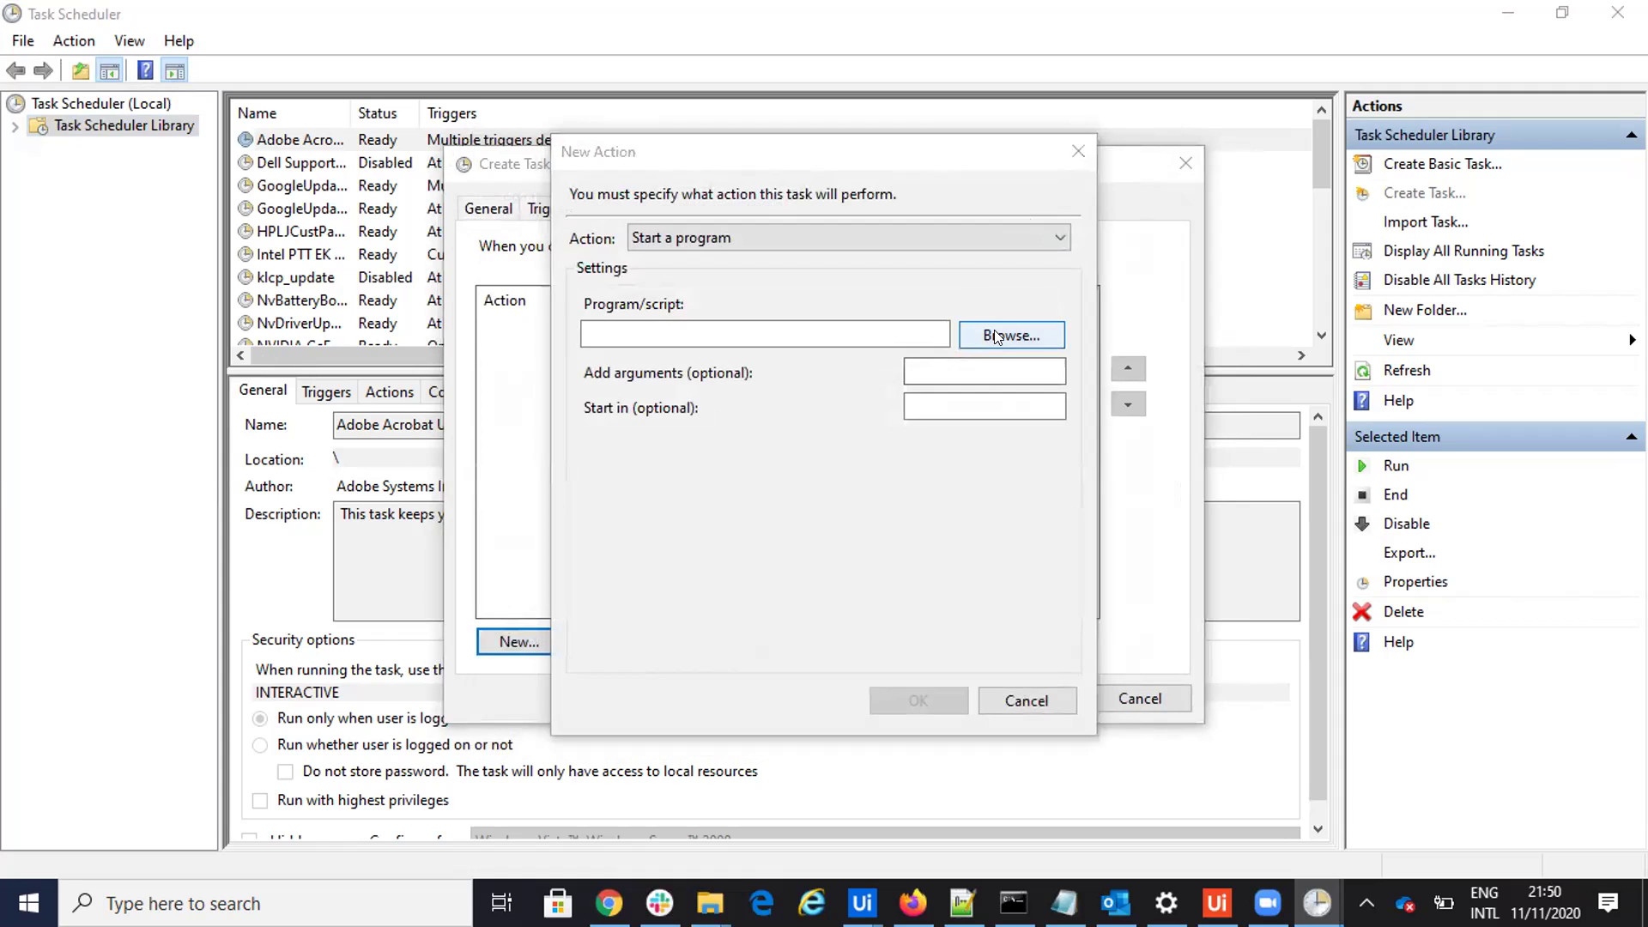
pyautogui.scroll(-10, 958, 589)
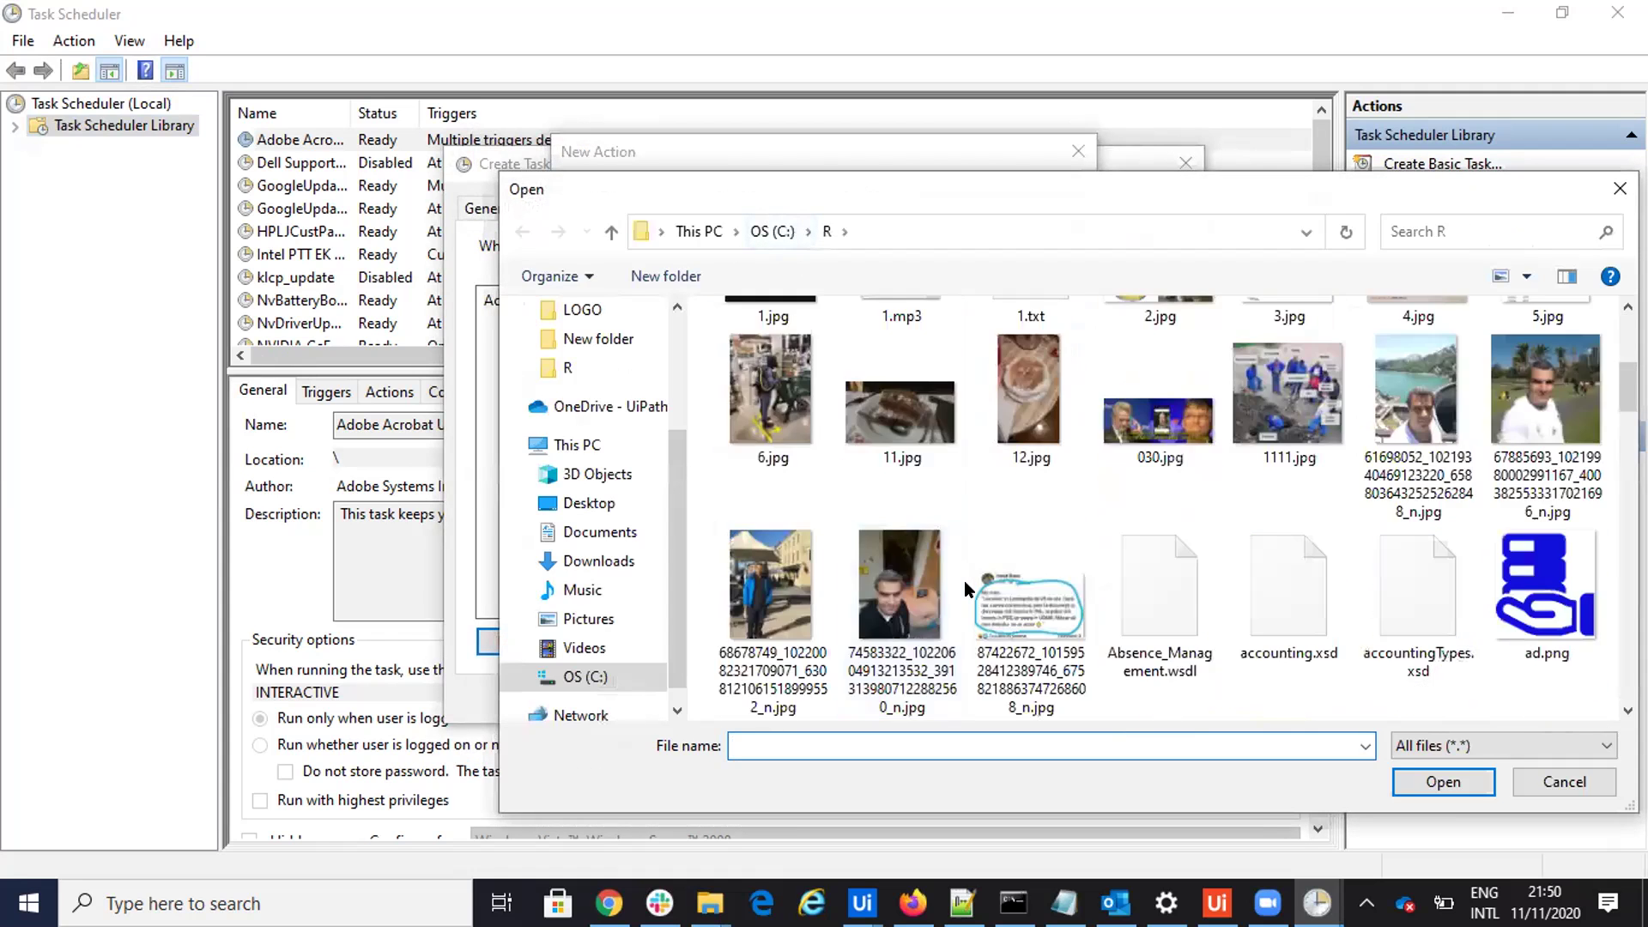
pyautogui.scroll(-10, 965, 587)
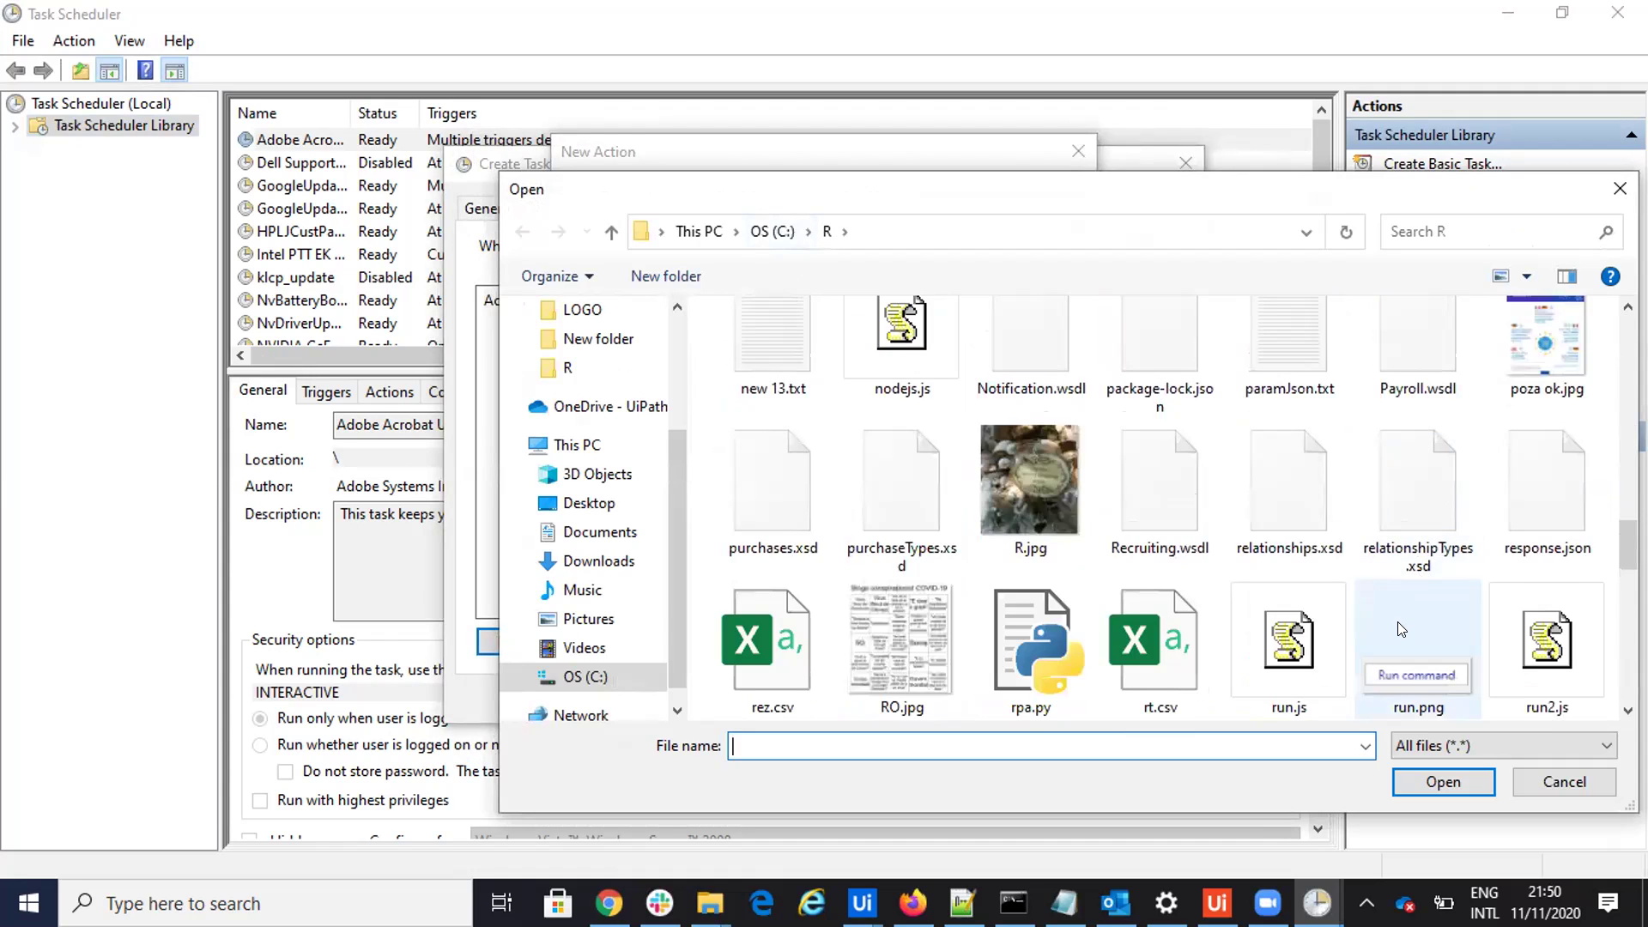
pyautogui.scroll(-3, 1398, 621)
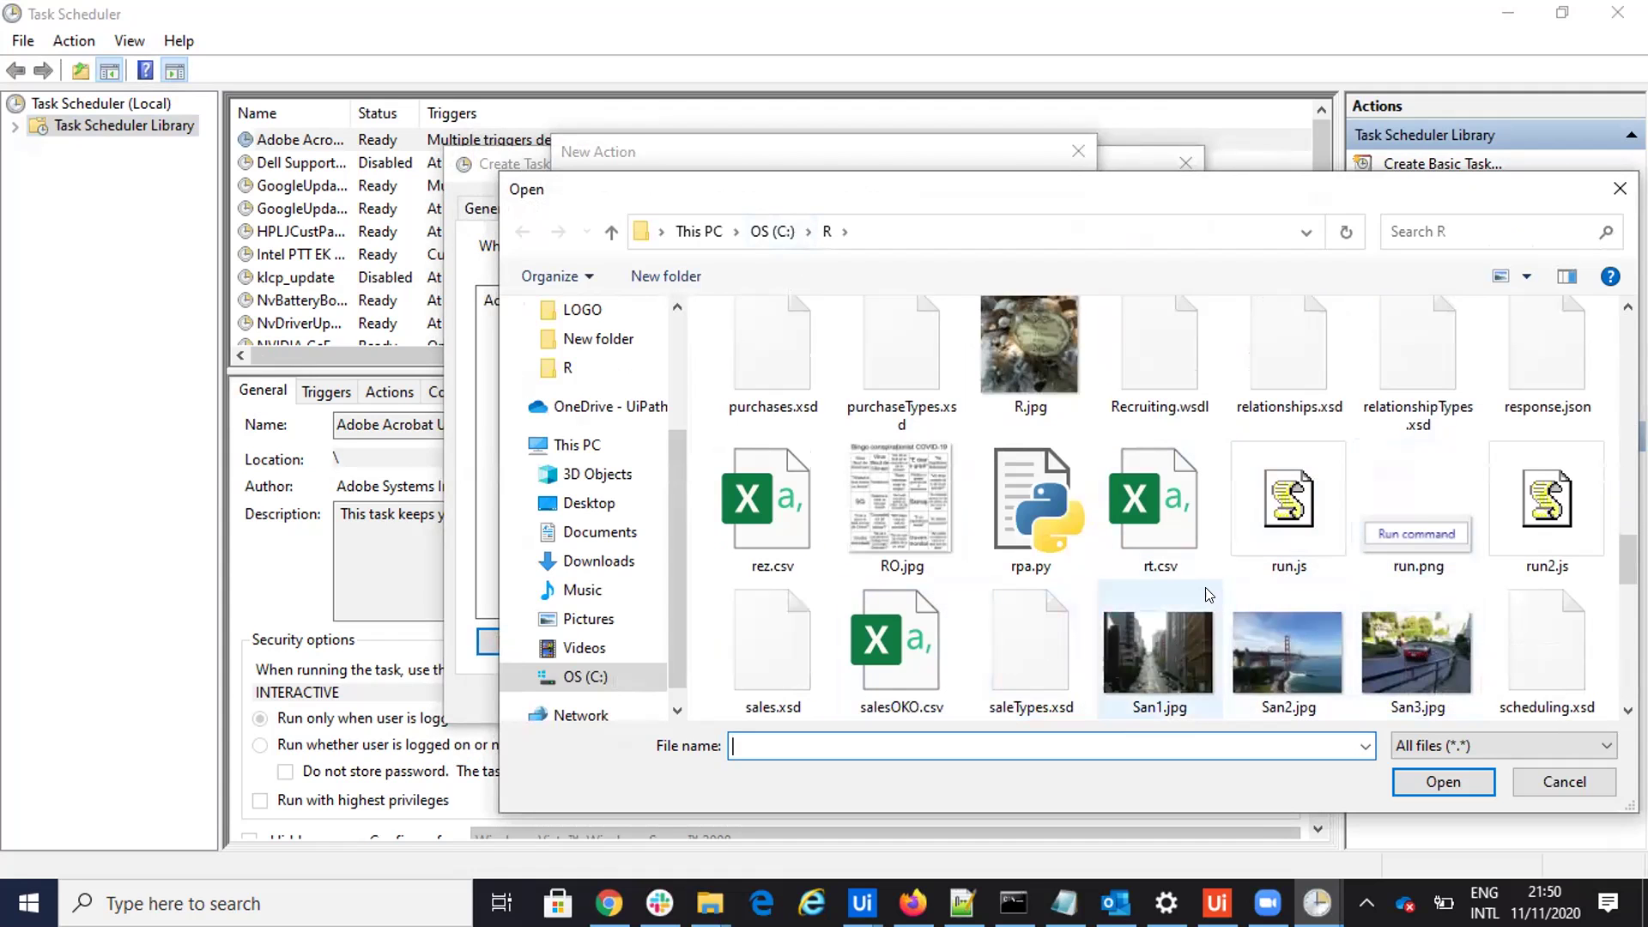
pyautogui.scroll(-3, 1206, 587)
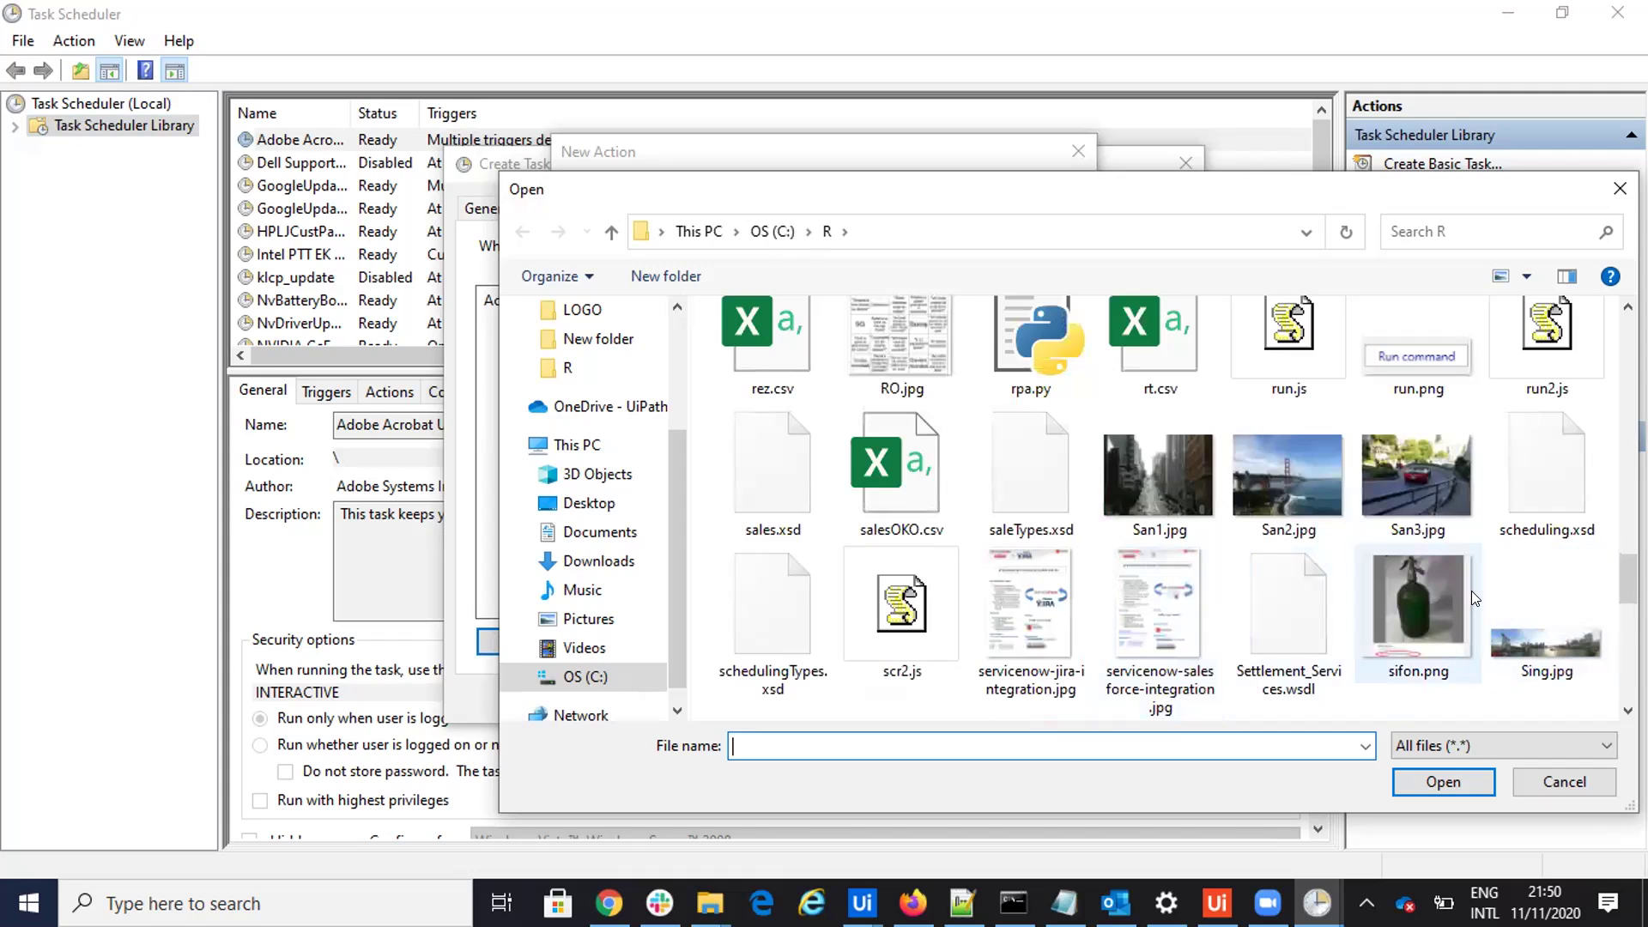
pyautogui.scroll(-5, 1466, 590)
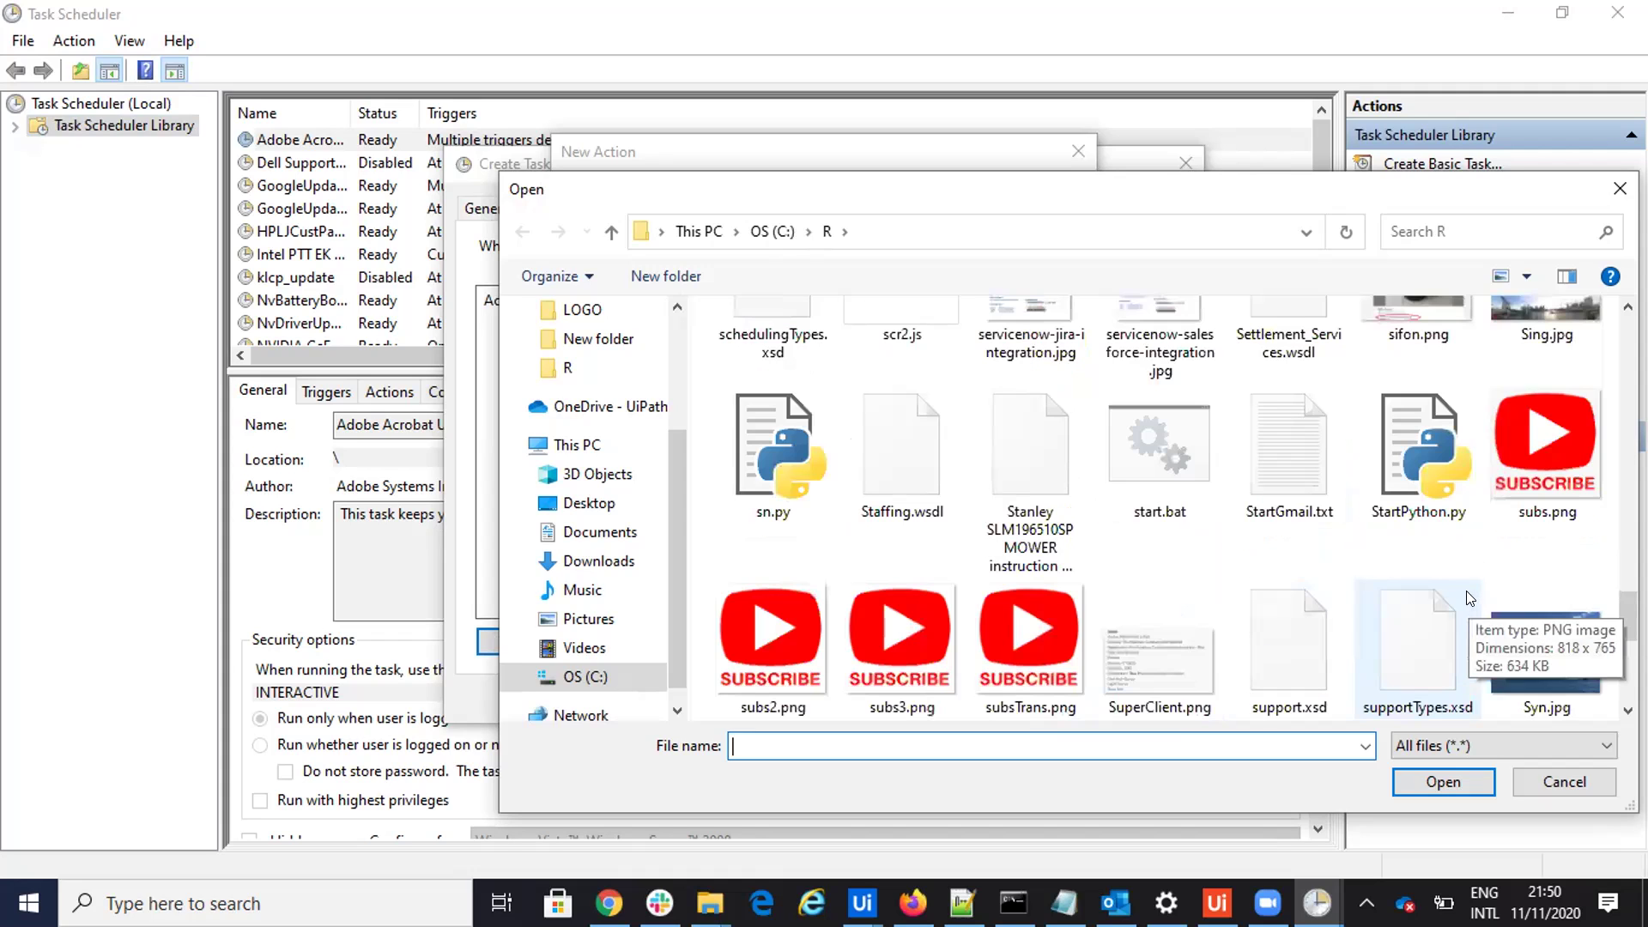
pyautogui.click(1159, 451)
pyautogui.click(1443, 782)
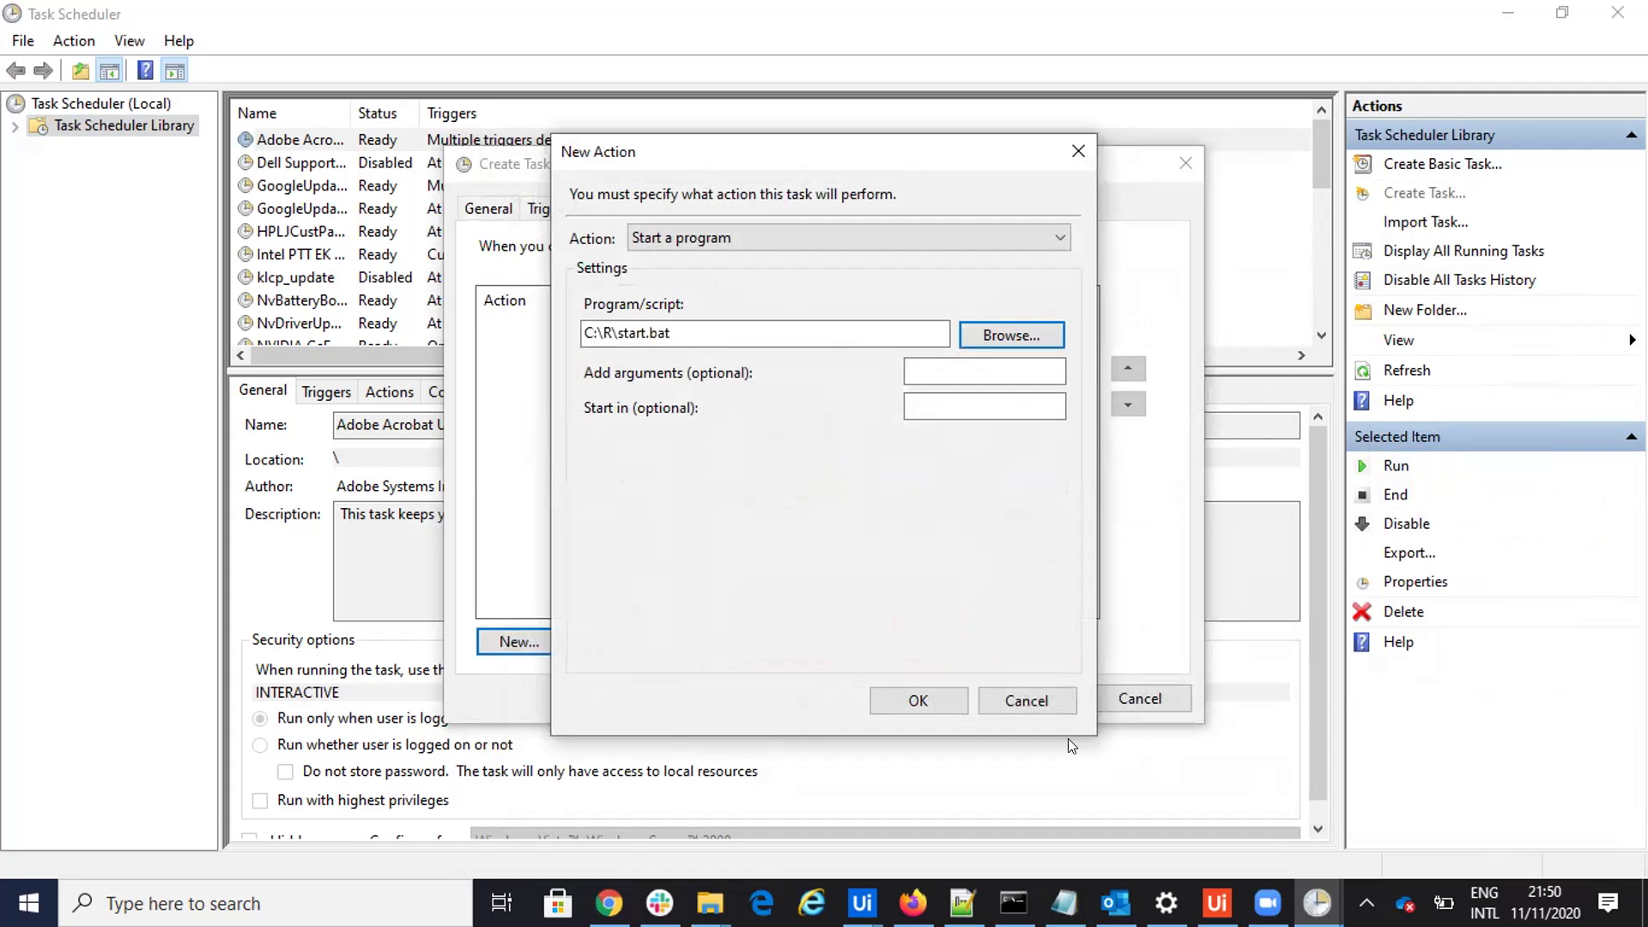
pyautogui.click(913, 705)
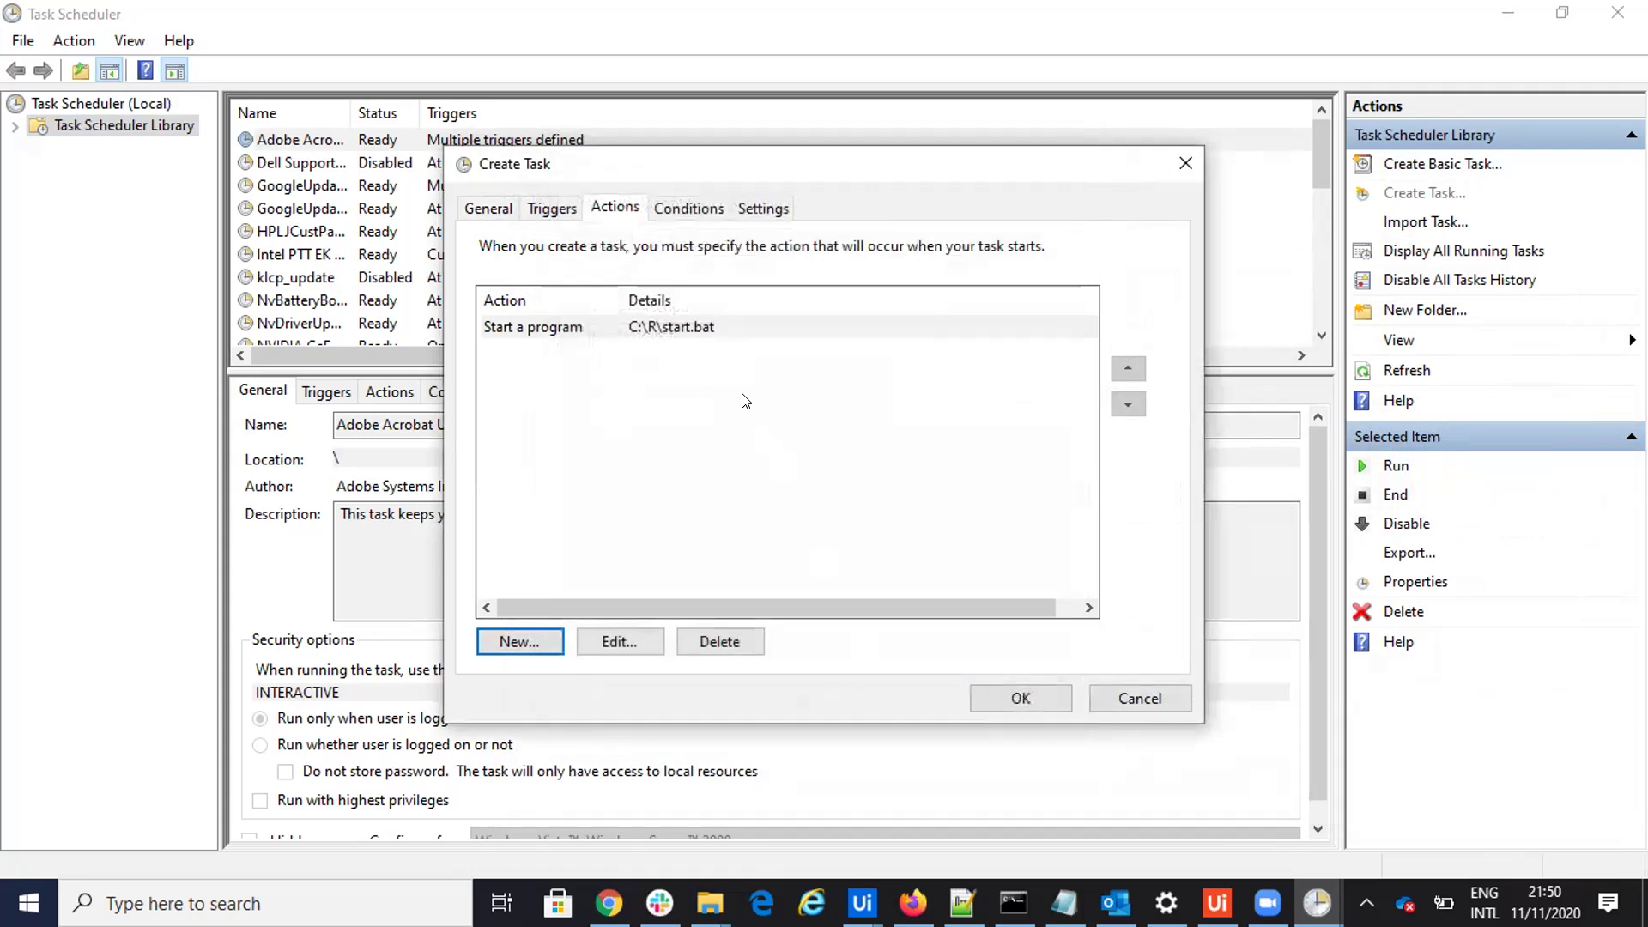
# Step: Remove the condition that starts the task only on AC power, check the remaining settings, and save TestRobot2
pyautogui.click(706, 208)
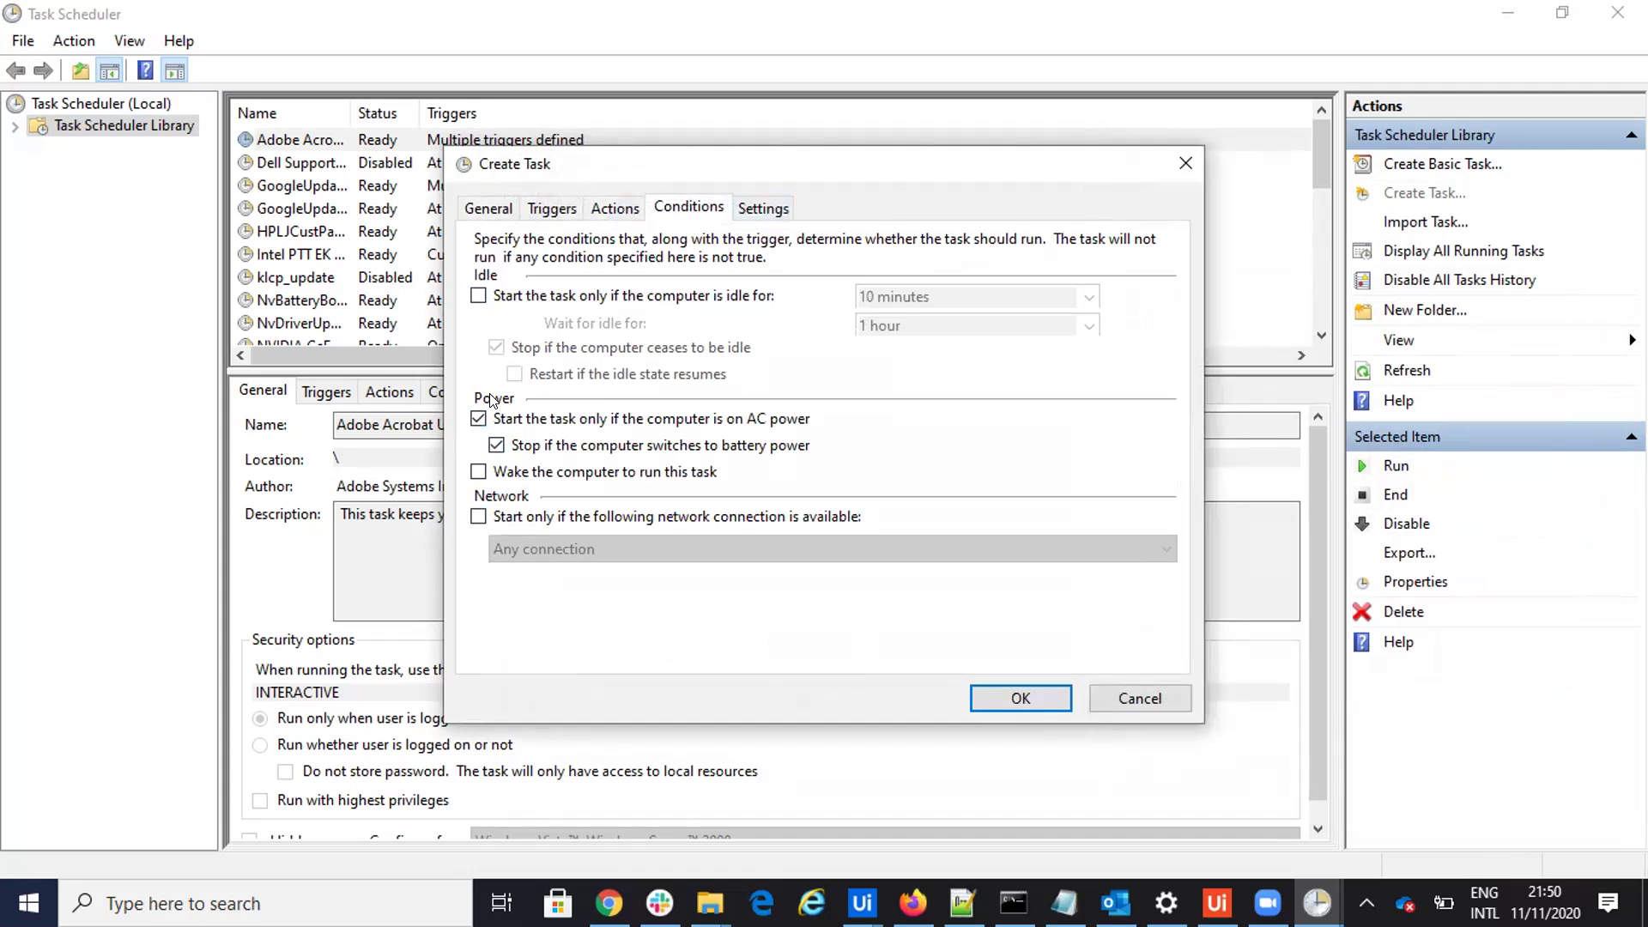
pyautogui.click(478, 418)
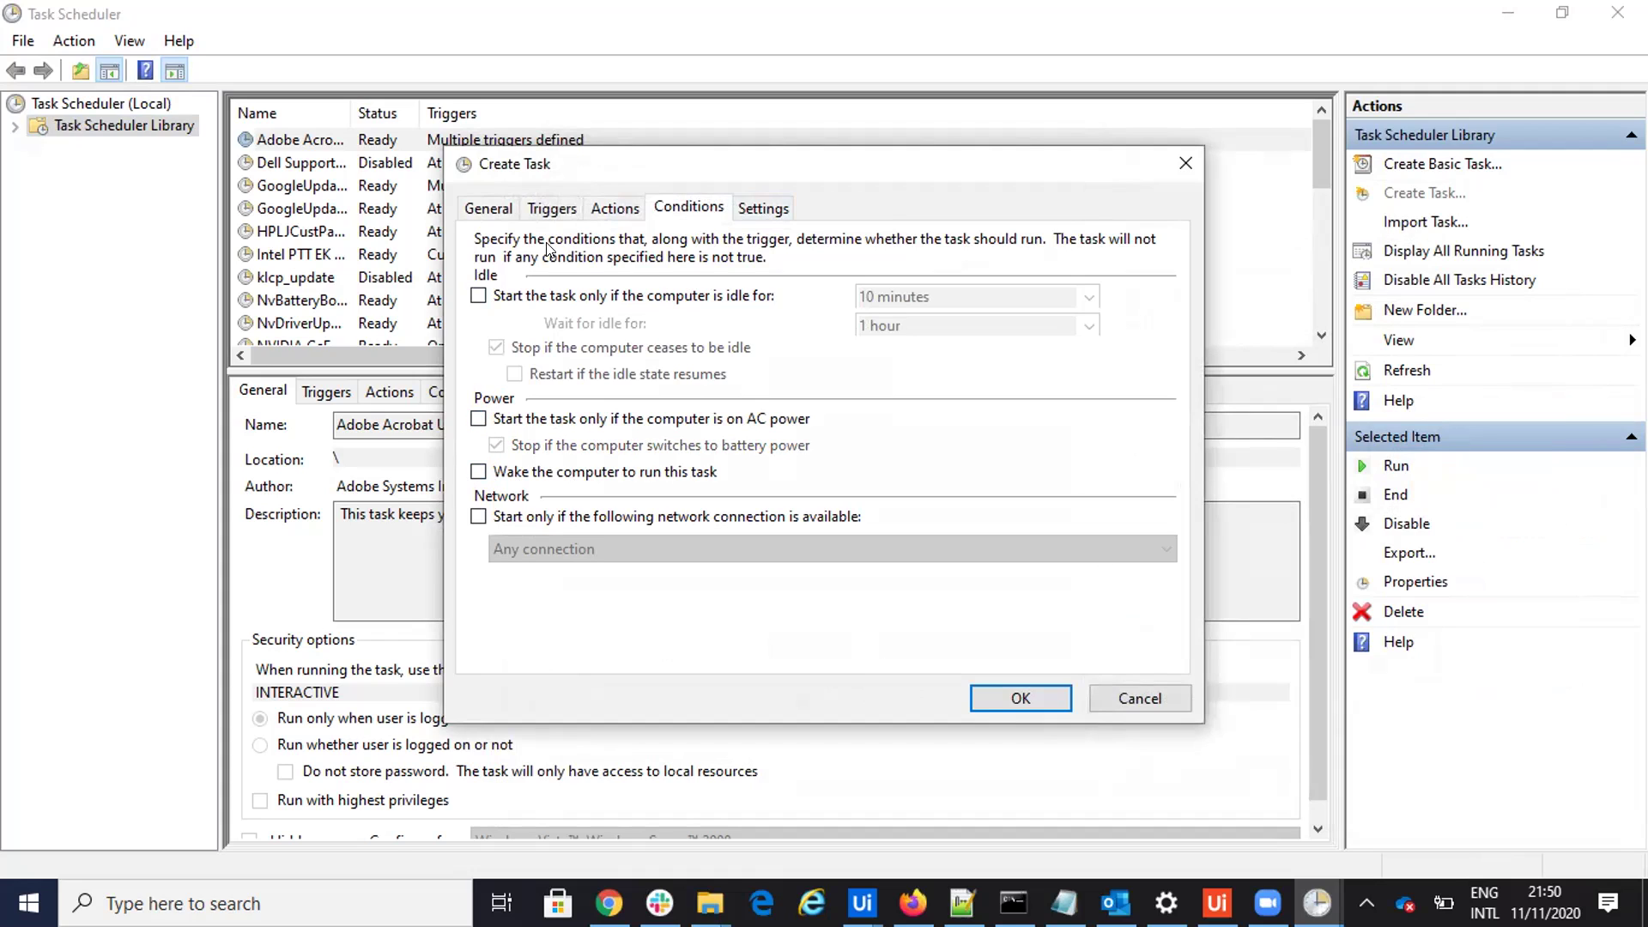
pyautogui.click(775, 213)
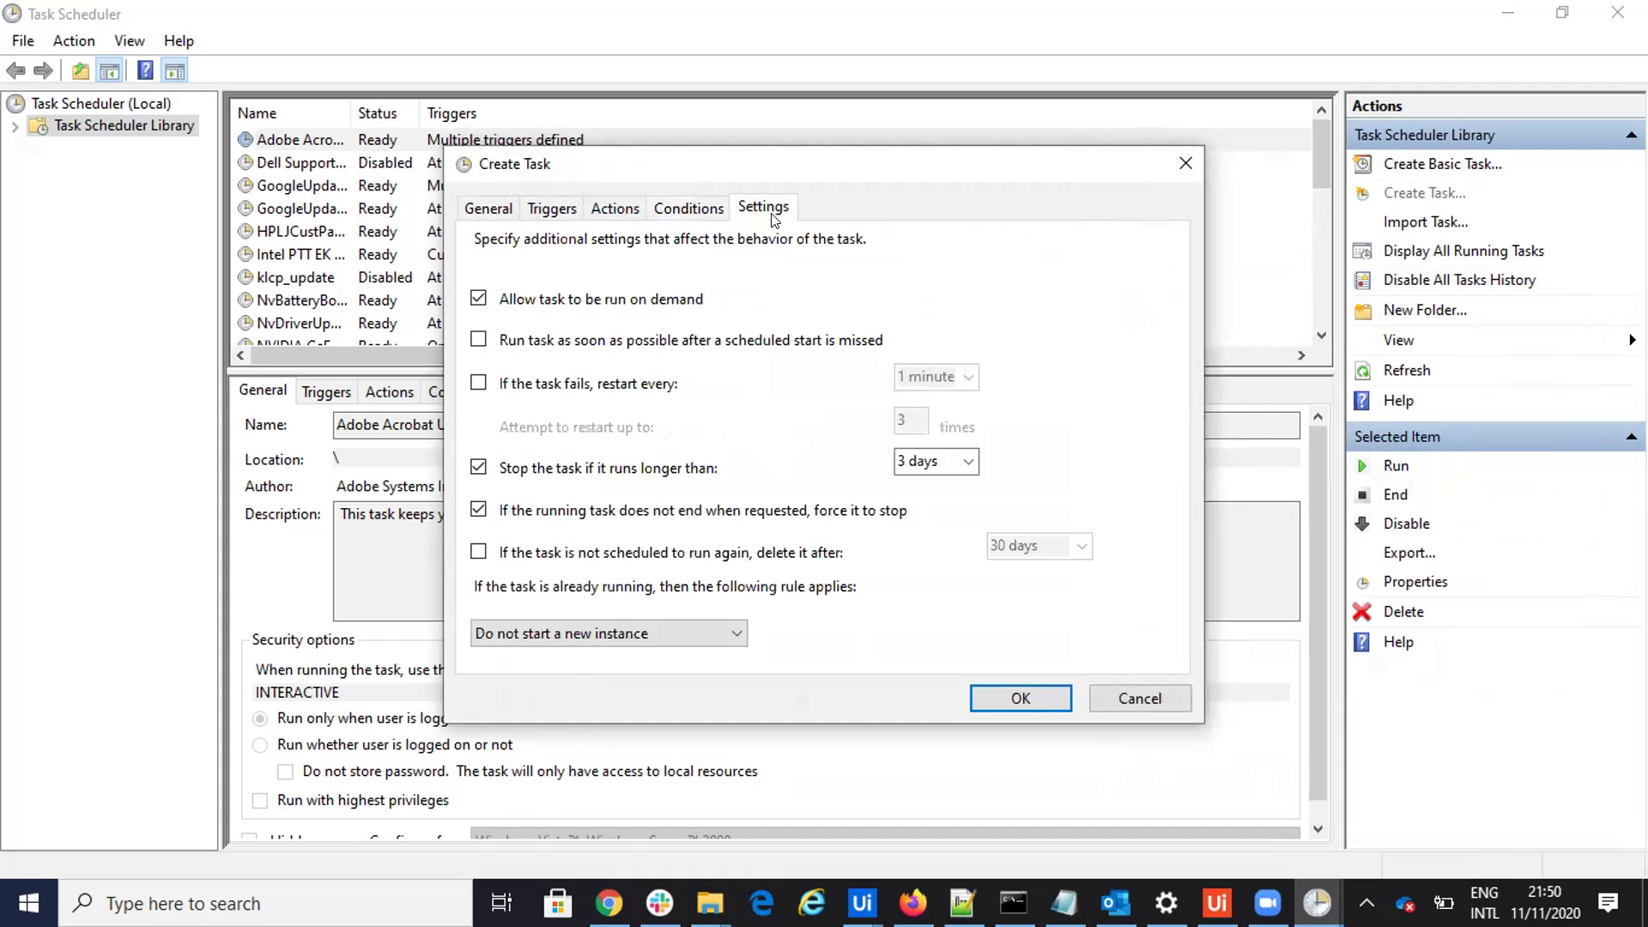
pyautogui.click(488, 210)
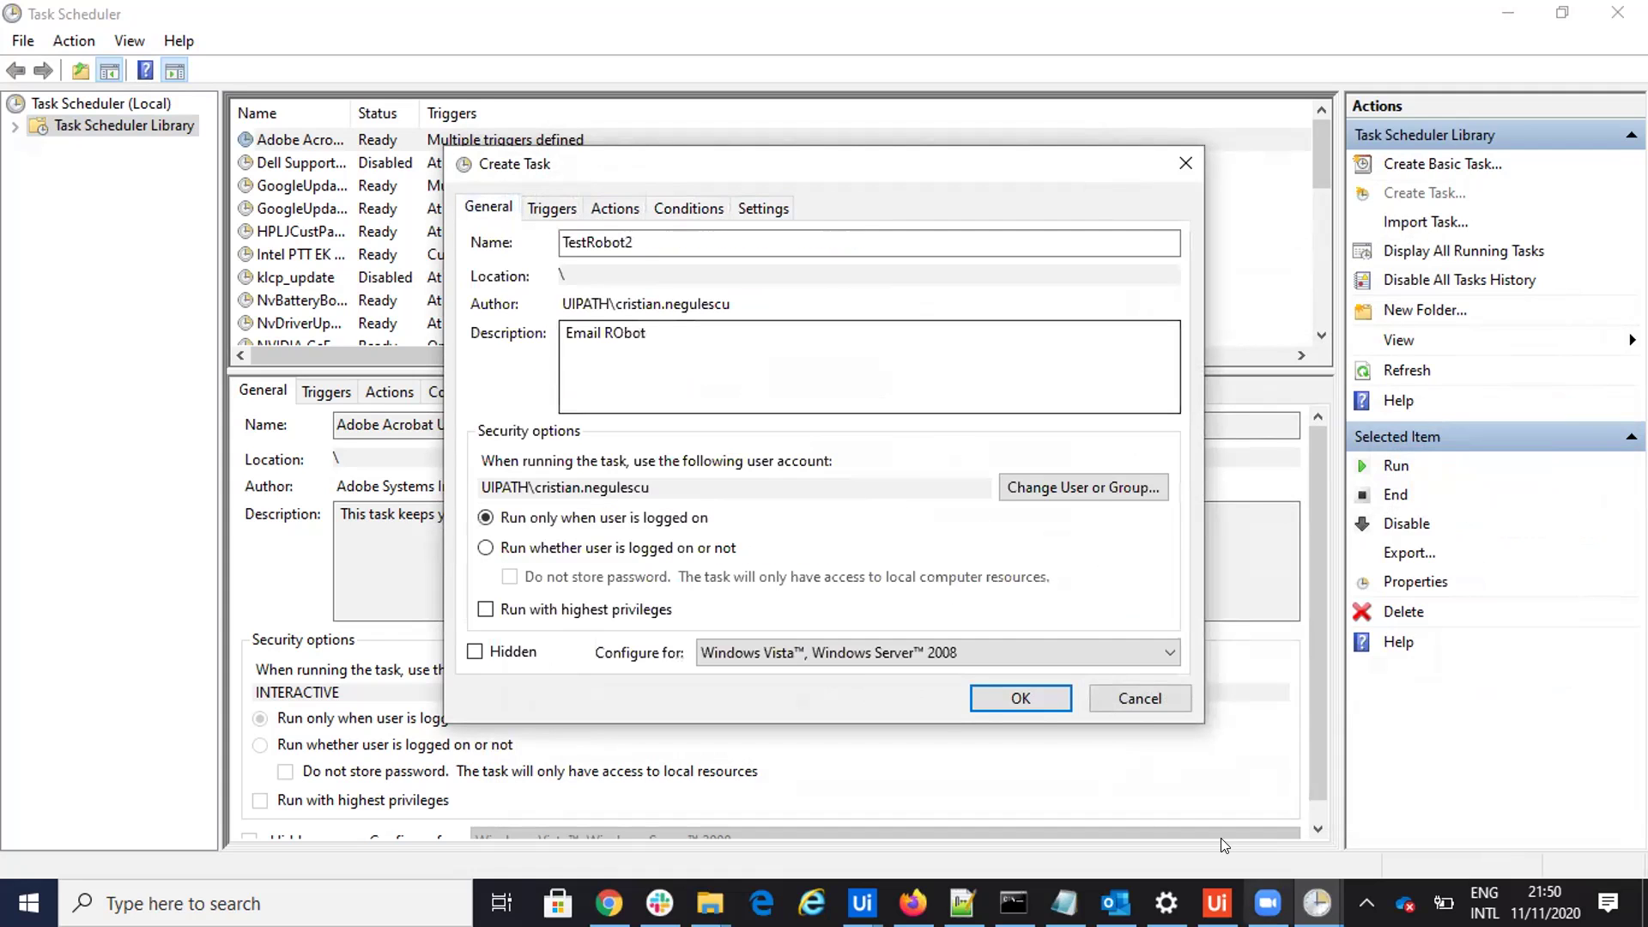
pyautogui.click(1010, 701)
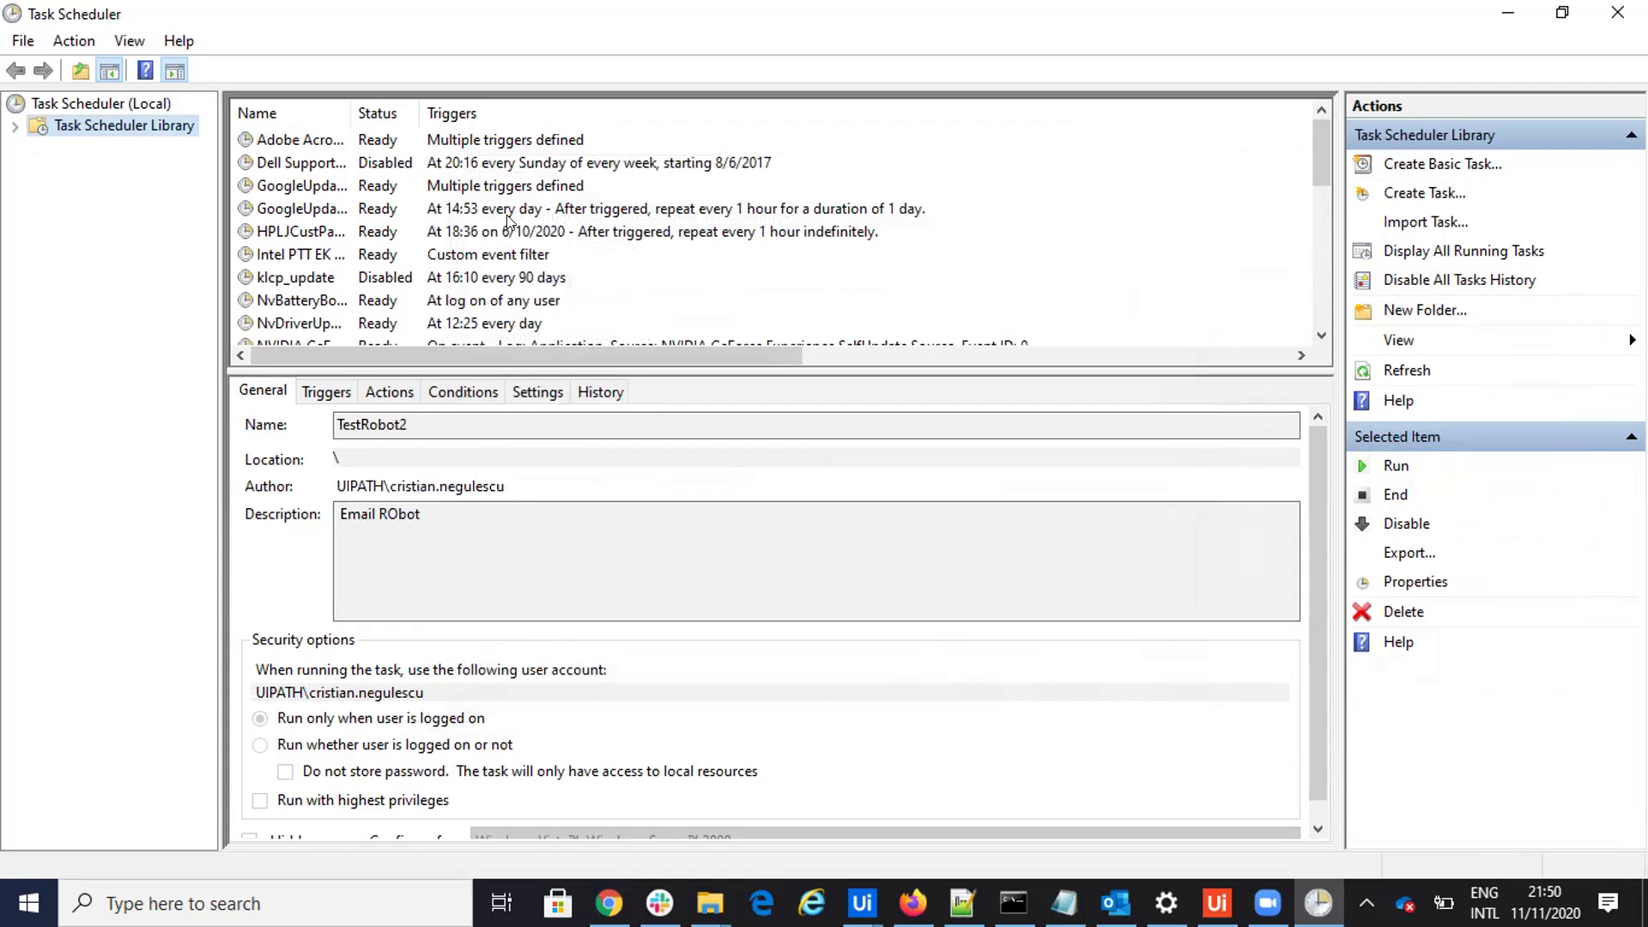
# Step: Find TestRobot2 in the task library and check its trigger, next run time and last run result
pyautogui.scroll(-5, 528, 229)
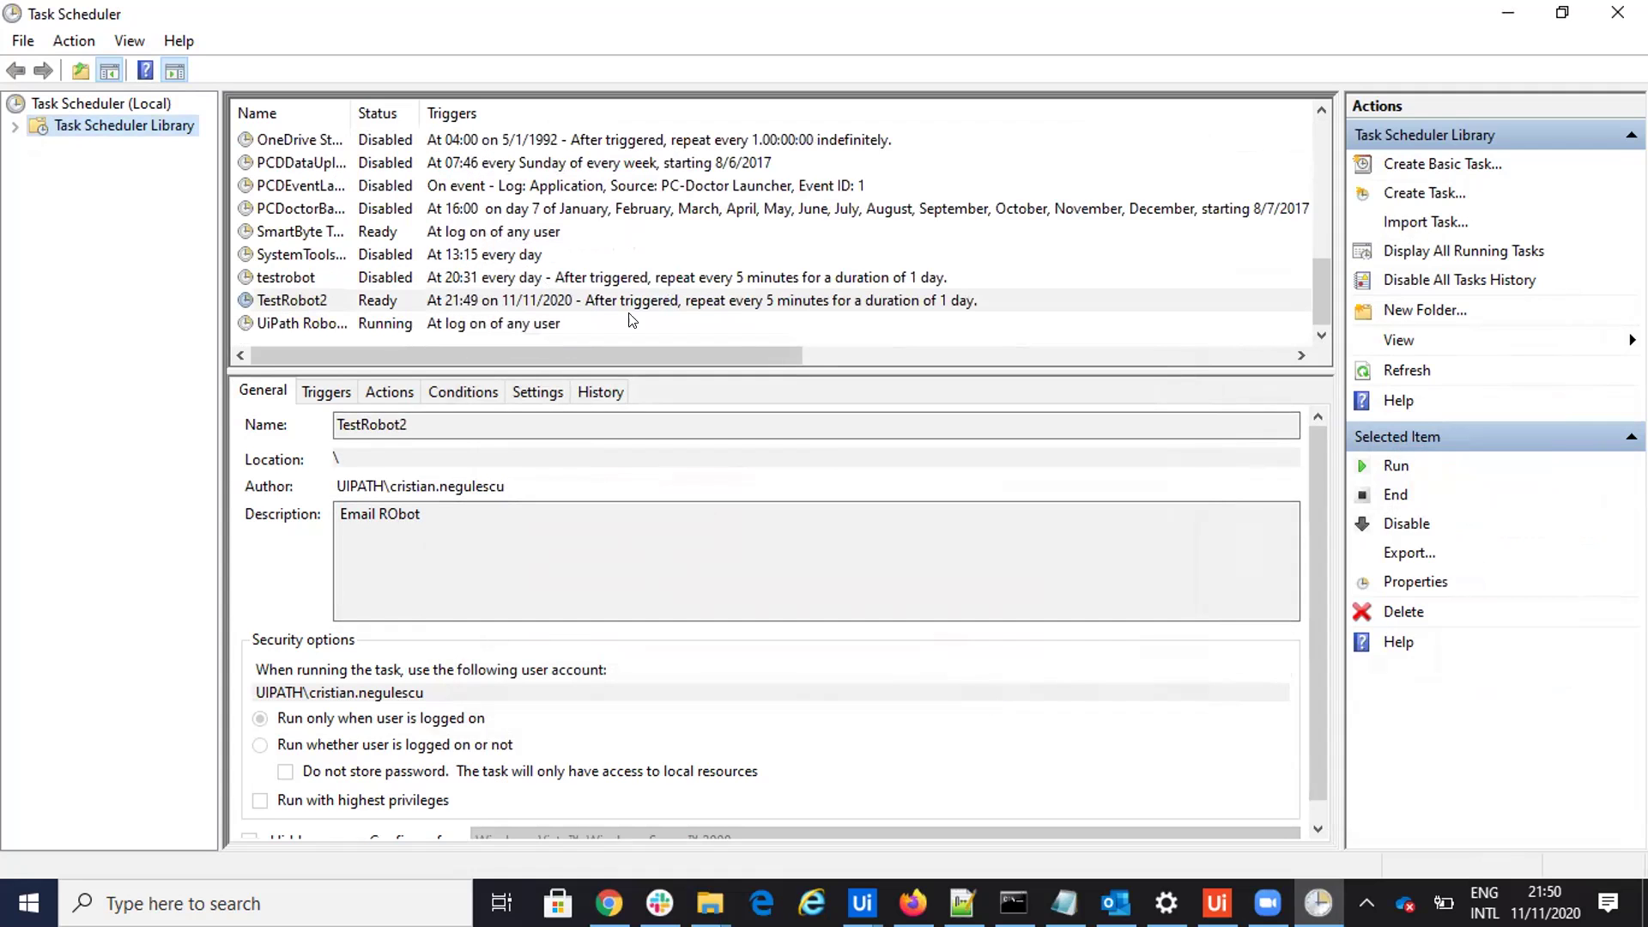
pyautogui.click(1220, 359)
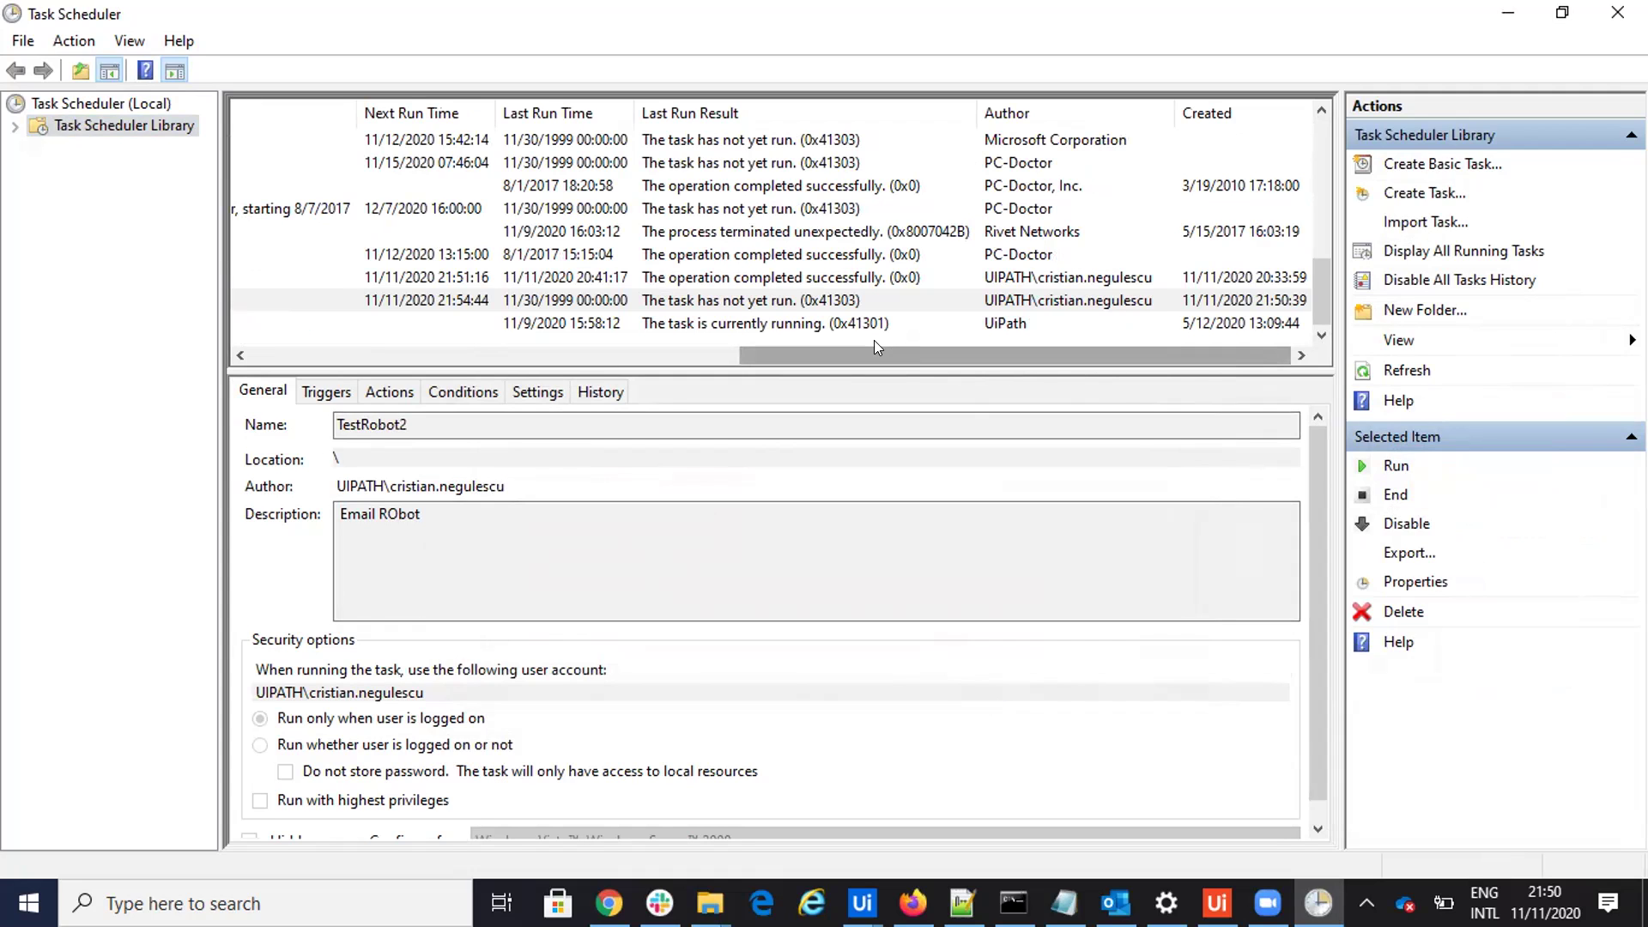
pyautogui.moveTo(874, 343); pyautogui.dragTo(343, 358)
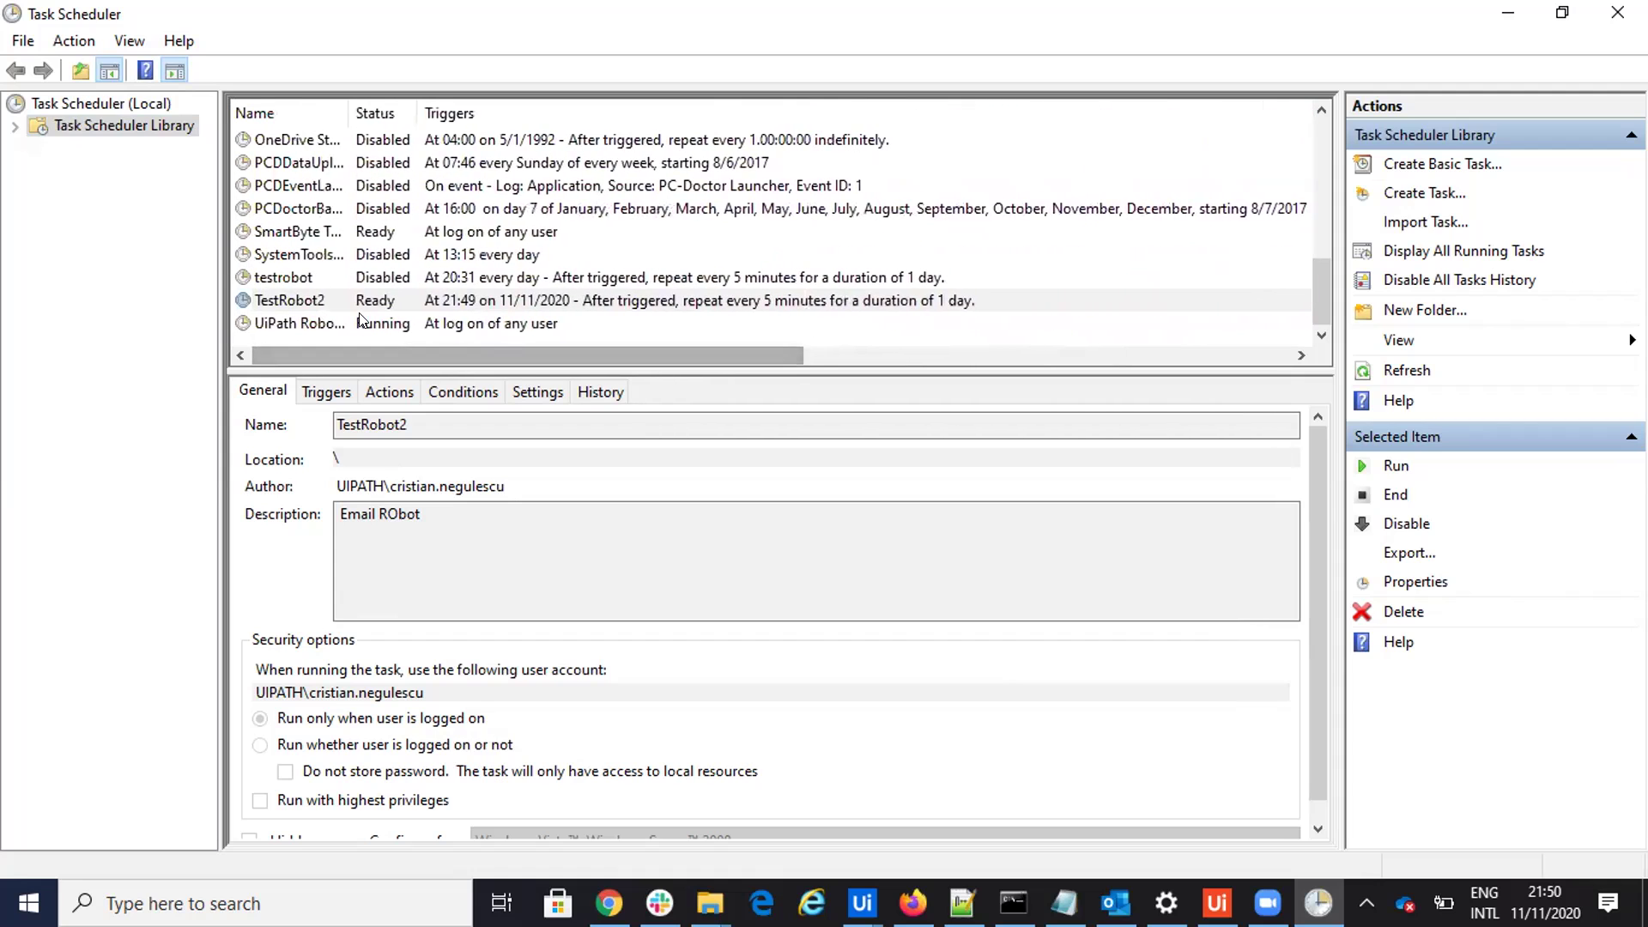
pyautogui.moveTo(541, 350); pyautogui.dragTo(861, 335)
pyautogui.scroll(2, 860, 335)
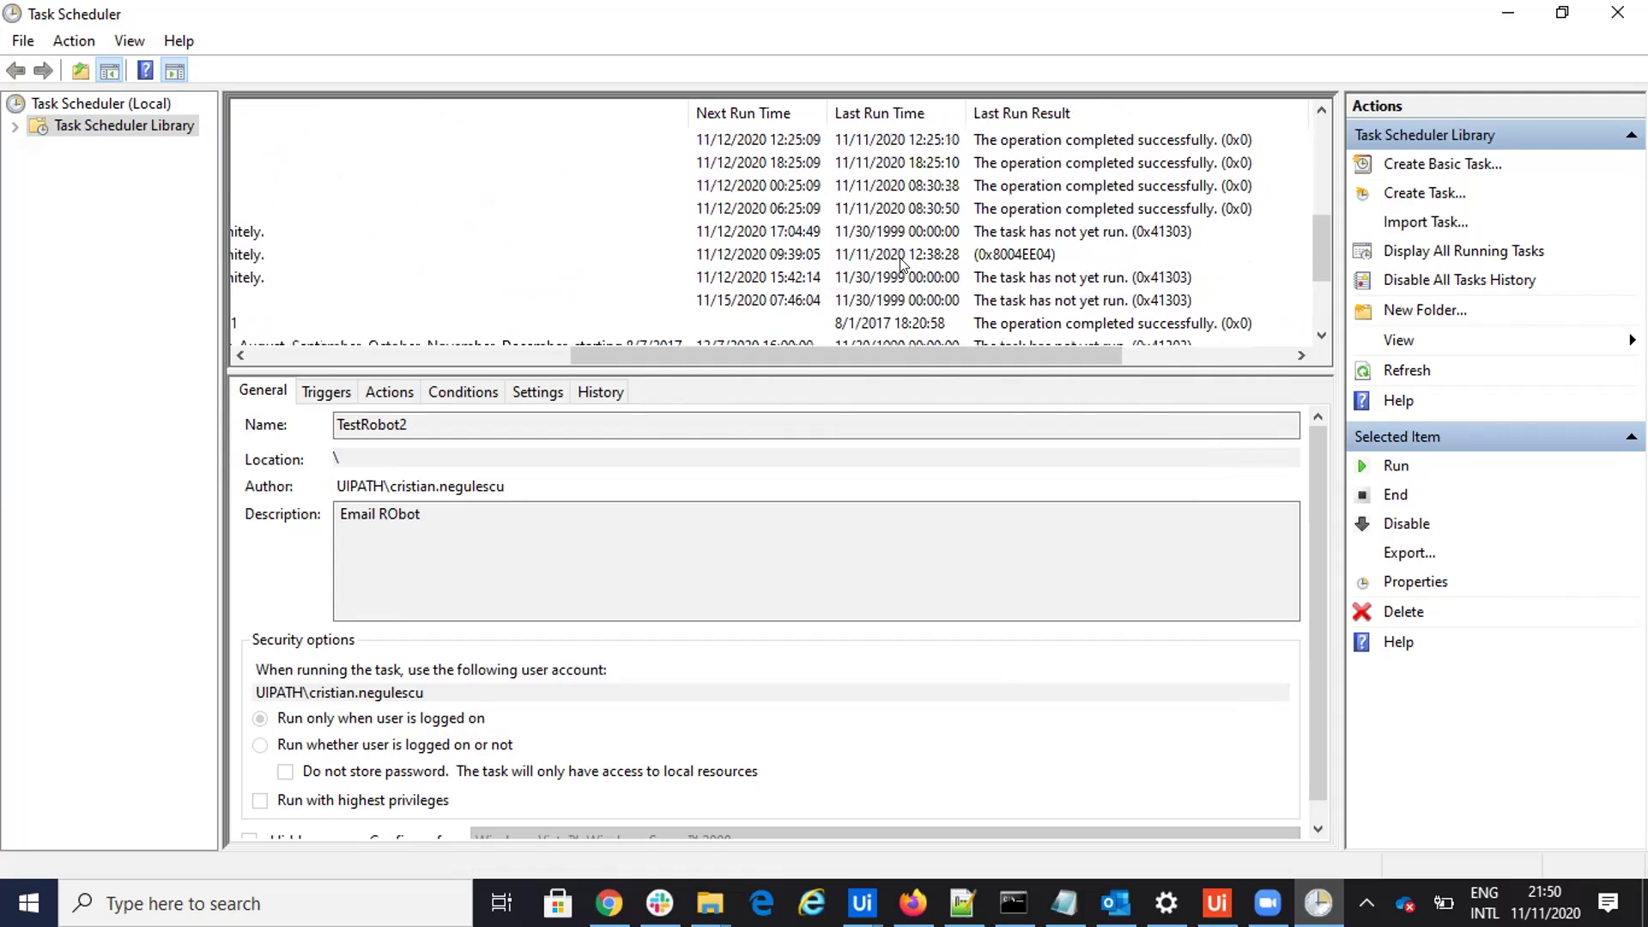
pyautogui.scroll(-2, 816, 276)
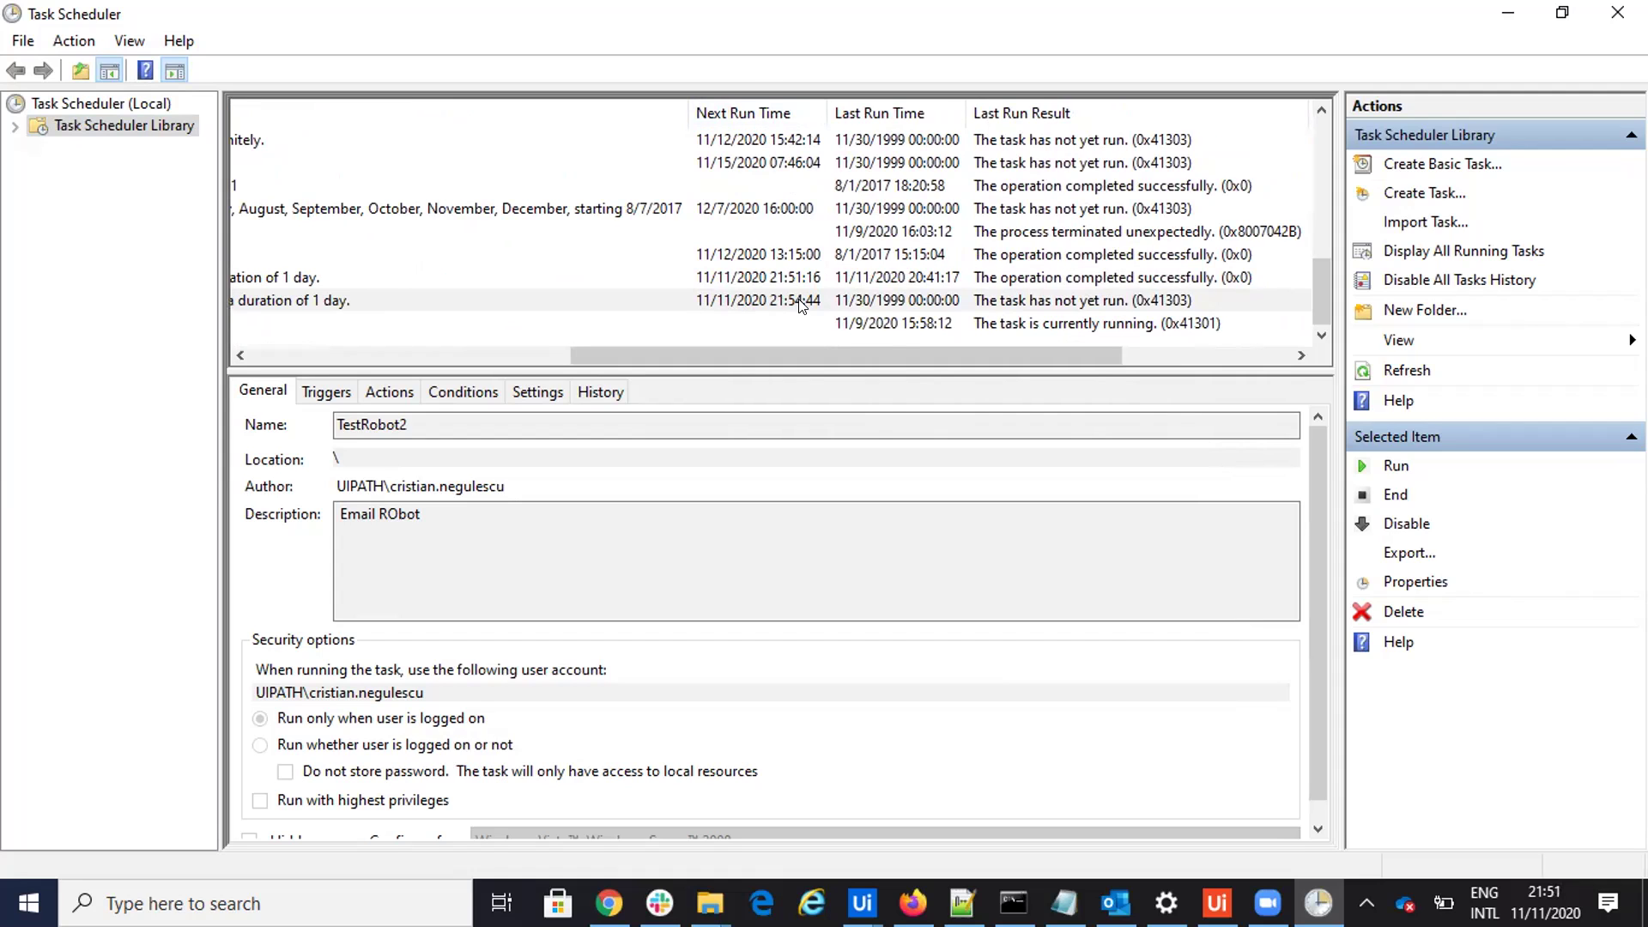
# Step: Switch to the Gmail window in Firefox showing the "TEst from CMD" conversation and close the browser
pyautogui.moveTo(913, 903)
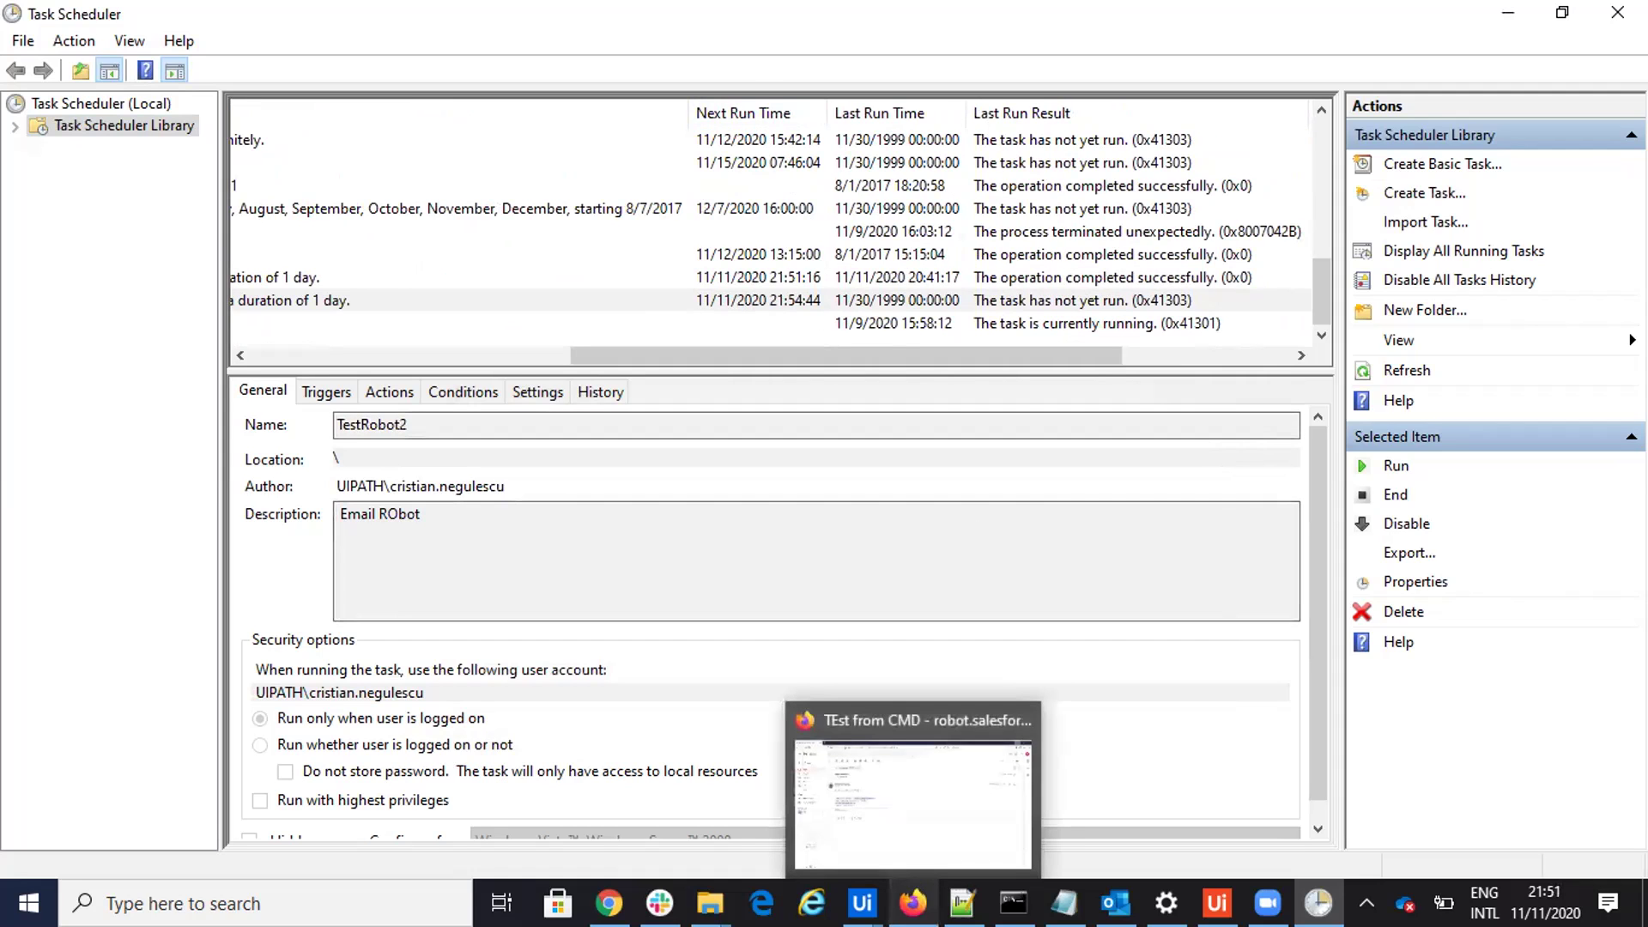
pyautogui.click(824, 781)
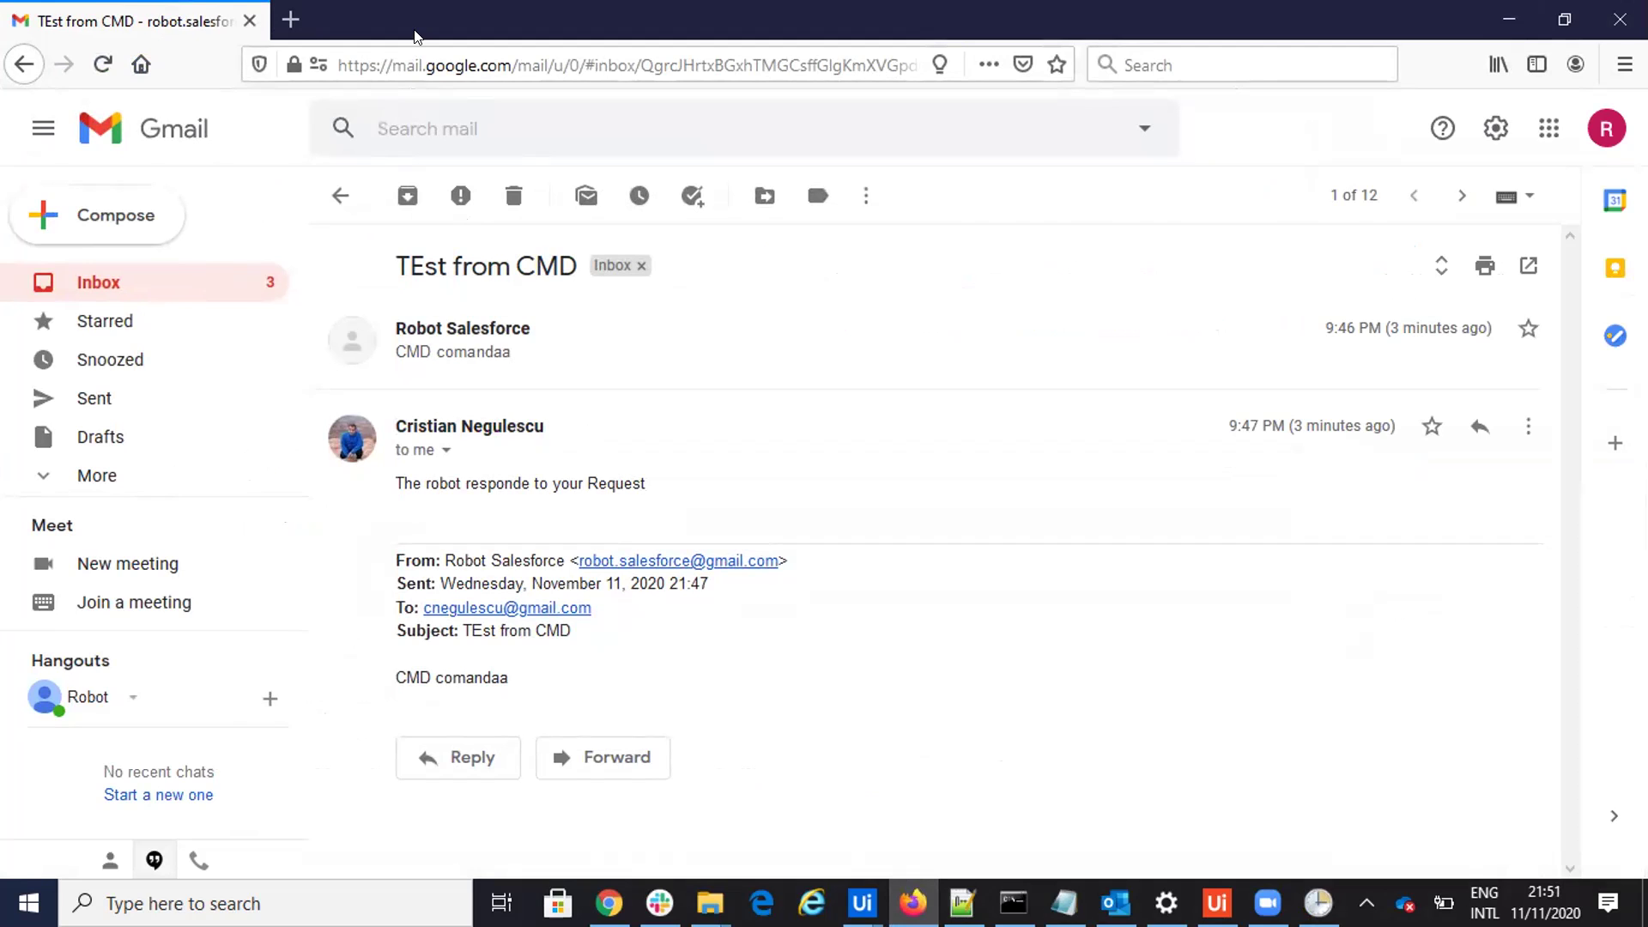
pyautogui.hotkey('alt', 'F4')
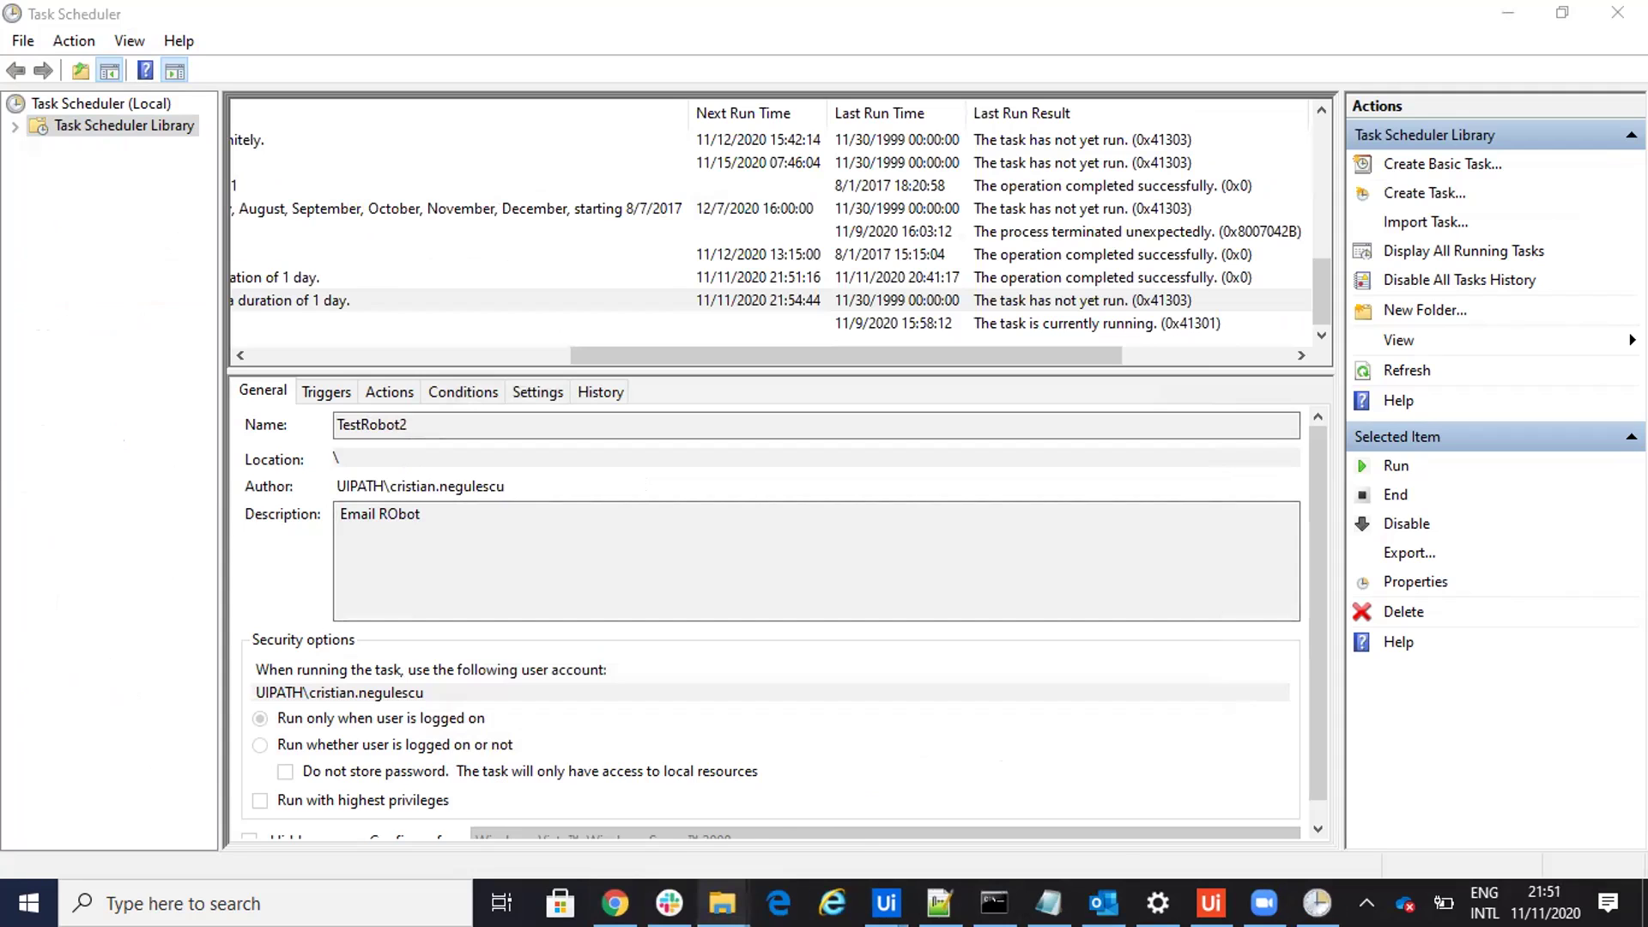
pyautogui.moveTo(723, 903)
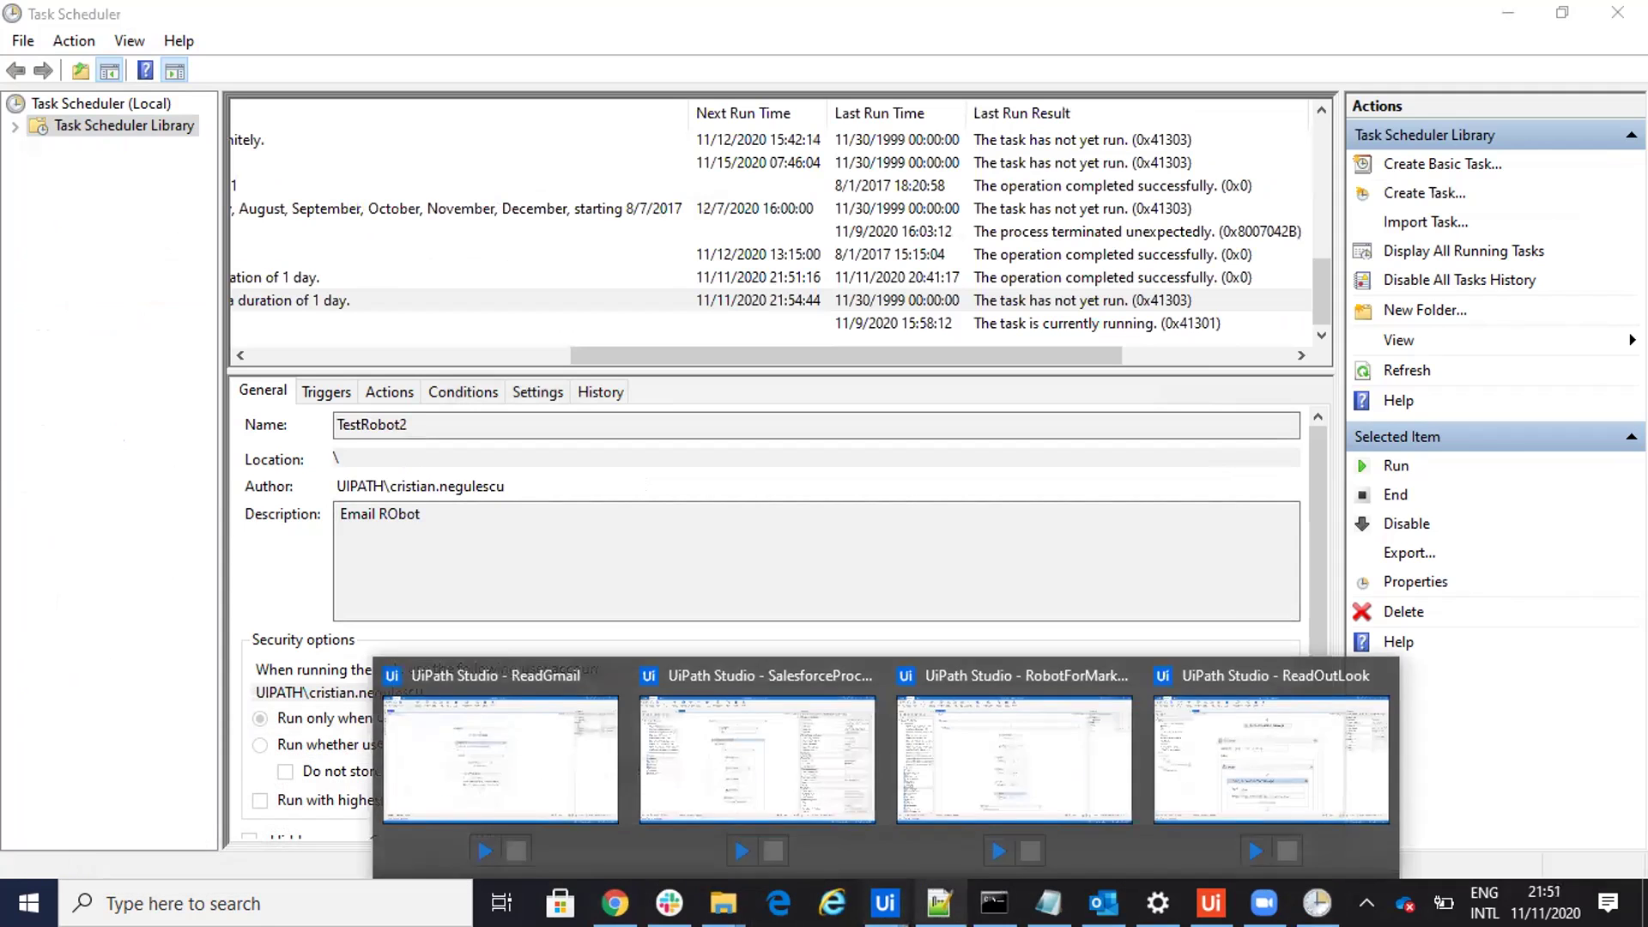
# Step: Compose a Gmail message to the contact's e-mail with subject "test for schedueelee" and body "Hello Body please autorespone." and send it
pyautogui.moveTo(1317, 903)
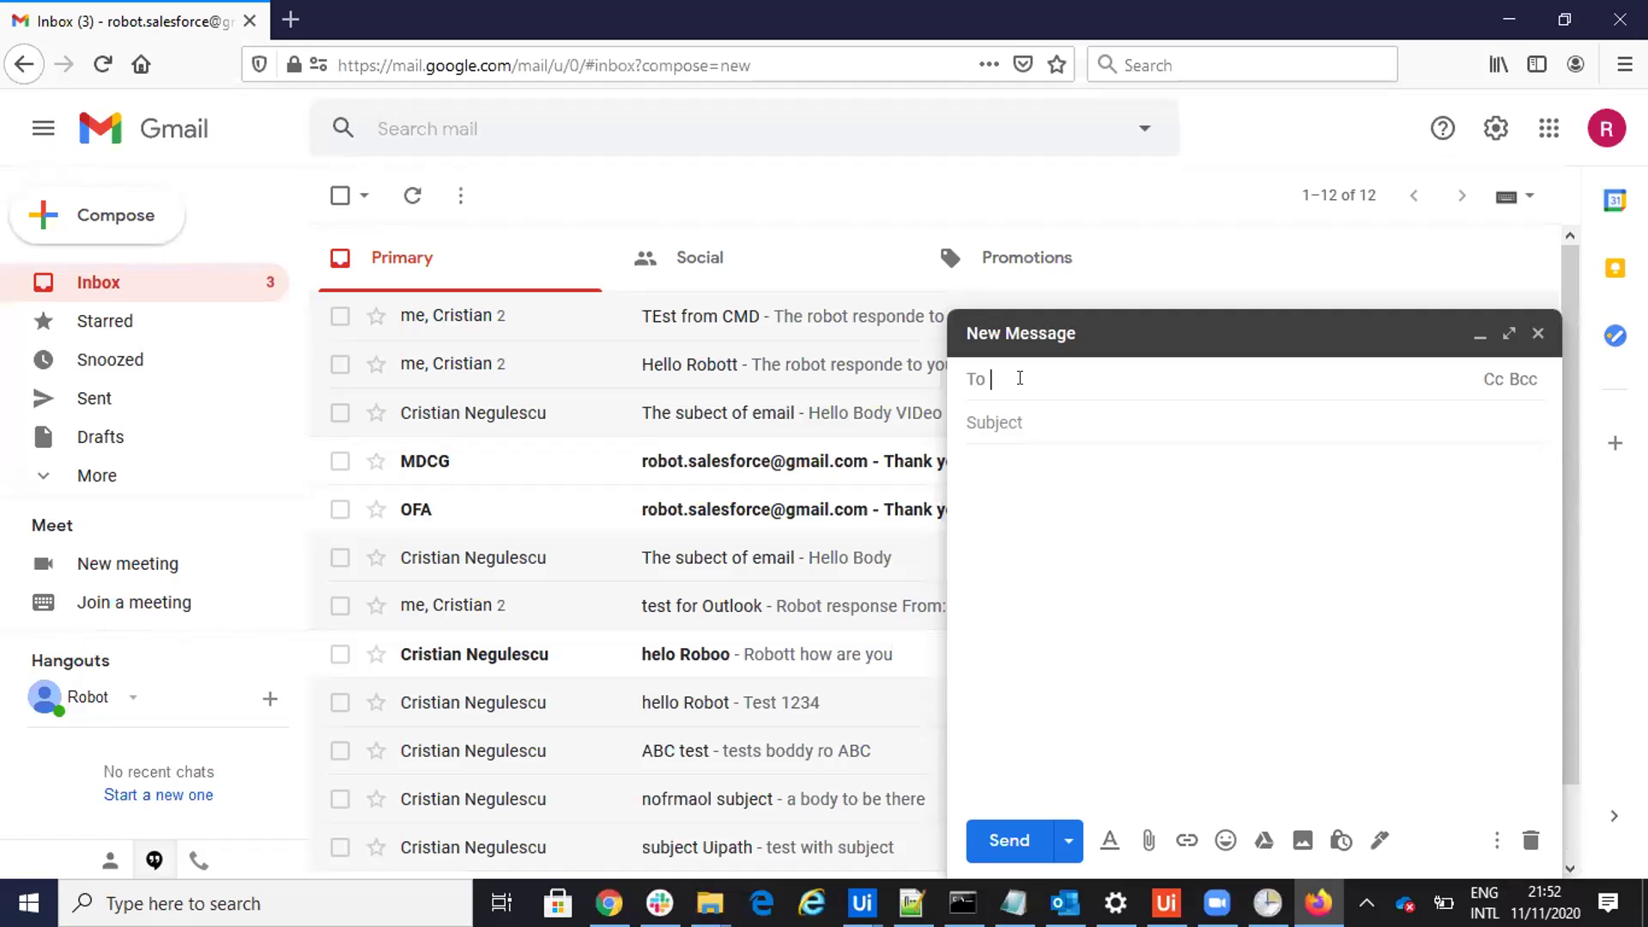
pyautogui.write('cne')
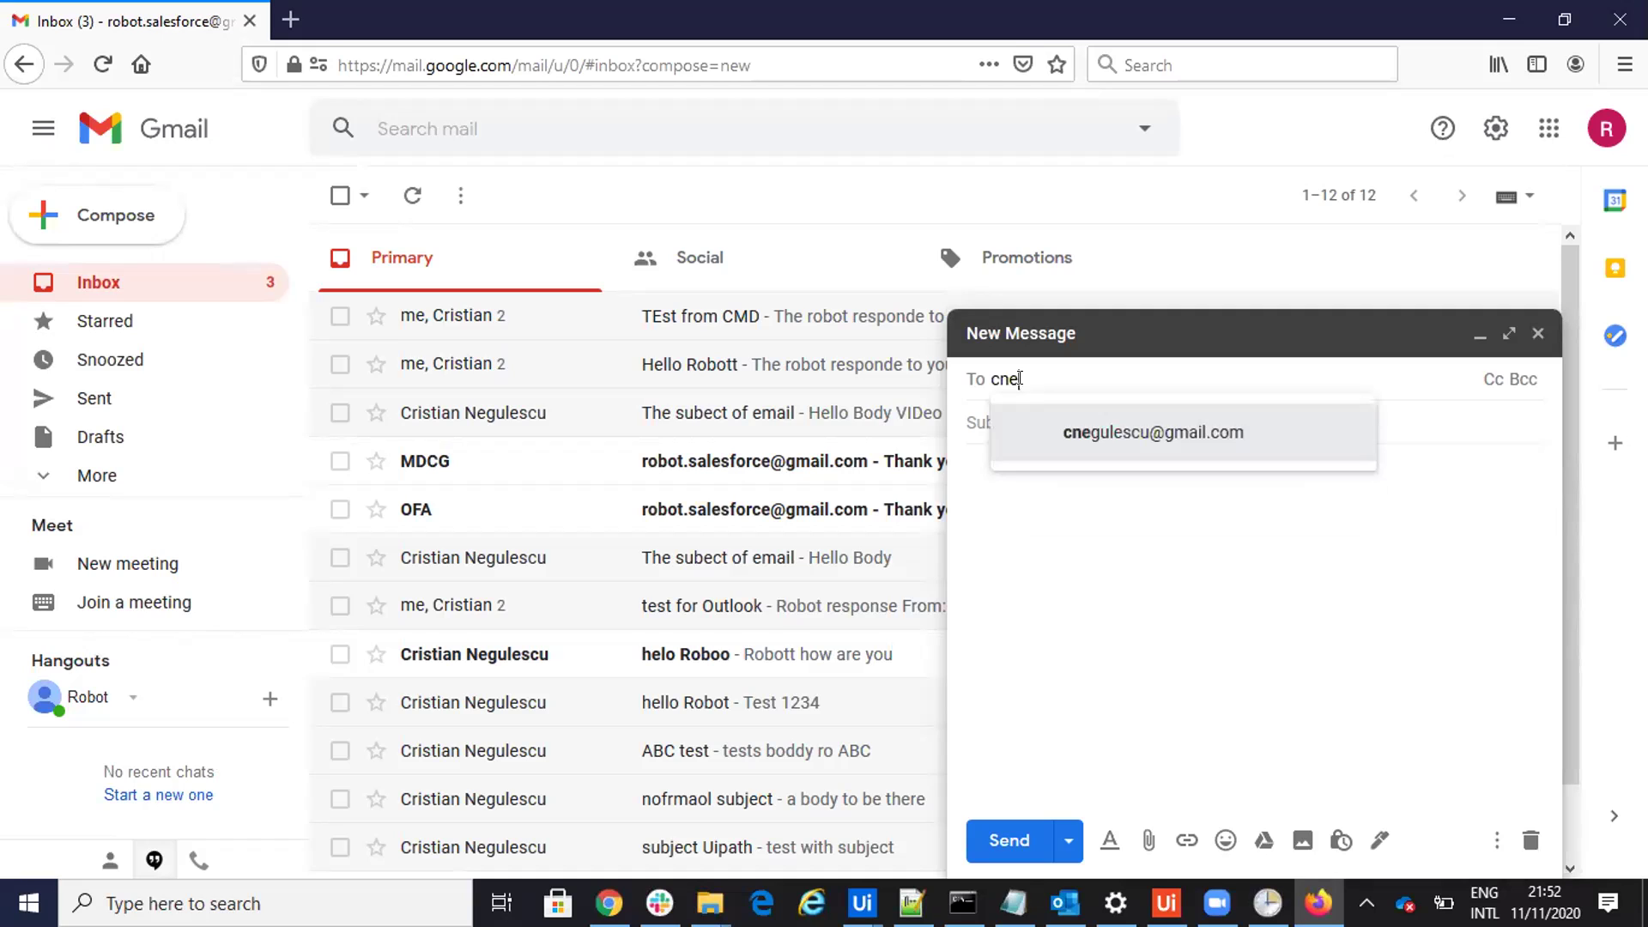
pyautogui.click(1121, 451)
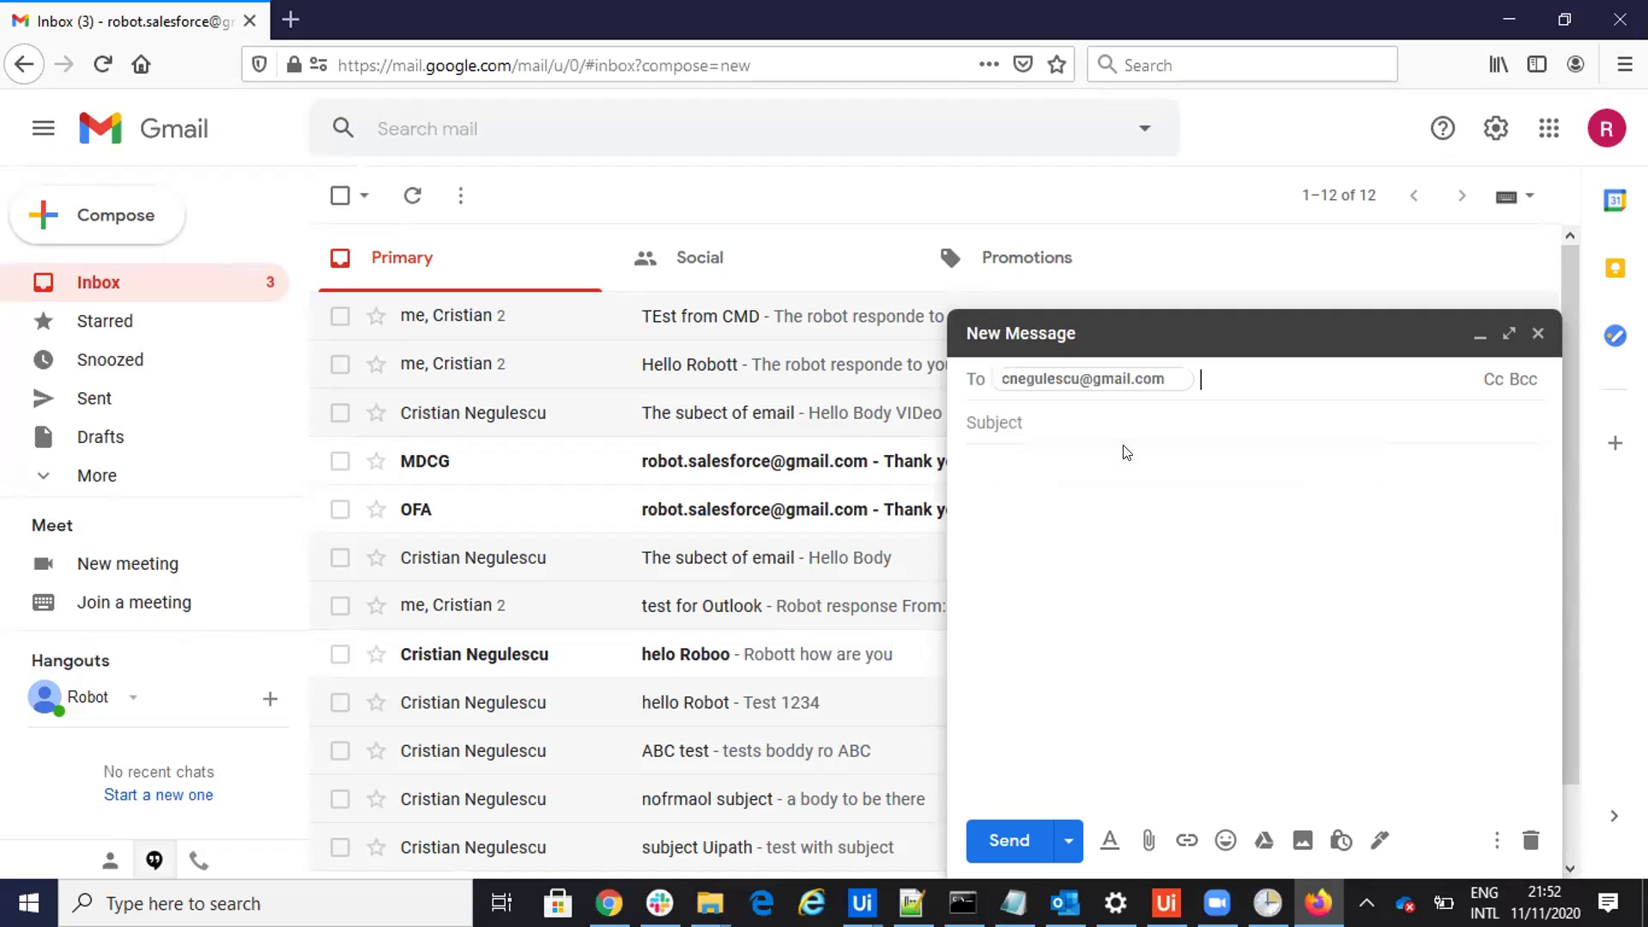
pyautogui.click(1033, 422)
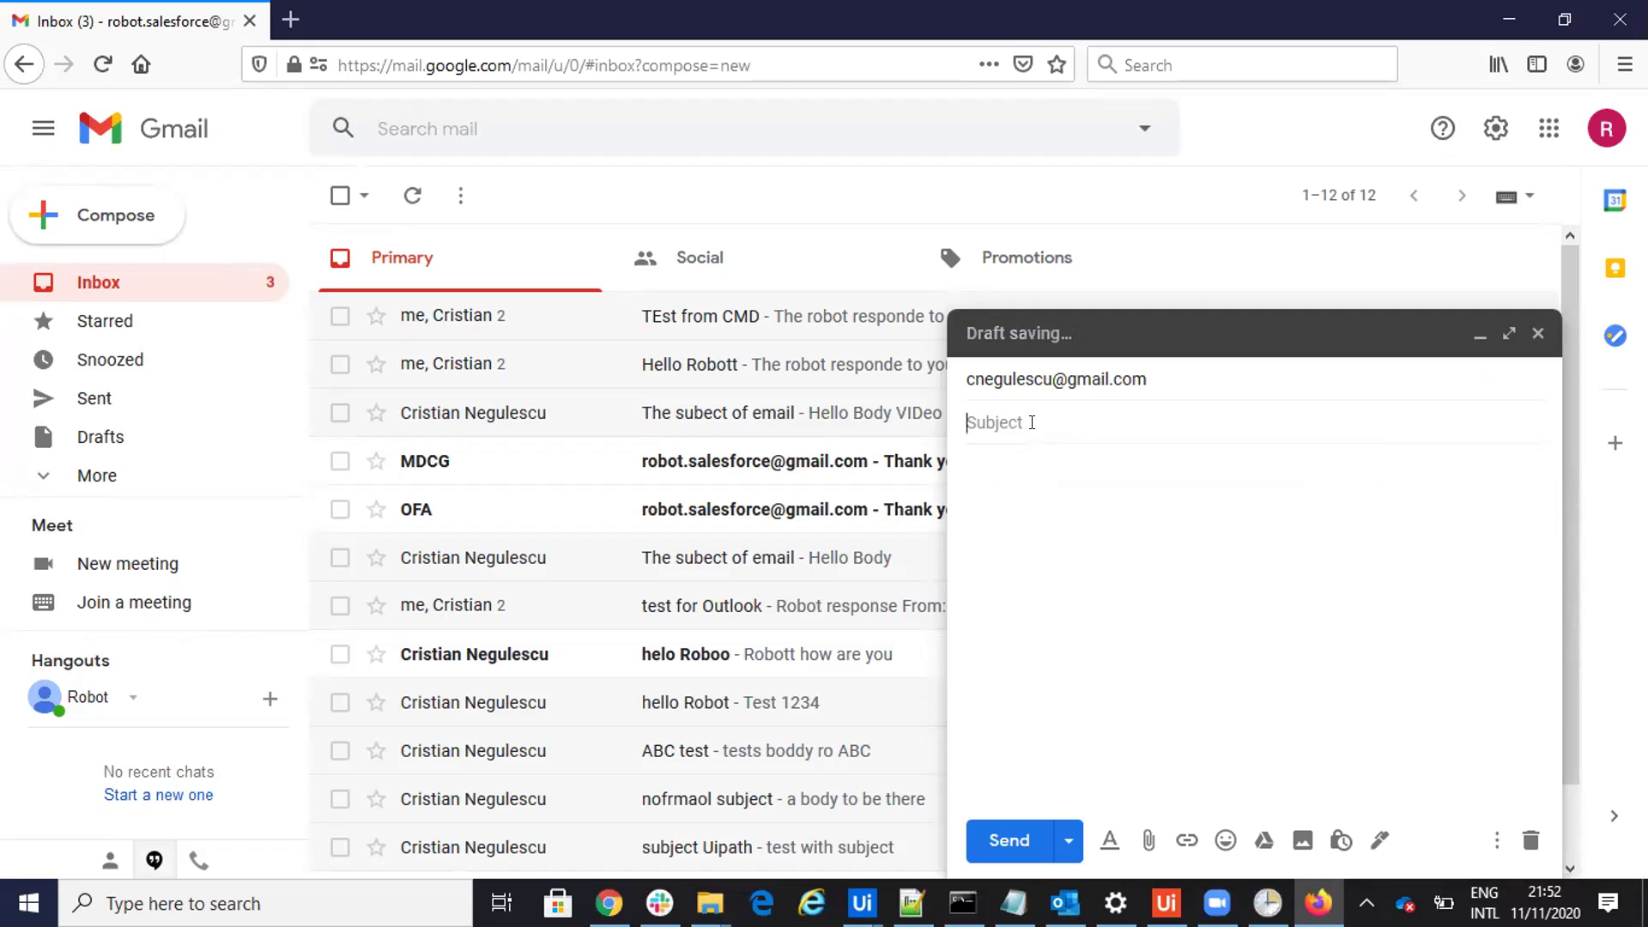
pyautogui.write('test for schedueelee')
pyautogui.click(1052, 472)
pyautogui.write('Hello Body please autorespone.')
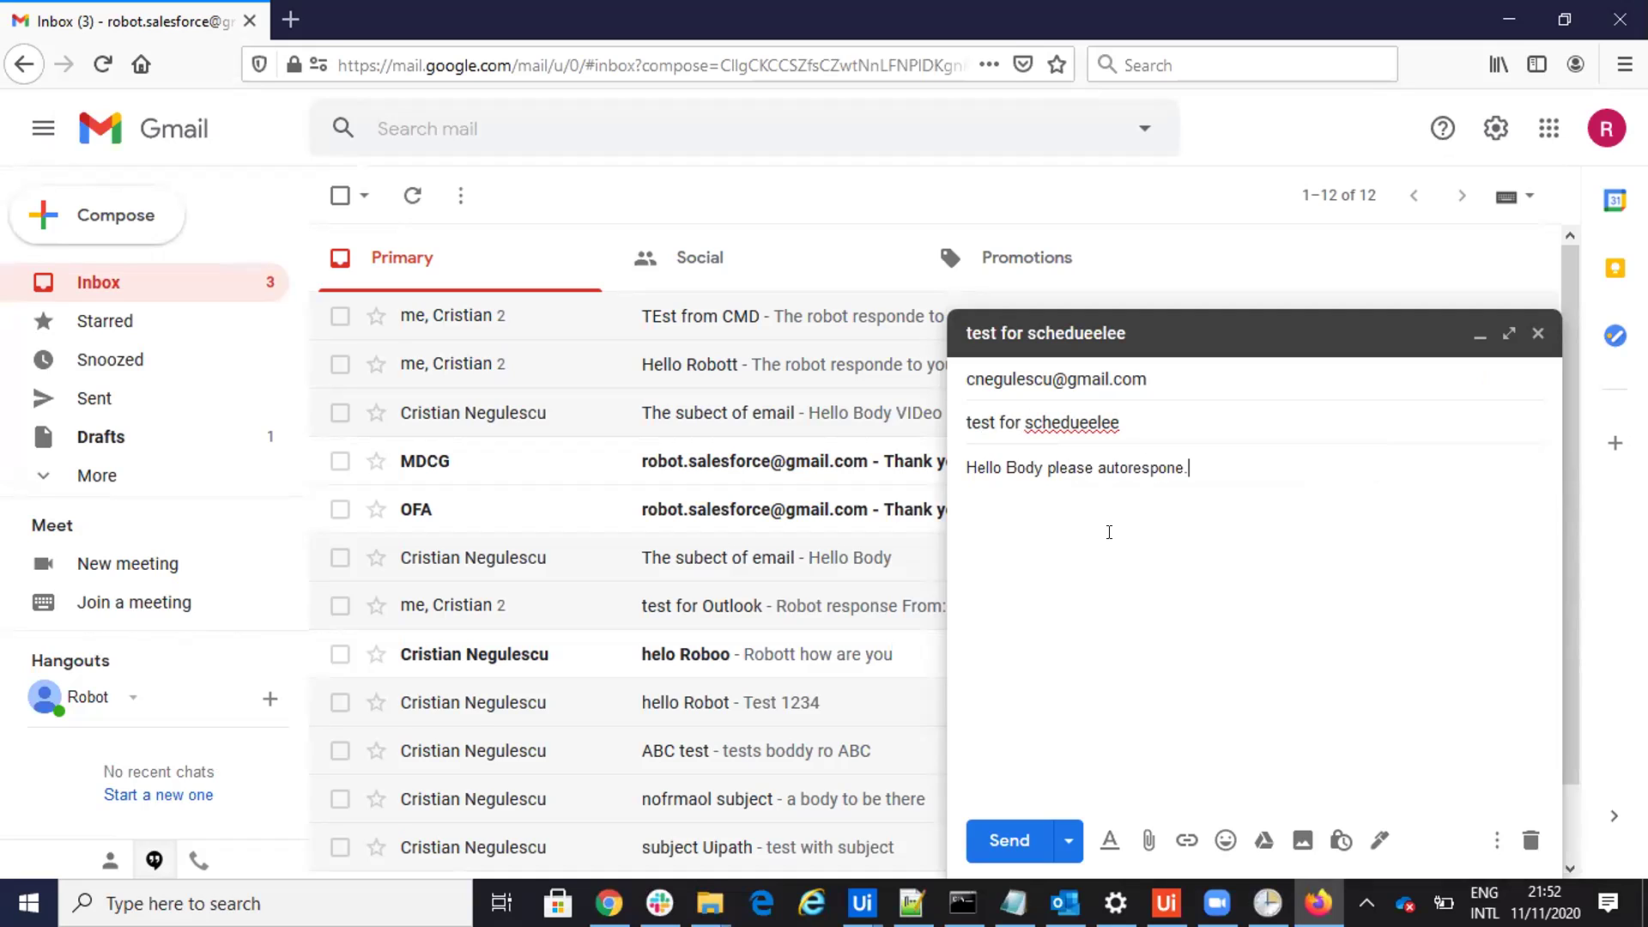
pyautogui.click(1013, 844)
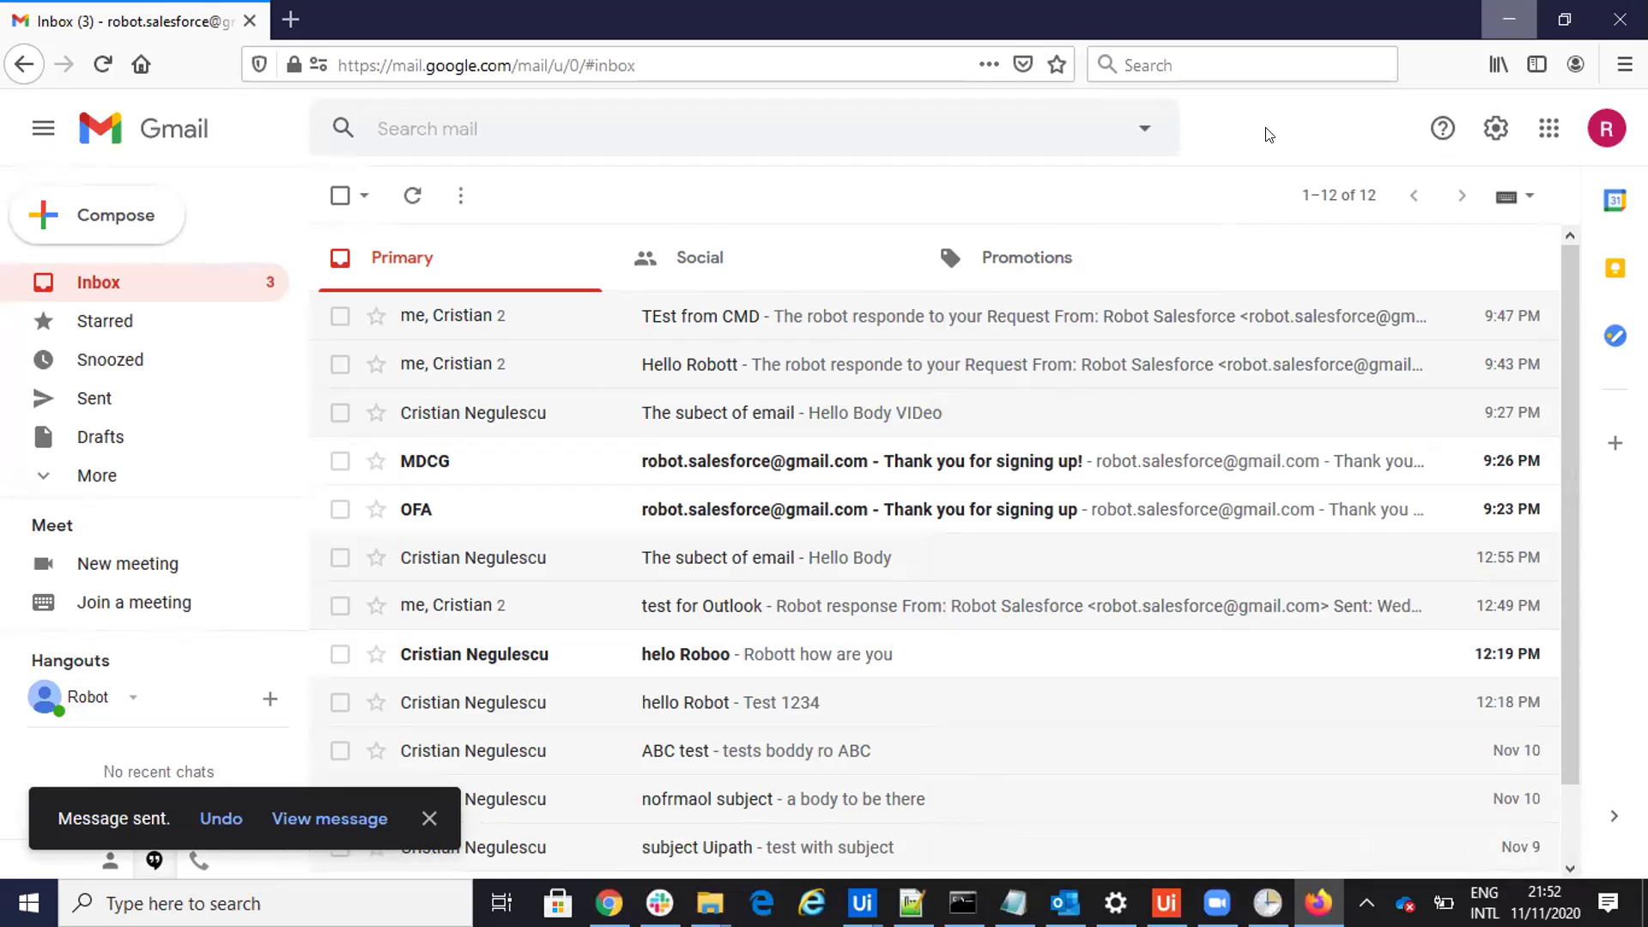
# Step: Switch to Task Scheduler and check the name, status and trigger of the TestRobot2 task
pyautogui.hotkey('alt', 'Tab')
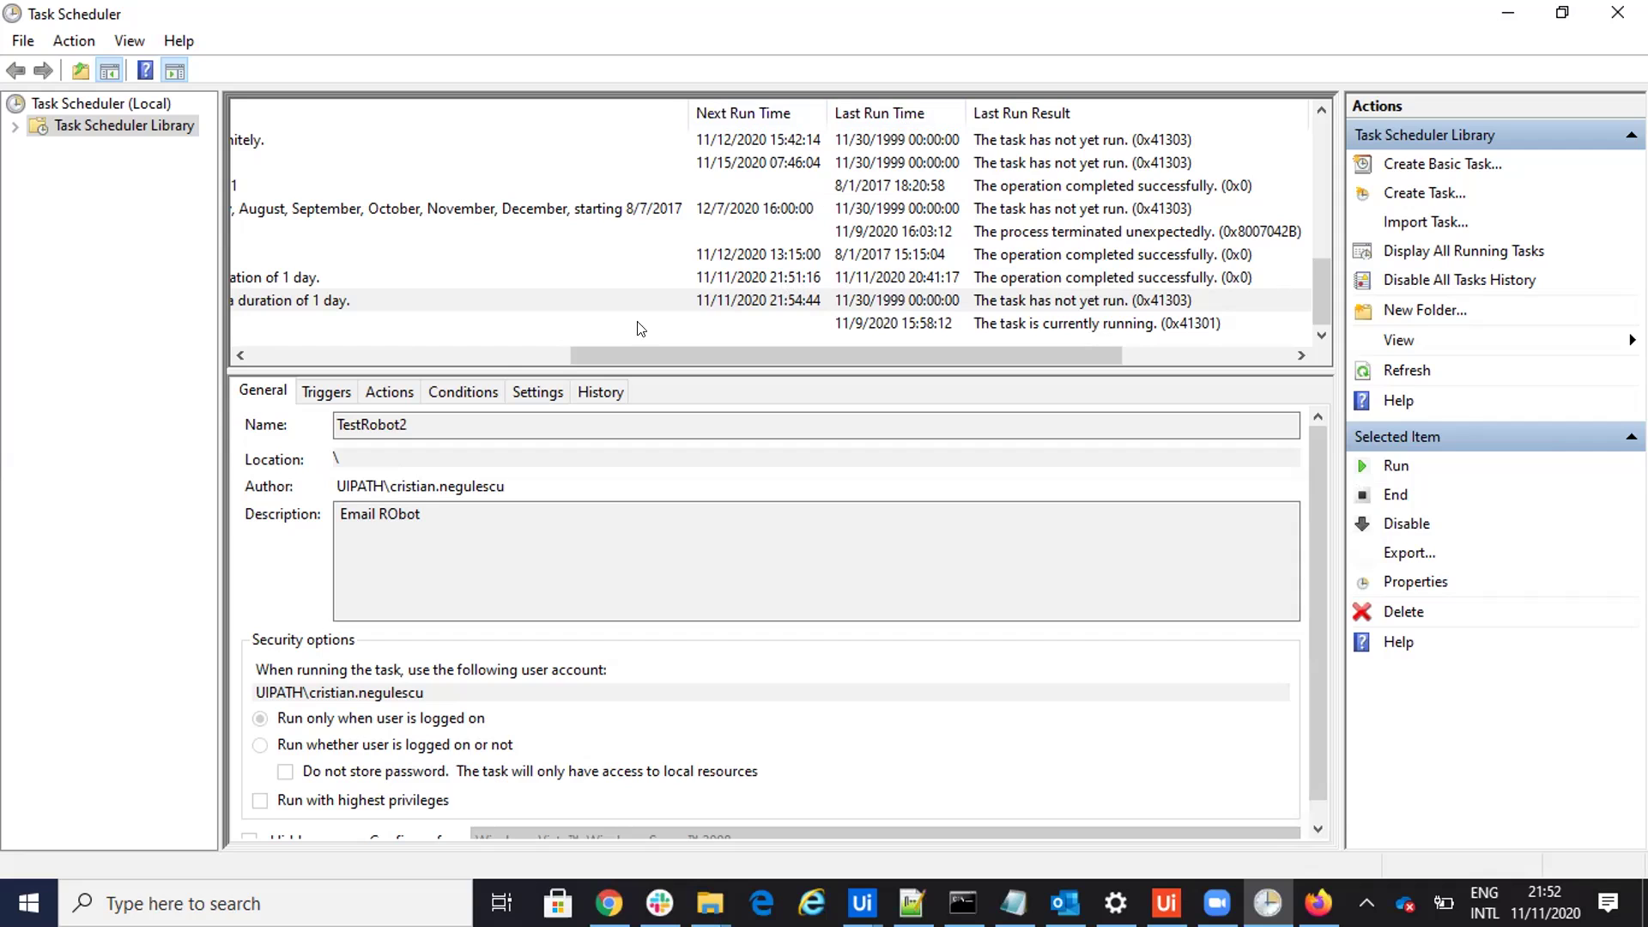
pyautogui.click(524, 358)
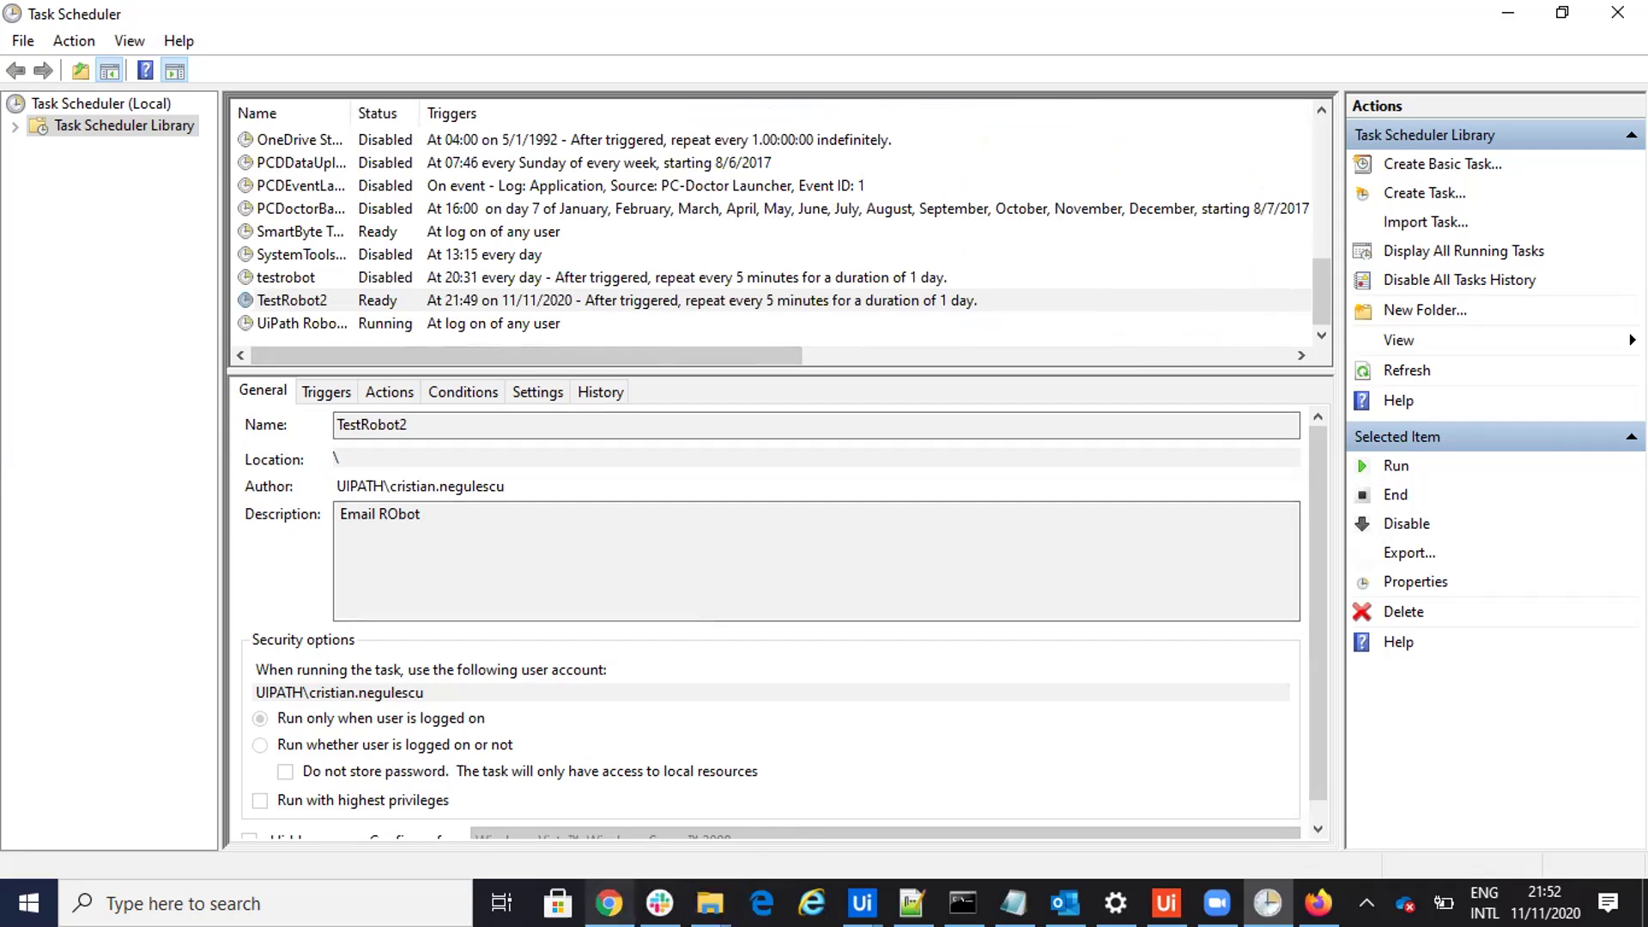
pyautogui.moveTo(609, 903)
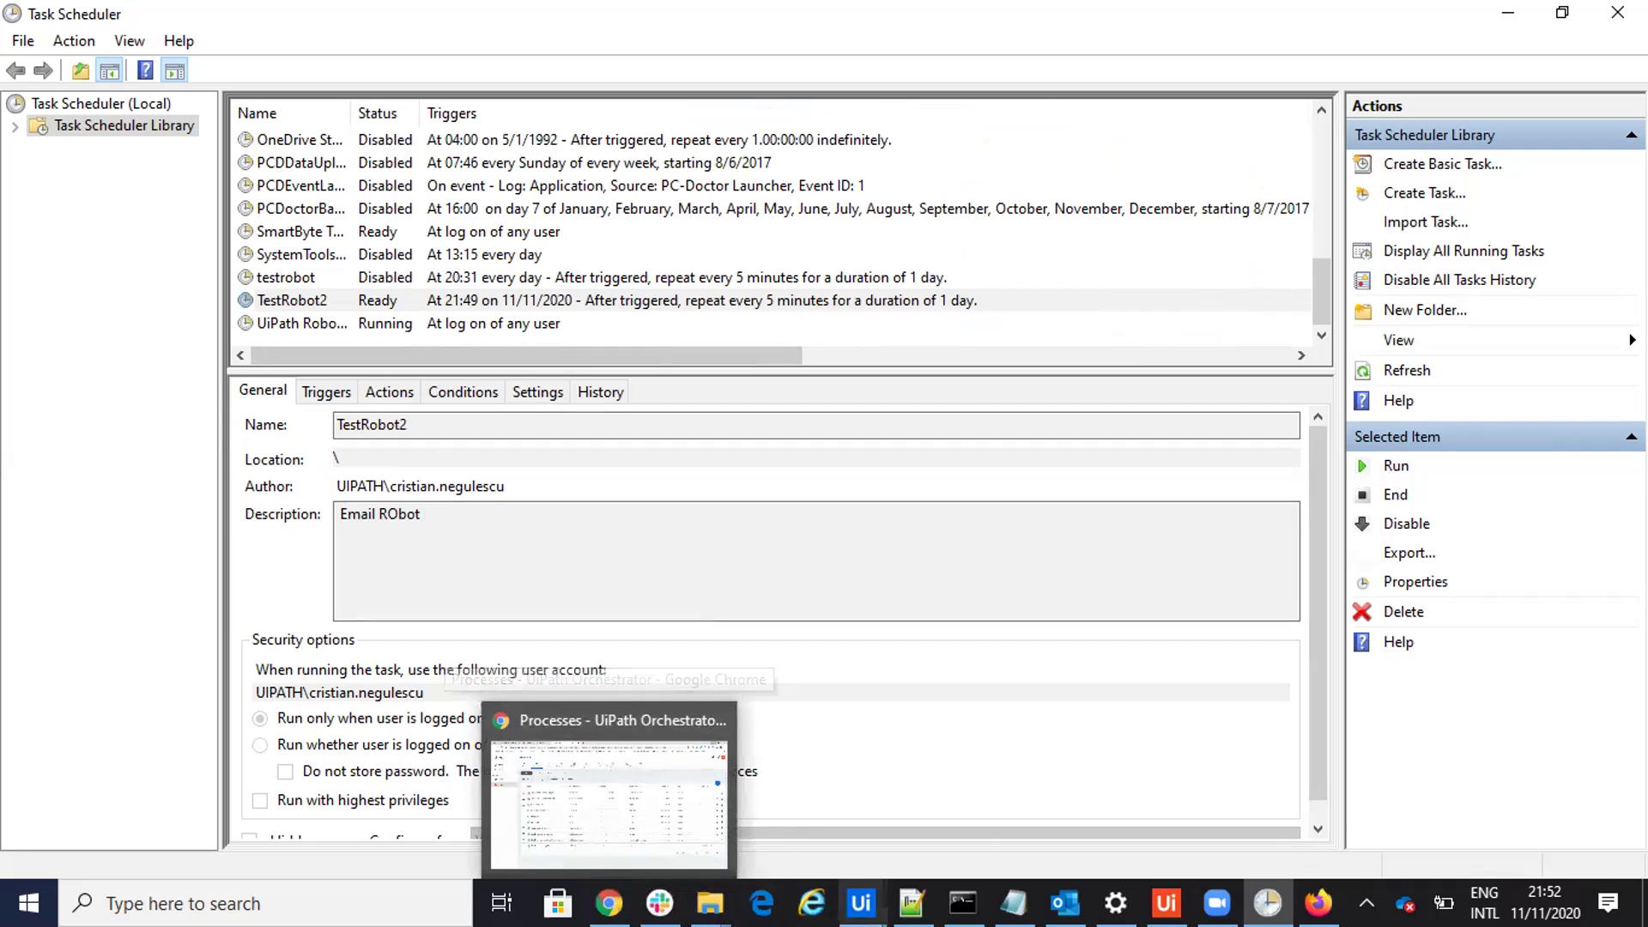
# Step: Switch to the ReadOutLook project in UiPath Studio, dismiss the mail notification and view the whole workflow at 100% zoom
pyautogui.click(861, 903)
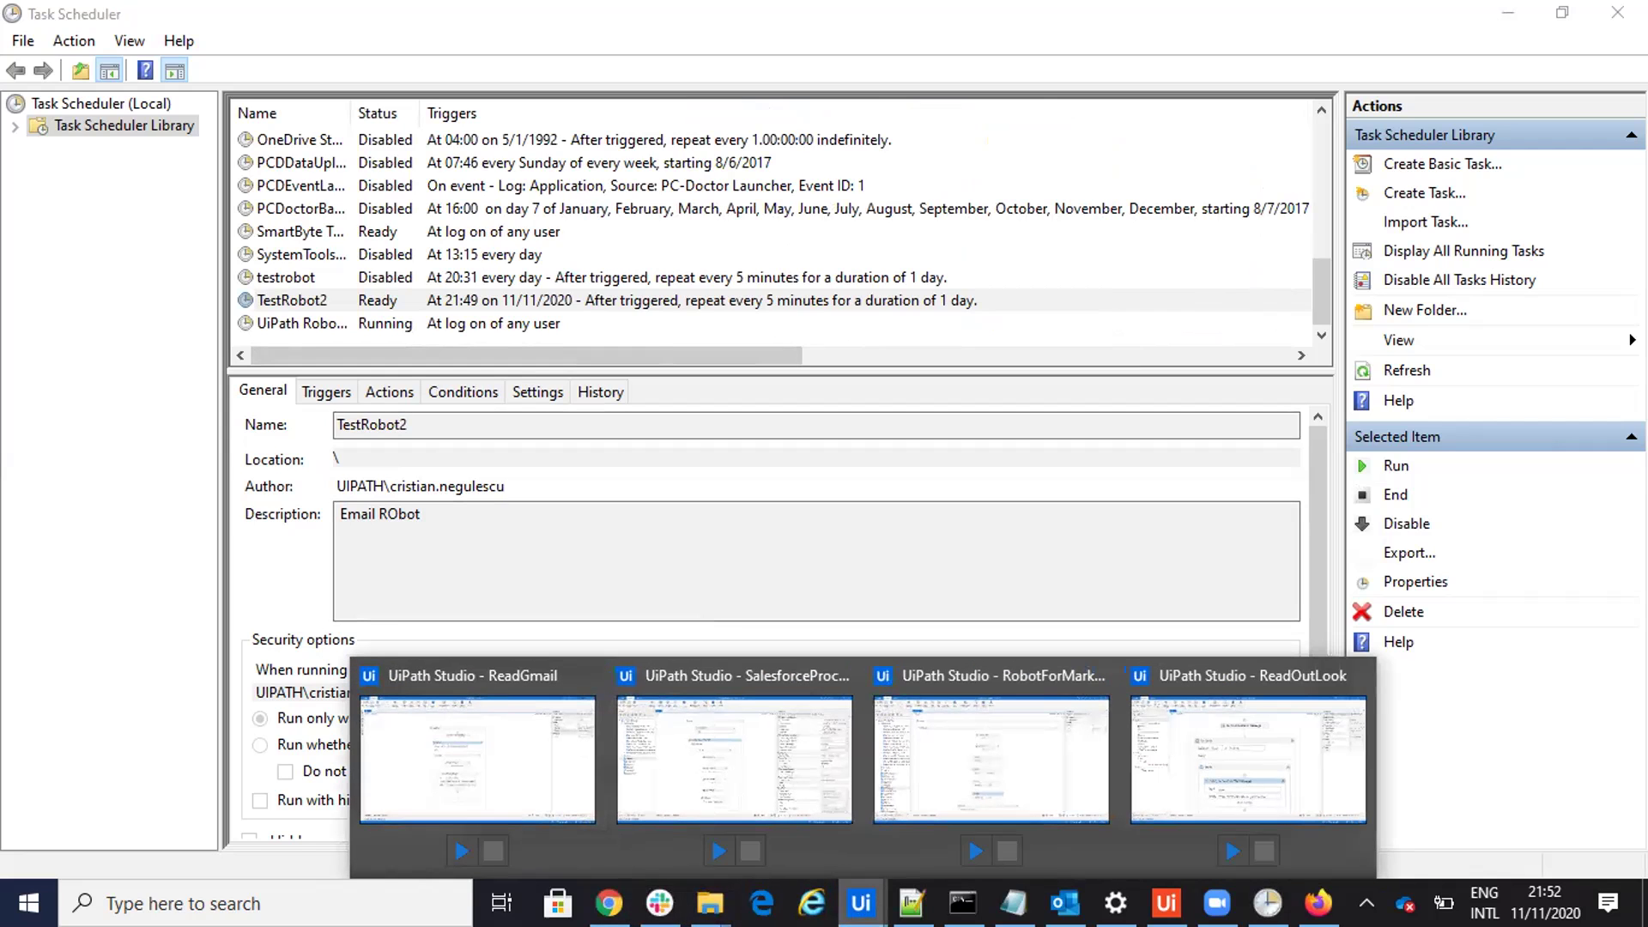
pyautogui.click(1206, 779)
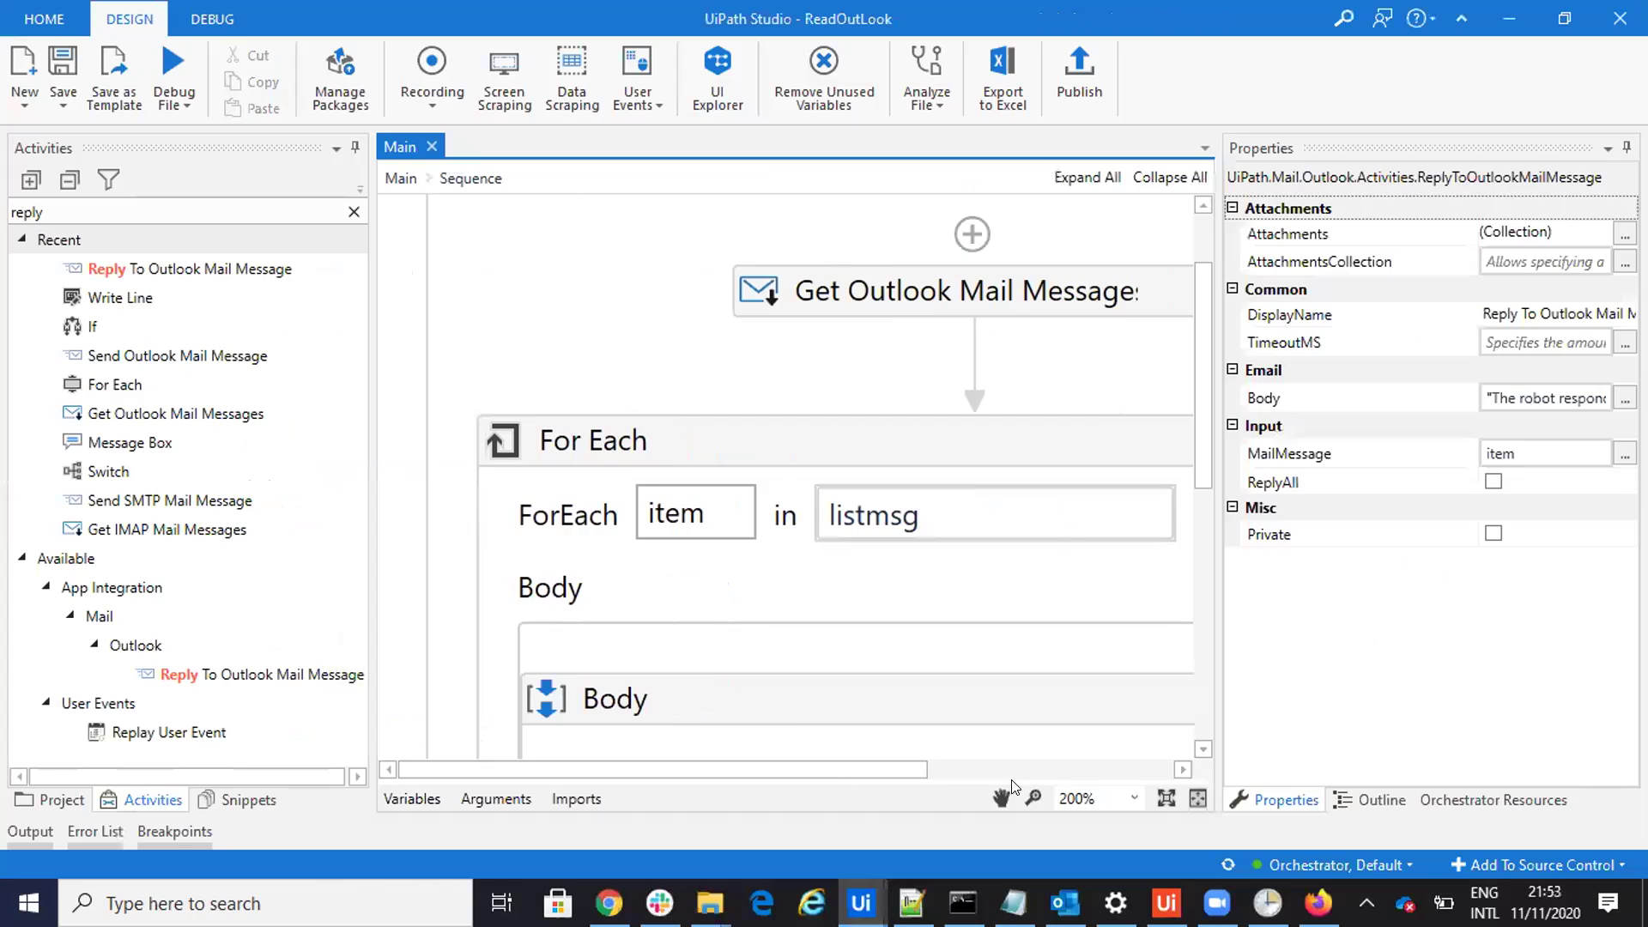
pyautogui.scroll(2, 783, 539)
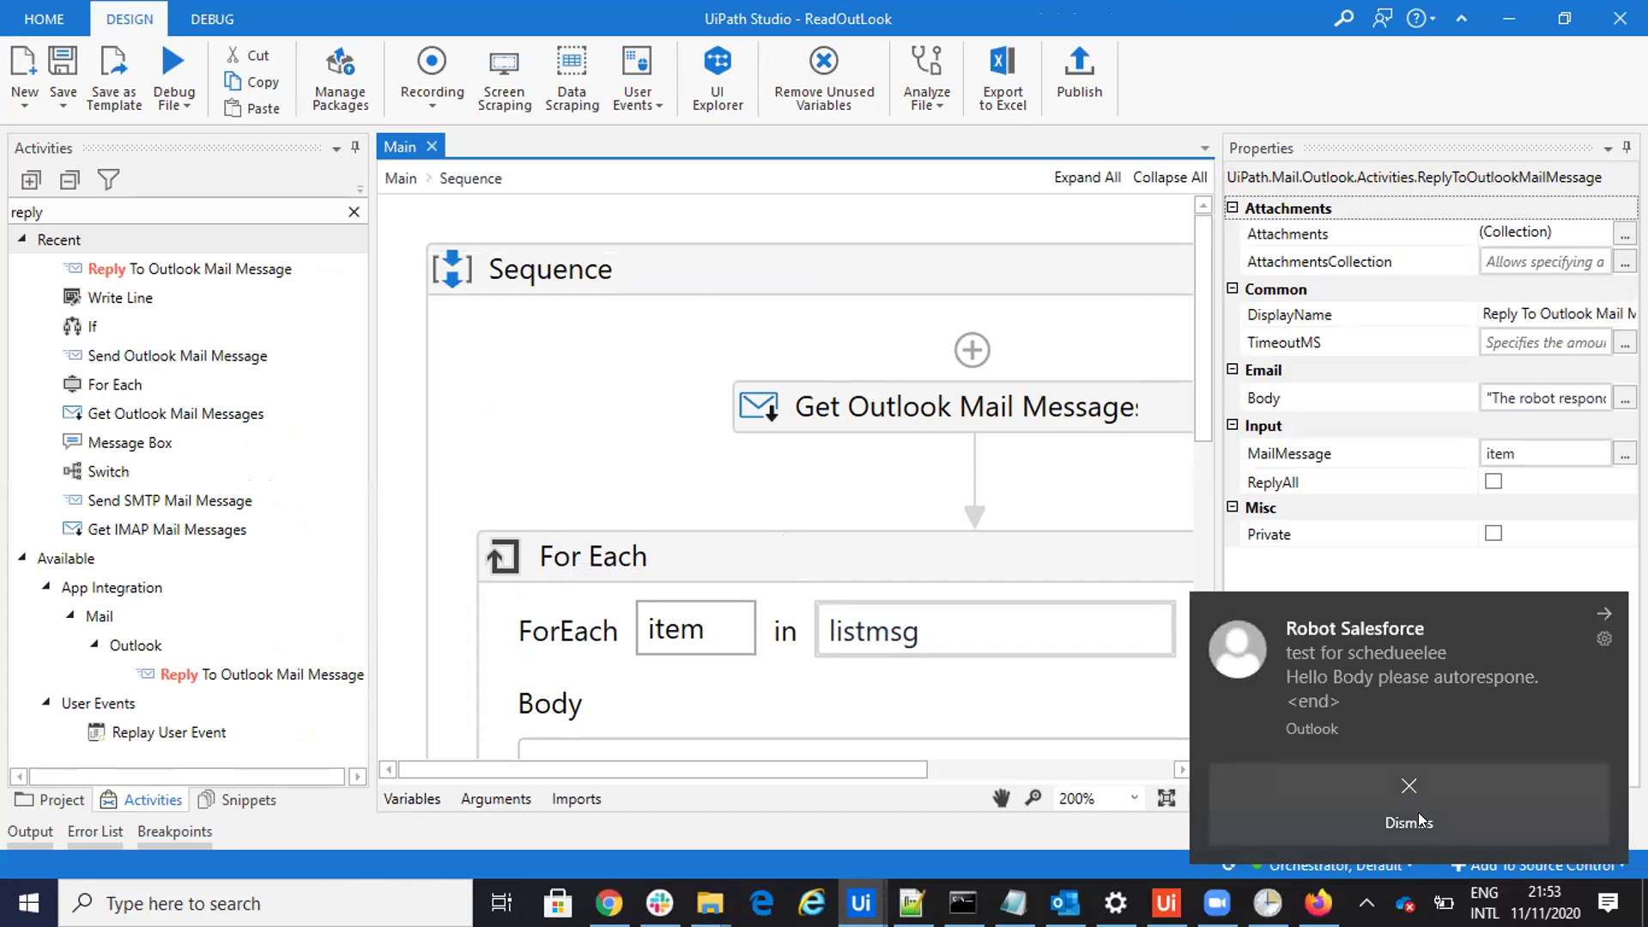
pyautogui.click(1408, 799)
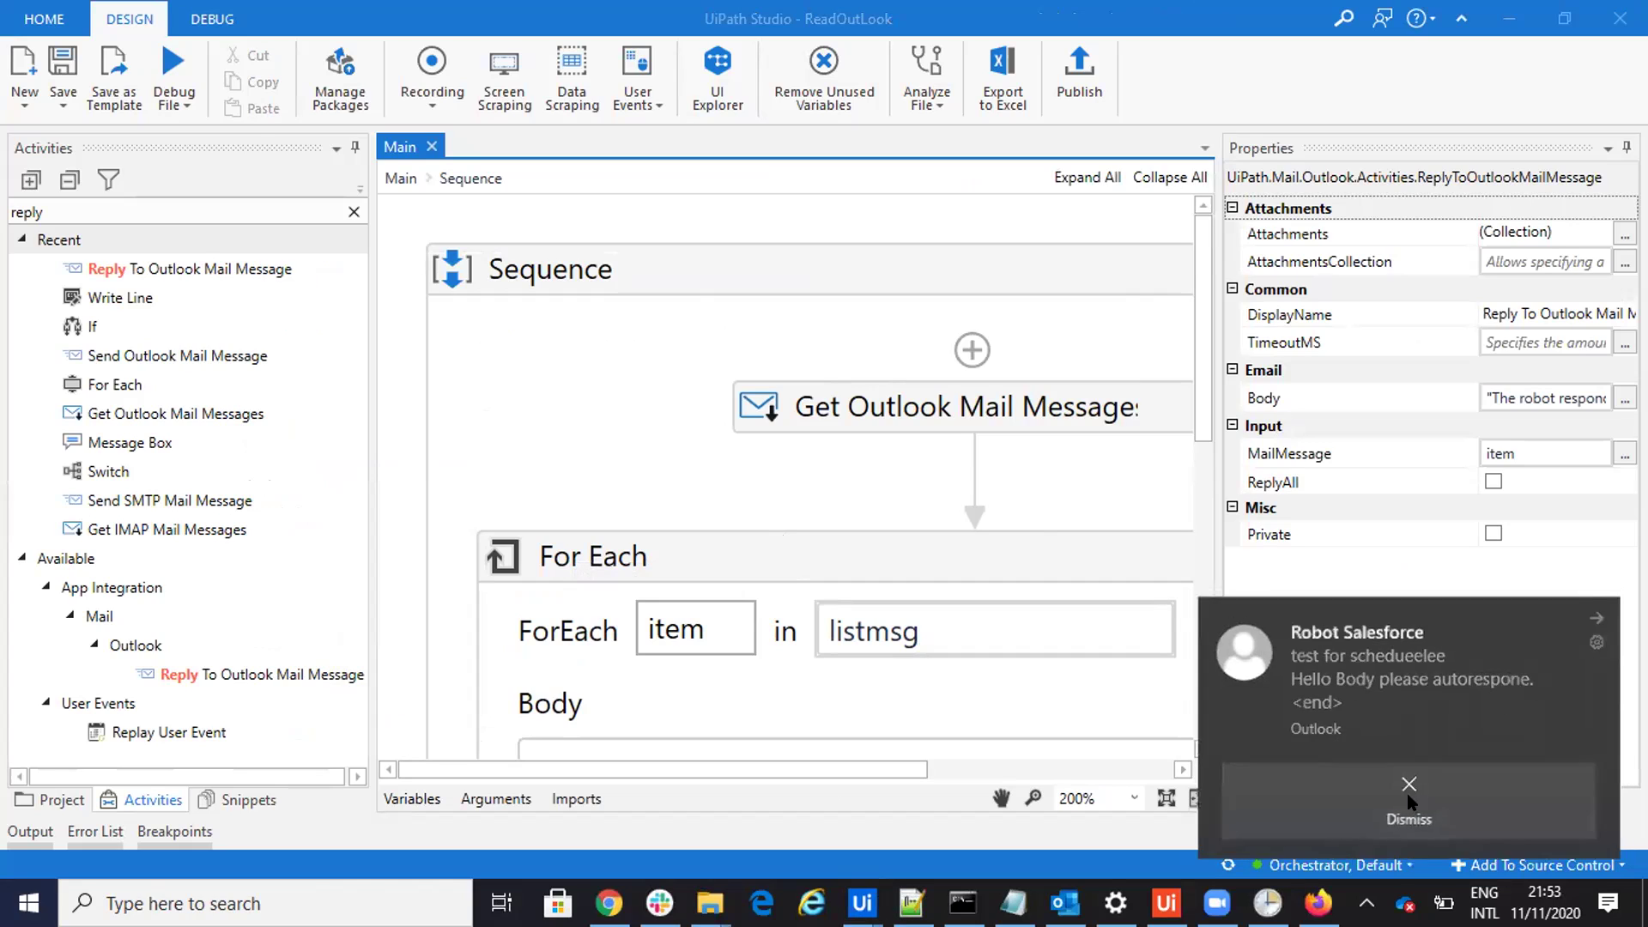
pyautogui.click(1138, 797)
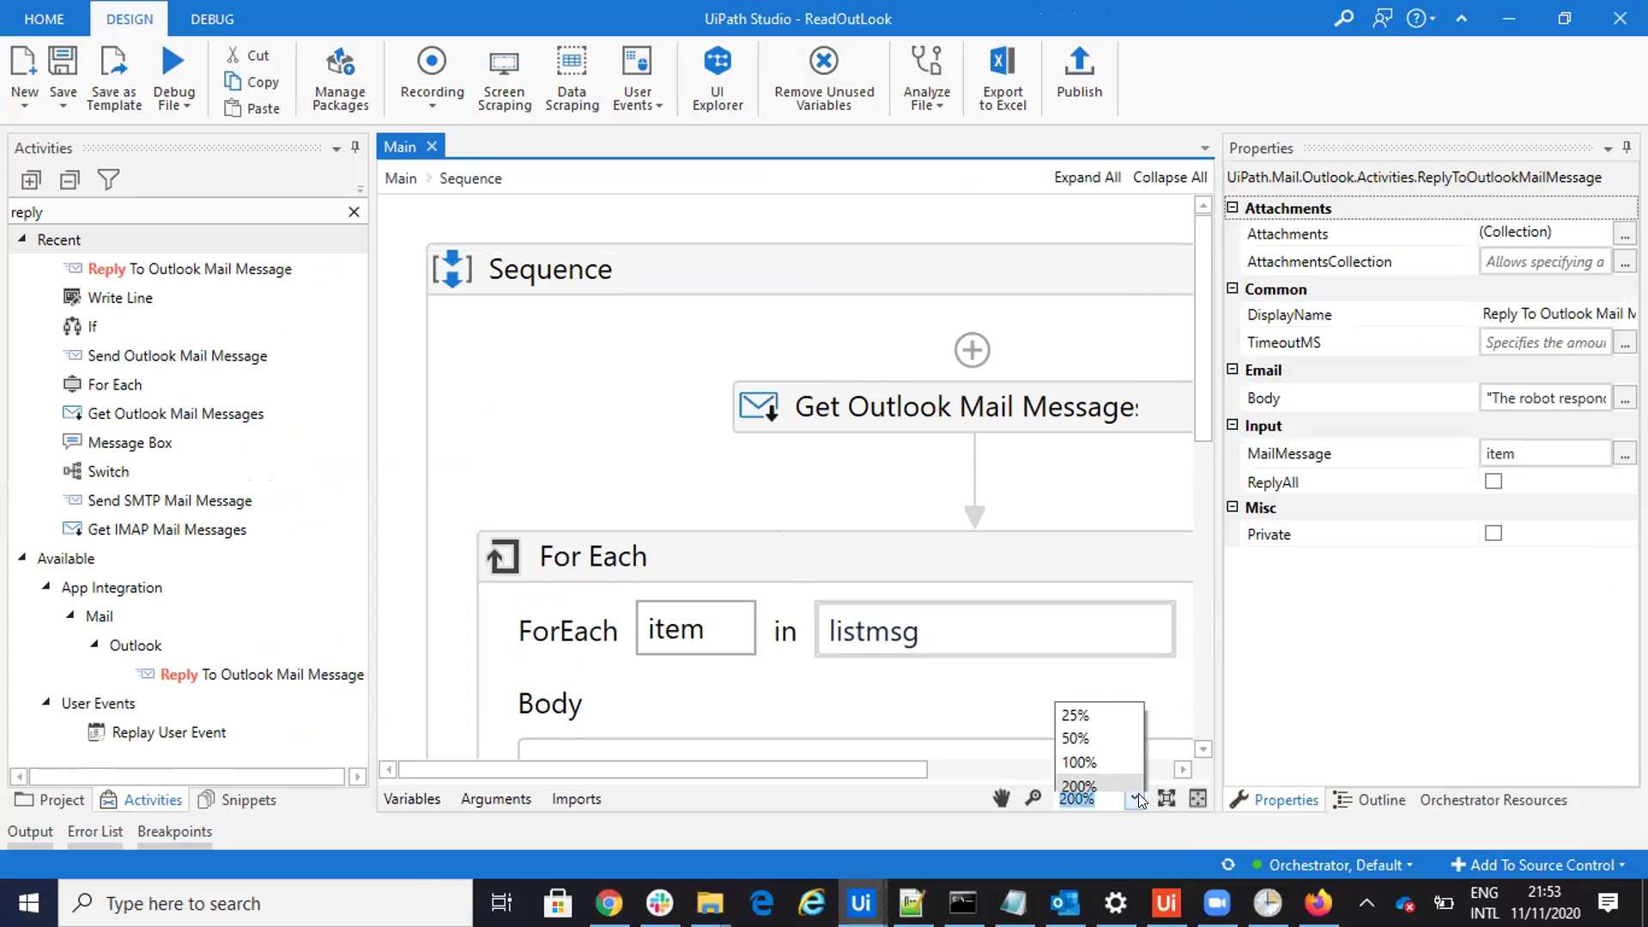
pyautogui.click(1080, 725)
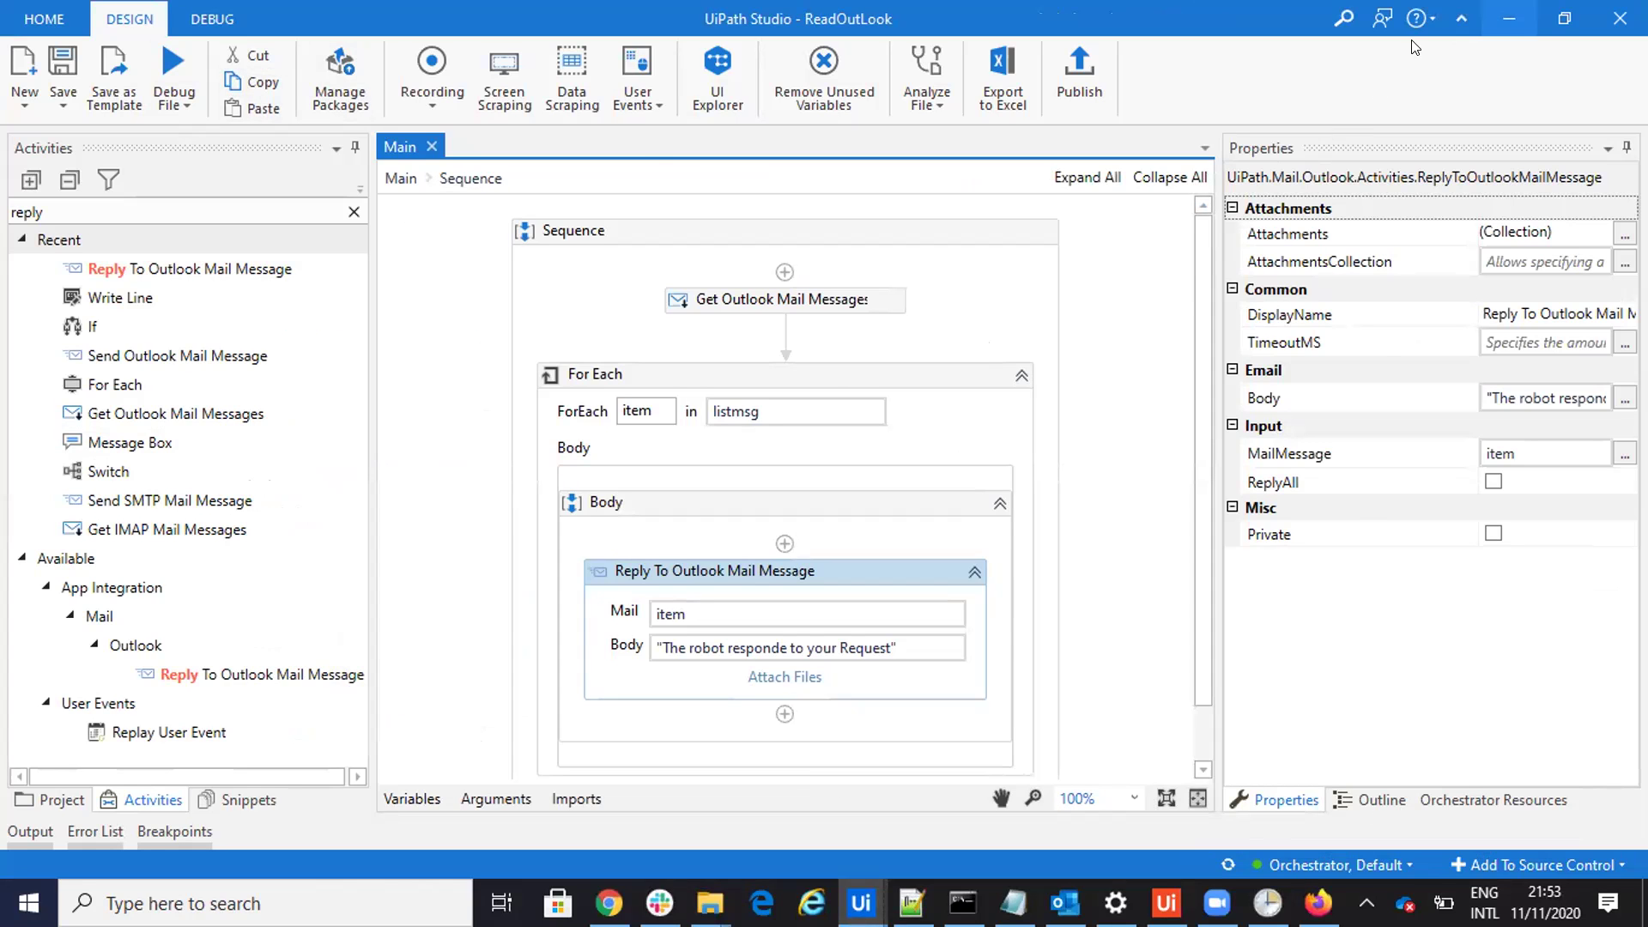
# Step: Minimize UiPath Studio and Task Scheduler to check the ReadOutLook_CristianENV process in the UiPath Assistant
pyautogui.click(1508, 18)
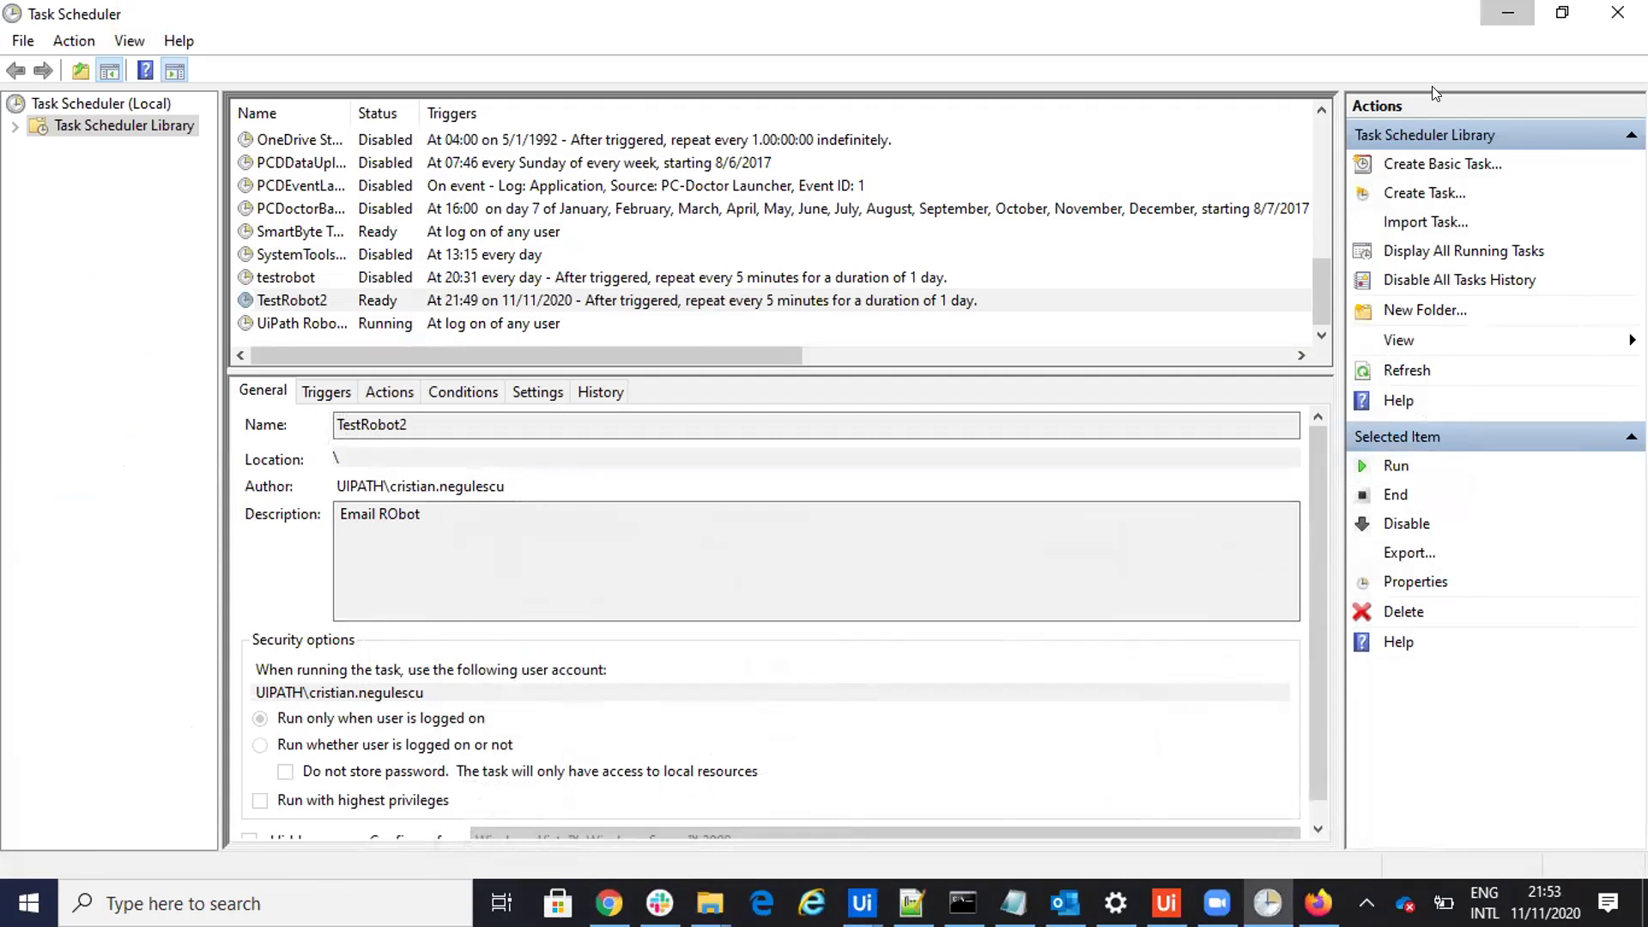
pyautogui.click(1509, 13)
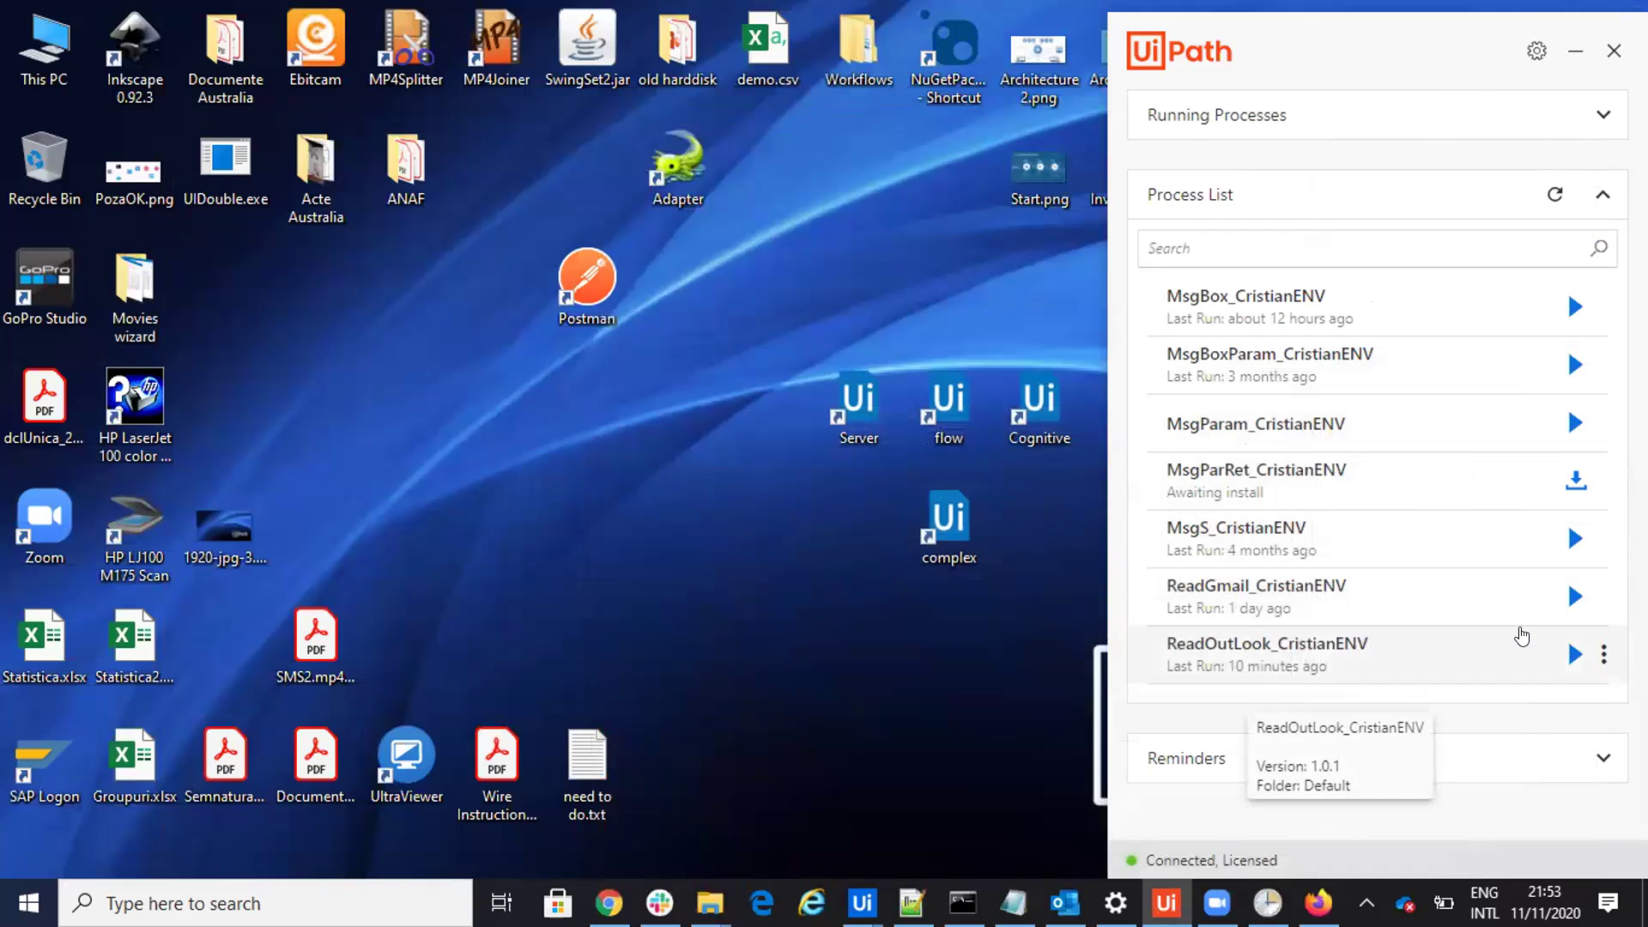
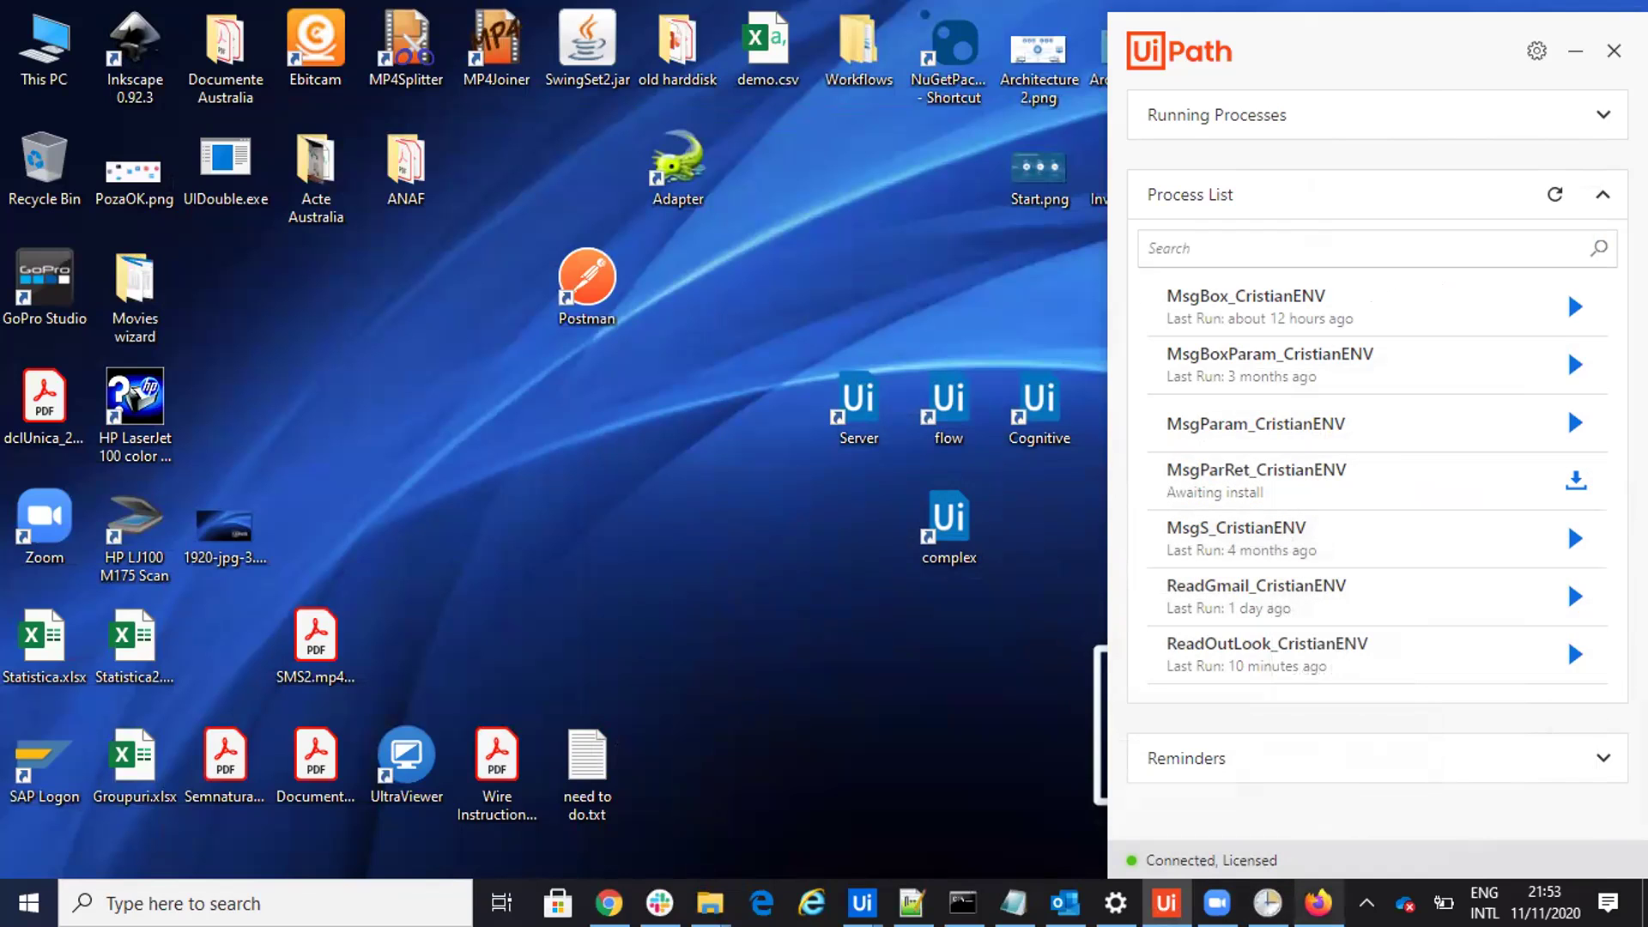
pyautogui.moveTo(1267, 904)
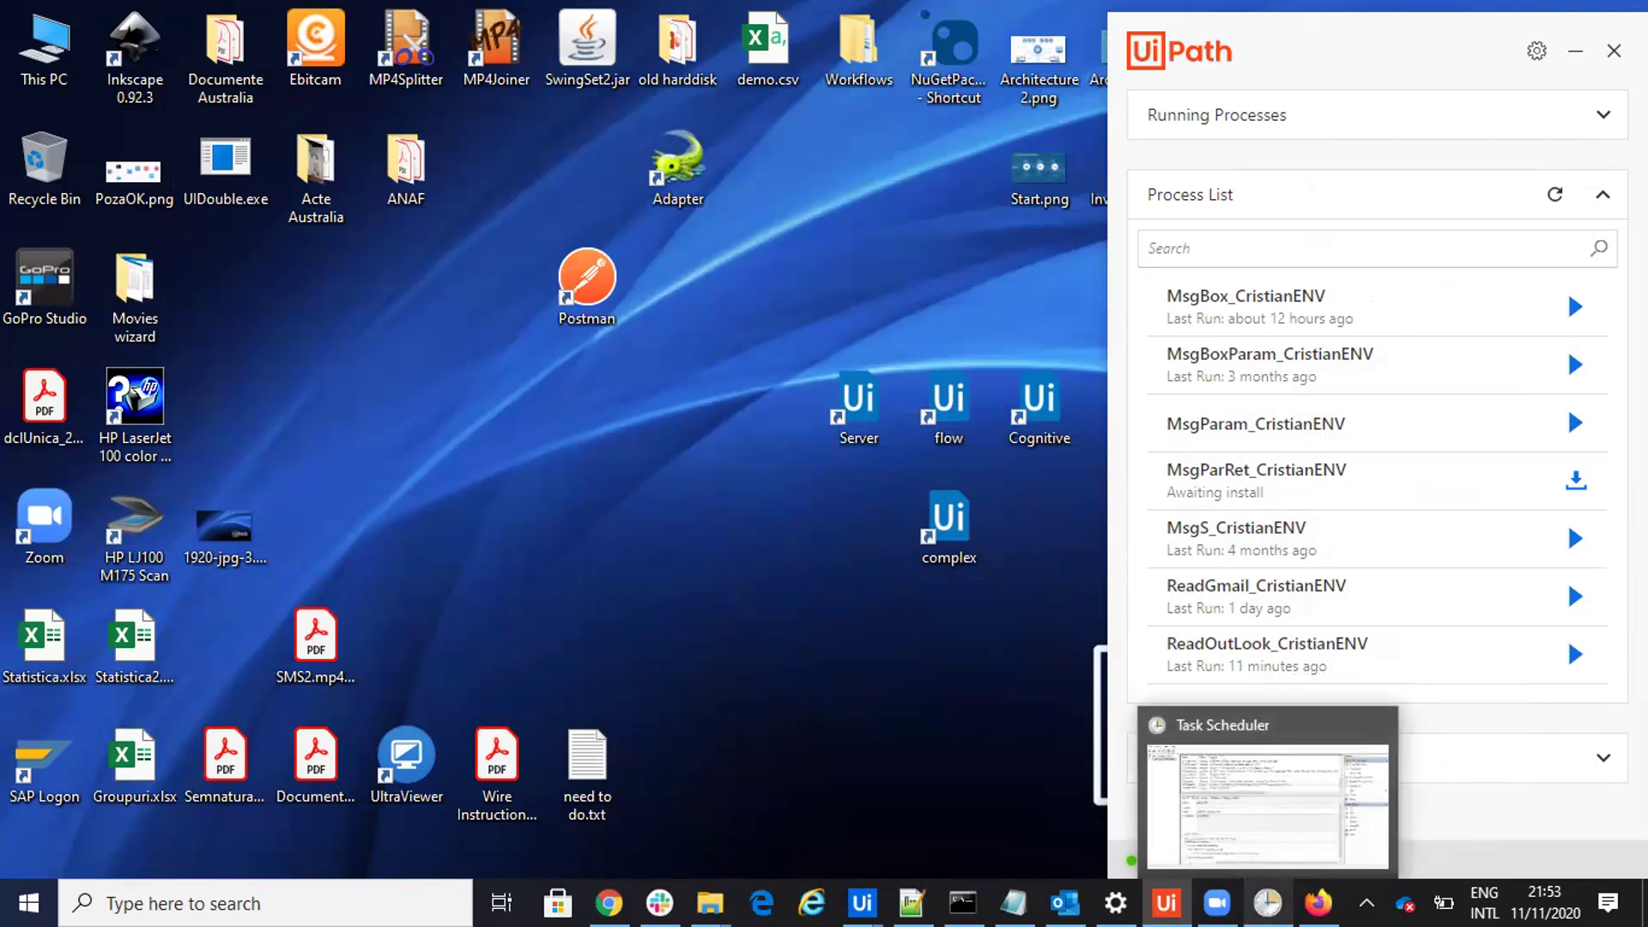
pyautogui.moveTo(1217, 903)
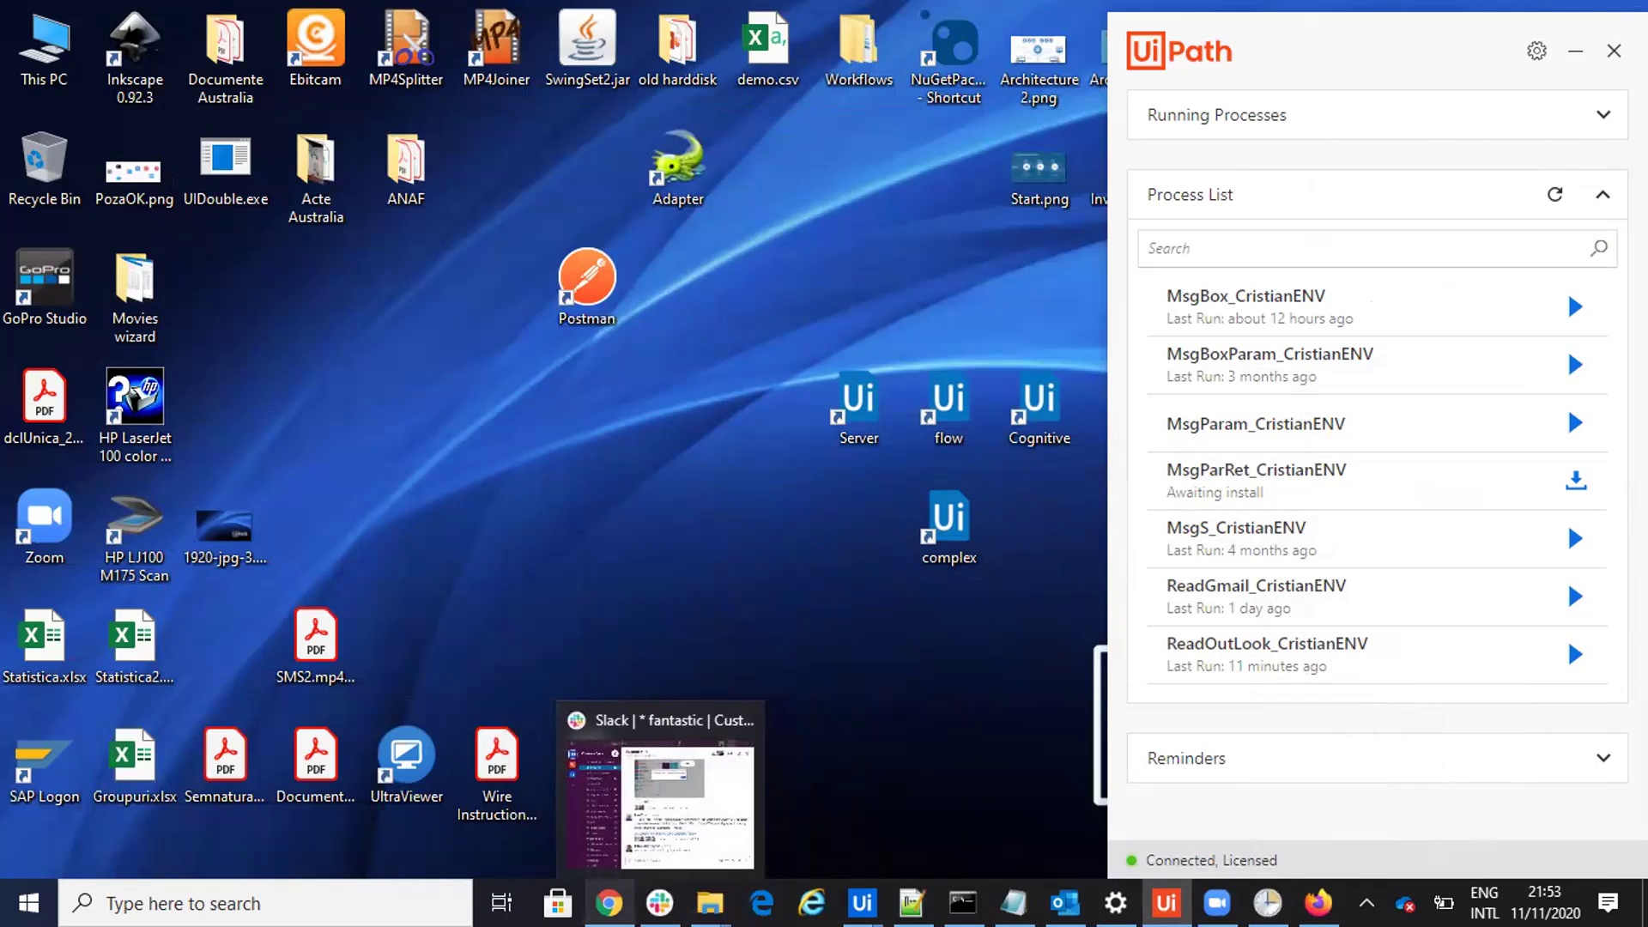
# Step: Set the Windows display resolution to 1920 × 1080 (Recommended), keep the change and minimize Settings
pyautogui.rightClick(504, 486)
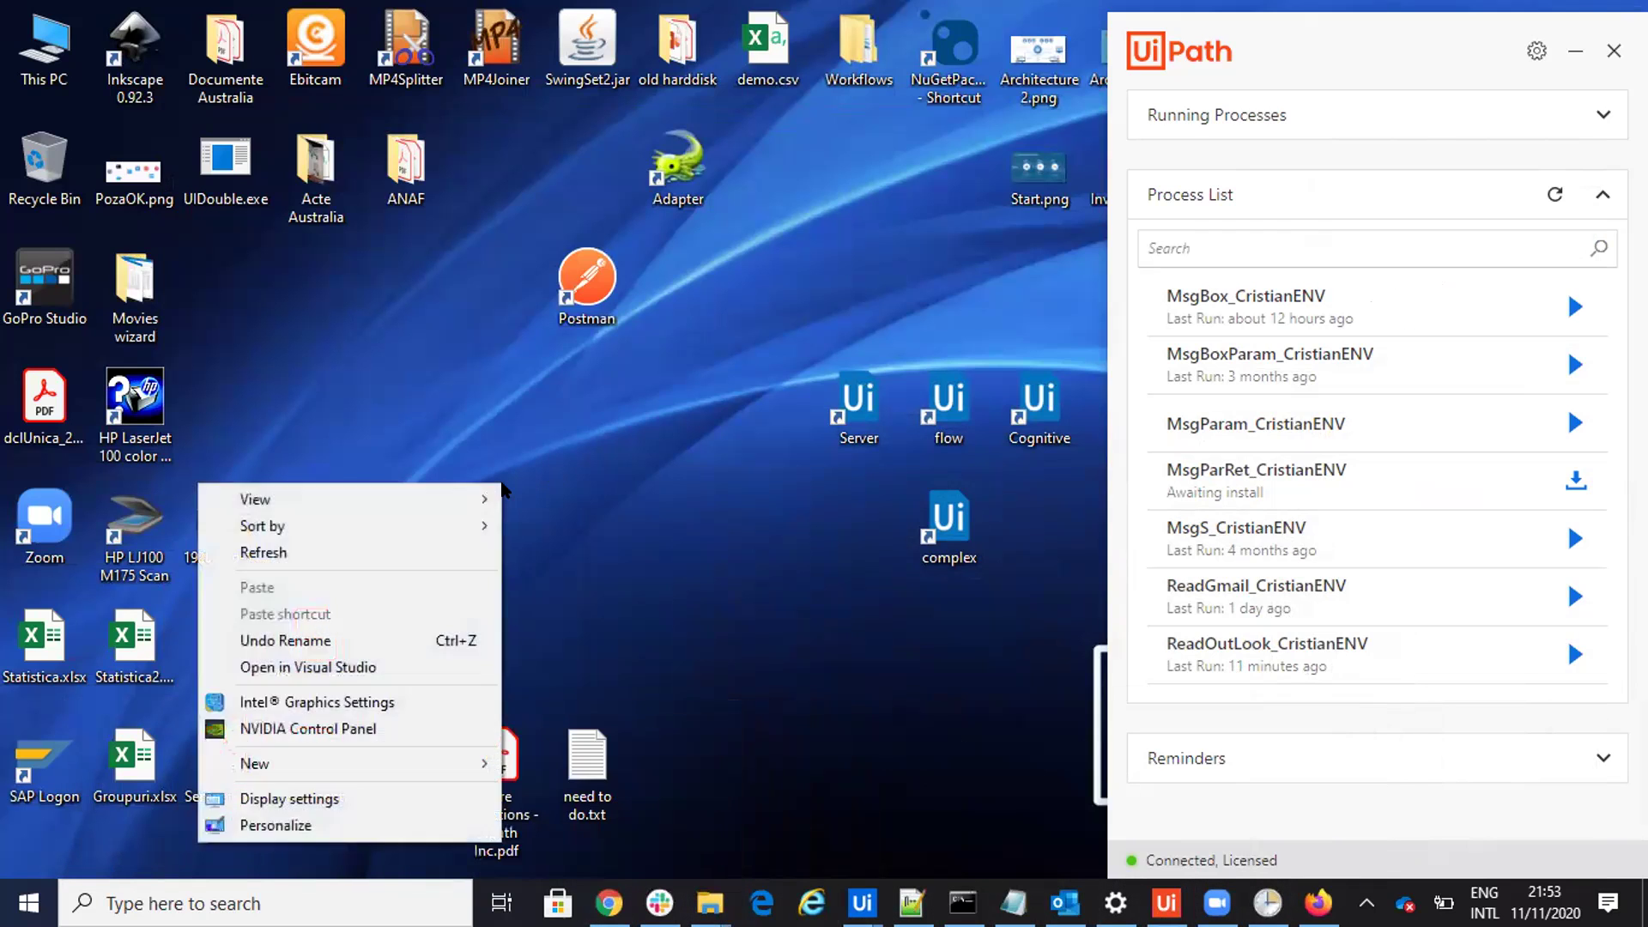
pyautogui.click(405, 797)
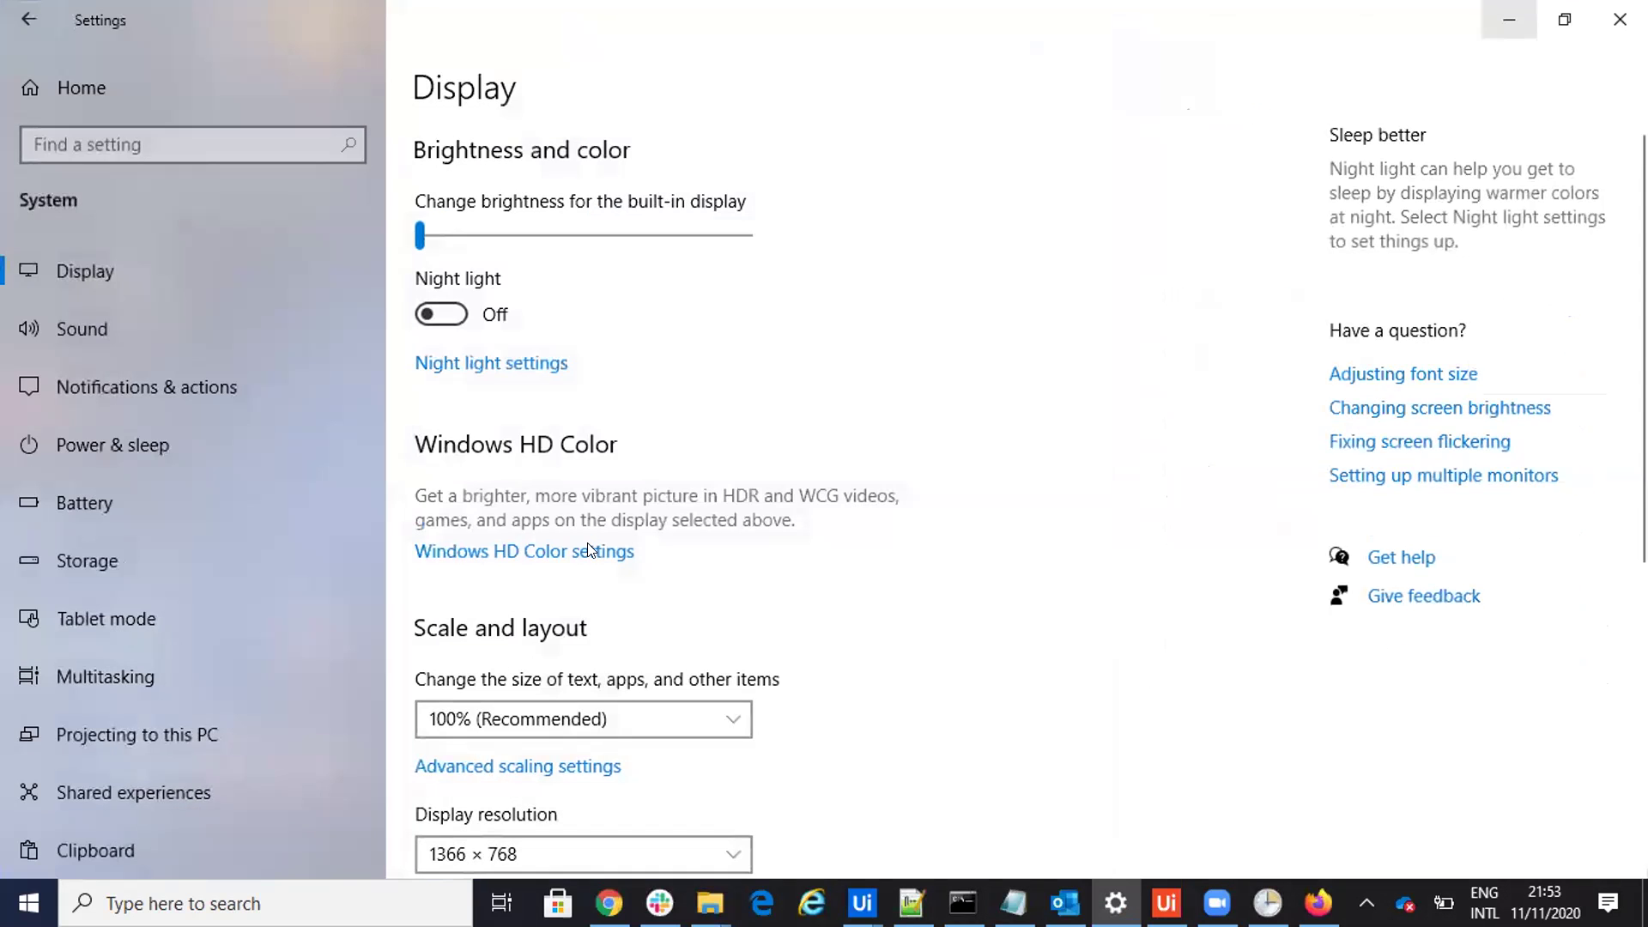
pyautogui.click(742, 859)
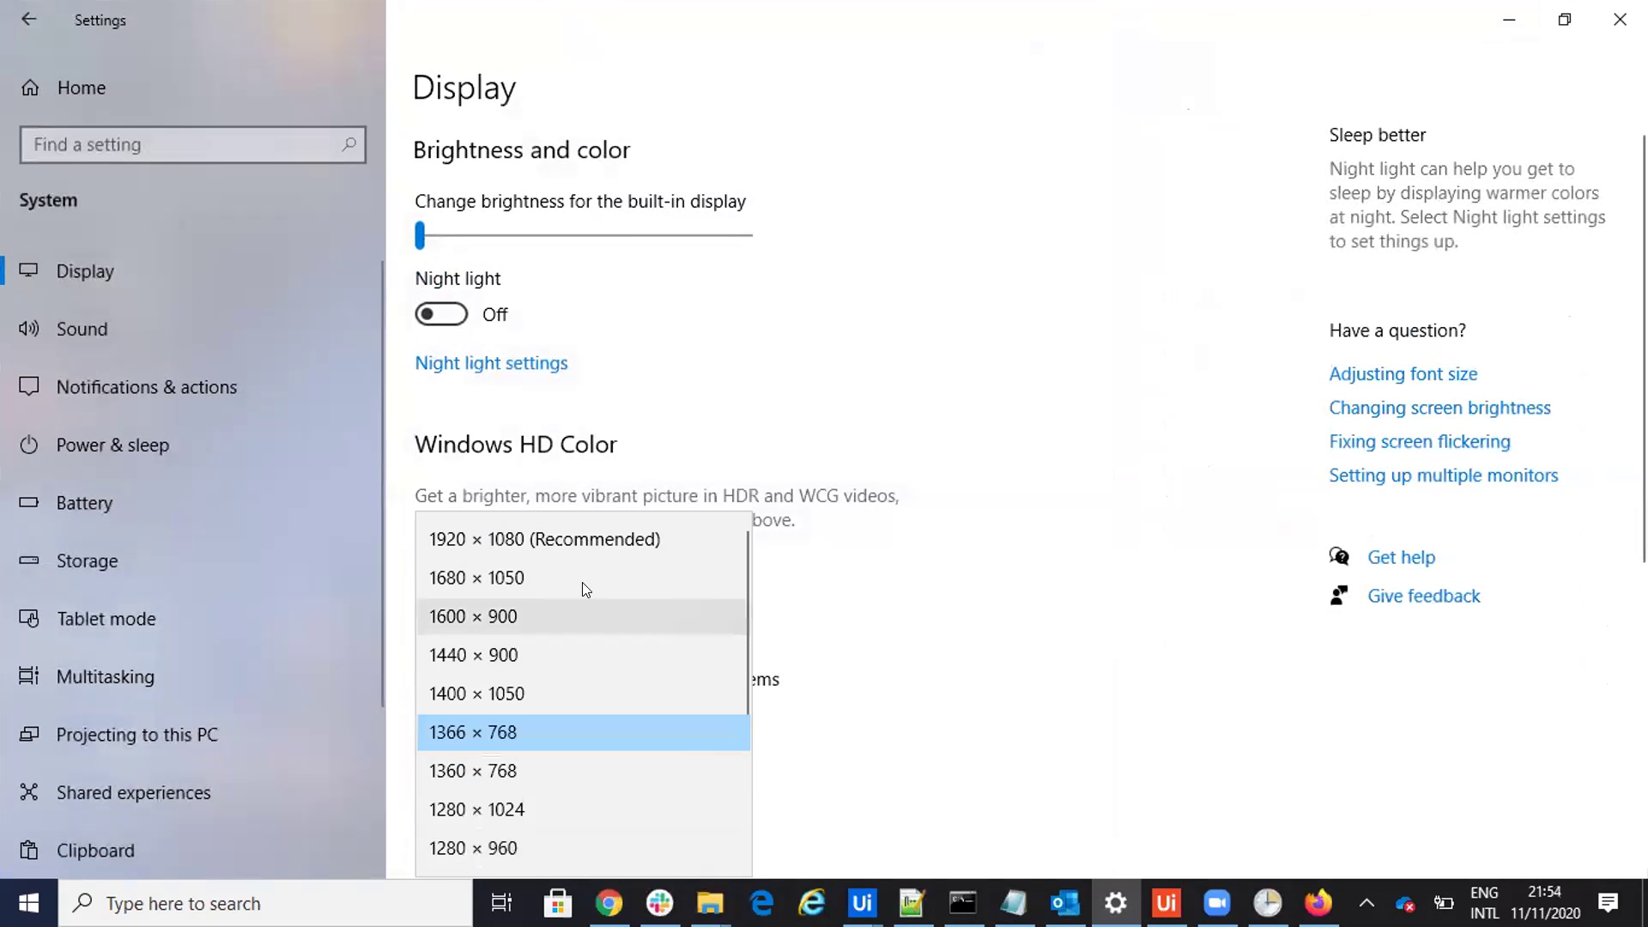
pyautogui.click(1158, 652)
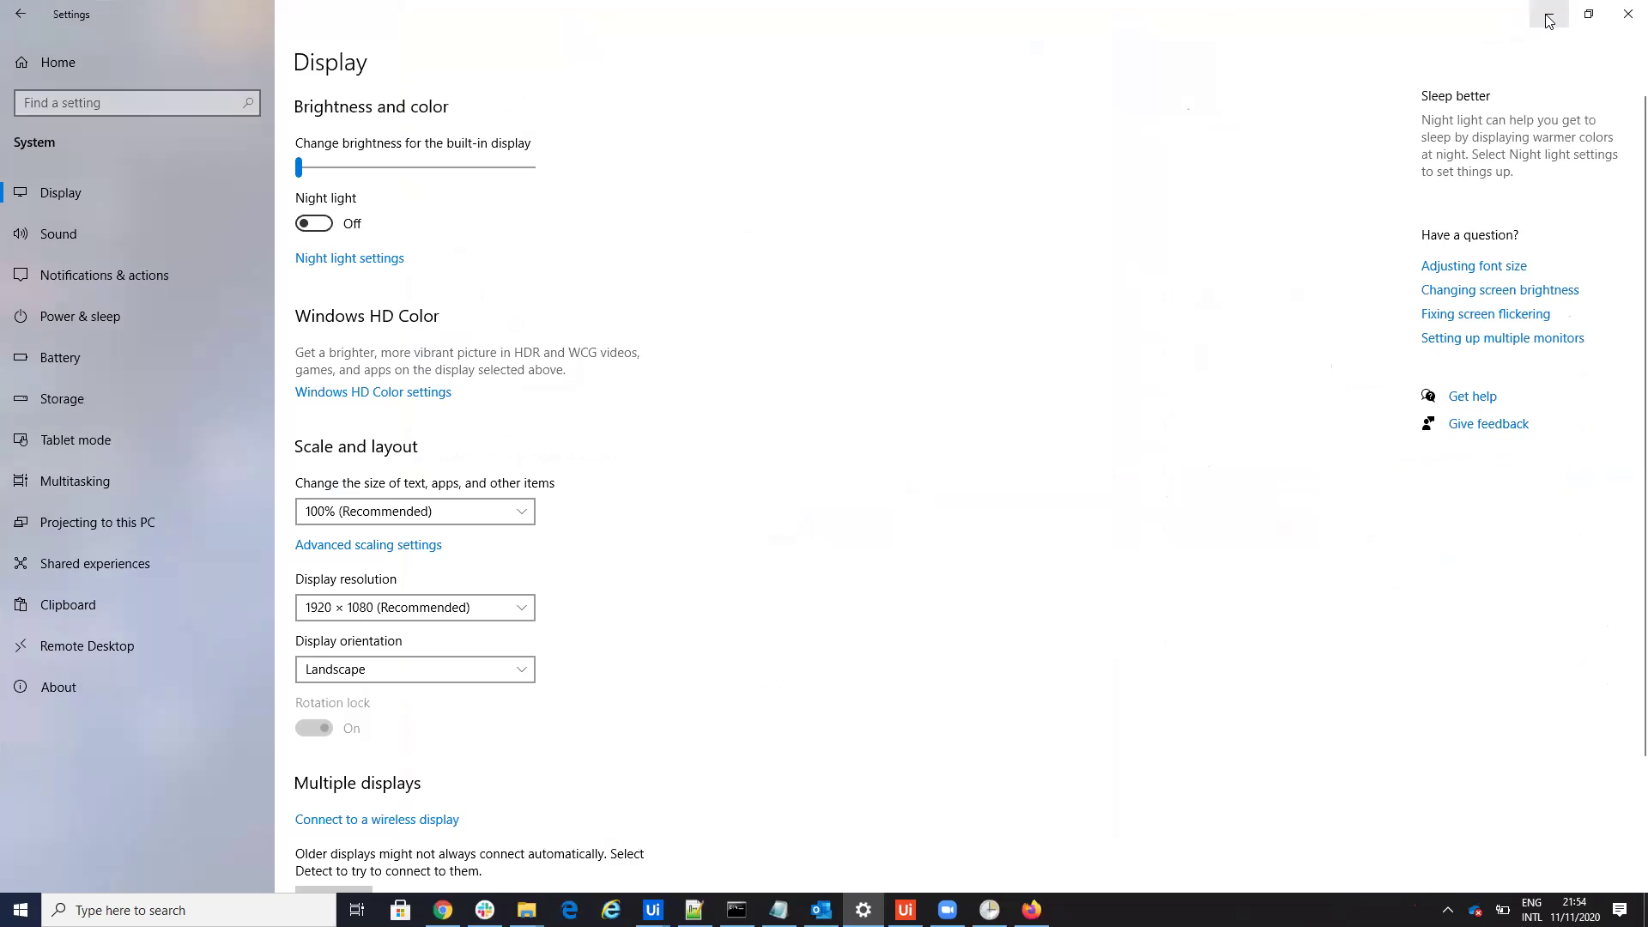
pyautogui.click(1549, 17)
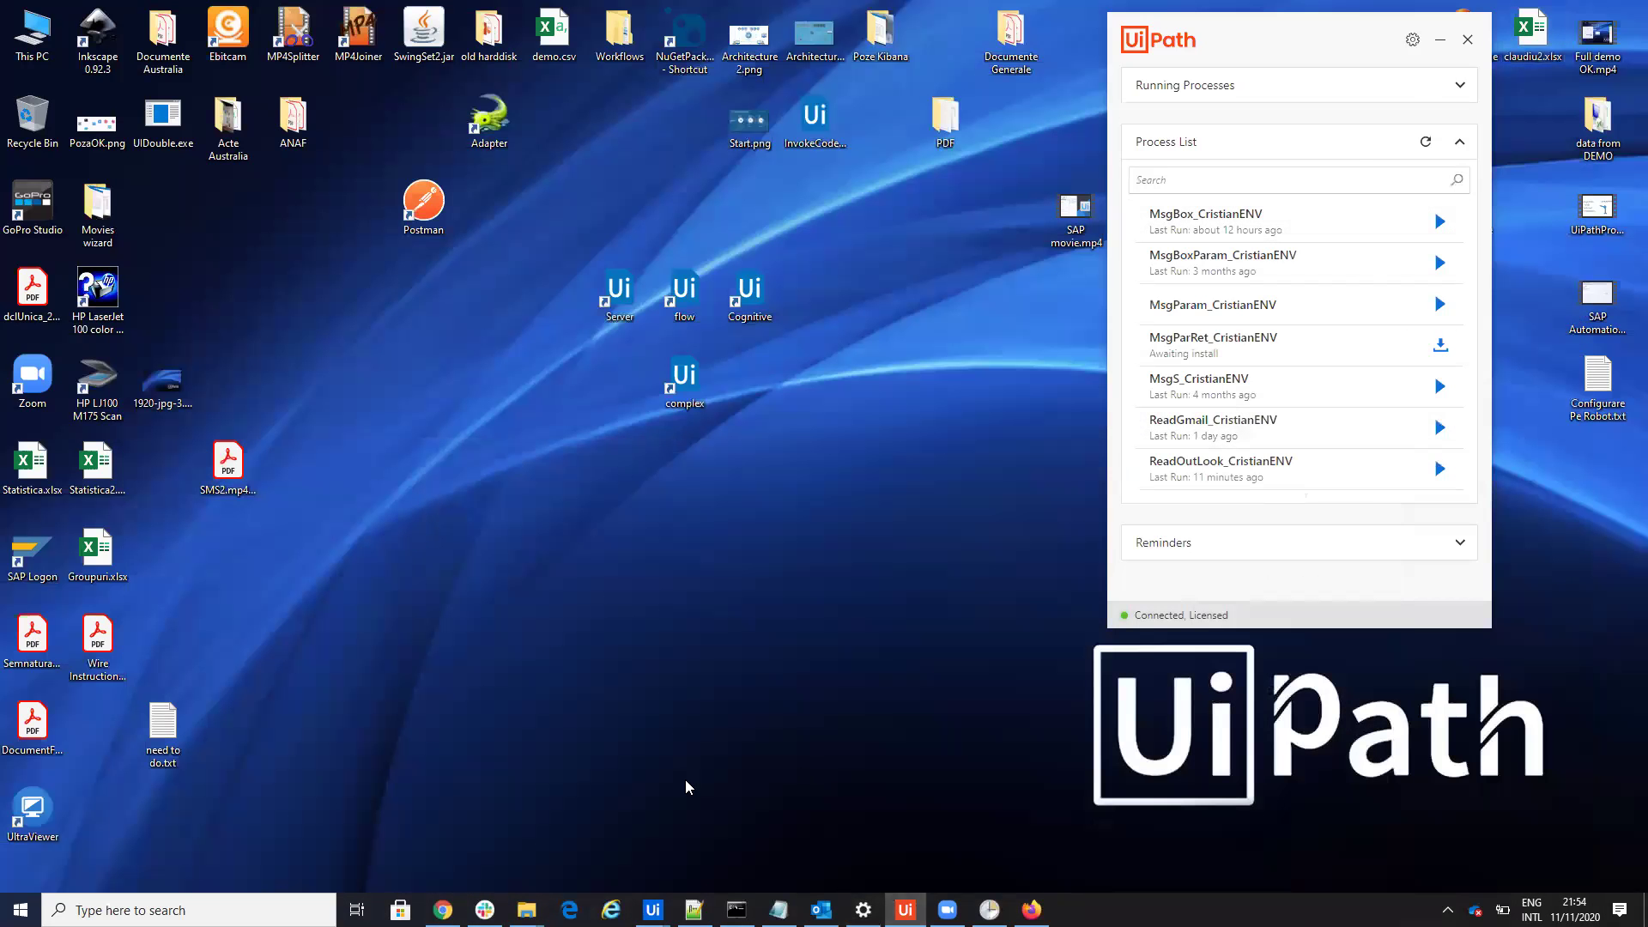
# Step: Switch to UiPath Orchestrator in Chrome and open a new trigger form to view the Time and Queue trigger options
pyautogui.click(443, 910)
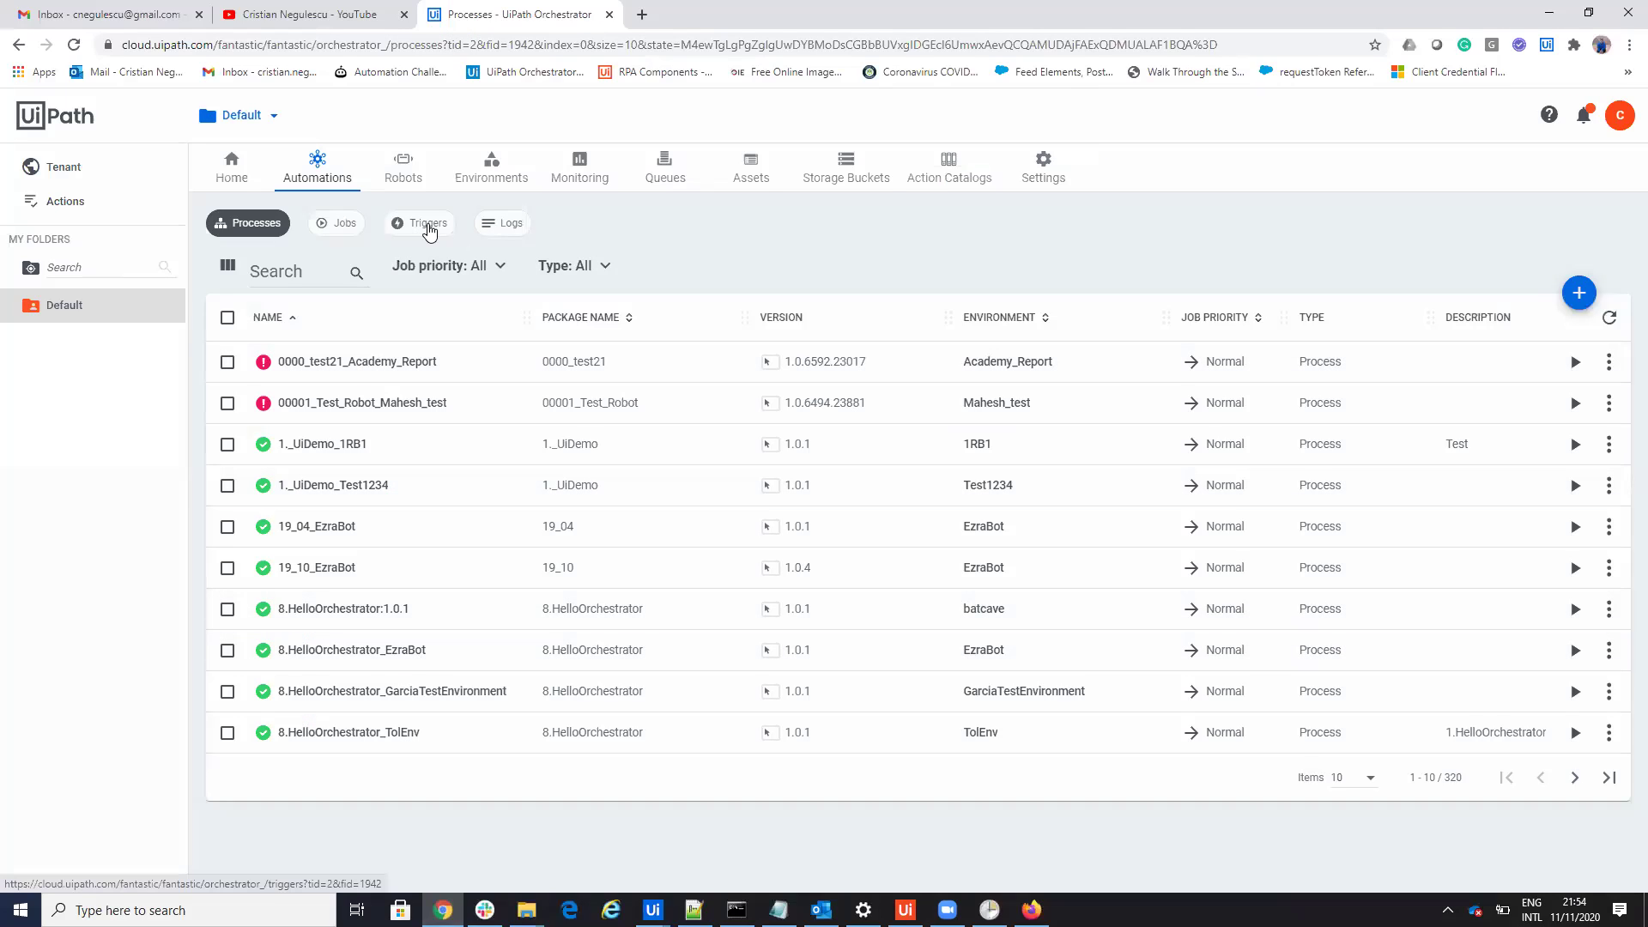
pyautogui.click(426, 225)
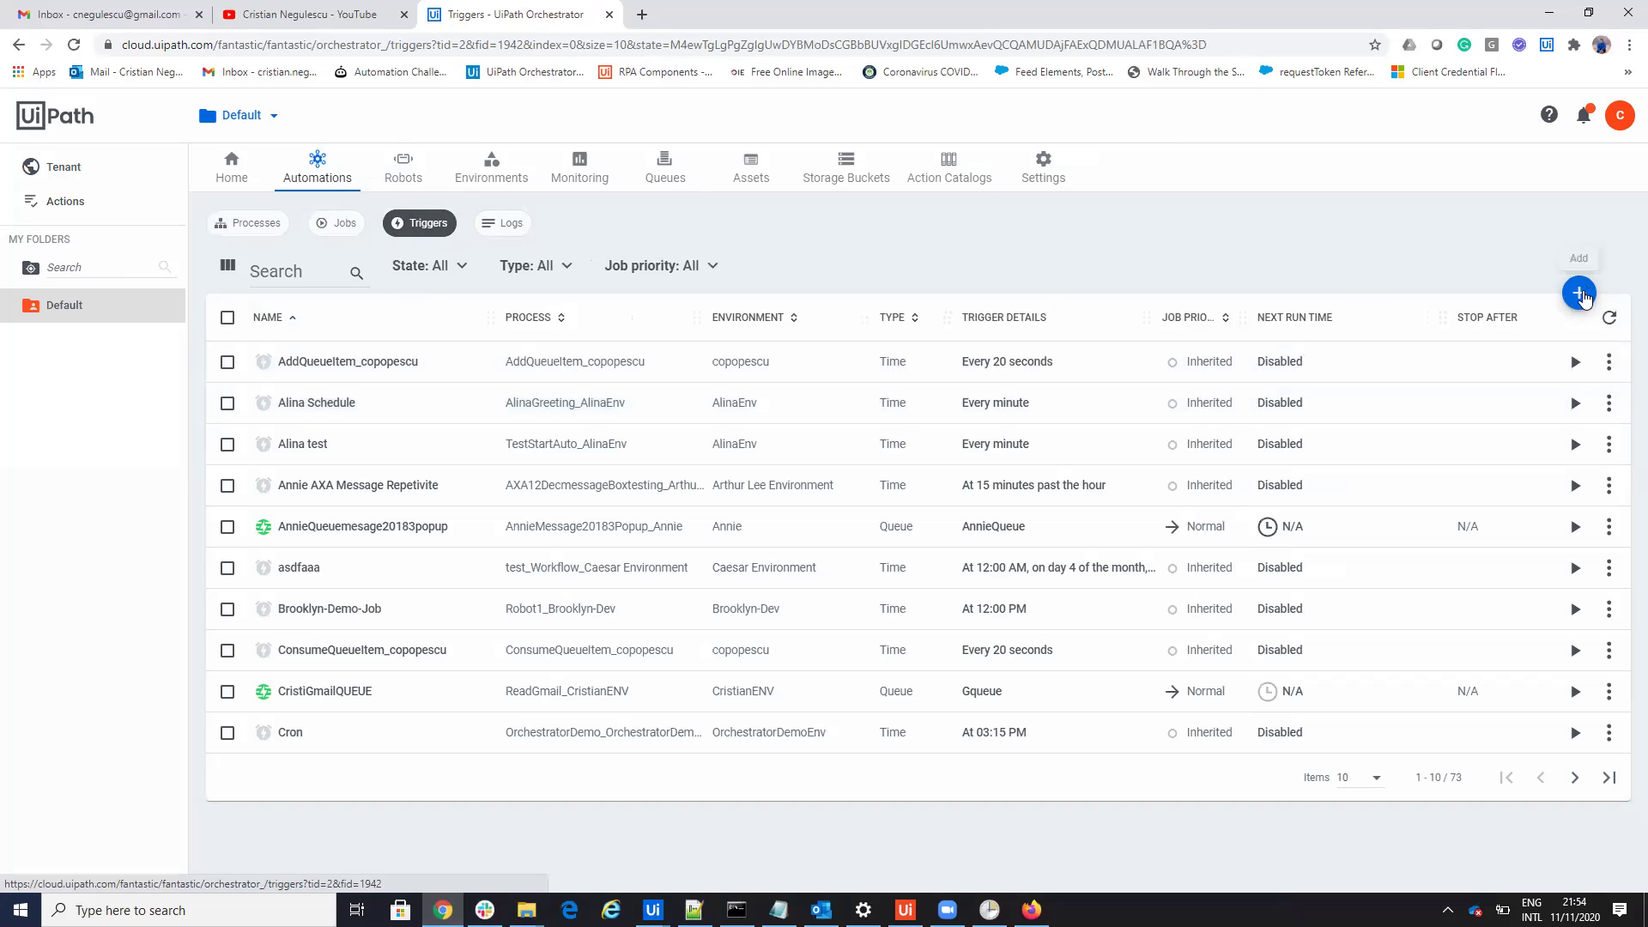
pyautogui.click(1580, 293)
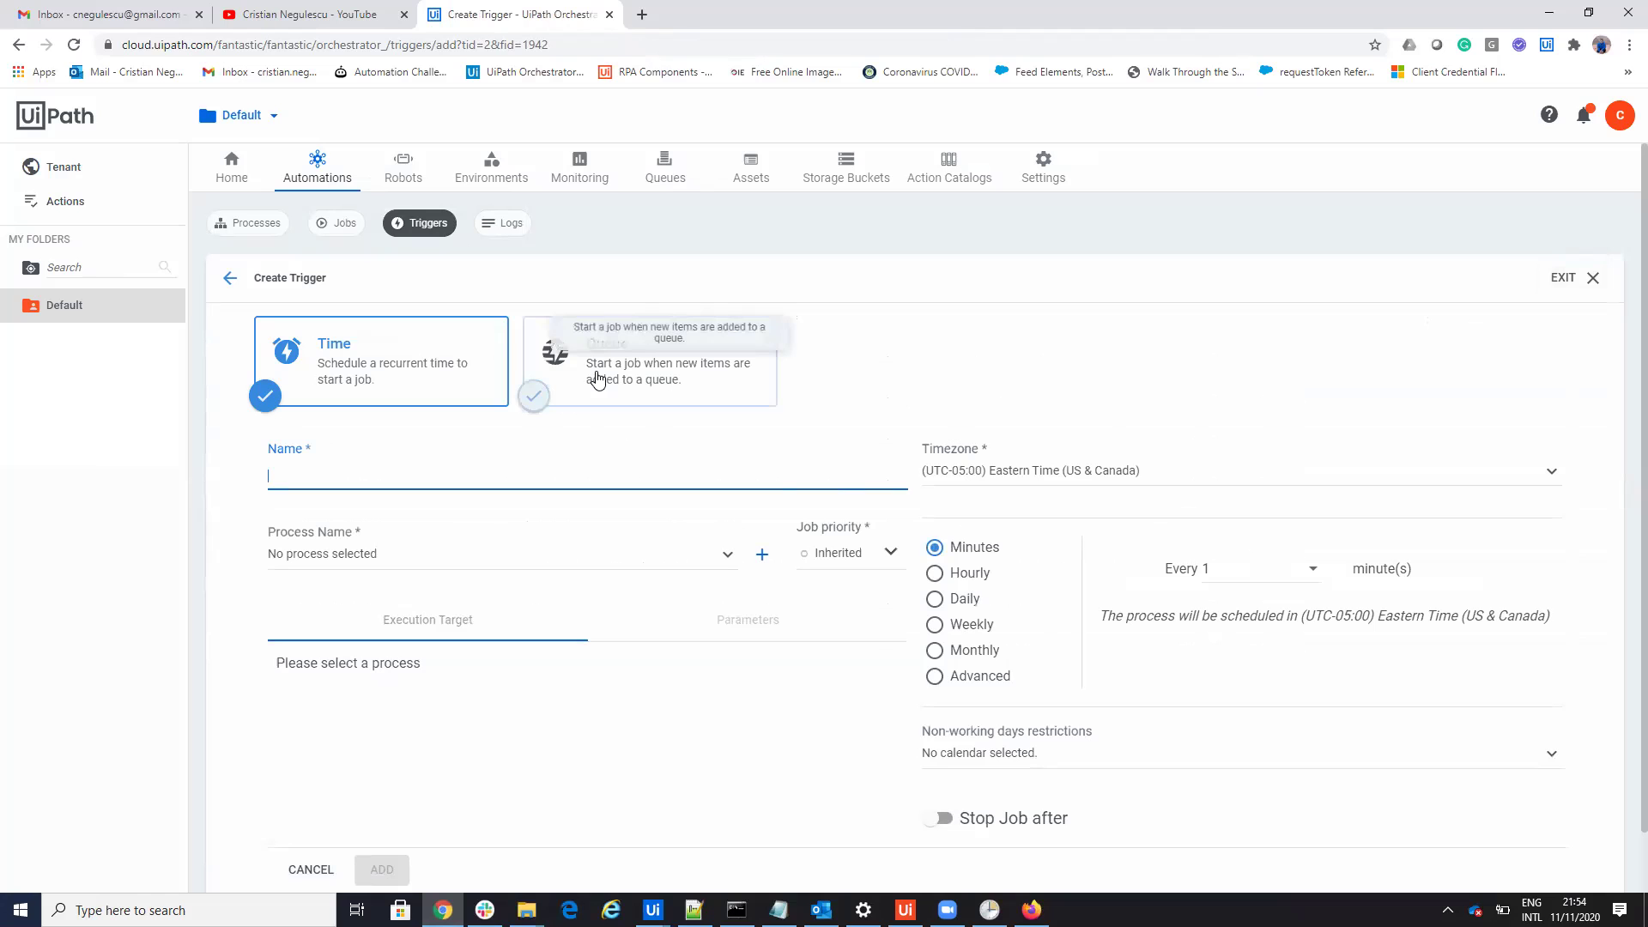
# Step: Open GitHub in a new browser tab and view the files of the startUiPathFromSalesforce repository
pyautogui.hotkey('ctrl', 't')
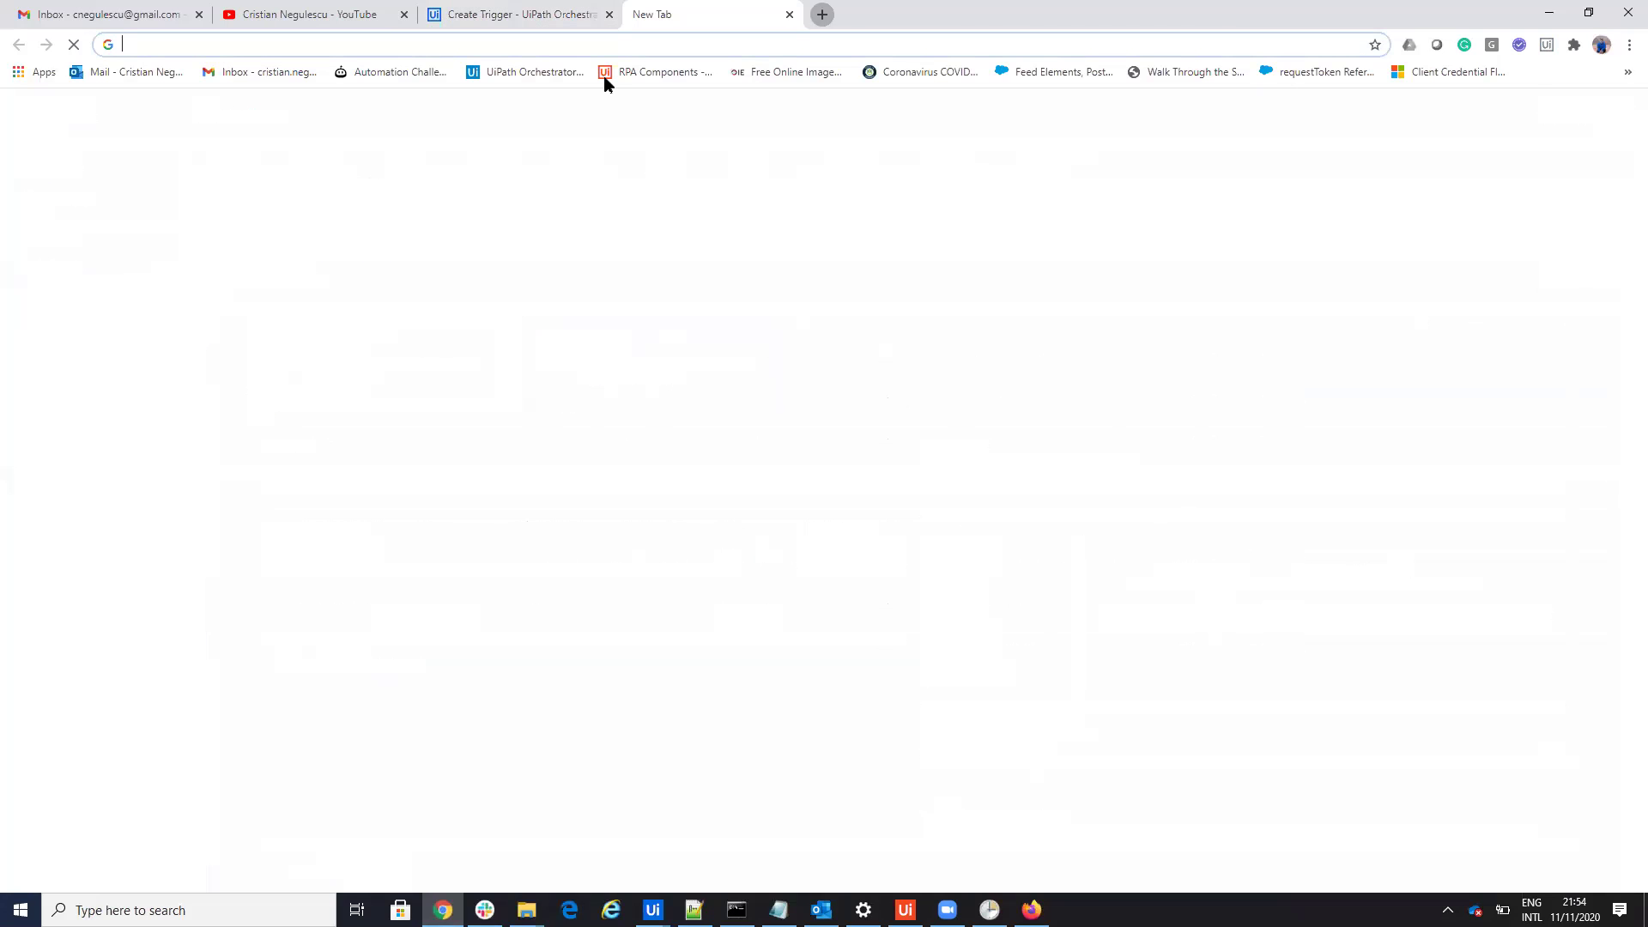
pyautogui.write('git')
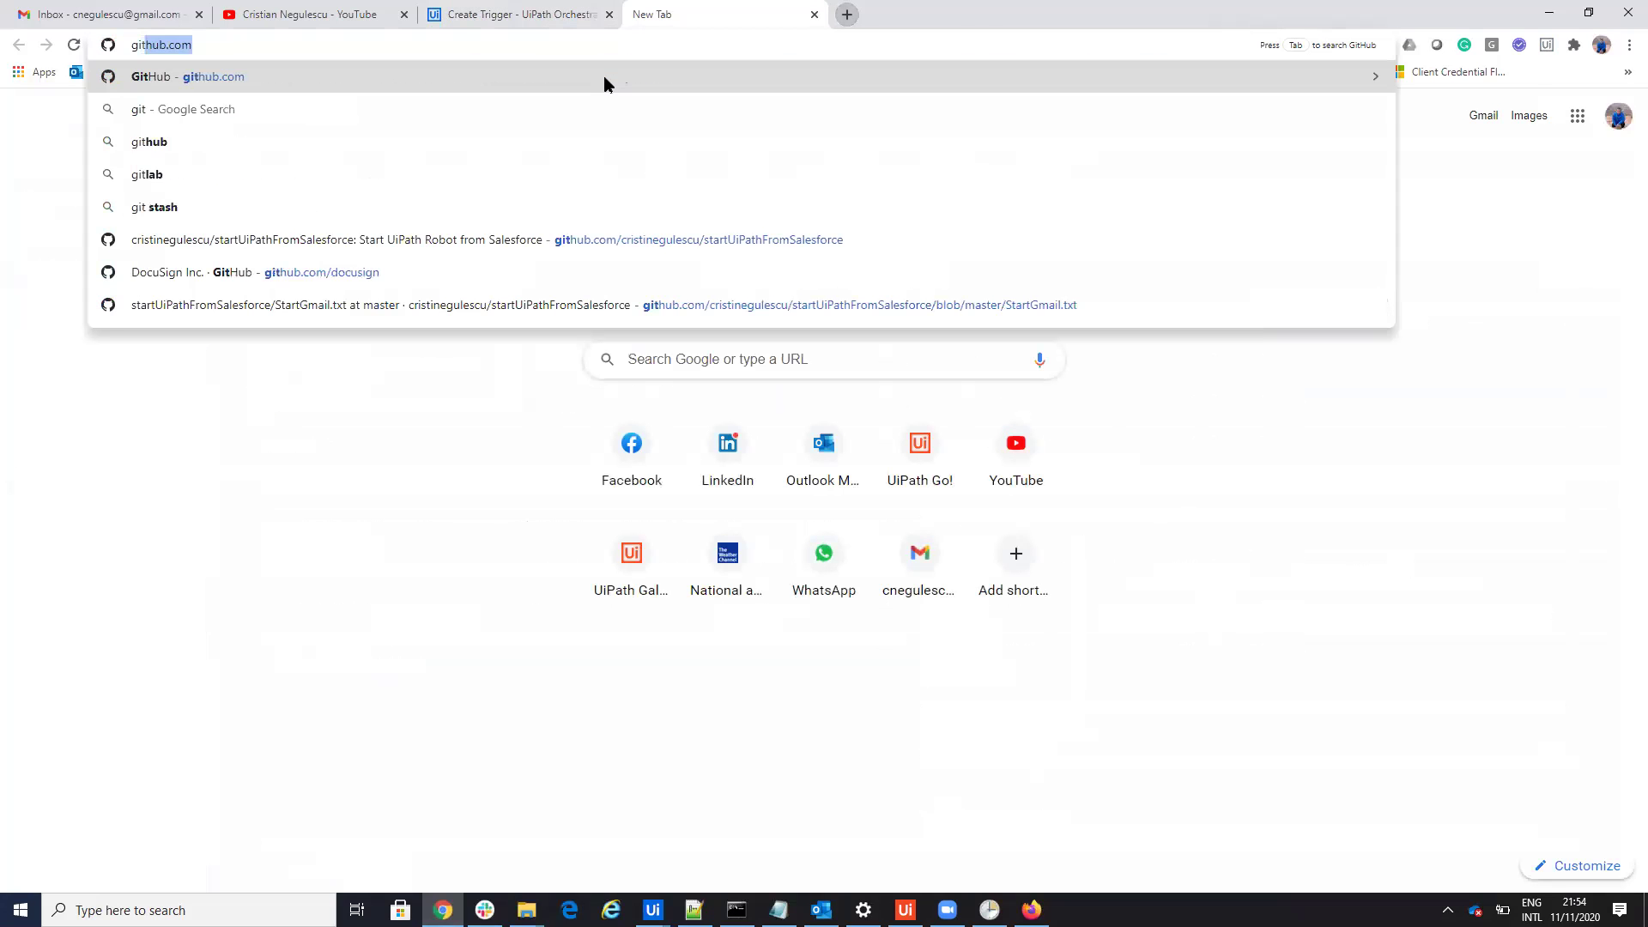
pyautogui.press('Return')
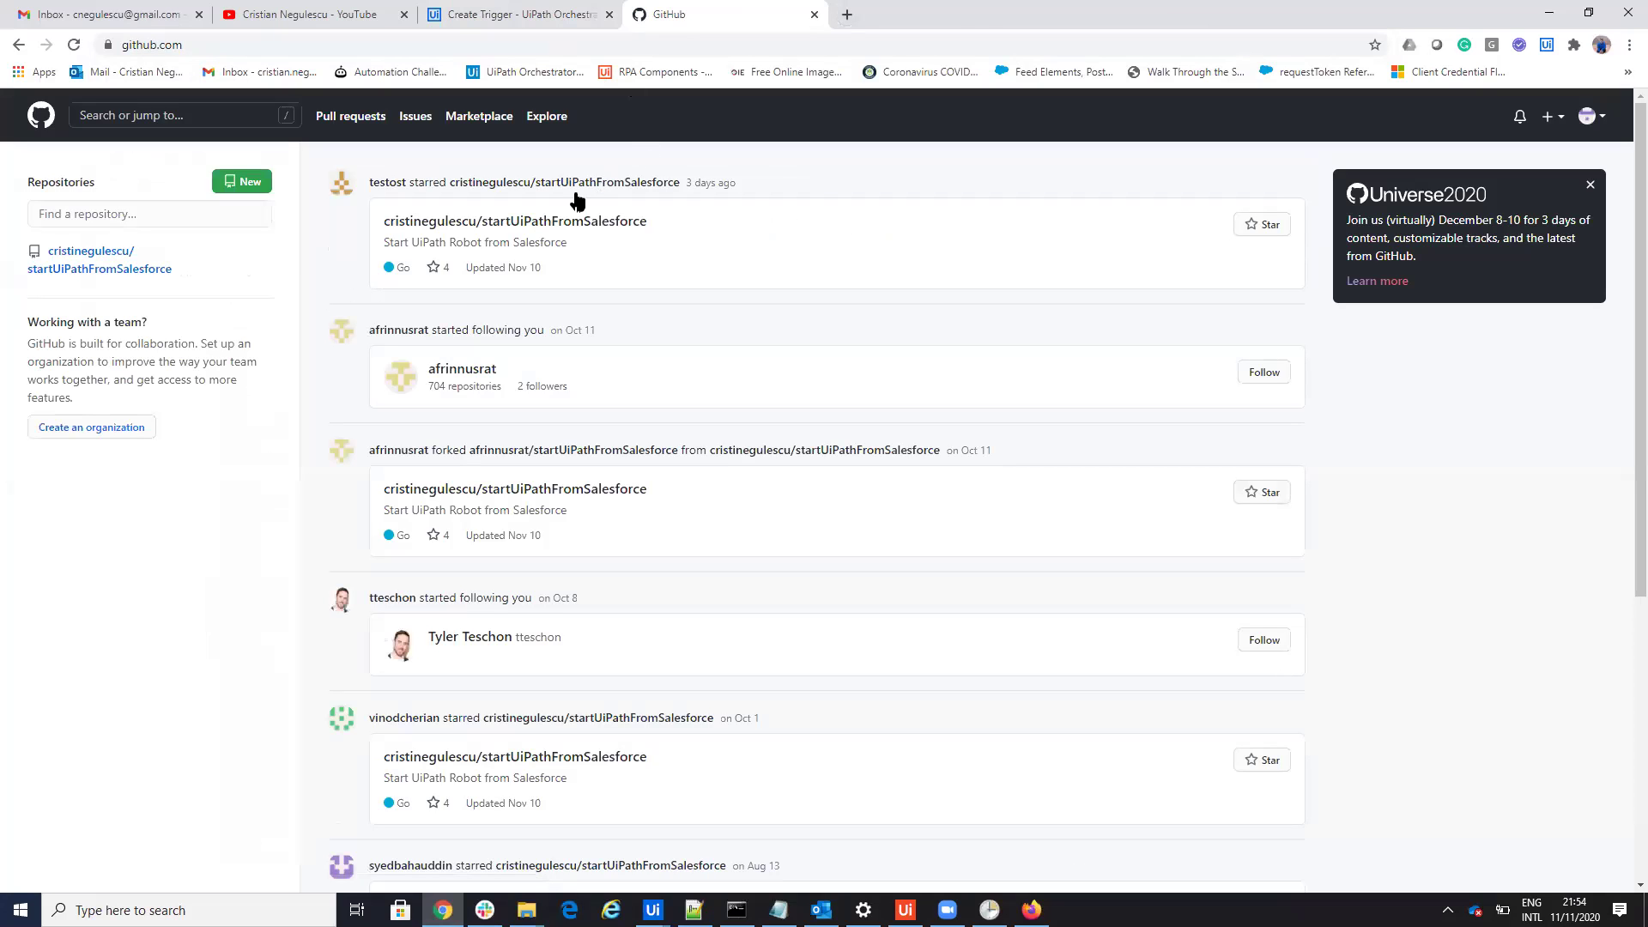
pyautogui.click(100, 267)
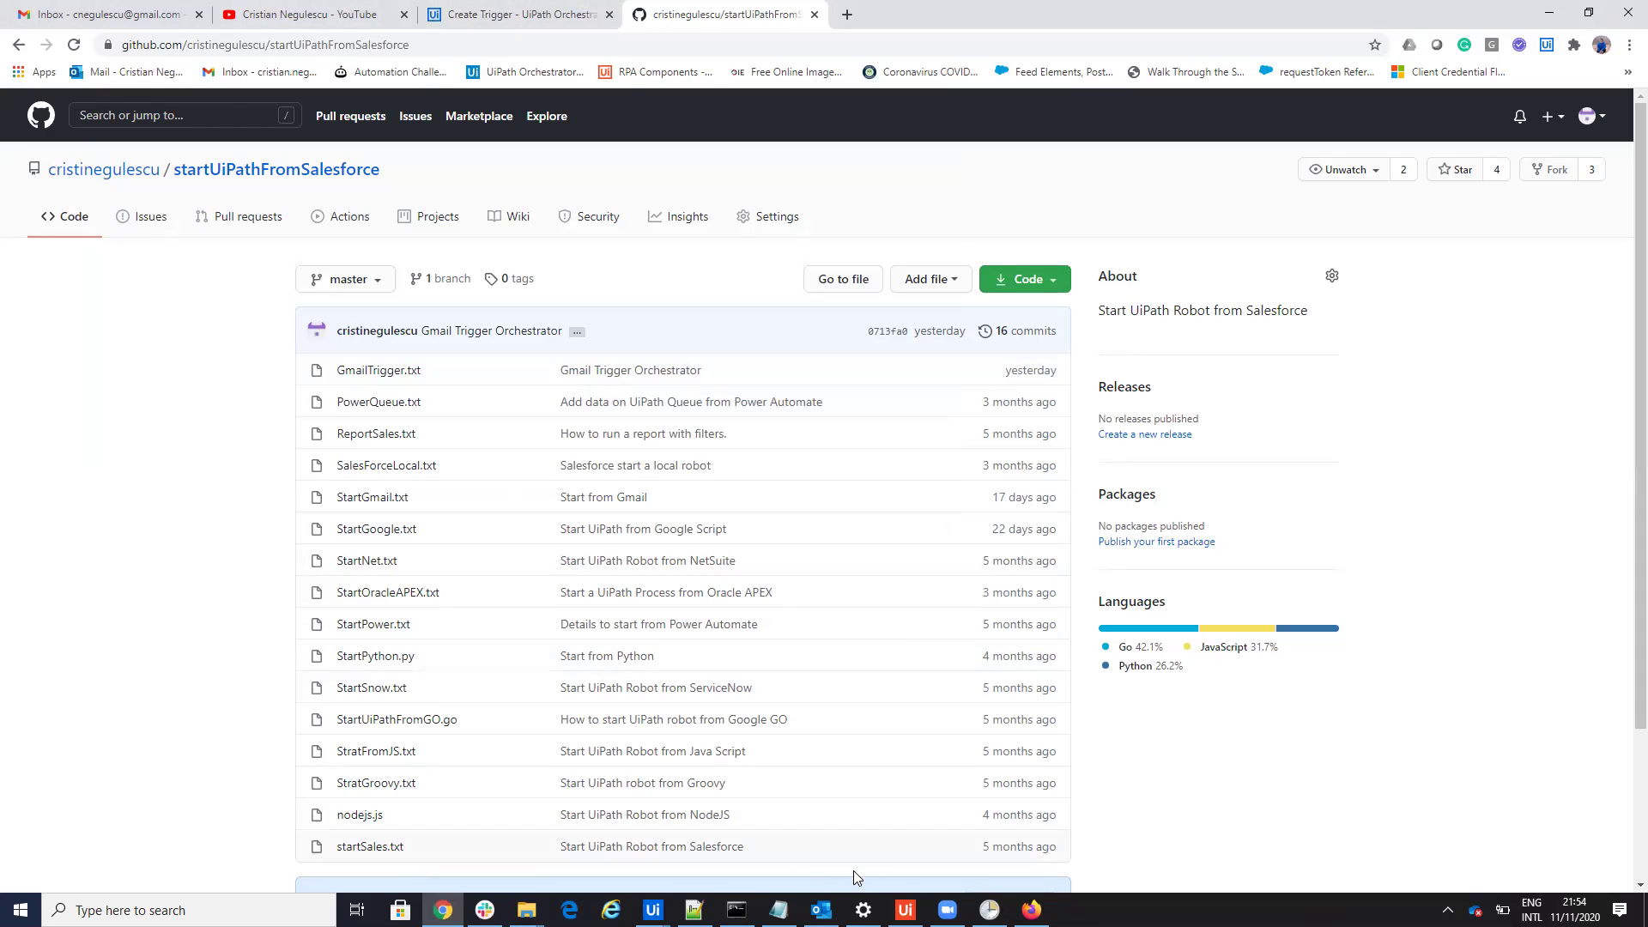
# Step: Switch to Task Scheduler, refresh the task library and check the last run of TestRobot2
pyautogui.click(990, 910)
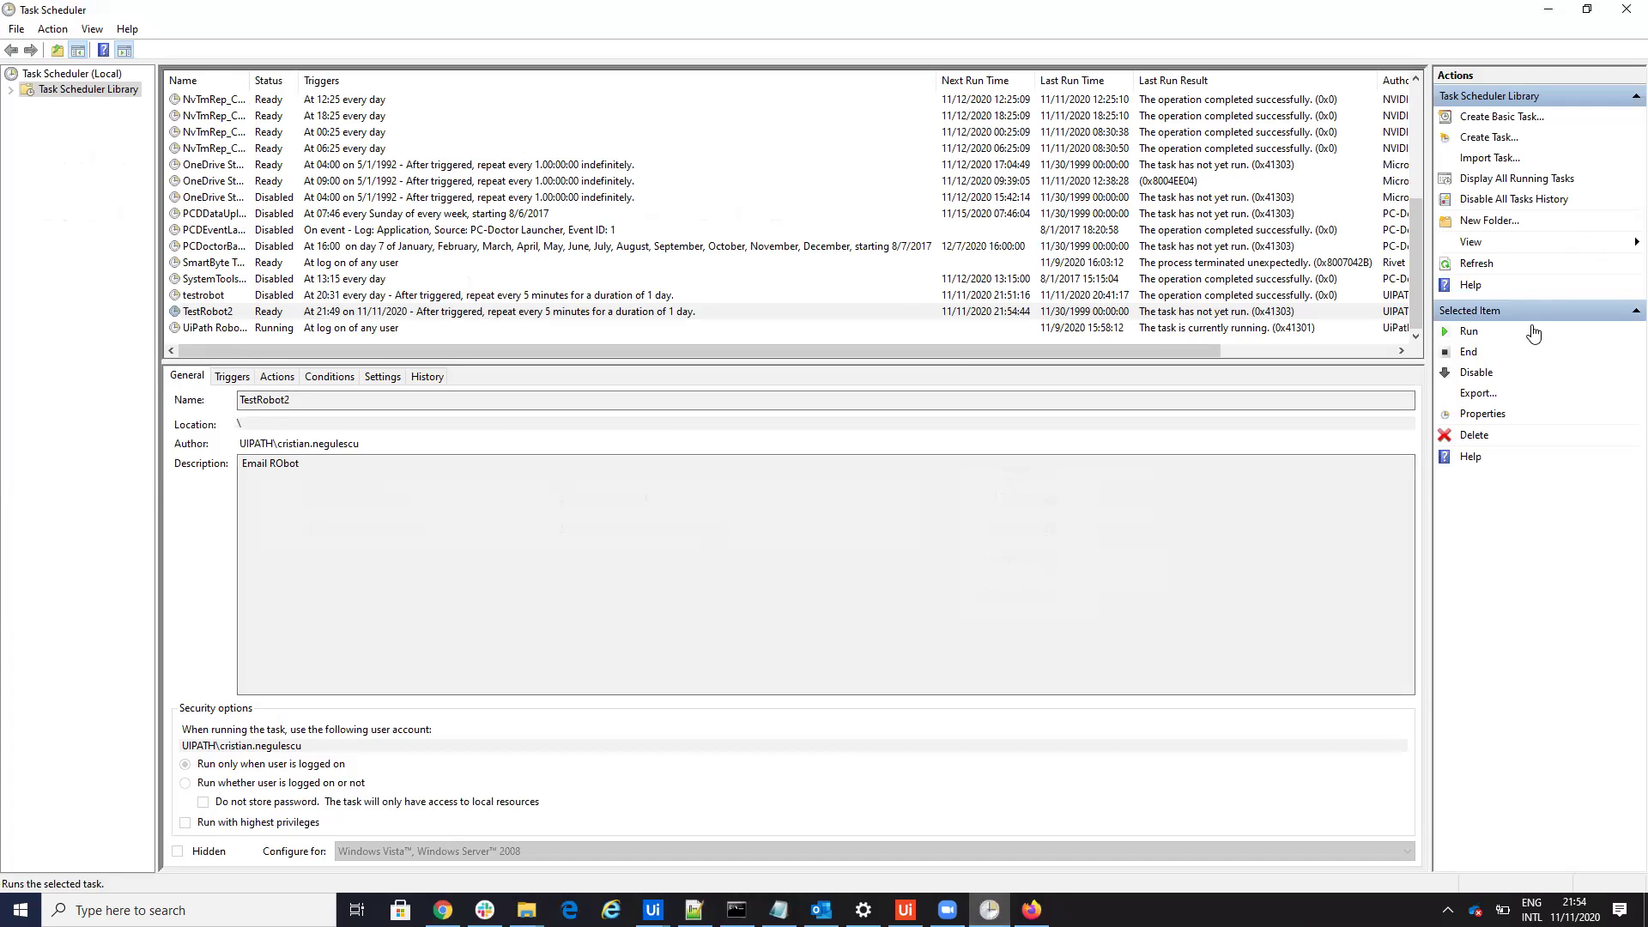
pyautogui.click(1477, 263)
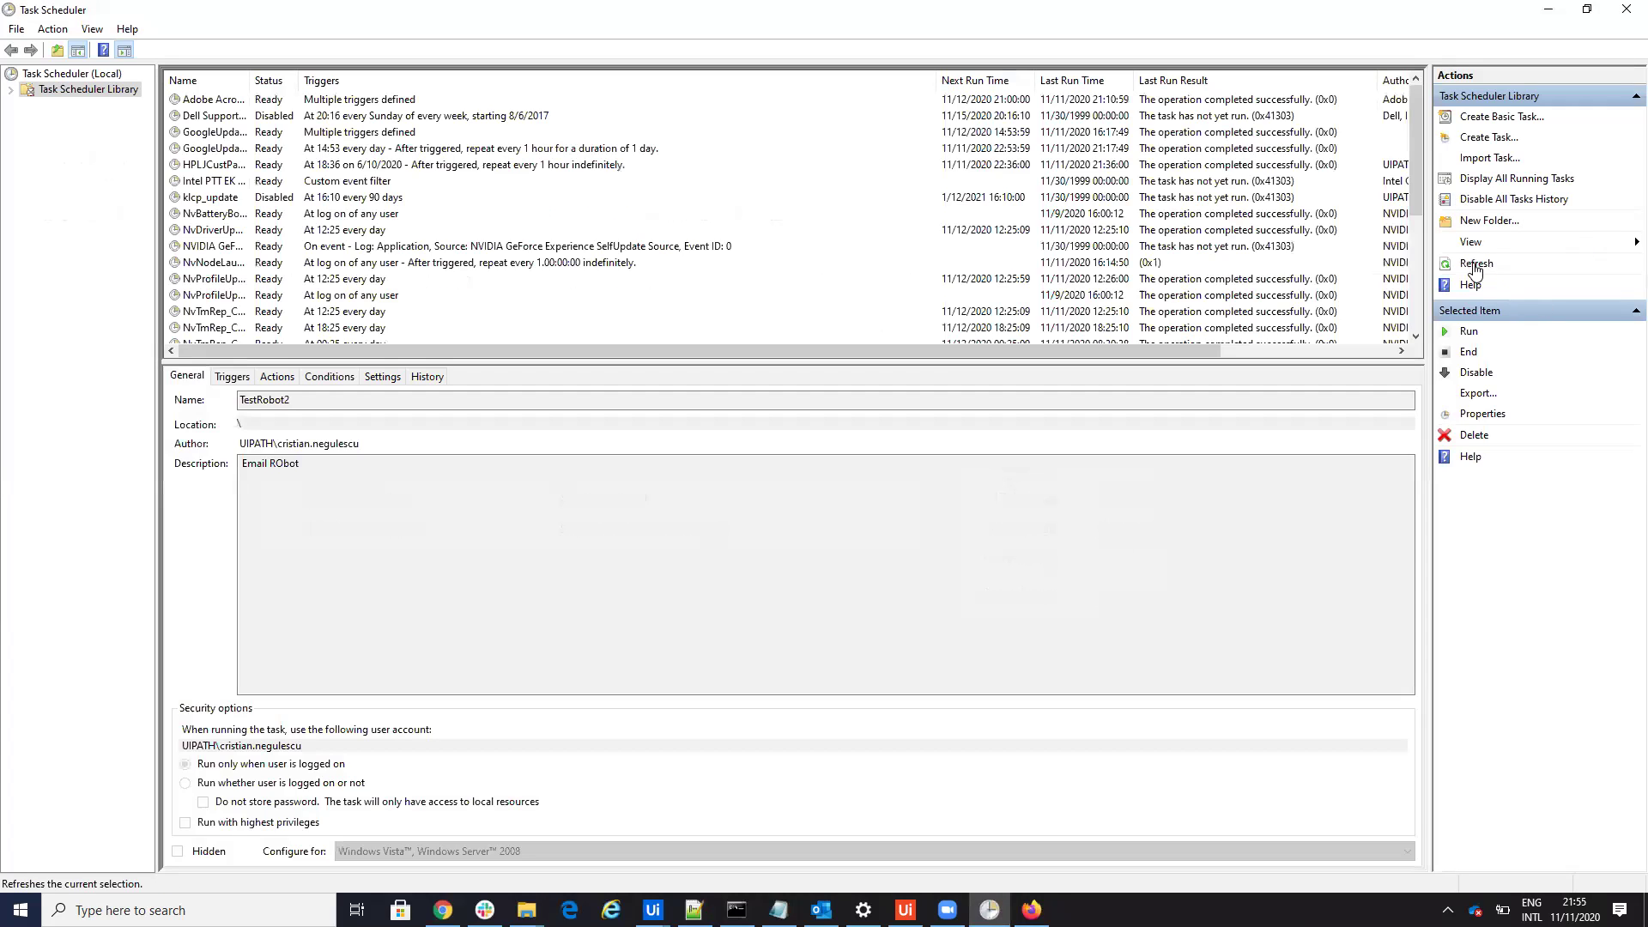
pyautogui.scroll(-1, 1080, 258)
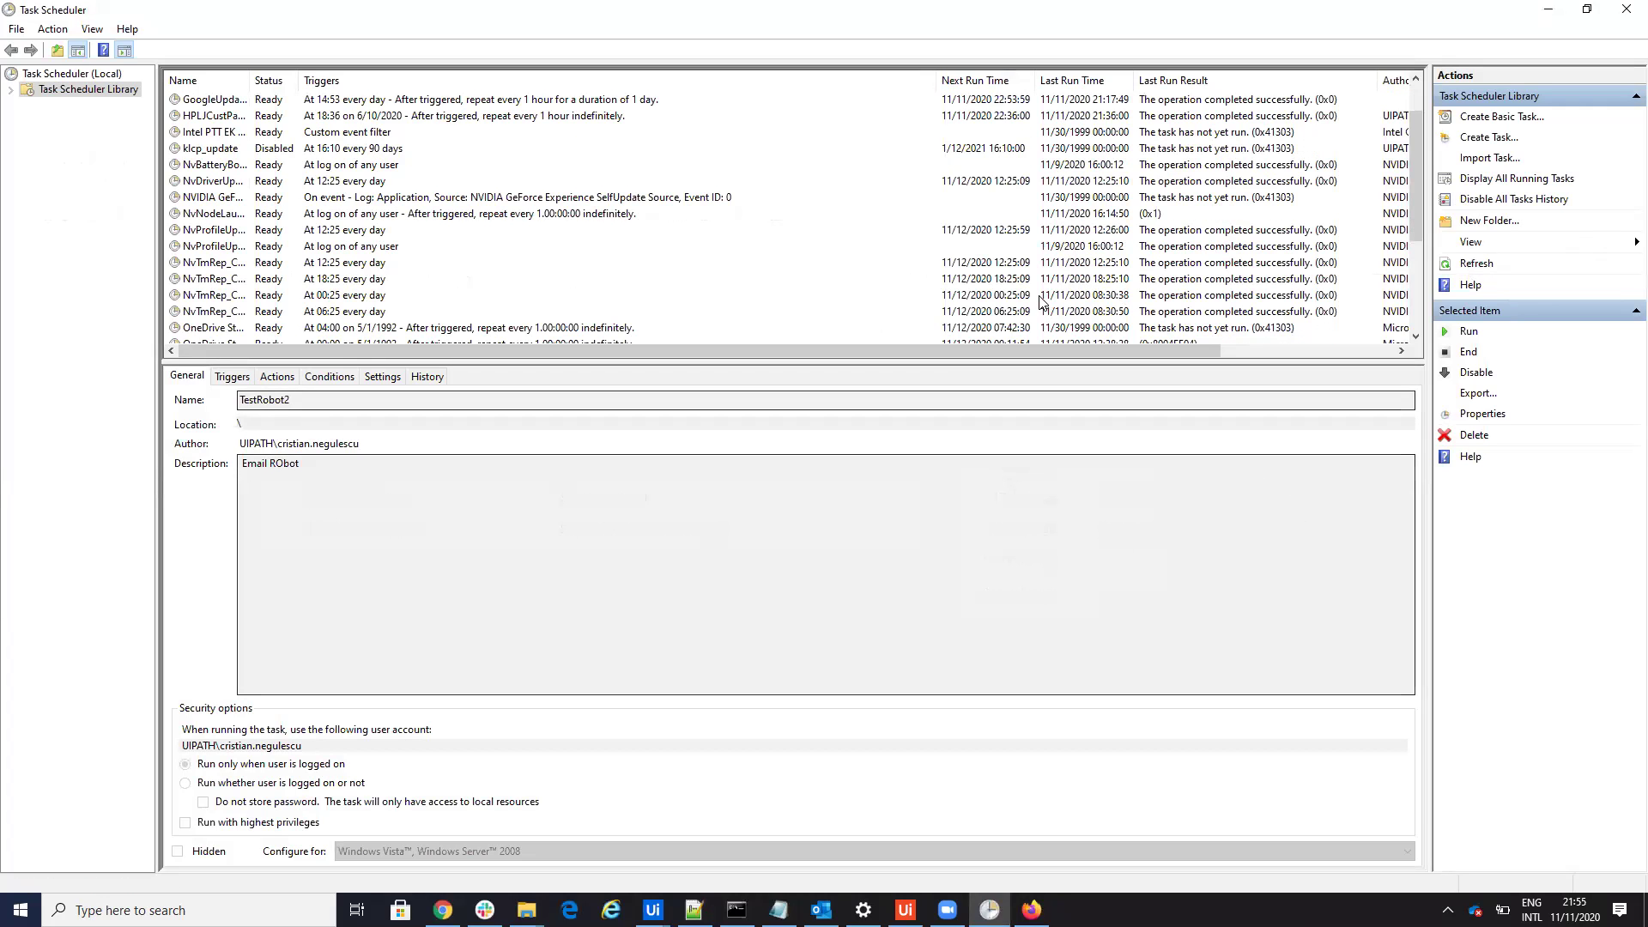
pyautogui.scroll(-4, 952, 331)
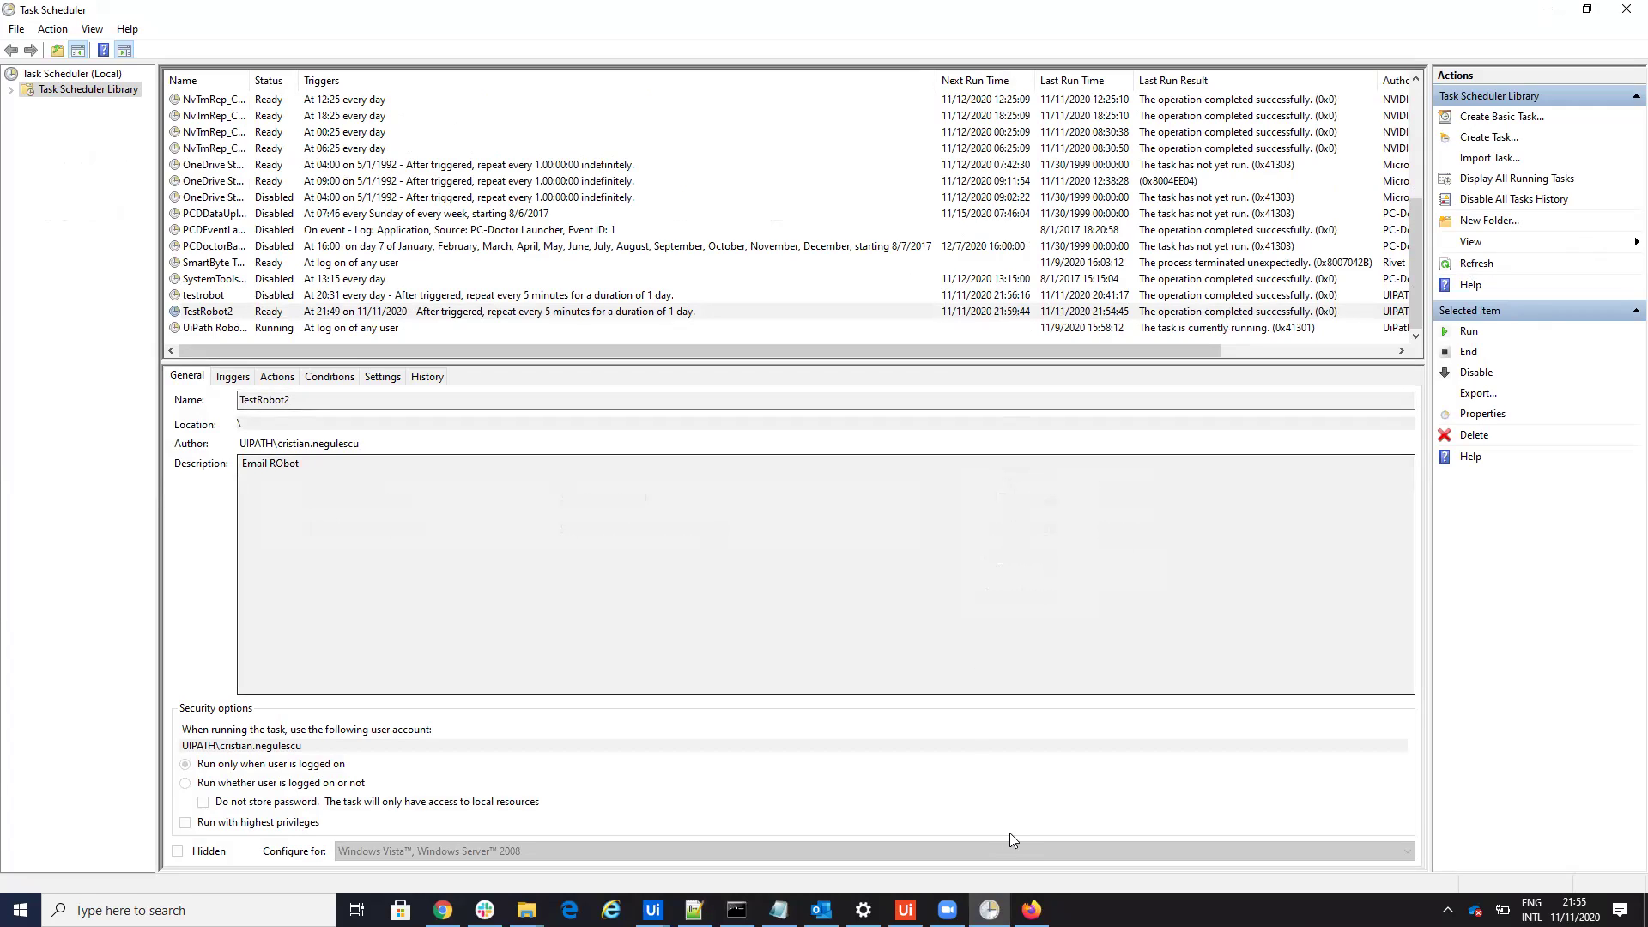
# Step: Read the robot's reply to the "test for schedueelee" email in Gmail in Firefox, then minimize the browser
pyautogui.click(1031, 910)
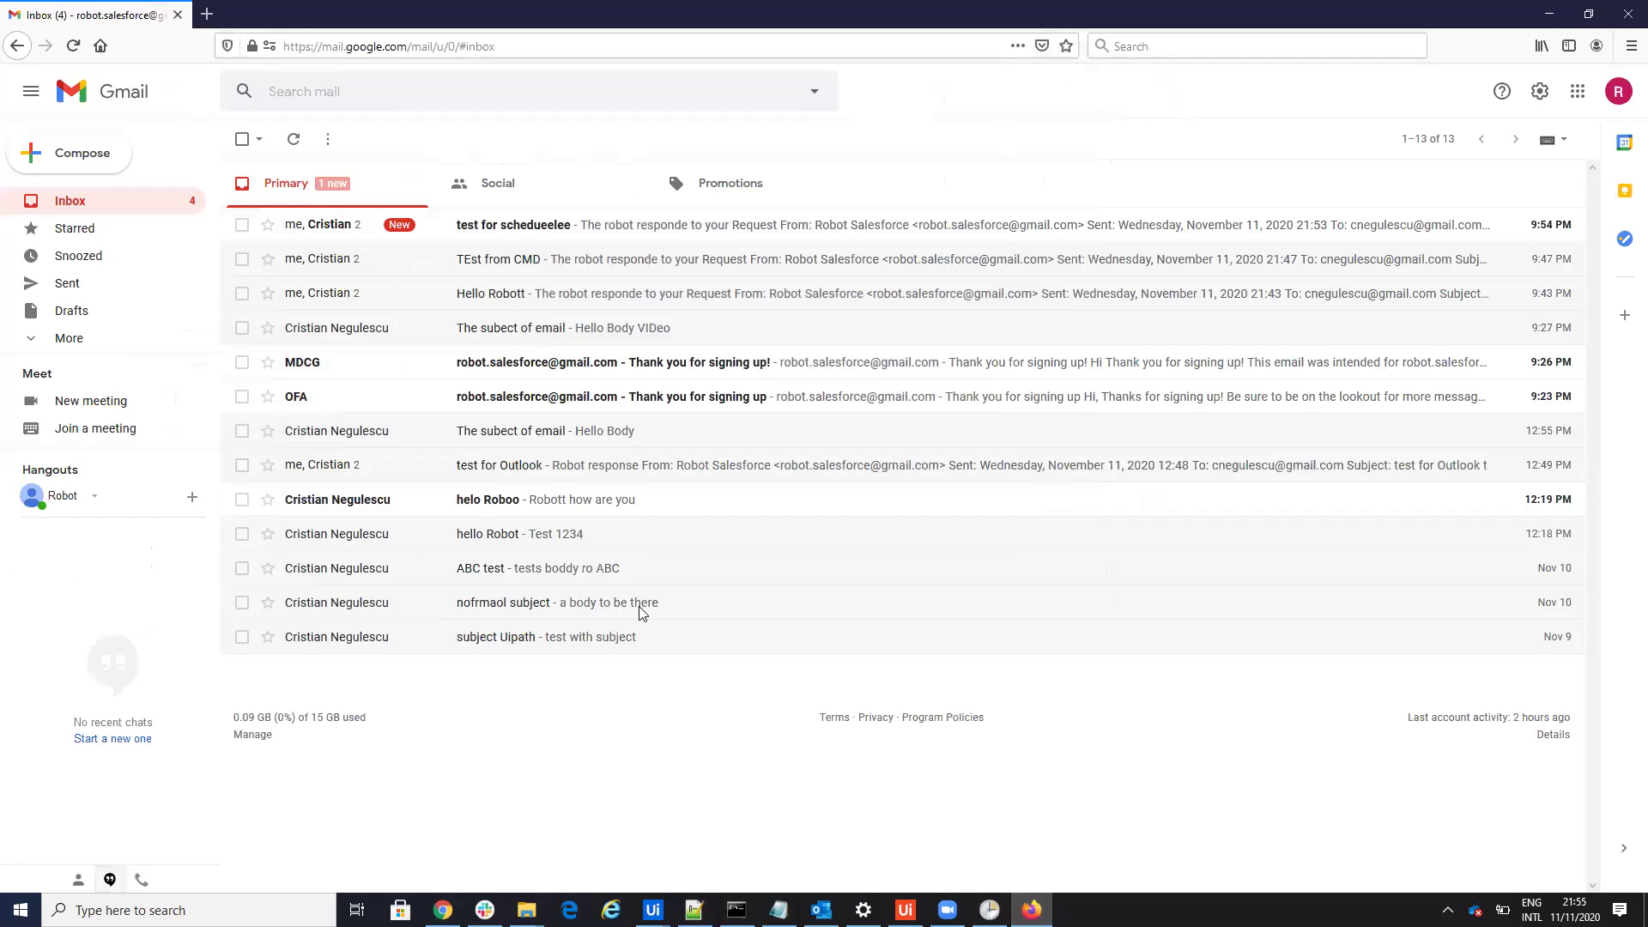
pyautogui.click(549, 232)
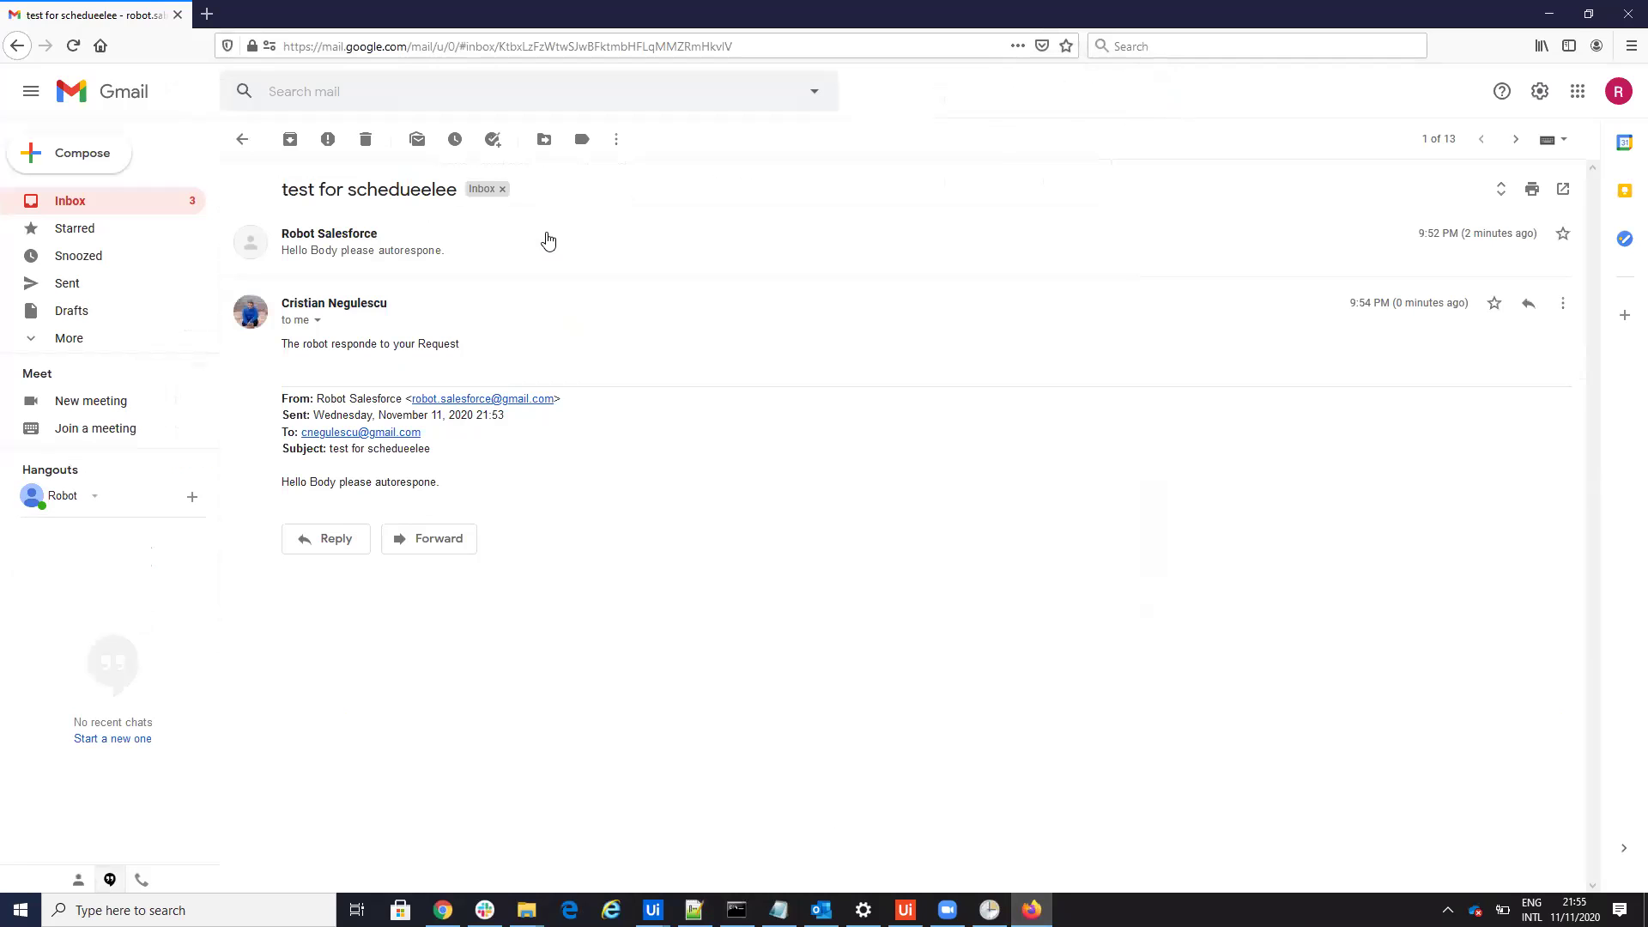
pyautogui.click(1550, 15)
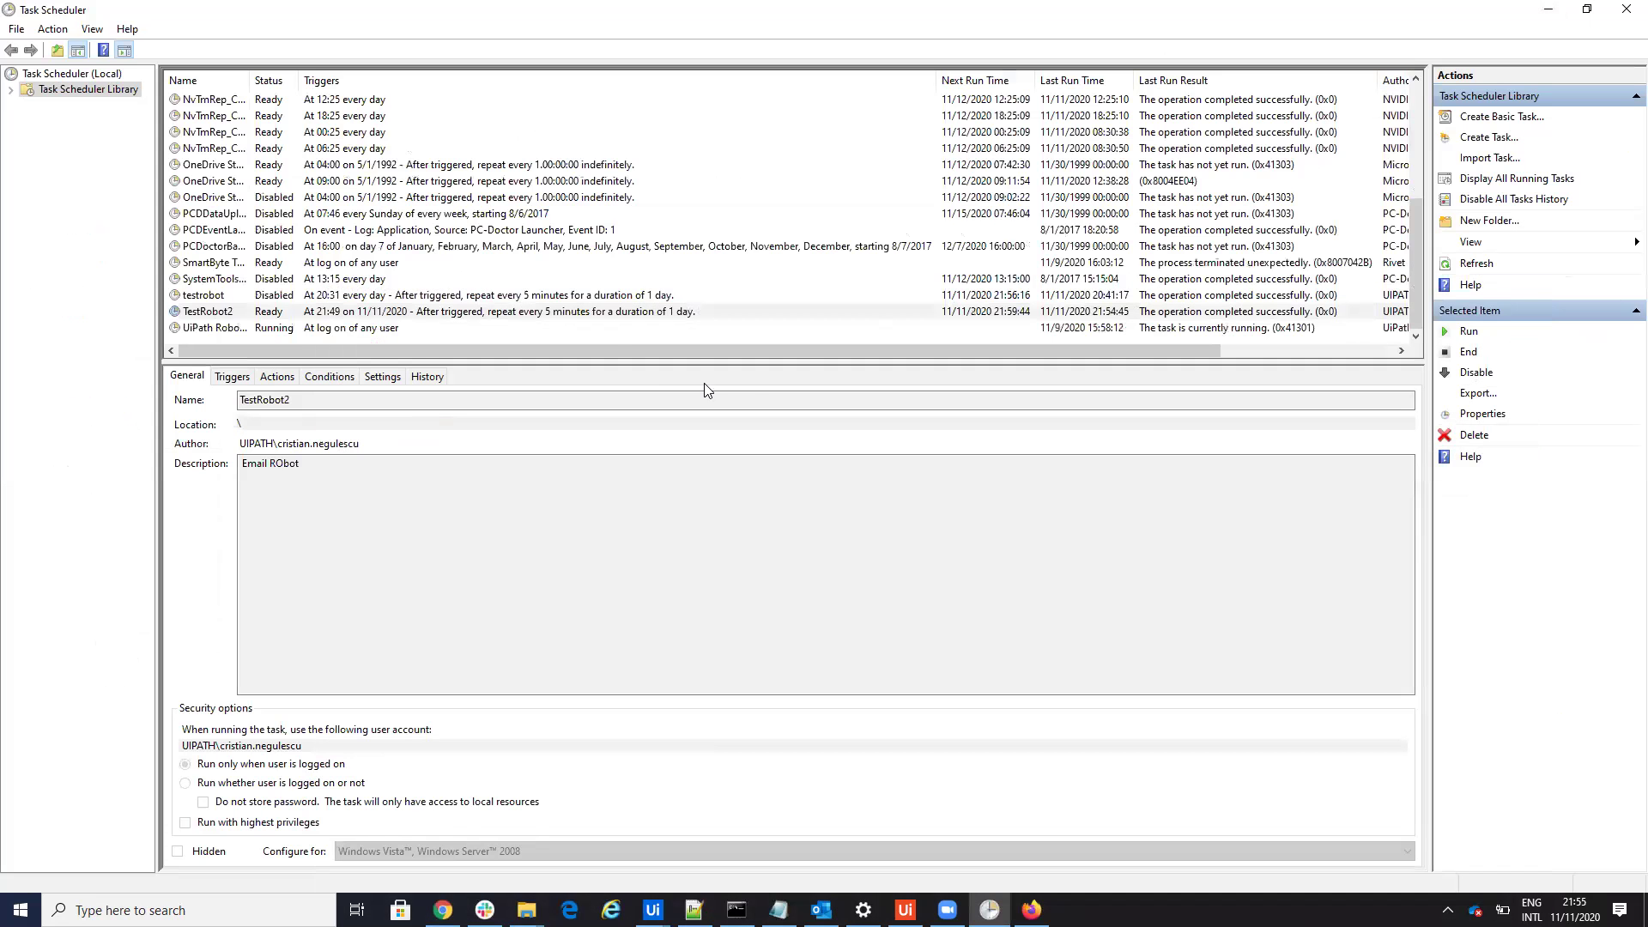
# Step: Disable the TestRobot2 scheduled task and minimize Task Scheduler
pyautogui.rightClick(588, 324)
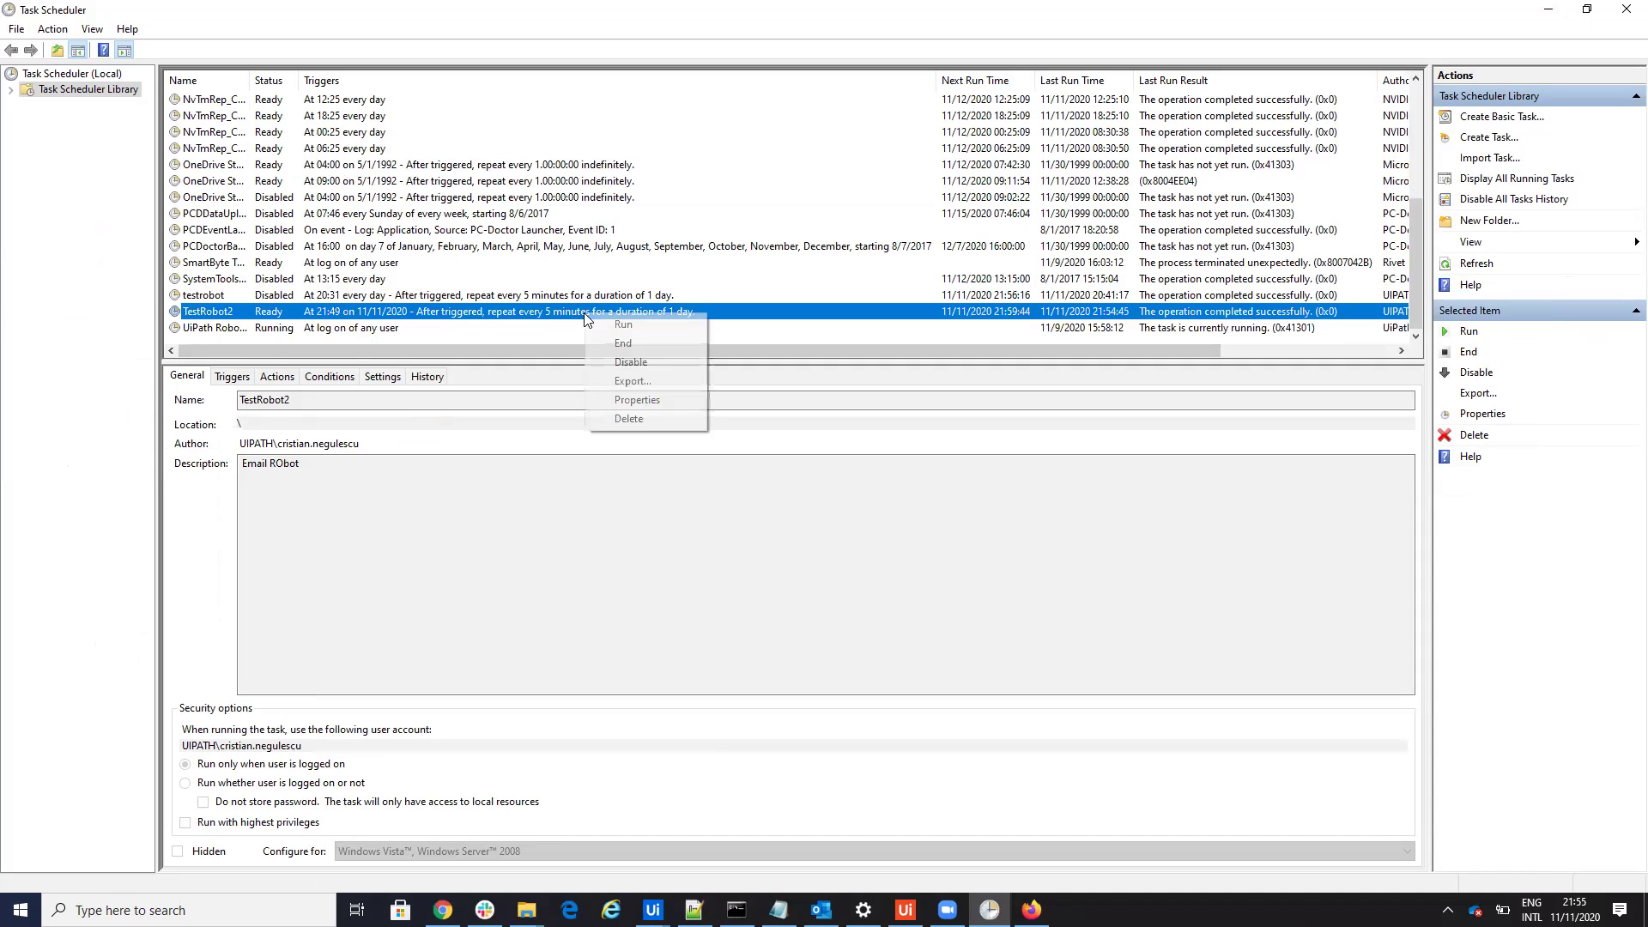
pyautogui.click(644, 363)
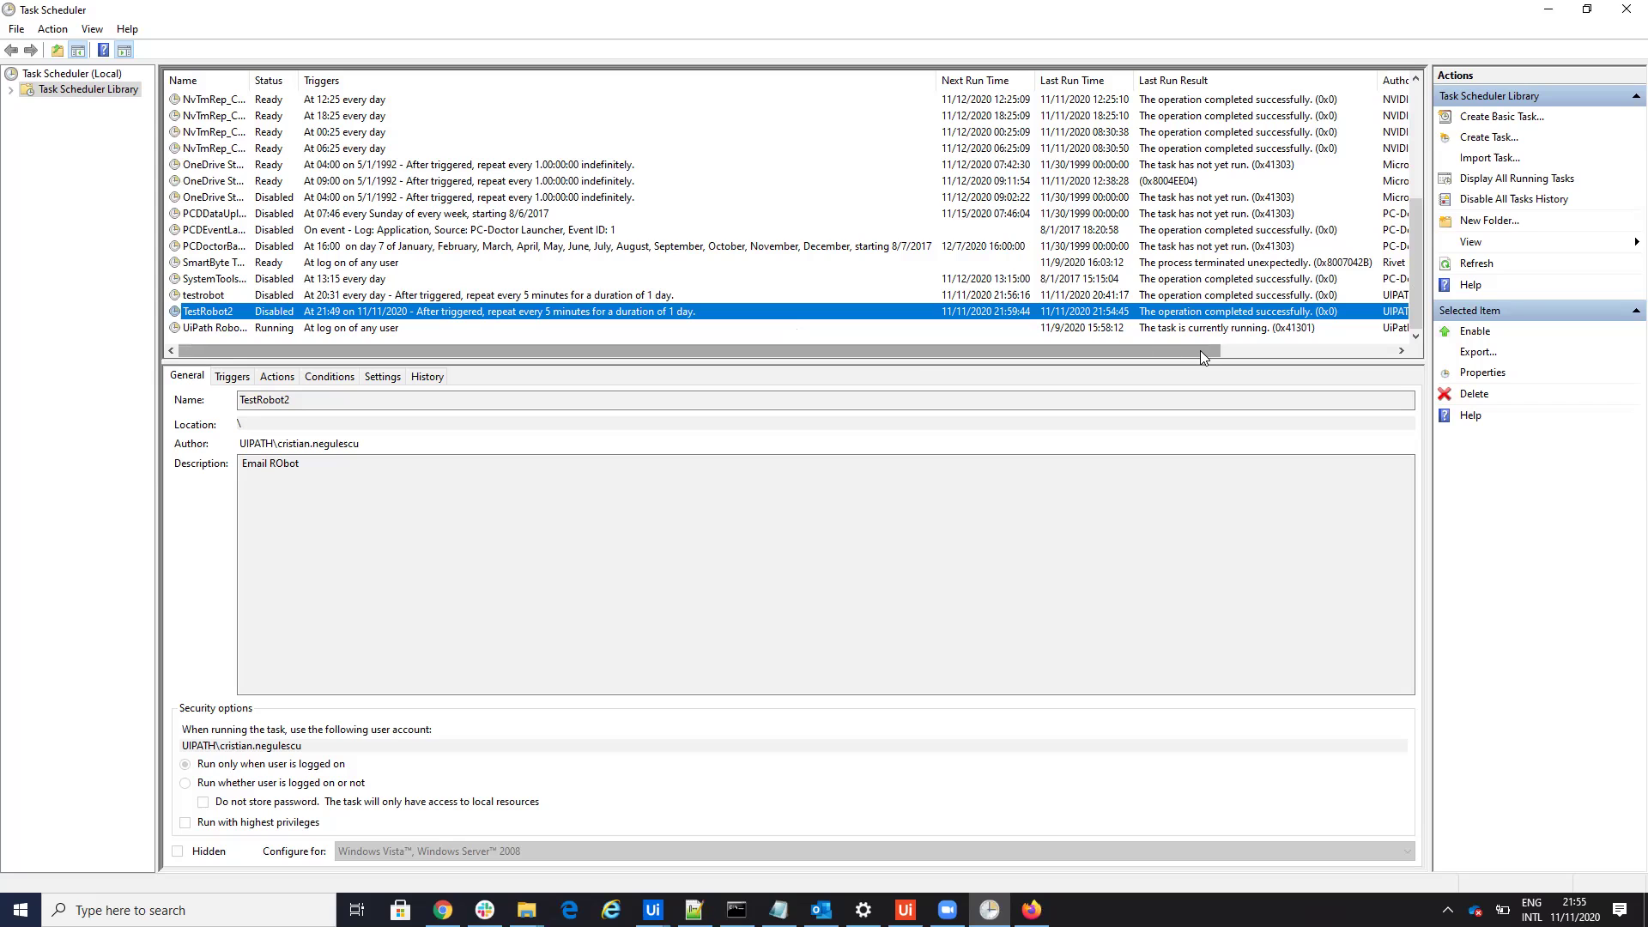
pyautogui.click(1548, 10)
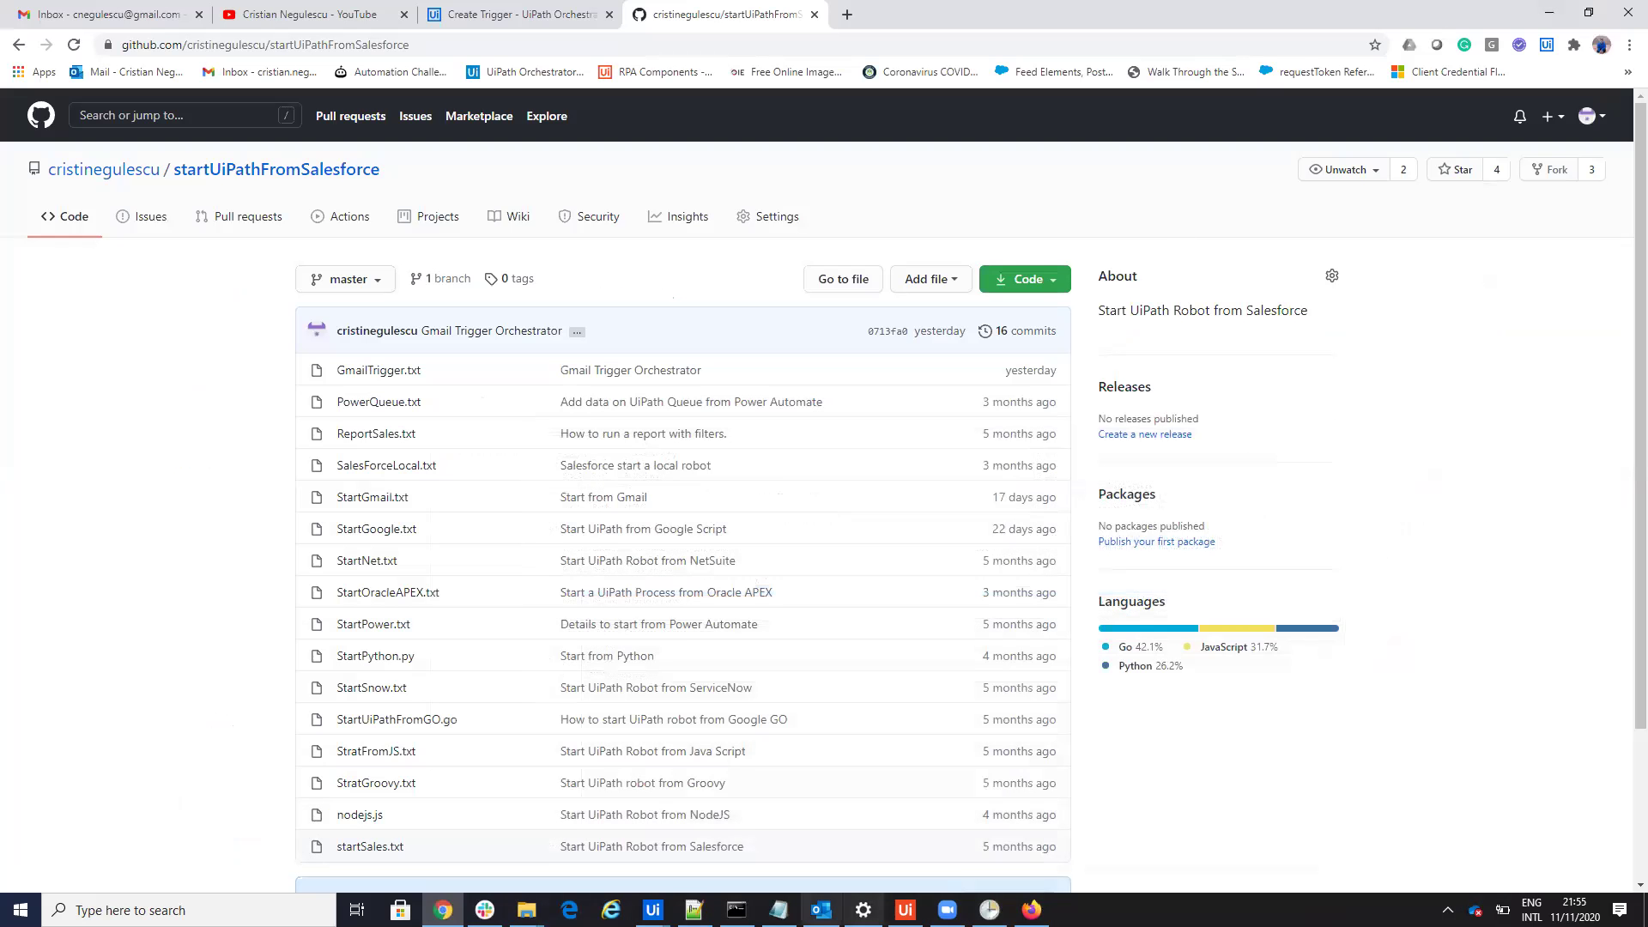
# Step: Review the agenda notes in Notepad++, highlight "Trigger the process from Orchestrator" on line 4, and minimize the editor
pyautogui.click(694, 908)
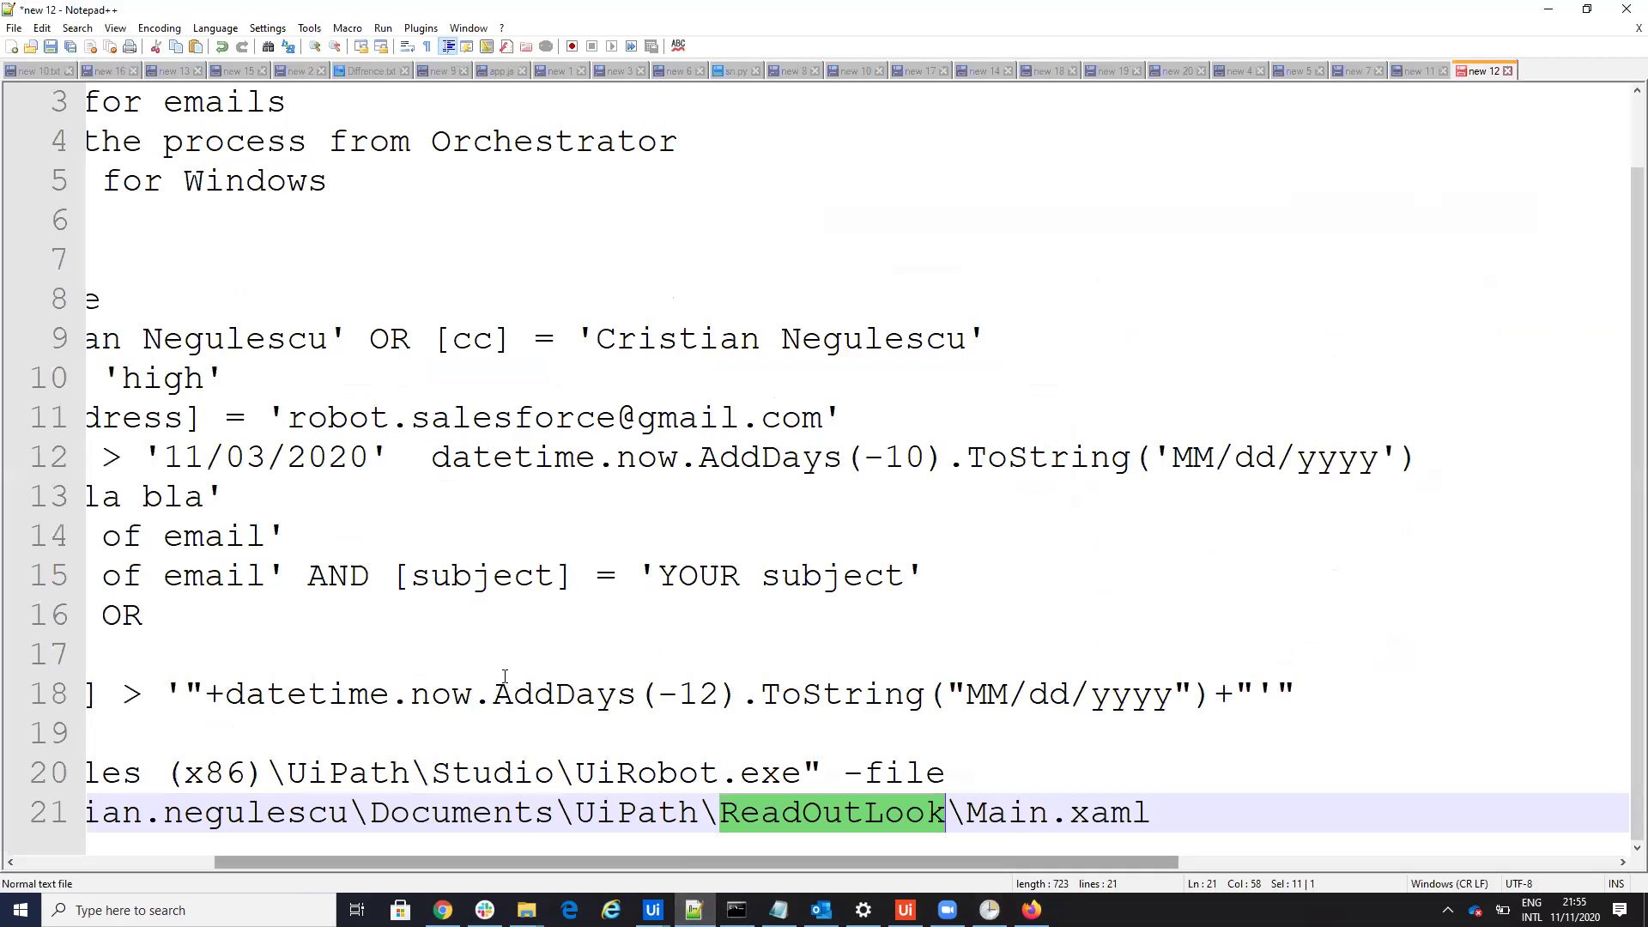
pyautogui.click(144, 862)
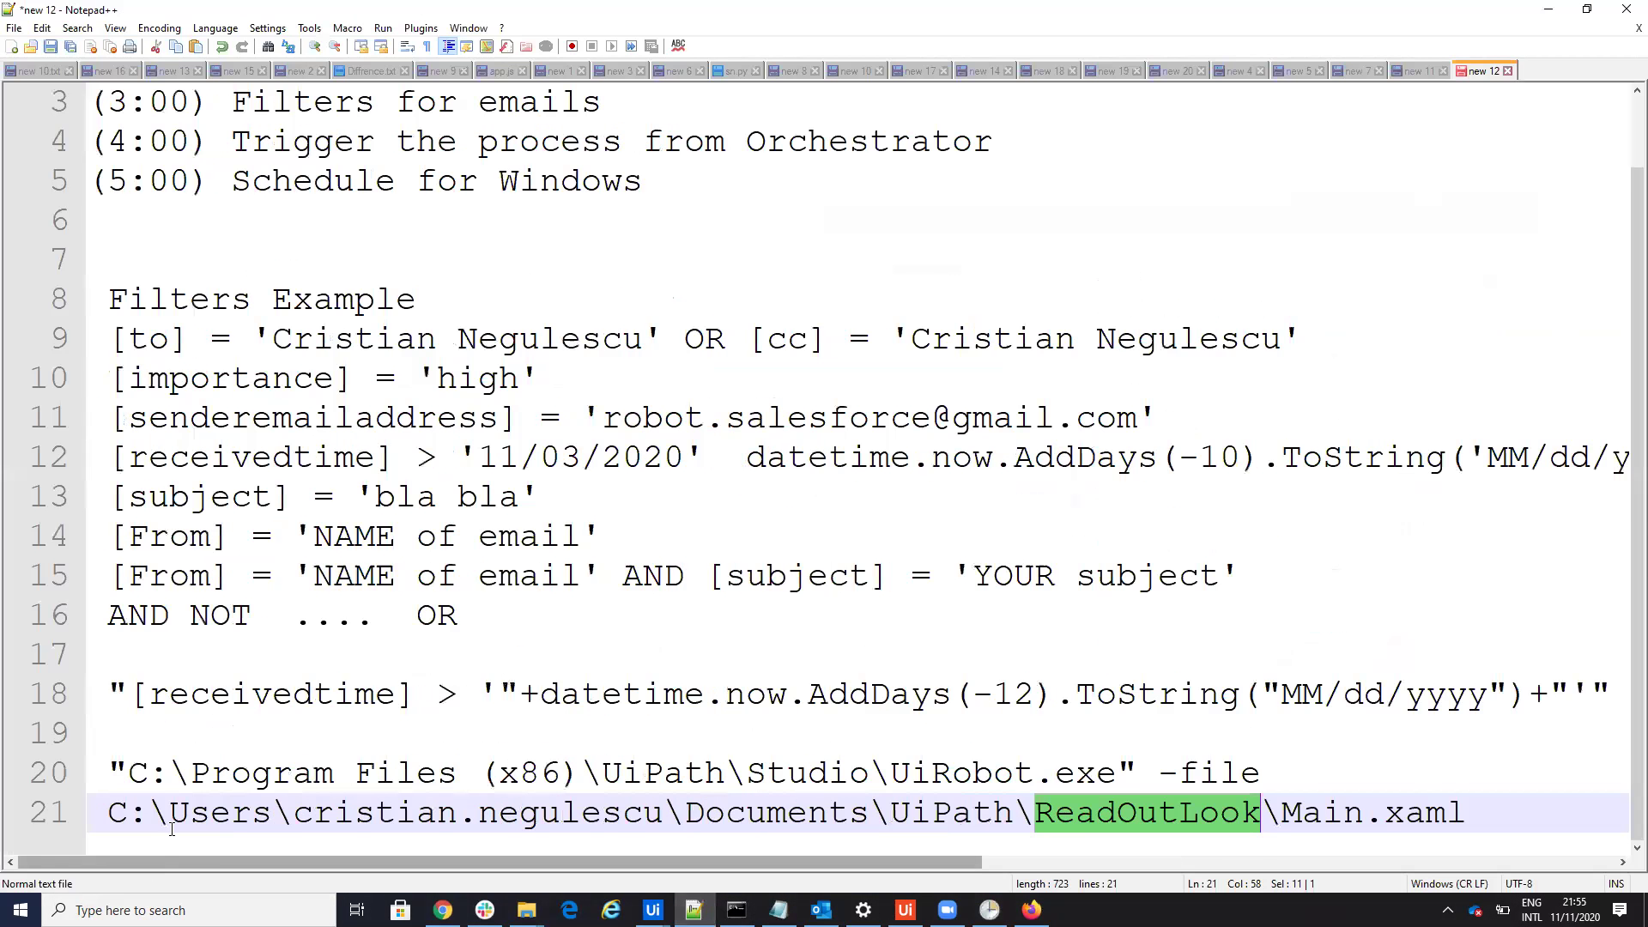
pyautogui.scroll(1, 214, 859)
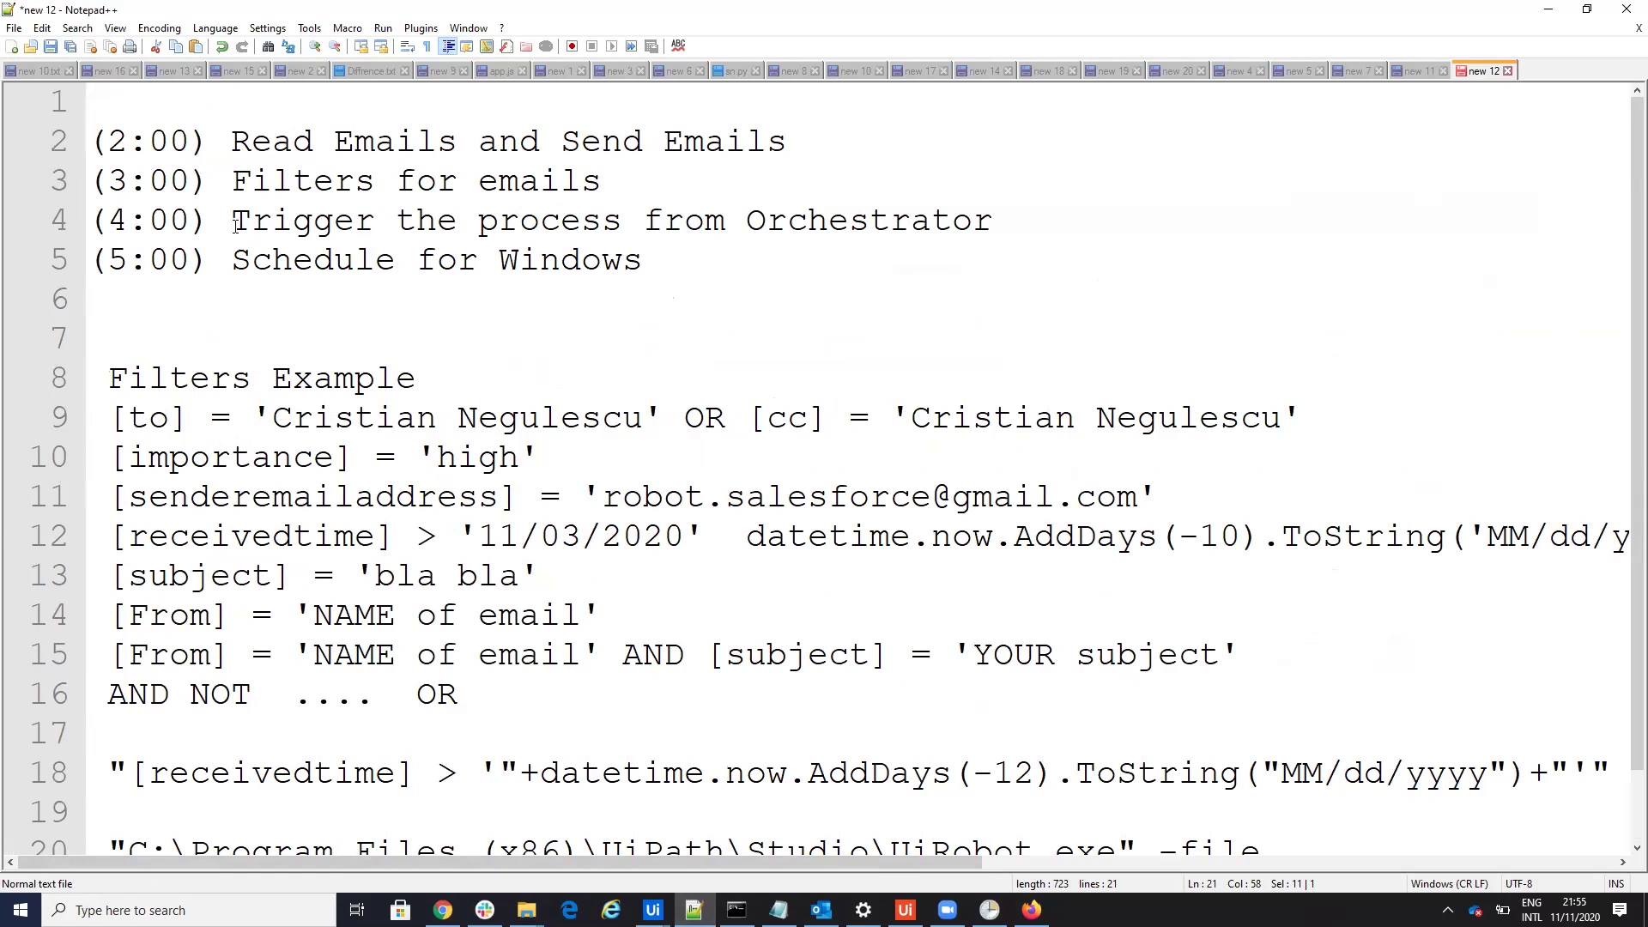
pyautogui.moveTo(243, 222); pyautogui.dragTo(996, 221)
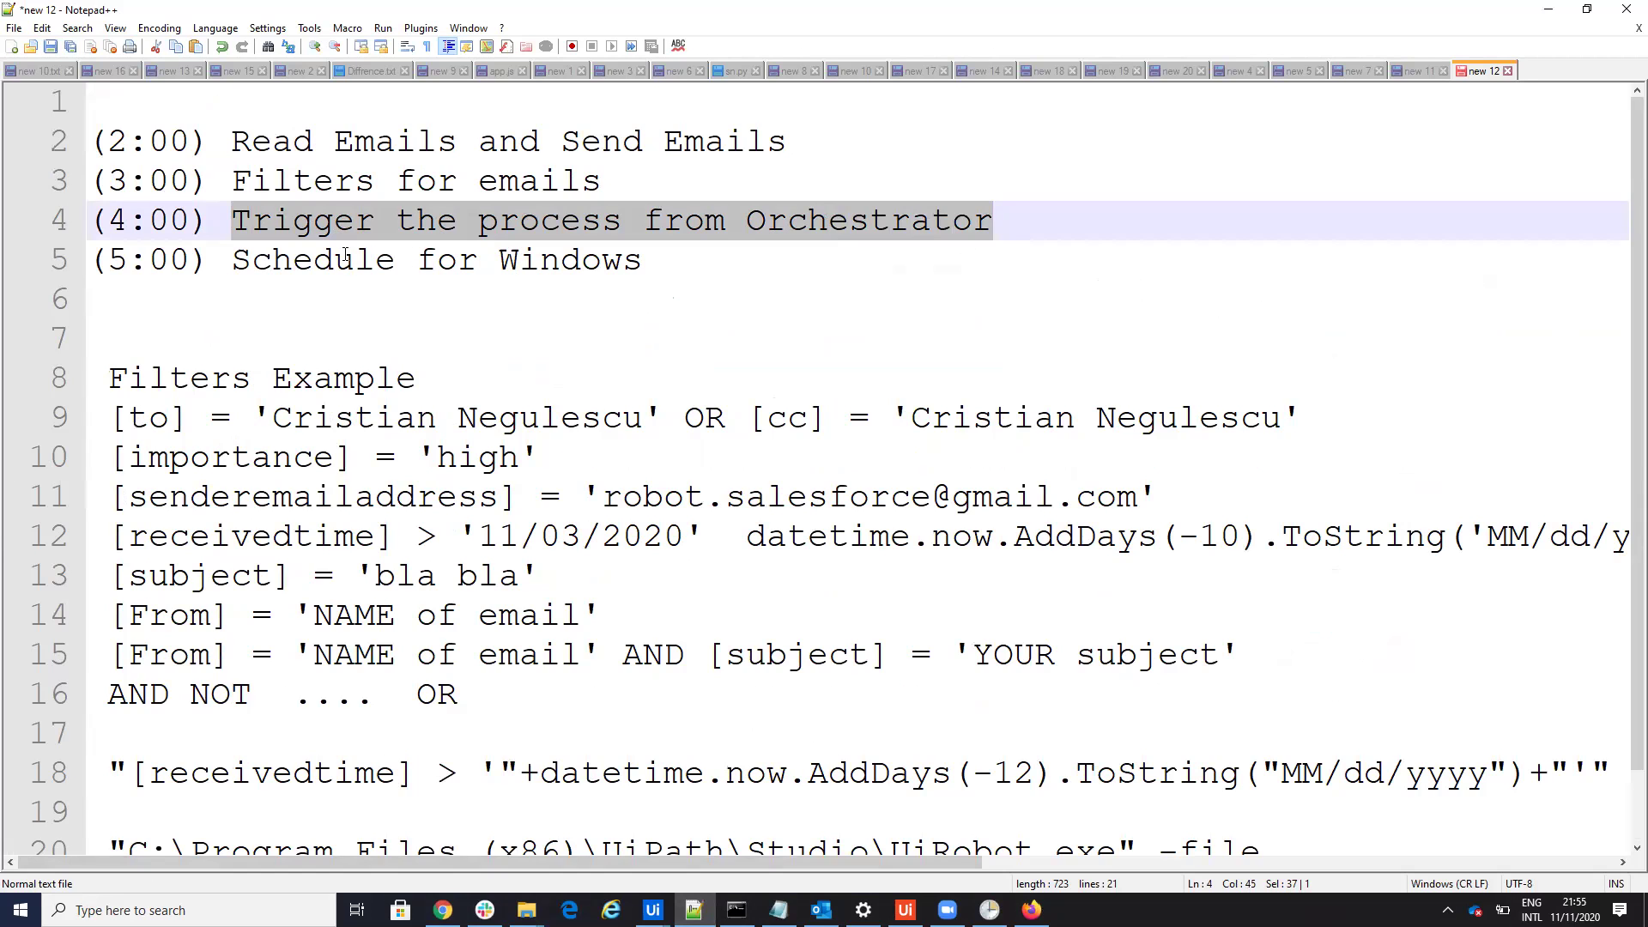
pyautogui.click(1547, 11)
# Step: Switch to the YouTube channel page in Chrome and view the header above its uploaded videos
pyautogui.click(273, 10)
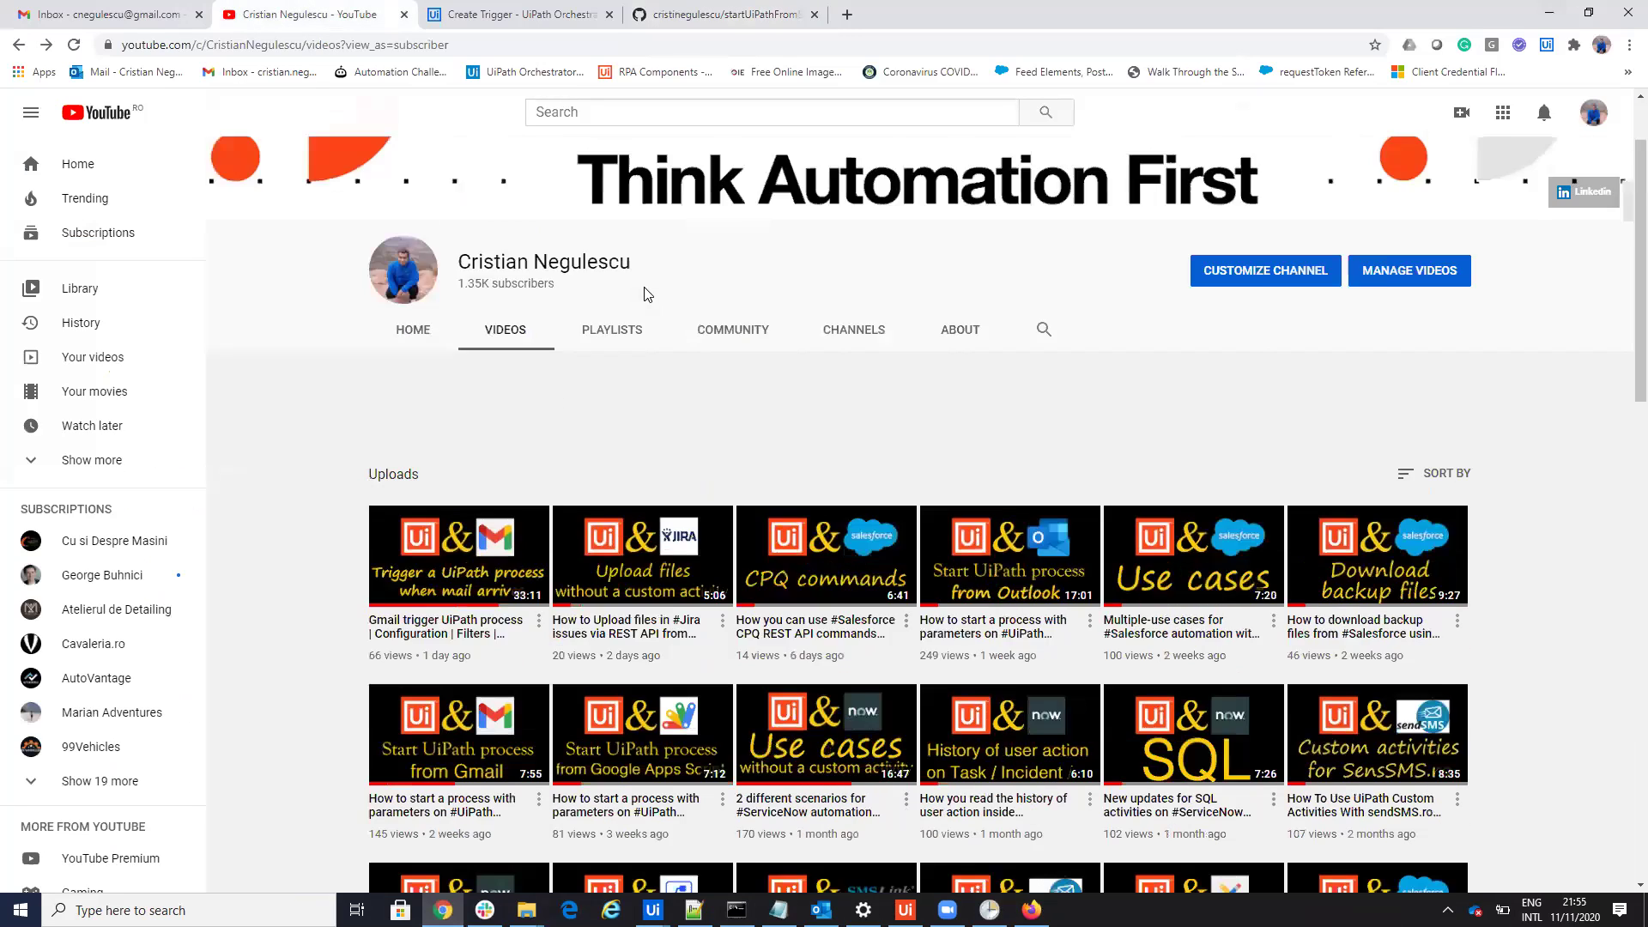
pyautogui.scroll(3, 648, 294)
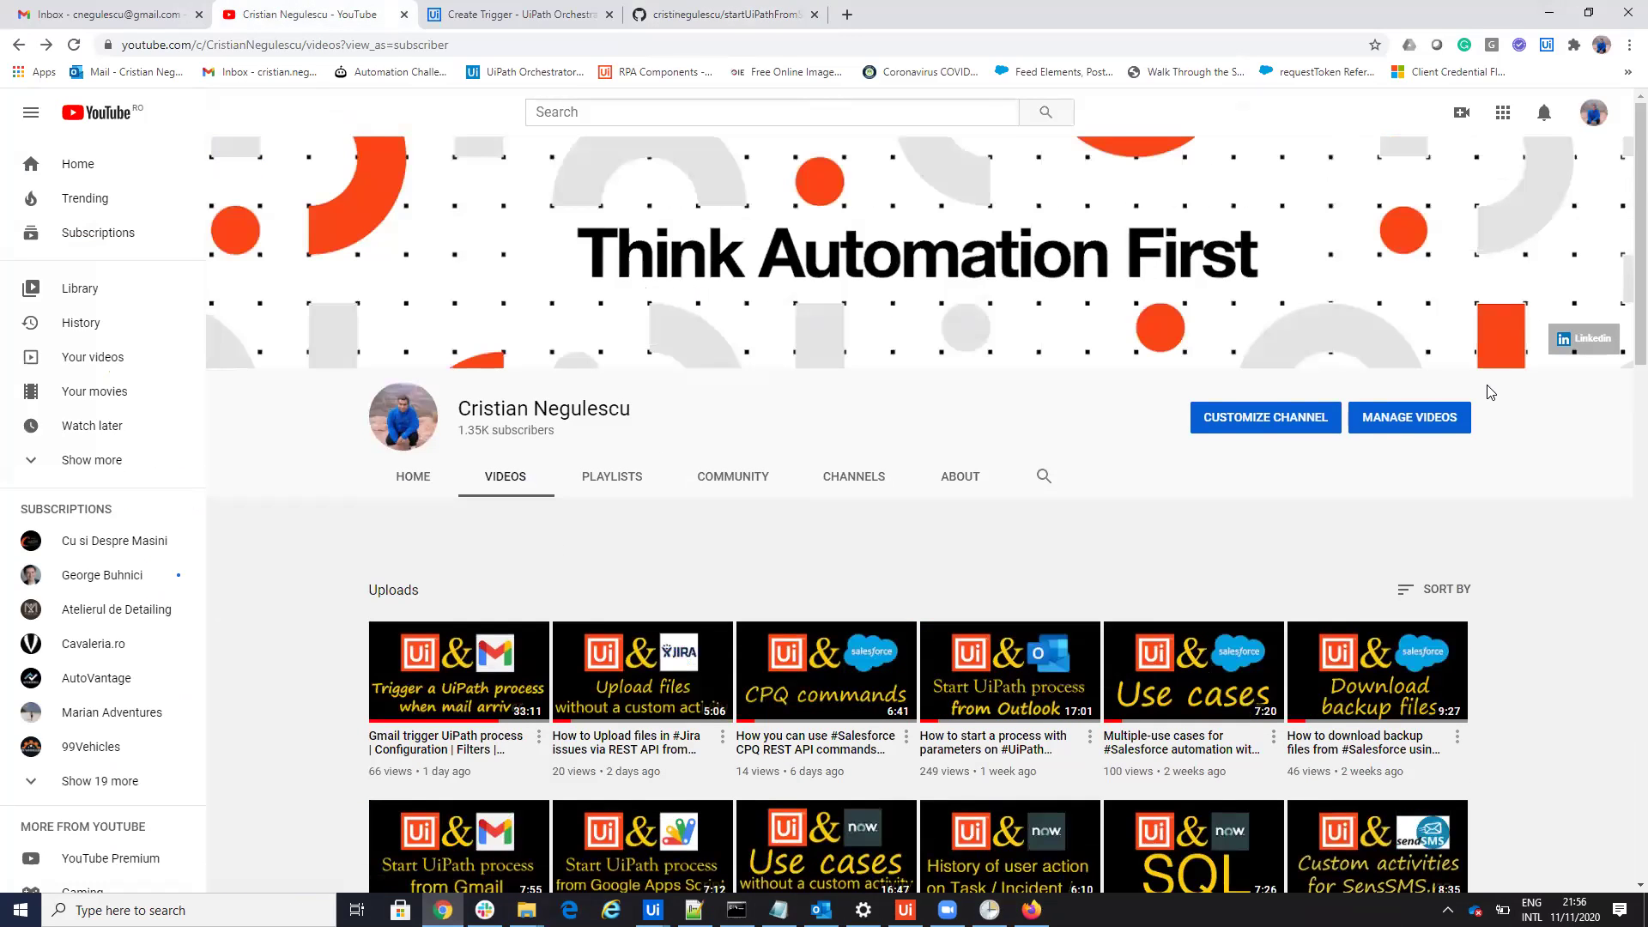